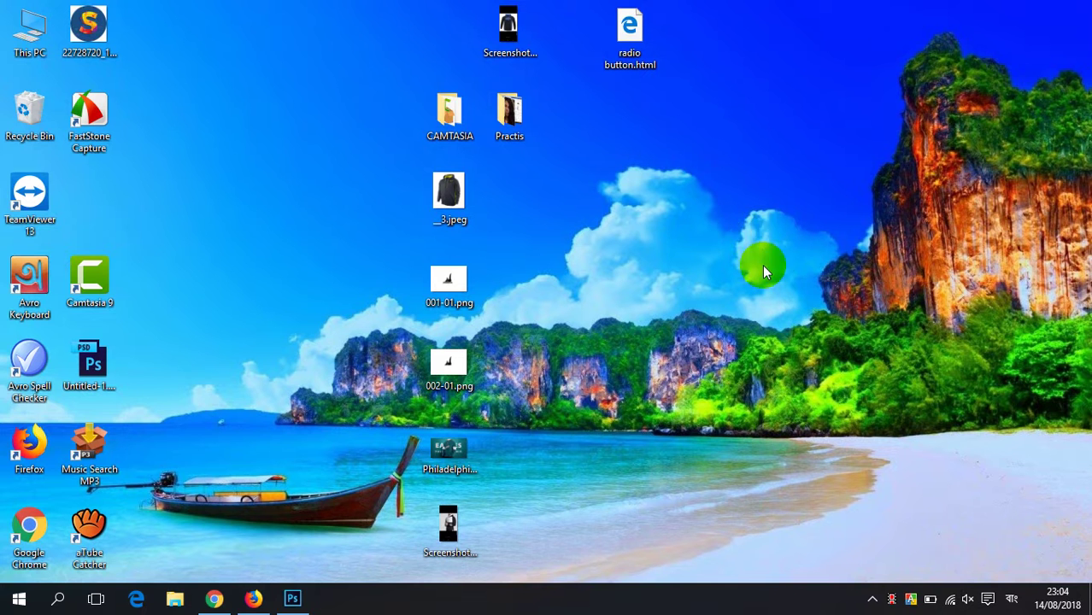
- Switch to Photoshop and create a new 12 × 9.958 inch RGB document at 72 pixels/inch with a white background
click(293, 598)
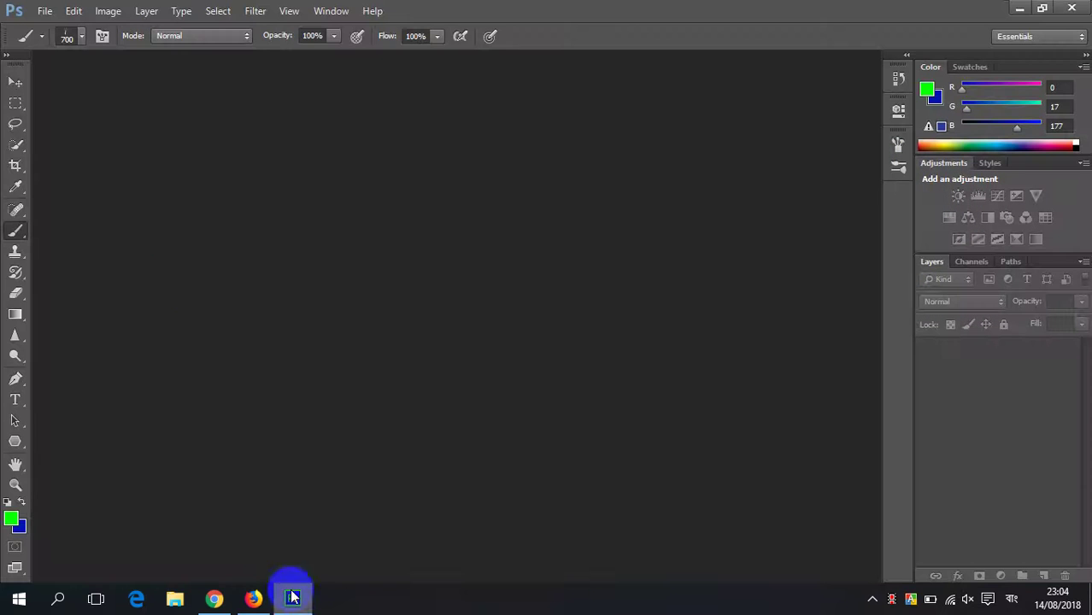
mouse_move(12, 221)
mouse_down()
mouse_move(112, 210)
mouse_move(92, 235)
mouse_move(88, 274)
mouse_move(104, 273)
mouse_move(17, 234)
mouse_move(94, 240)
mouse_move(99, 232)
mouse_move(86, 224)
mouse_up()
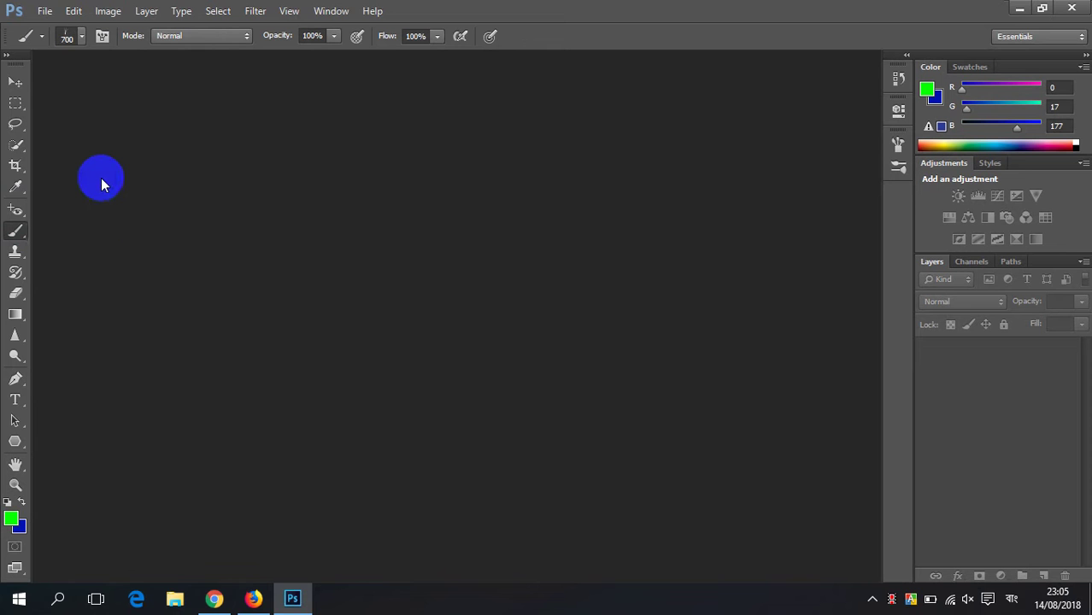
key(ctrl+n)
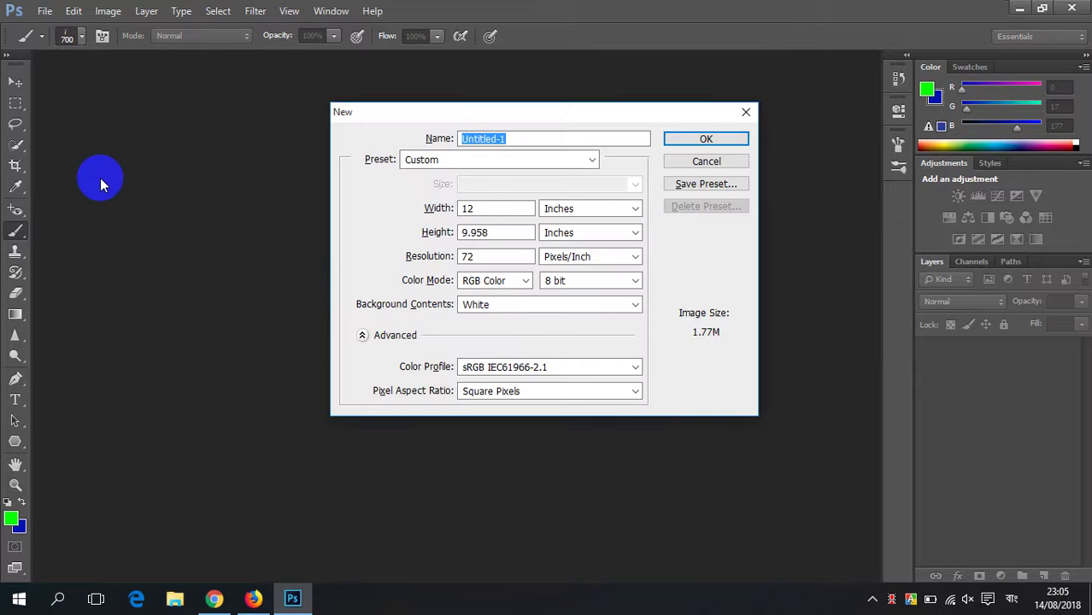
click(684, 141)
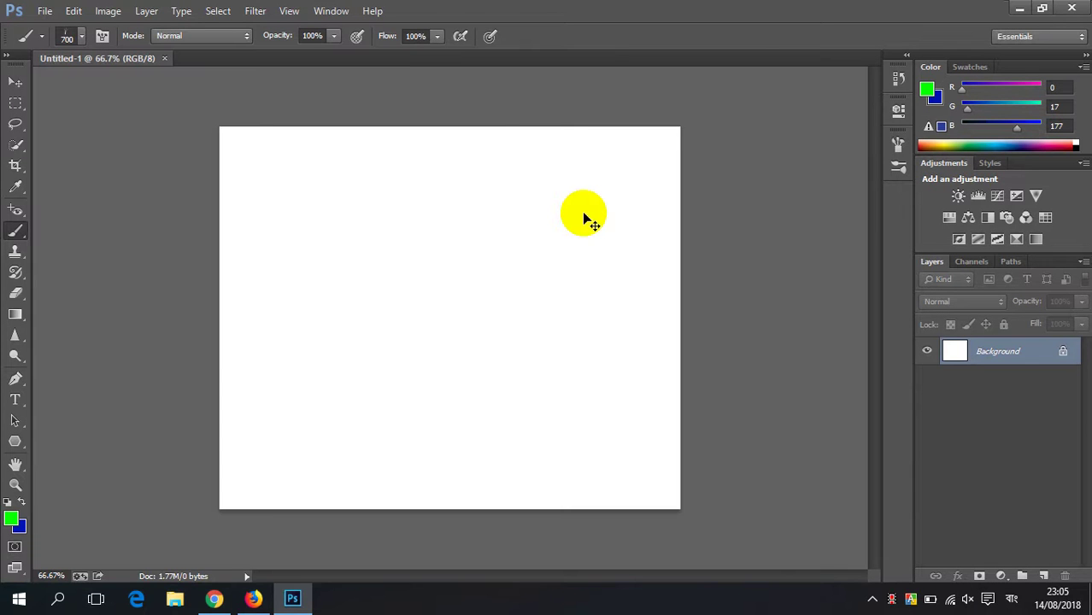
- Add an empty layer above the background and select the Brush tool
key(ctrl+shift+alt+n)
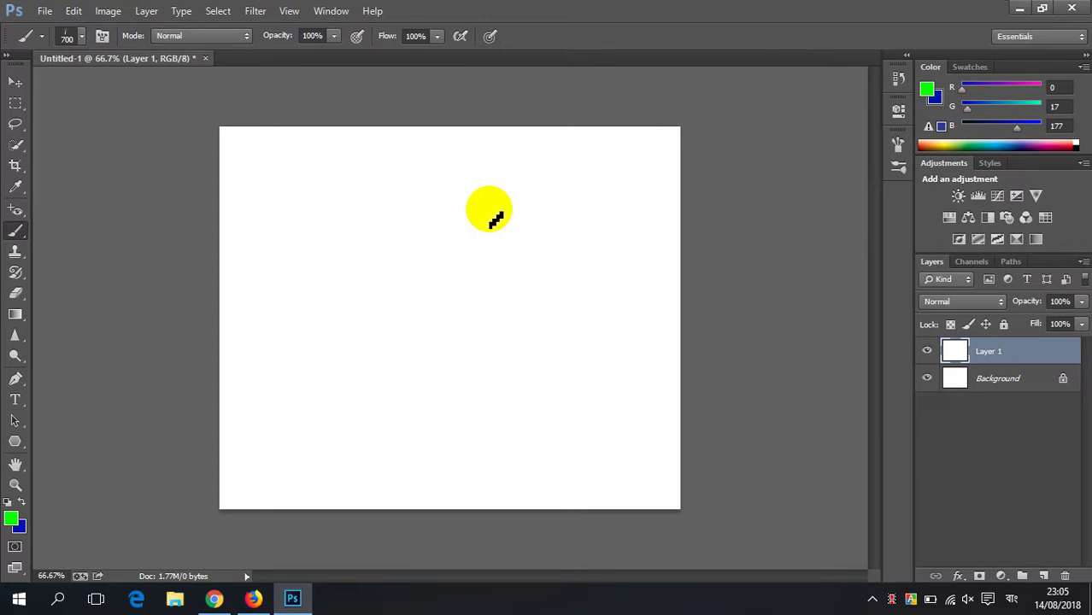
scroll(488, 220, down, 1)
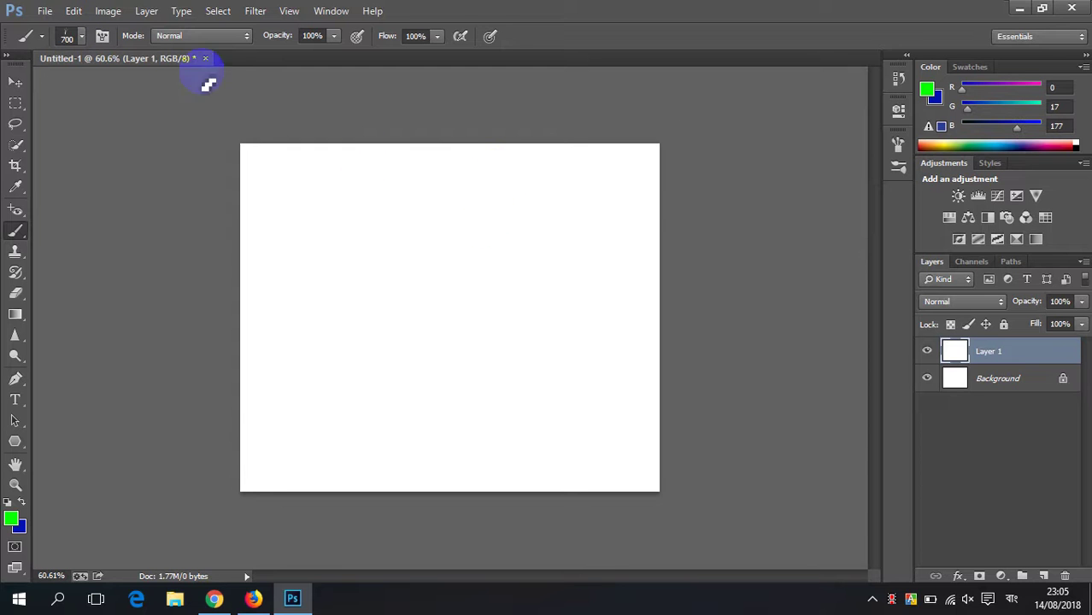
scroll(641, 252, up, 1)
scroll(636, 256, down, 1)
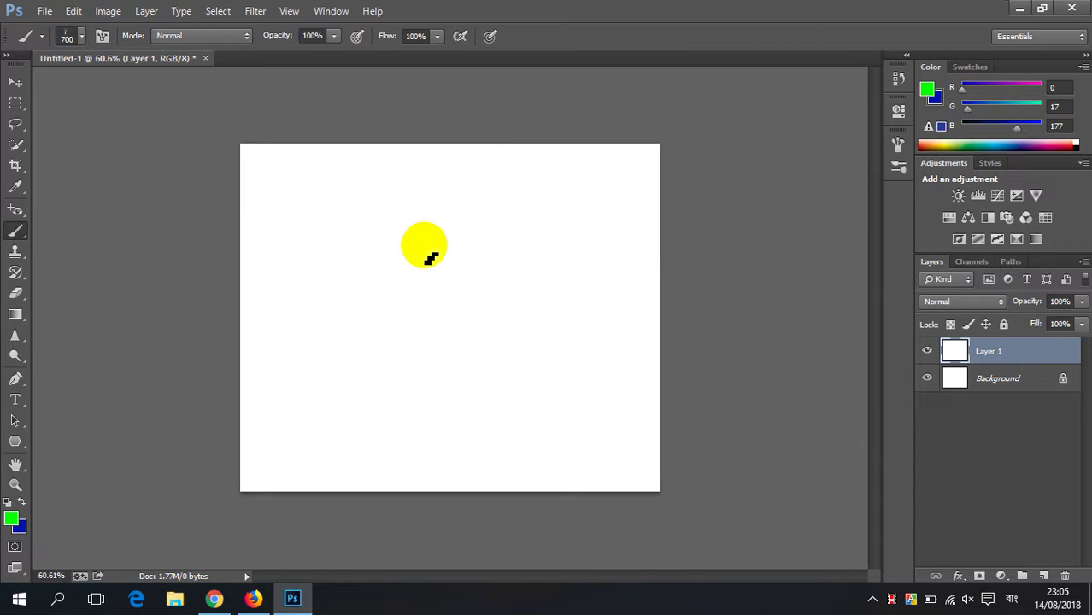
right_click(17, 233)
click(86, 226)
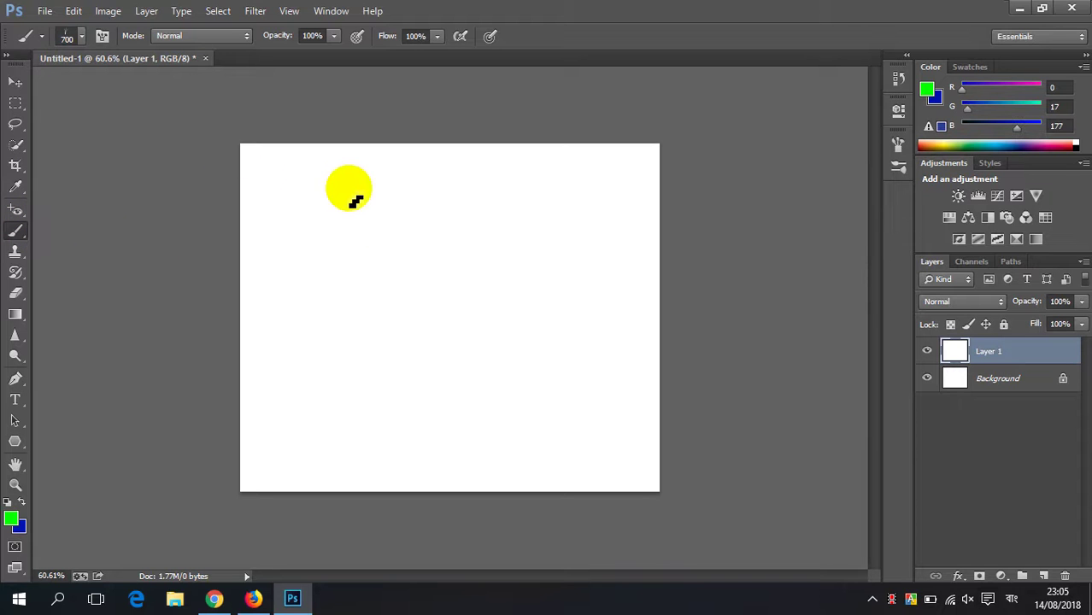
scroll(273, 177, up, 2)
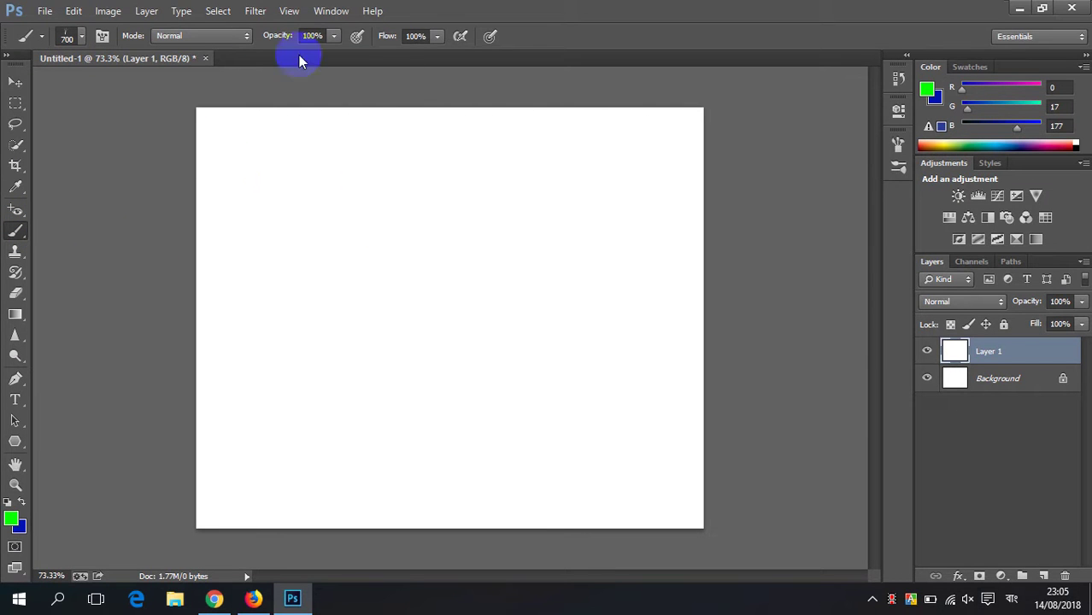
- Set the brush size to 66 px and choose the first soft round preset with 0% hardness
click(70, 39)
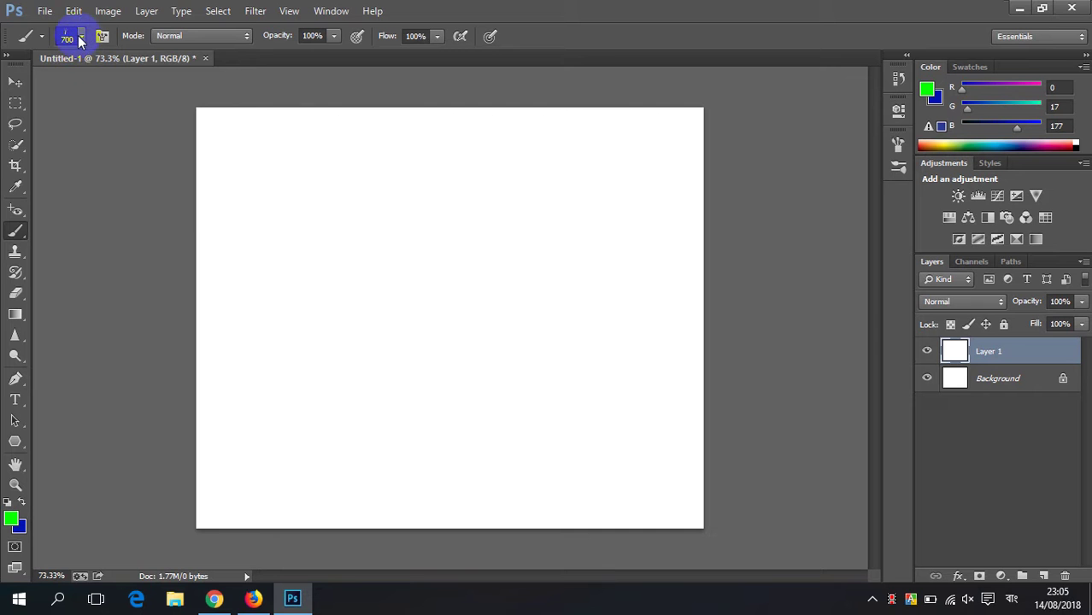
click(80, 39)
scroll(119, 190, up, 1)
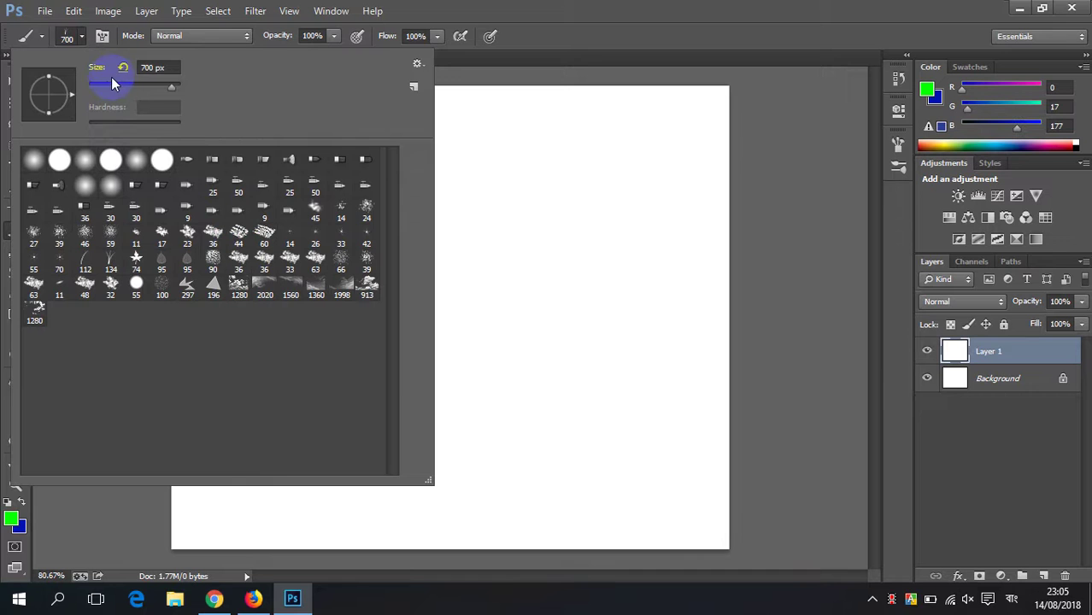
mouse_move(166, 81)
mouse_down()
mouse_move(107, 96)
mouse_move(162, 92)
mouse_up()
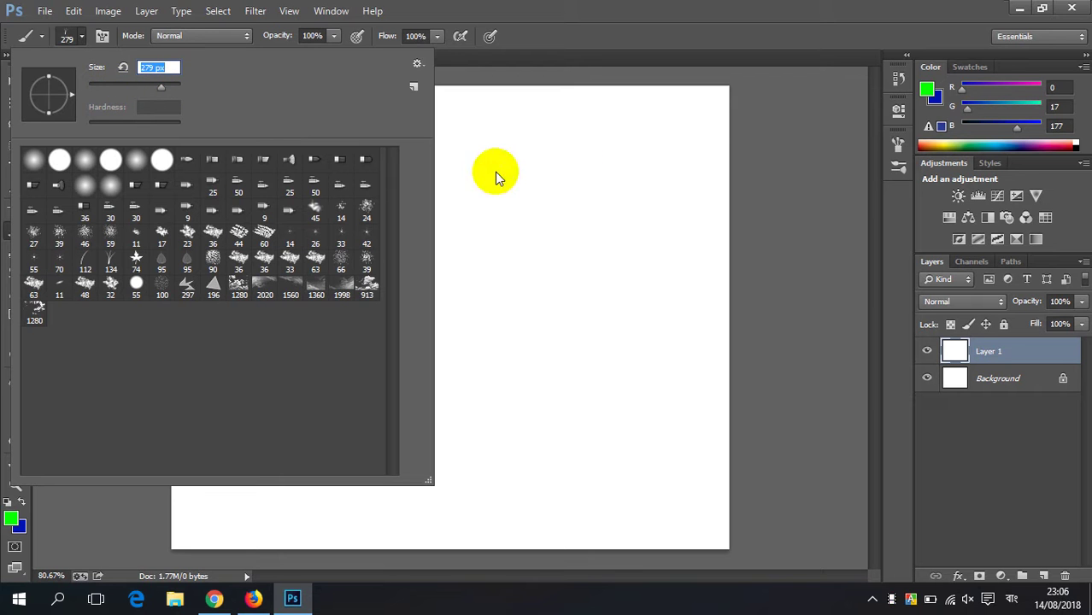
click(110, 160)
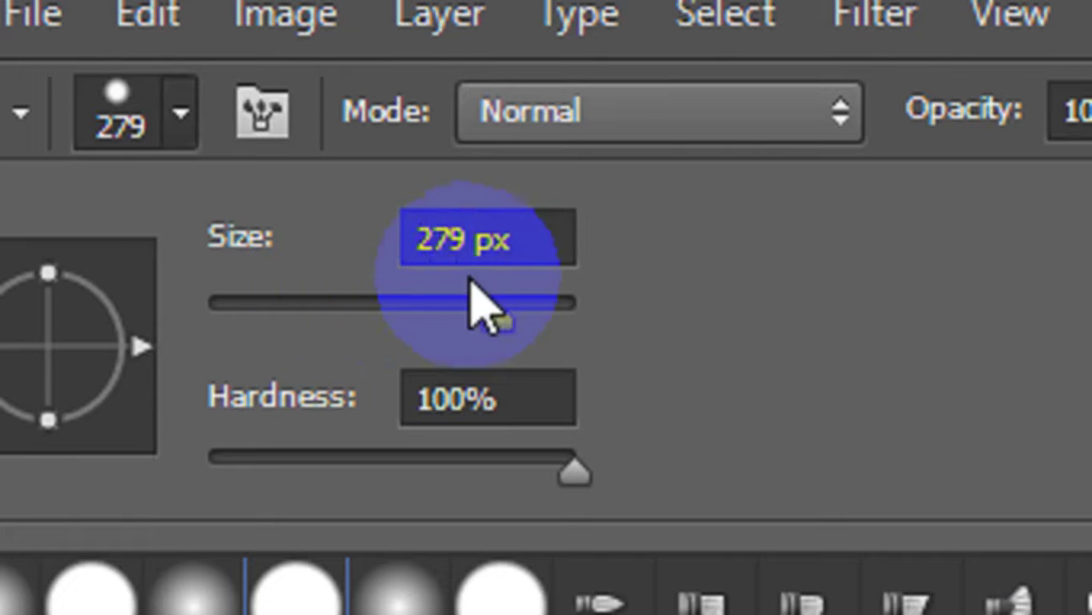
drag(161, 88, 161, 89)
drag(496, 320, 329, 333)
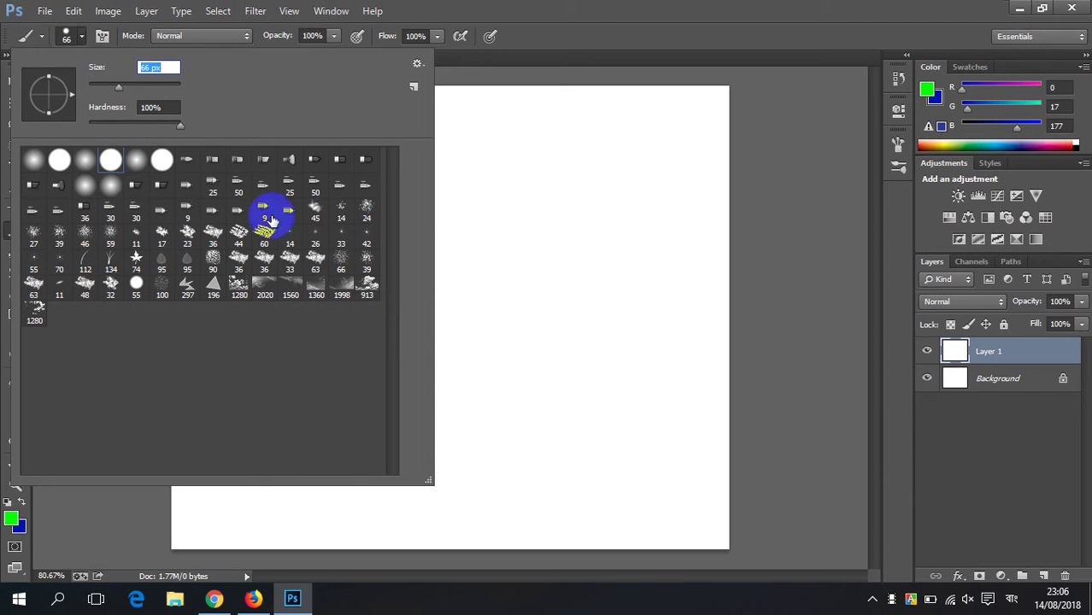
click(32, 159)
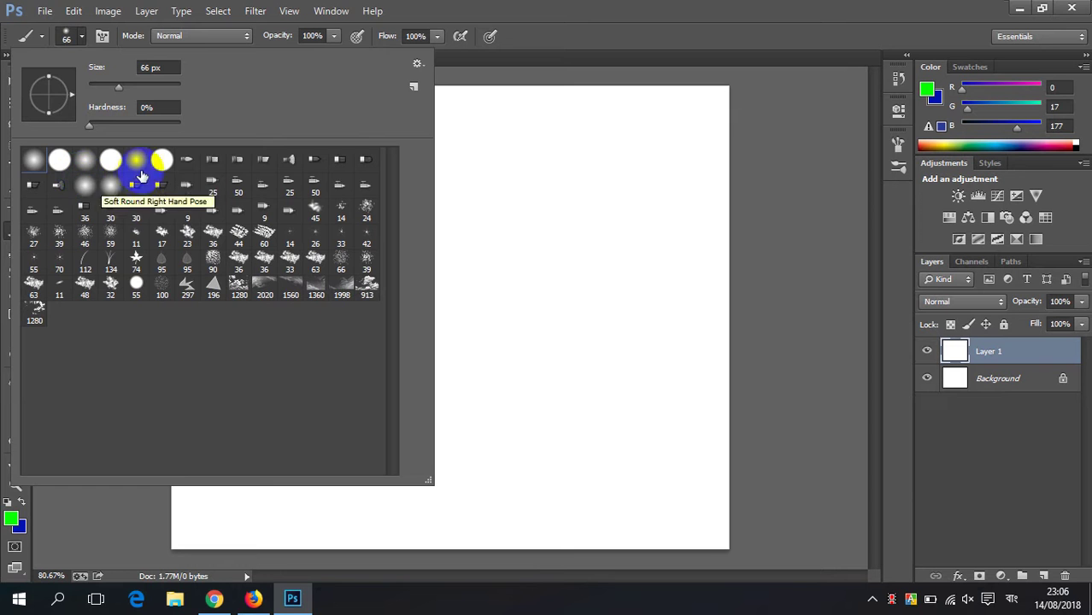
click(465, 7)
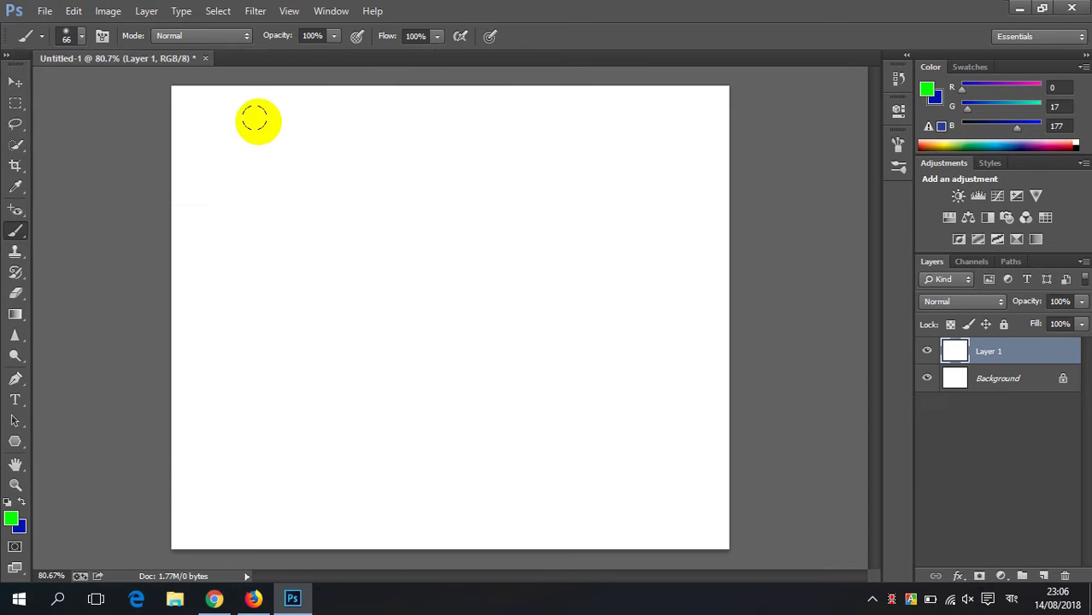
- Set the foreground color to pure red (ff0000)
click(11, 518)
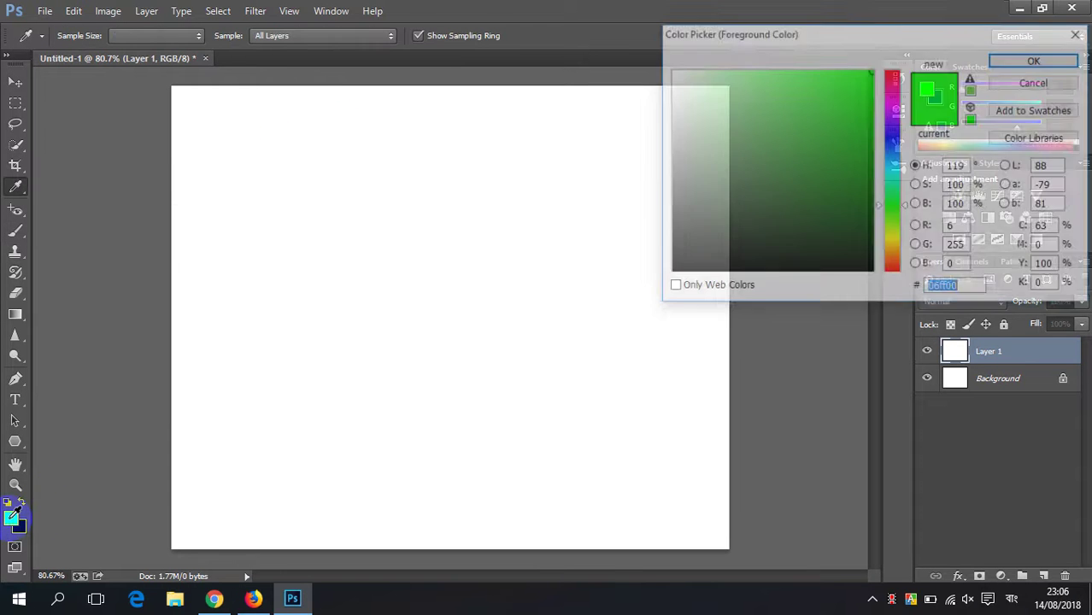
drag(890, 106, 900, 58)
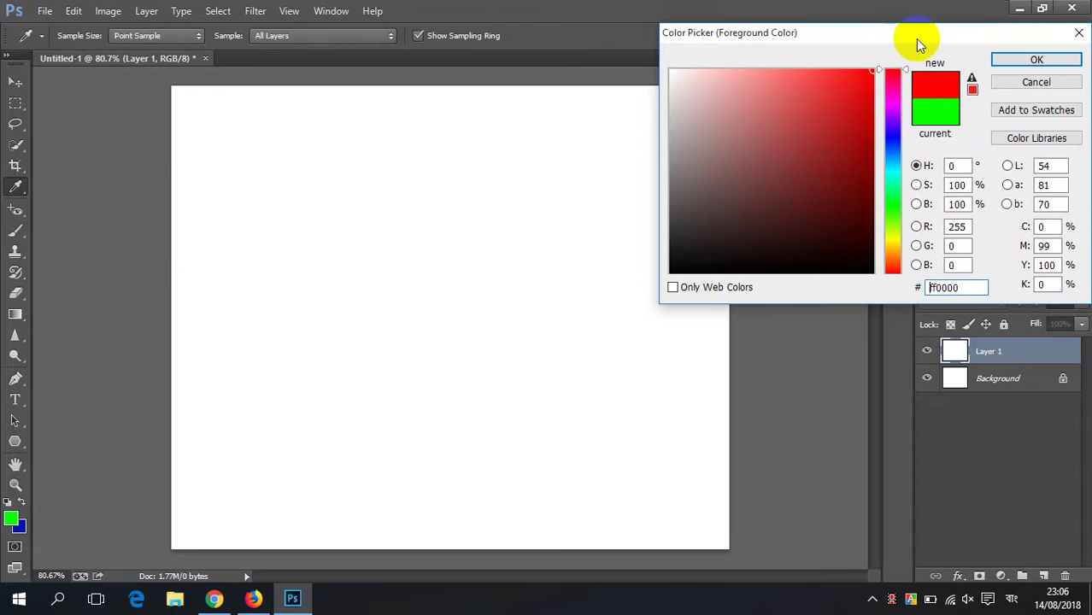
click(1029, 60)
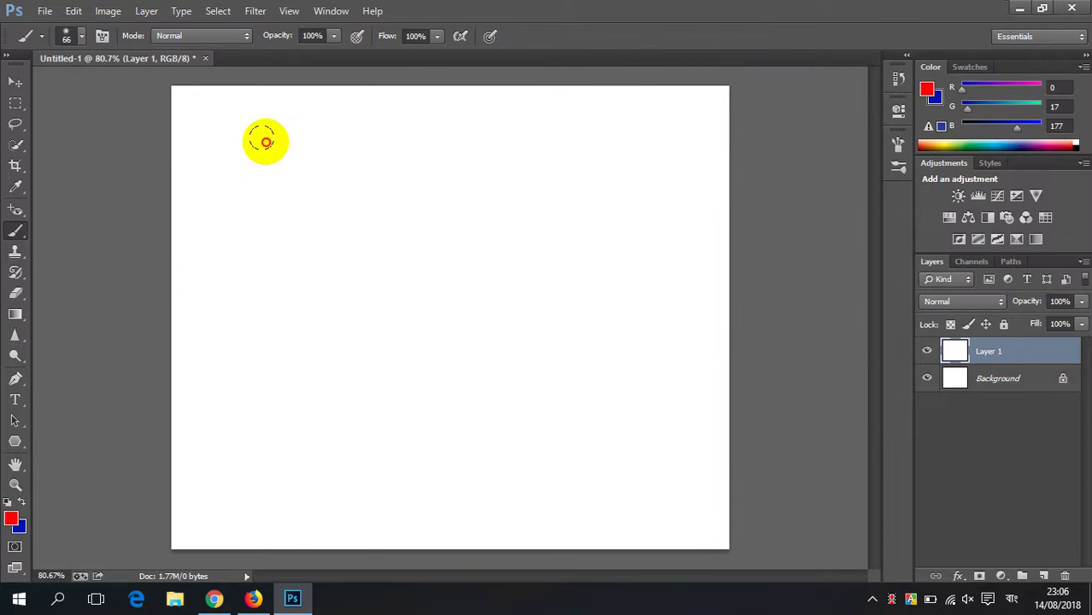
- Paint a soft red horizontal stroke across the upper canvas and a hard-edged one below it using the second, hard round preset
mouse_move(259, 144)
mouse_down()
mouse_move(634, 152)
mouse_move(361, 151)
mouse_up()
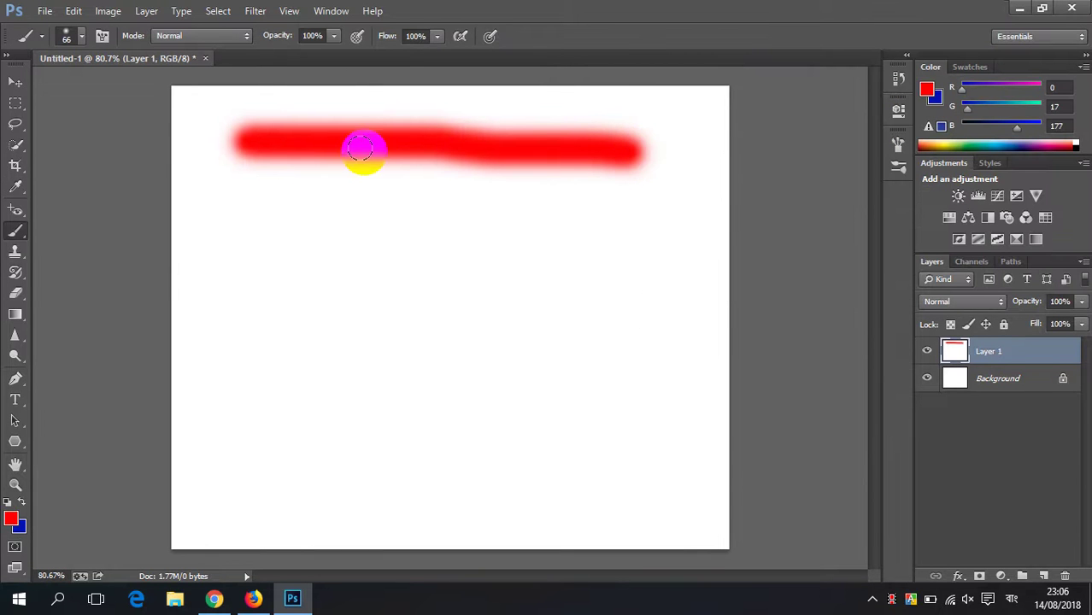
click(77, 38)
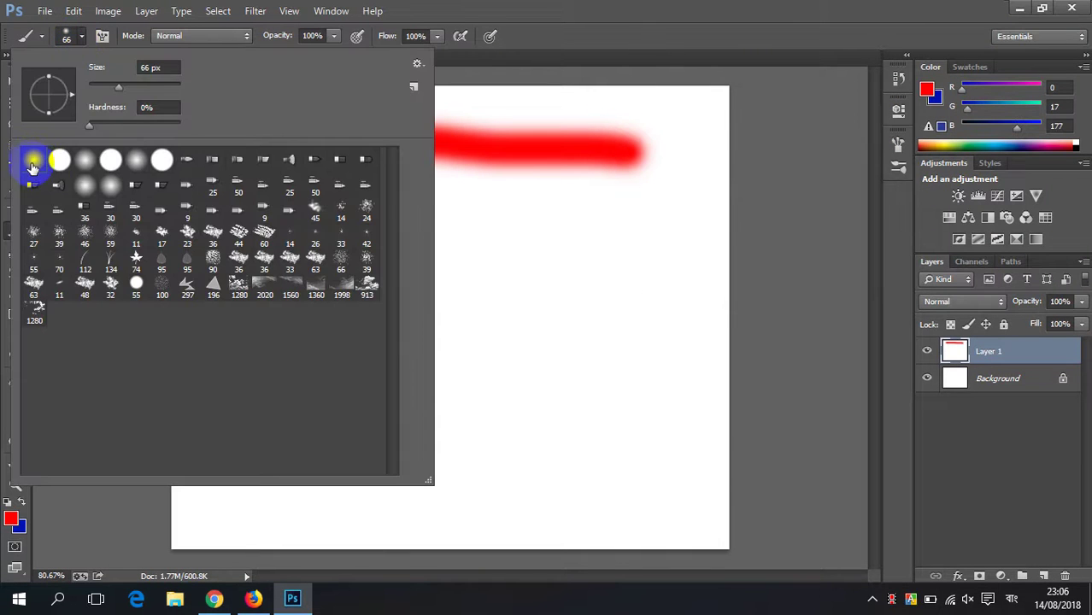
click(59, 164)
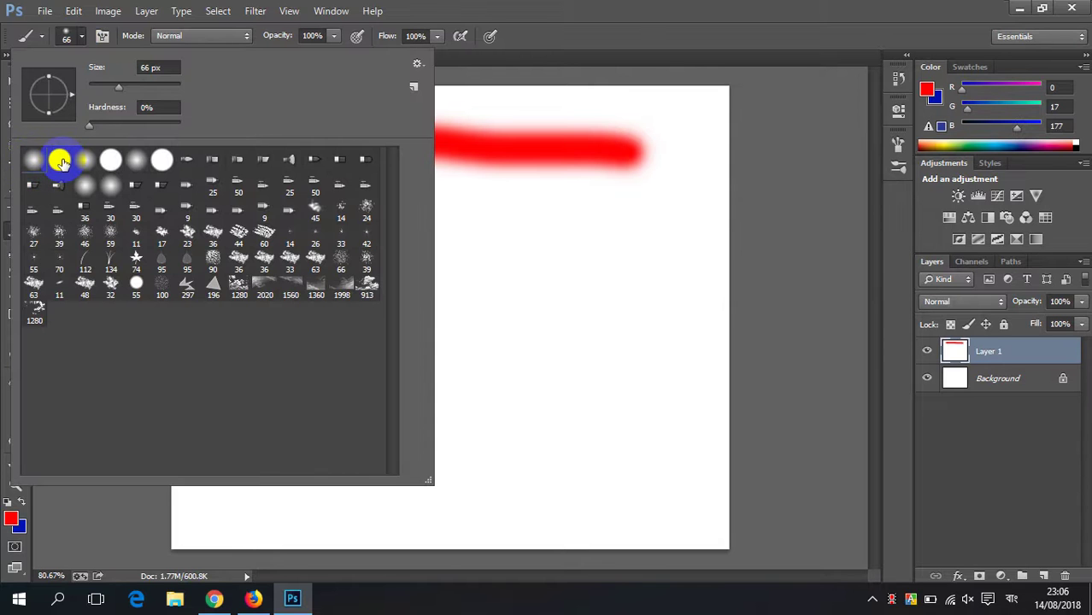
click(502, 7)
drag(272, 258, 666, 242)
click(448, 260)
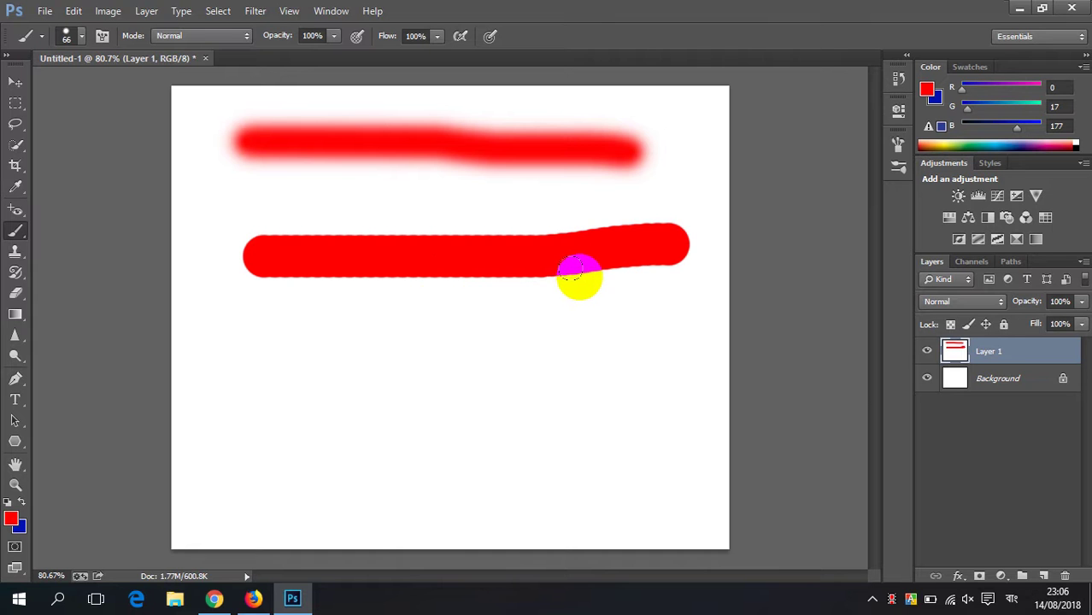
scroll(571, 270, up, 2)
scroll(561, 254, down, 1)
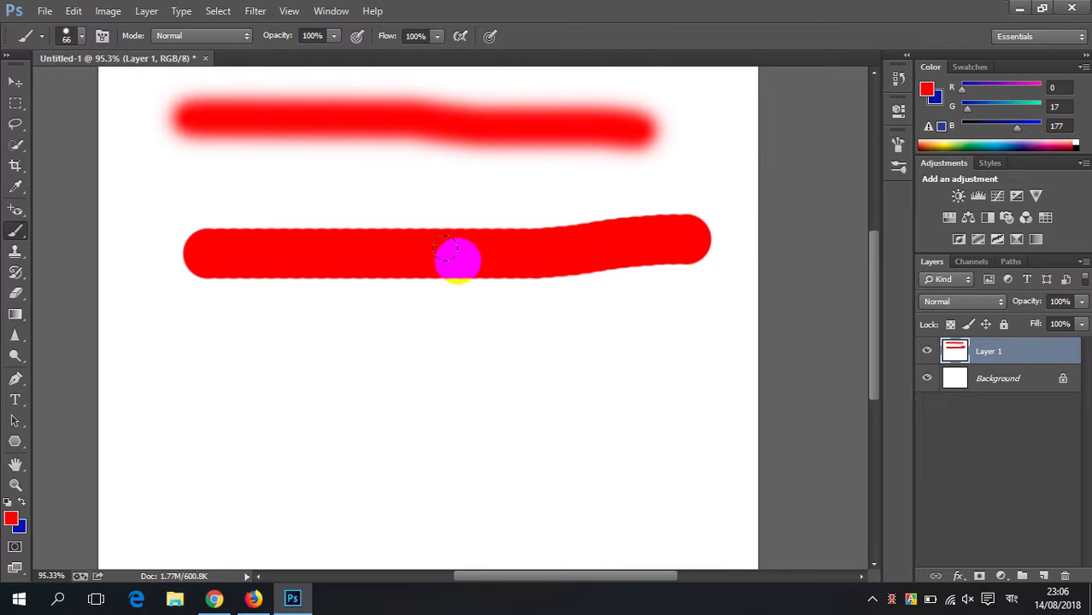
scroll(373, 251, down, 2)
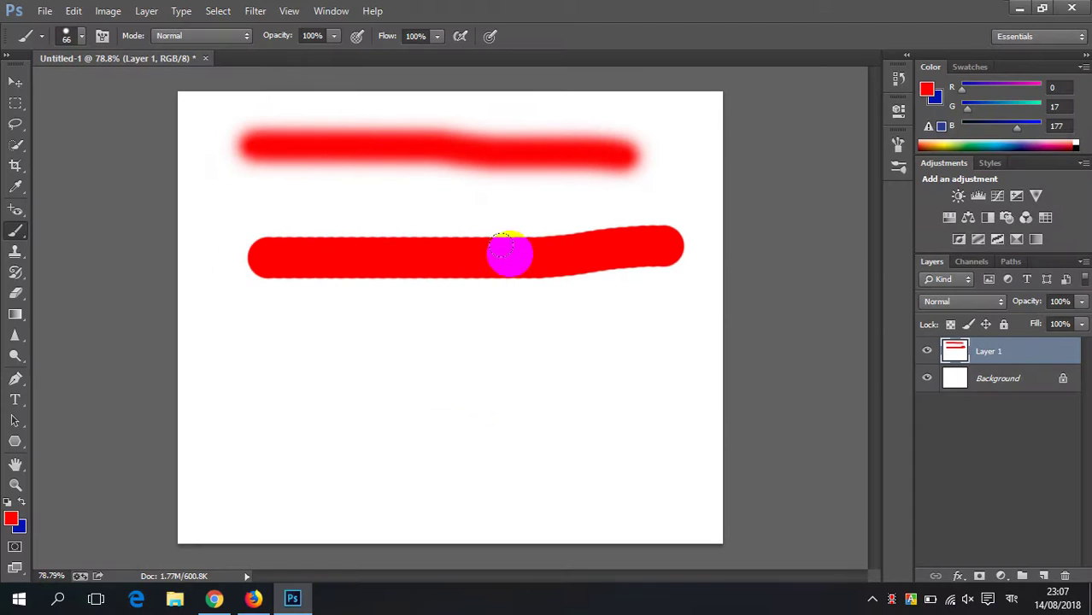
- Try the soft and hard round brush presets and settle on the fourth one, a hard round at 66 px with 100% hardness
click(80, 40)
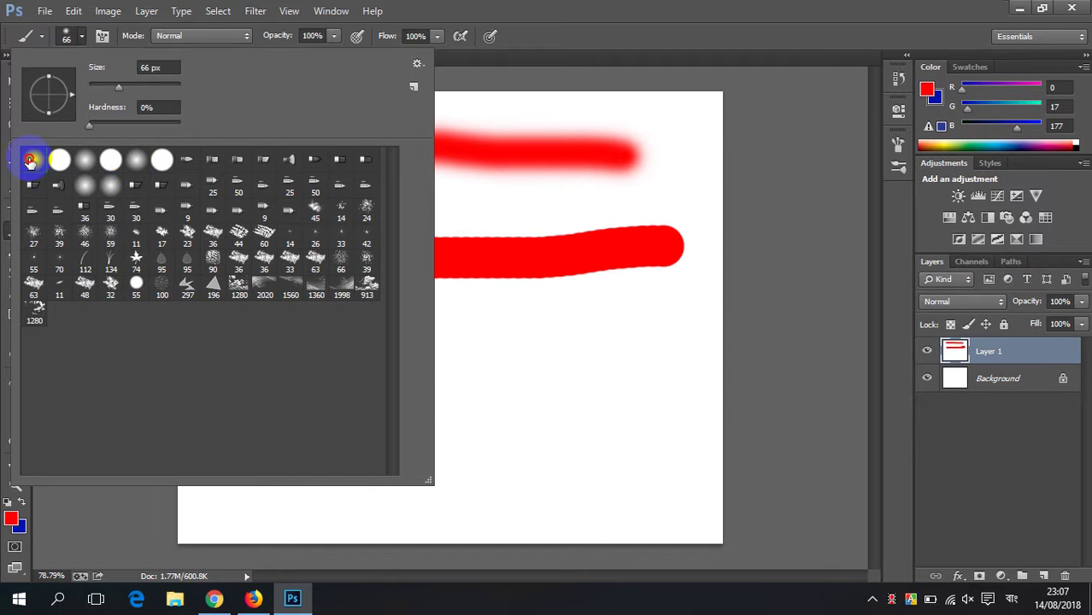
click(85, 160)
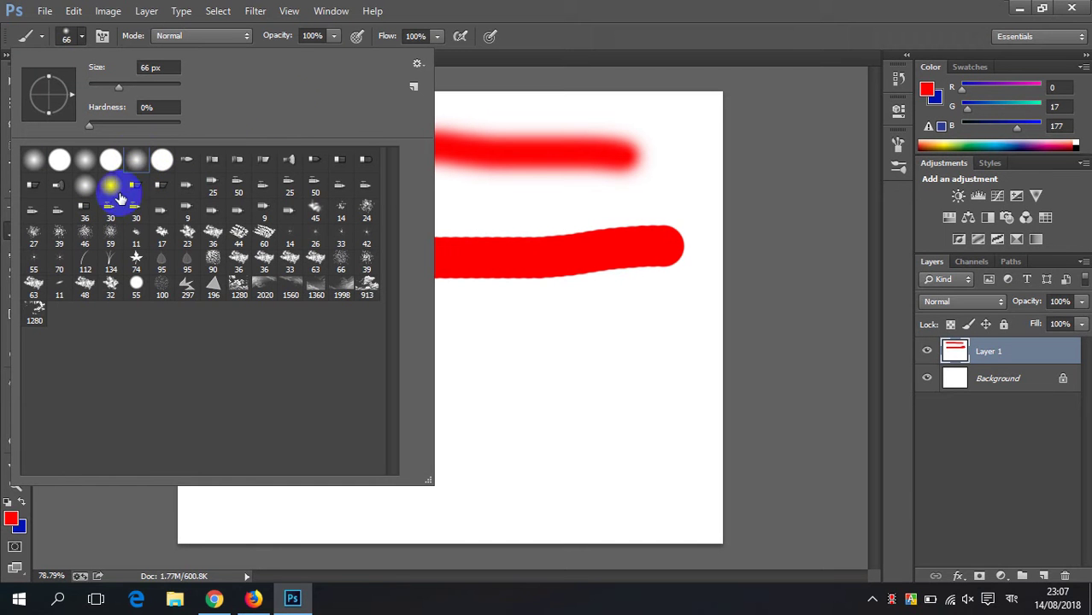
click(86, 185)
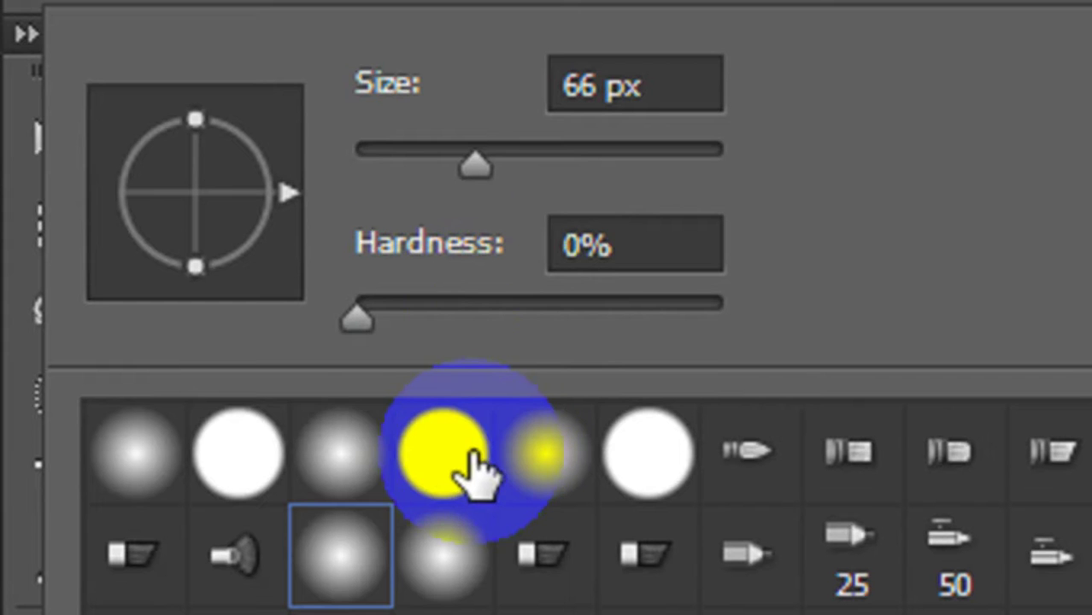
click(443, 451)
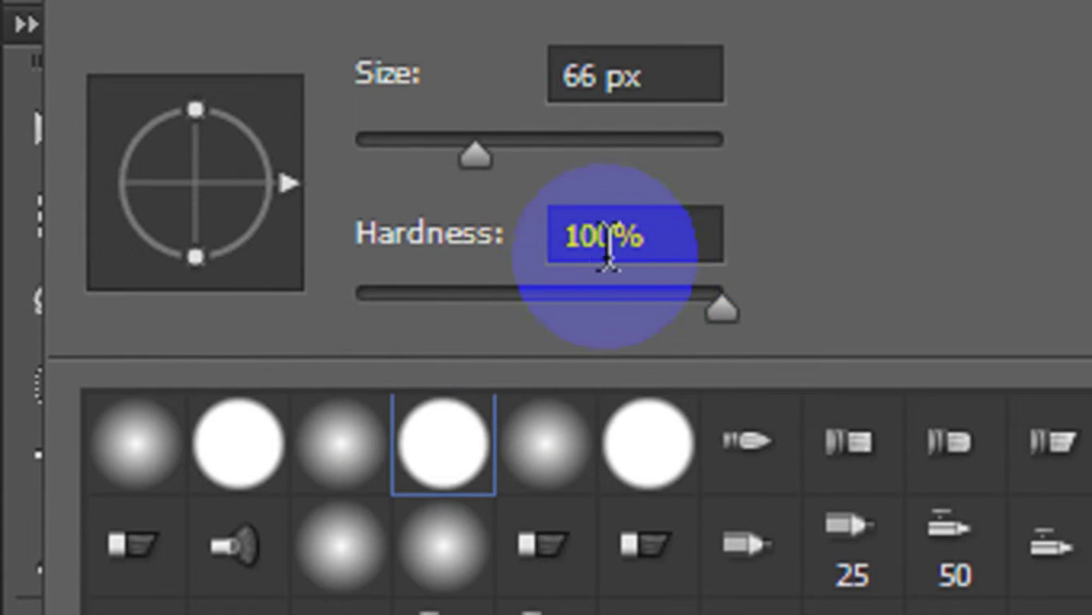
click(645, 444)
click(442, 446)
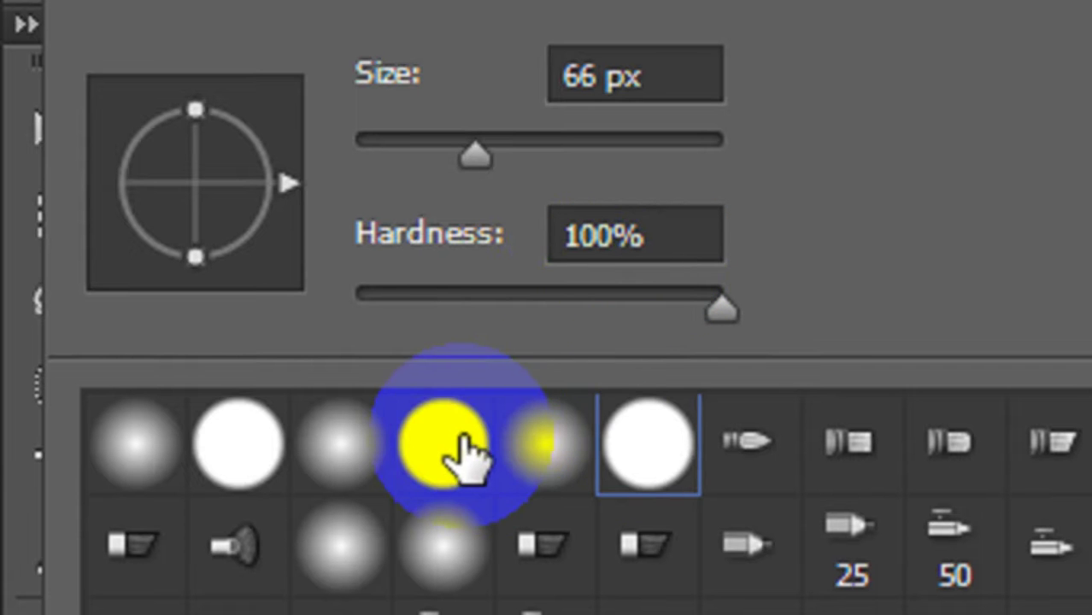
click(239, 443)
click(648, 444)
click(647, 453)
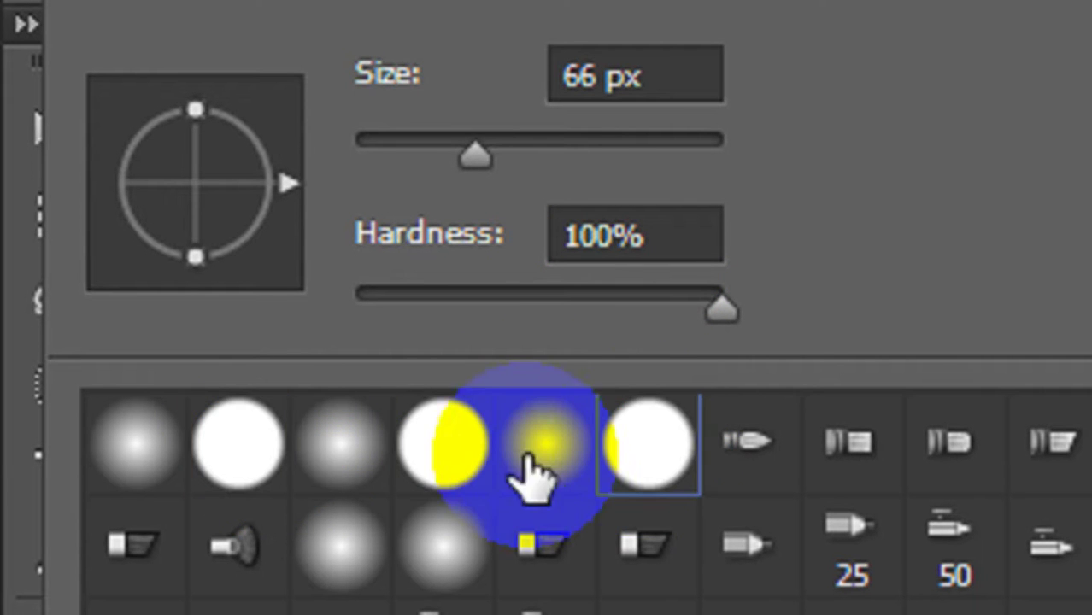
click(446, 447)
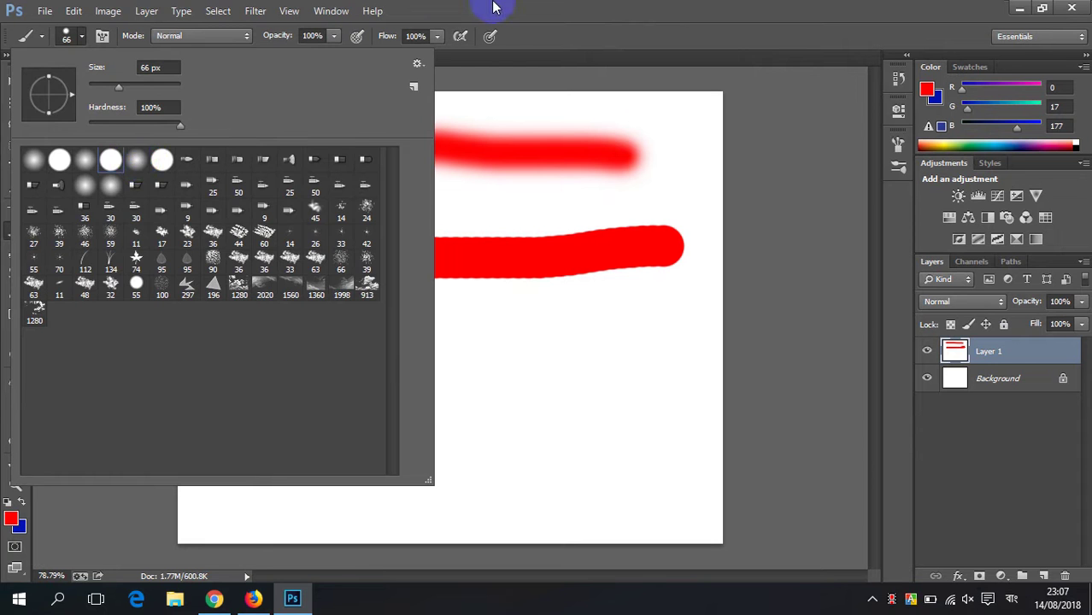
- Paint a third horizontal red stroke below the others and add straight connected strokes across the middle and lower canvas
click(493, 7)
drag(309, 325, 642, 325)
click(388, 421)
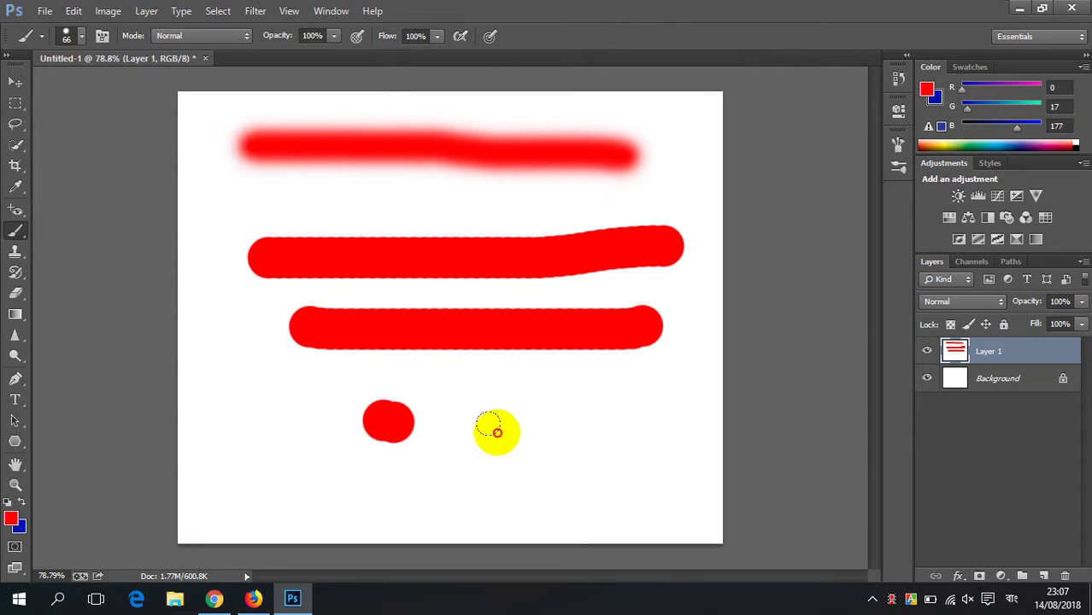
shift+click(547, 433)
click(498, 215)
shift+click(436, 436)
click(371, 270)
shift+click(491, 394)
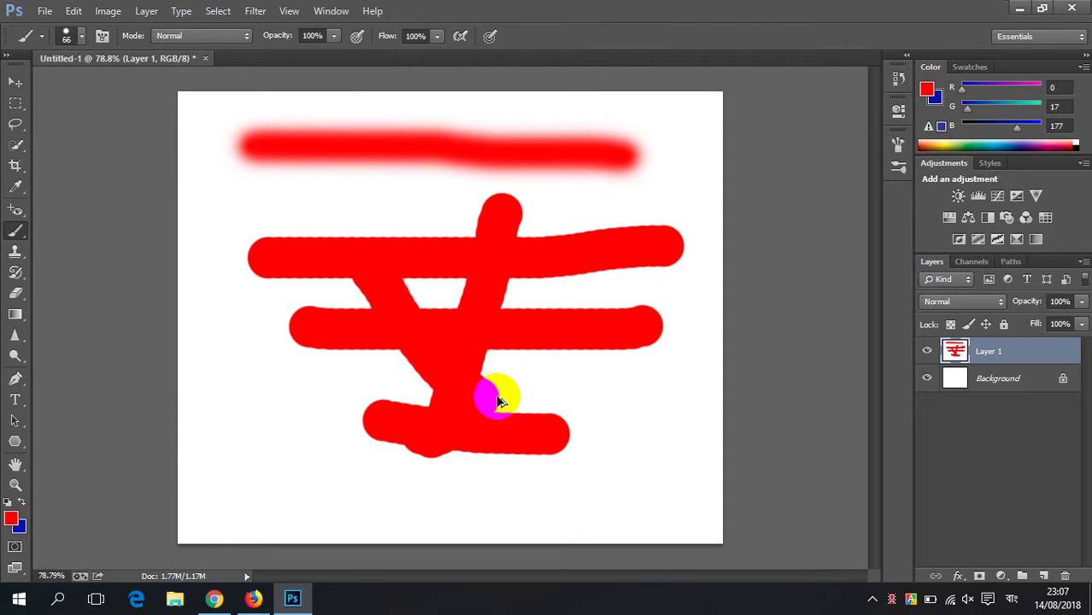
- Undo all the red brush strokes on Layer 1
key(ctrl+alt+z)
key(ctrl+alt+z)
key(ctrl+alt+z)
key(ctrl+alt+z)
key(ctrl+alt+z)
key(ctrl+alt+z)
key(ctrl+alt+z)
key(ctrl+alt+z)
key(ctrl+alt+z)
key(ctrl+alt+z)
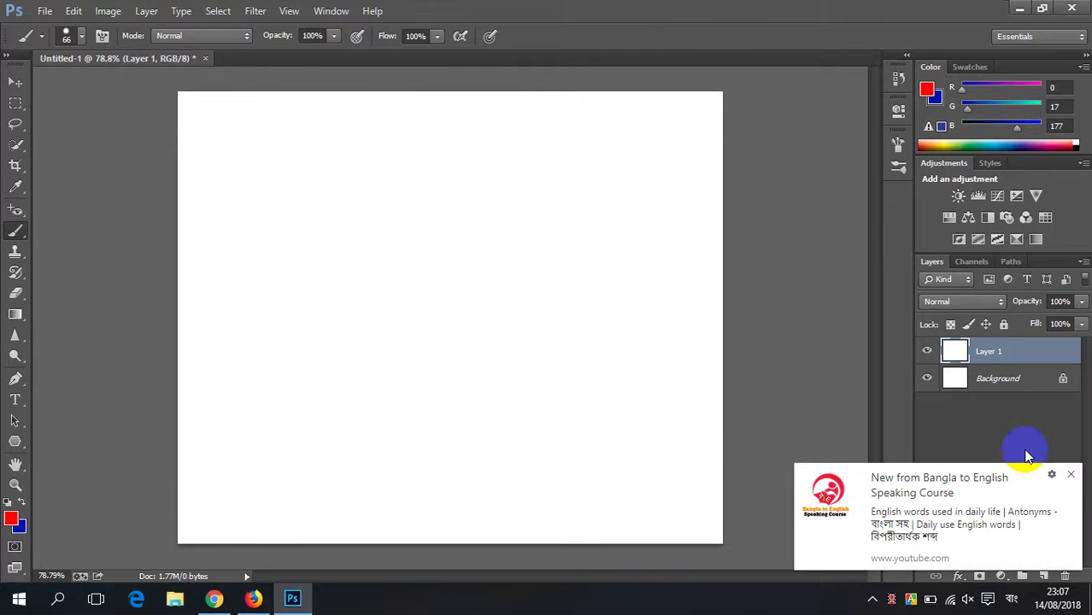
- Dismiss the notification and paint three crossing strokes in the upper half of the canvas with the 50 px bristle brush preset
click(1069, 474)
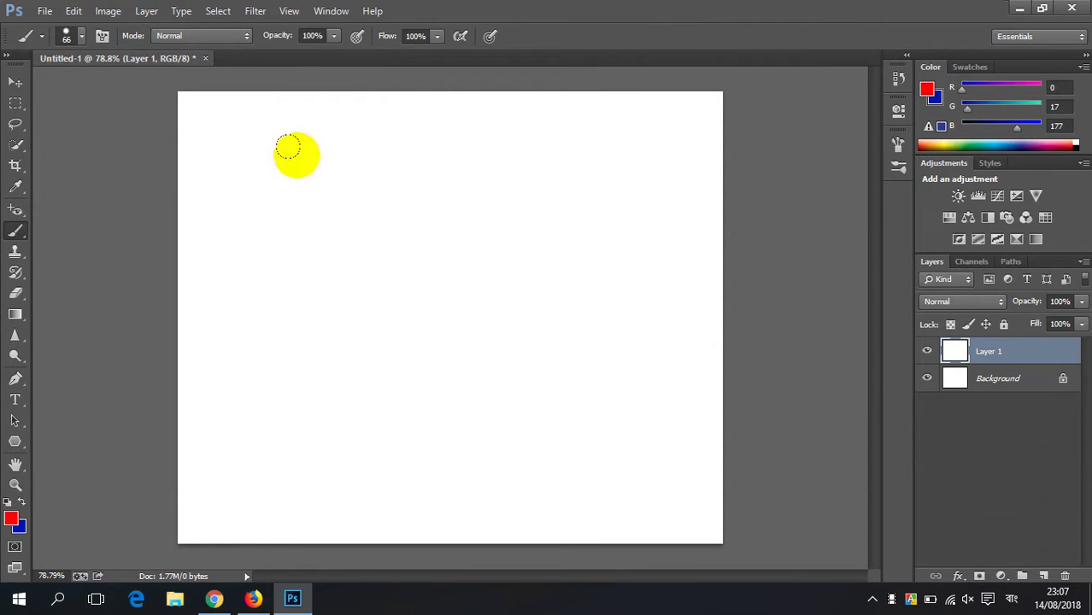
click(81, 36)
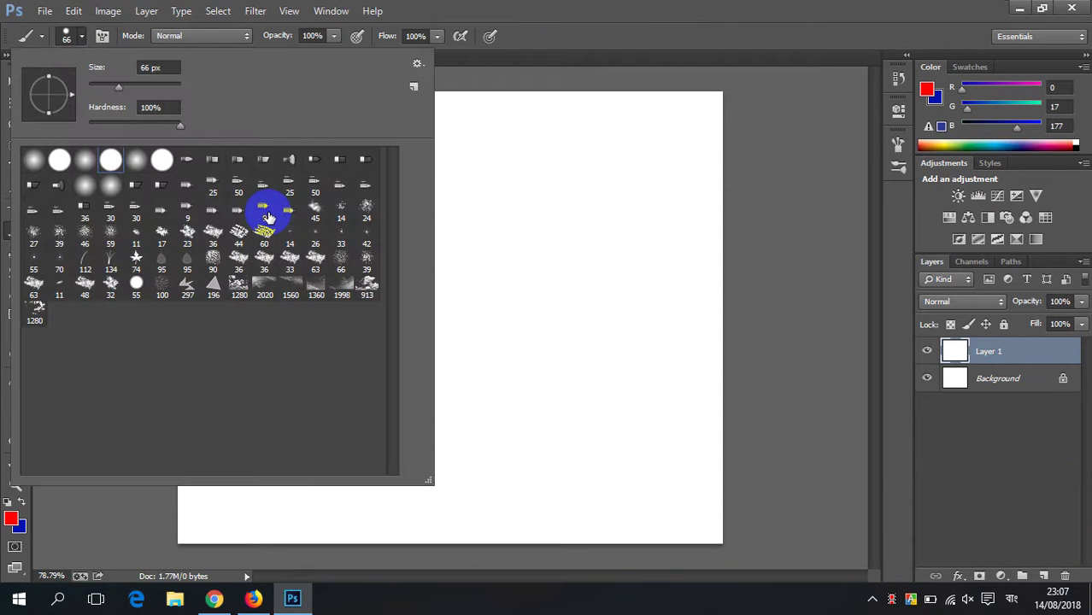
click(236, 185)
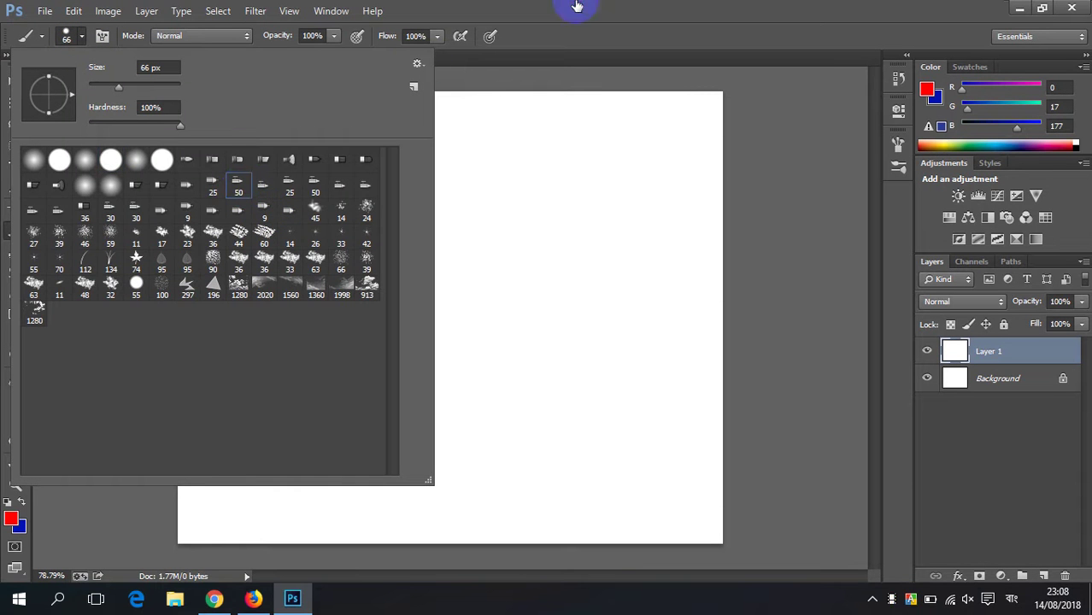
click(492, 195)
drag(480, 192, 617, 194)
drag(526, 180, 420, 325)
drag(349, 239, 487, 357)
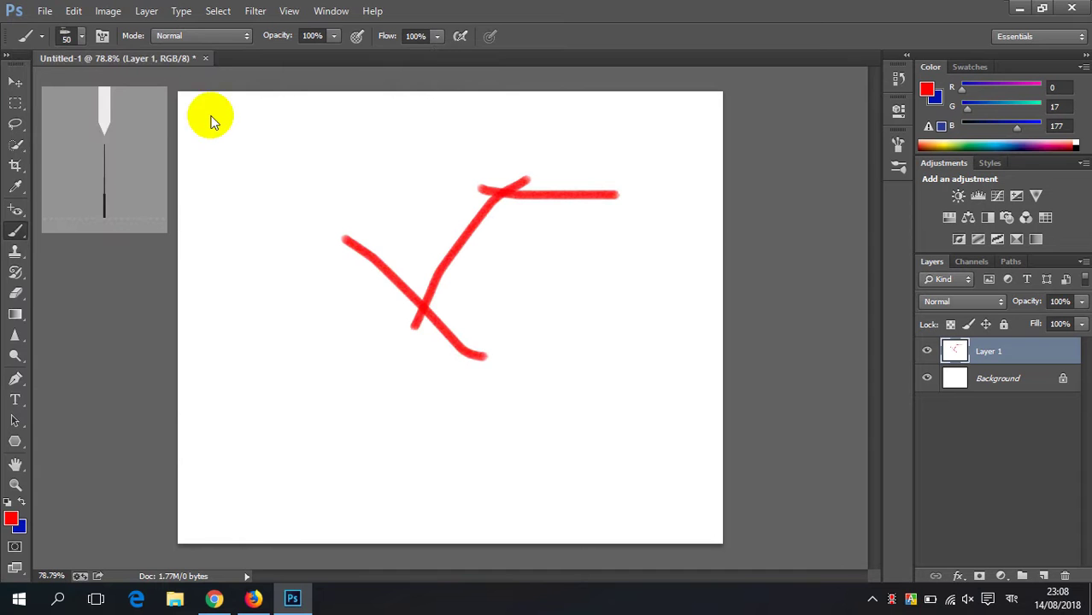
- Choose the 23 px textured brush preset and paint an open circular stroke near the canvas center
click(75, 36)
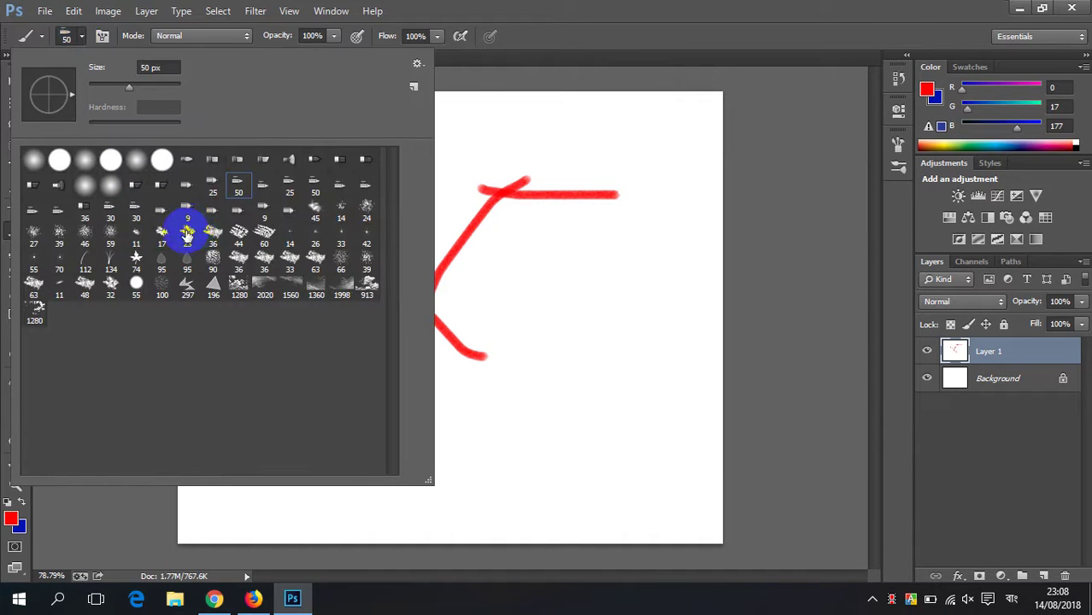
click(186, 235)
click(466, 235)
mouse_move(564, 295)
mouse_down()
mouse_move(529, 371)
mouse_move(562, 274)
mouse_up()
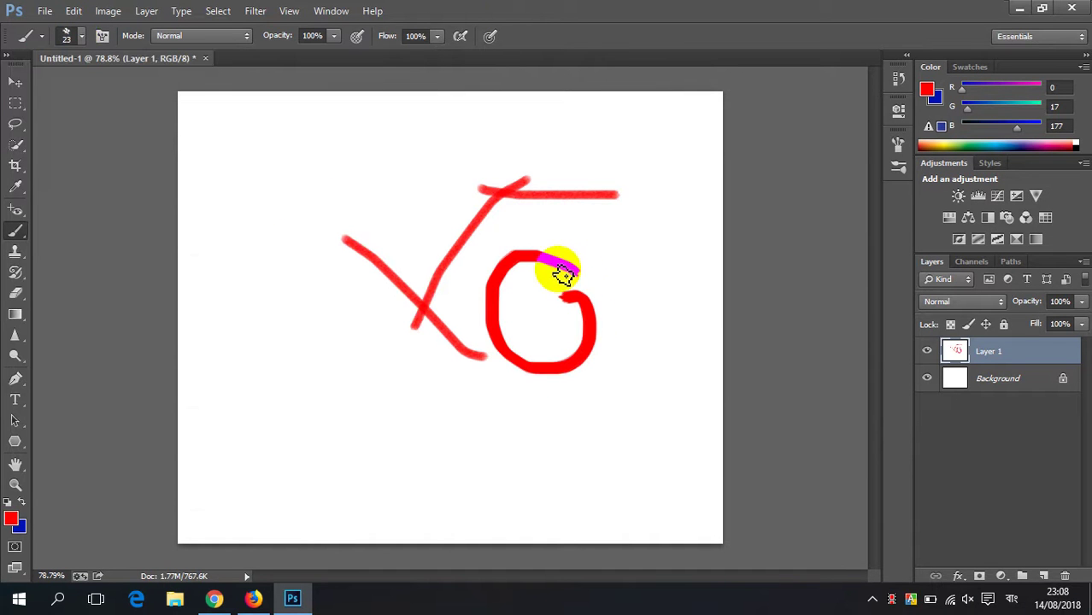
- Choose the 74 px maple leaf brush preset and scatter leaves across the upper and middle canvas
click(77, 36)
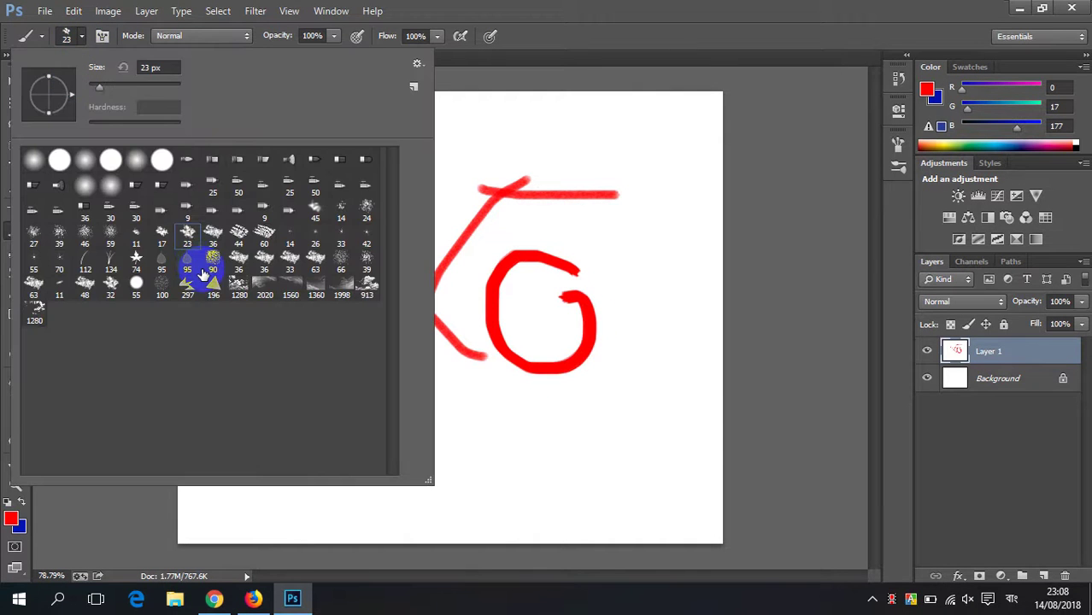
click(476, 7)
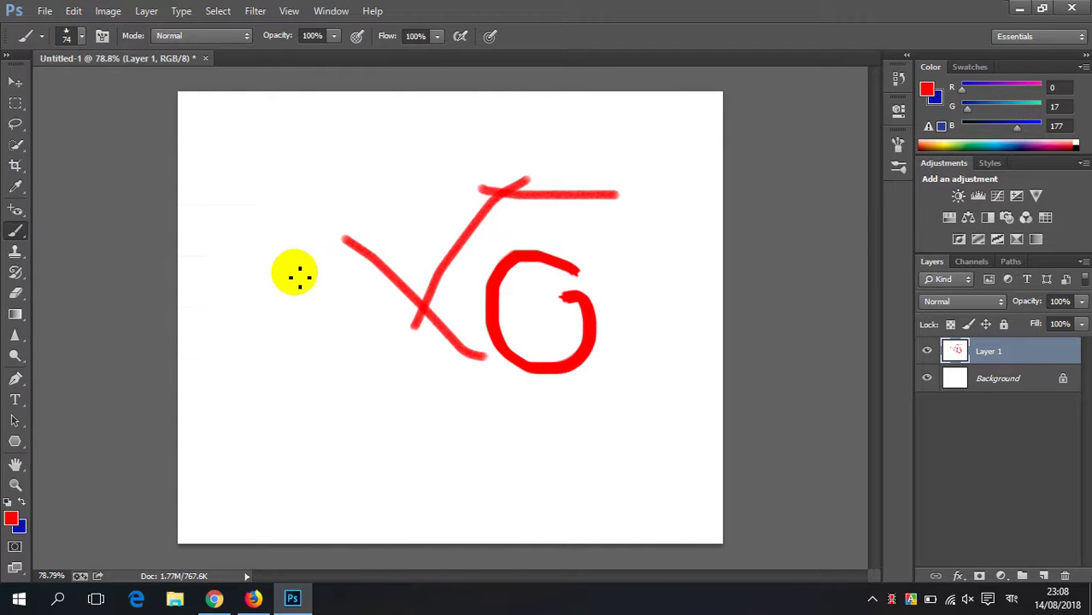
mouse_move(292, 275)
mouse_down()
mouse_move(421, 188)
mouse_move(537, 310)
mouse_move(397, 402)
mouse_up()
- Choose the 134 px grass brush preset and paint several rows of grass across the middle and lower canvas
click(101, 36)
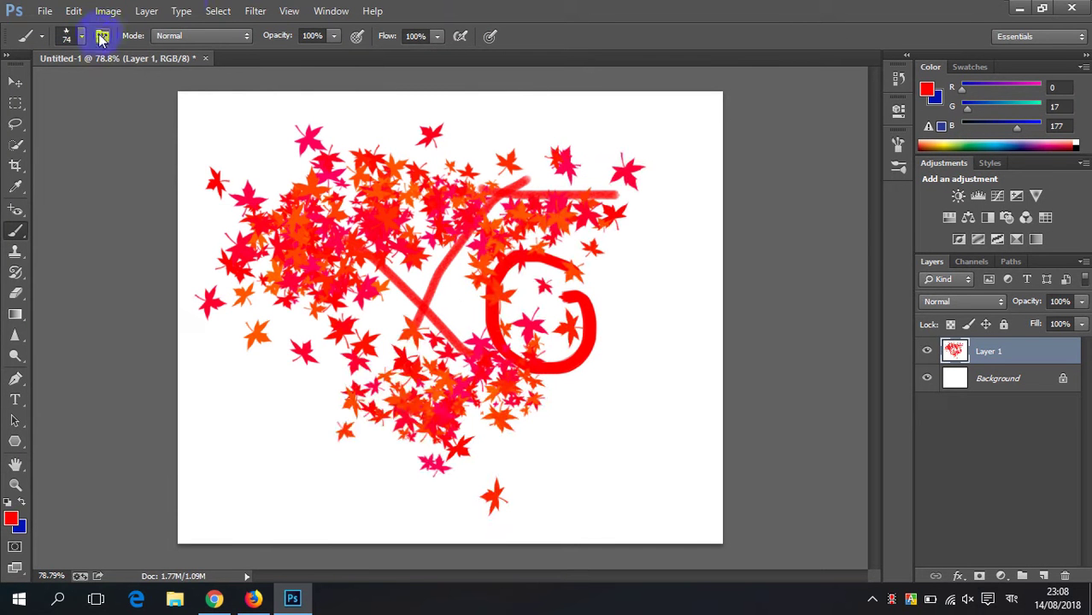
click(82, 36)
click(107, 253)
click(477, 7)
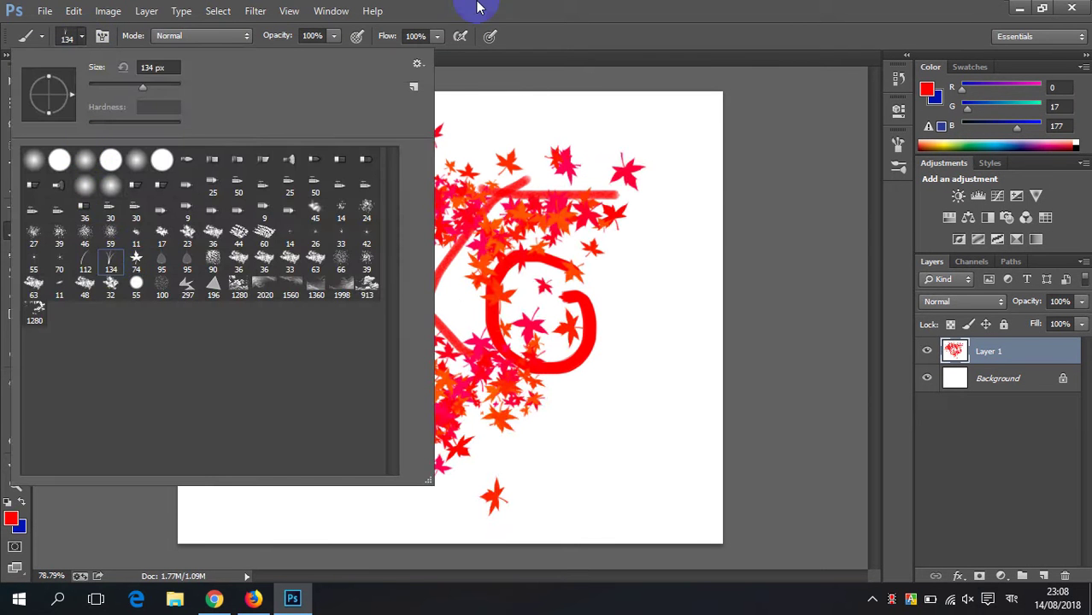
mouse_move(248, 479)
mouse_down()
mouse_move(470, 504)
mouse_move(671, 436)
mouse_up()
drag(715, 399, 534, 420)
drag(228, 409, 391, 433)
drag(629, 302, 410, 341)
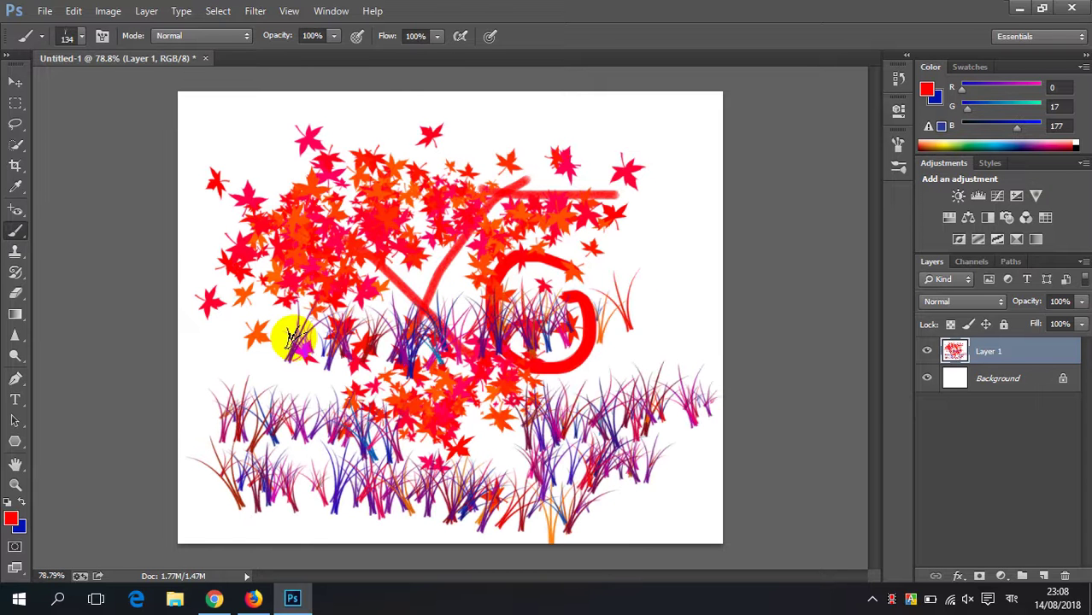
drag(295, 339, 417, 350)
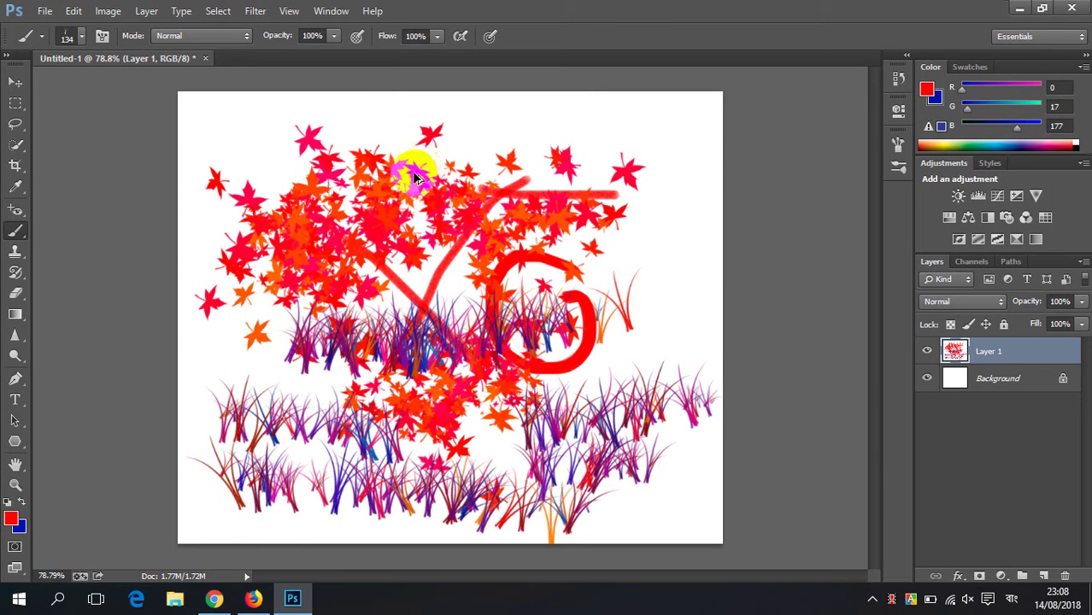
- Undo all the grass, leaf, circle and line strokes on Layer 1
key(ctrl+z)
key(ctrl+alt+z)
key(ctrl+alt+z)
key(ctrl+alt+z)
key(ctrl+alt+z)
key(ctrl+alt+z)
key(ctrl+alt+z)
key(ctrl+alt+z)
key(ctrl+alt+z)
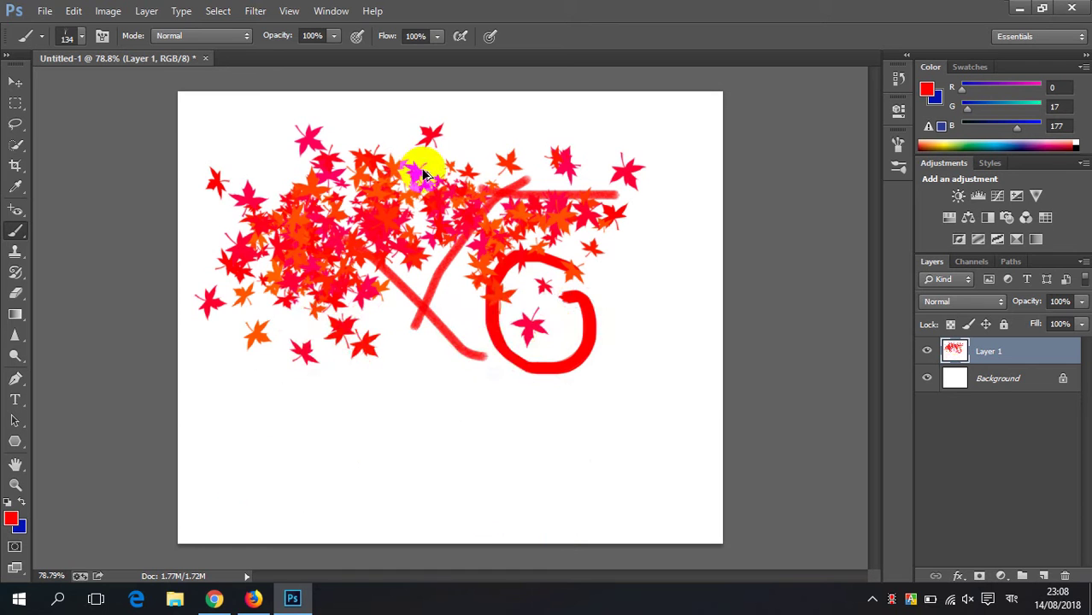
key(ctrl+alt+z)
key(ctrl+alt+z)
key(ctrl+alt+z)
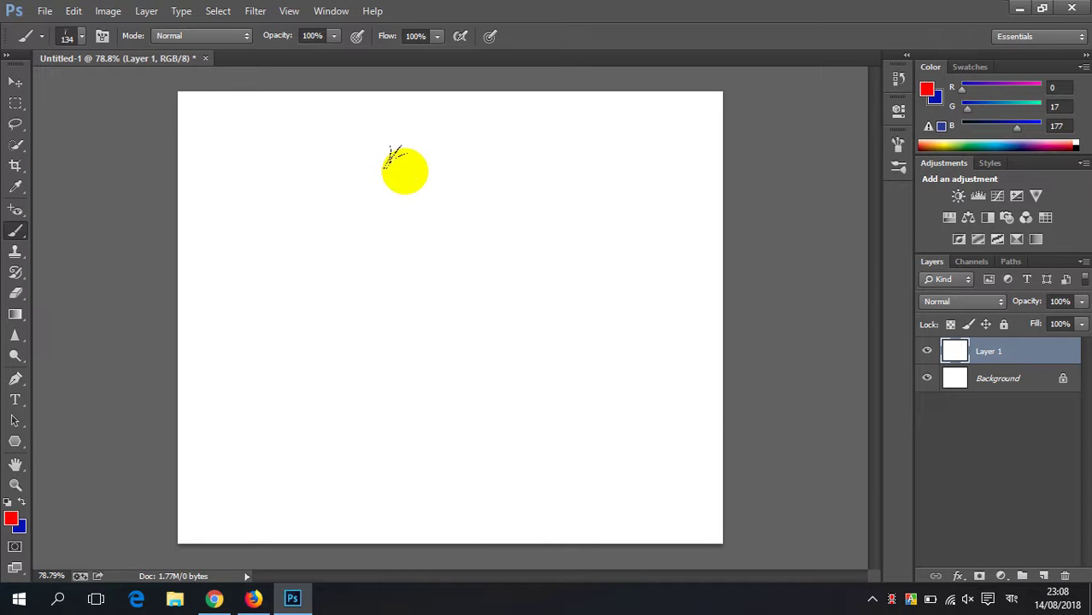
- Show the Brush panel and close it, and repeat this once more
click(102, 38)
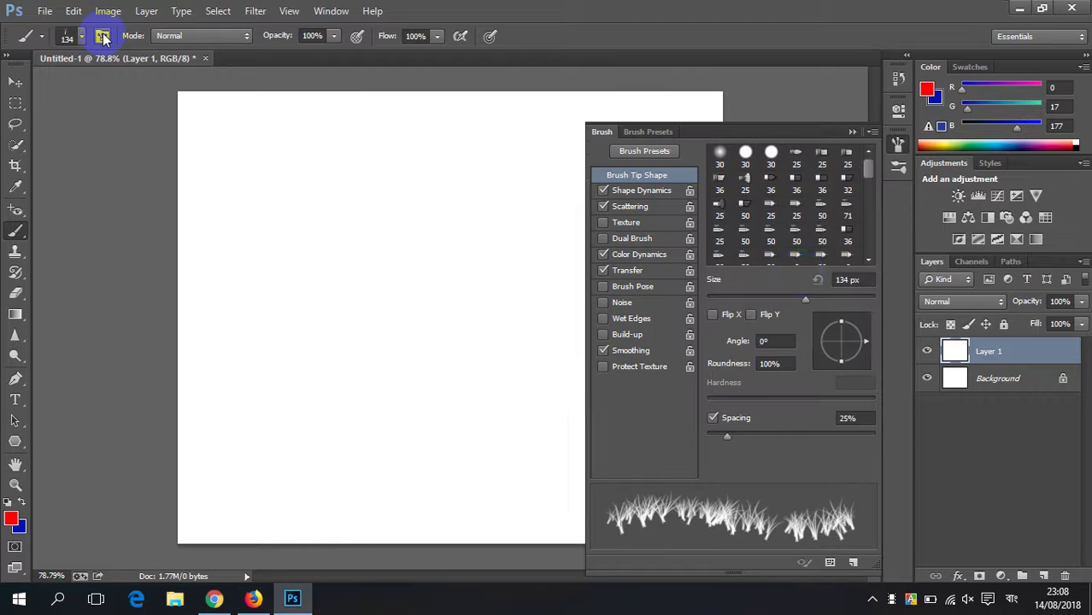
click(851, 132)
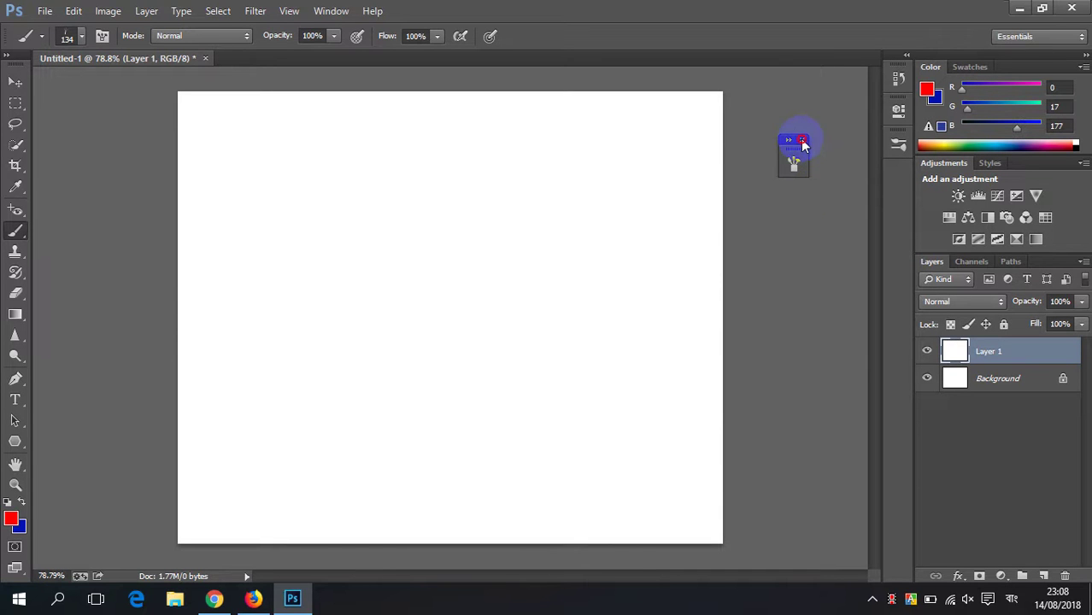
click(345, 14)
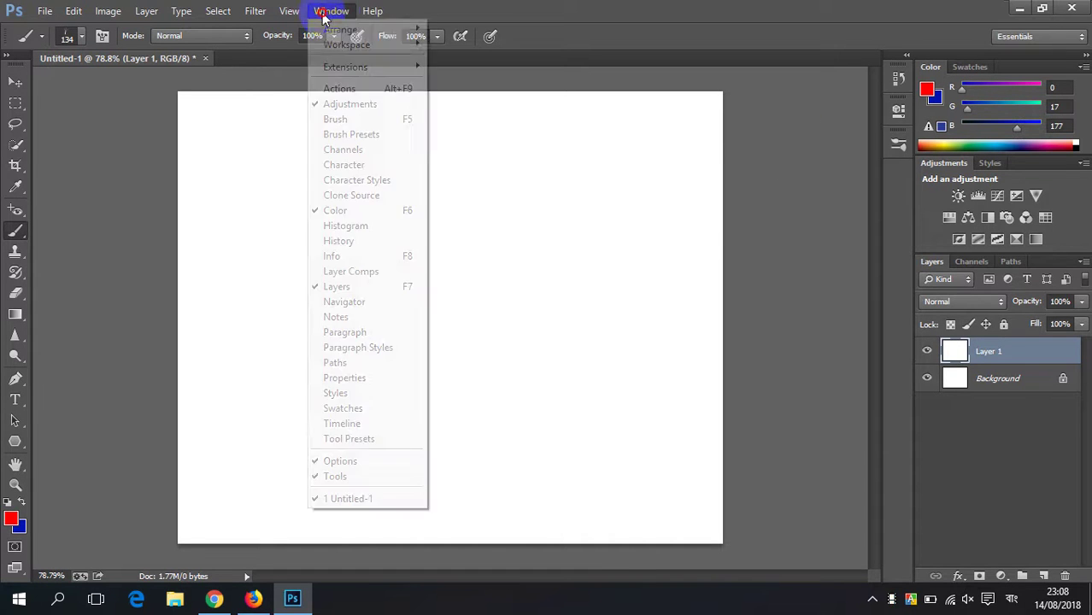
click(392, 120)
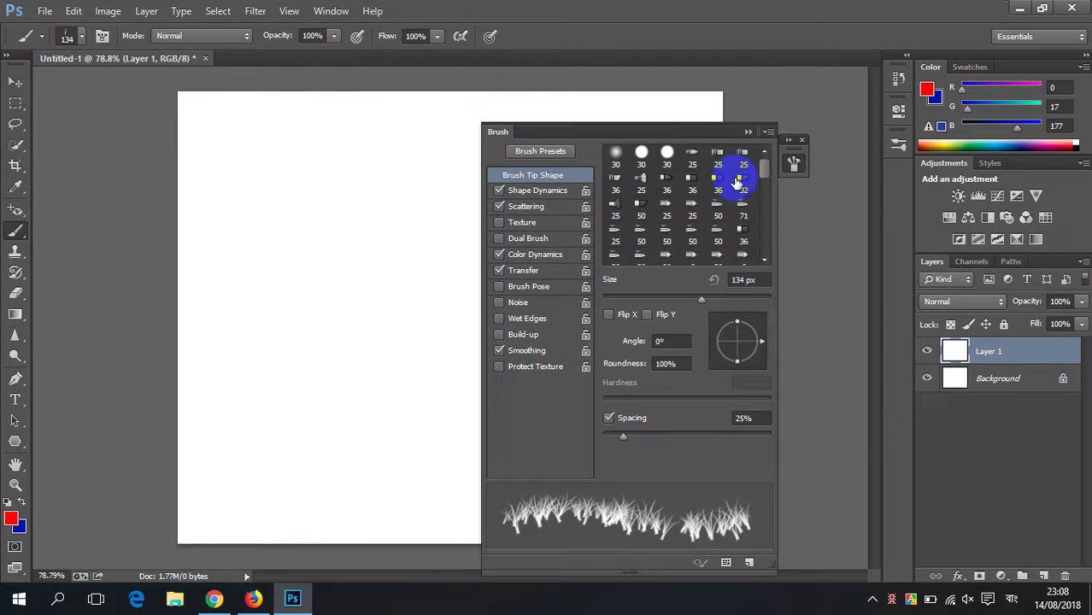
click(802, 143)
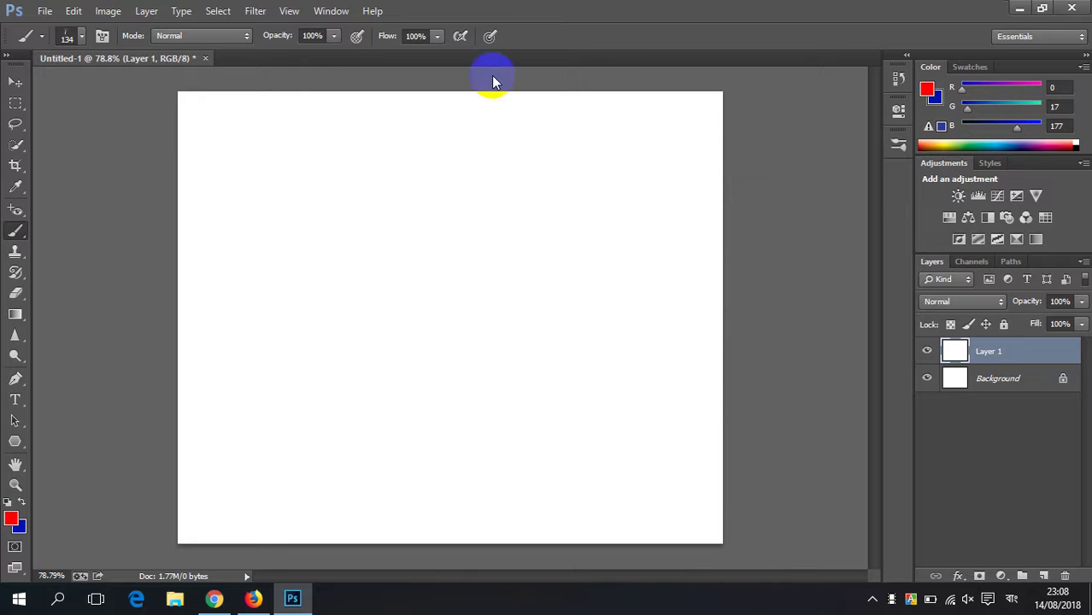
- Reopen the Brush panel, dock it in the collapsed panel column below the Tool Presets and expand it
click(331, 10)
click(351, 120)
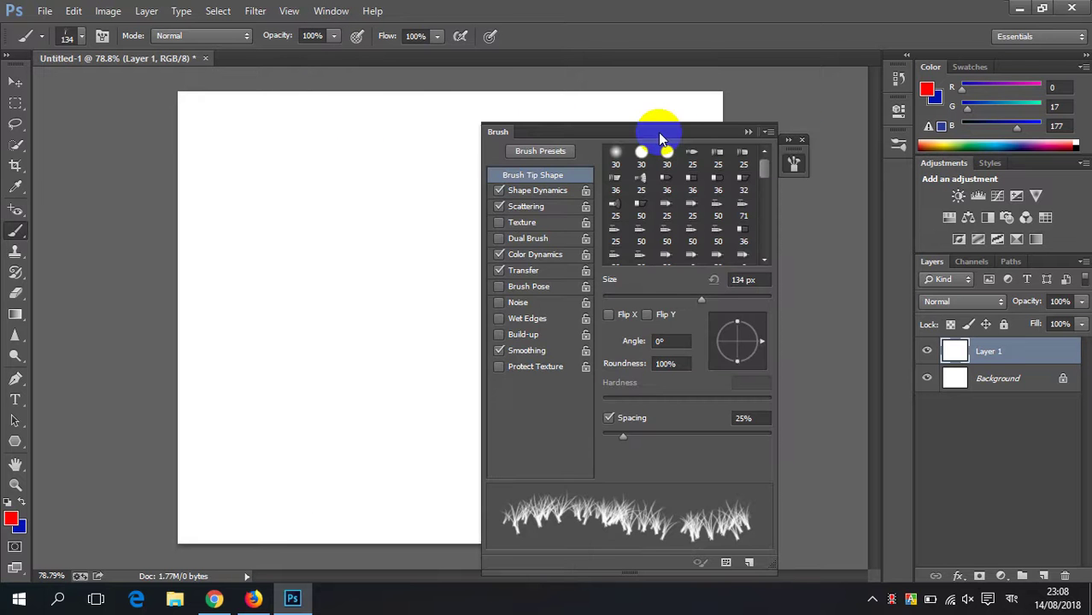
mouse_move(658, 132)
mouse_down()
mouse_move(872, 156)
mouse_move(891, 175)
mouse_move(889, 166)
mouse_up()
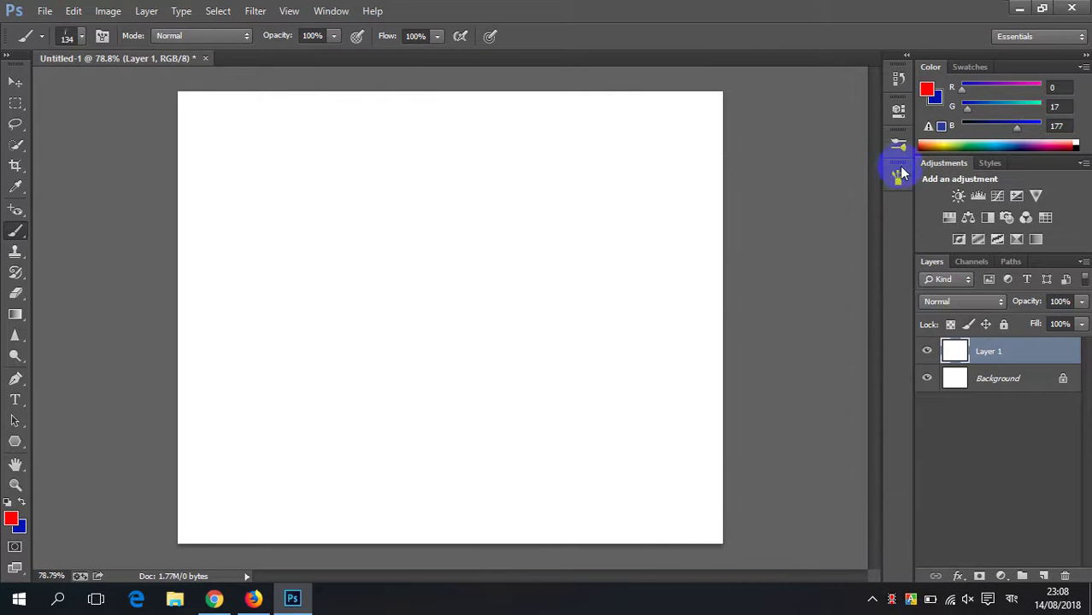
click(899, 174)
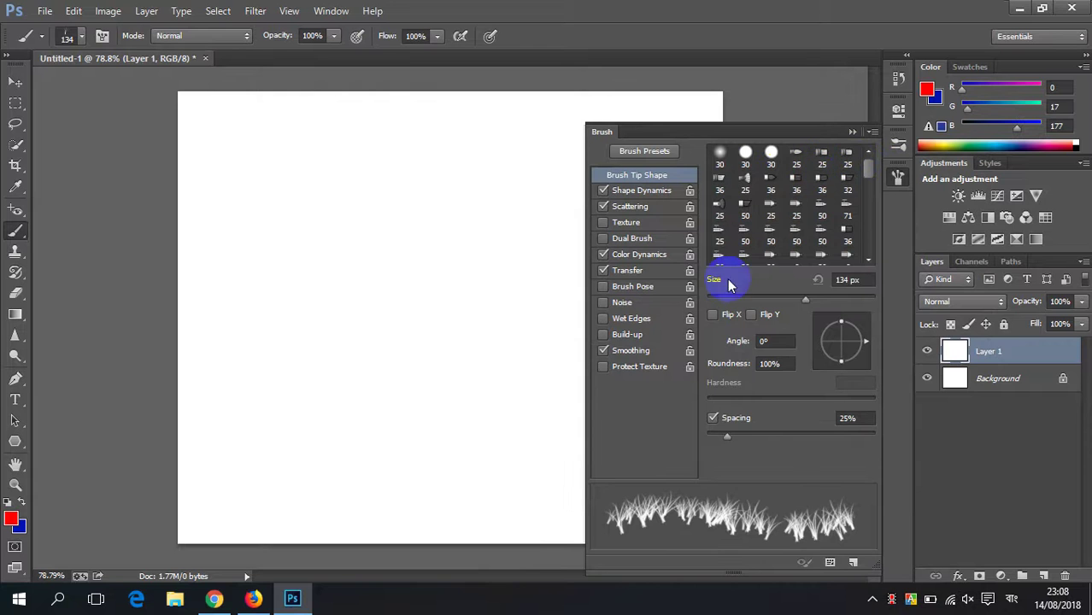
- Paint a row of grass on the upper canvas, and a second row below it with brush spacing set to 123%
scroll(736, 246, down, 5)
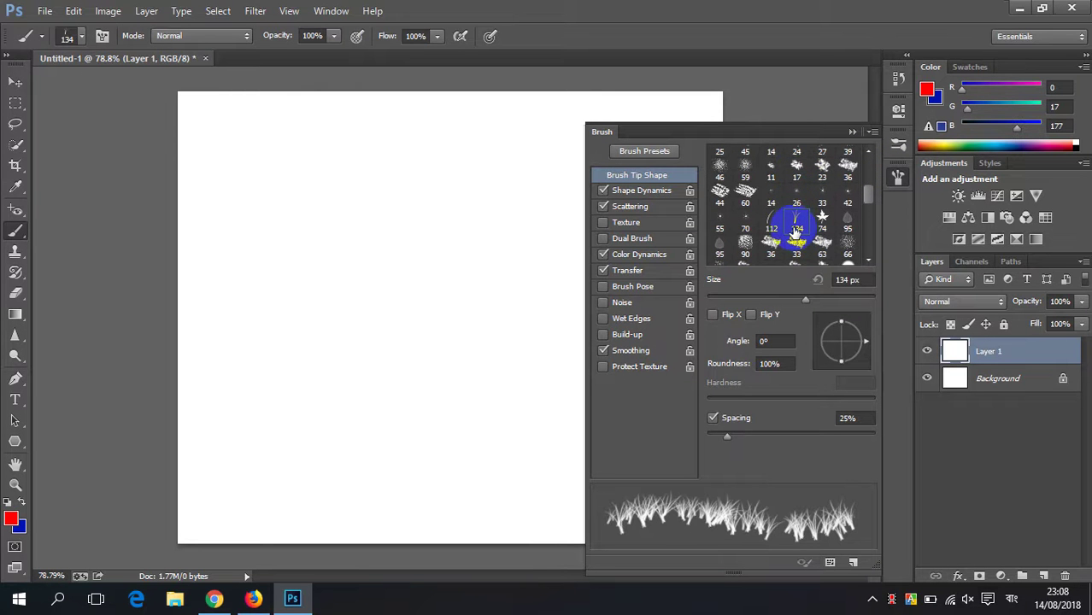
mouse_move(256, 186)
mouse_down()
mouse_move(426, 177)
mouse_move(389, 199)
mouse_up()
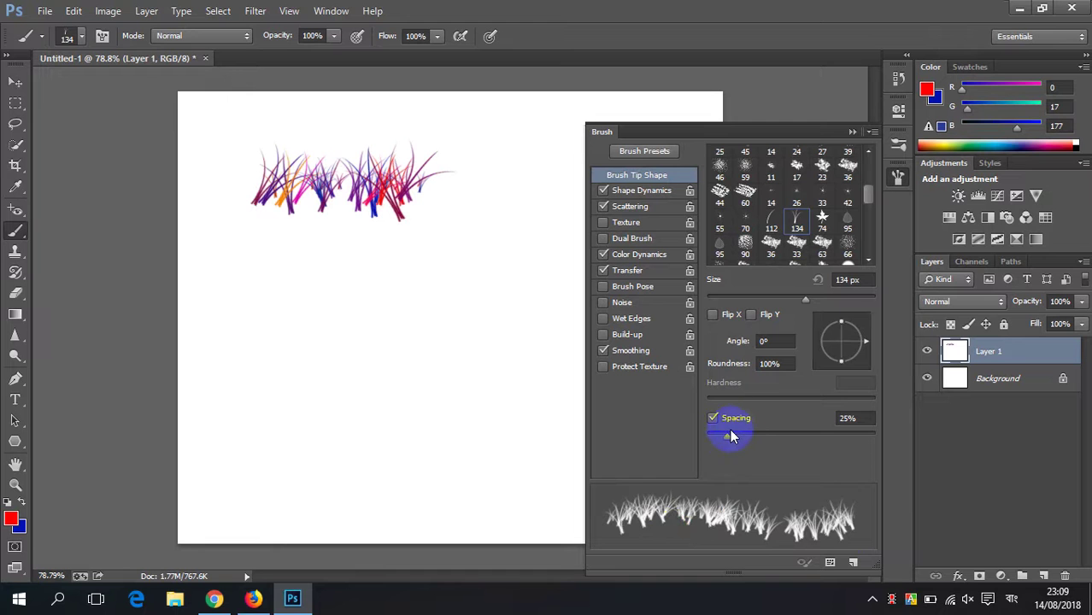
drag(727, 441, 799, 437)
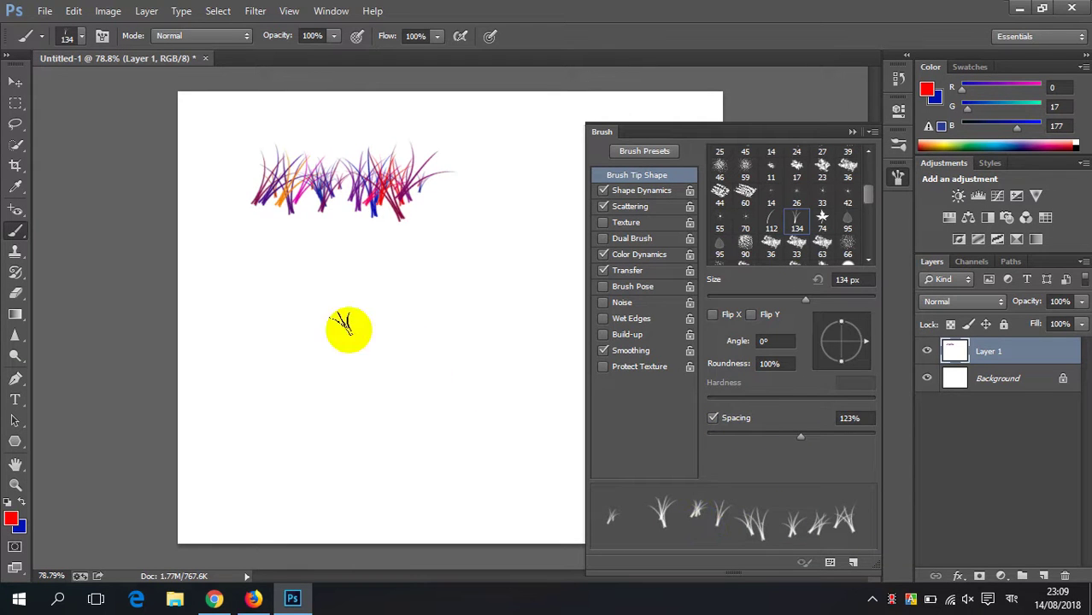
mouse_move(344, 328)
mouse_down()
mouse_move(340, 293)
mouse_move(483, 293)
mouse_up()
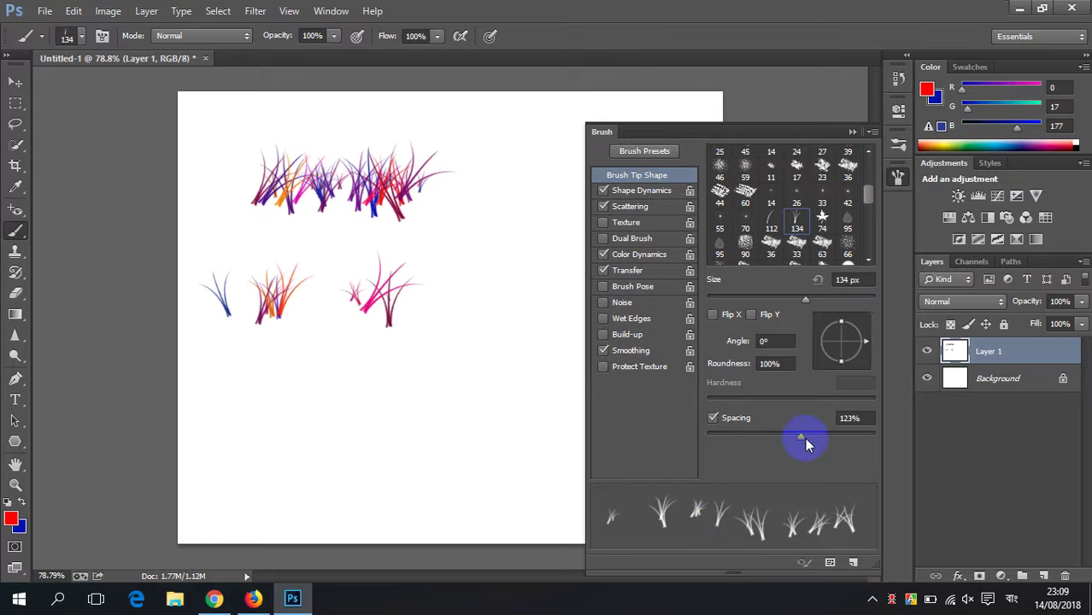
- Set the grass brush's spacing to 4% and paint a dense row of grass across the lower canvas
drag(801, 437, 609, 445)
mouse_move(209, 388)
mouse_down()
mouse_move(327, 402)
mouse_move(484, 399)
mouse_move(414, 422)
mouse_move(281, 425)
mouse_move(326, 431)
mouse_move(397, 418)
mouse_up()
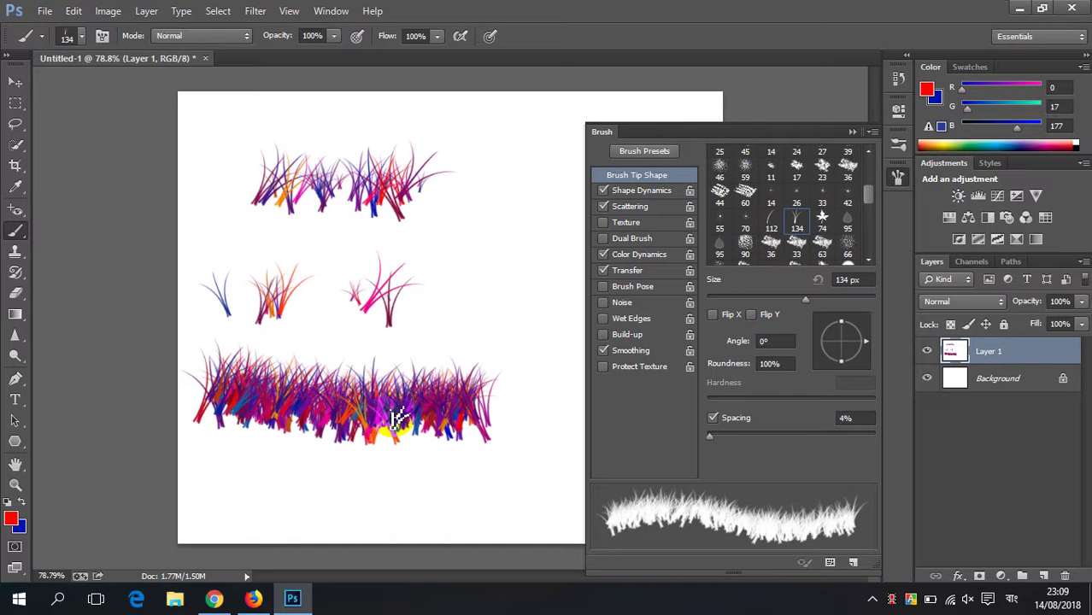
- Examine the dense grass row up close, dismissing the notification that pops up
scroll(393, 417, up, 5)
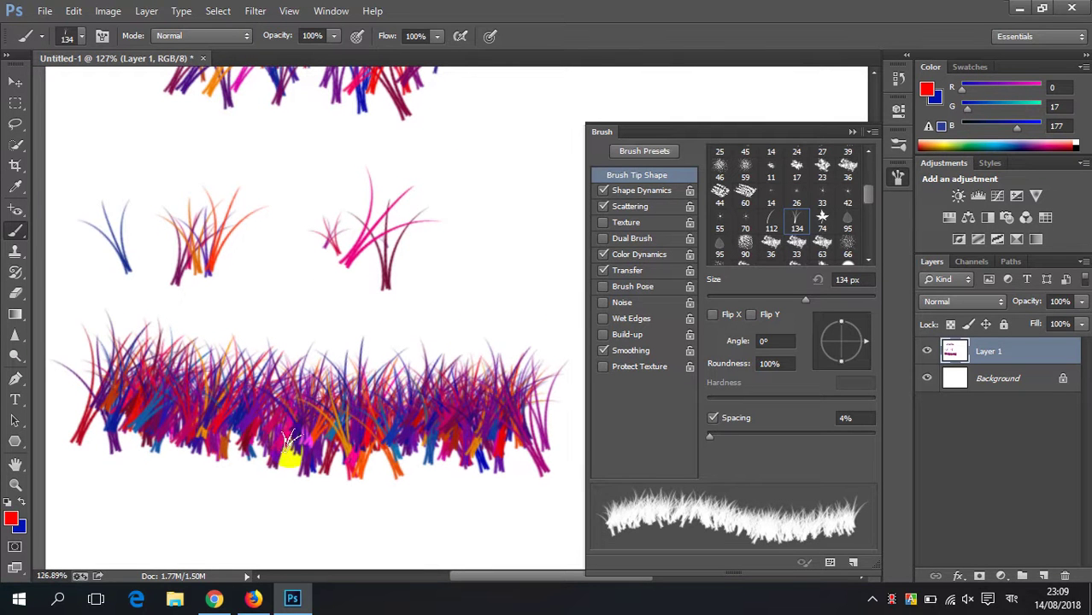
drag(289, 441, 181, 403)
drag(462, 406, 363, 414)
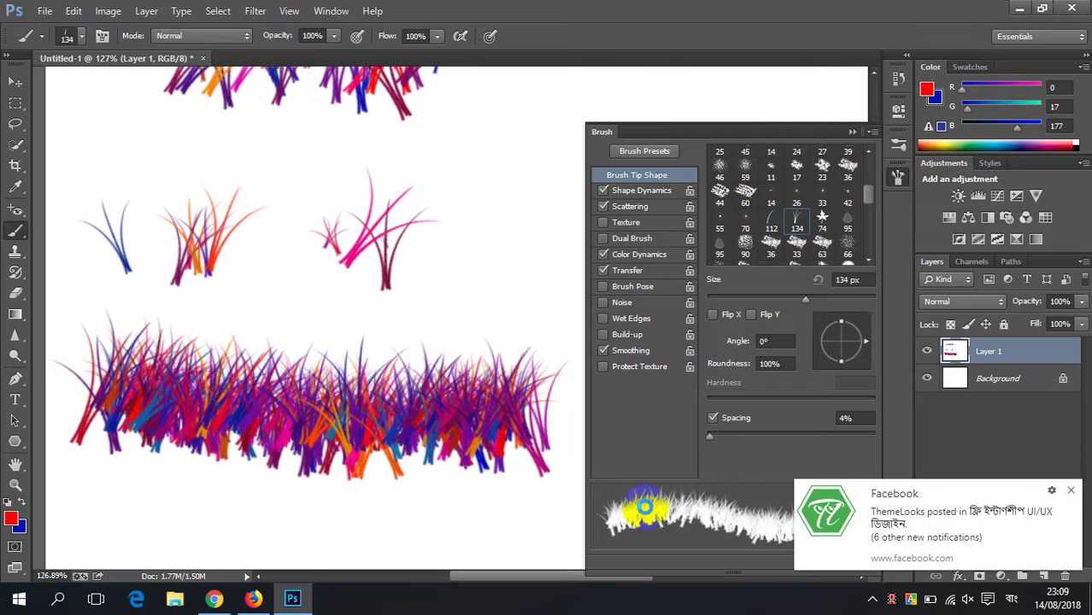
click(1070, 493)
click(1071, 492)
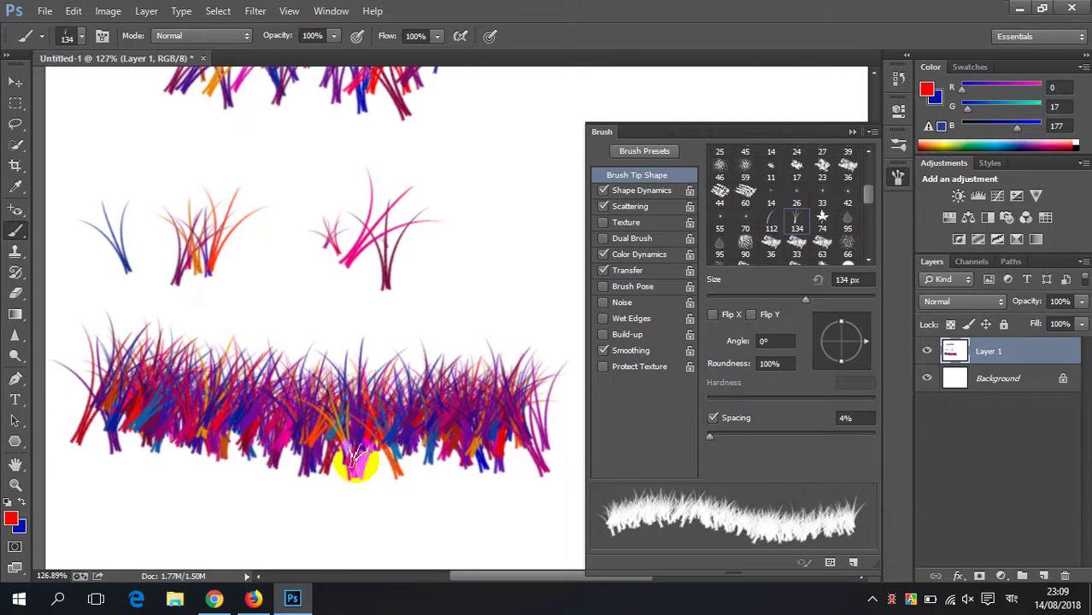
scroll(288, 402, down, 3)
scroll(293, 405, up, 2)
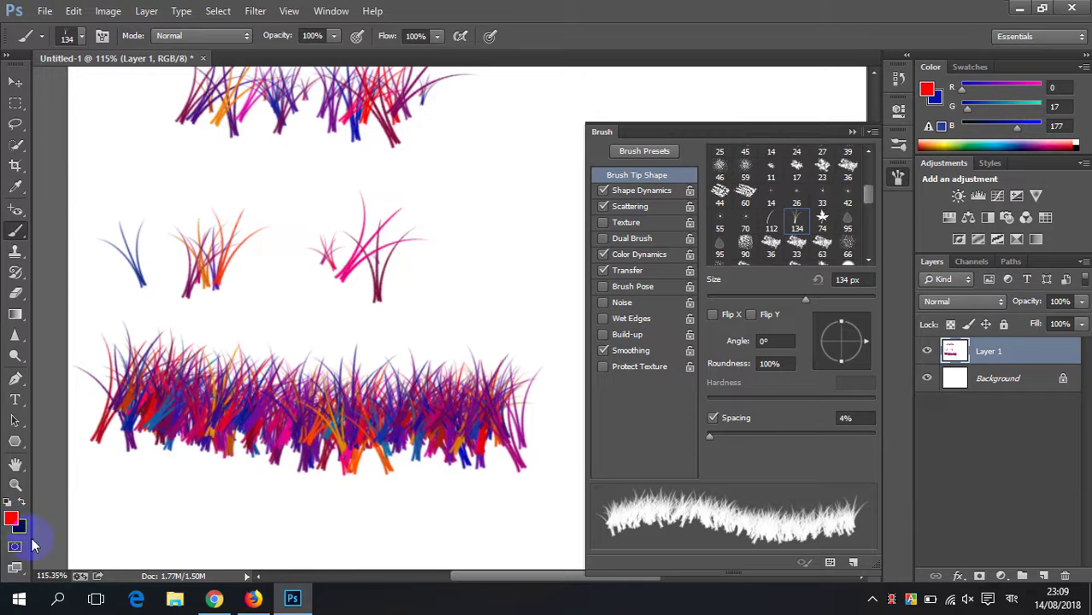
- Set the grass brush's spacing to 24% and paint another row of grass below the dense one
scroll(215, 454, down, 2)
drag(710, 437, 726, 440)
mouse_move(195, 485)
mouse_down()
mouse_move(361, 486)
mouse_move(481, 496)
mouse_move(494, 509)
mouse_up()
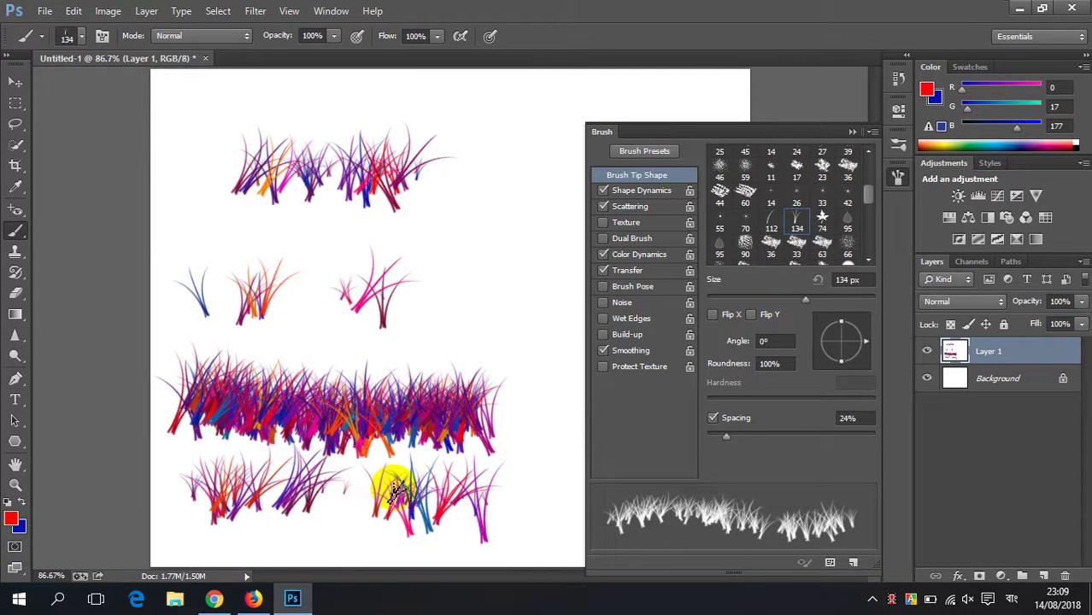
- Undo all four grass rows on Layer 1
scroll(389, 432, down, 1)
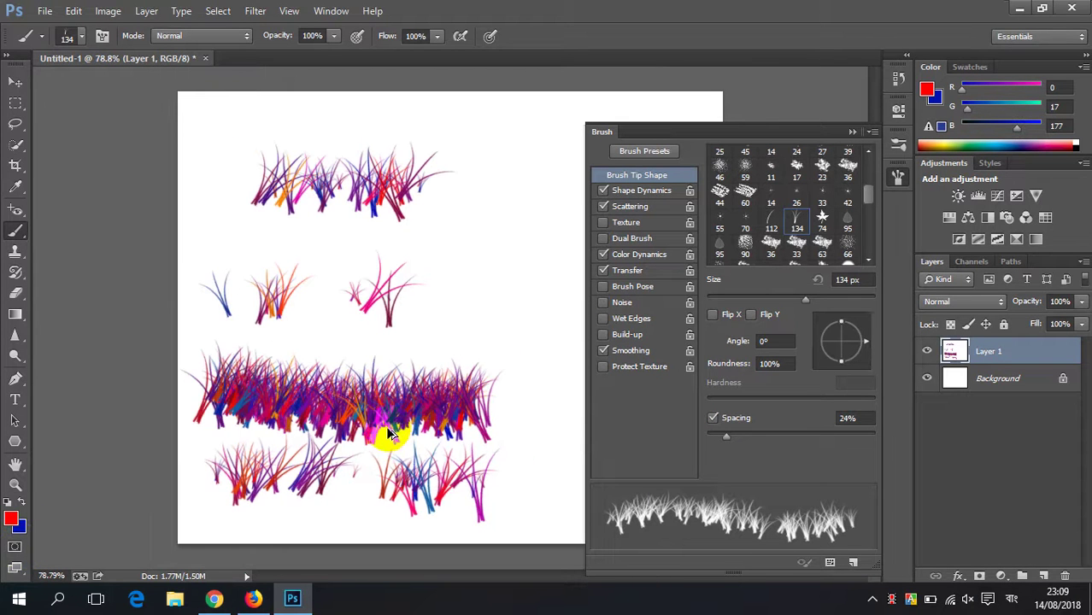
key(ctrl+alt+z)
key(ctrl+alt+z)
key(ctrl+alt+z)
key(ctrl+alt+z)
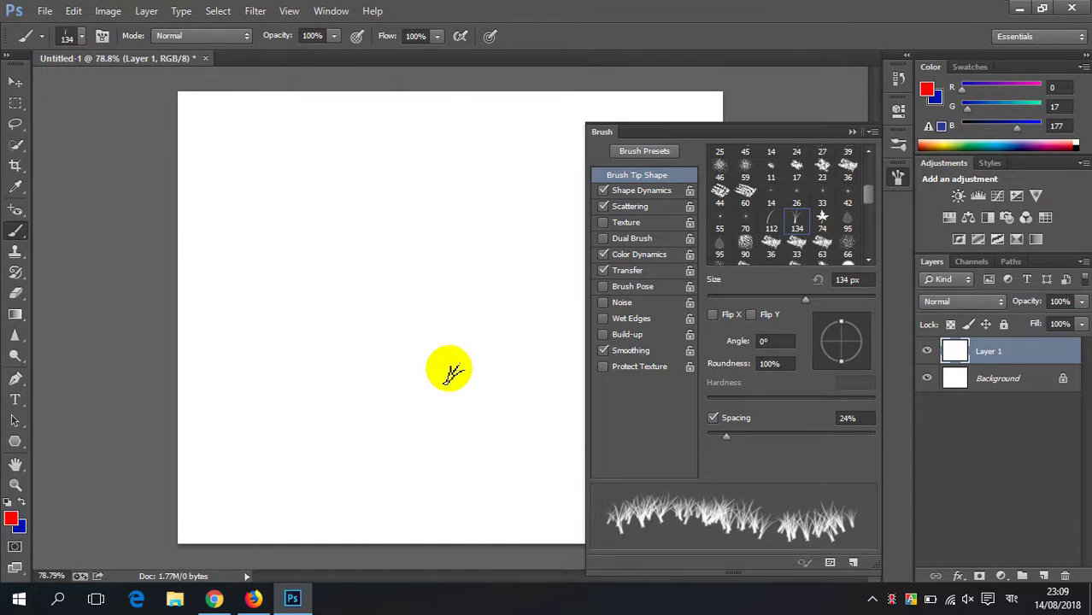
scroll(448, 369, up, 3)
scroll(449, 369, down, 1)
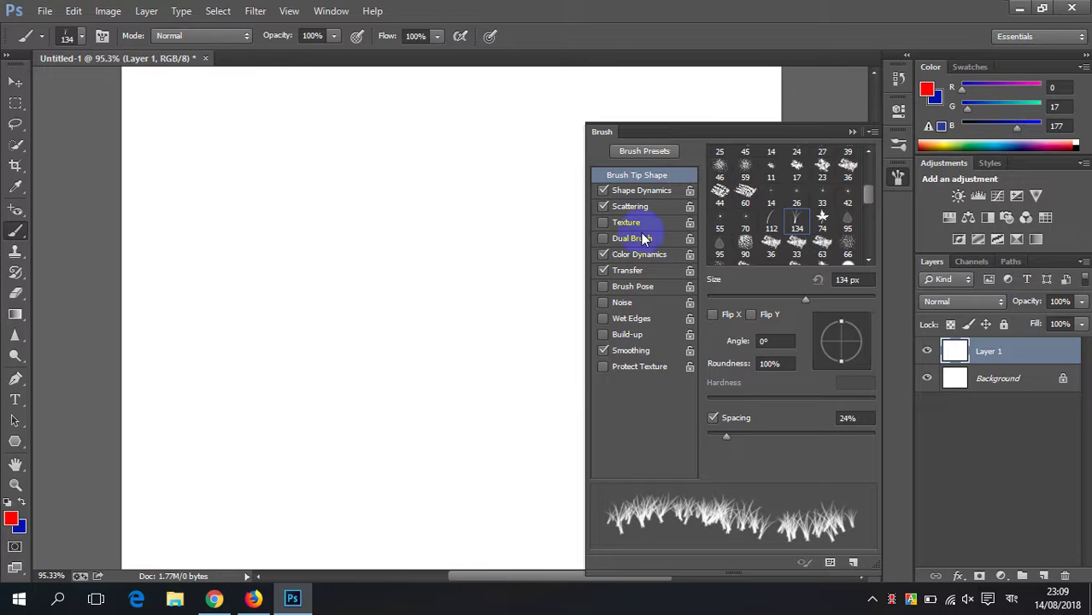
- Paint a grass row with the current settings, turn off Shape Dynamics, and paint more grass rows below it for comparison
scroll(635, 250, down, 3)
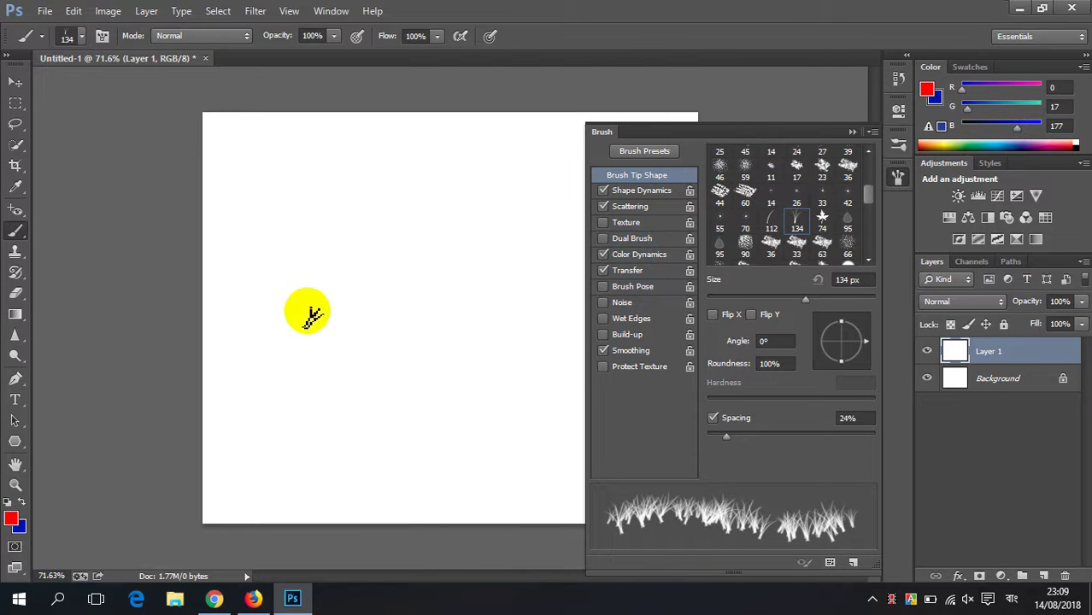
drag(240, 225, 523, 225)
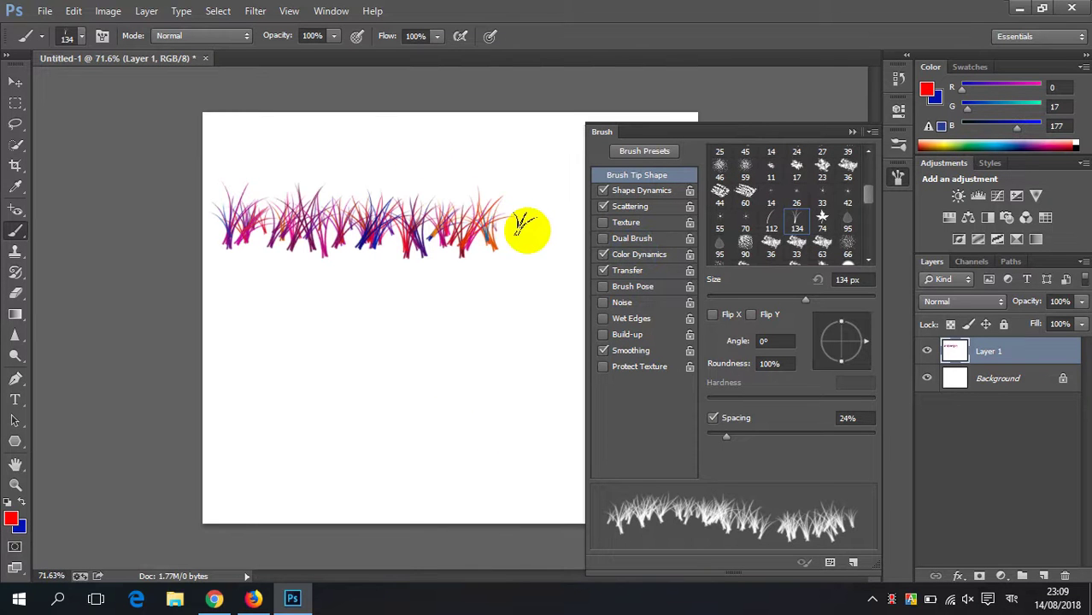
click(602, 190)
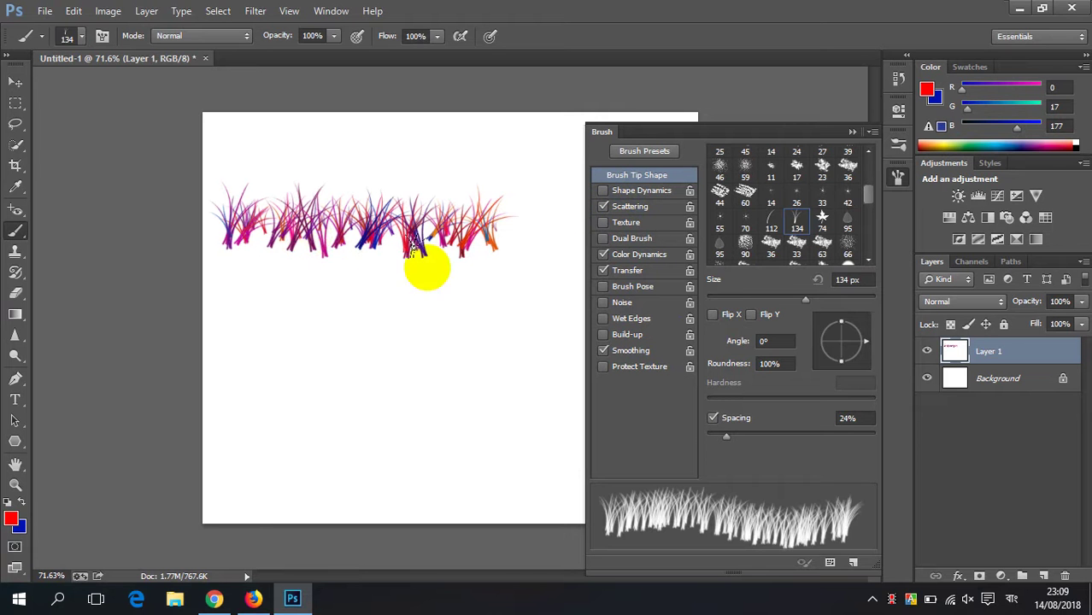
drag(249, 311, 528, 329)
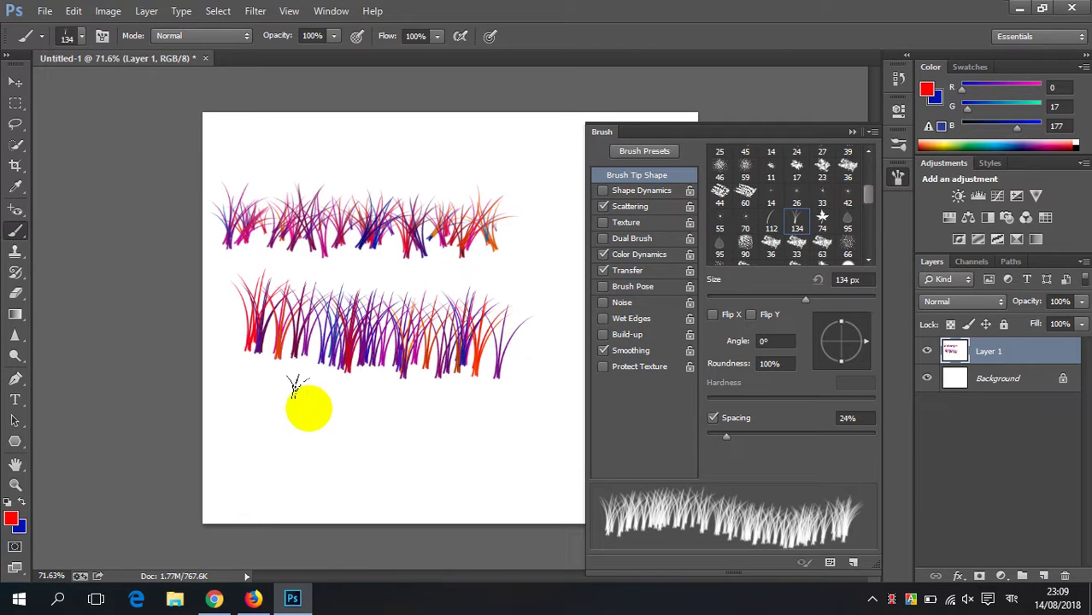
mouse_move(213, 400)
mouse_down()
mouse_move(532, 424)
mouse_move(369, 417)
mouse_up()
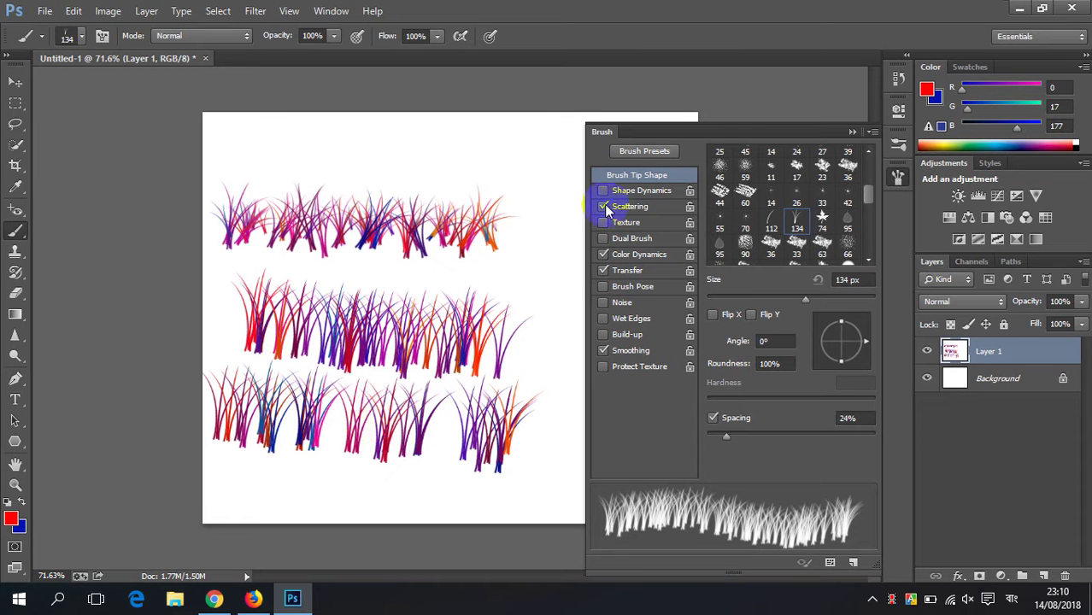
- Turn off Scattering for the grass brush and paint an evenly aligned grass row along the canvas's upper edge
click(604, 207)
mouse_move(295, 141)
mouse_down()
mouse_move(491, 139)
mouse_move(449, 137)
mouse_move(485, 114)
mouse_up()
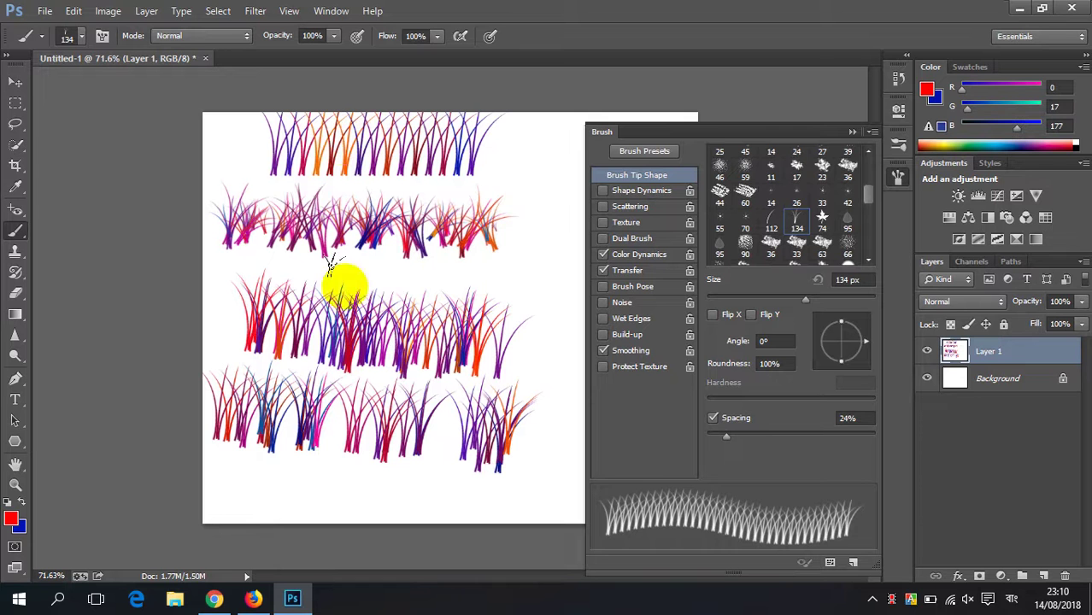
drag(249, 405, 289, 399)
drag(478, 394, 484, 381)
drag(255, 292, 295, 296)
drag(441, 305, 444, 310)
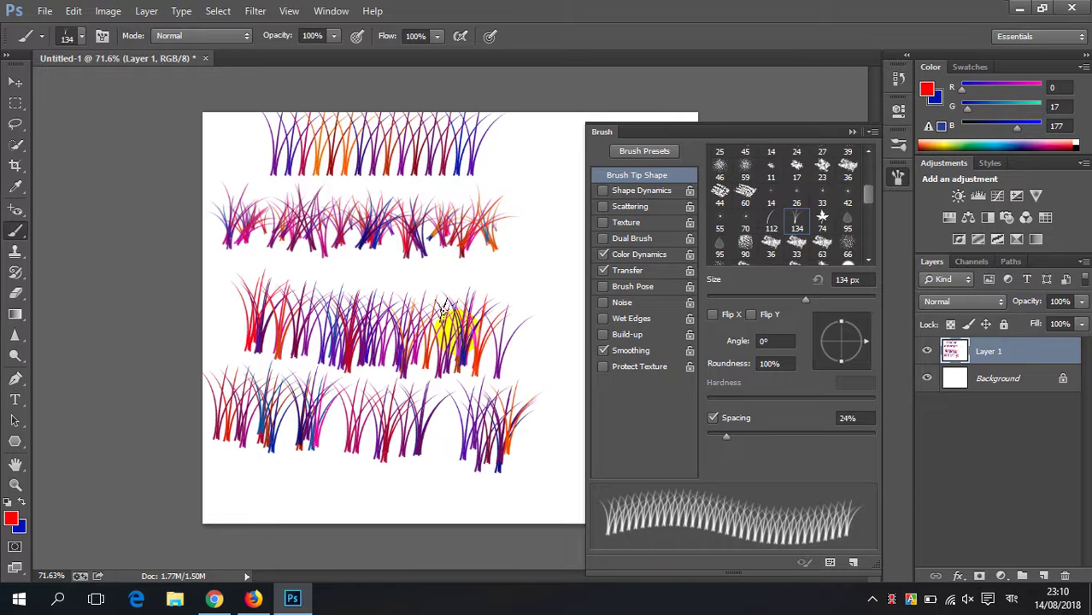
- Undo every grass row painted on Layer 1
key(ctrl+alt+z)
key(ctrl+alt+z)
key(ctrl+alt+z)
key(ctrl+alt+z)
key(ctrl+alt+z)
key(ctrl+alt+z)
key(ctrl+alt+z)
key(ctrl+alt+z)
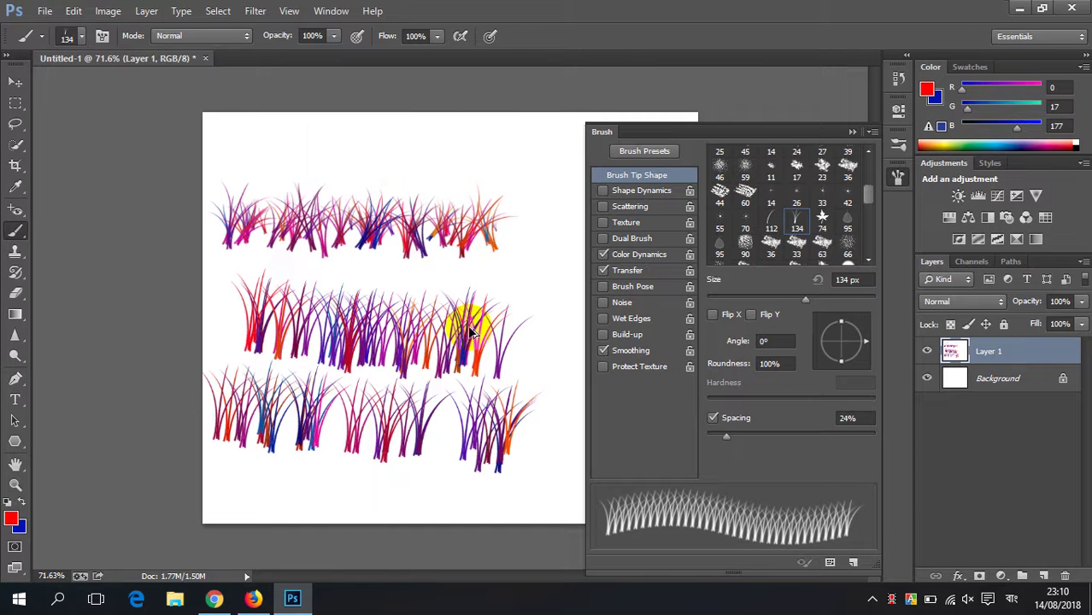
- Turn on Texture for the grass brush and paint two rows across the middle of the canvas
click(604, 239)
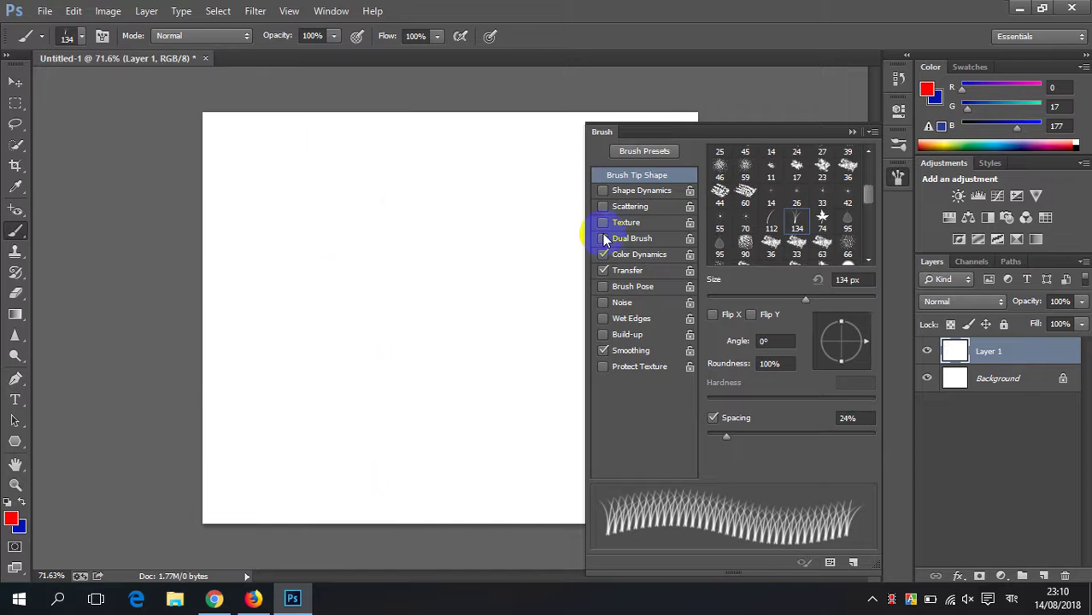
click(602, 222)
drag(269, 215, 516, 218)
drag(273, 282, 466, 282)
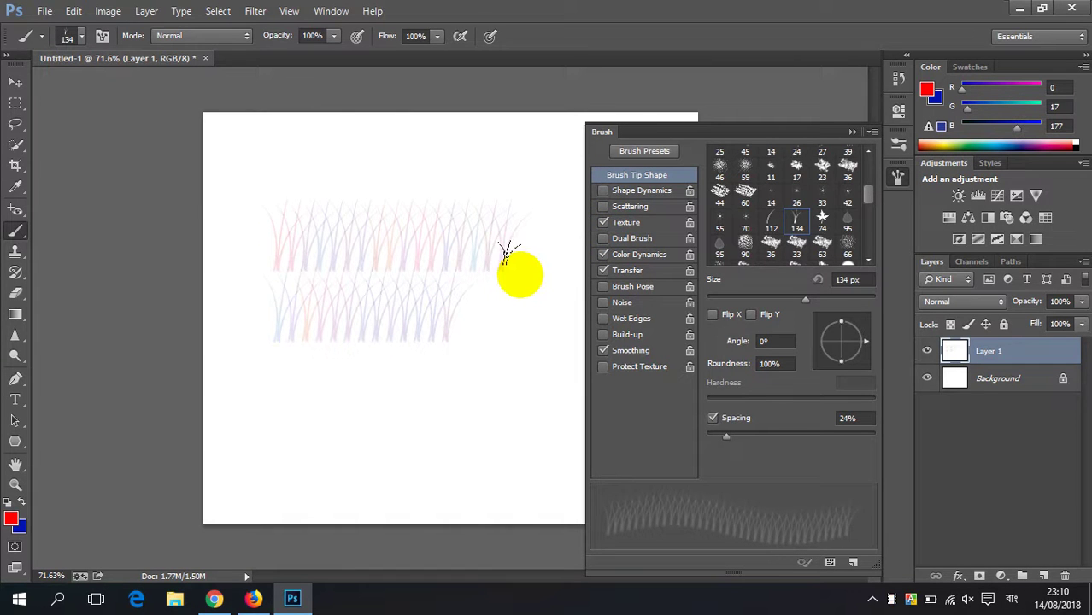
- Replace Texture with Dual Brush, paint a grass row below the textured ones, and inspect its blades up close
click(602, 222)
click(602, 239)
mouse_move(334, 414)
mouse_down()
mouse_move(337, 393)
mouse_move(499, 397)
mouse_move(446, 398)
mouse_up()
ctrl+click(446, 399)
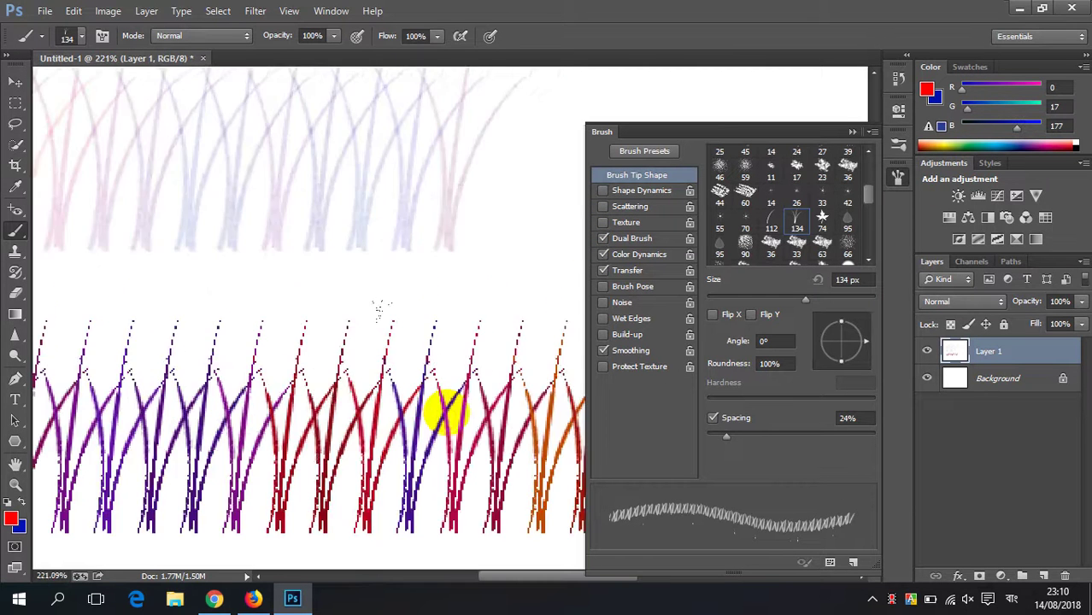
alt+click(442, 415)
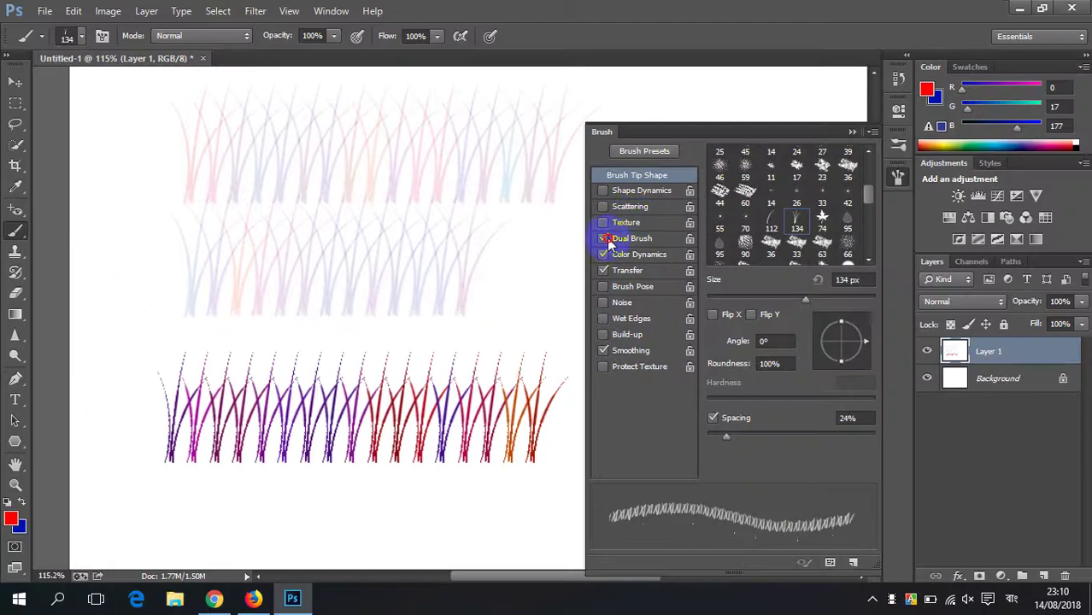
- Turn off Dual Brush and Color Dynamics and clear all grass rows from Layer 1
click(604, 238)
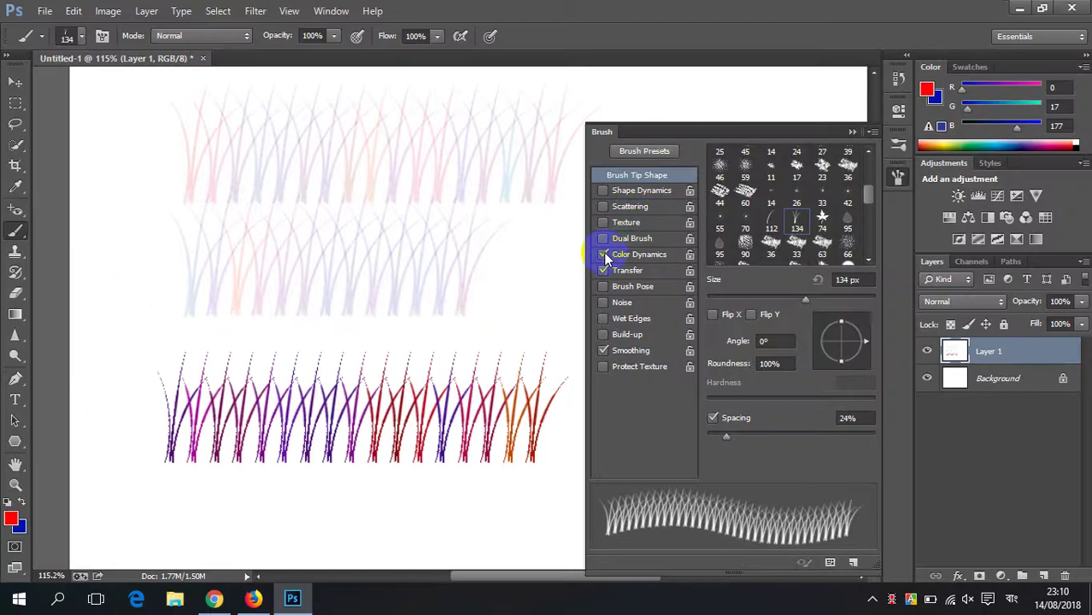
click(603, 254)
scroll(438, 273, down, 2)
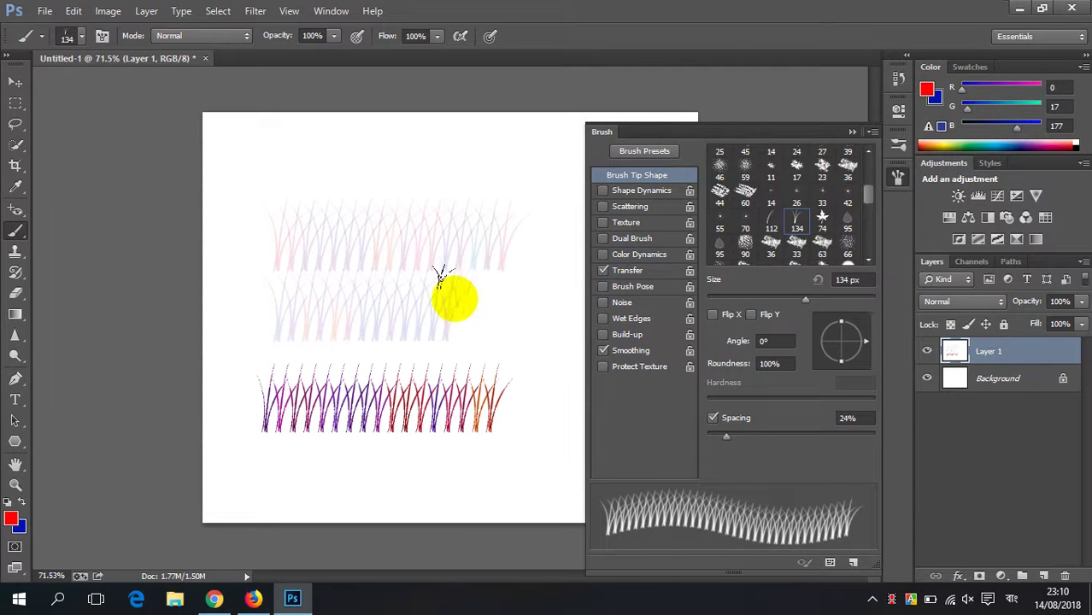
key(Delete)
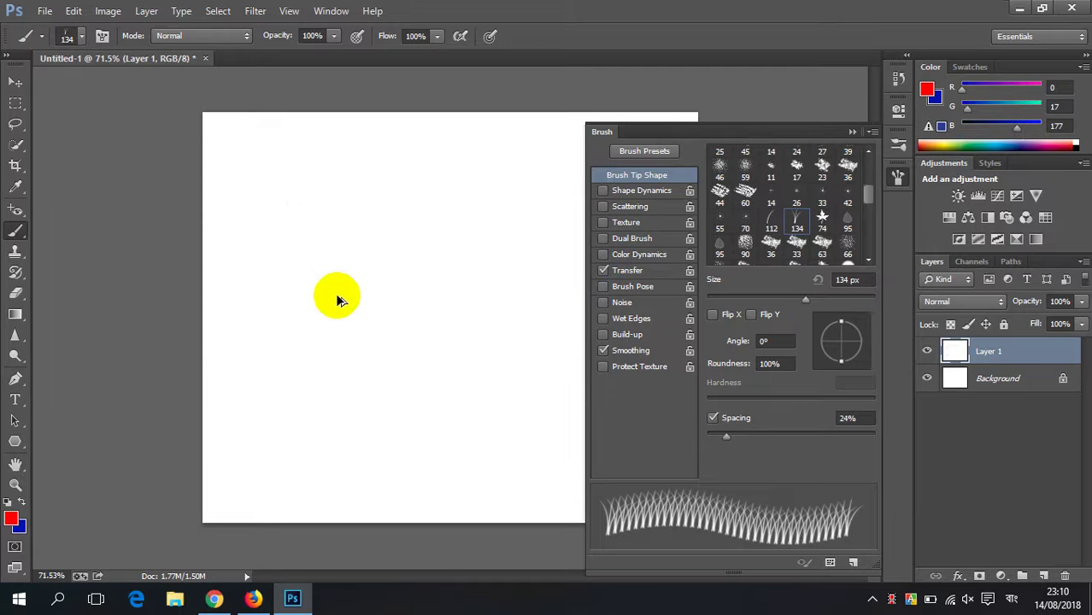
- Paint two plain red grass rows across the middle of the canvas
mouse_move(288, 282)
mouse_down()
mouse_move(498, 283)
mouse_move(541, 294)
mouse_up()
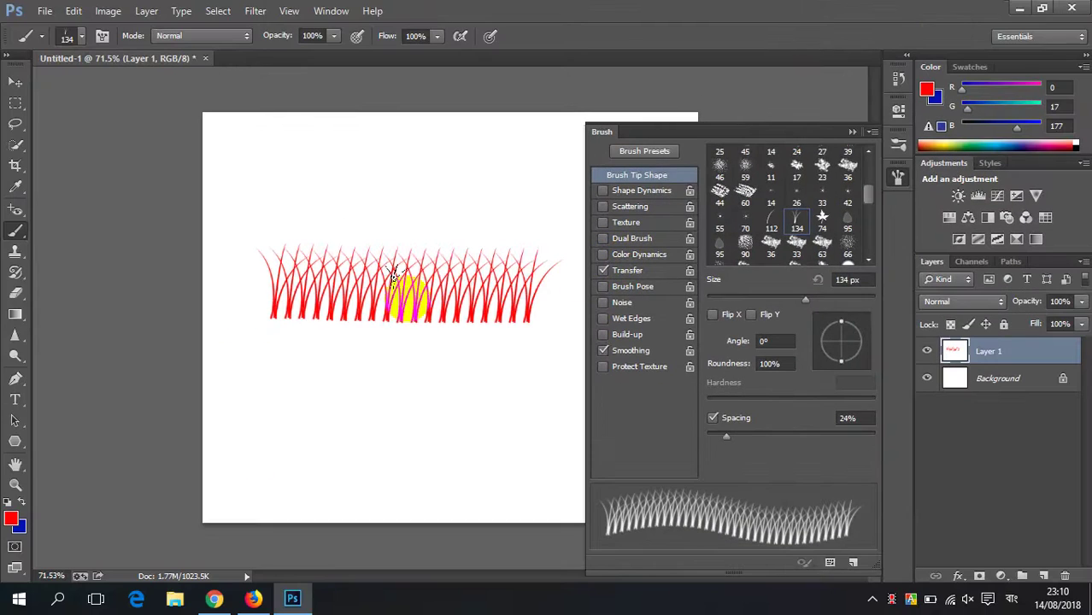
drag(174, 370, 396, 375)
drag(432, 329, 453, 331)
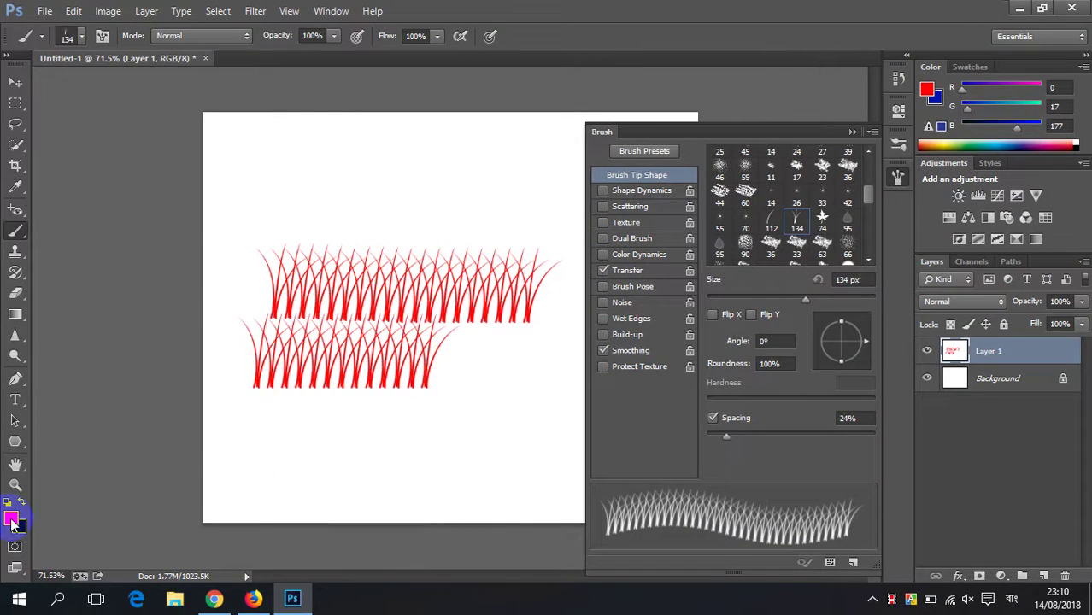
- Turn Color Dynamics back on and paint multicolored grass rows below and above the red ones
click(13, 523)
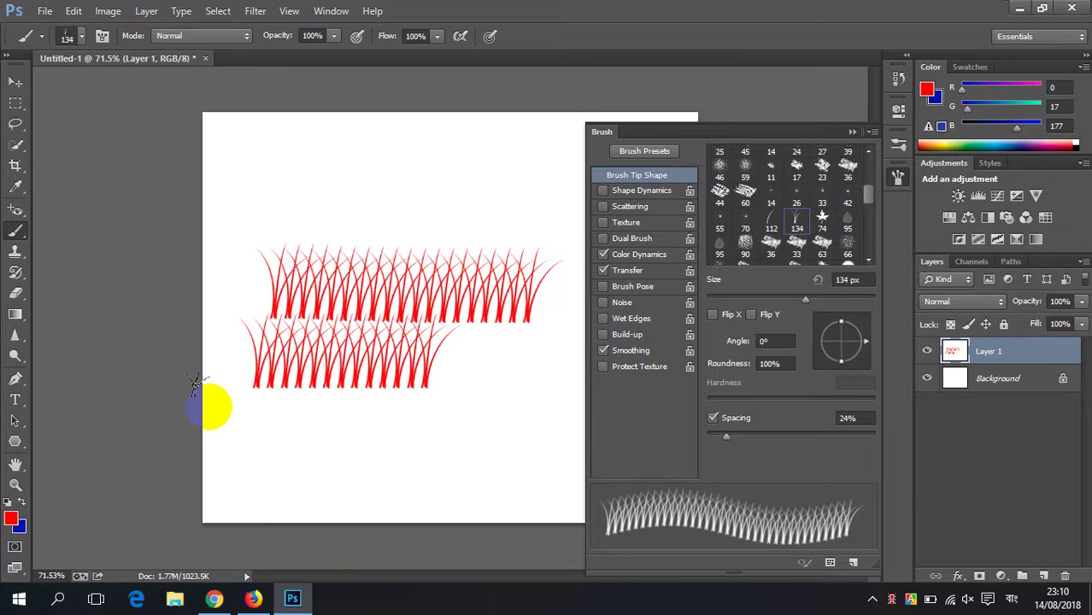
drag(213, 442, 512, 442)
drag(265, 149, 494, 150)
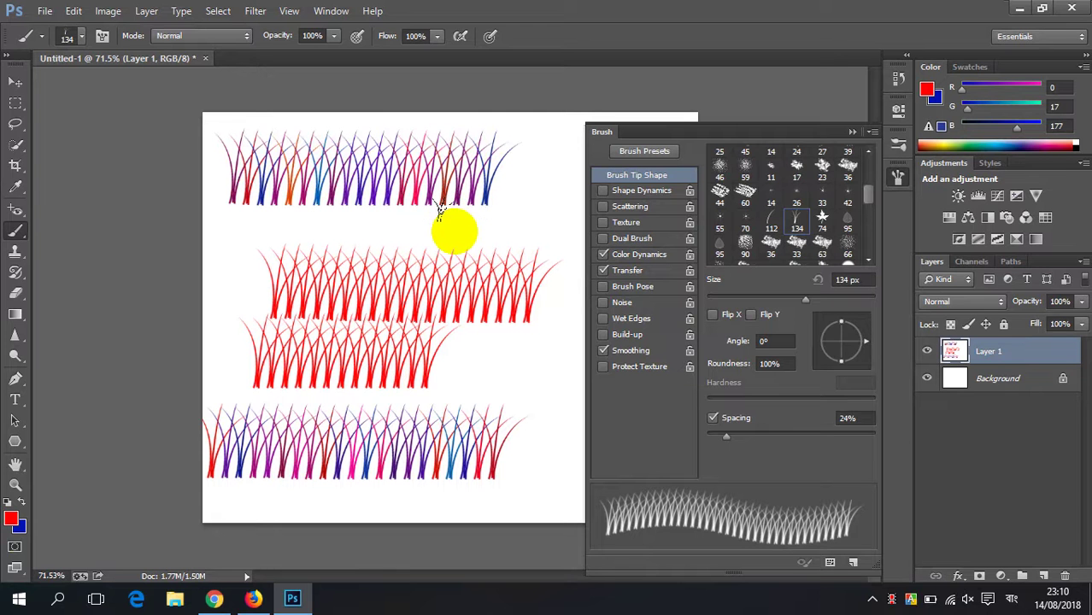
- Undo the two multicolored grass rows and the two red ones
key(ctrl+alt+z)
key(ctrl+alt+z)
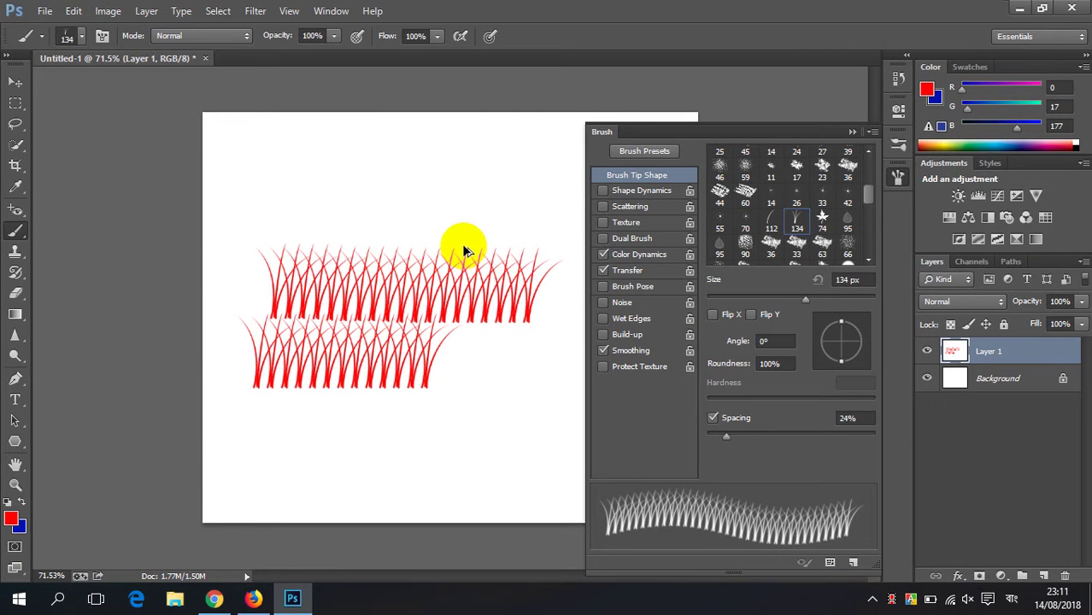
key(ctrl+alt+z)
key(ctrl+alt+z)
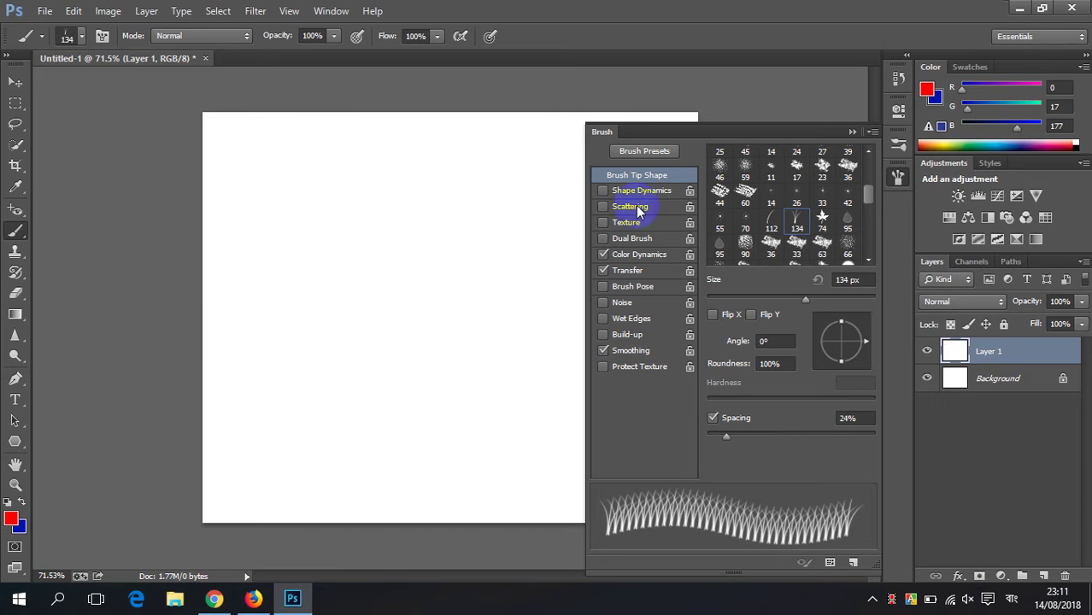
- Turn Shape Dynamics back on and reduce the grass brush size to 51 px
click(603, 190)
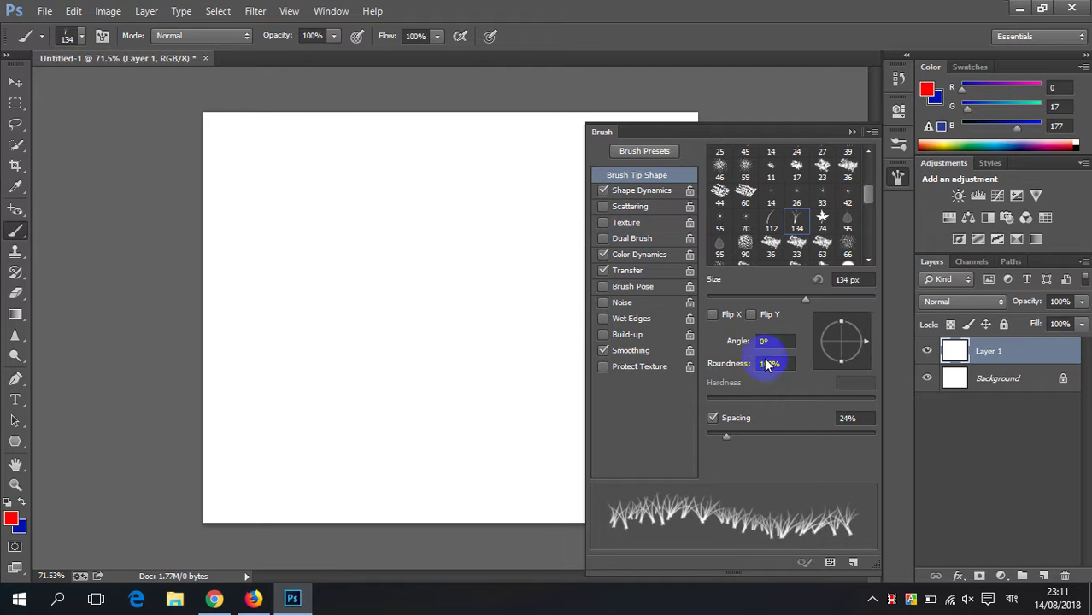
drag(804, 301, 744, 303)
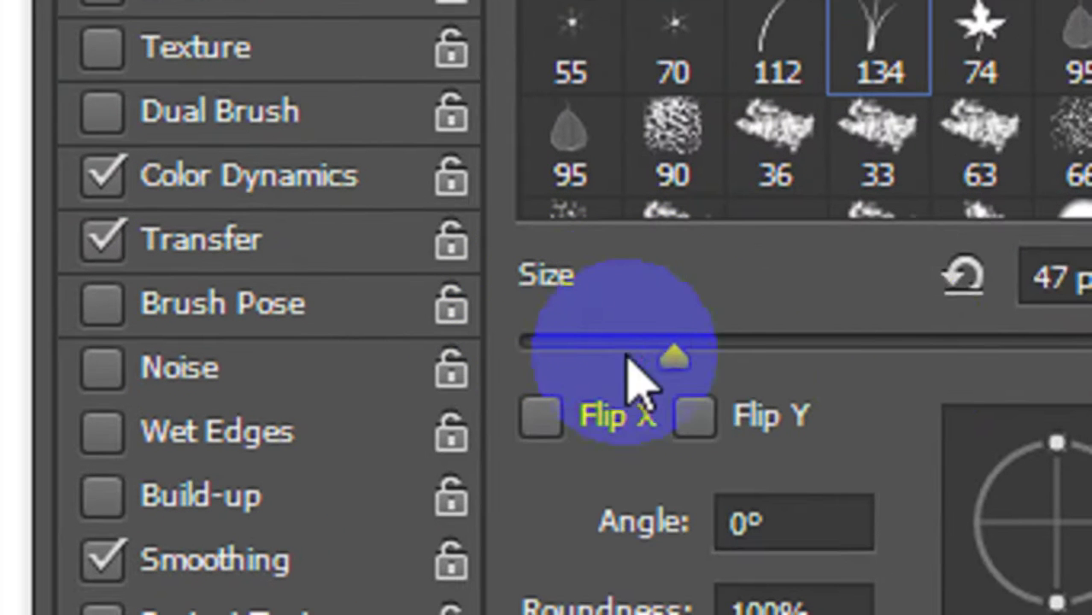
click(749, 300)
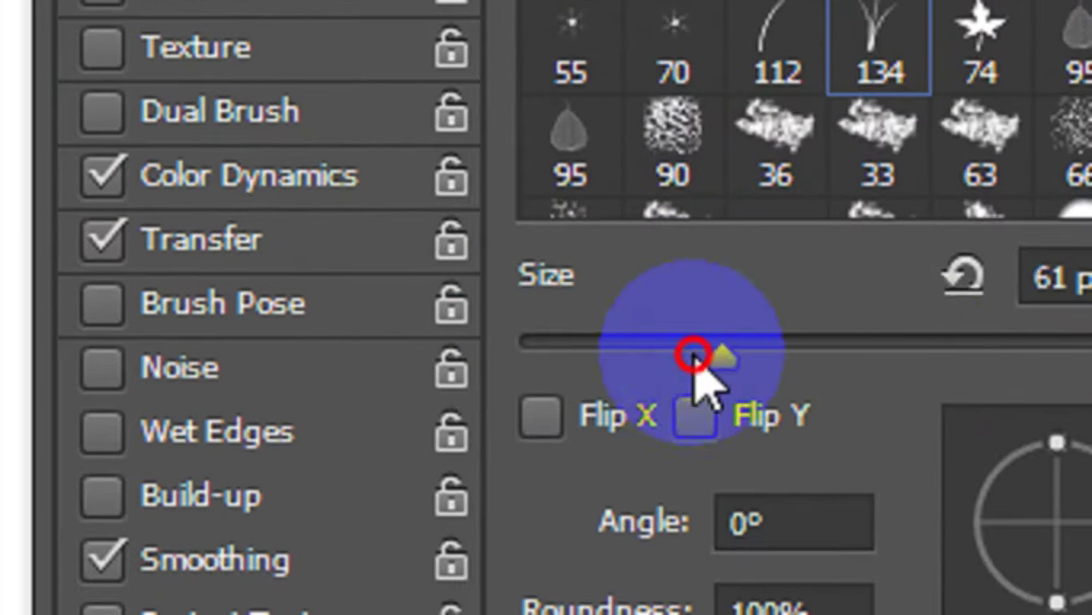
drag(694, 362, 645, 378)
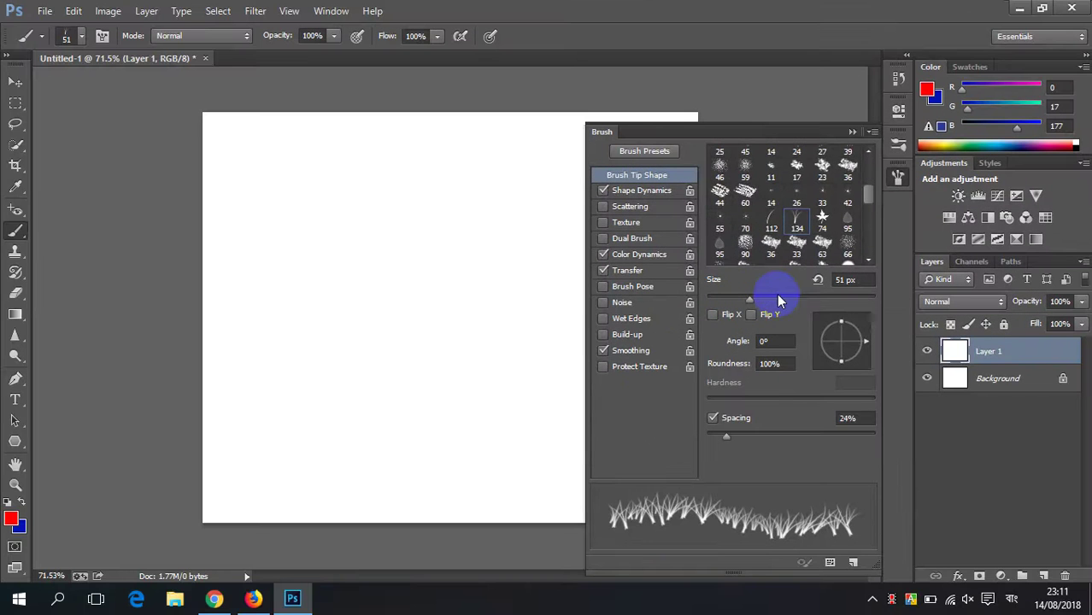
- Choose the 74 px maple leaf brush tip and paint looping multicolored leaf trails over the canvas
scroll(791, 218, down, 8)
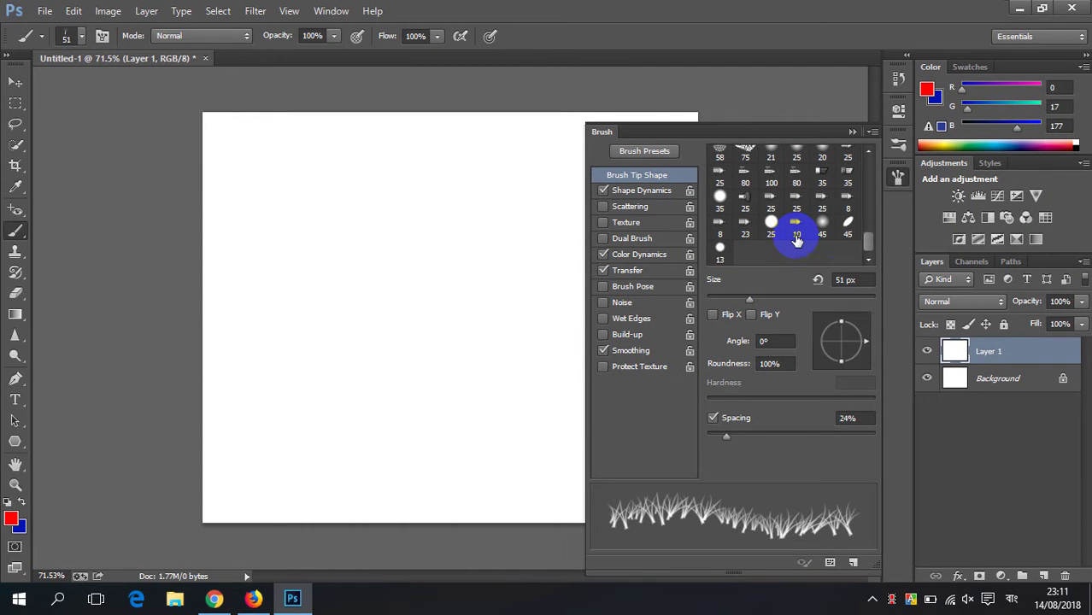
scroll(796, 240, up, 5)
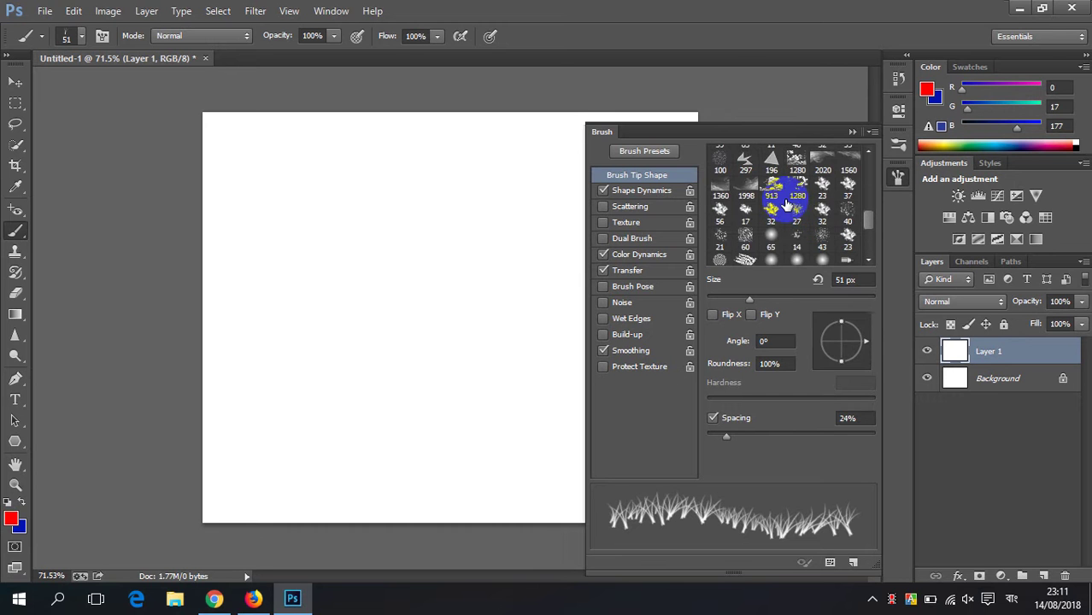
scroll(786, 207, up, 4)
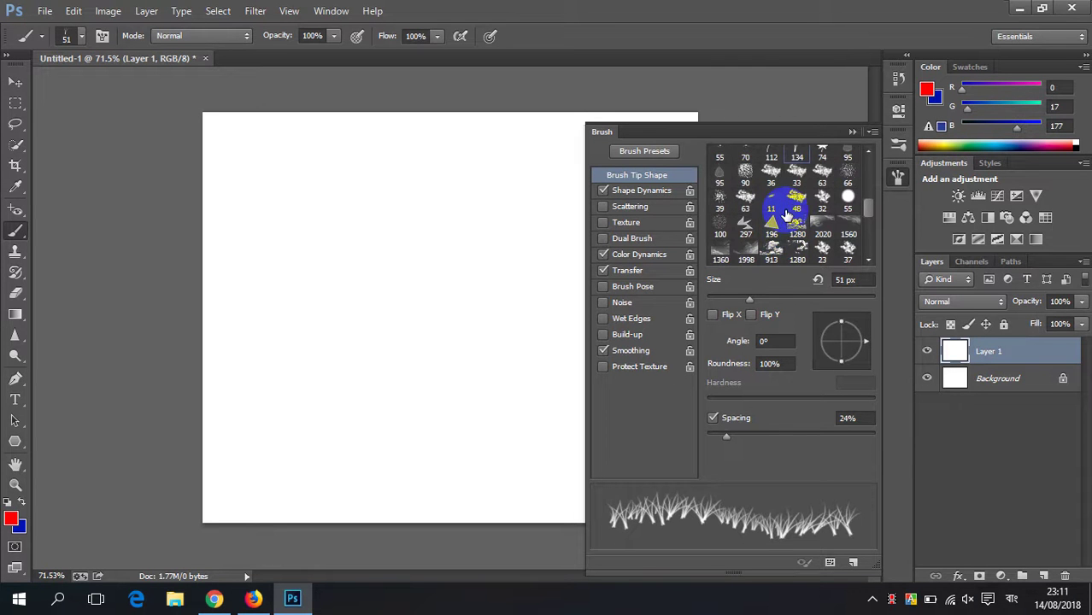
scroll(777, 215, up, 1)
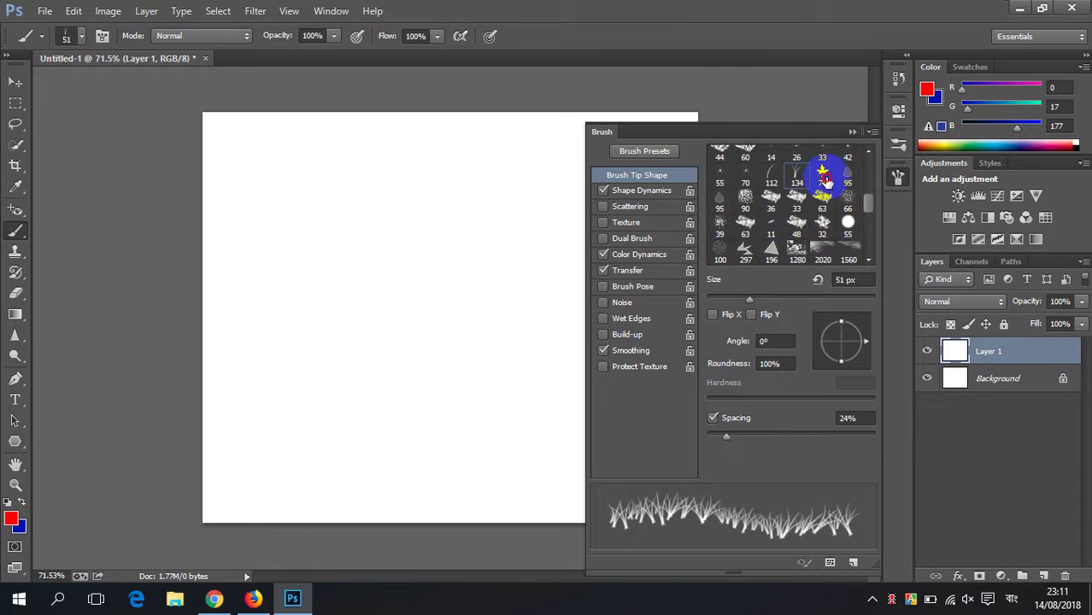
click(824, 181)
mouse_move(405, 288)
mouse_down()
mouse_move(429, 220)
mouse_move(407, 194)
mouse_move(274, 342)
mouse_move(358, 355)
mouse_move(436, 242)
mouse_move(462, 305)
mouse_up()
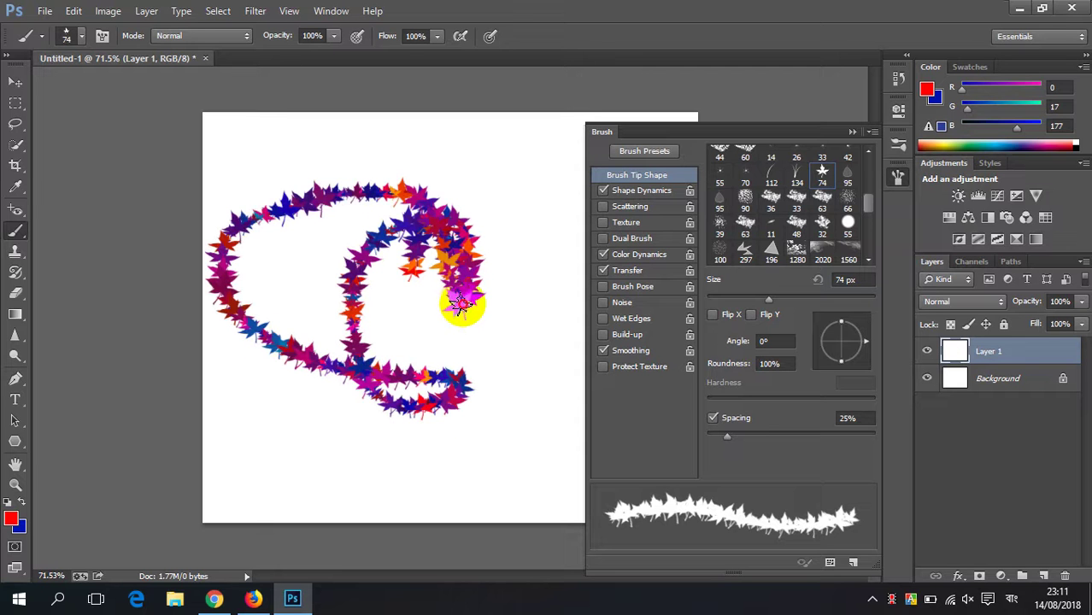
mouse_move(533, 178)
mouse_down()
mouse_move(456, 462)
mouse_move(335, 282)
mouse_move(332, 246)
mouse_move(284, 373)
mouse_move(305, 446)
mouse_up()
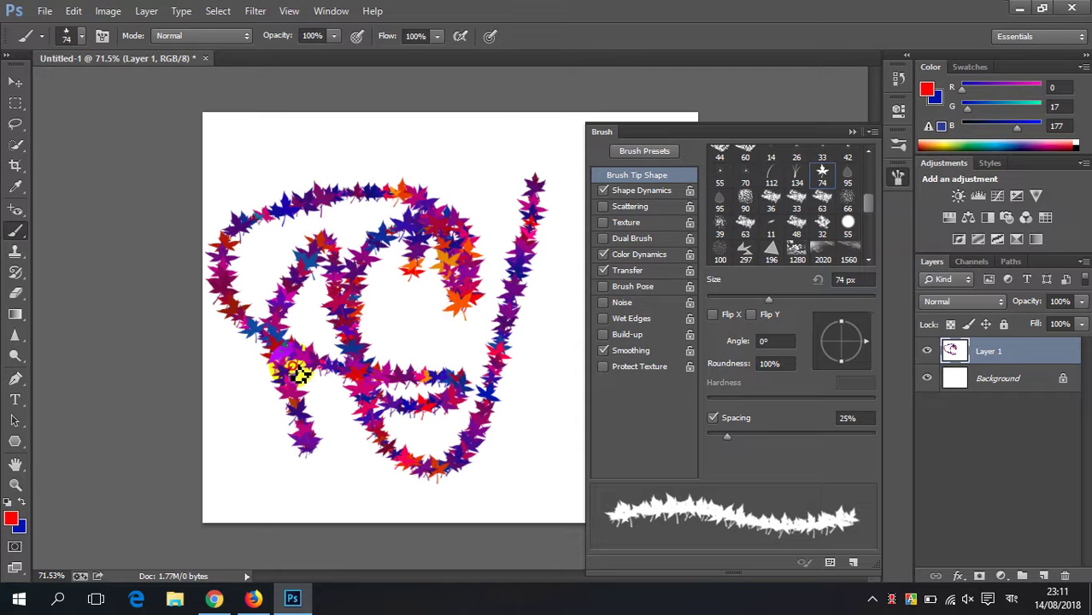
mouse_move(296, 372)
mouse_down()
mouse_move(280, 196)
mouse_move(370, 152)
mouse_move(487, 141)
mouse_move(492, 244)
mouse_move(467, 384)
mouse_move(545, 464)
mouse_move(363, 466)
mouse_move(350, 294)
mouse_up()
- Undo all the maple leaf strokes on Layer 1
key(ctrl+alt+z)
key(ctrl+alt+z)
key(ctrl+alt+z)
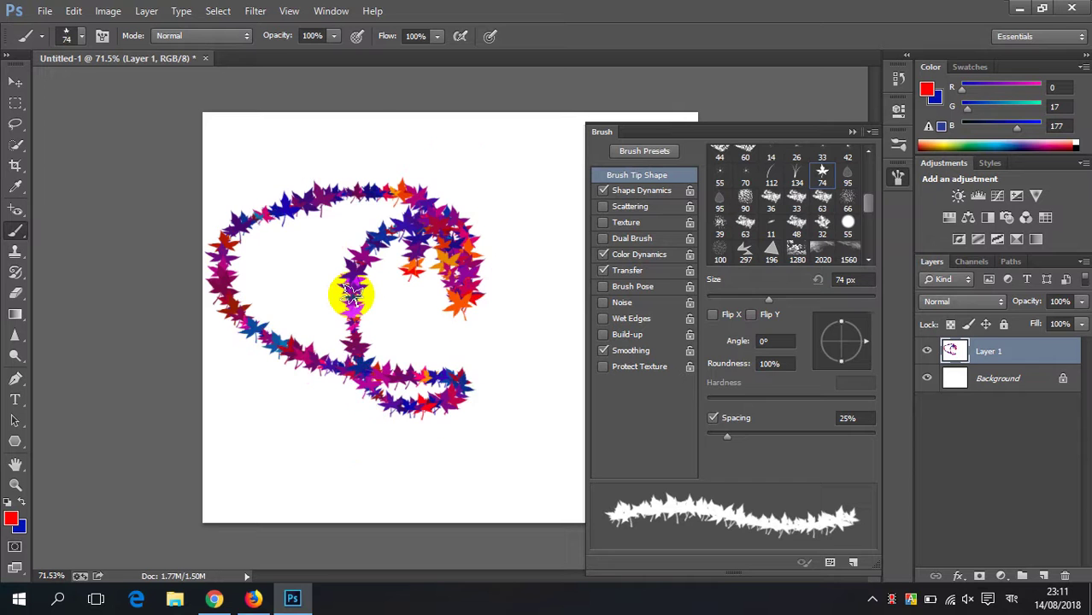
key(ctrl+alt+z)
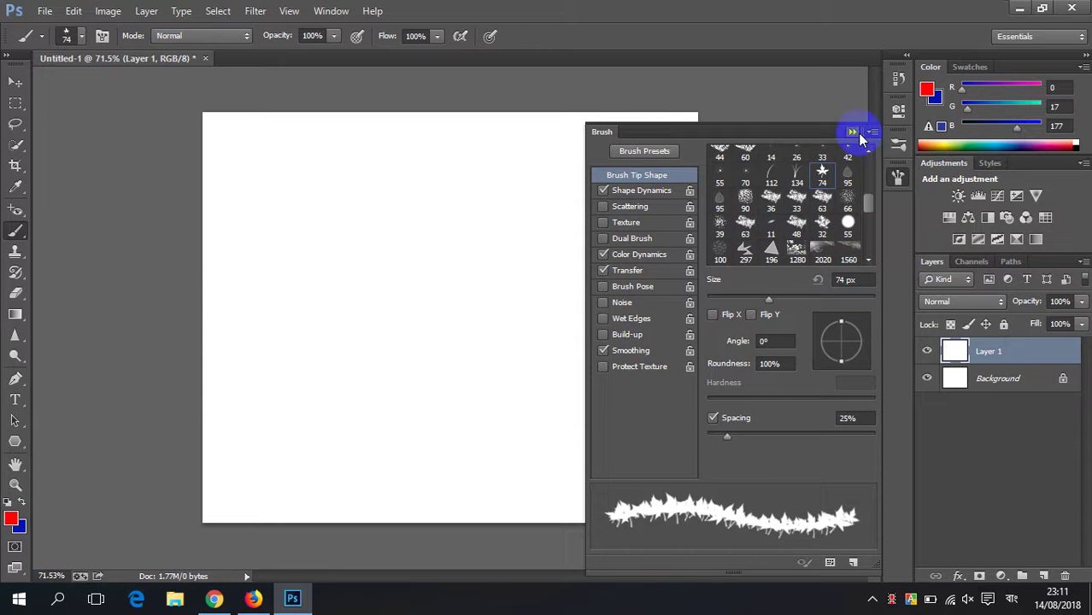
- Collapse the brush settings and add a new empty layer above Layer 1
click(852, 131)
scroll(634, 347, down, 2)
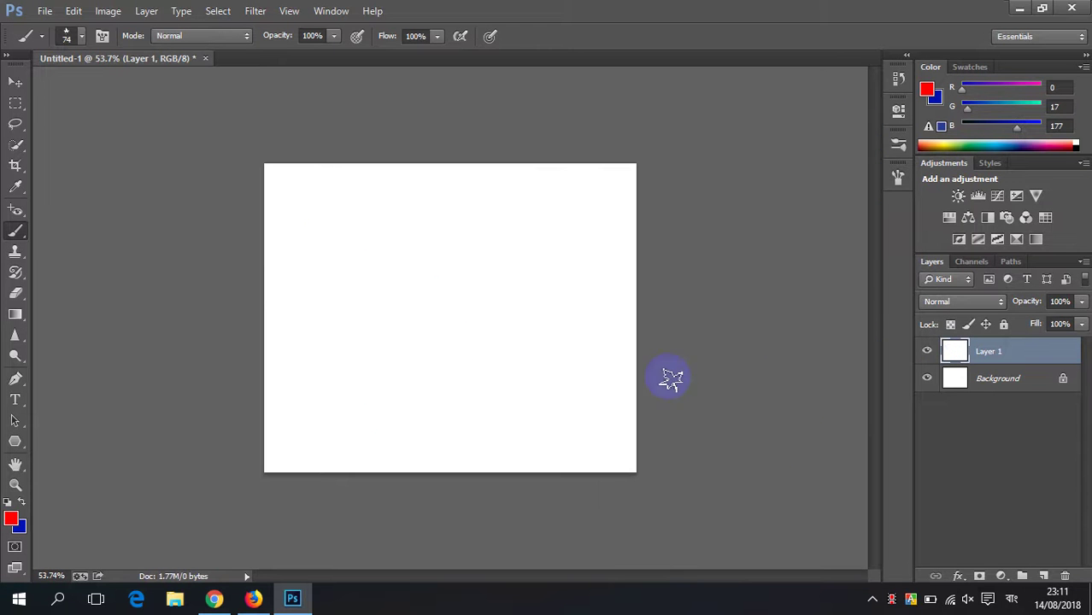
click(1043, 576)
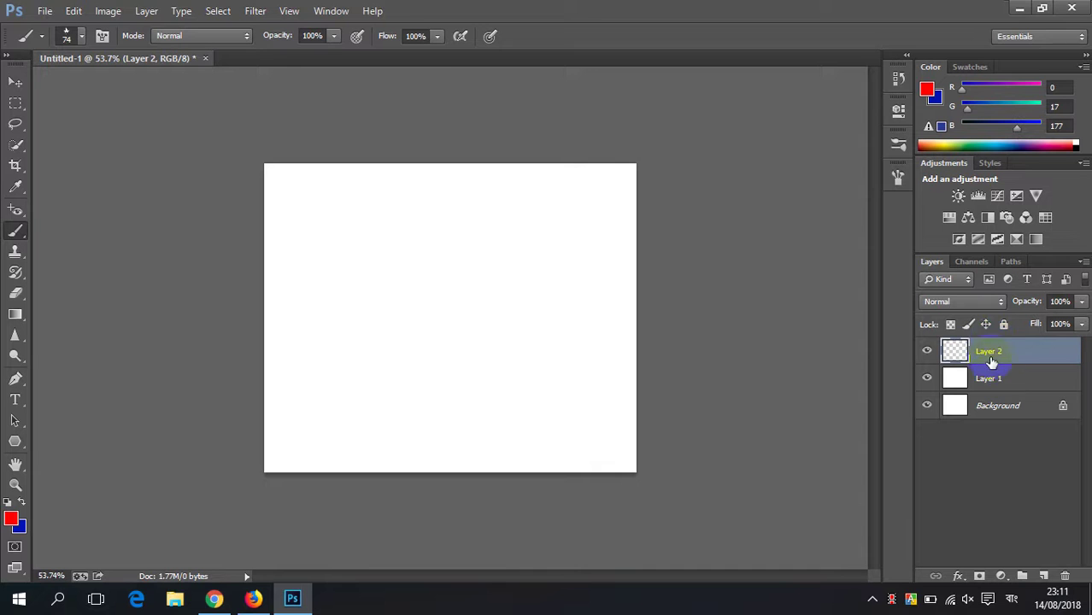
- Draw a red fish-like curved shape from three anchor points on the canvas using the Pen tool in Shape mode
click(17, 380)
click(60, 375)
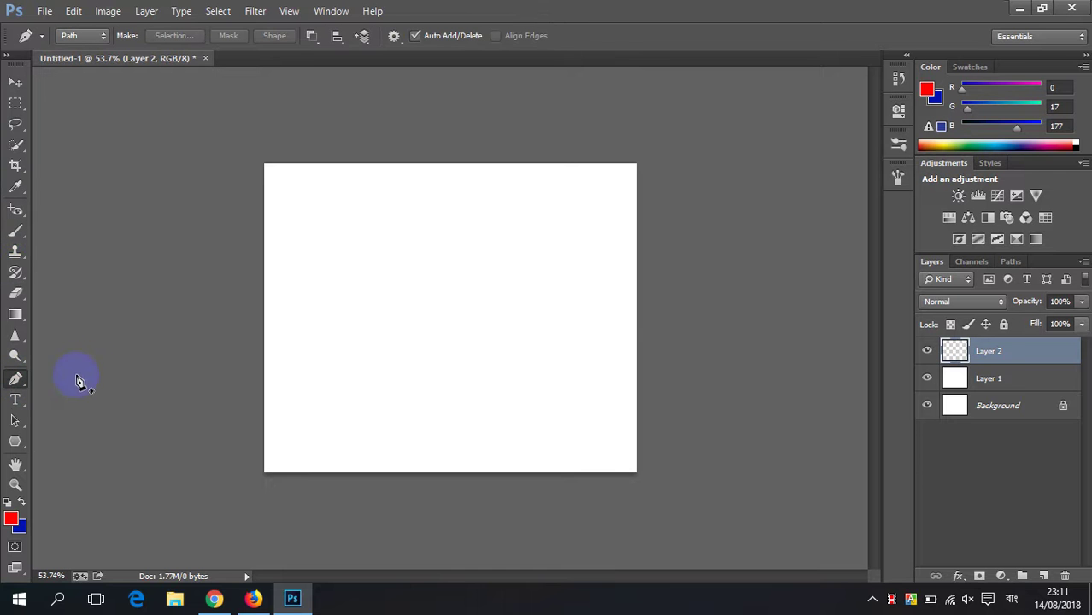
click(86, 35)
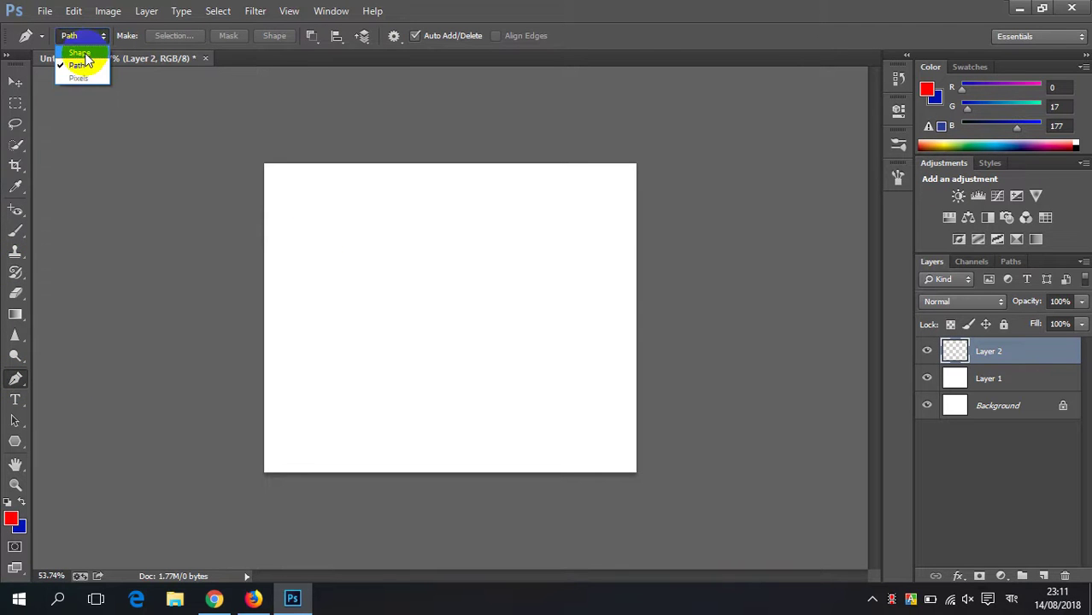
click(79, 52)
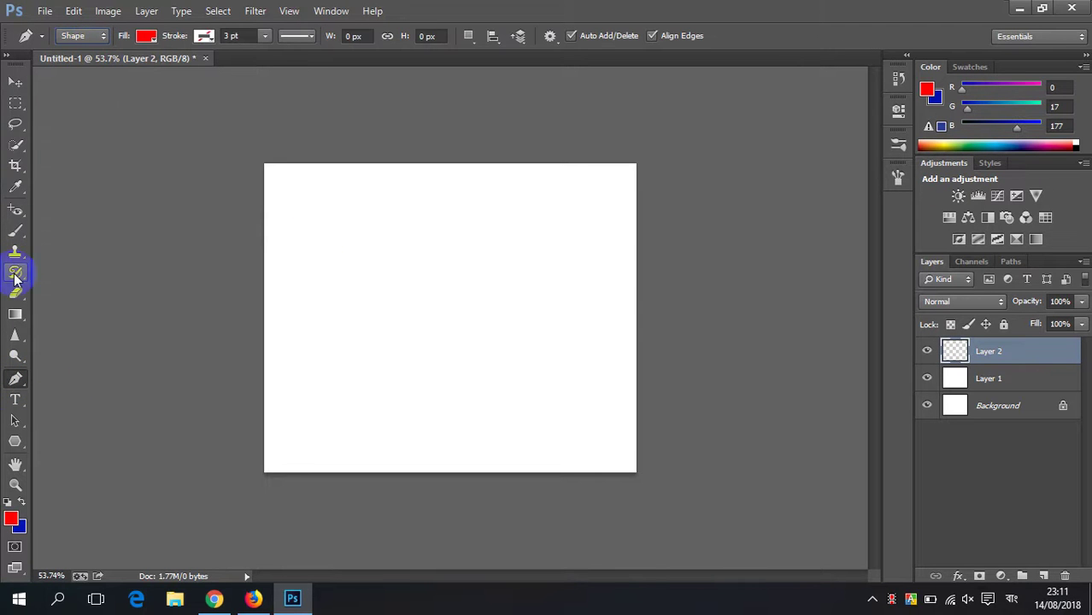
click(408, 245)
drag(516, 271, 588, 231)
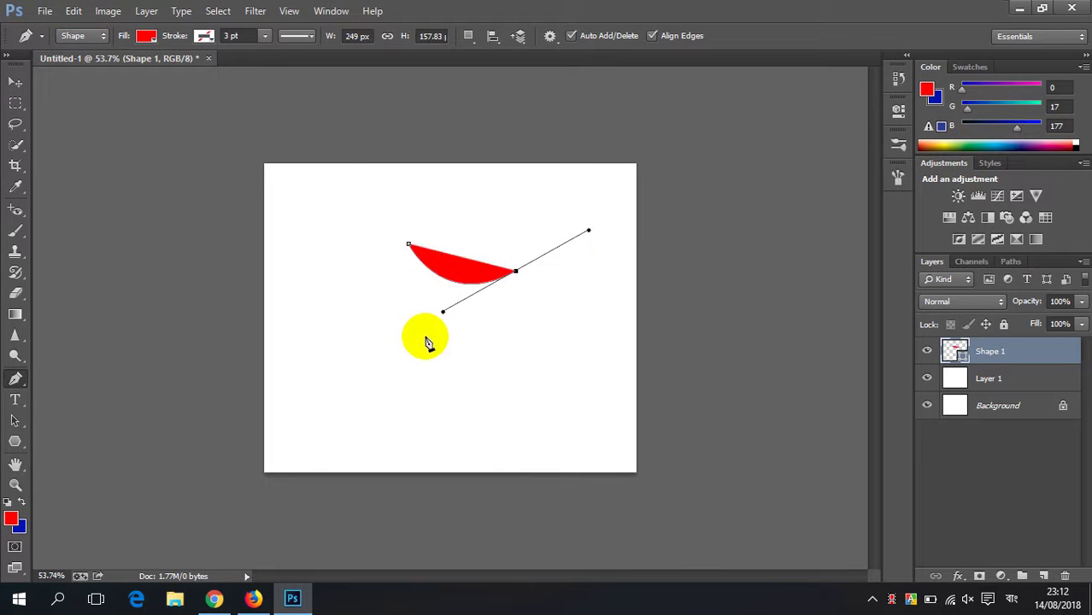
drag(422, 322, 463, 399)
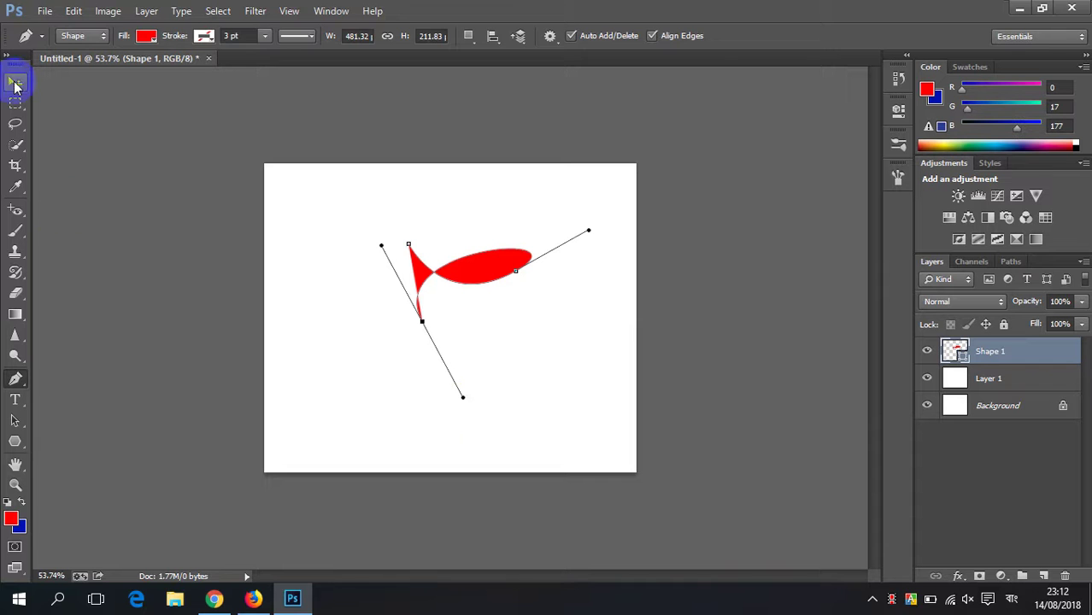
- Switch to the Move tool and select the Shape 1 layer
click(14, 83)
click(549, 288)
click(504, 246)
click(420, 271)
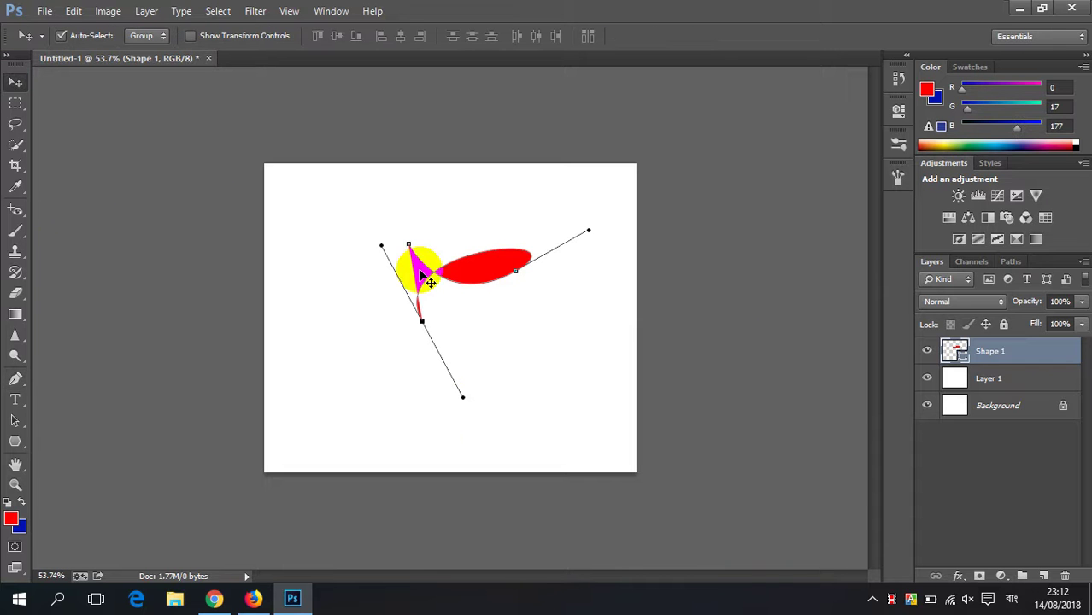
click(623, 225)
click(541, 293)
click(502, 252)
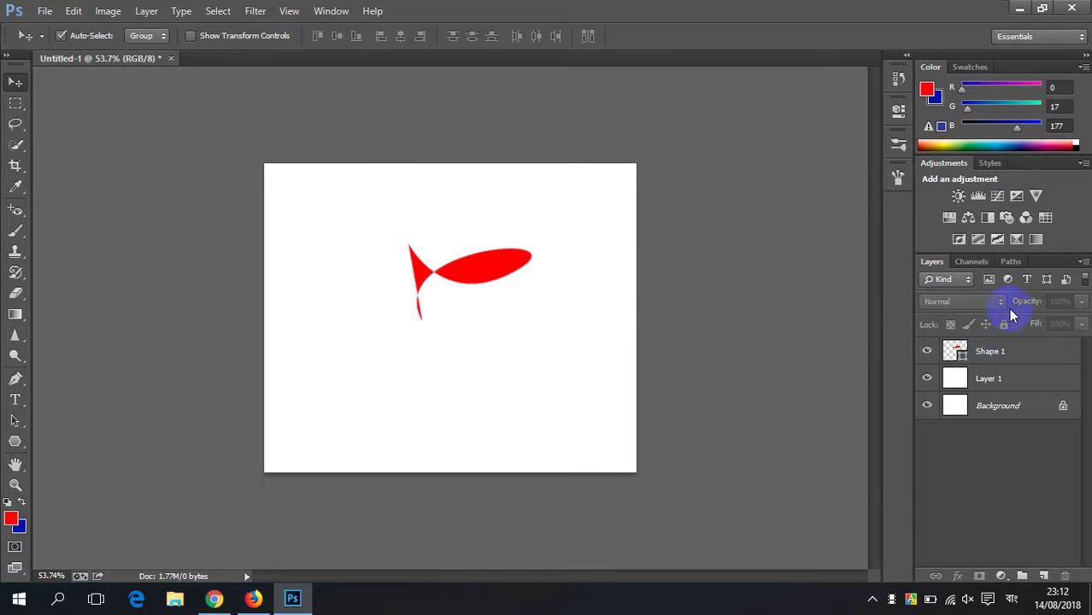
click(999, 352)
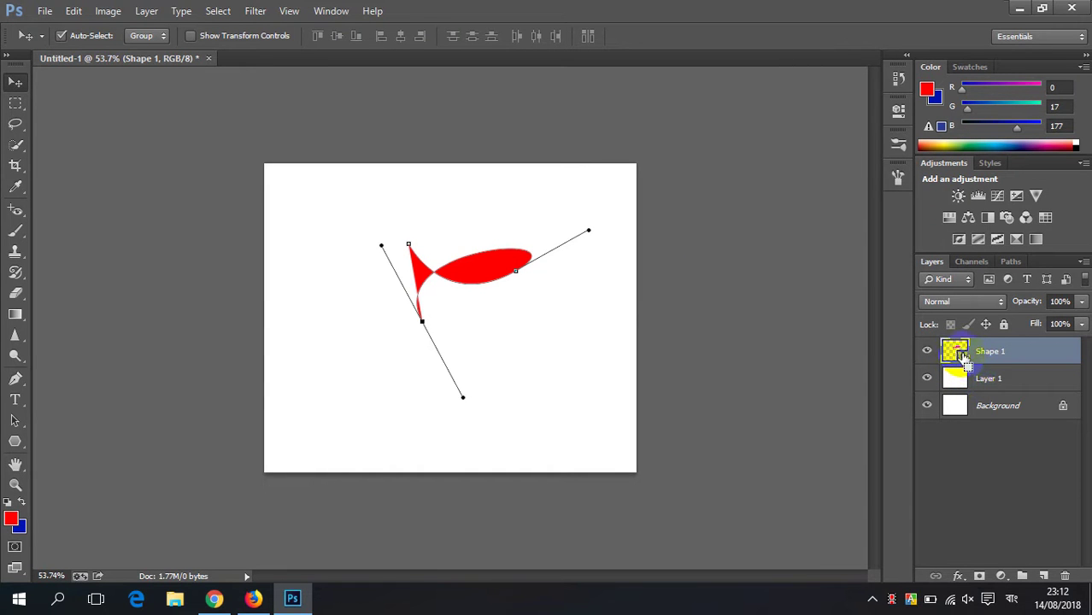
- Load the outline of the Shape 1 layer as a selection
ctrl+click(963, 355)
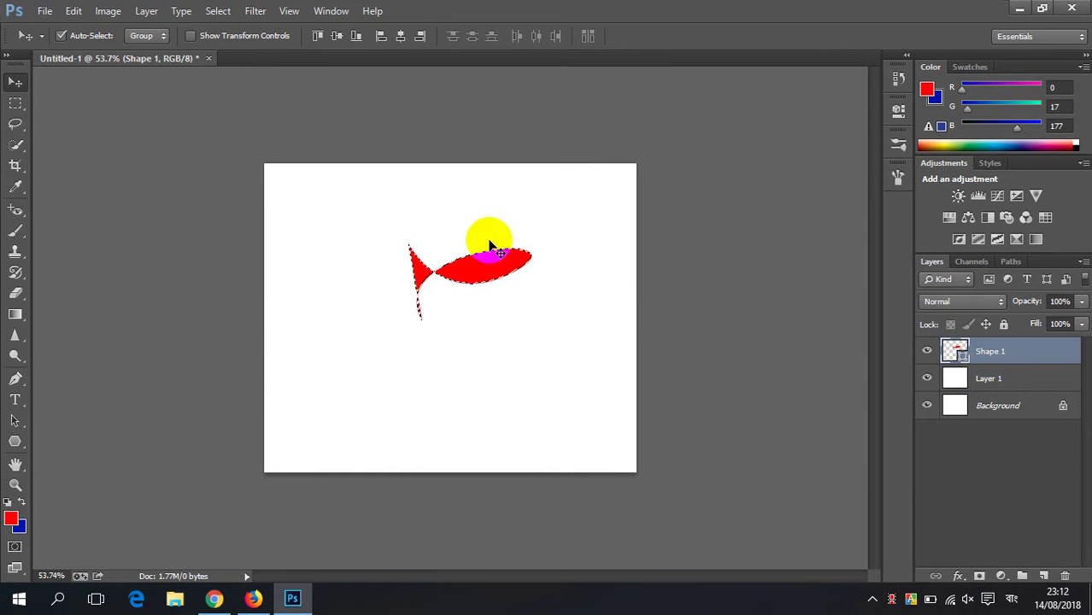
click(955, 357)
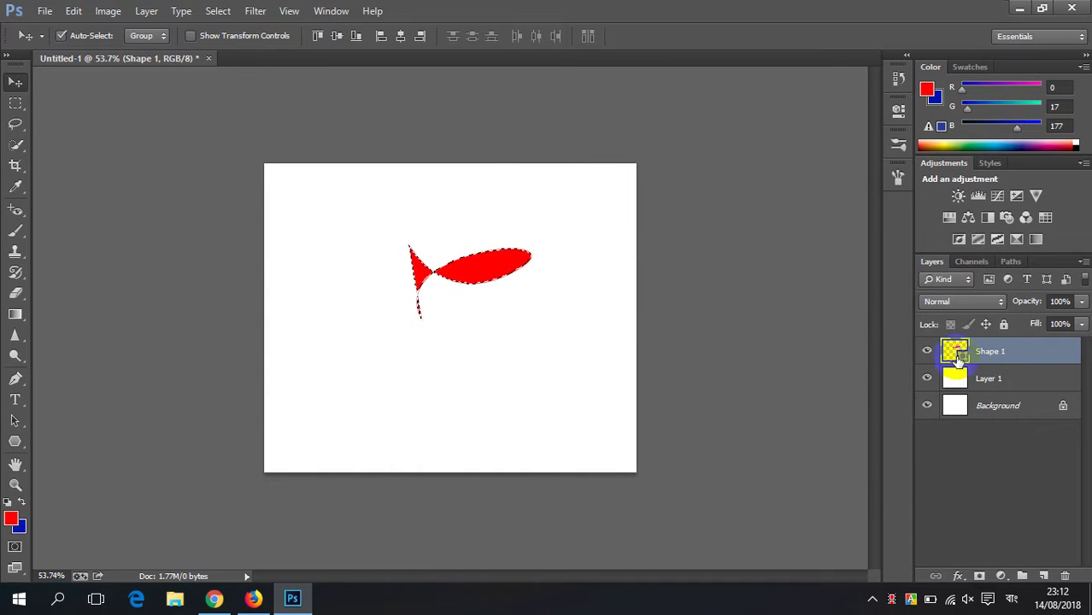
click(927, 353)
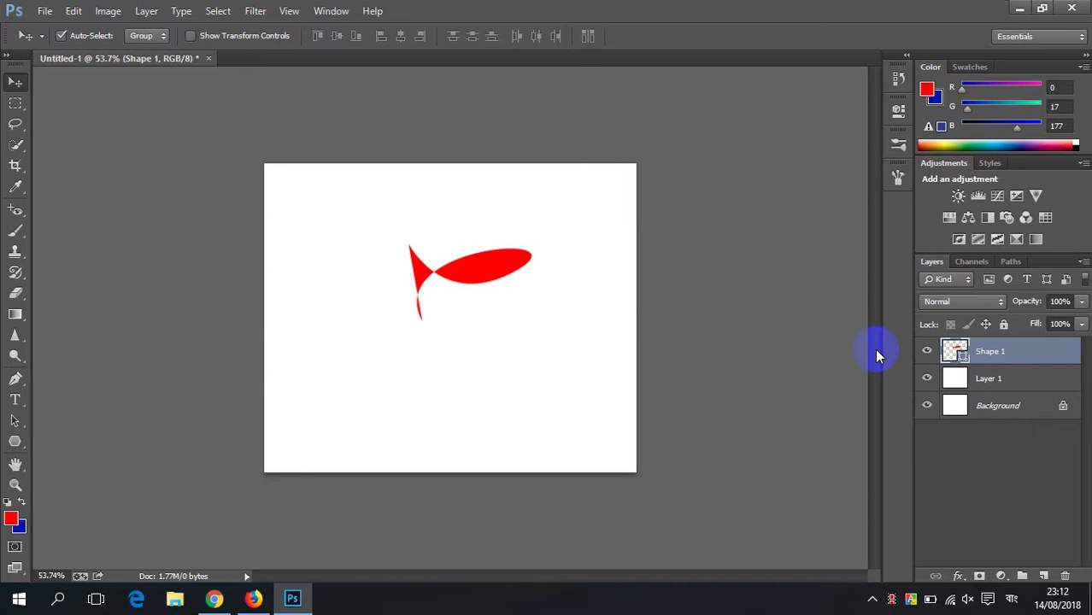
click(957, 351)
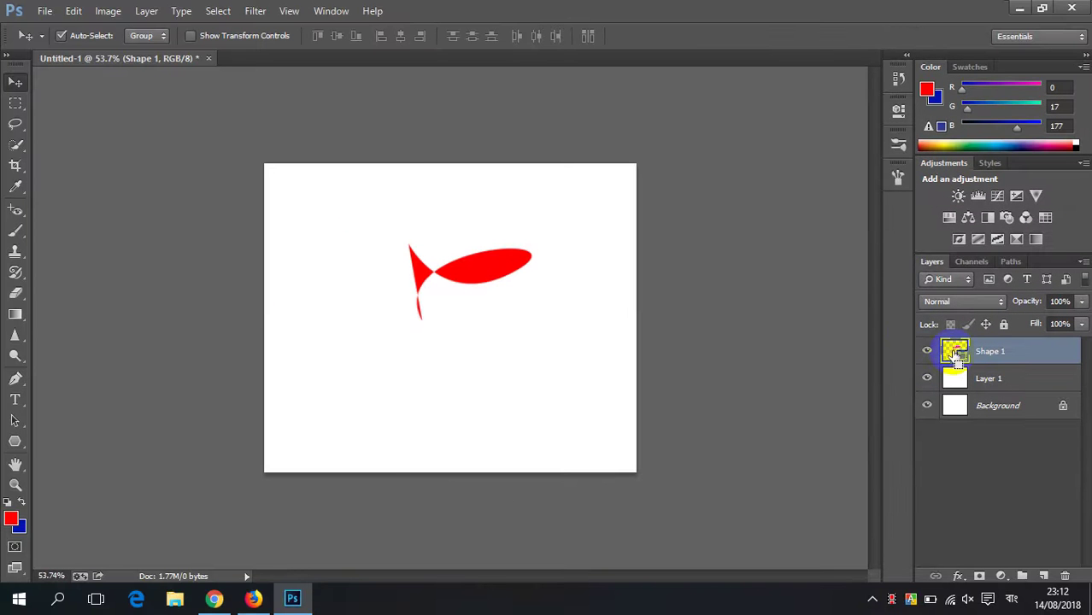
ctrl+click(957, 350)
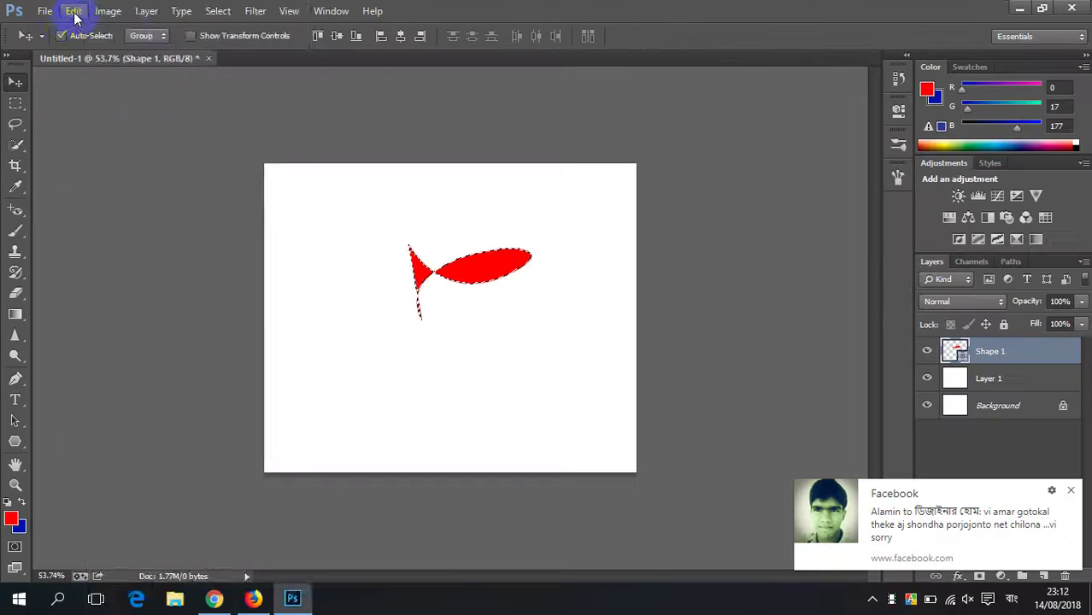
- Define the selected fish shape as a brush preset named M Graphic, switching the keyboard language to English for the name
click(120, 18)
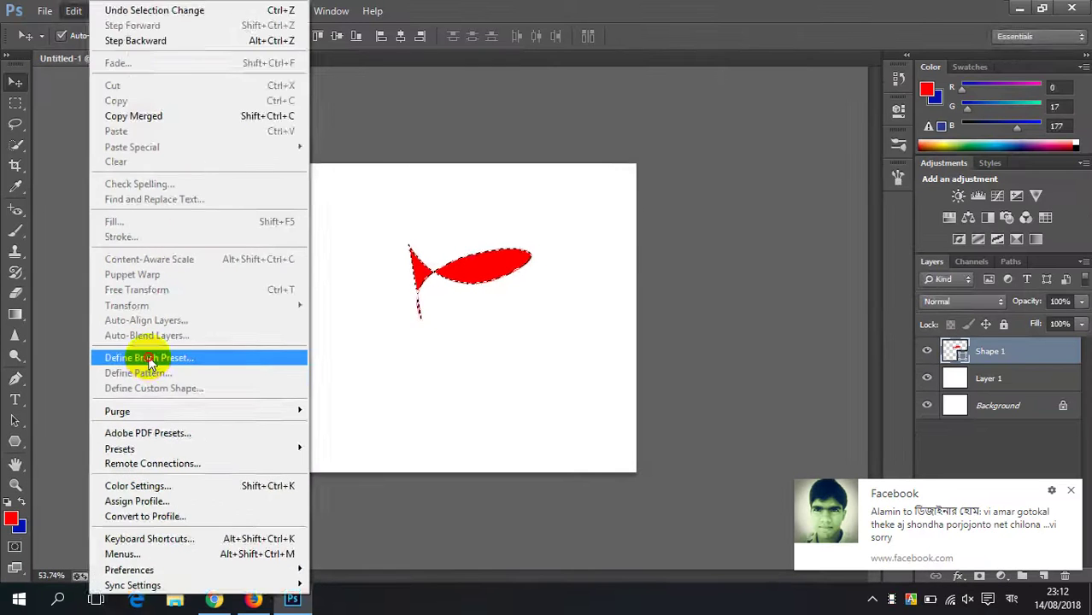
click(150, 359)
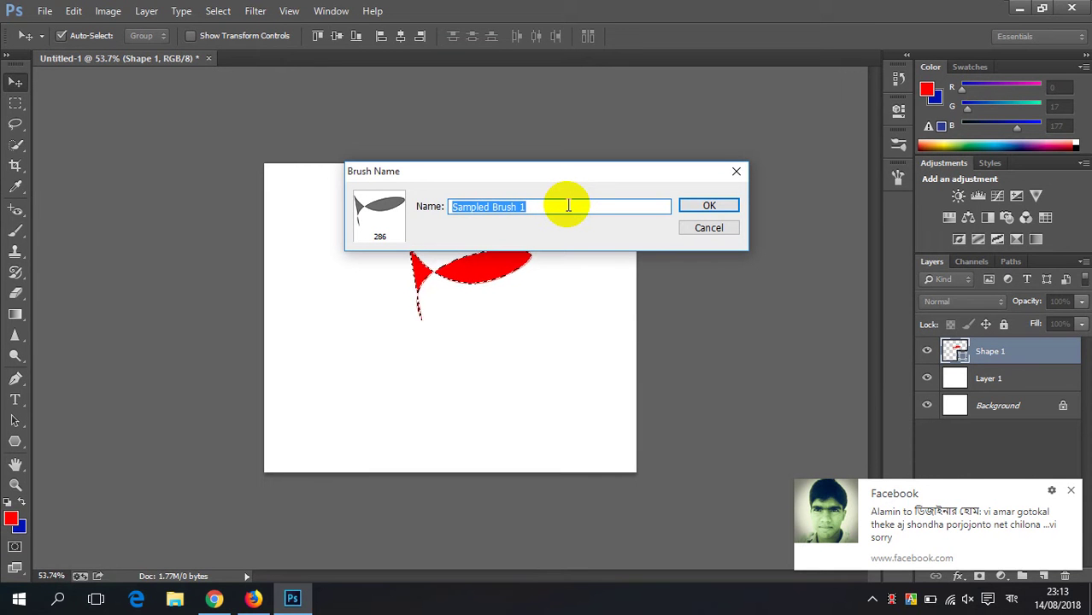
text(স ডৌজপগয)
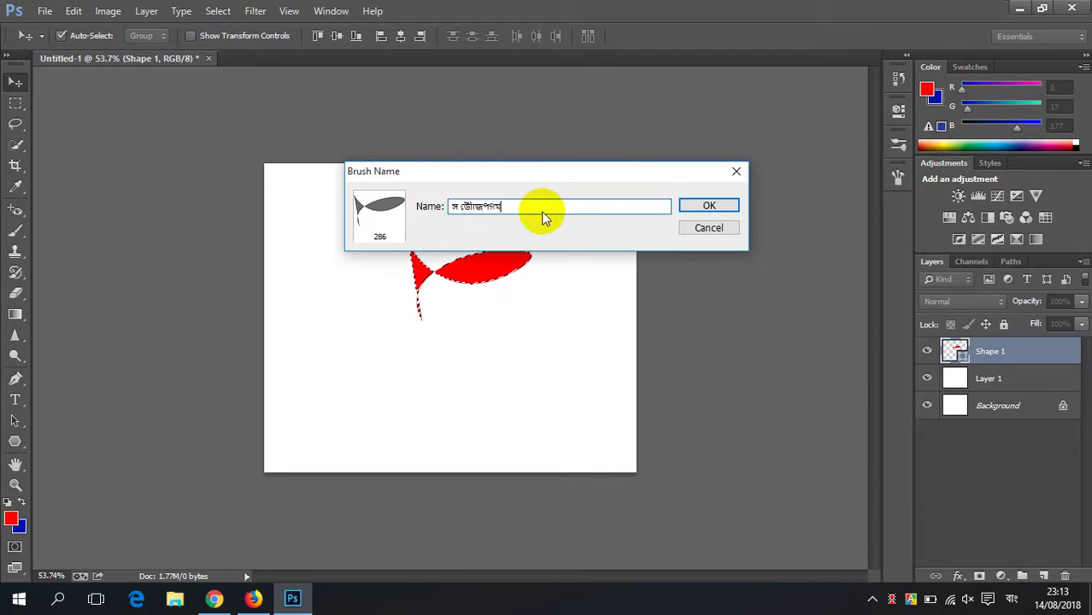
click(347, 205)
key(ctrl+a)
key(BackSpace)
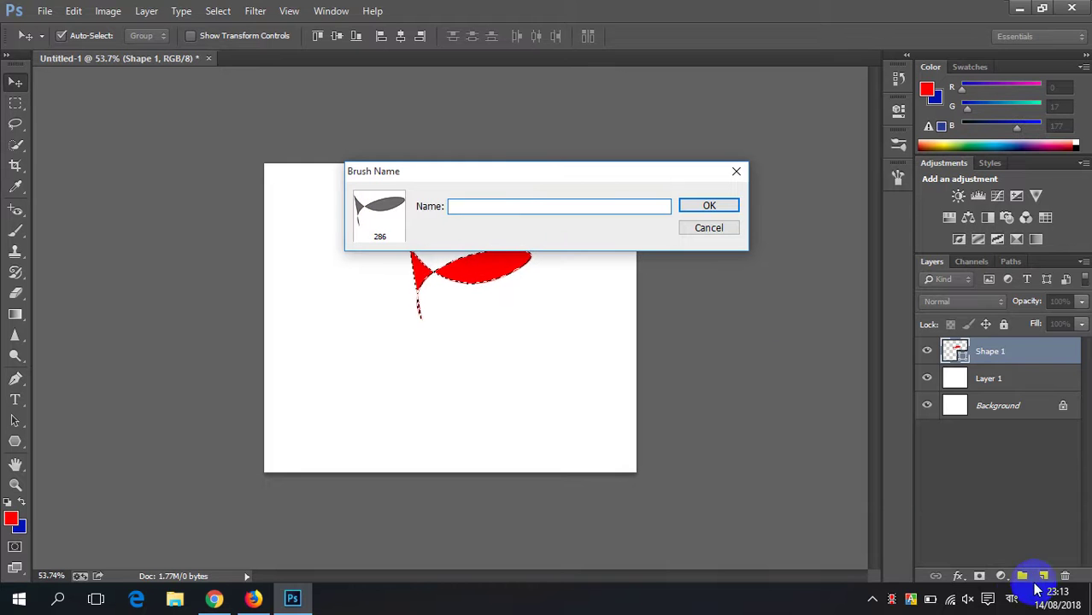
click(1023, 599)
click(997, 316)
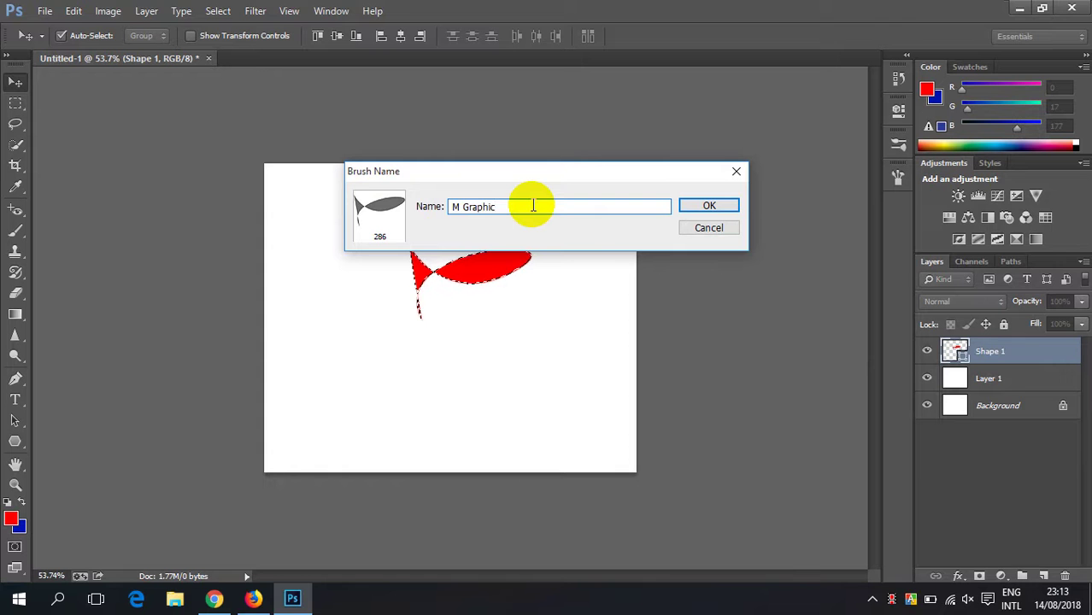
click(718, 205)
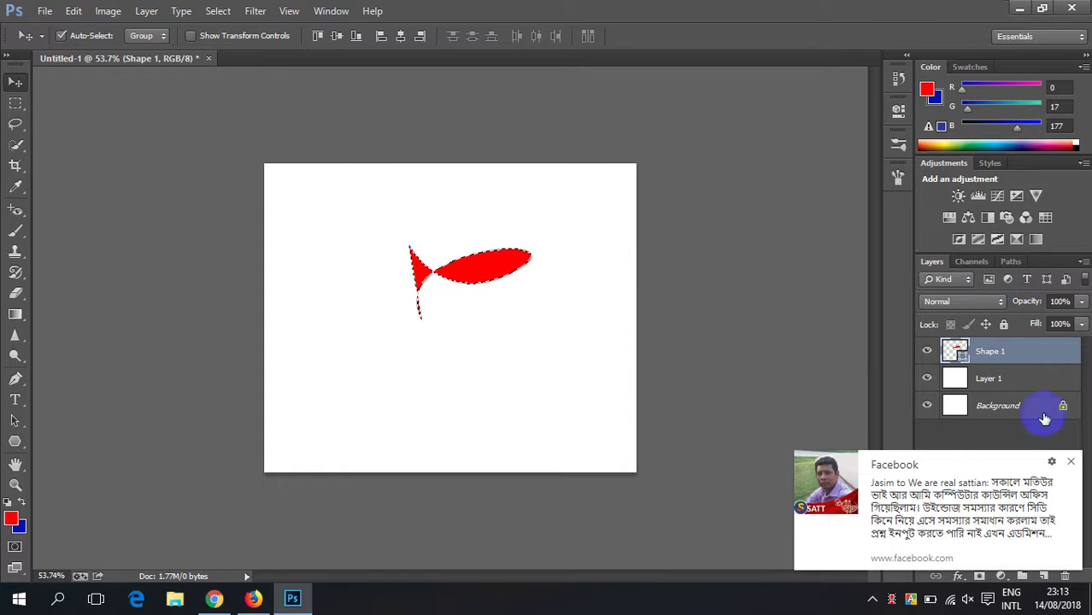
- Dismiss the notification, deselect the fish outline and hide the Shape 1 layer
click(1070, 462)
scroll(437, 295, up, 1)
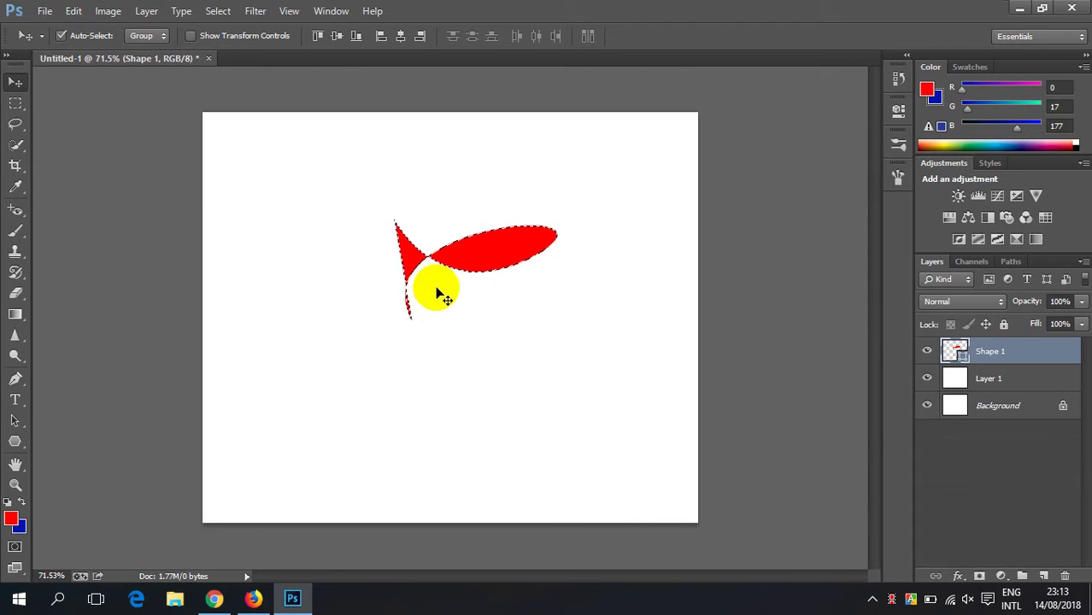
key(ctrl+d)
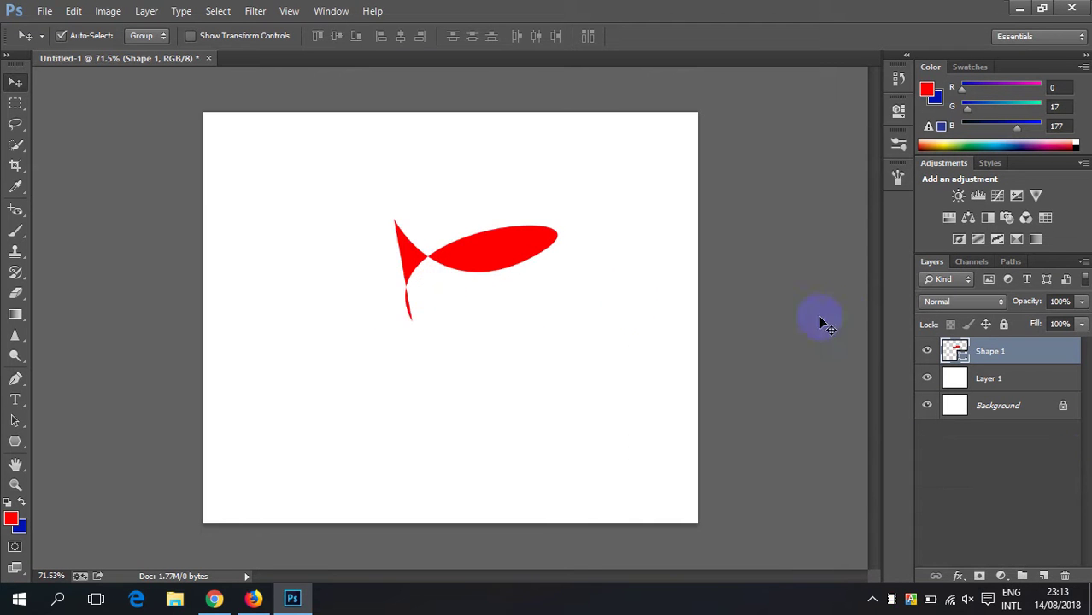
click(926, 351)
scroll(422, 300, down, 1)
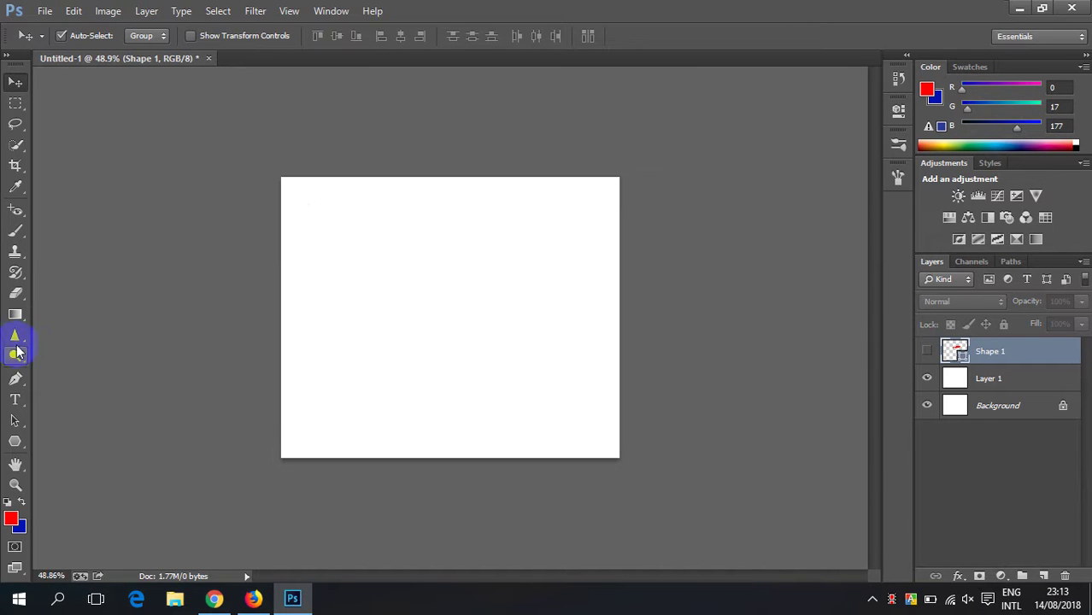
- Switch to the Brush tool and choose the 286 px M Graphic brush tip
click(15, 231)
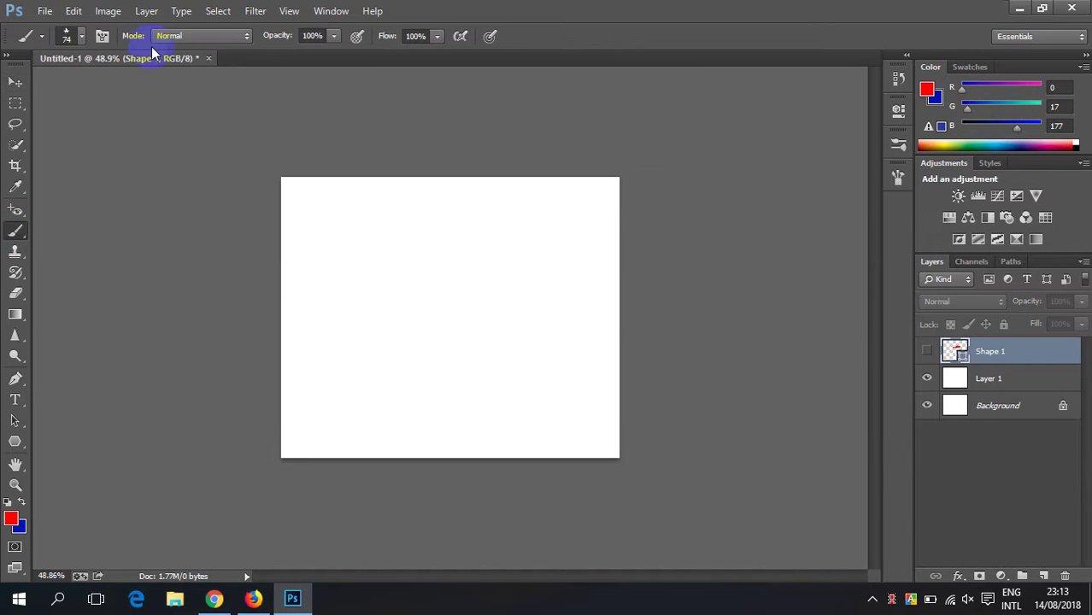
click(81, 36)
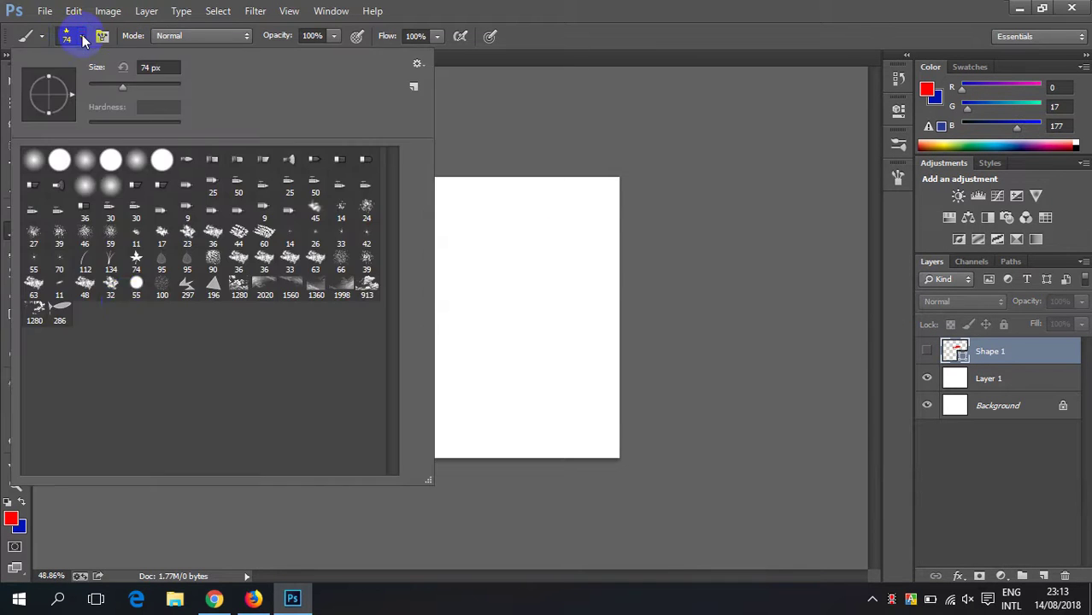
scroll(127, 297, up, 1)
click(59, 321)
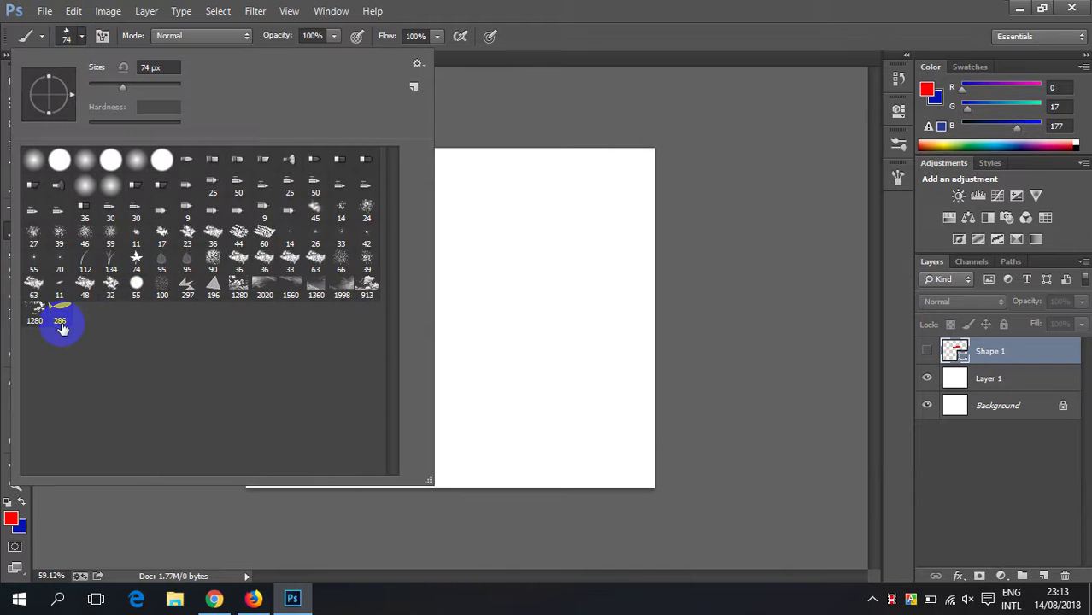
drag(61, 319, 54, 329)
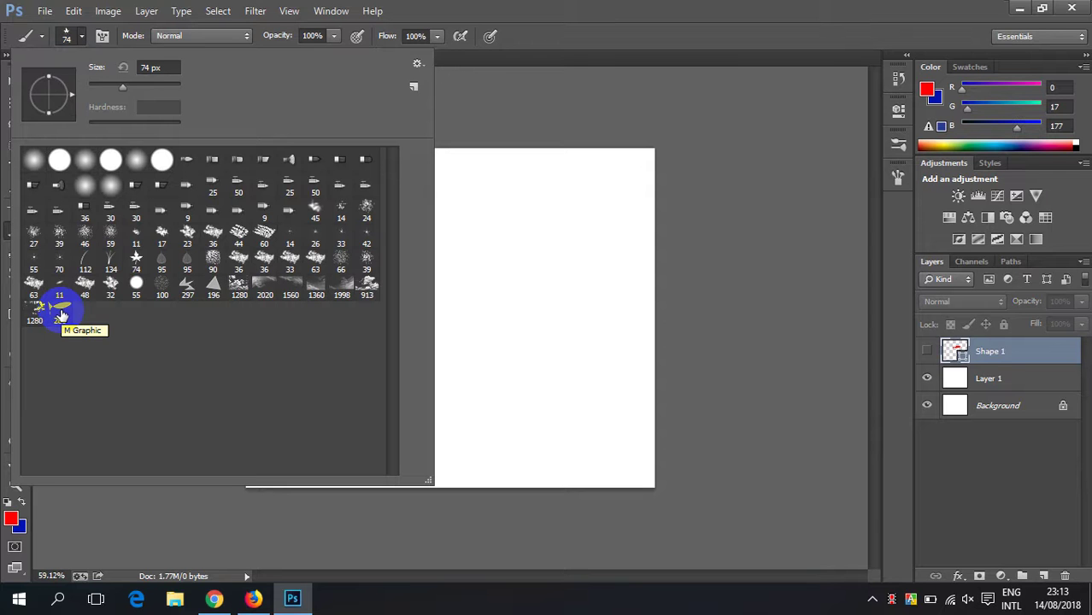
drag(54, 312, 54, 307)
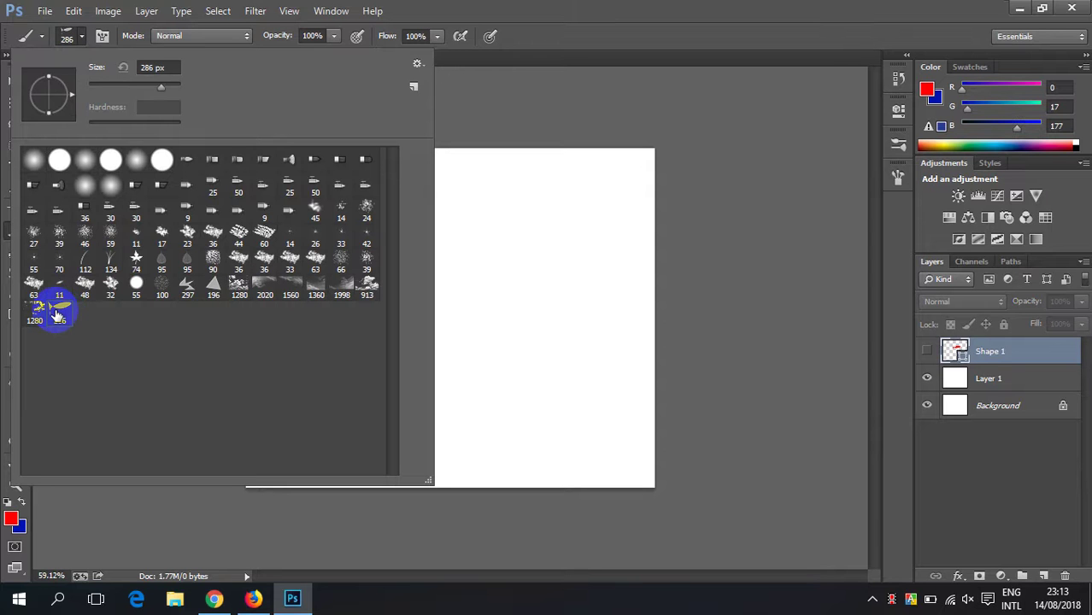
click(454, 8)
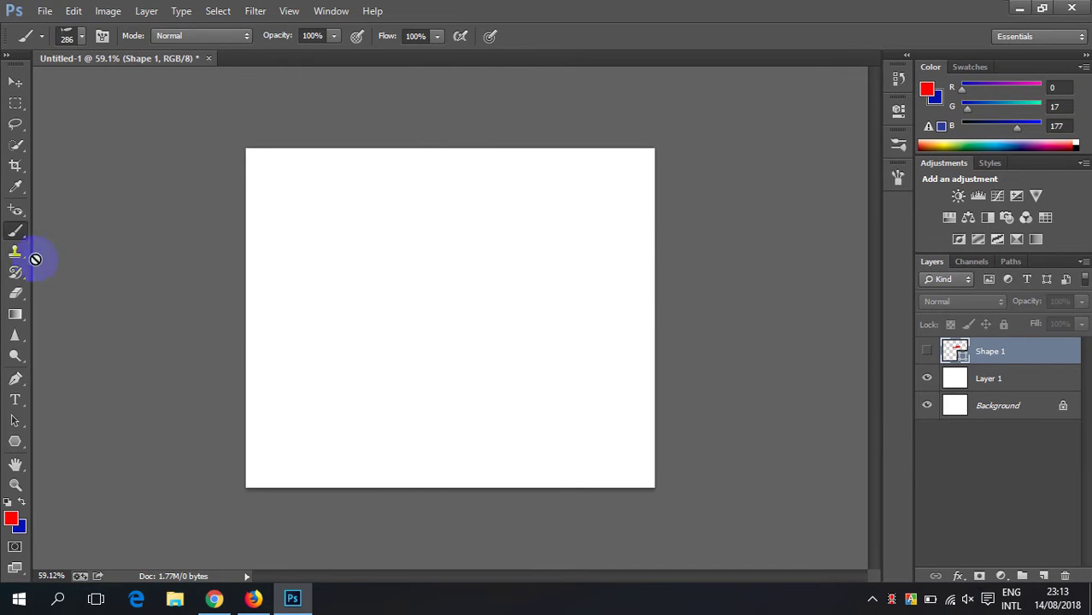
- Paint three roughly horizontal red strokes on Layer 1 with the fish-shaped brush
click(988, 378)
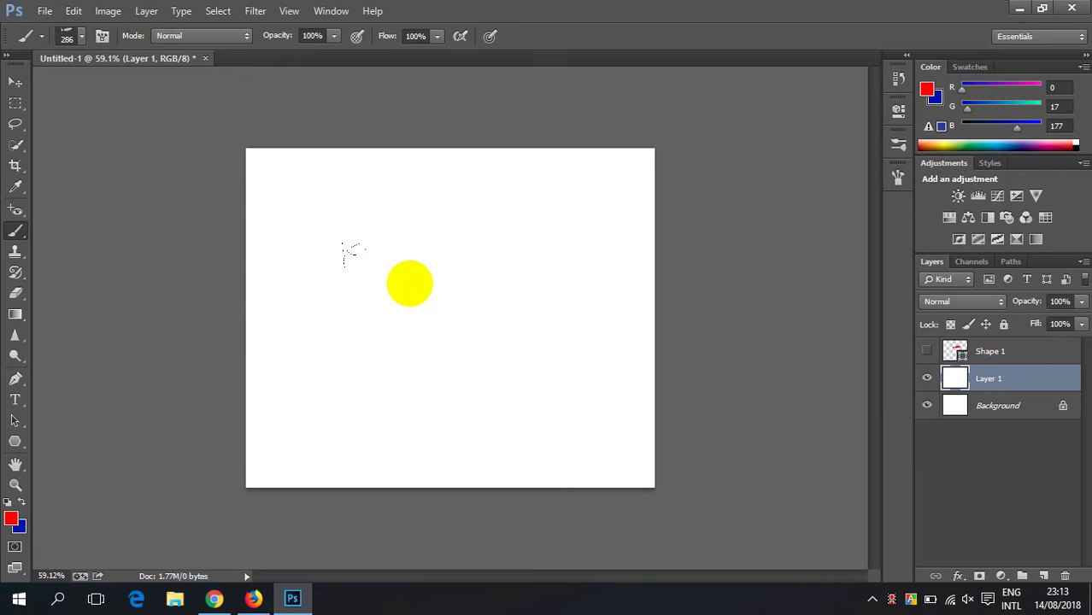
drag(361, 217, 500, 222)
drag(377, 328, 466, 330)
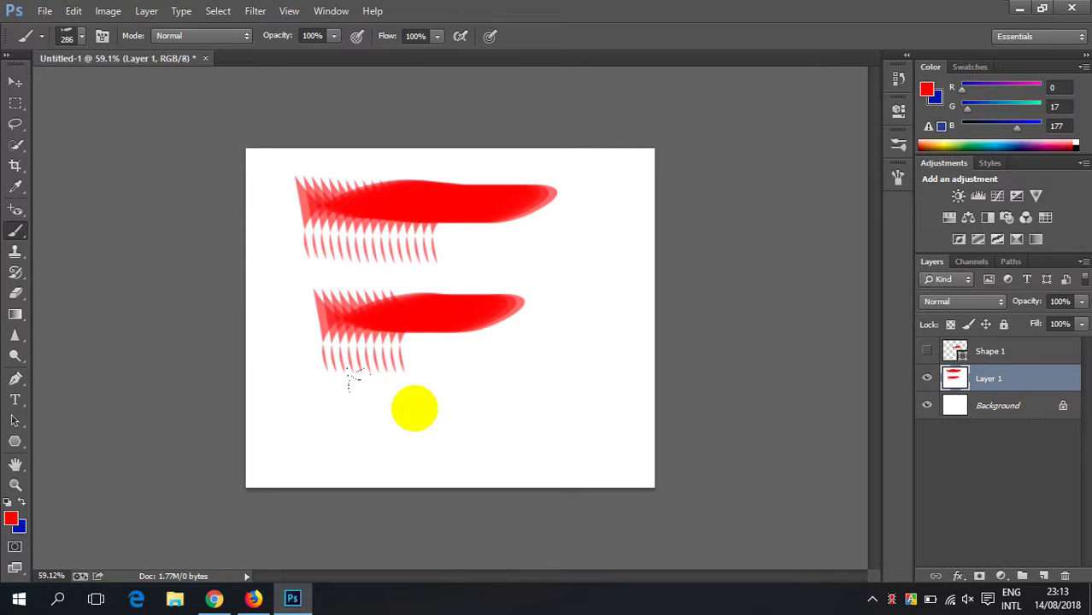
drag(435, 413, 532, 412)
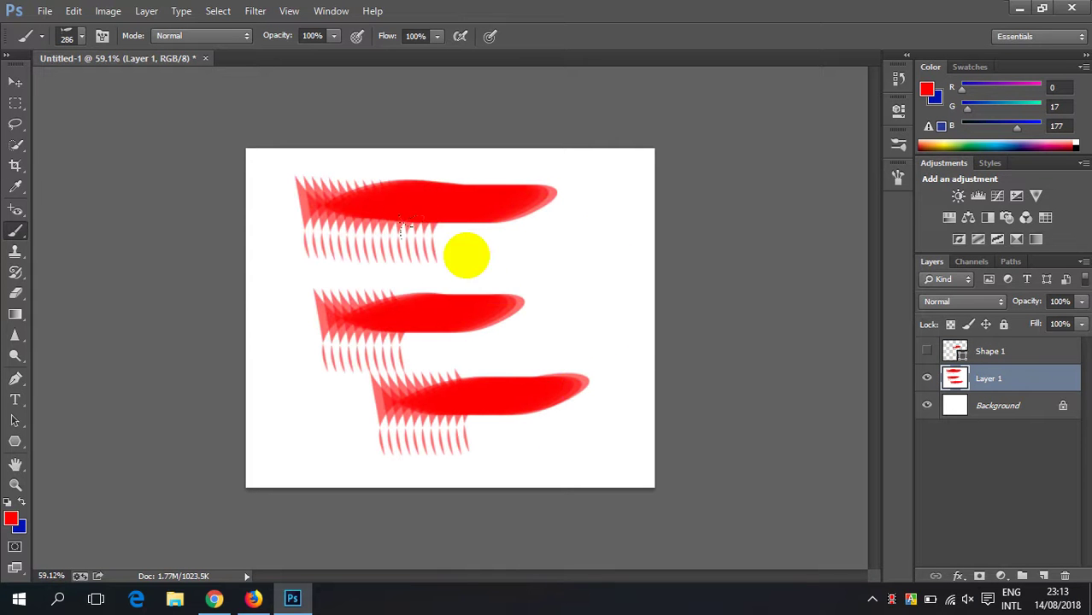
- Undo the three fish brush strokes on Layer 1
key(ctrl+alt+z)
key(ctrl+alt+z)
key(ctrl+alt+z)
key(ctrl+alt+z)
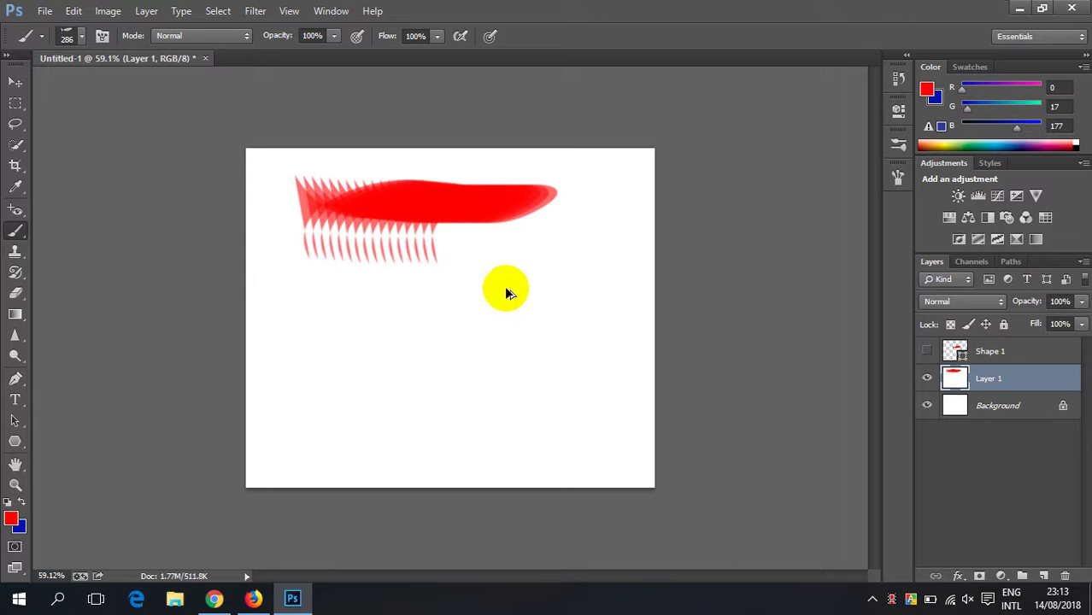
- Set the fish brush's spacing to 49% and paint winding red fish trails on Layer 1
click(897, 179)
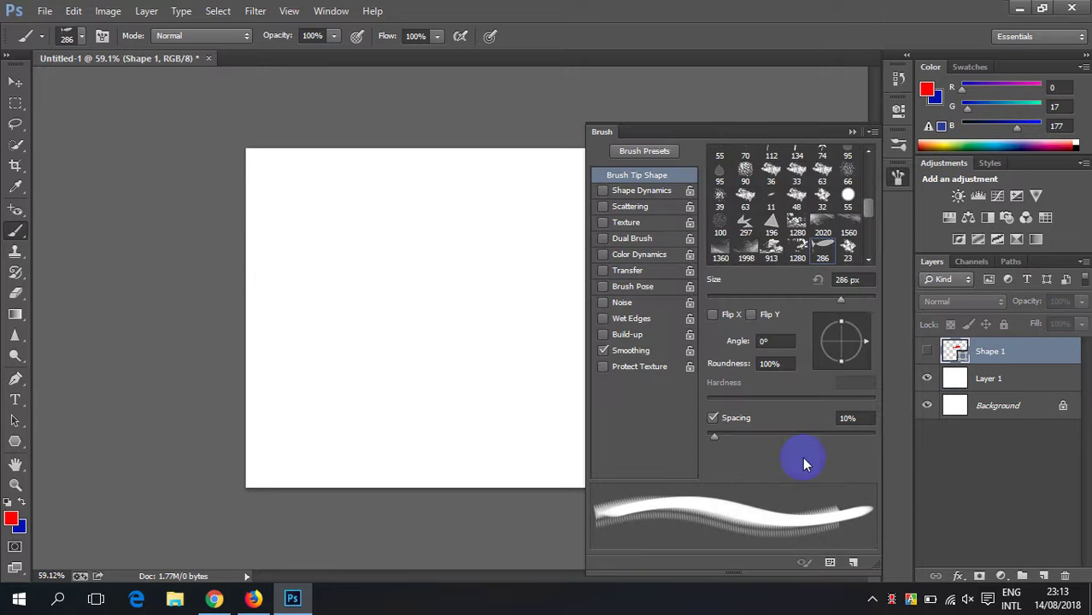
drag(717, 434, 748, 438)
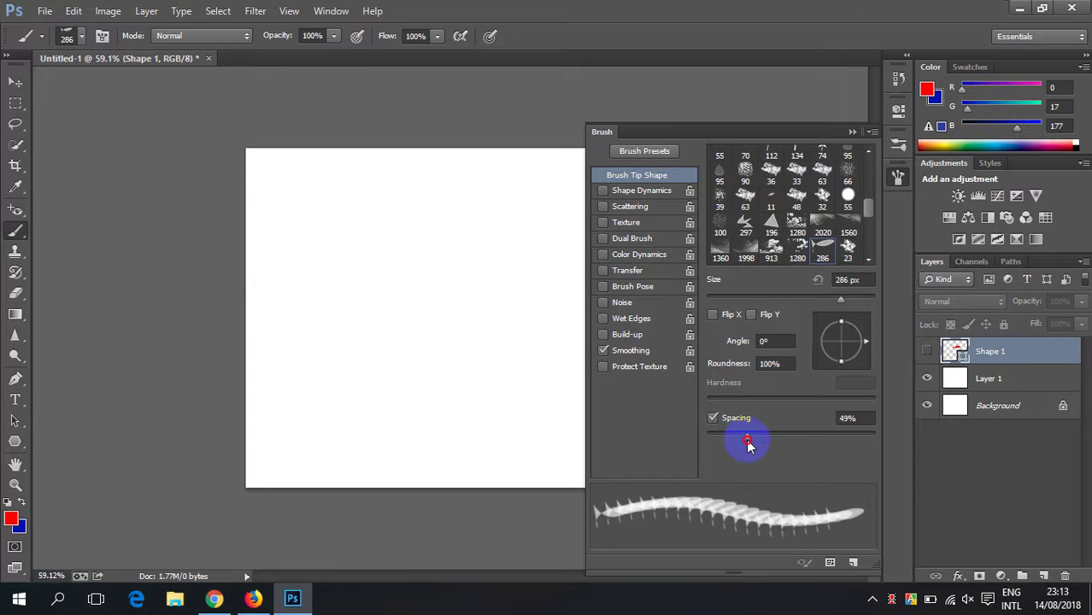
click(988, 379)
mouse_move(332, 223)
mouse_down()
mouse_move(477, 232)
mouse_move(426, 303)
mouse_move(500, 402)
mouse_move(510, 377)
mouse_up()
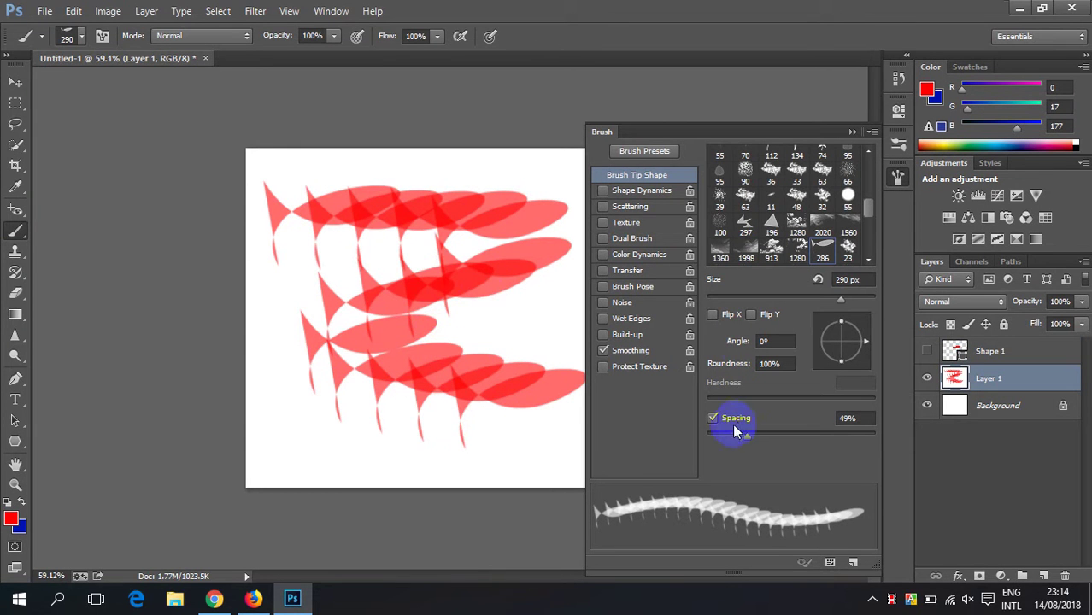
- Reduce the fish brush size to 71 px, clear Layer 1 and paint small red fish trails across it
click(801, 308)
drag(842, 300, 782, 301)
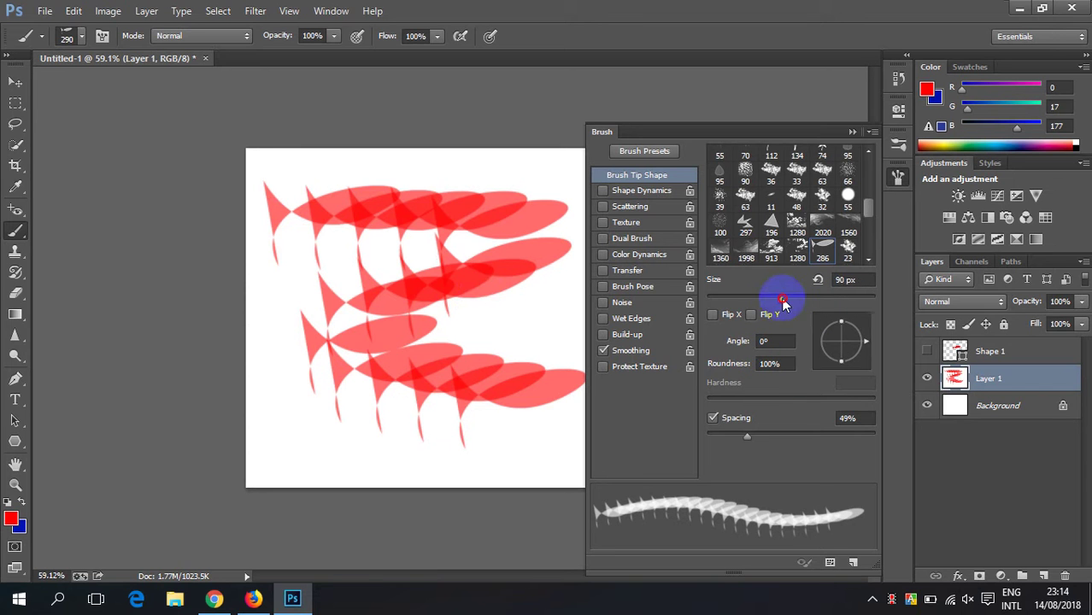
key(Delete)
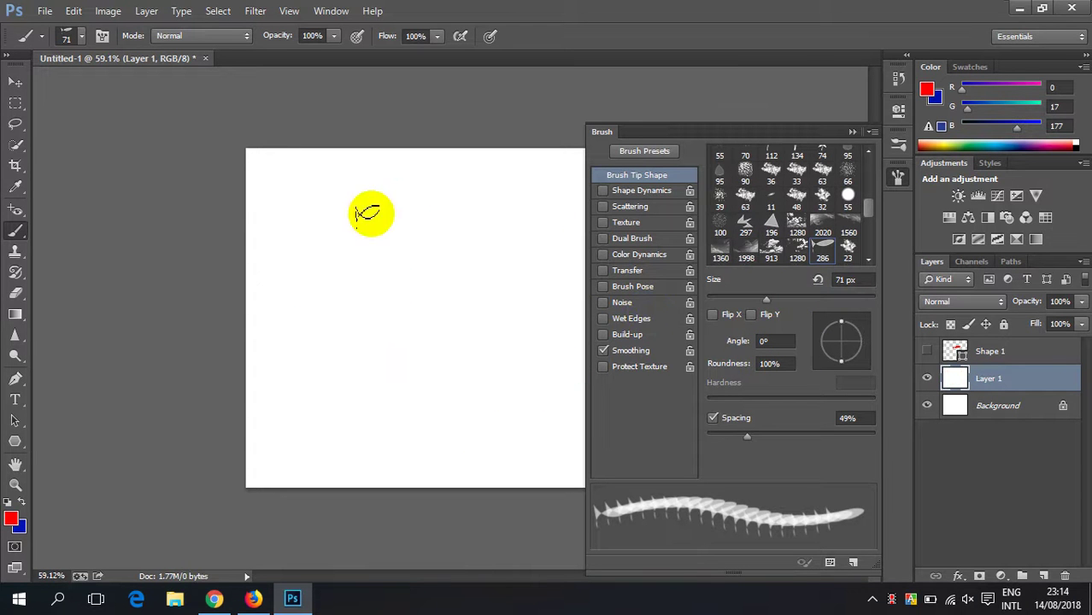
mouse_move(318, 198)
mouse_down()
mouse_move(352, 291)
mouse_move(465, 276)
mouse_move(474, 323)
mouse_move(417, 377)
mouse_move(366, 323)
mouse_move(342, 340)
mouse_move(347, 421)
mouse_move(461, 425)
mouse_up()
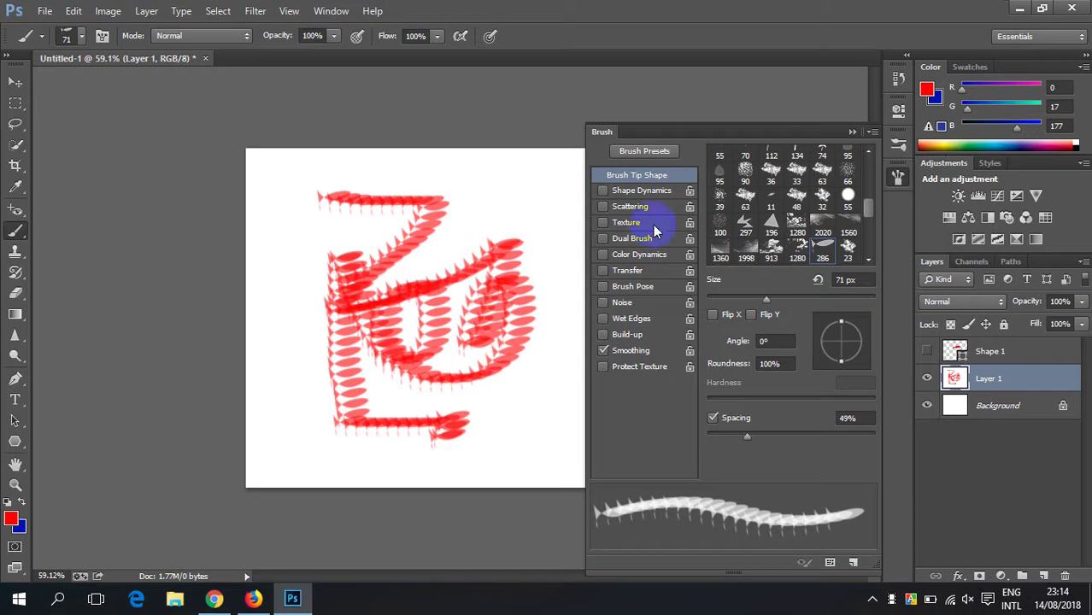
- Enable Shape Dynamics for the fish brush, clear Layer 1 and paint varied red fish trails on it
click(611, 191)
key(Delete)
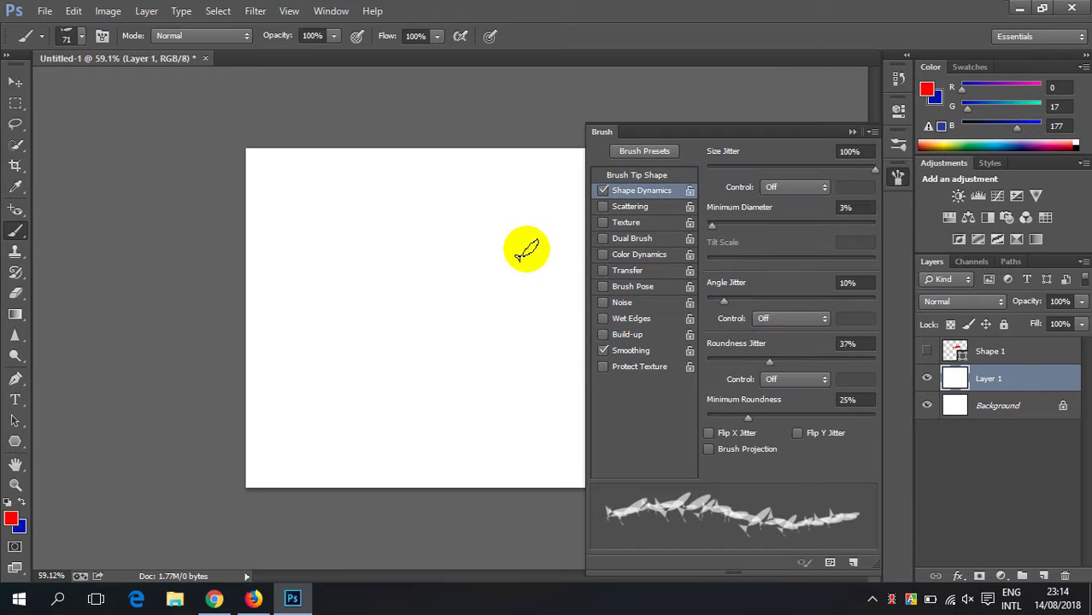
mouse_move(351, 308)
mouse_down()
mouse_move(486, 245)
mouse_move(538, 257)
mouse_move(380, 394)
mouse_move(521, 412)
mouse_move(471, 457)
mouse_move(323, 303)
mouse_up()
mouse_move(337, 178)
mouse_down()
mouse_move(297, 245)
mouse_move(337, 439)
mouse_move(330, 461)
mouse_up()
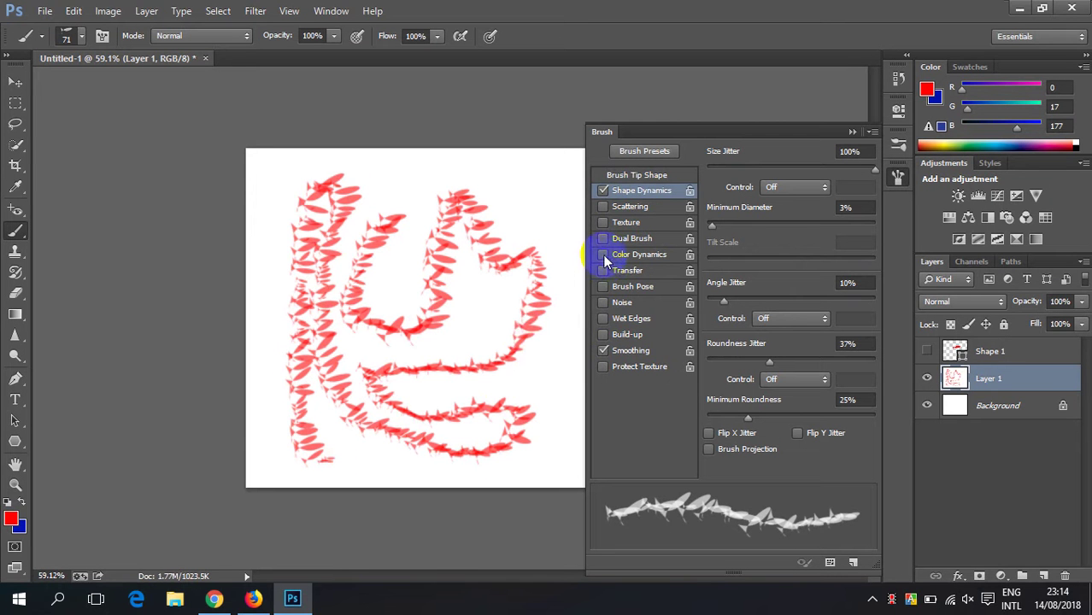
- Clear Layer 1, enable Color Dynamics and paint a winding multicoloured fish trail
key(ctrl+a)
key(Delete)
key(ctrl+d)
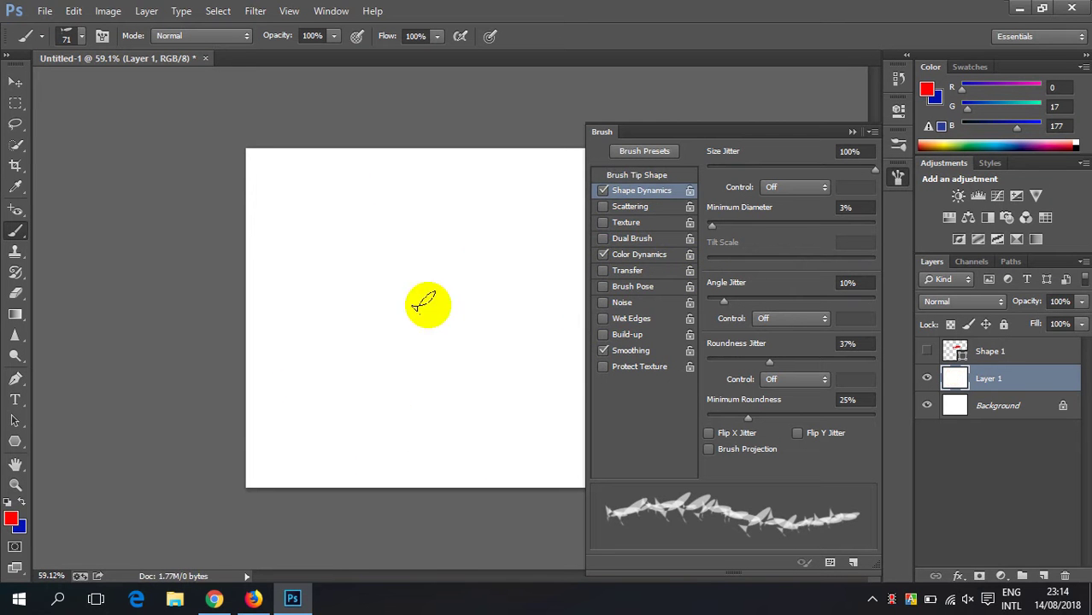
mouse_move(325, 181)
mouse_down()
mouse_move(334, 267)
mouse_move(468, 301)
mouse_move(323, 353)
mouse_move(292, 183)
mouse_move(303, 463)
mouse_move(320, 465)
mouse_up()
- Collapse the Brush settings and paint more multicoloured fish trails over the rest of Layer 1
key(ctrl+minus)
key(ctrl+minus)
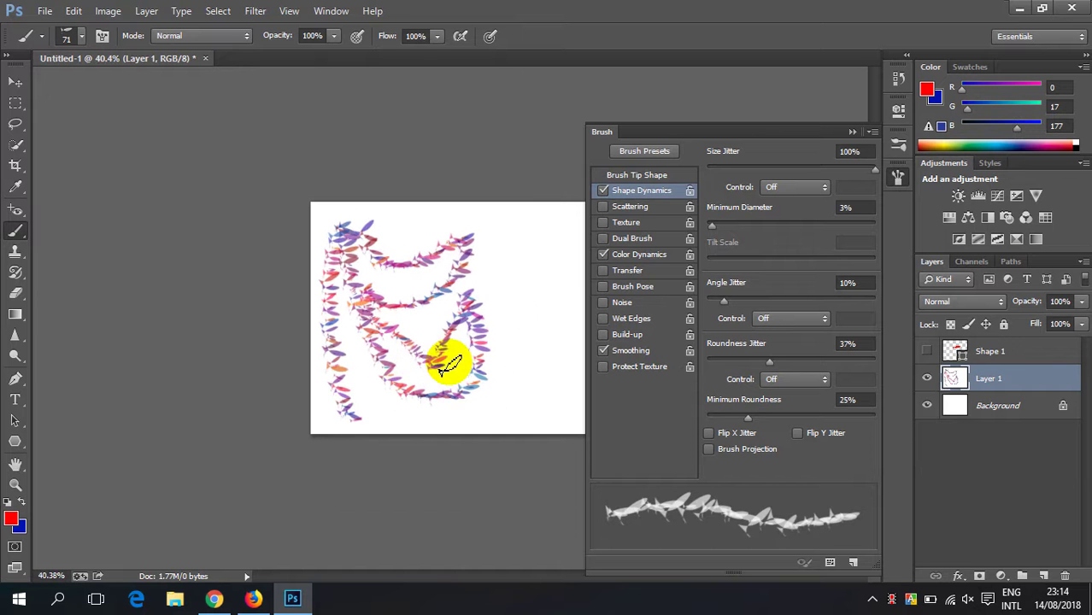
mouse_move(485, 222)
mouse_down()
mouse_move(529, 244)
mouse_move(510, 414)
mouse_up()
click(851, 132)
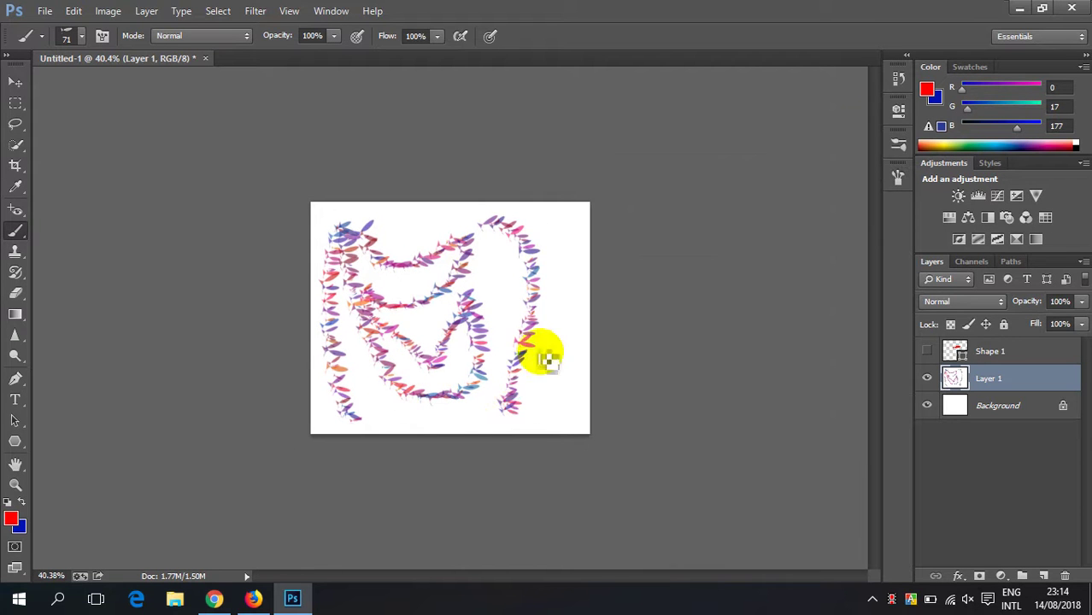
mouse_move(551, 224)
mouse_down()
mouse_move(553, 355)
mouse_move(567, 354)
mouse_move(372, 408)
mouse_move(512, 420)
mouse_up()
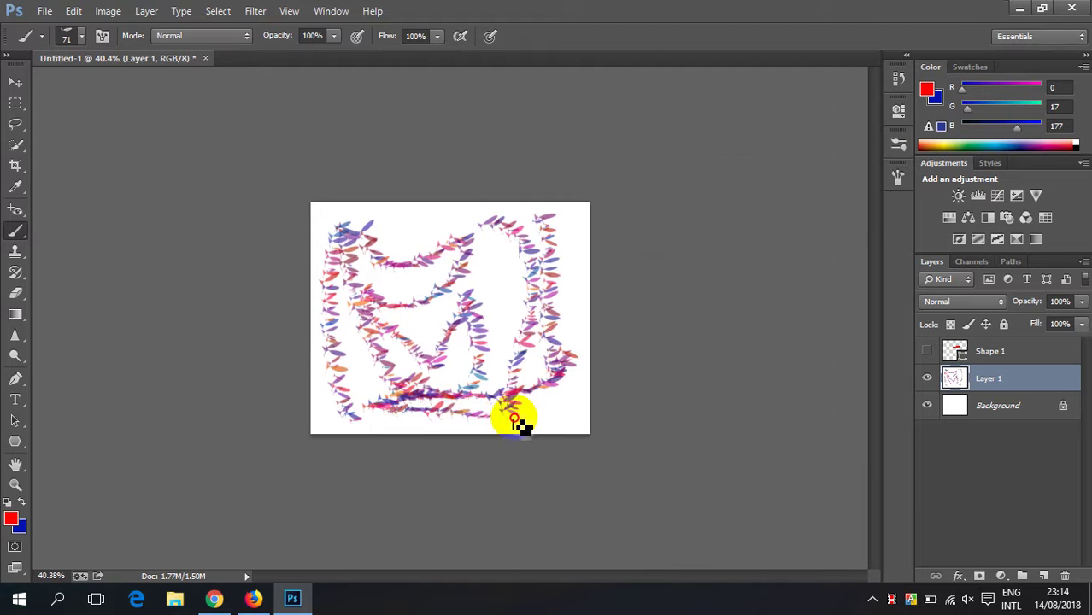
key(ctrl+plus)
key(ctrl+plus)
mouse_move(355, 171)
mouse_down()
mouse_move(483, 158)
mouse_move(244, 151)
mouse_move(256, 391)
mouse_move(305, 464)
mouse_move(634, 484)
mouse_move(604, 154)
mouse_move(651, 390)
mouse_move(609, 337)
mouse_up()
key(ctrl+minus)
key(ctrl+plus)
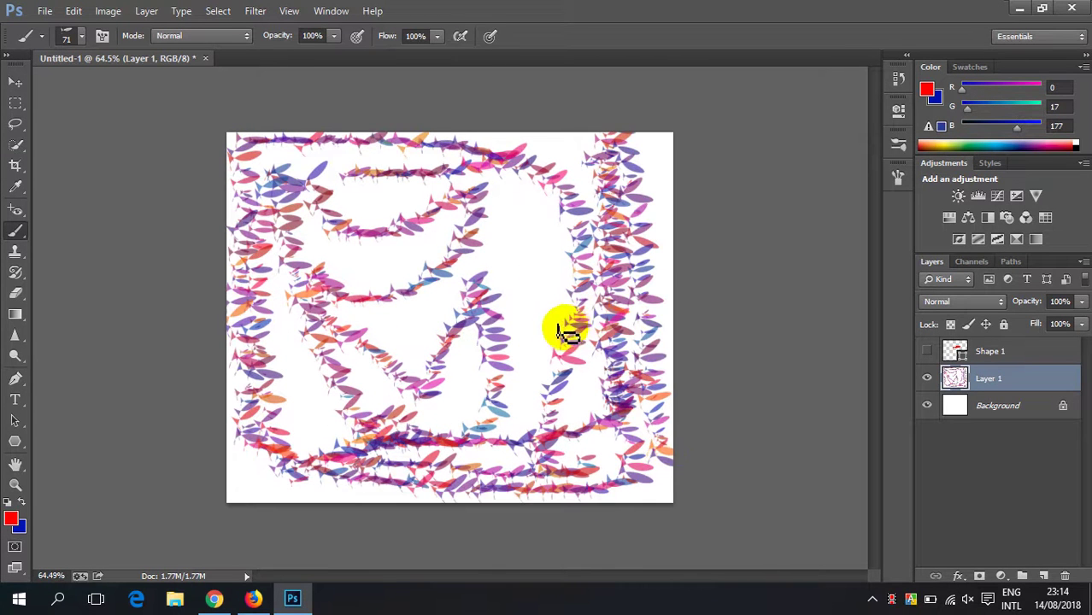
- Undo the painted fish trails until Layer 1 is empty and the Shape 1 layer is selected
key(ctrl+alt+z)
key(ctrl+alt+z)
key(ctrl+alt+z)
key(ctrl+alt+z)
key(ctrl+alt+z)
key(ctrl+alt+z)
key(ctrl+alt+z)
key(ctrl+alt+z)
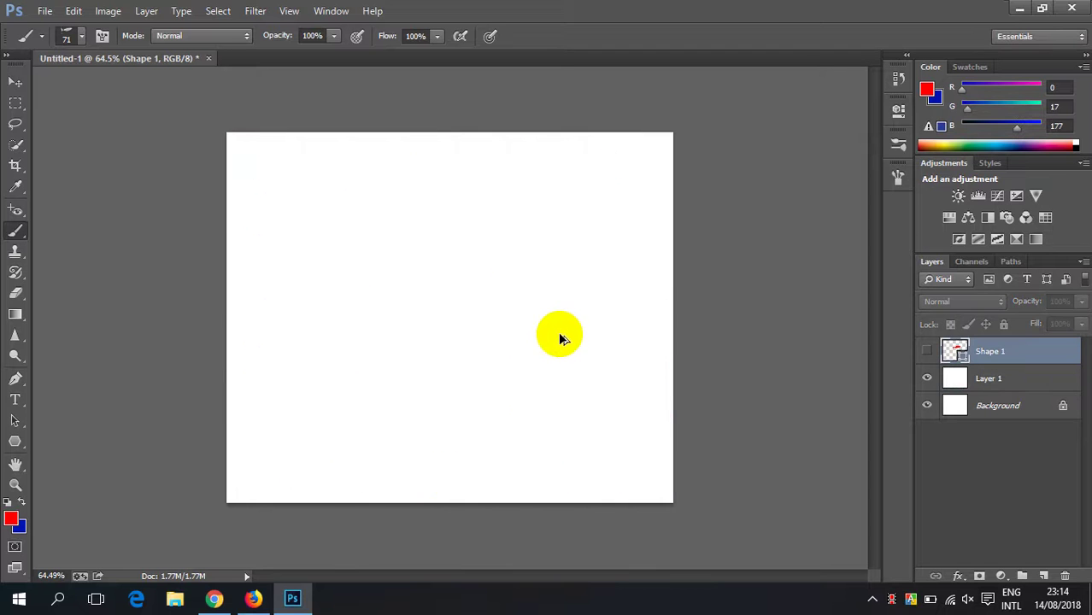
- Make the Shape 1 layer visible
click(926, 354)
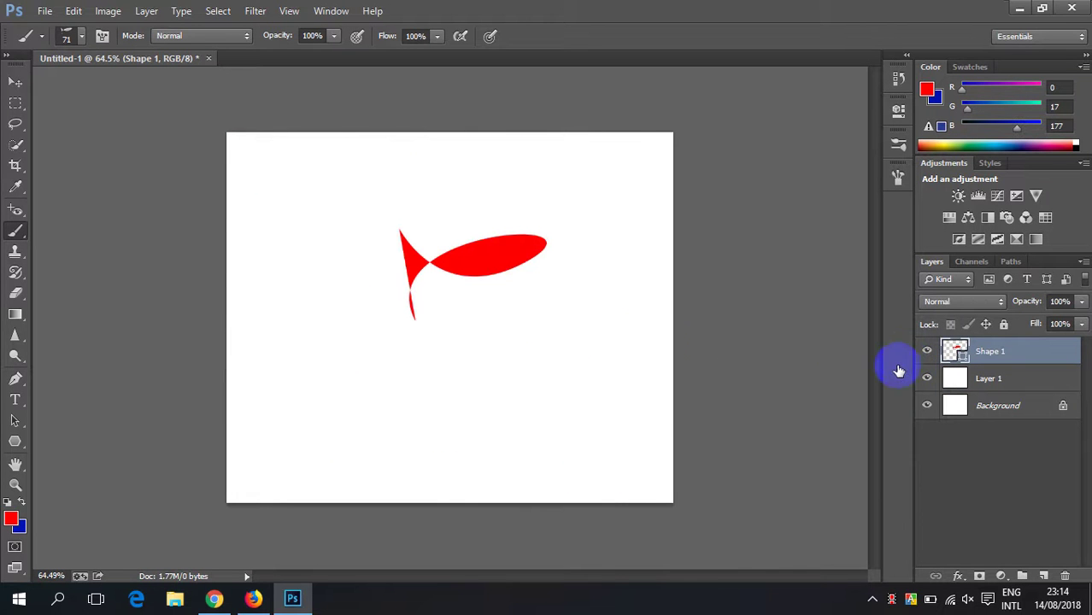
key(ctrl+plus)
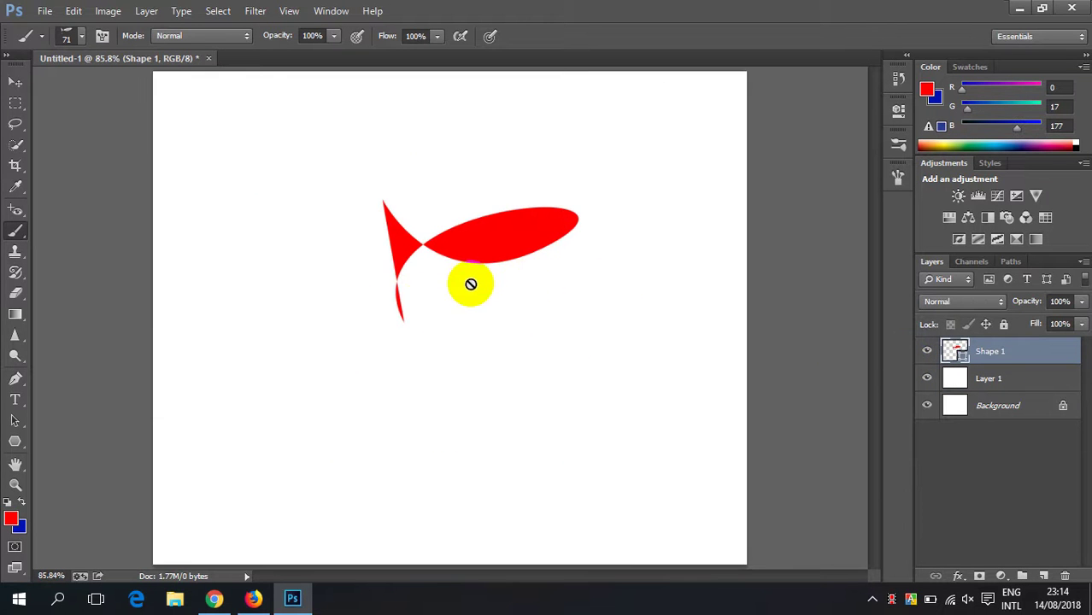
key(ctrl+minus)
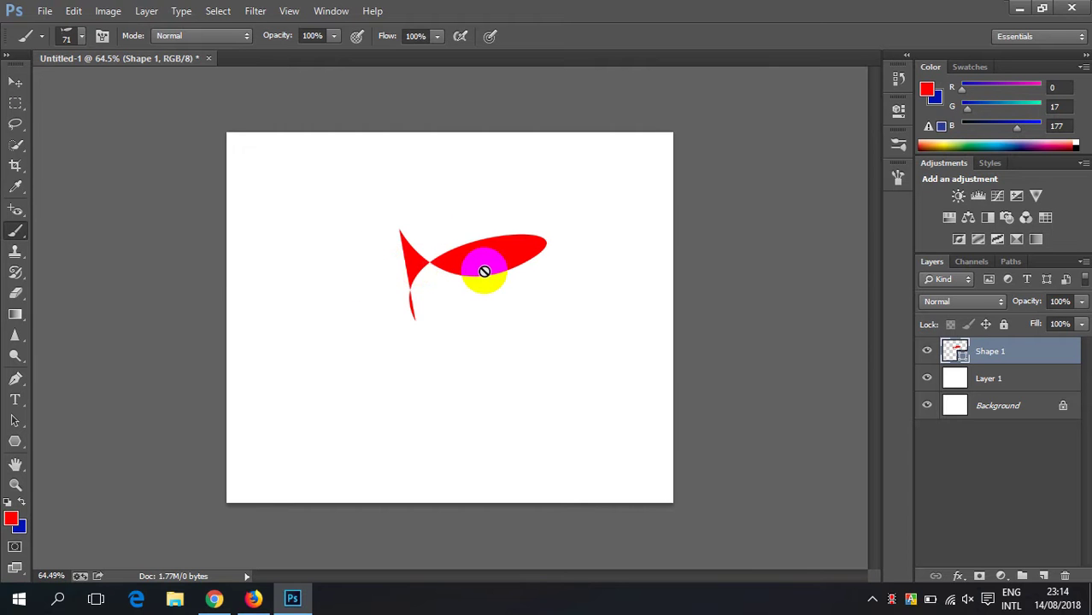
scroll(484, 271, up, 3)
scroll(415, 244, down, 1)
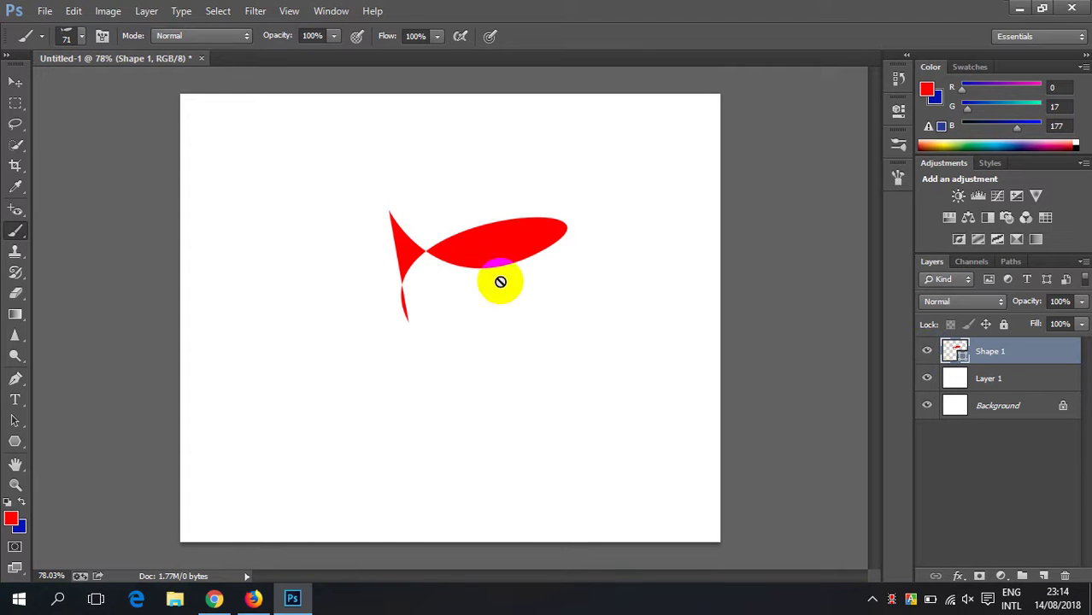
- Switch to the Magic Wand tool and try to select the red fish on the Shape 1 layer
click(23, 126)
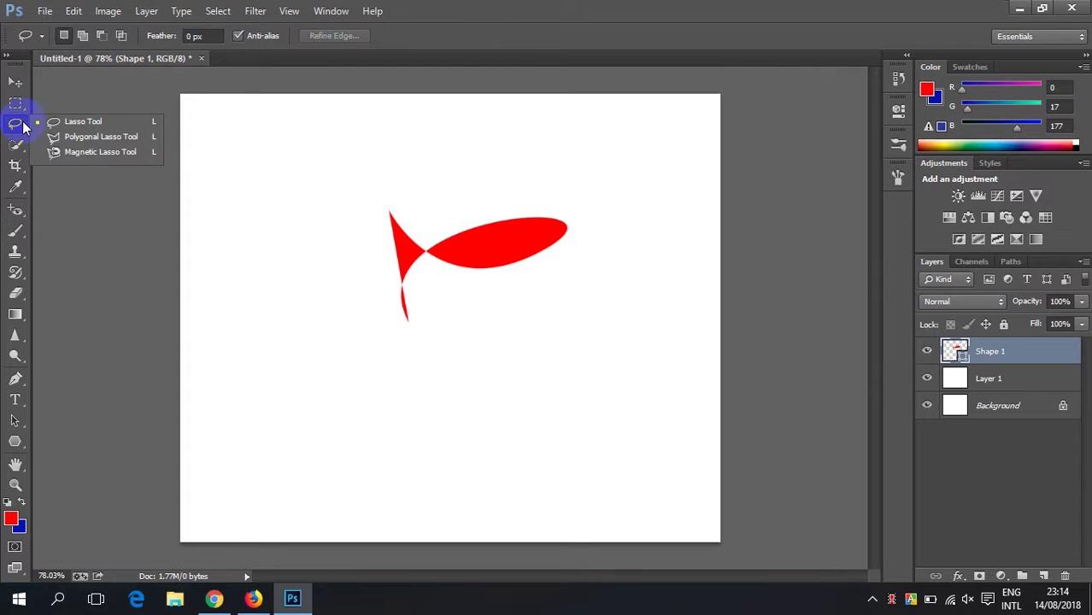
click(20, 151)
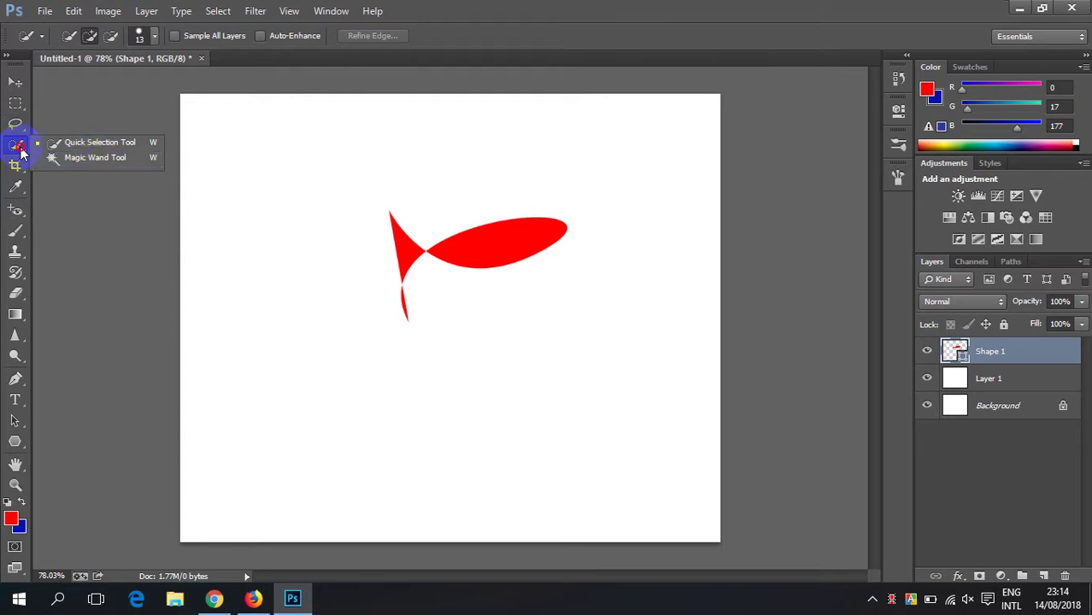
click(109, 162)
click(491, 241)
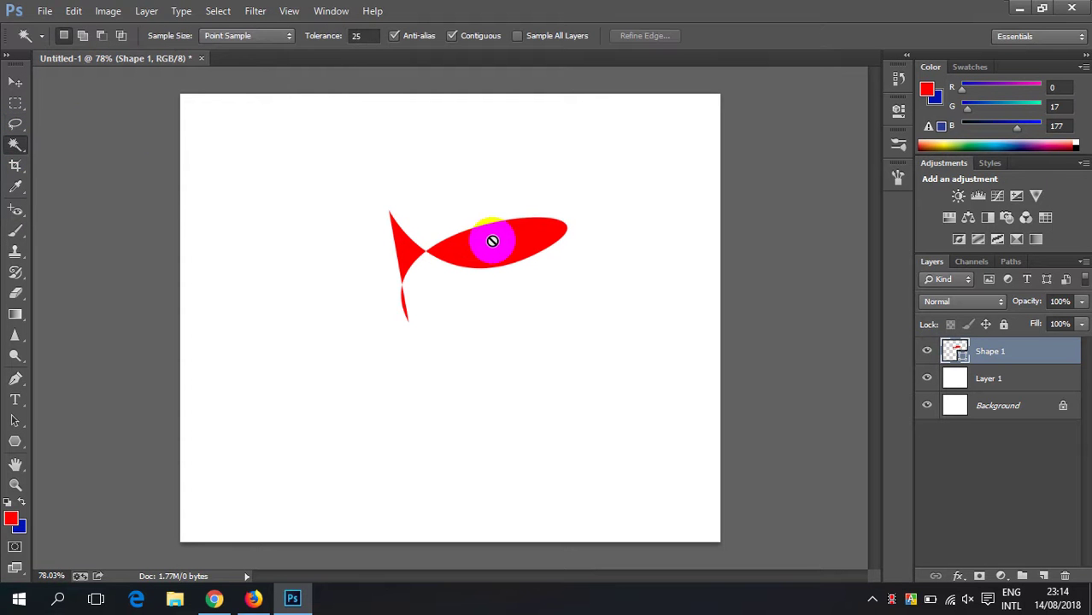
click(556, 235)
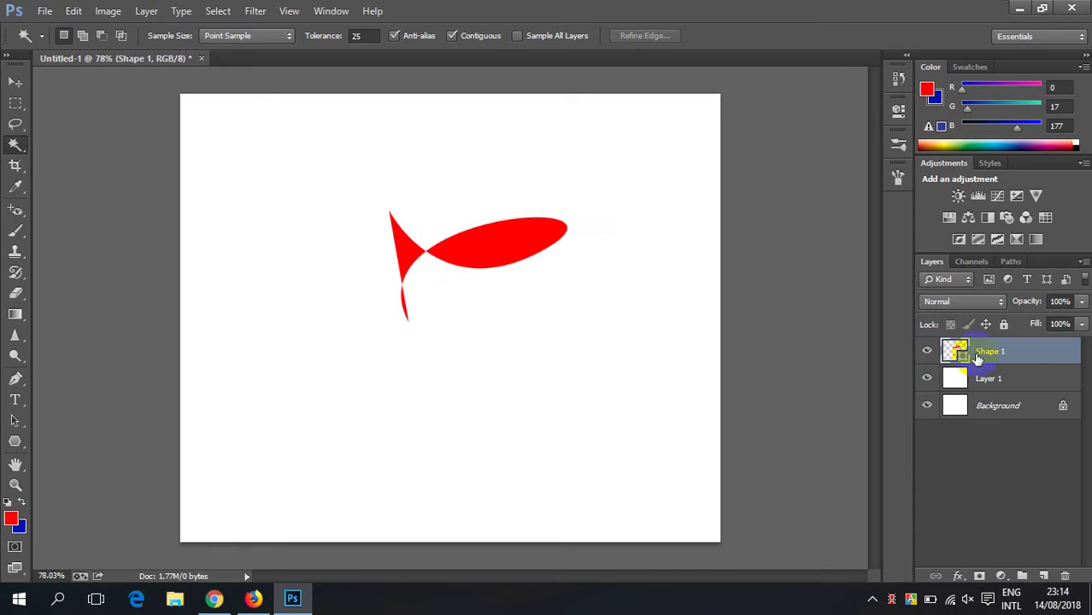
- Rasterize the Shape 1 layer and select the red fish with the Magic Wand
right_click(1049, 347)
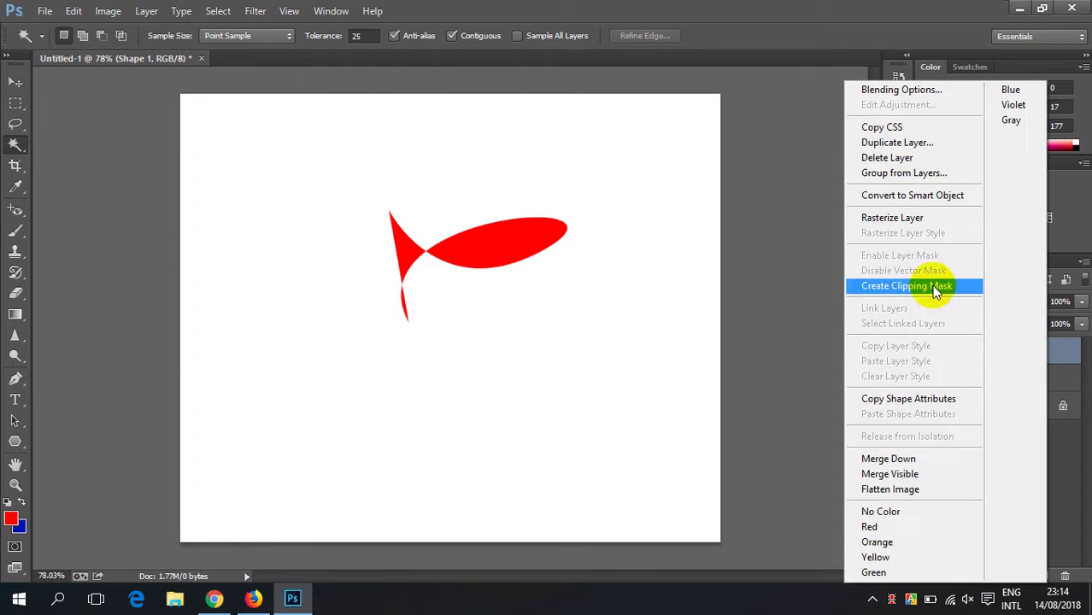
click(886, 219)
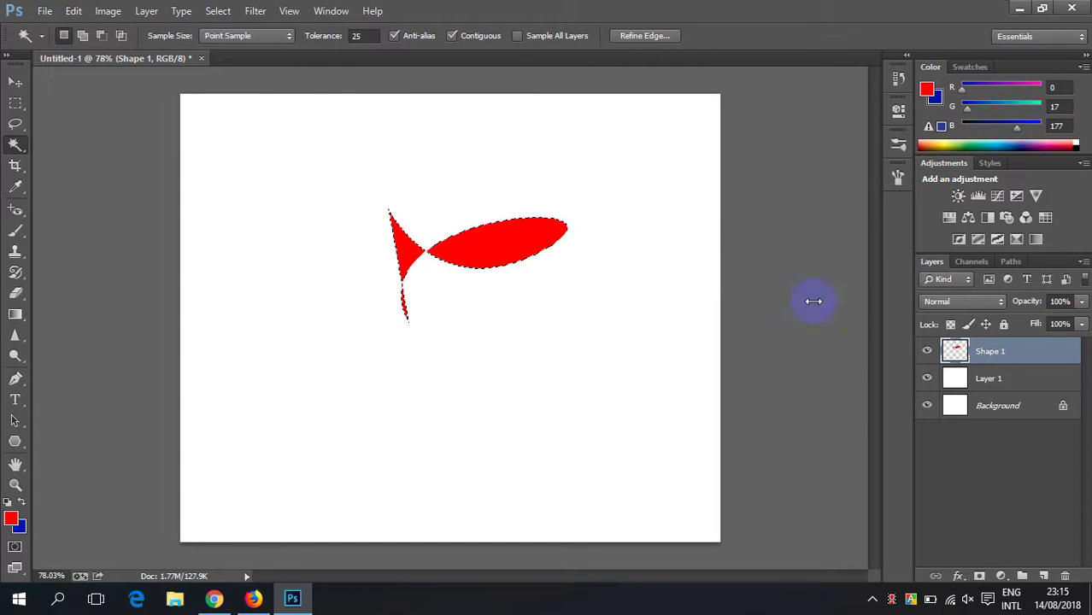
right_click(1022, 363)
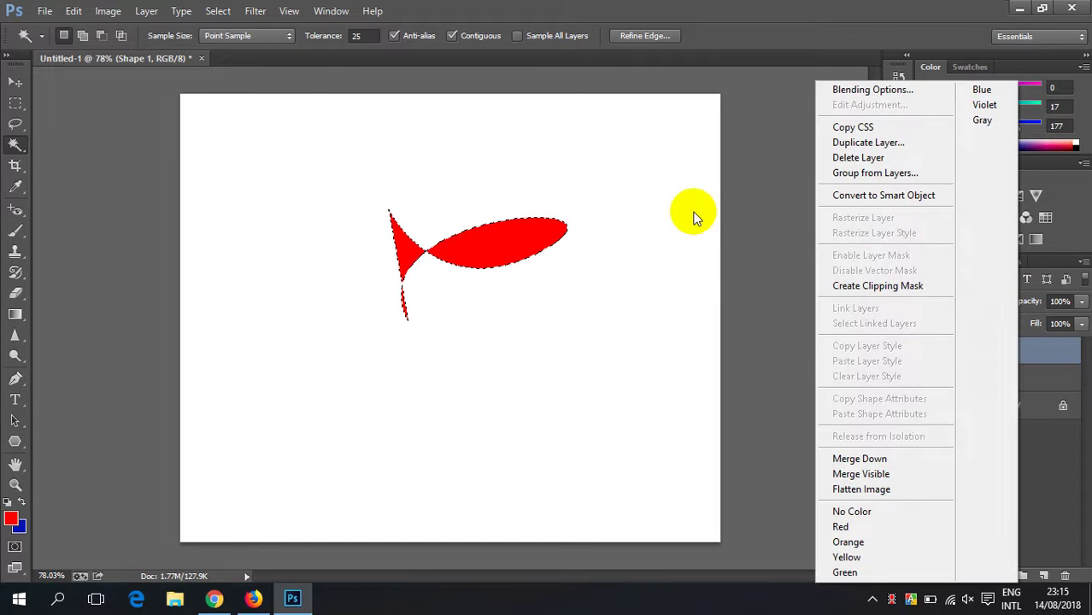
click(497, 246)
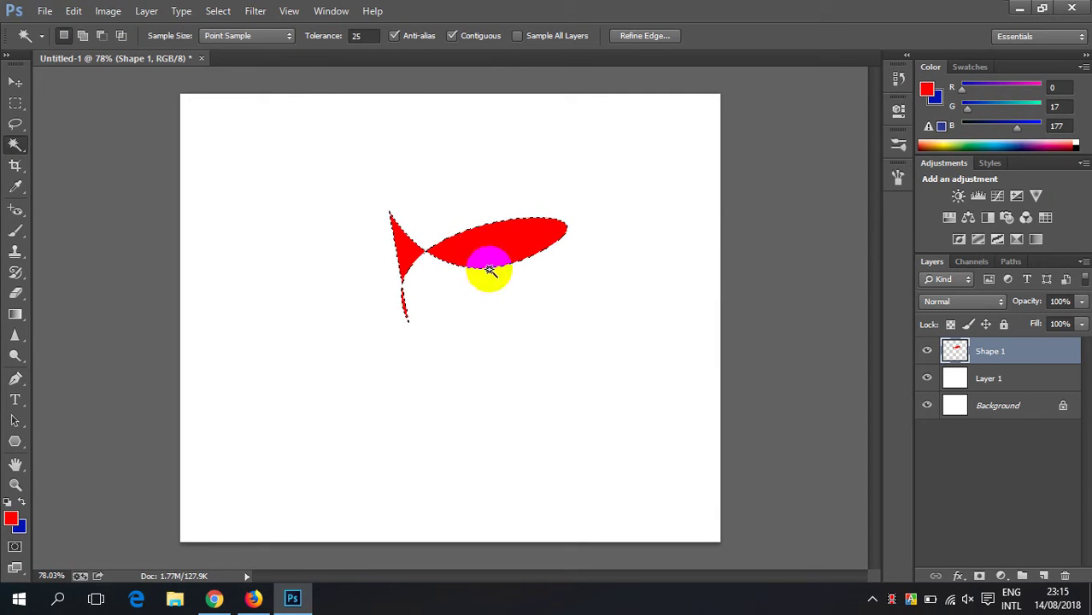
click(73, 10)
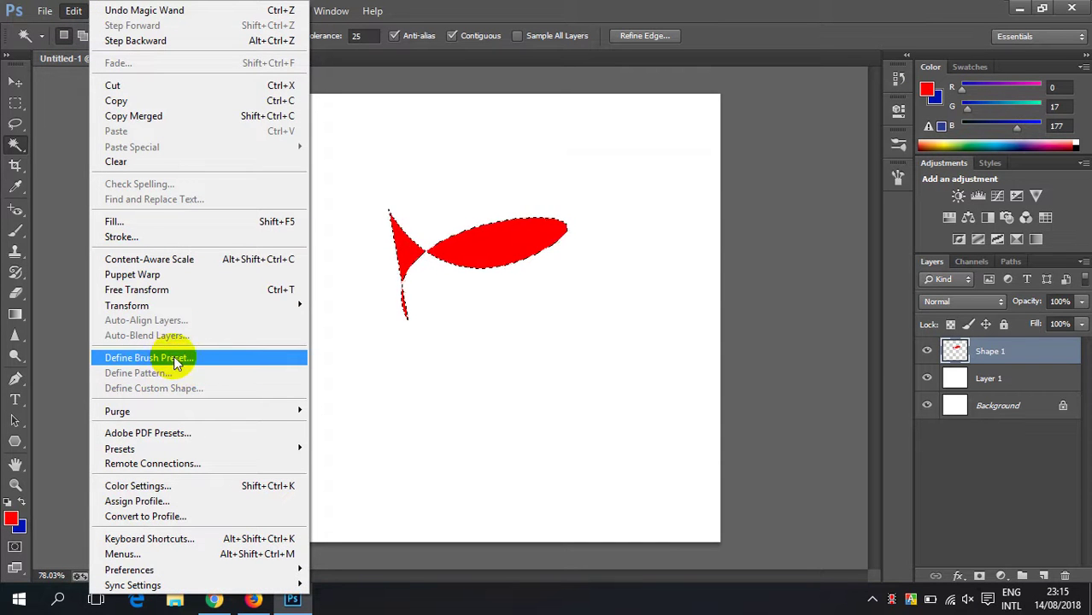
click(175, 359)
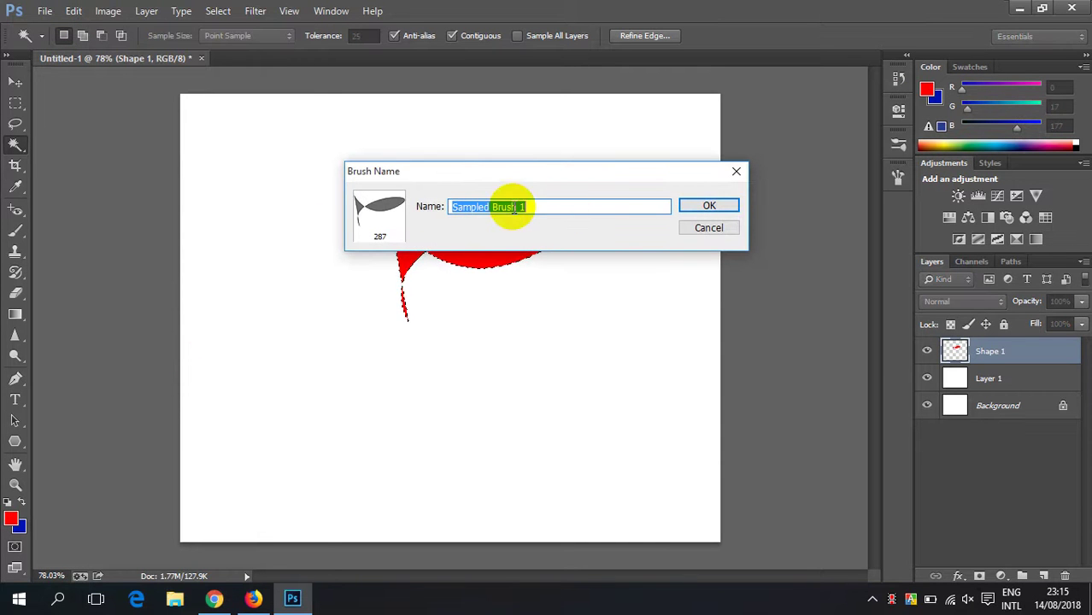
click(737, 171)
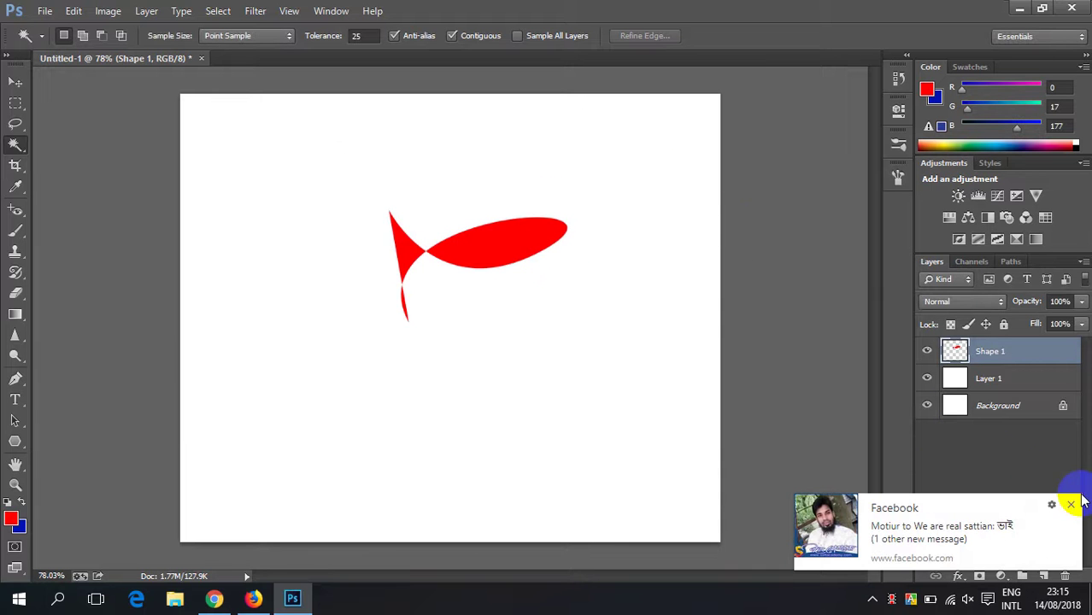
- Dismiss the pop-up notification and delete the Shape 1 layer
click(1072, 505)
scroll(683, 317, down, 2)
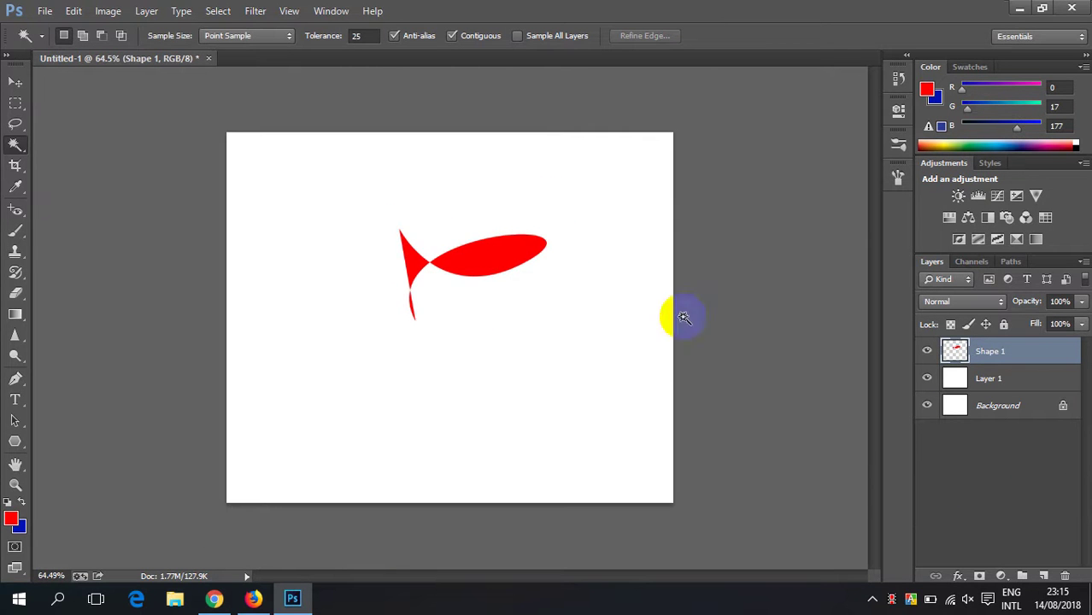
key(Delete)
scroll(354, 251, up, 2)
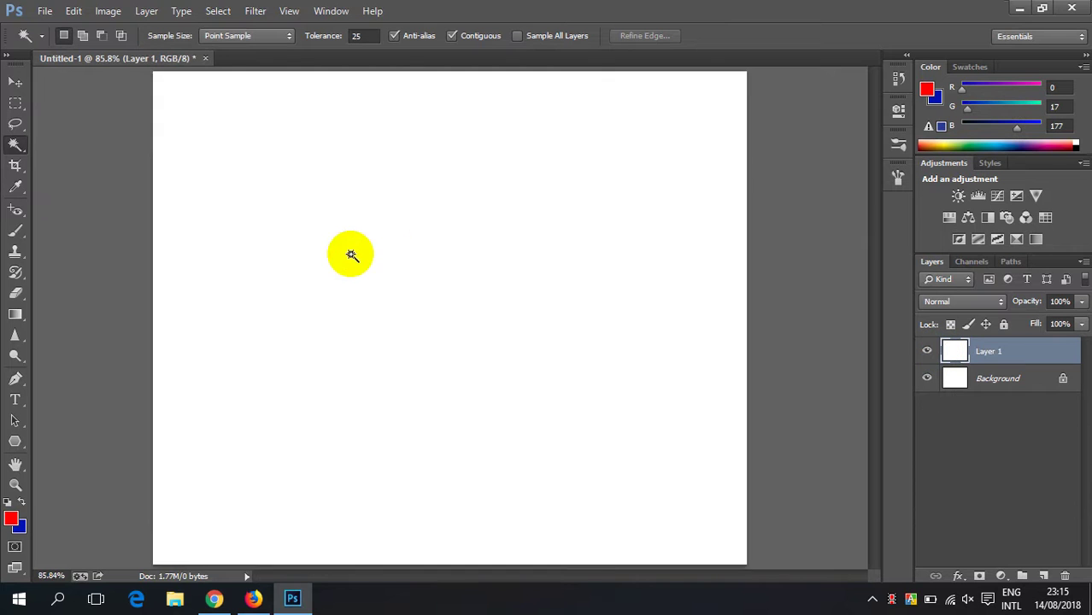
scroll(354, 251, down, 1)
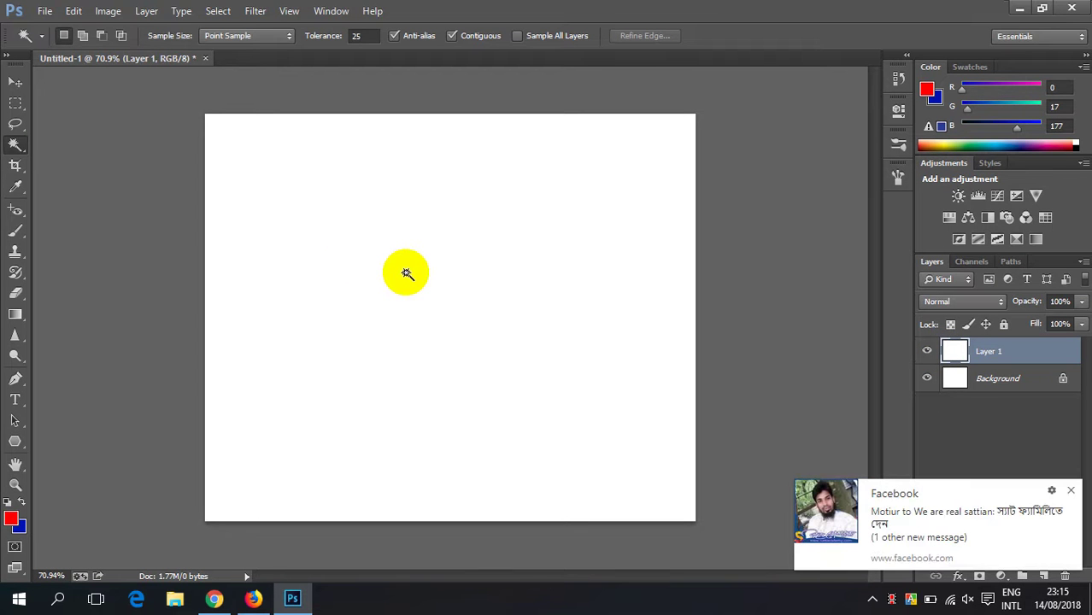
click(1069, 492)
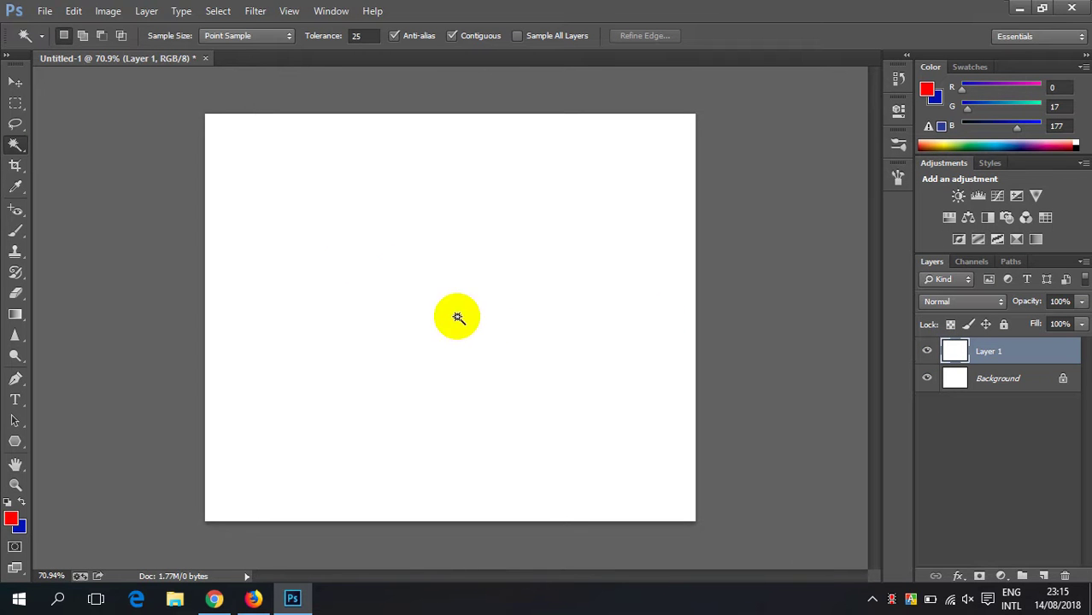
scroll(489, 321, up, 1)
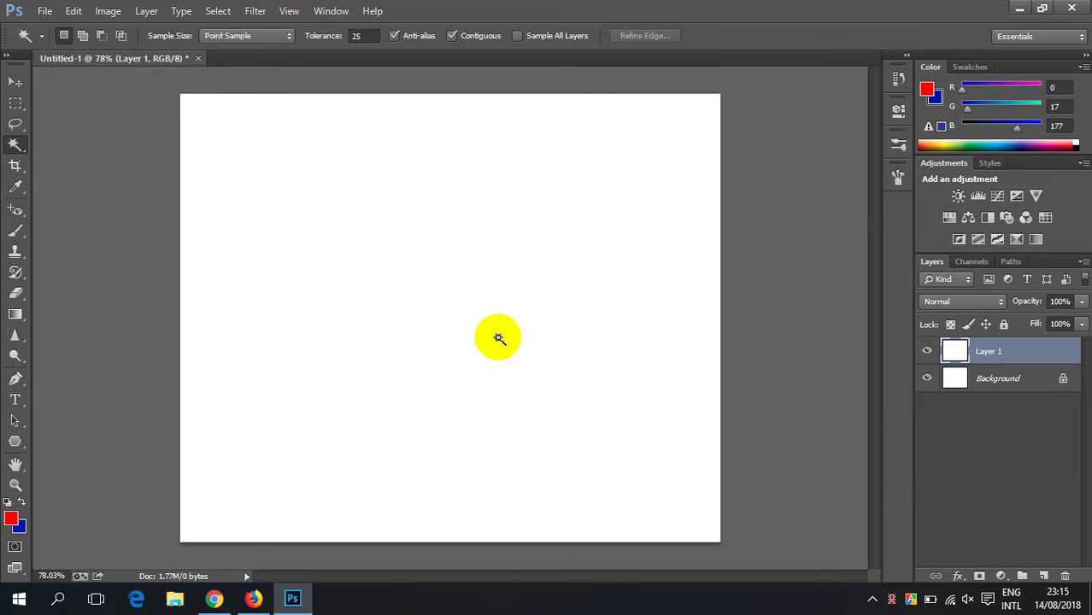
scroll(504, 339, down, 2)
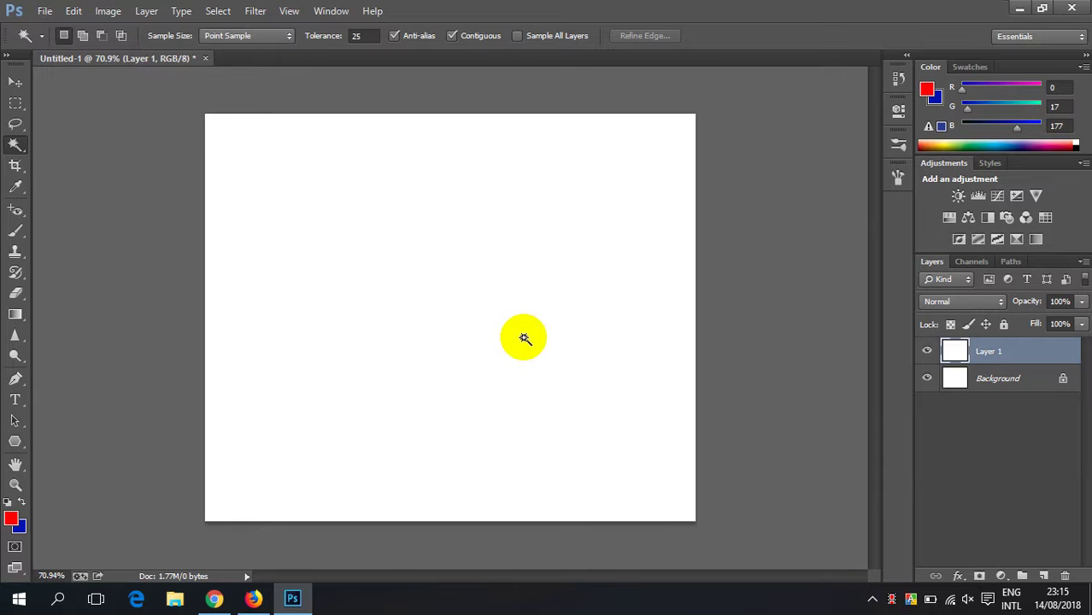
- Switch to Chrome and search Google for "cloud Brush free downlode Photoshop"
click(215, 598)
click(331, 17)
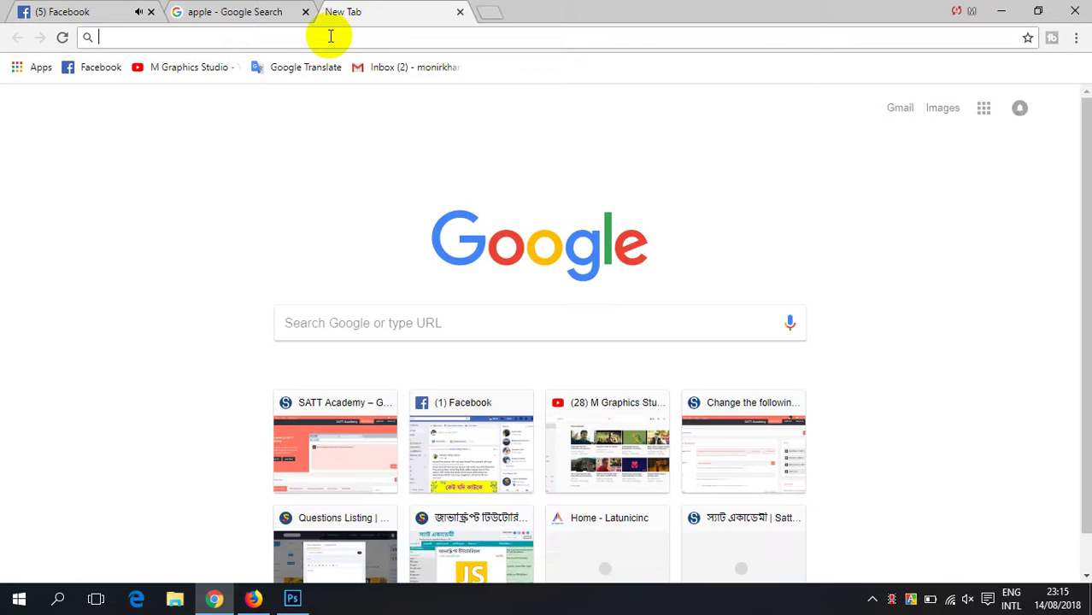
text(c)
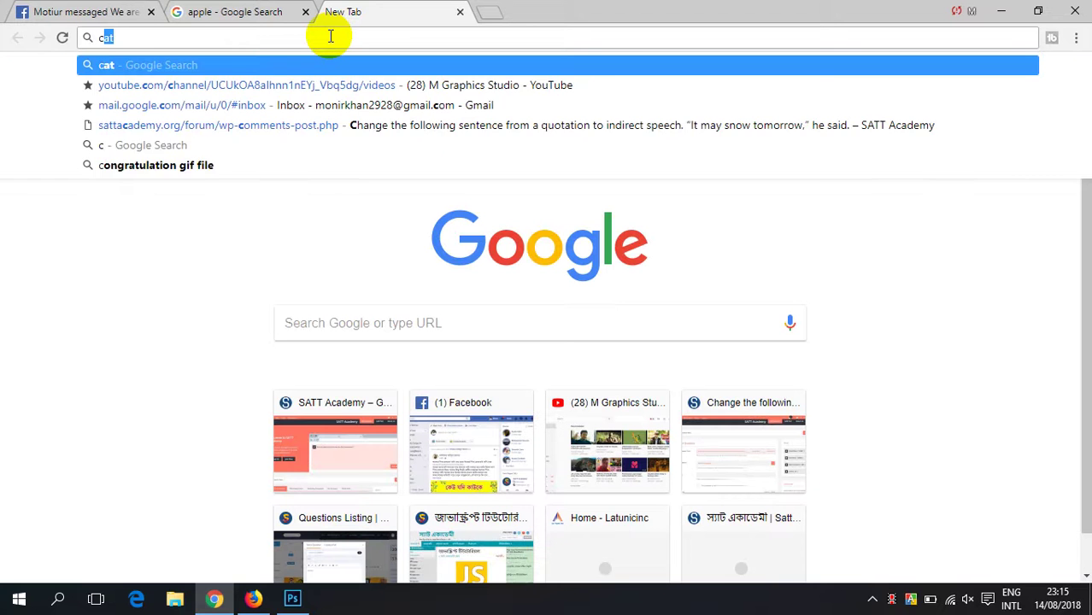
text(loud)
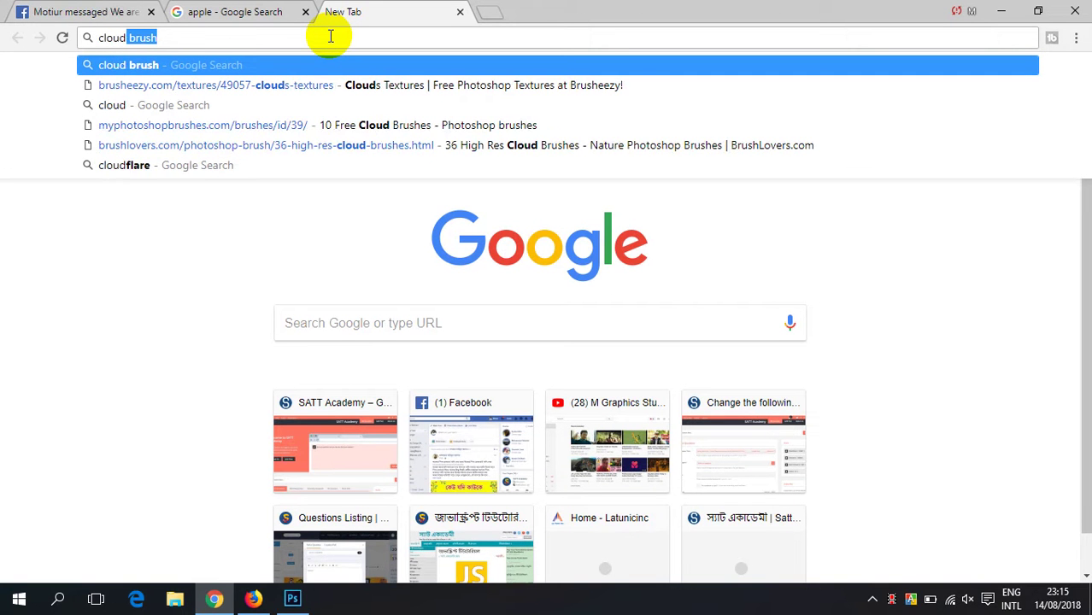
text( Brush)
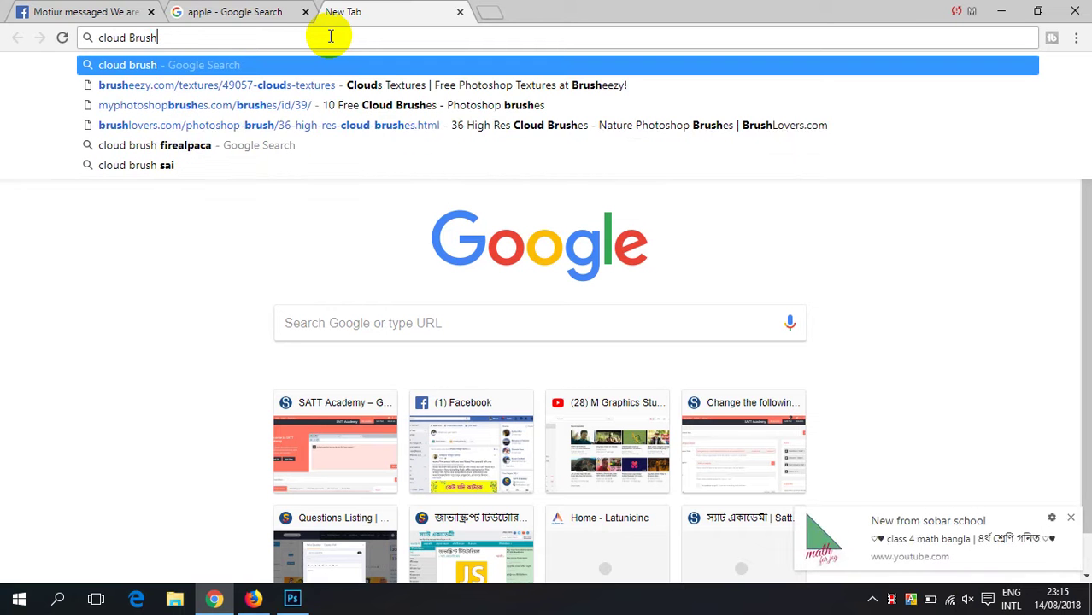
text( free d)
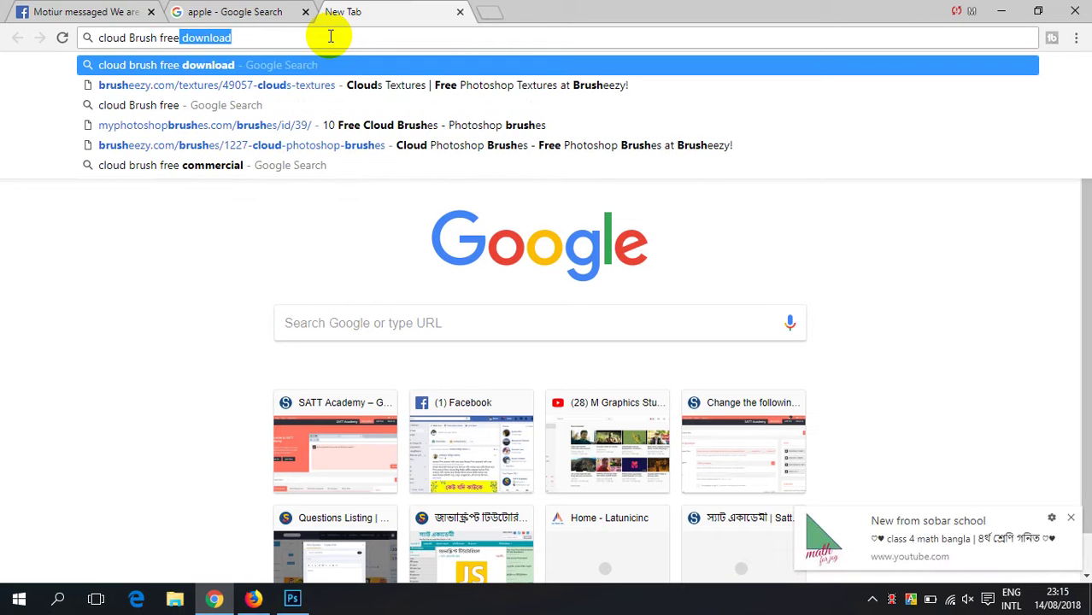
text(owl)
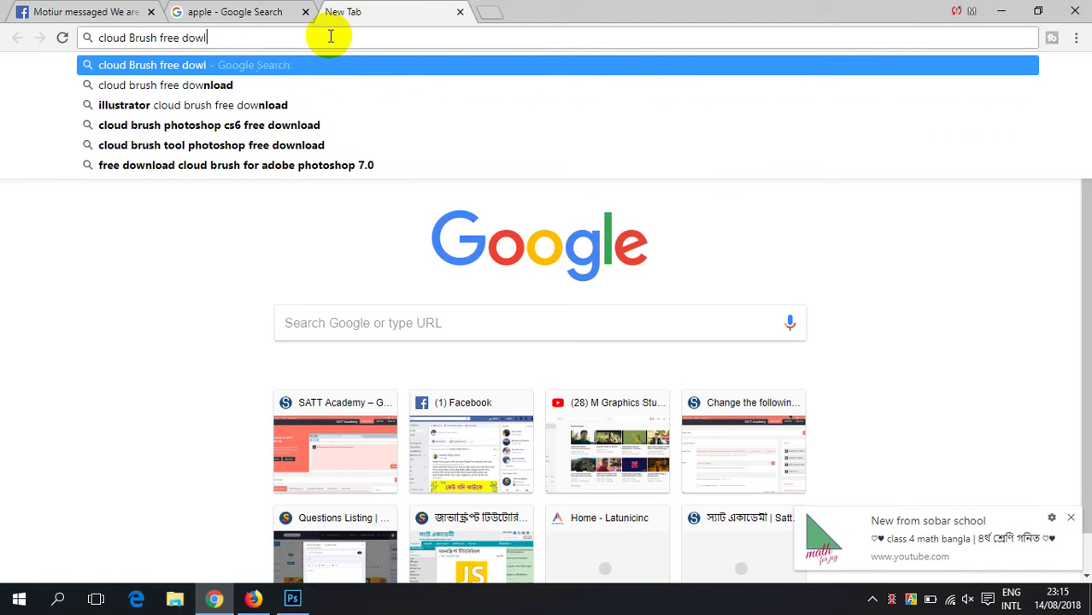
text(on)
key(BackSpace)
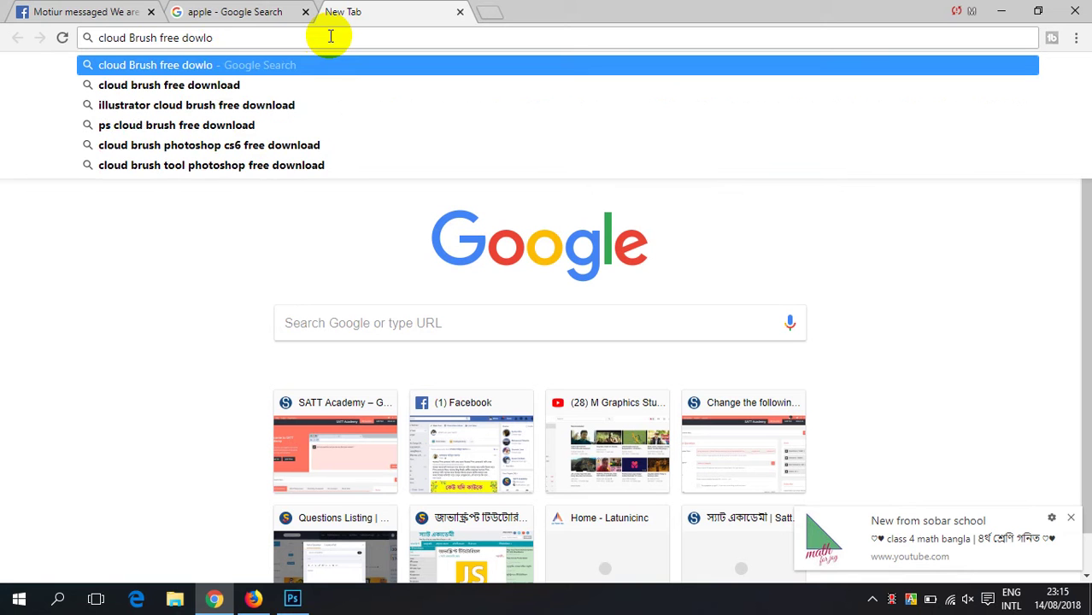
key(BackSpace)
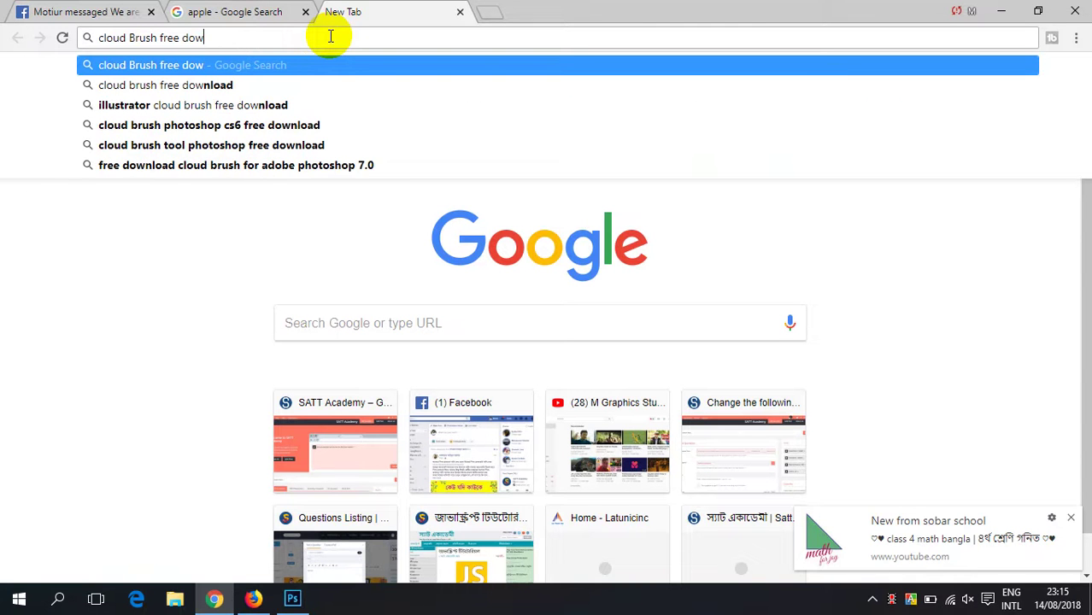
text(ode)
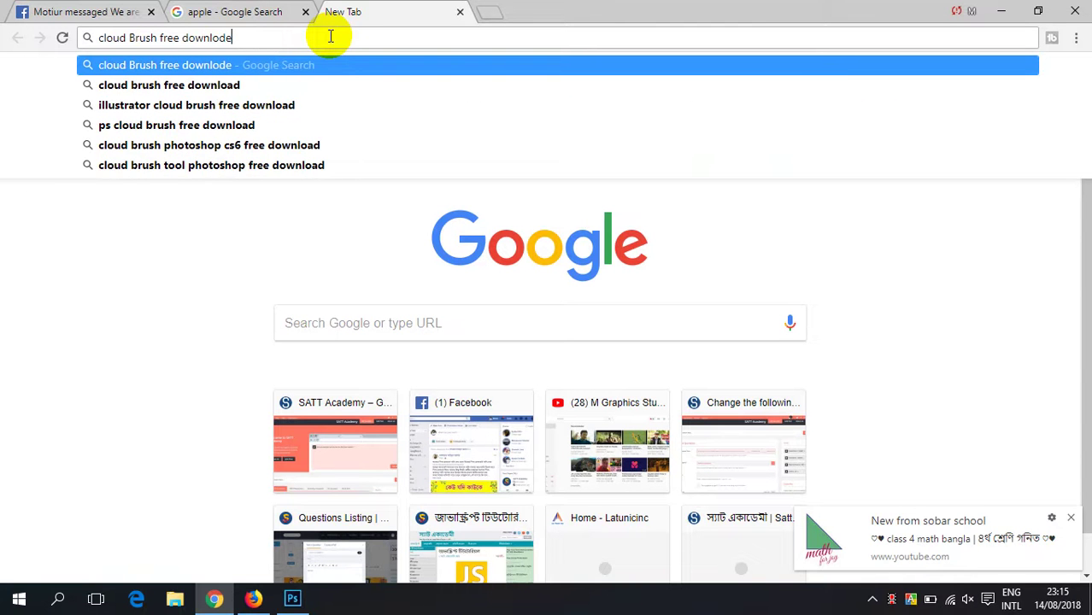
text( Photoshop)
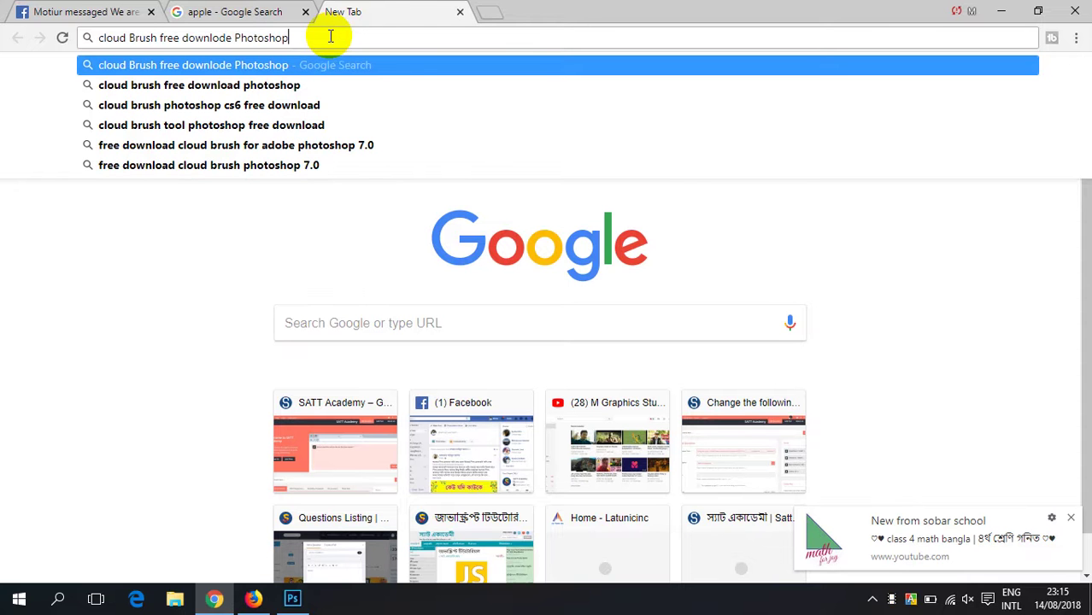
key(Return)
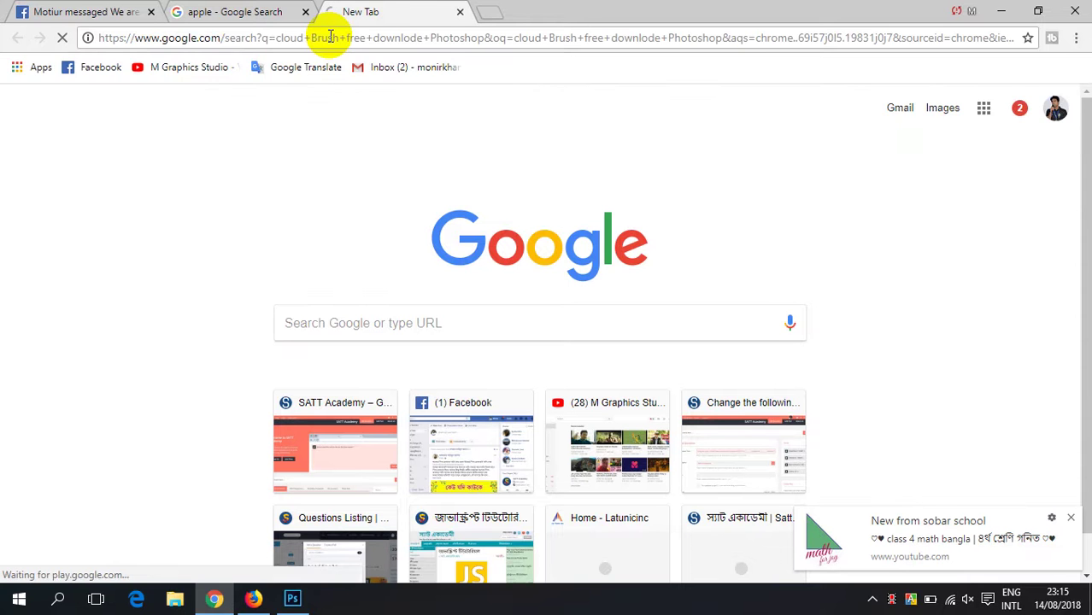
- Open the 40+ Beautiful Photoshop Cloud Brushes, both All-free-download.com and the 30+ Free Photoshop Cloud Brushes results in separate background tabs
scroll(344, 181, down, 1)
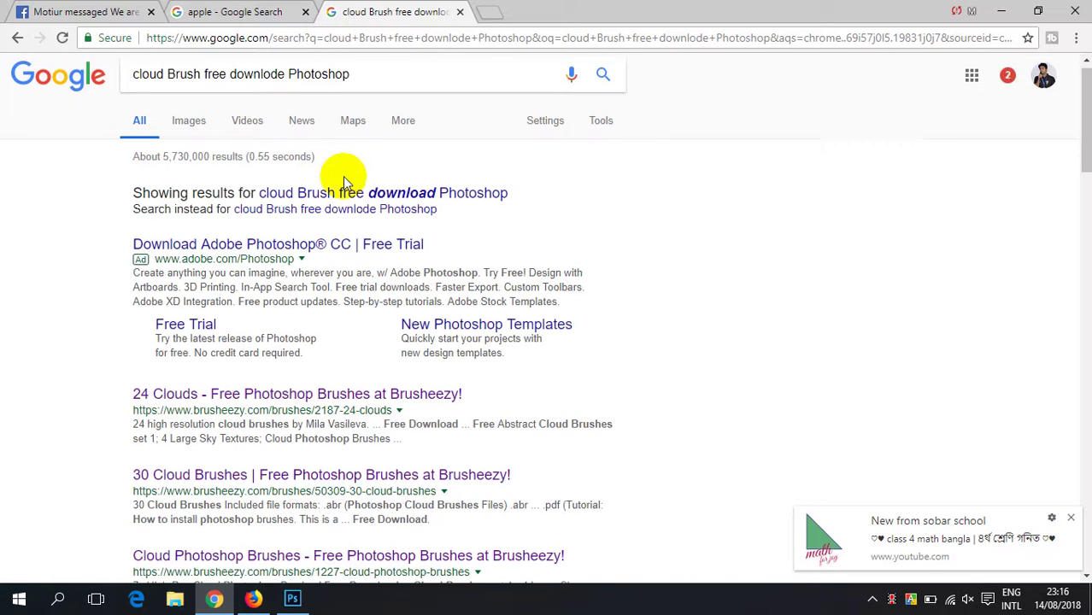
scroll(250, 299, down, 2)
scroll(250, 299, down, 4)
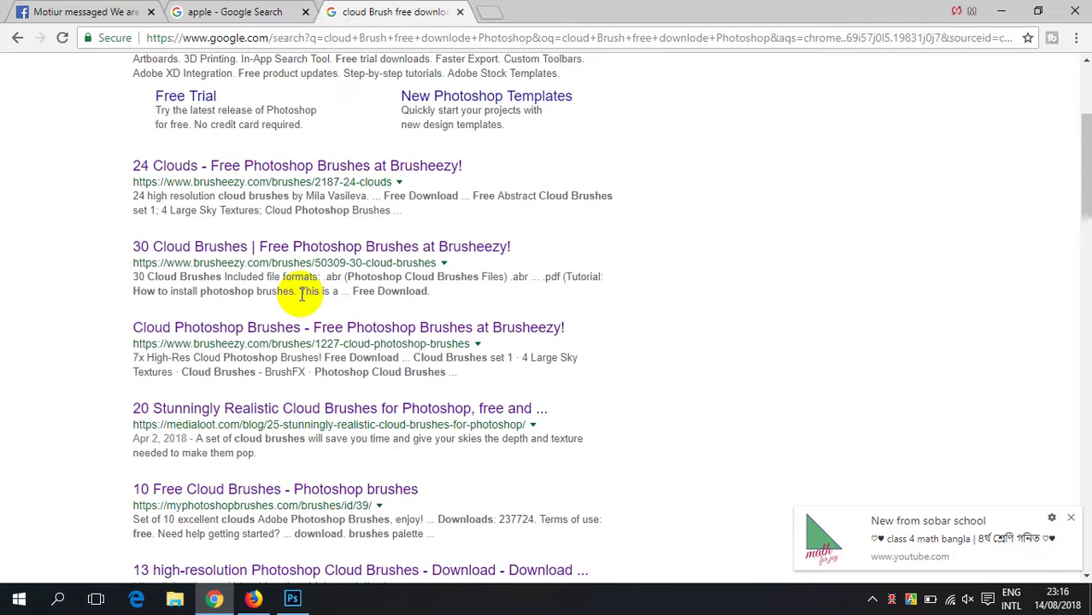
scroll(402, 176, down, 4)
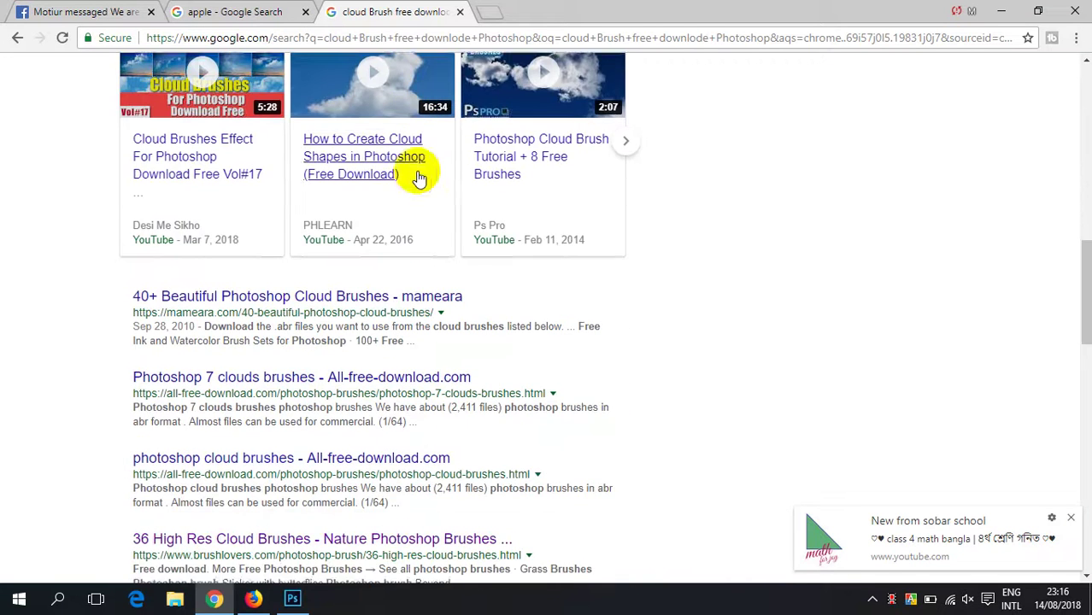
scroll(435, 165, down, 1)
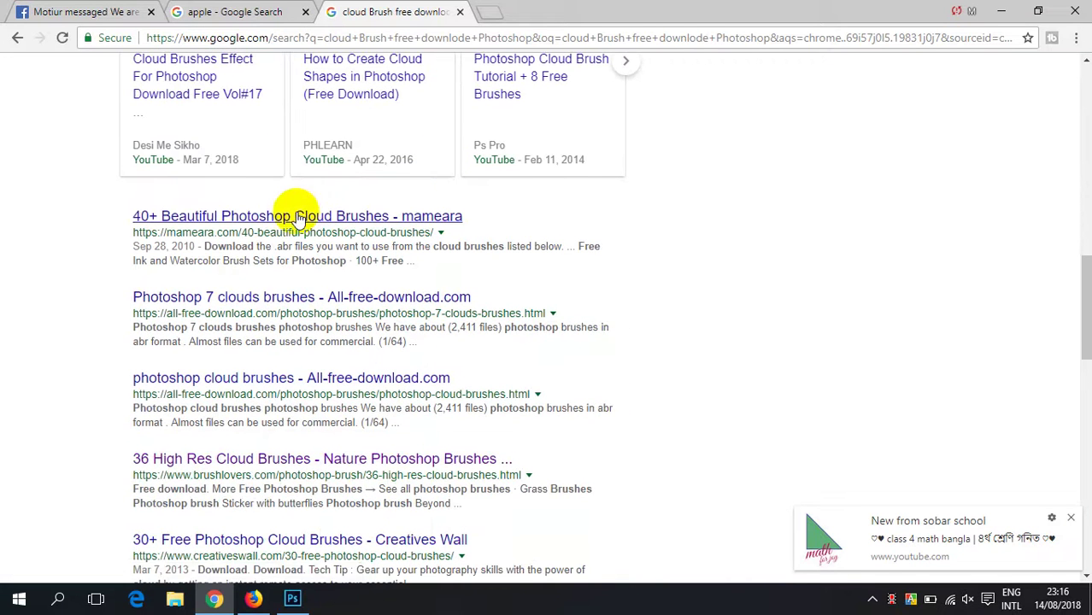
middle_click(213, 301)
middle_click(224, 384)
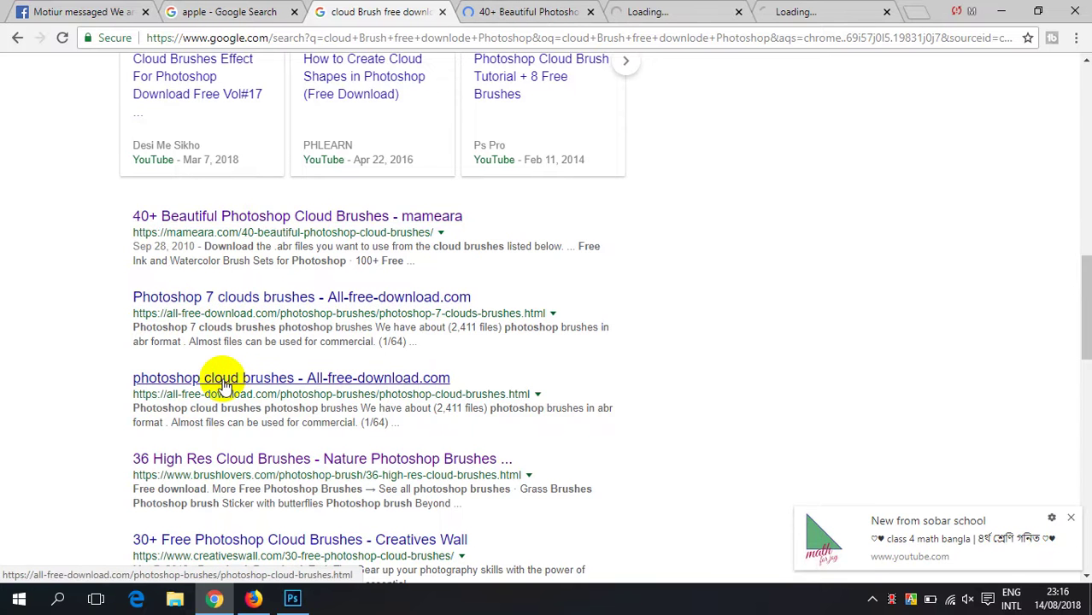
scroll(404, 305, down, 3)
middle_click(235, 304)
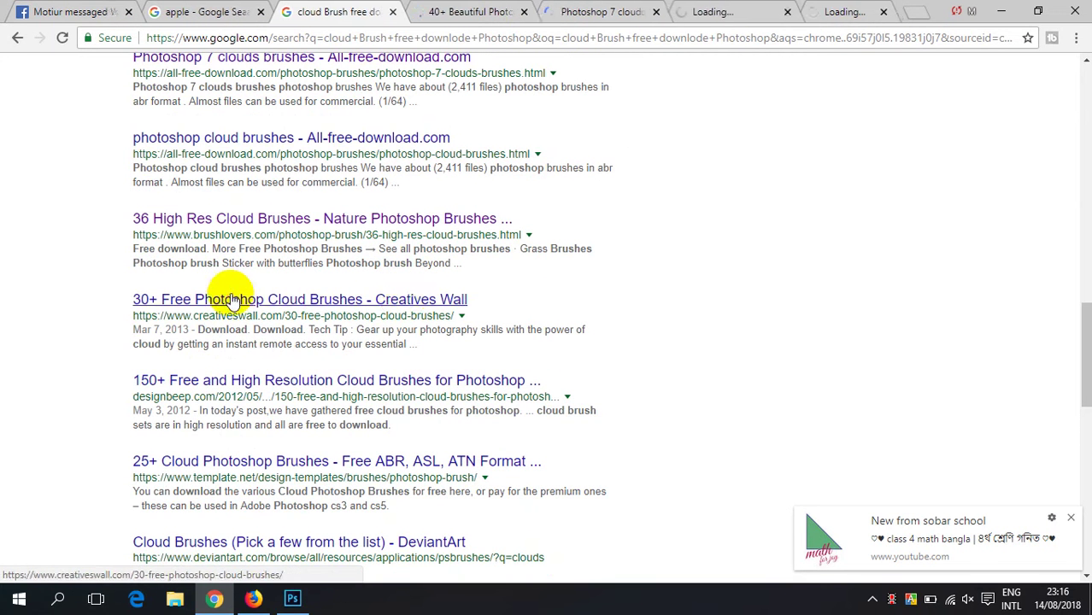
- Look through the installation tips and brush set previews in mameara's 40+ Beautiful Photoshop Cloud Brushes article
click(456, 10)
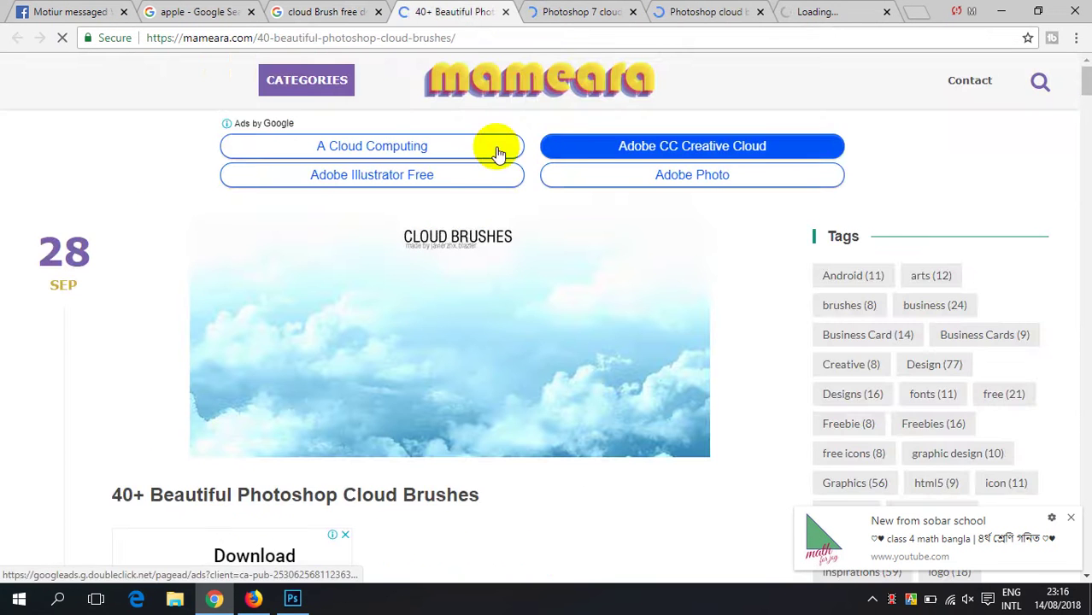
scroll(568, 244, down, 5)
scroll(549, 239, up, 6)
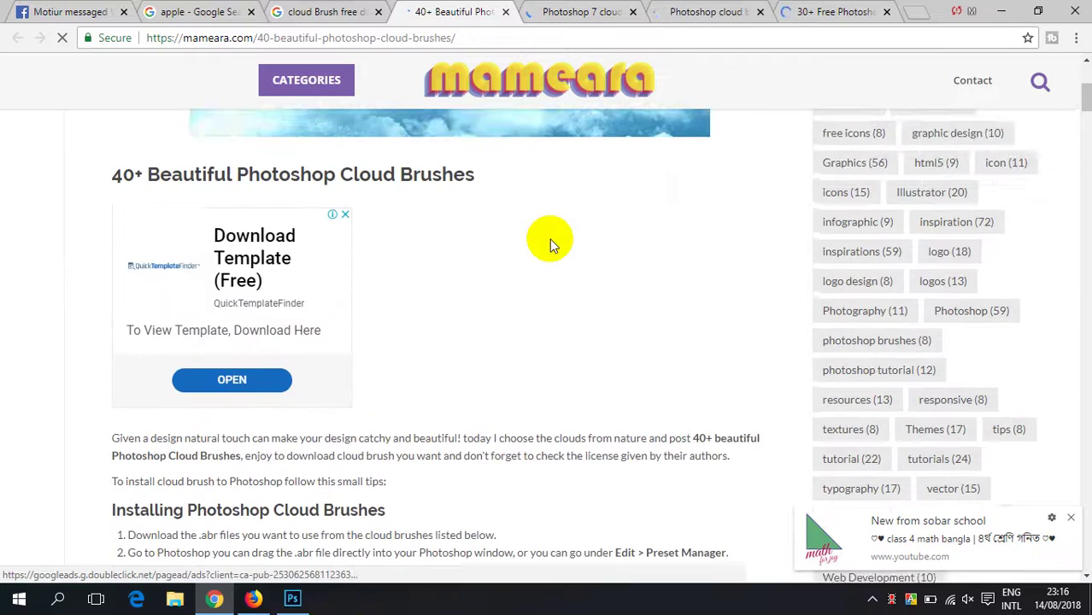
scroll(549, 218, down, 7)
scroll(548, 225, down, 10)
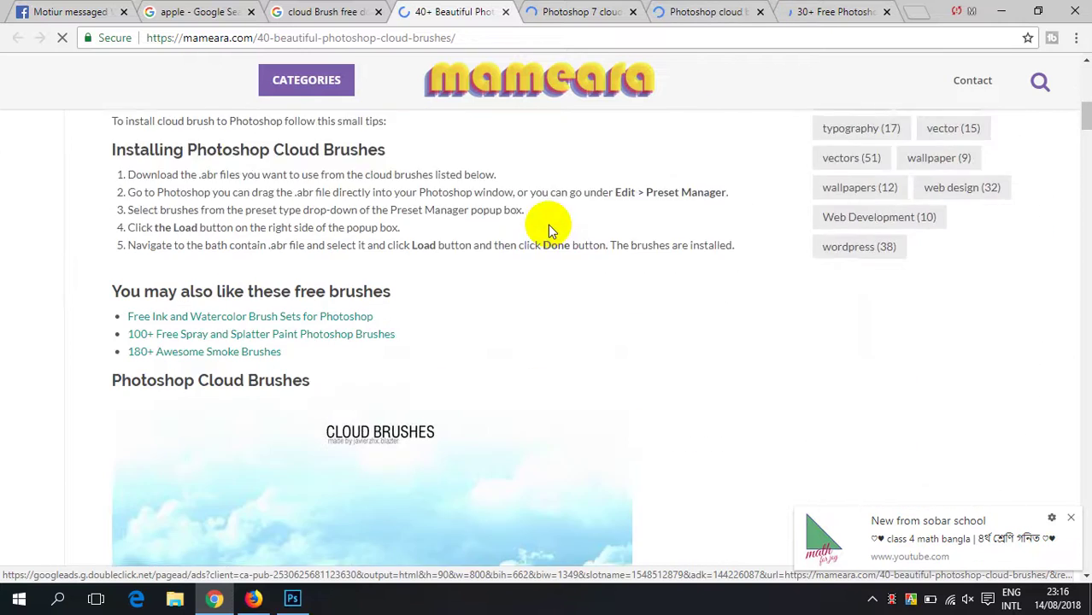
scroll(548, 221, down, 3)
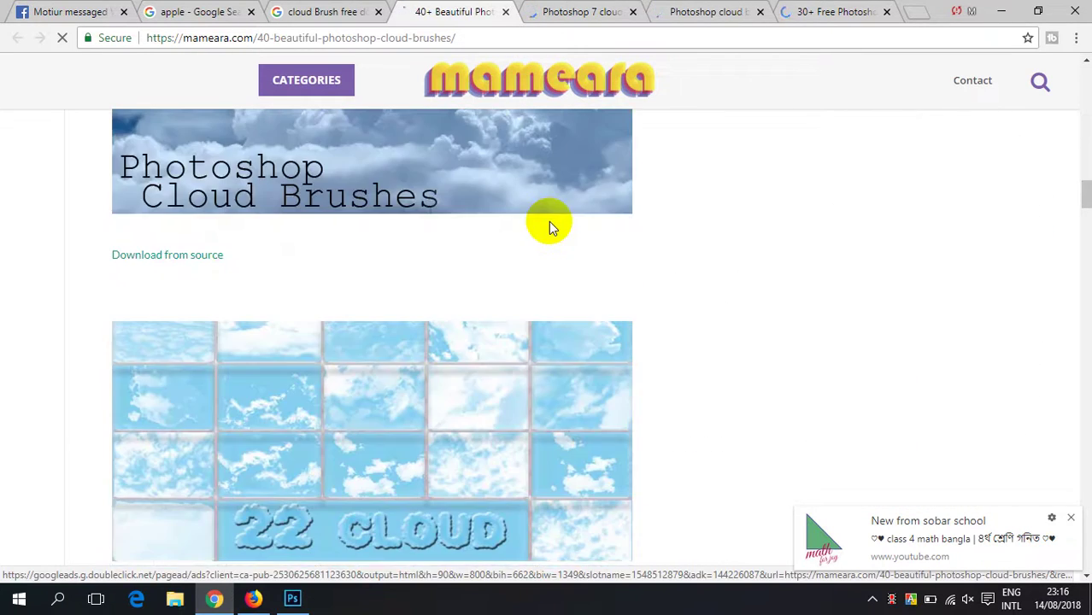
scroll(555, 213, up, 10)
scroll(367, 195, down, 5)
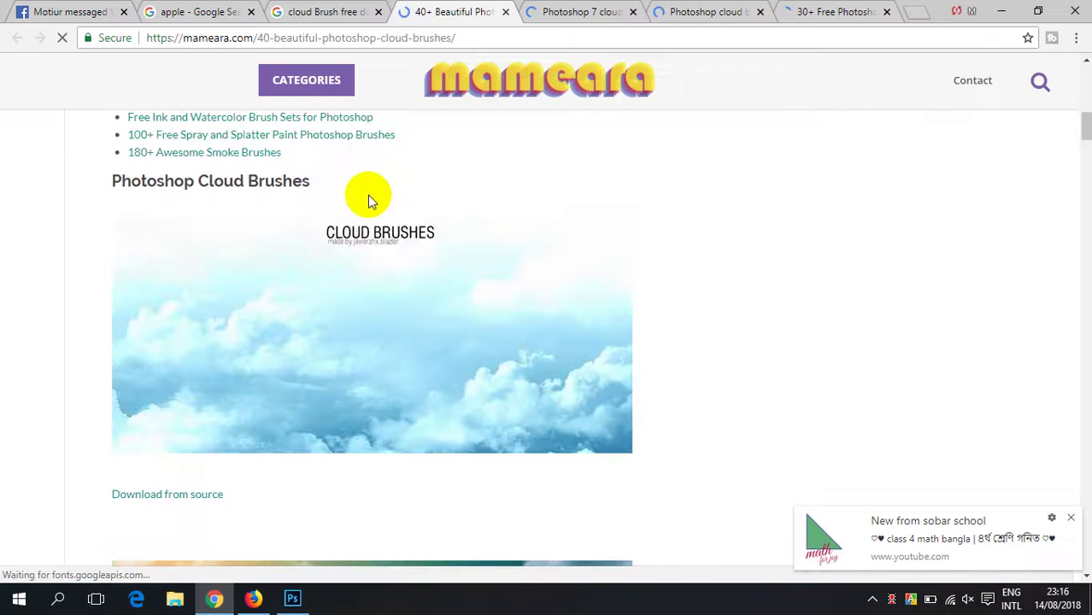
scroll(388, 179, down, 4)
scroll(391, 175, down, 7)
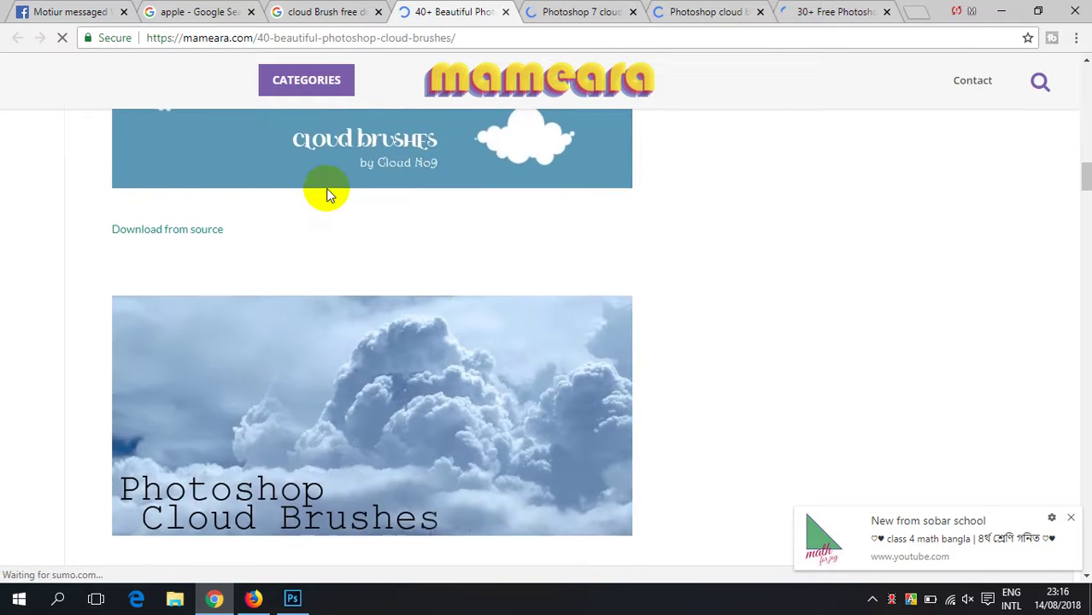
- Open the source download page of the Cloud No9 cloud brushes from the mameara article
scroll(326, 188, up, 2)
click(173, 395)
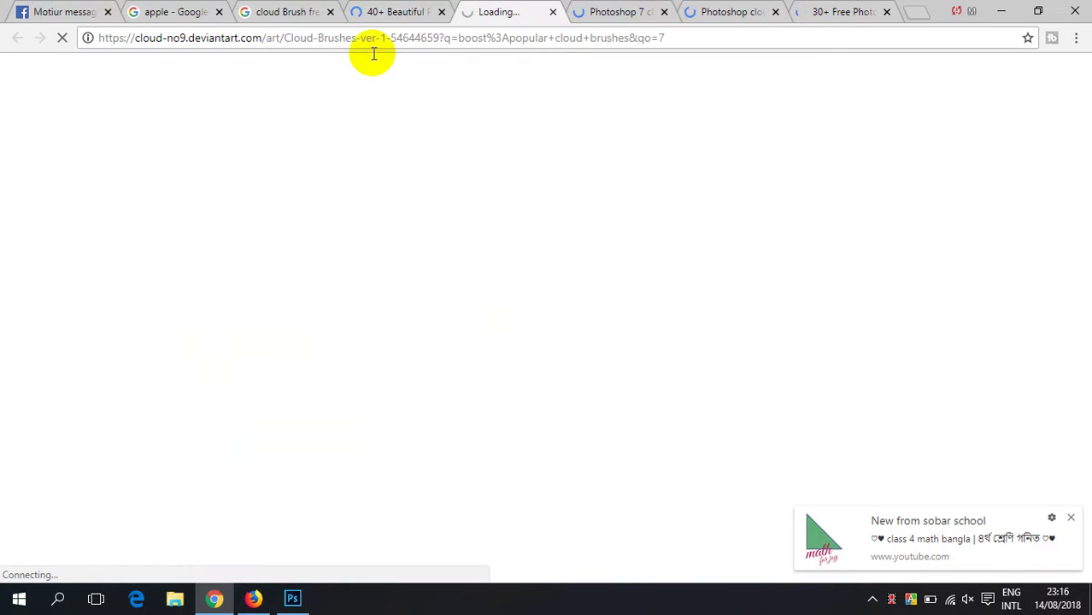
click(388, 10)
scroll(402, 244, up, 10)
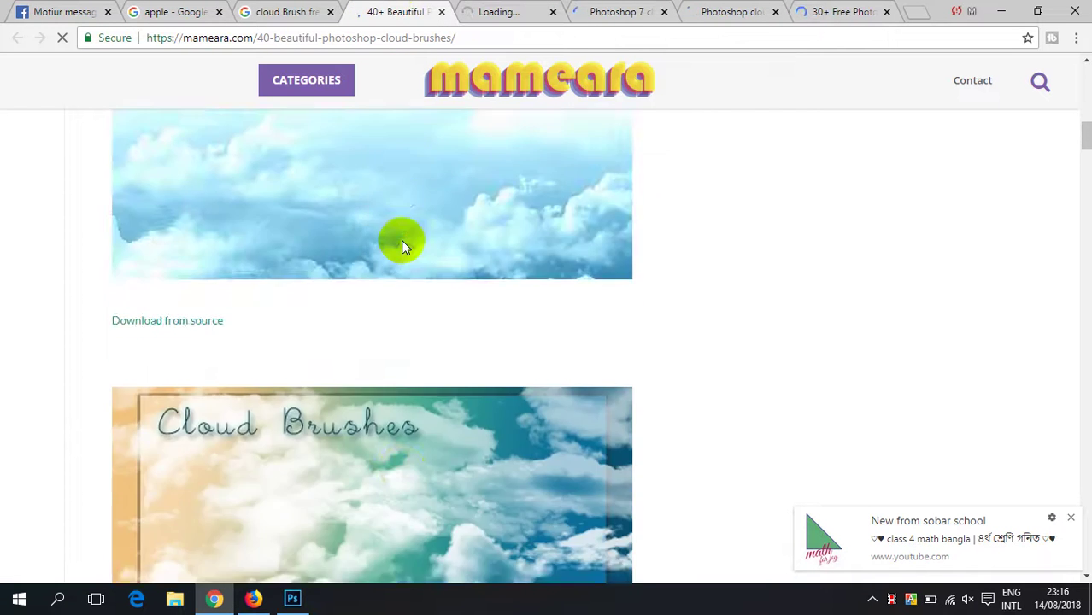
scroll(402, 243, up, 6)
scroll(402, 244, down, 6)
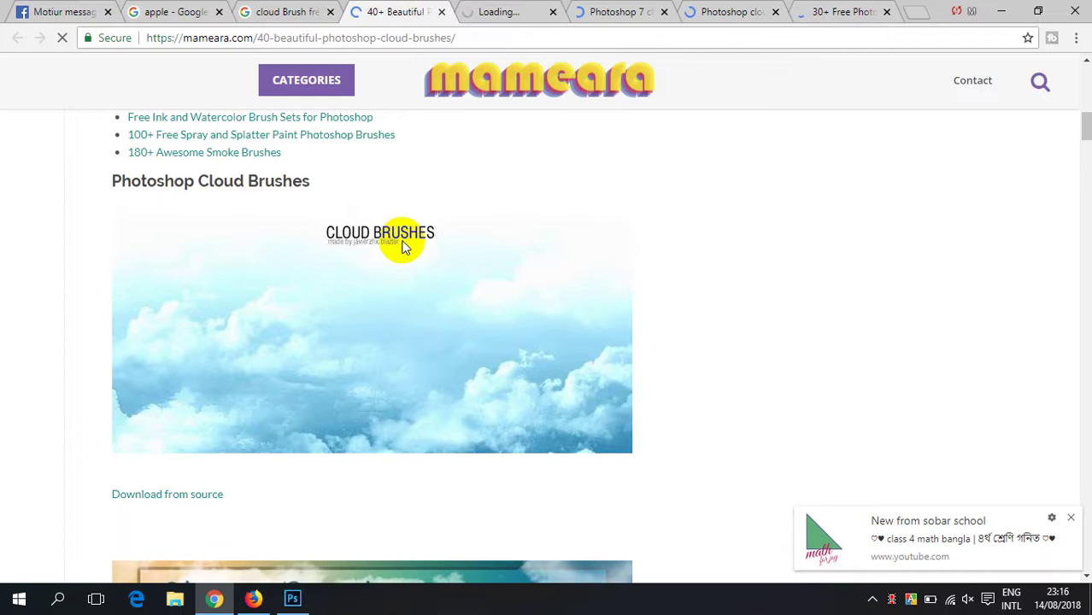
scroll(402, 243, down, 1)
click(521, 12)
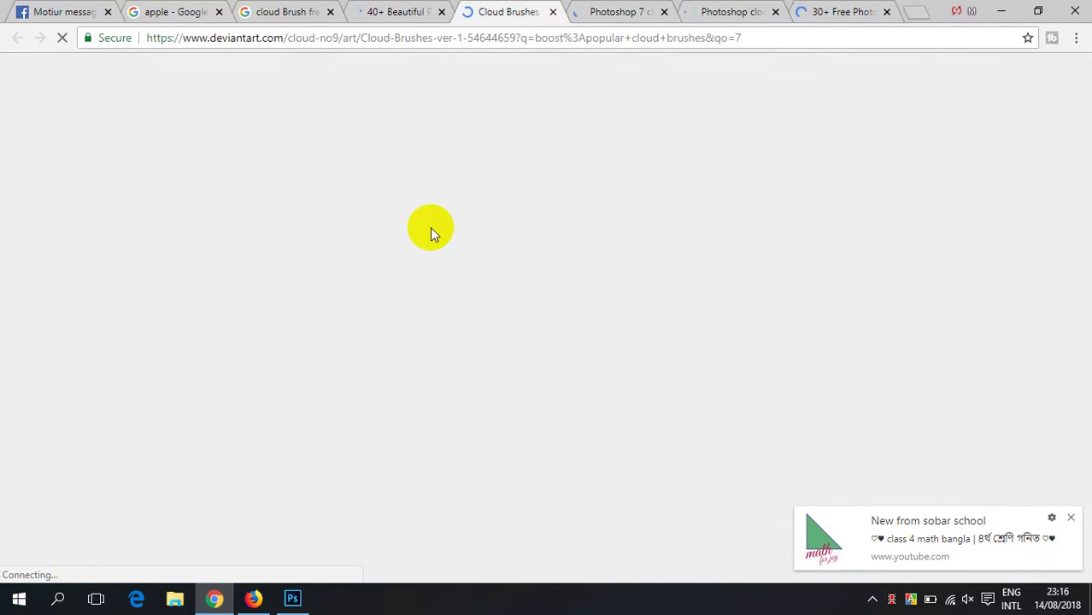
- Dismiss the pop-up notifications covering the DeviantArt page
click(1069, 517)
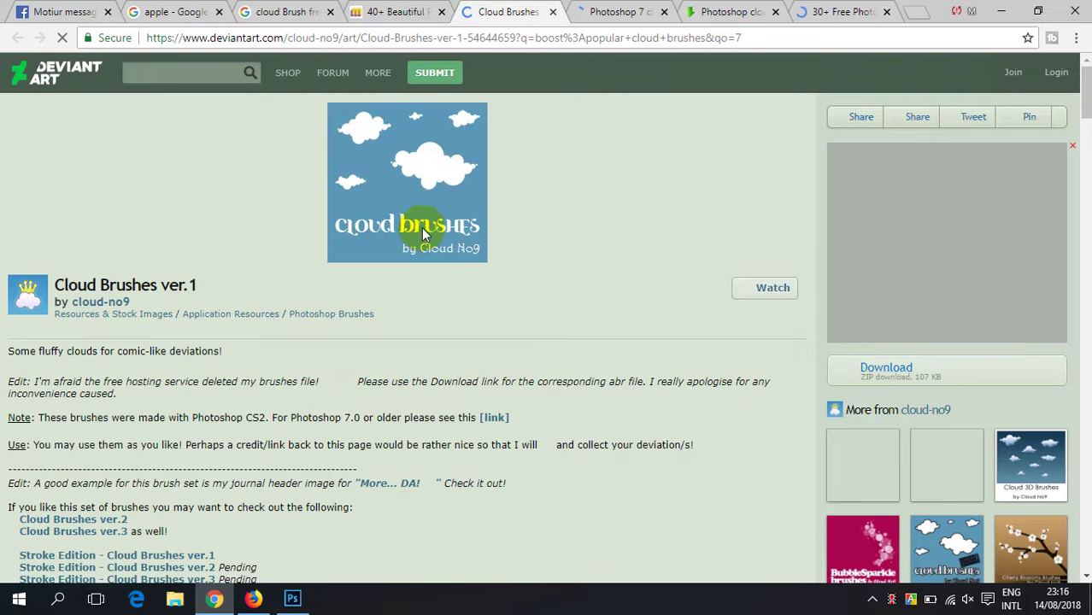
scroll(403, 308, down, 2)
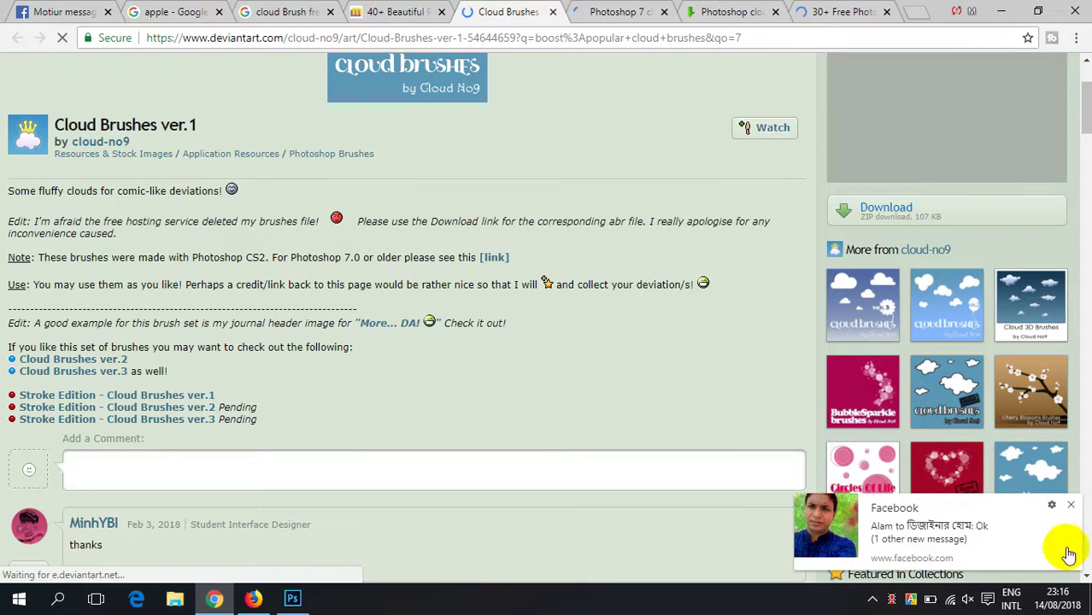
click(1070, 506)
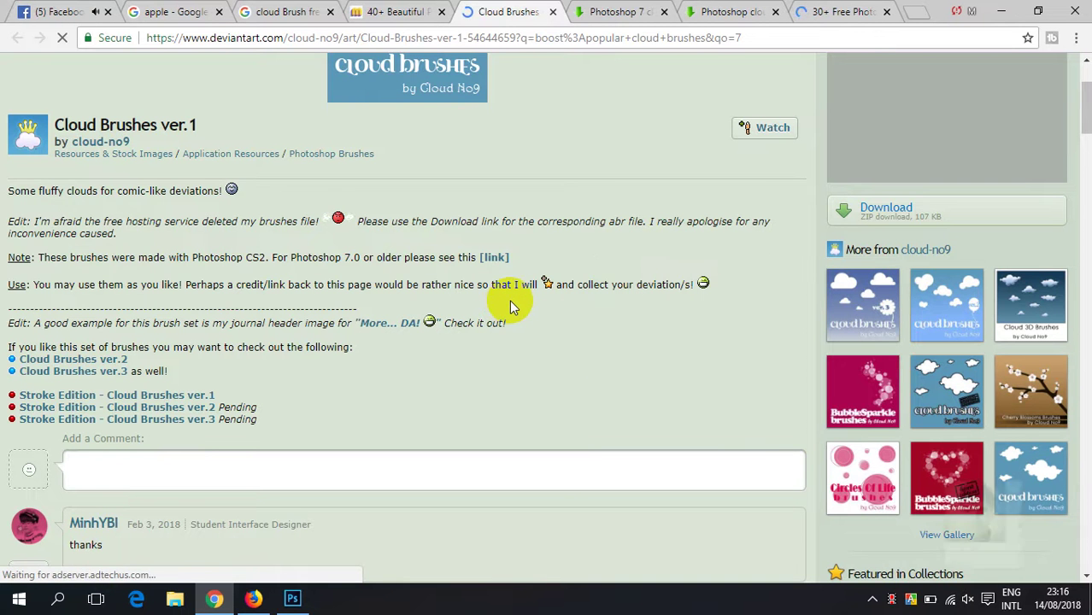
- Examine the description, compatibility notes and comments on DeviantArt's Cloud Brushes ver.1 page
scroll(453, 314, down, 3)
scroll(450, 323, down, 4)
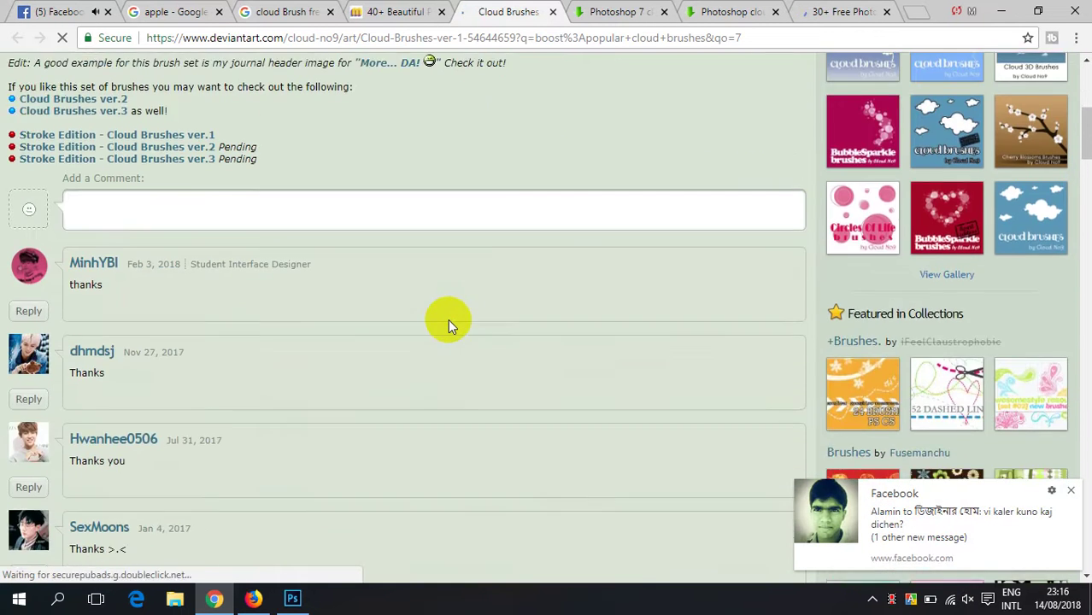
scroll(450, 316, down, 5)
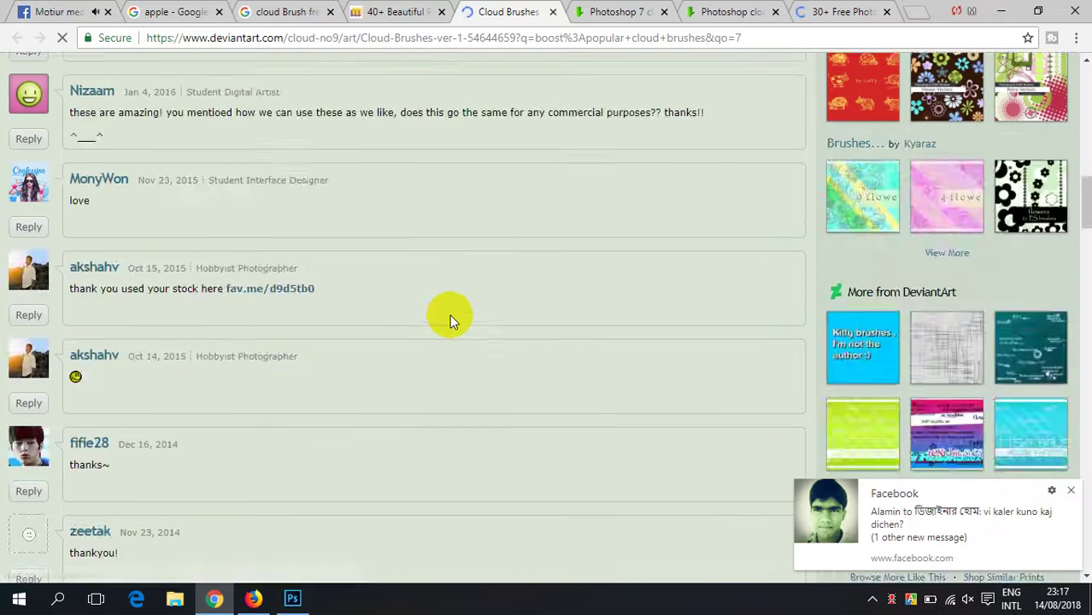
scroll(462, 316, up, 12)
scroll(472, 318, up, 1)
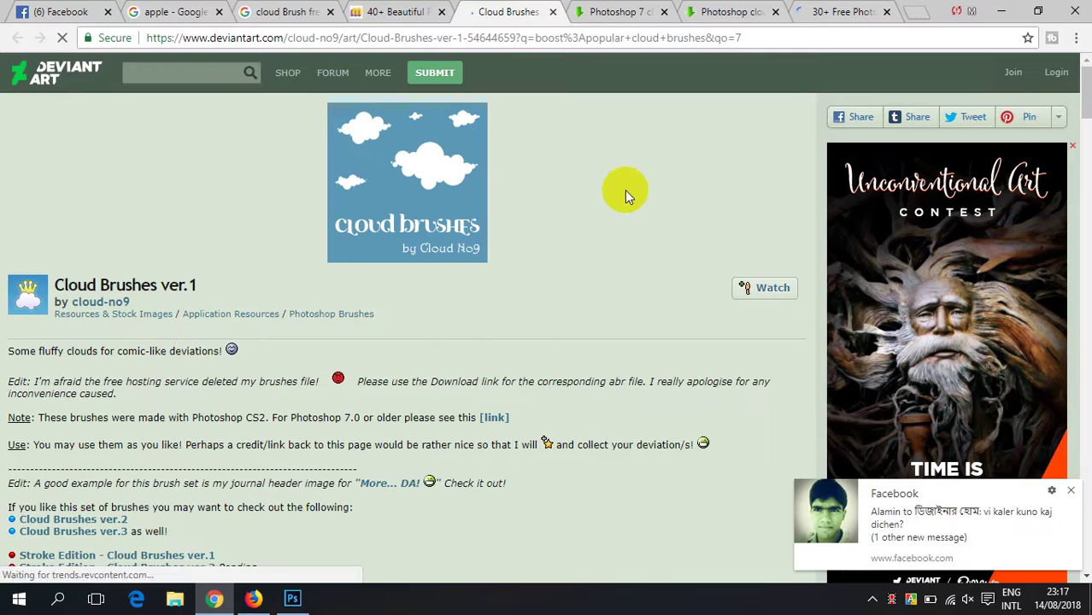
scroll(398, 314, down, 20)
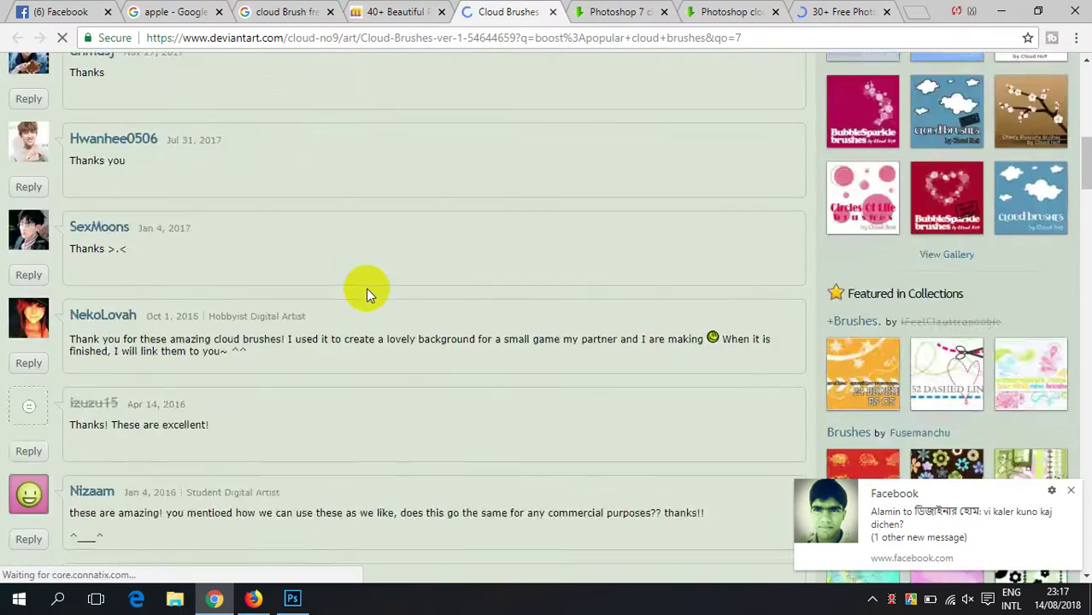
scroll(394, 290, up, 20)
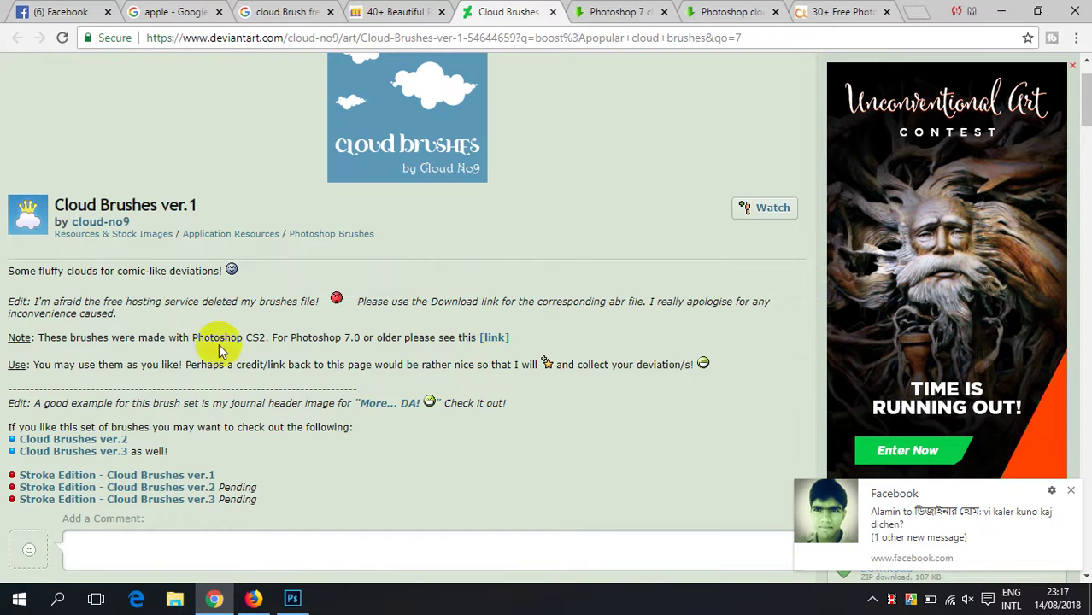
- Dismiss the Facebook notifications and look through more cloud brush previews in the mameara article
click(1072, 491)
click(1072, 476)
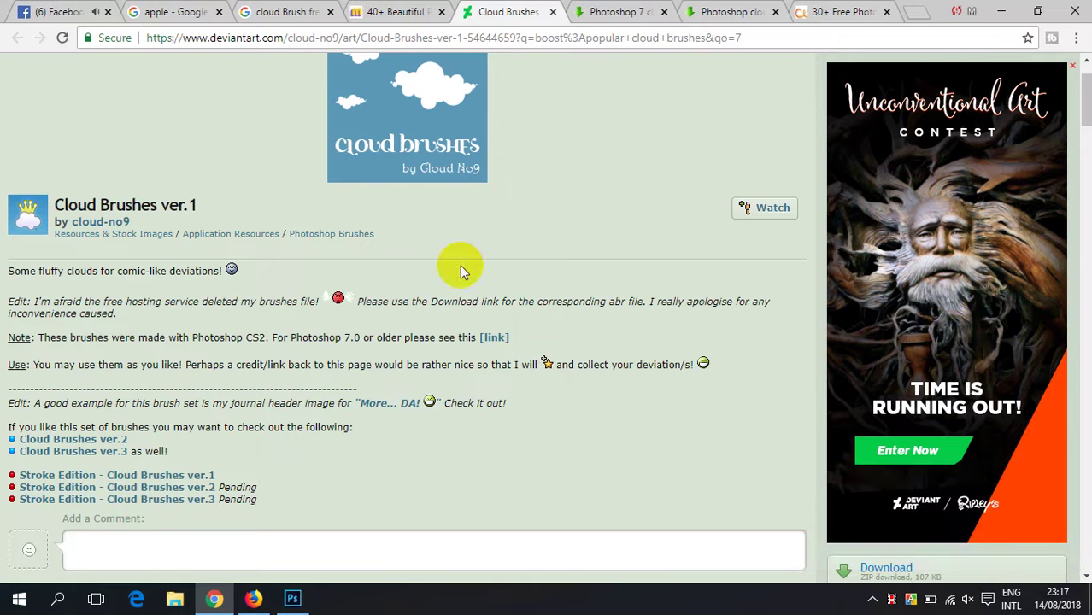
scroll(385, 222, up, 1)
click(376, 10)
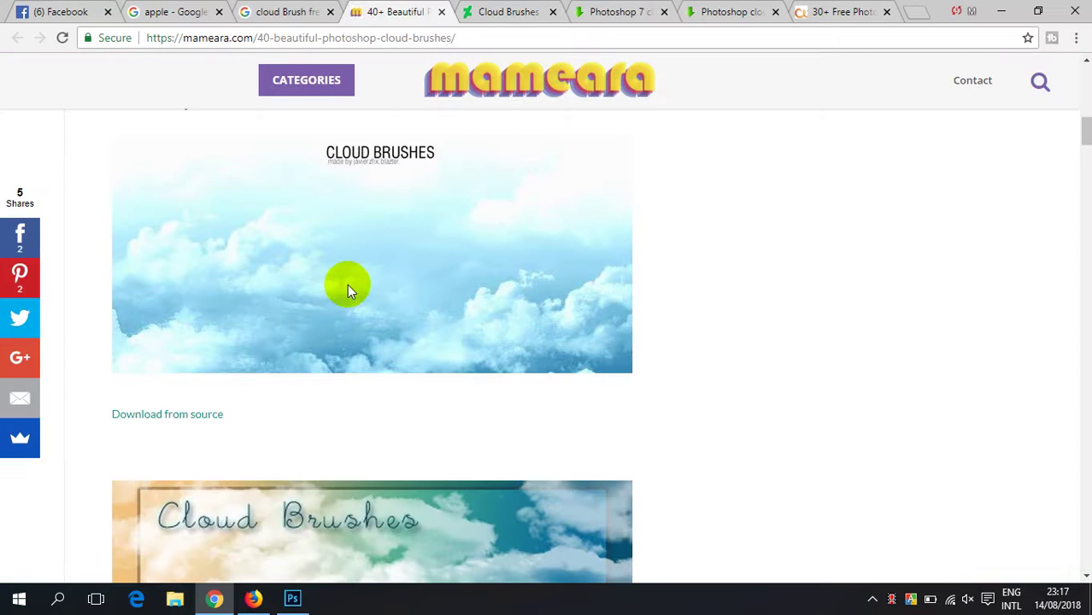
scroll(347, 283, down, 10)
scroll(347, 278, down, 5)
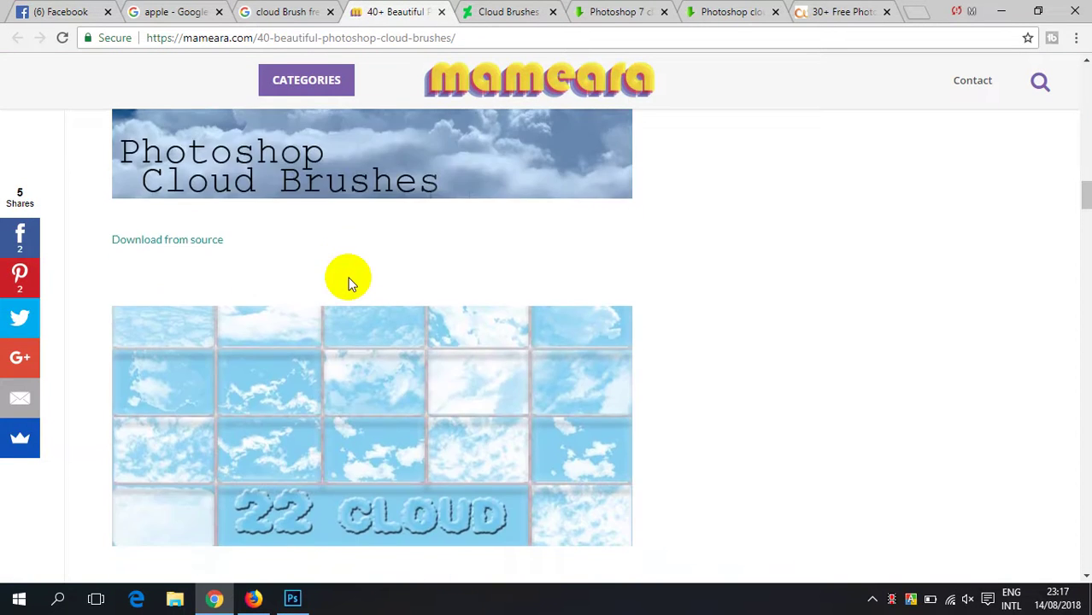
- Switch to Creatives Wall's 30+ Free Photoshop Cloud Brushes article and look over its introduction and brush previews
click(506, 11)
click(608, 12)
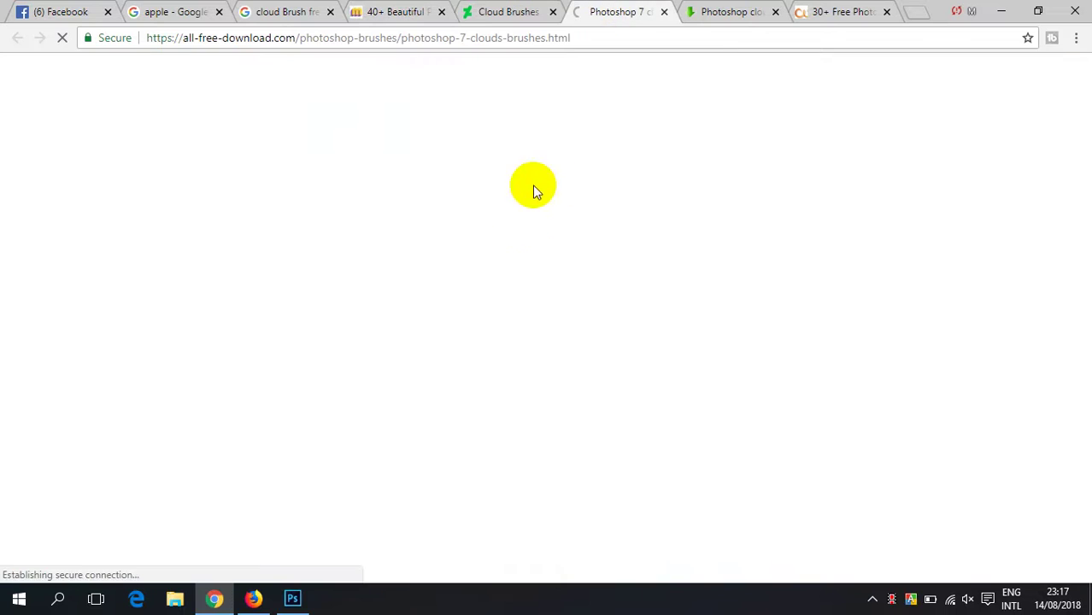
click(720, 10)
click(820, 12)
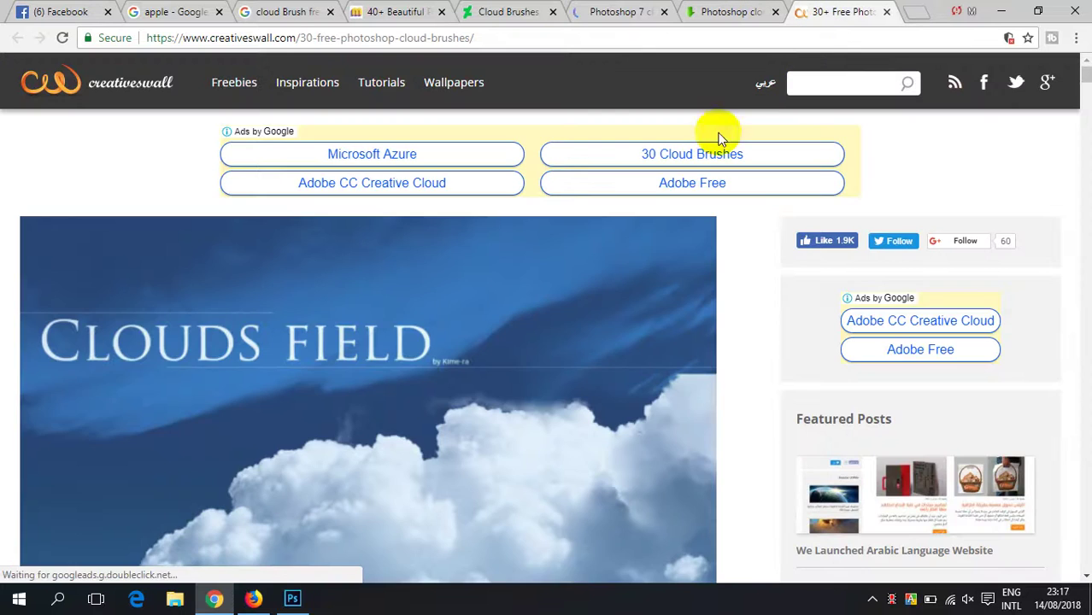
scroll(598, 256, down, 2)
scroll(557, 276, down, 2)
scroll(553, 270, up, 4)
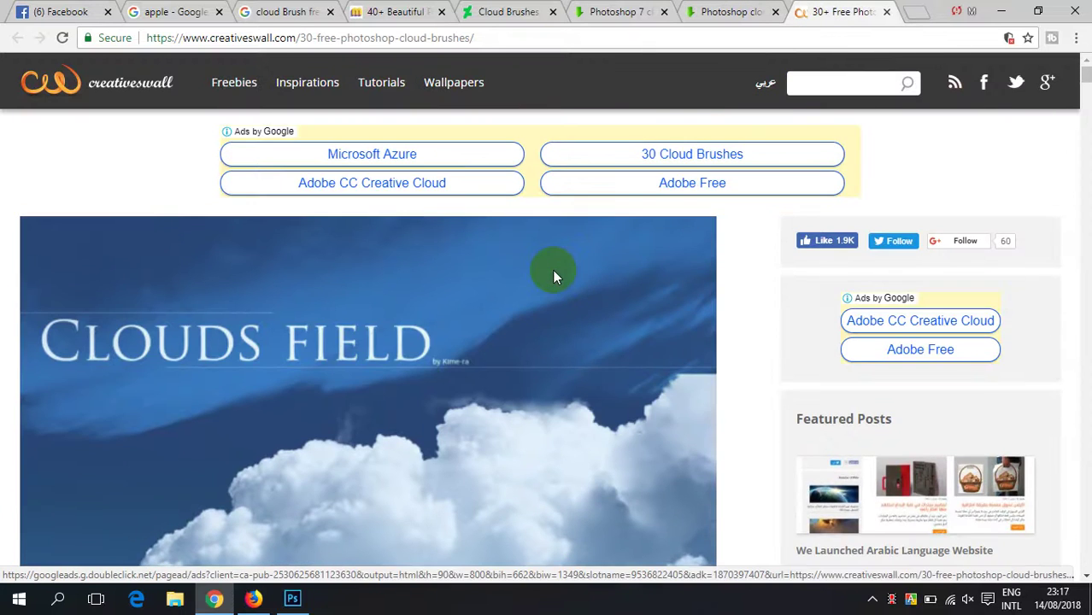
scroll(491, 271, down, 1)
scroll(468, 260, up, 5)
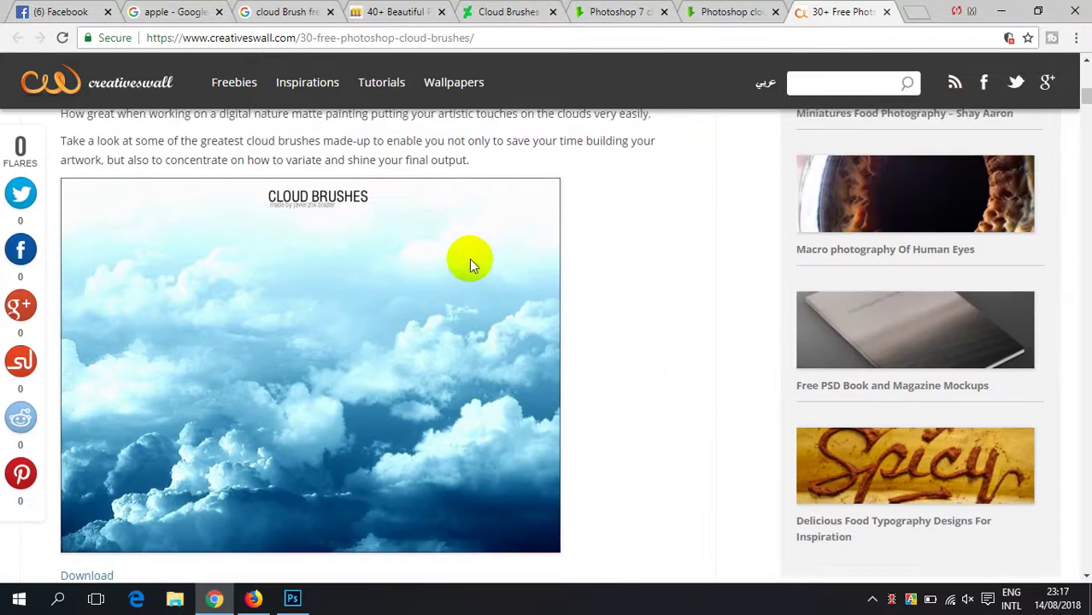
- Open the download page of the first Cloud Brushes set in the Creatives Wall article
scroll(470, 254, down, 9)
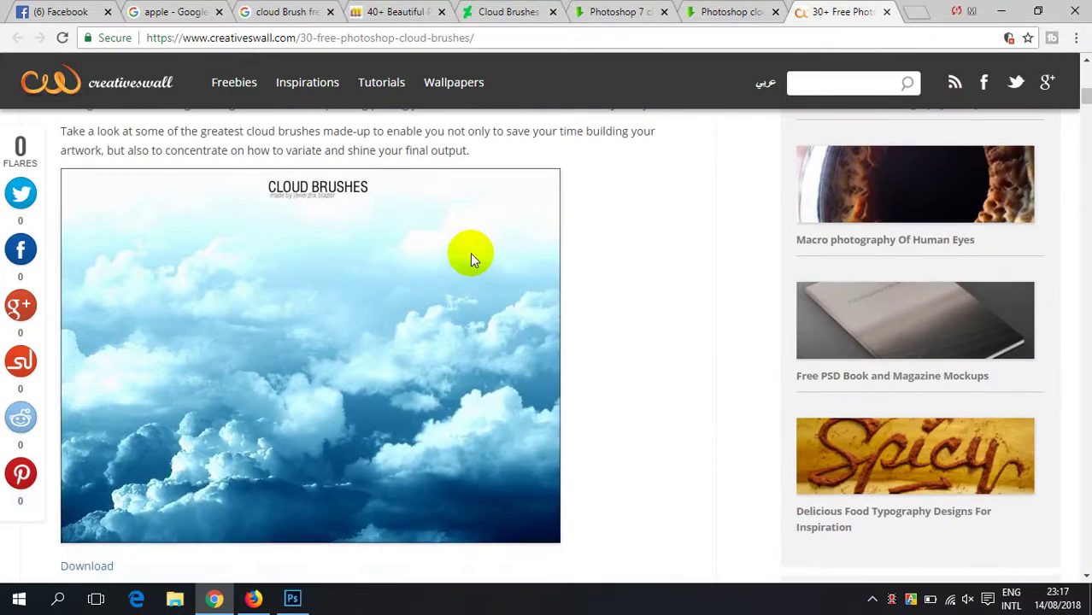
scroll(455, 249, up, 4)
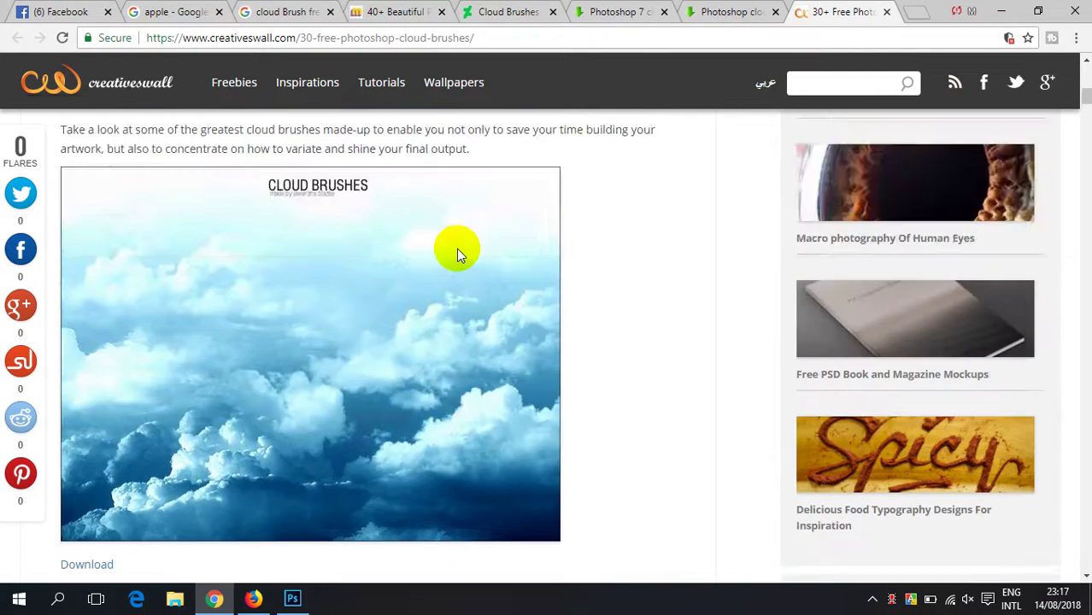
scroll(455, 248, down, 8)
scroll(421, 254, up, 5)
click(86, 324)
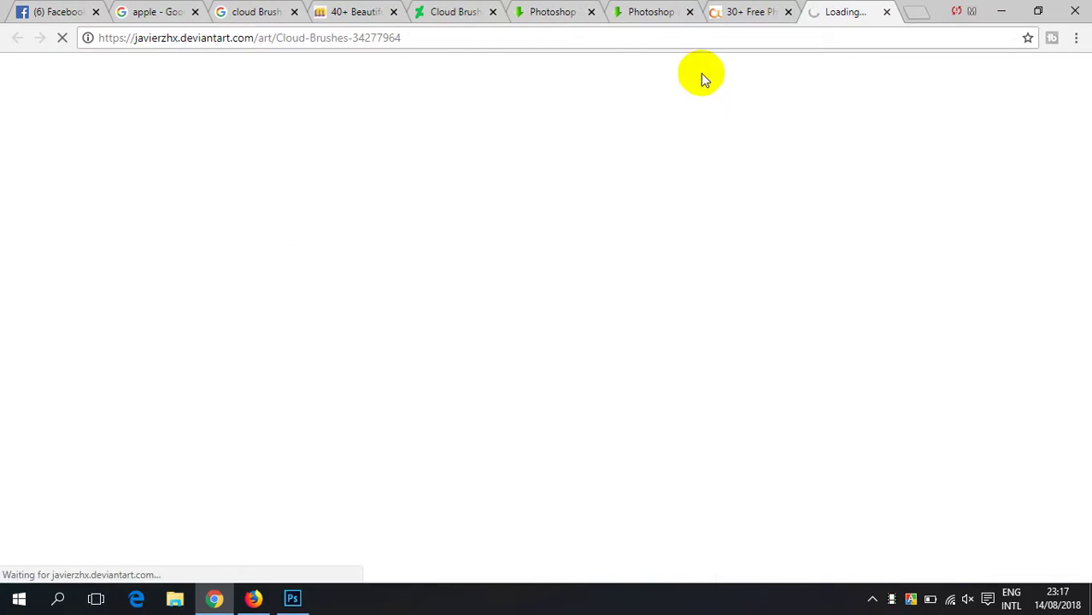
- Look through All-free-download's photoshop cloud brushes results and close that page
click(639, 12)
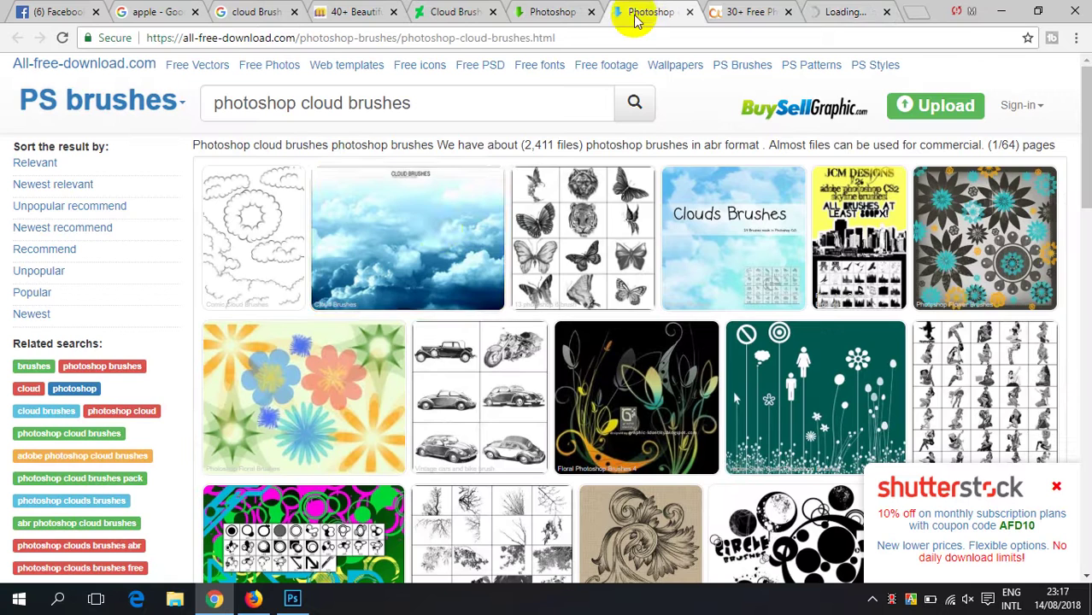
scroll(444, 233, down, 10)
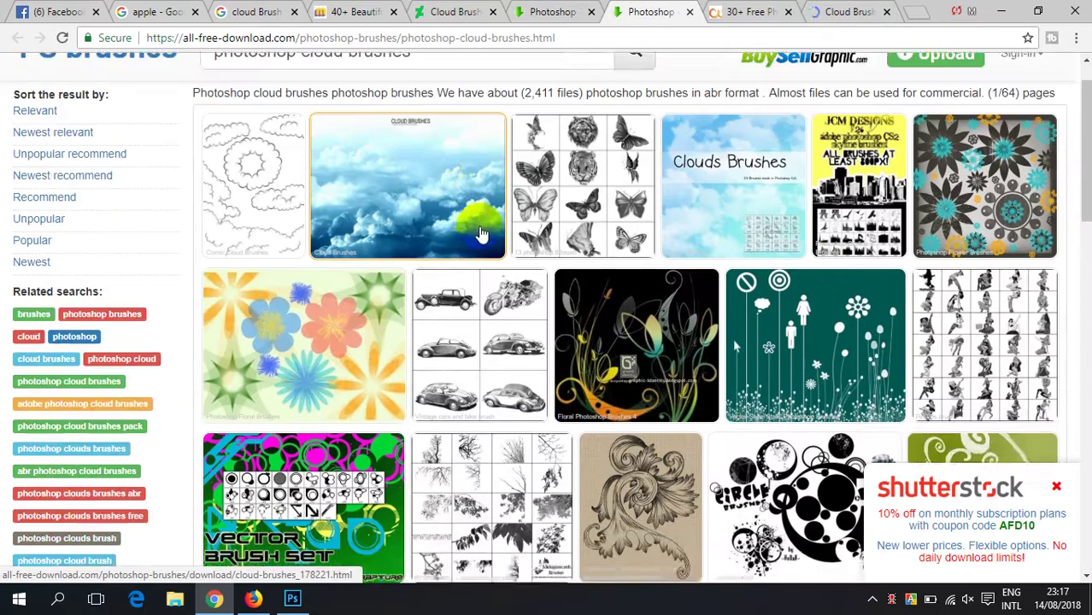
scroll(481, 233, down, 5)
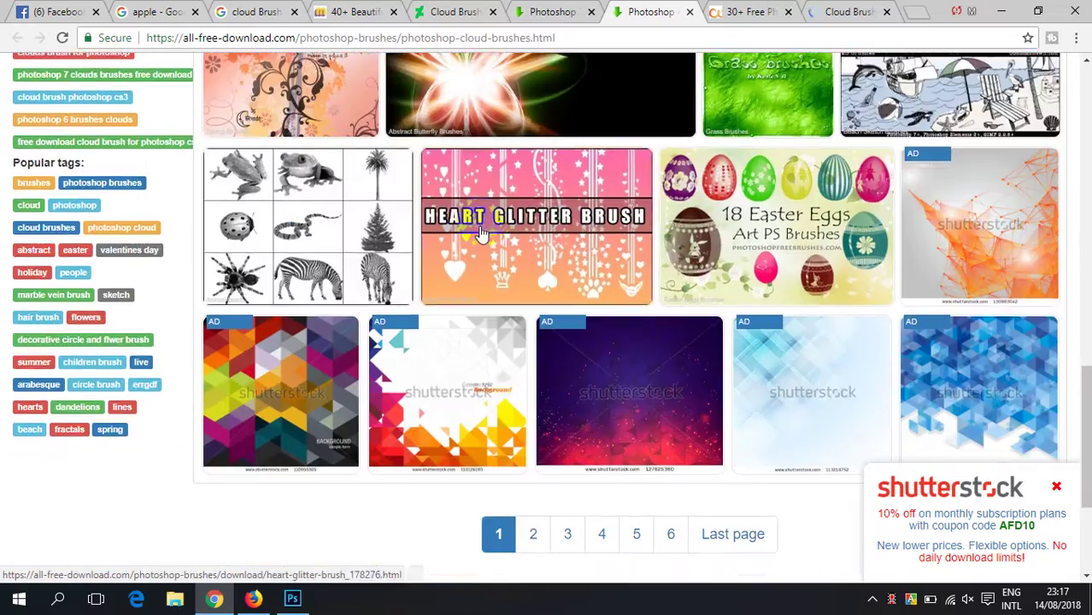
scroll(495, 229, up, 15)
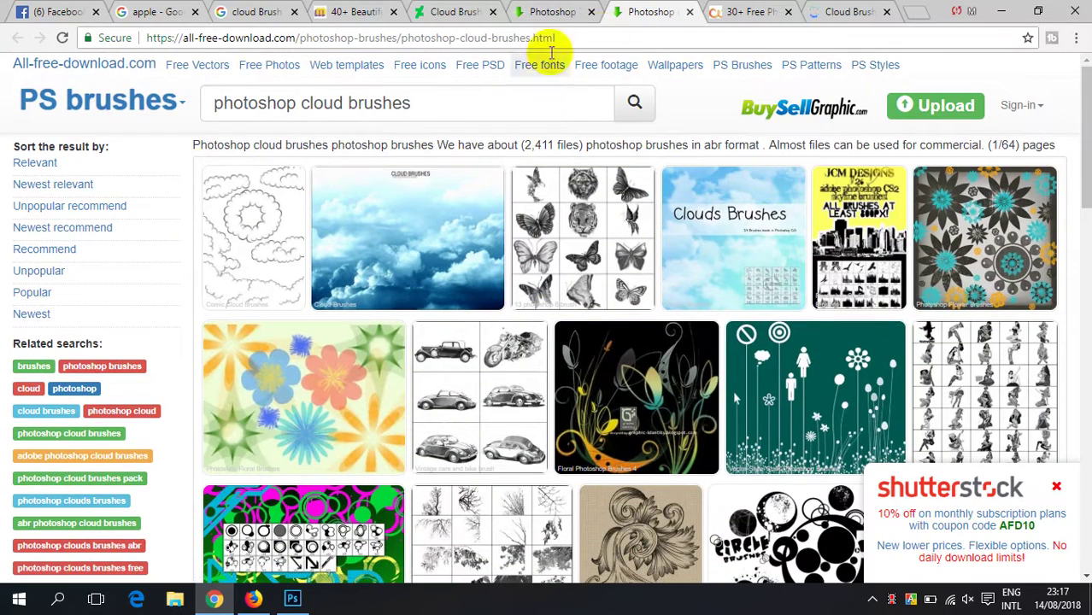
click(689, 12)
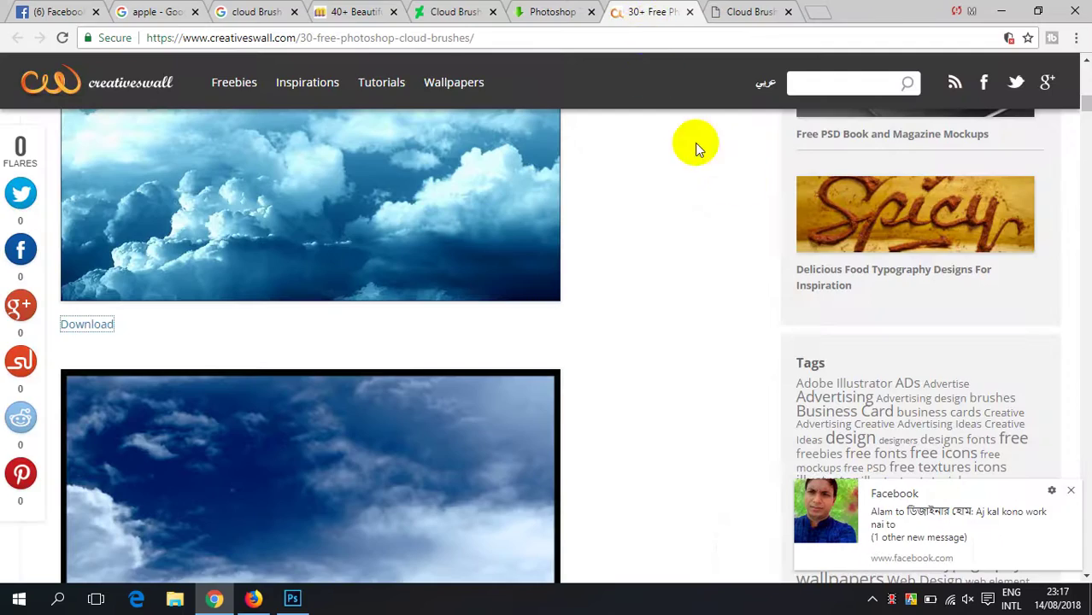
- Examine the preview, description and download option on DeviantArt's newly opened Cloud Brushes page
click(837, 12)
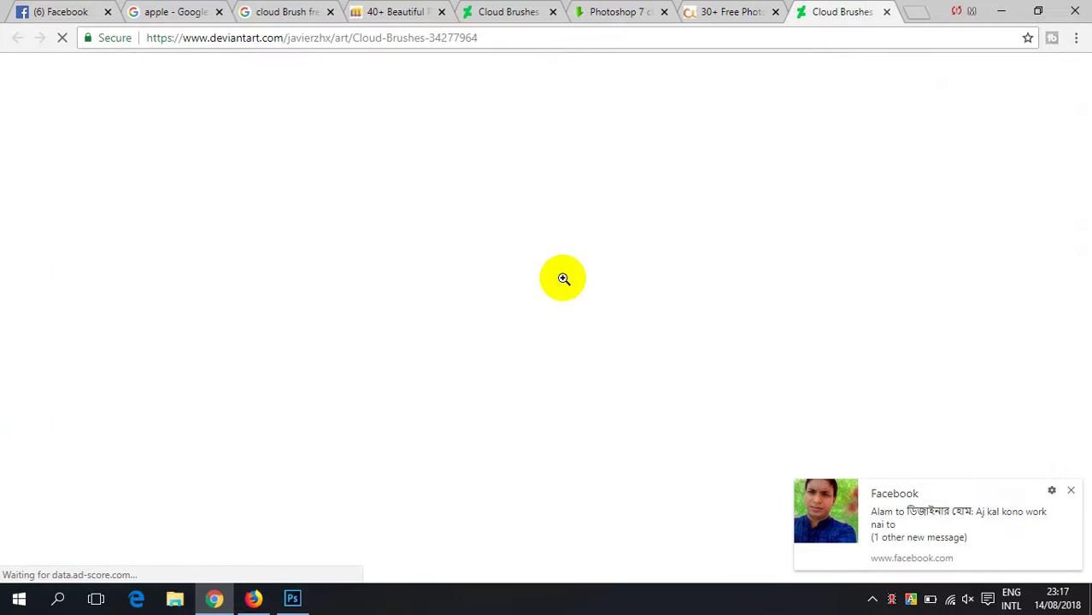
scroll(551, 239, down, 4)
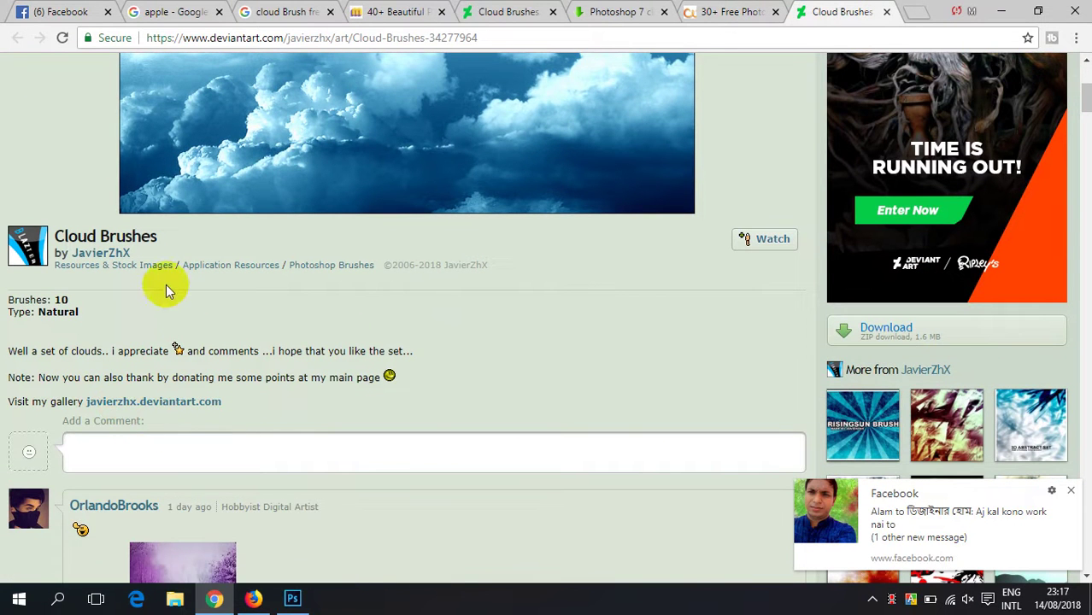
scroll(564, 296, down, 5)
scroll(568, 299, up, 6)
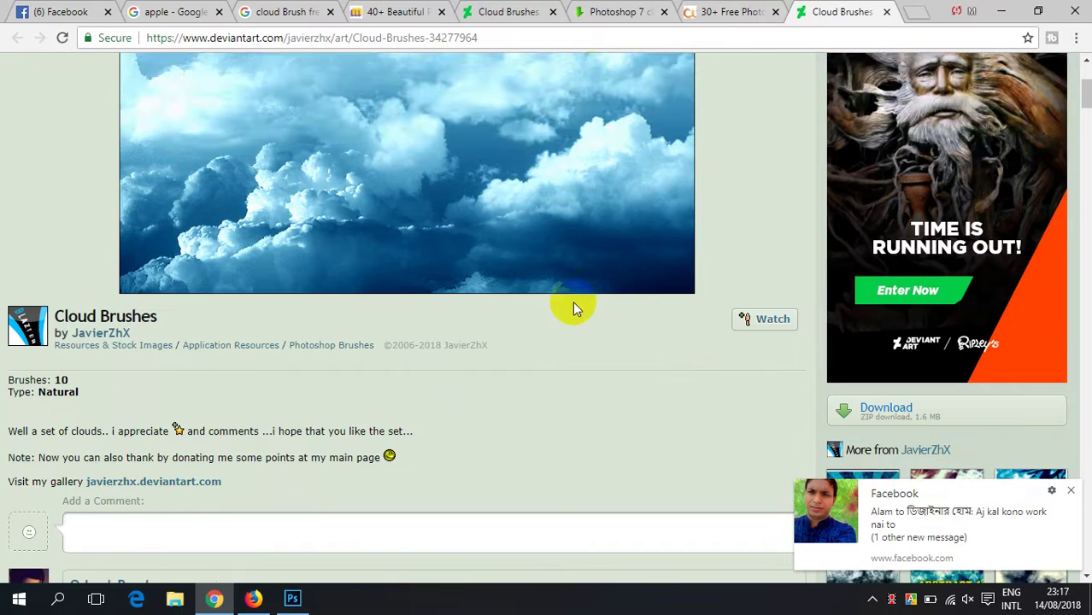
- Close the Creatives Wall, DeviantArt and All-free-download pages, keeping the mameara article open
click(750, 14)
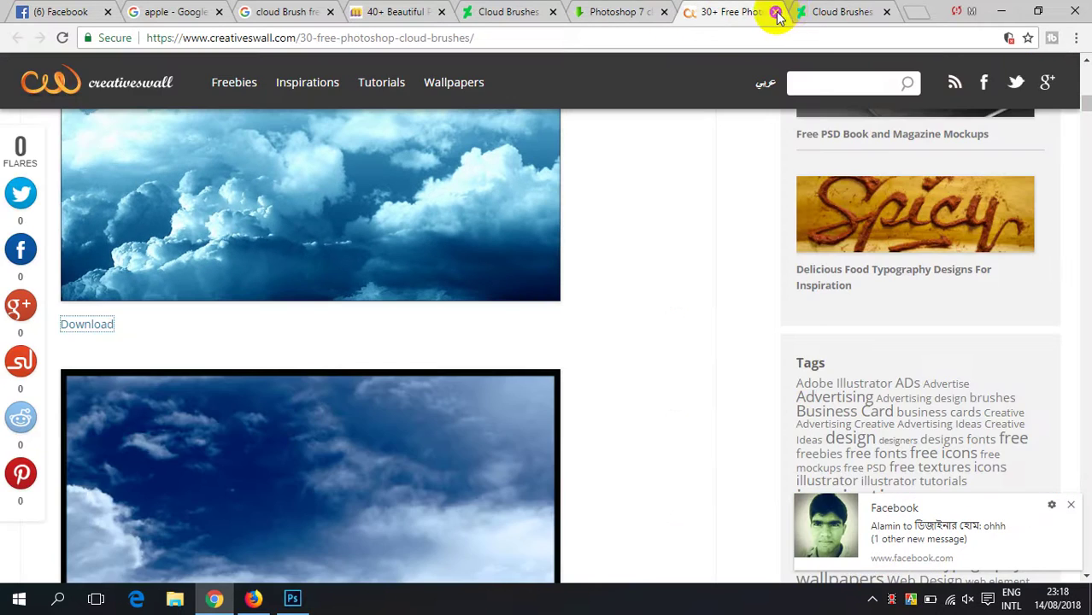
click(776, 14)
click(775, 13)
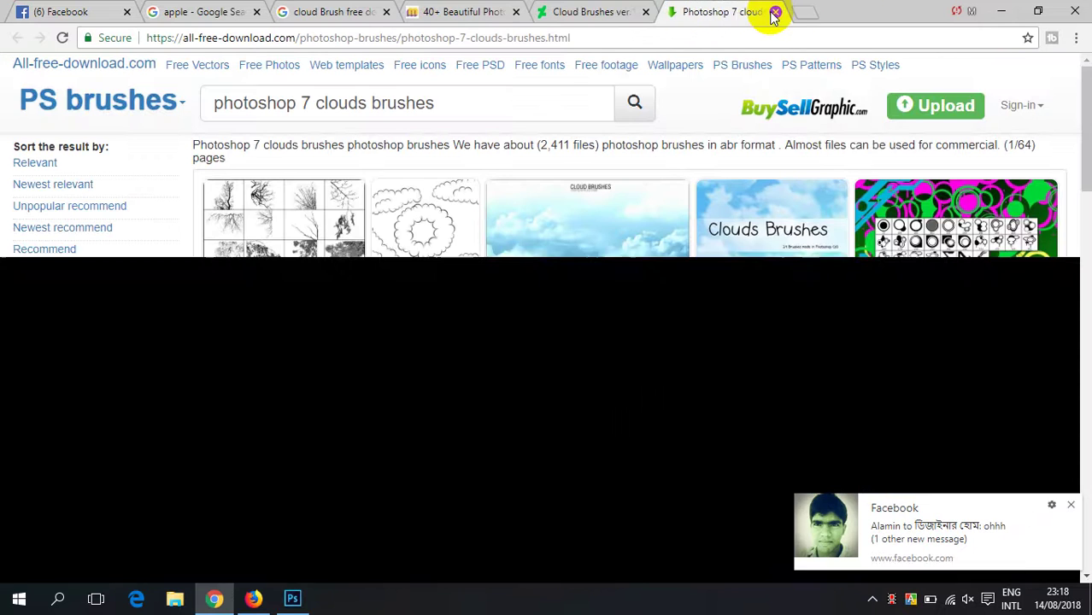
click(775, 14)
click(768, 12)
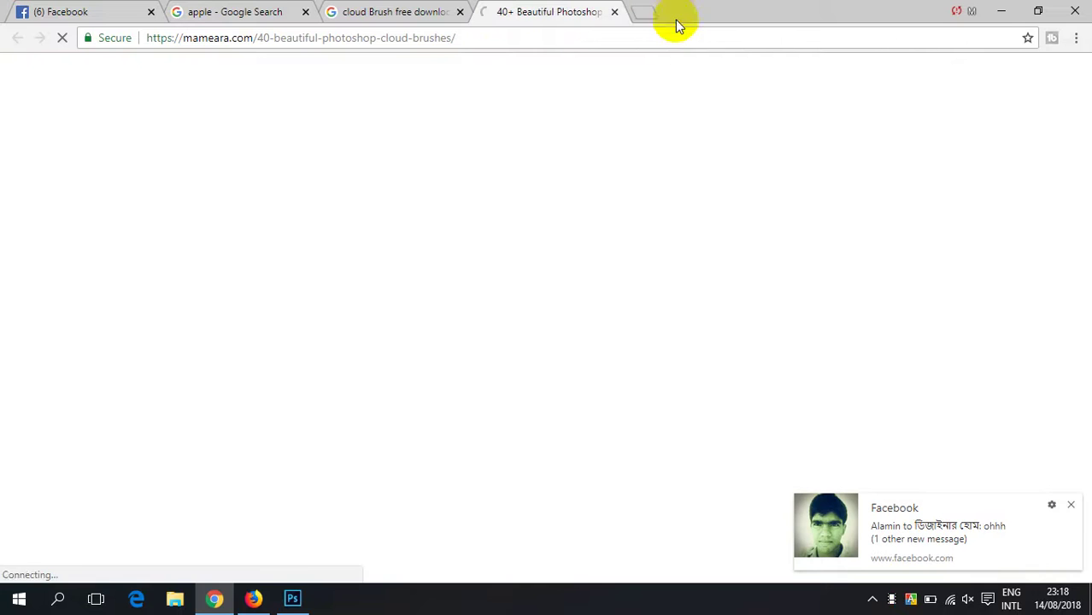
- Open PHLEARN's Free Photoshop Brush: Clouds page from the Google results for cloud brush downloads
click(381, 15)
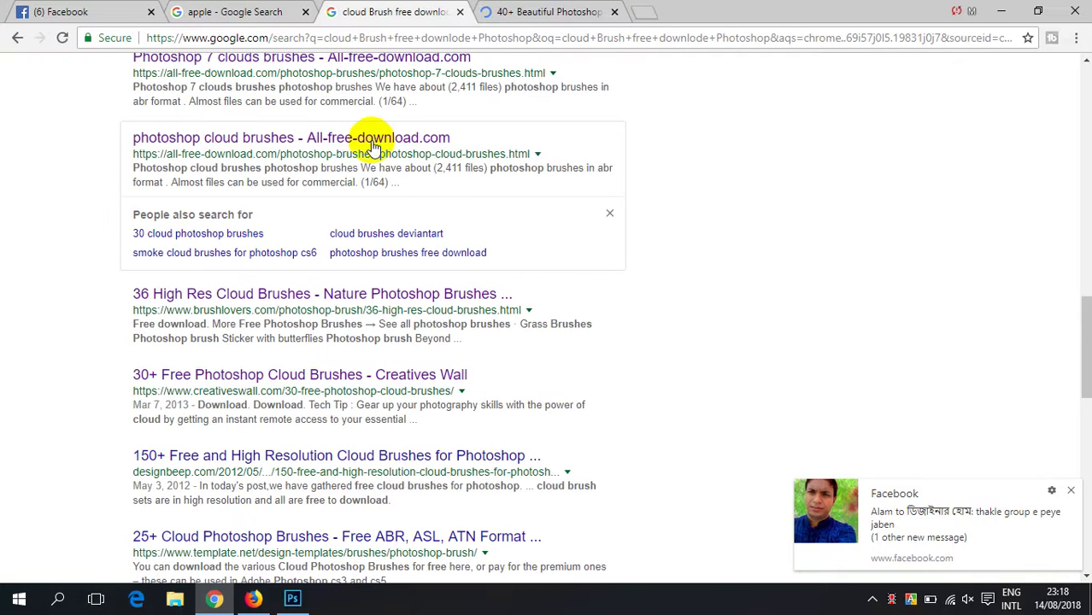
scroll(459, 235, down, 5)
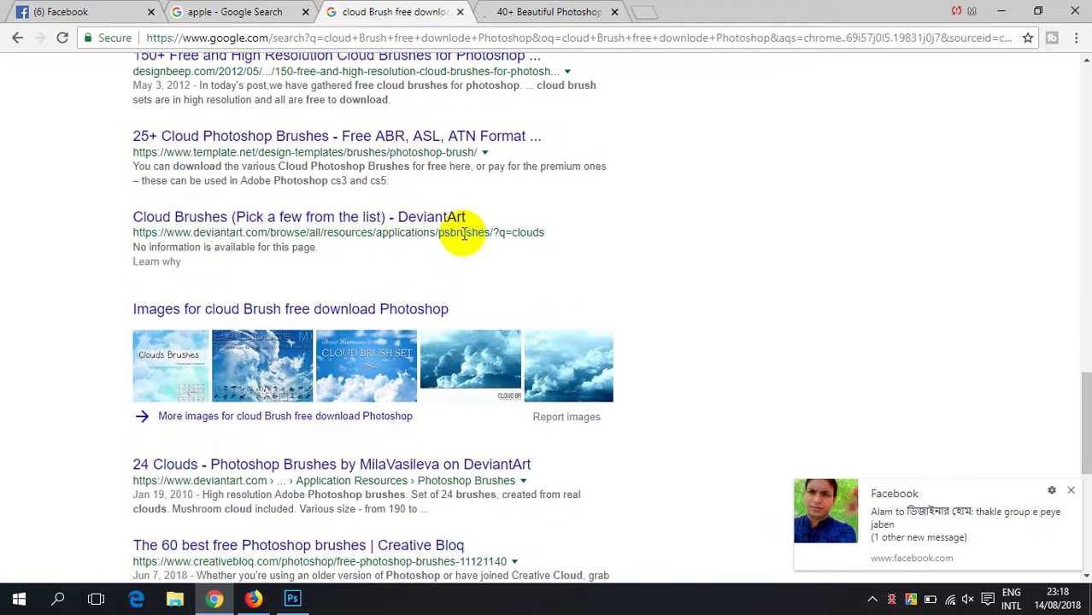
scroll(457, 232, down, 3)
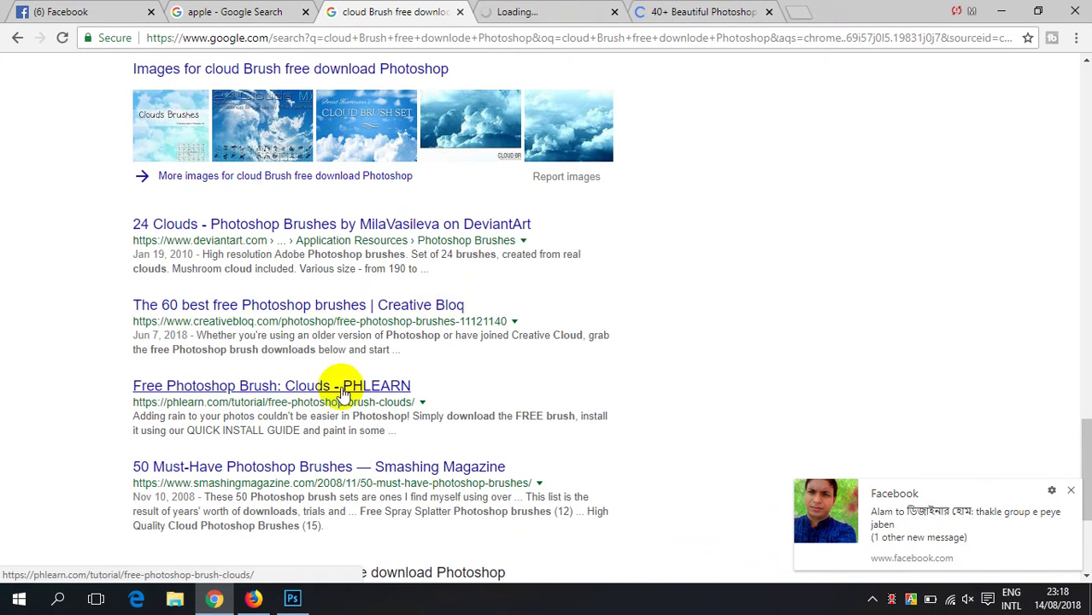
scroll(530, 298, down, 3)
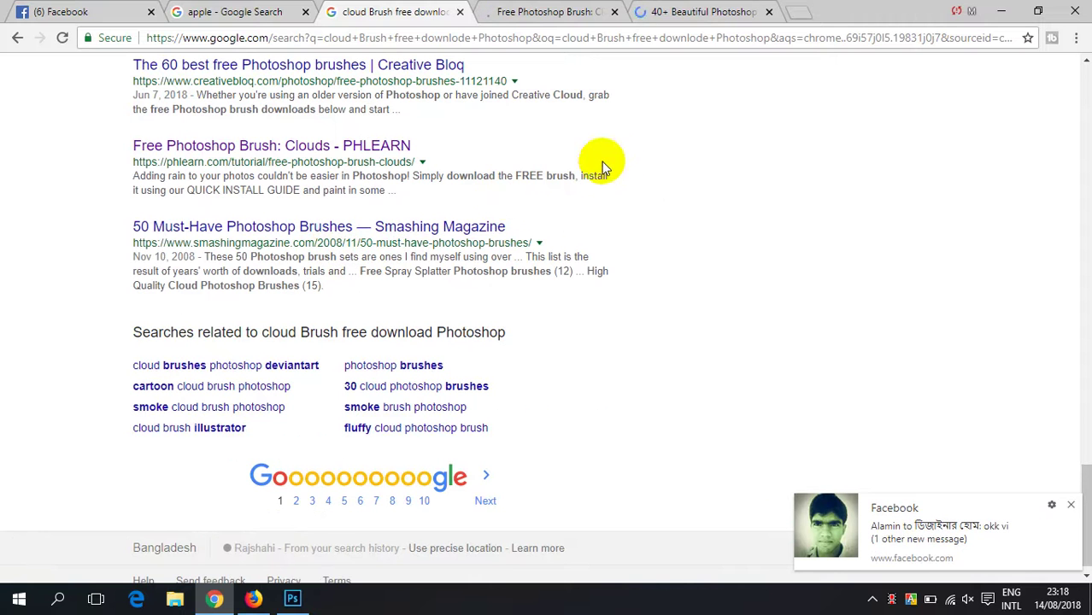
click(531, 9)
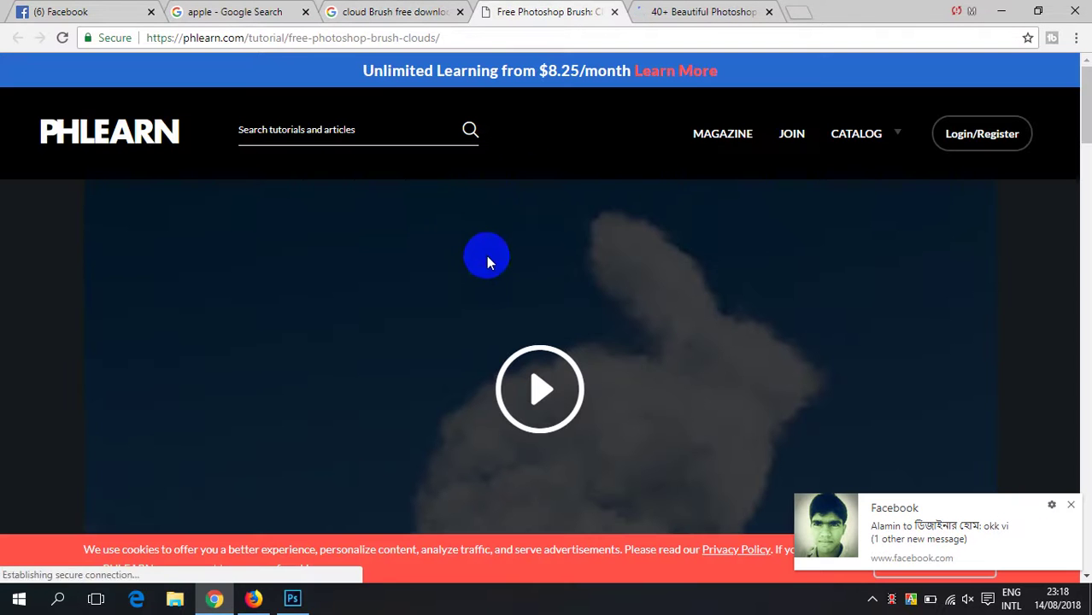
- Review the PHLEARN cloud brush details and try to download the brush
scroll(612, 224, down, 2)
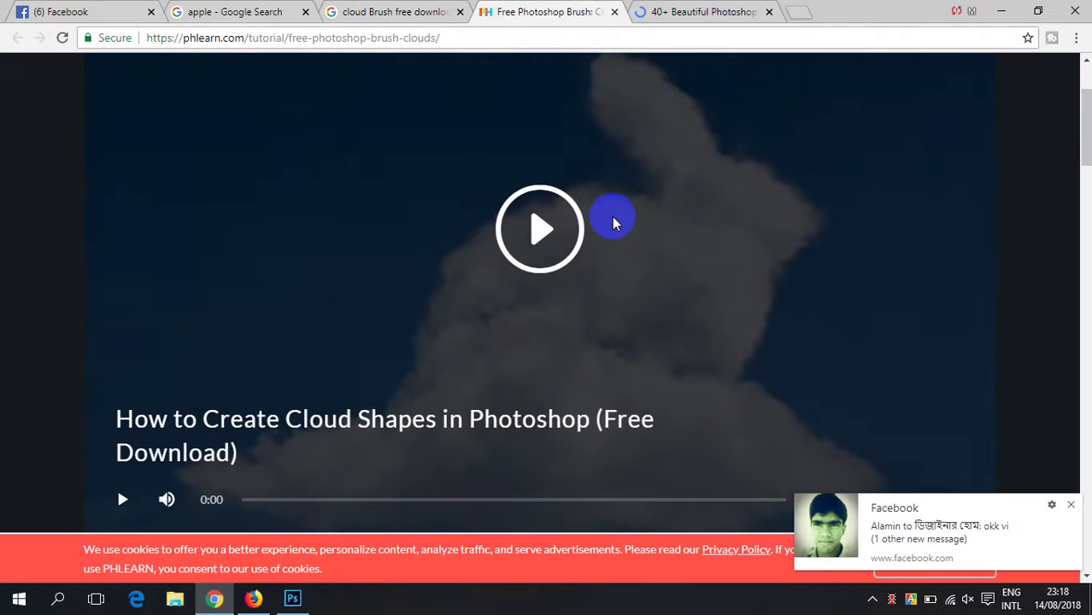
scroll(598, 224, down, 3)
scroll(512, 246, down, 4)
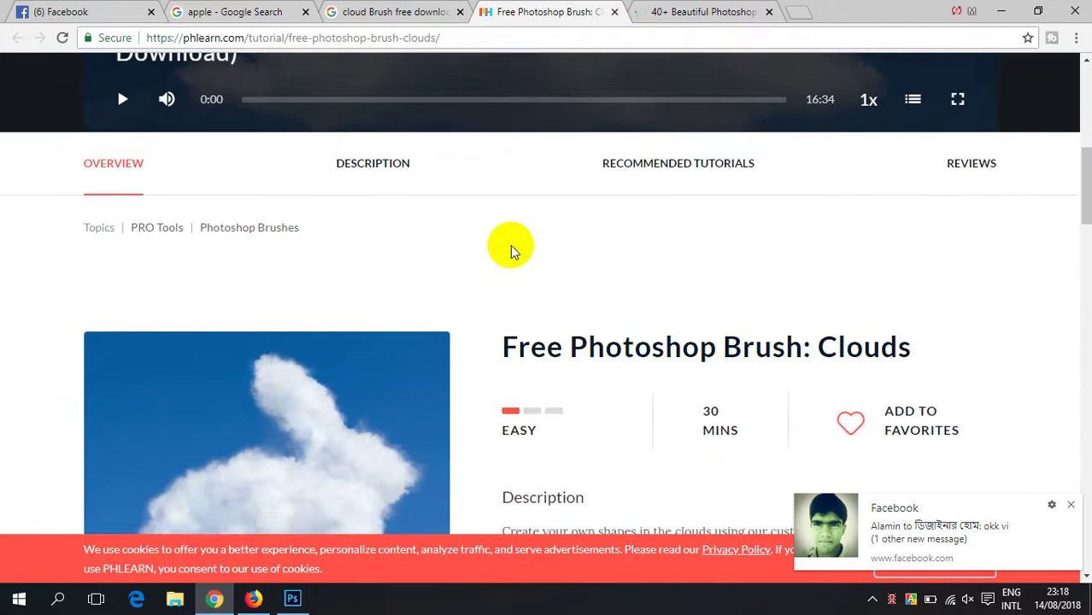
scroll(515, 243, down, 3)
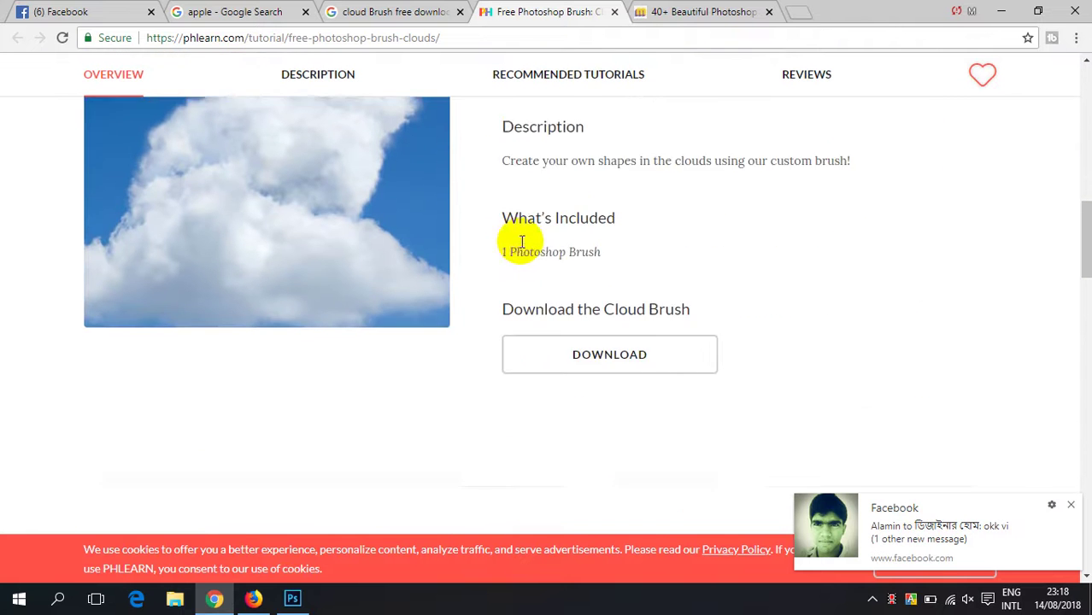
click(580, 325)
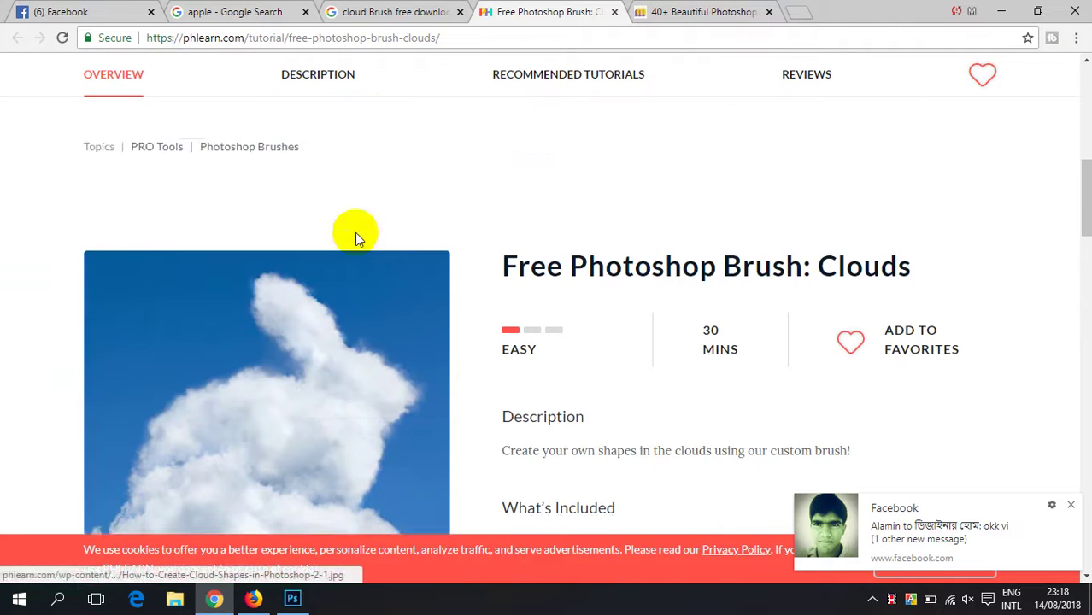
scroll(595, 310, down, 5)
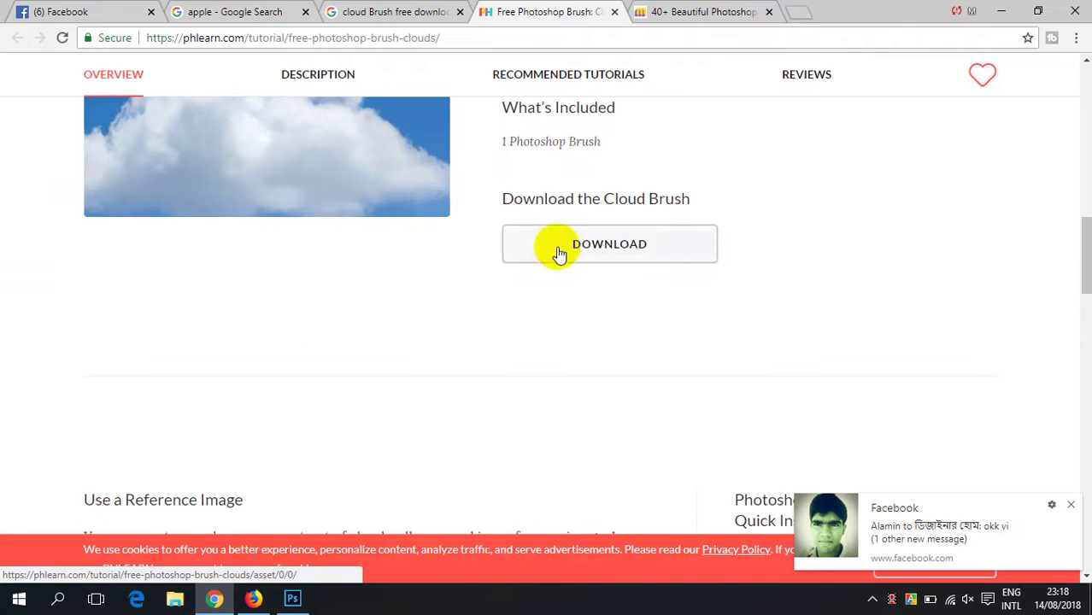
click(595, 245)
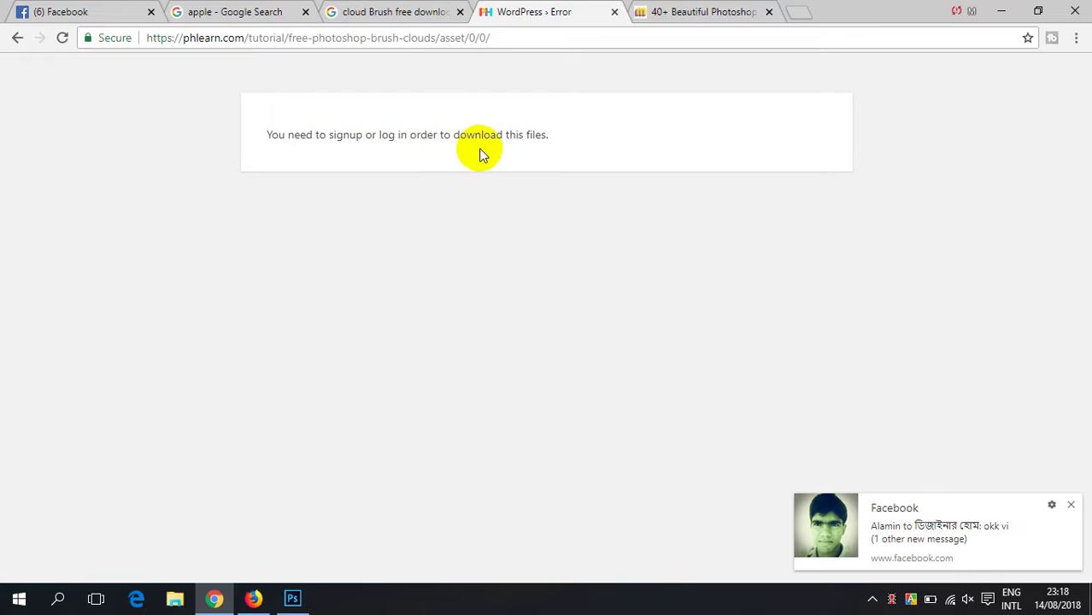
- Close the PHLEARN error page, reopen it and go back to the Free Photoshop Brush: Clouds page
click(614, 12)
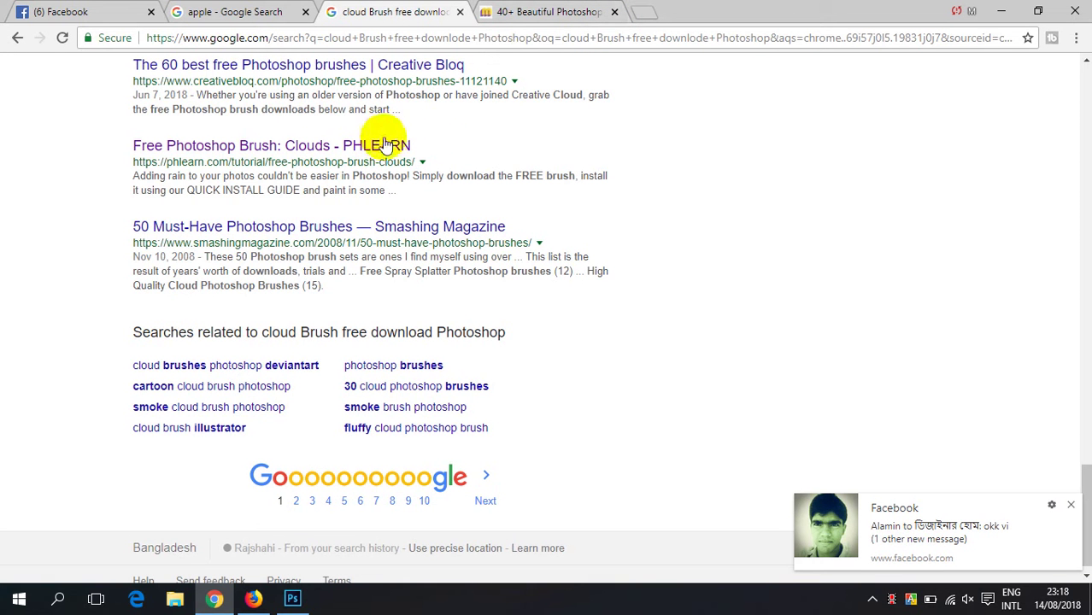
click(501, 19)
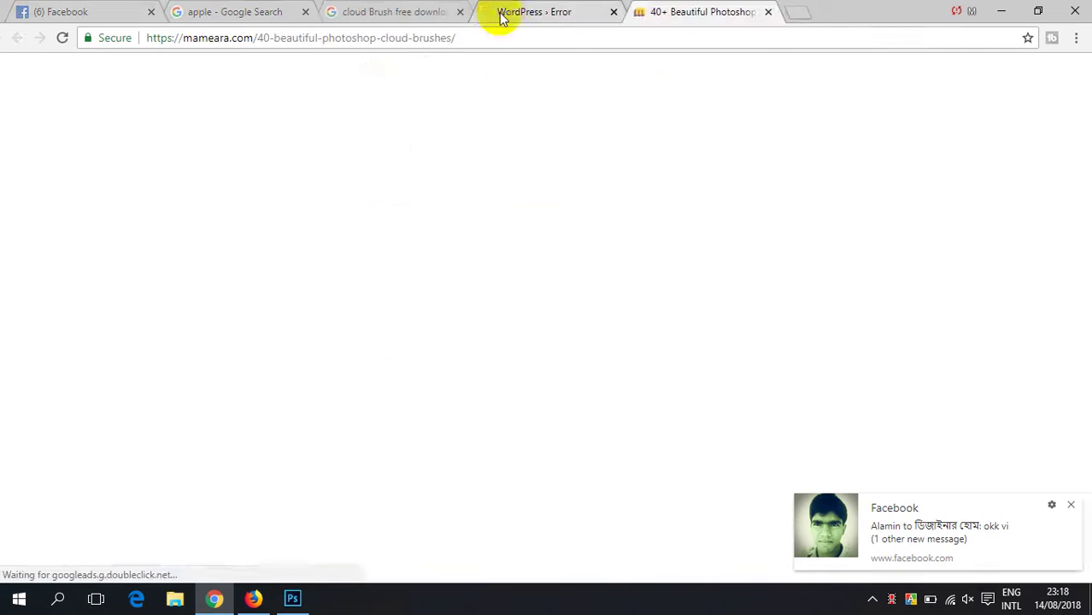
click(515, 21)
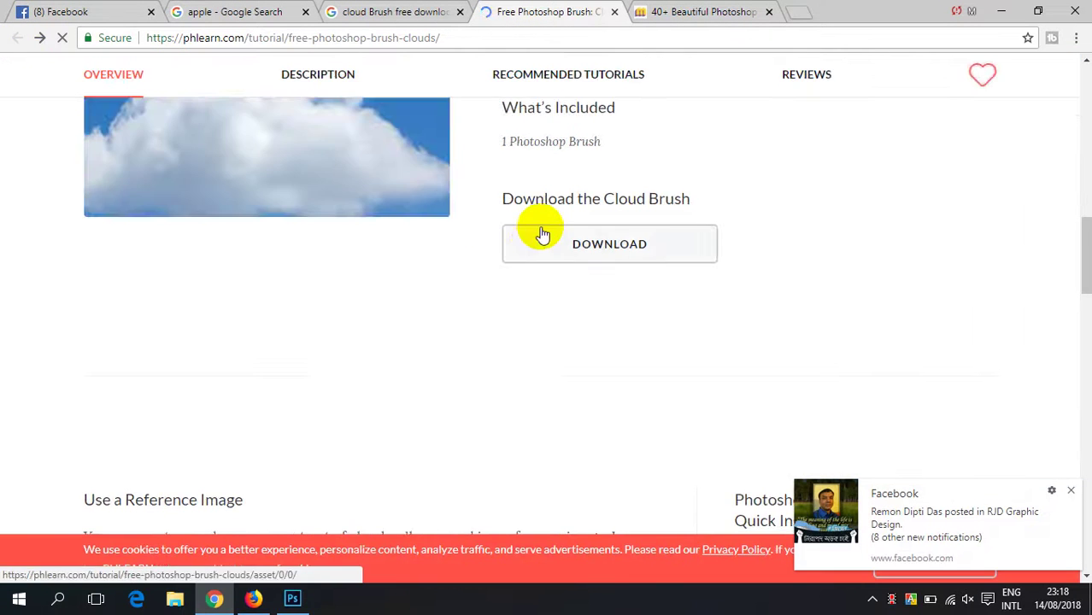
- Dismiss the Facebook notification and look over PHLEARN's Free Photoshop Brush: Clouds page again
scroll(539, 226, up, 5)
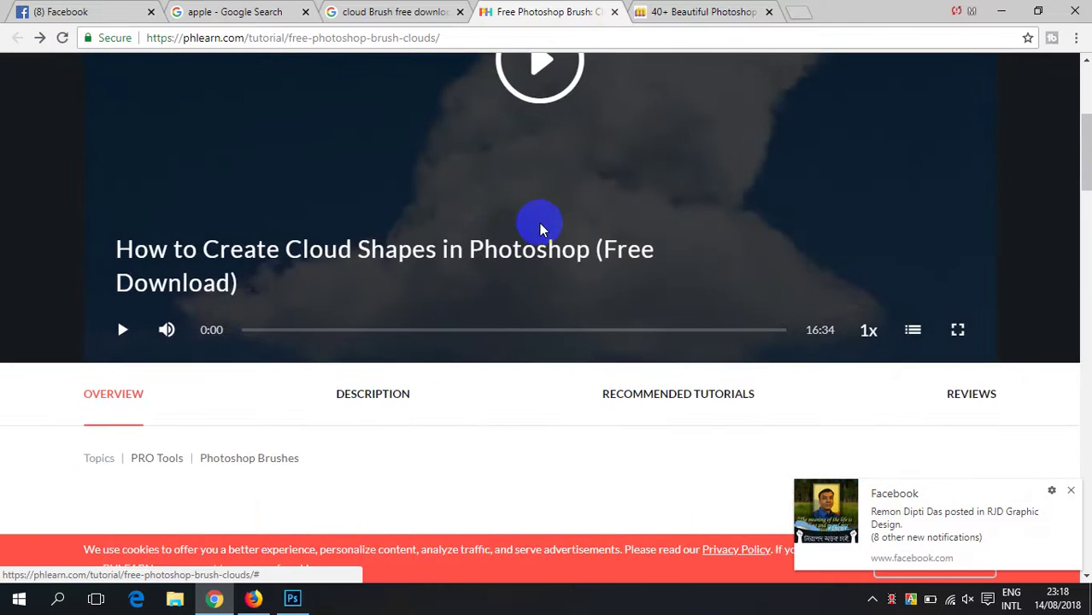
scroll(539, 223, up, 3)
scroll(539, 223, up, 1)
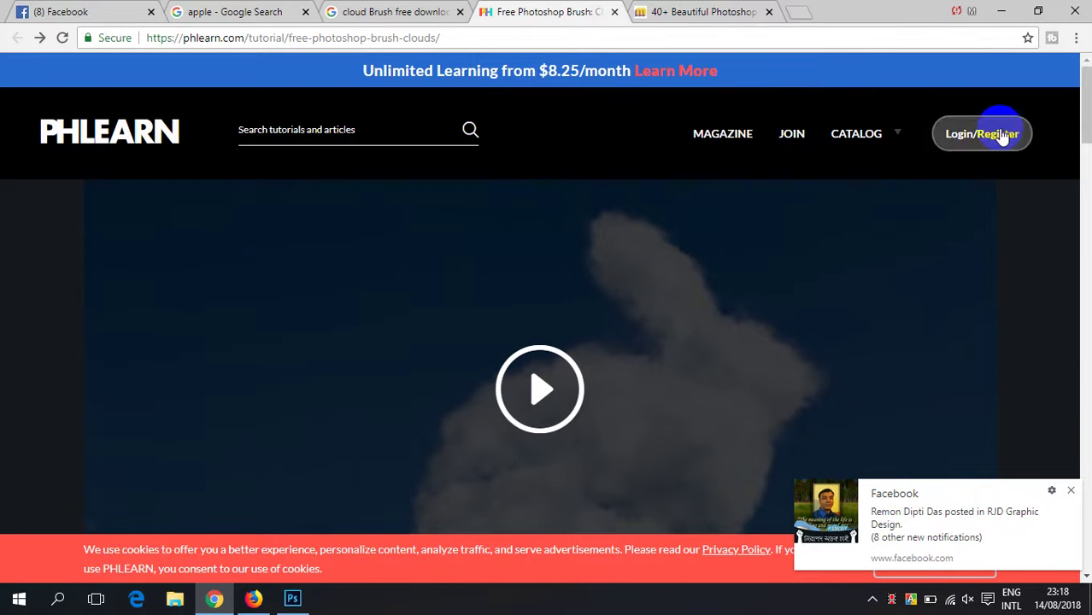
click(1071, 491)
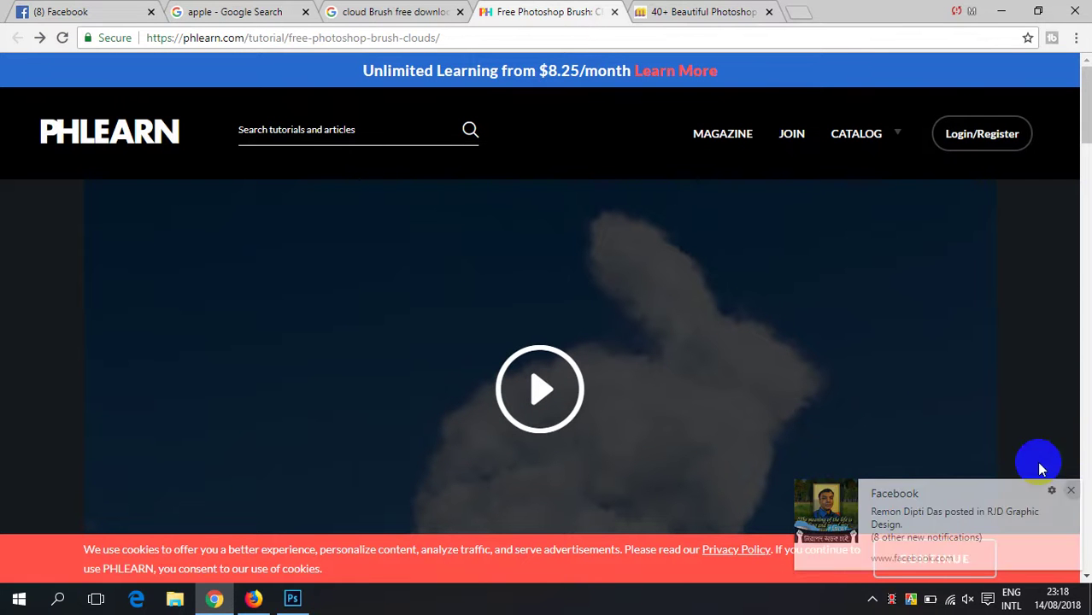
scroll(634, 216, down, 6)
scroll(634, 216, down, 4)
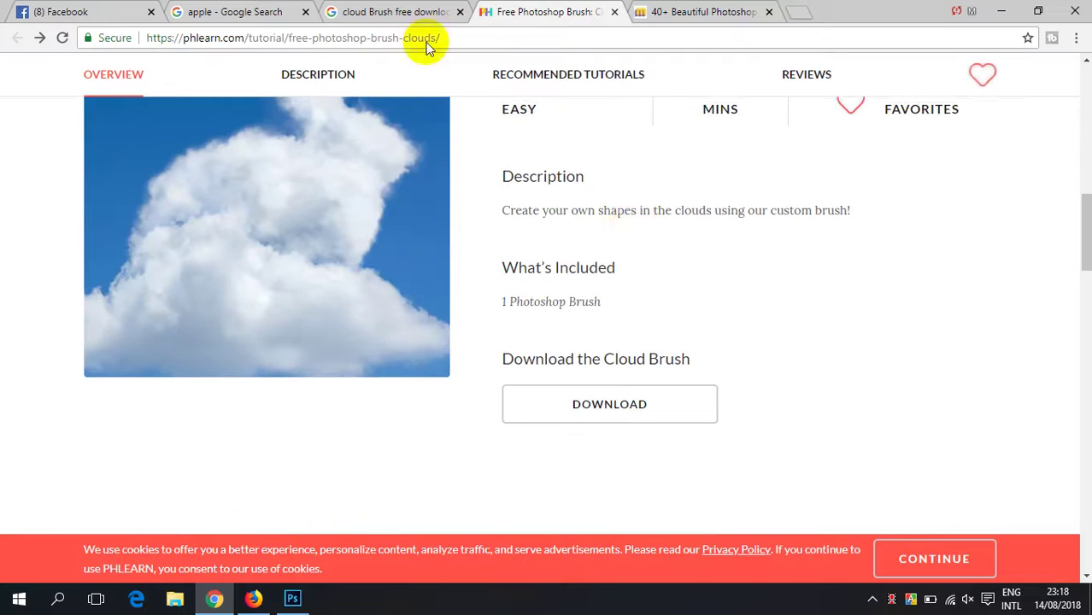
- Return to the Google cloud brush results and open Brusheezy's 24 Clouds and 30 Cloud Brushes pages in separate tabs
click(700, 14)
click(366, 10)
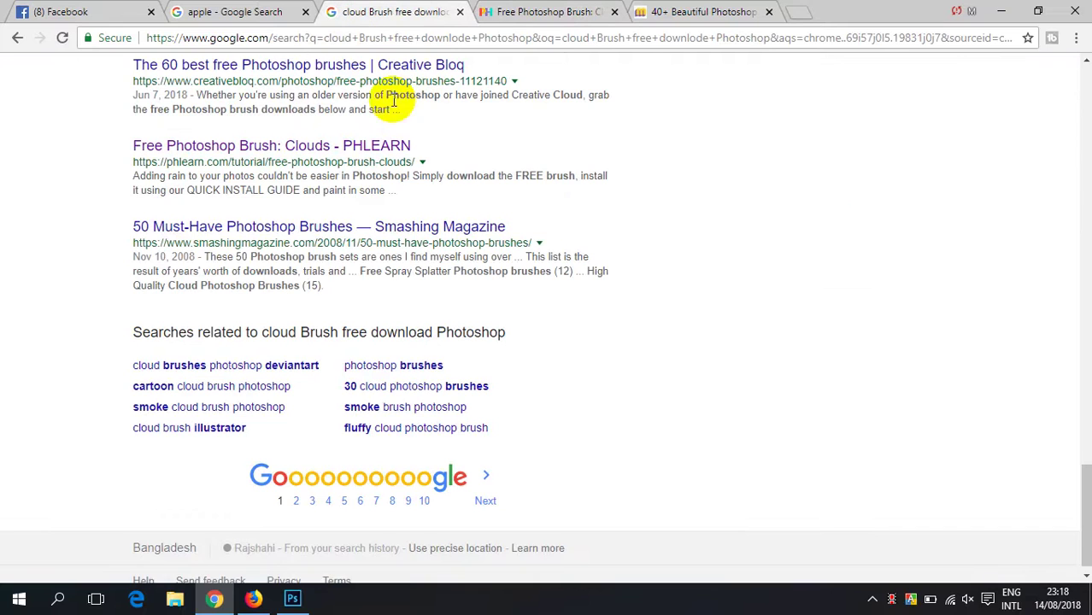
scroll(342, 257, down, 1)
scroll(468, 304, up, 20)
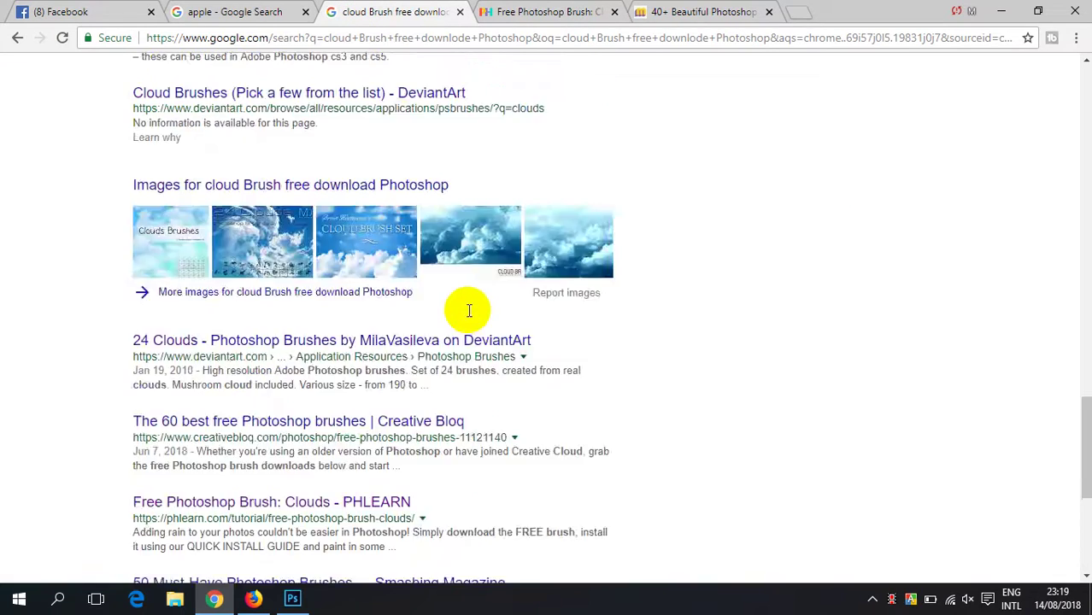
scroll(479, 299, down, 3)
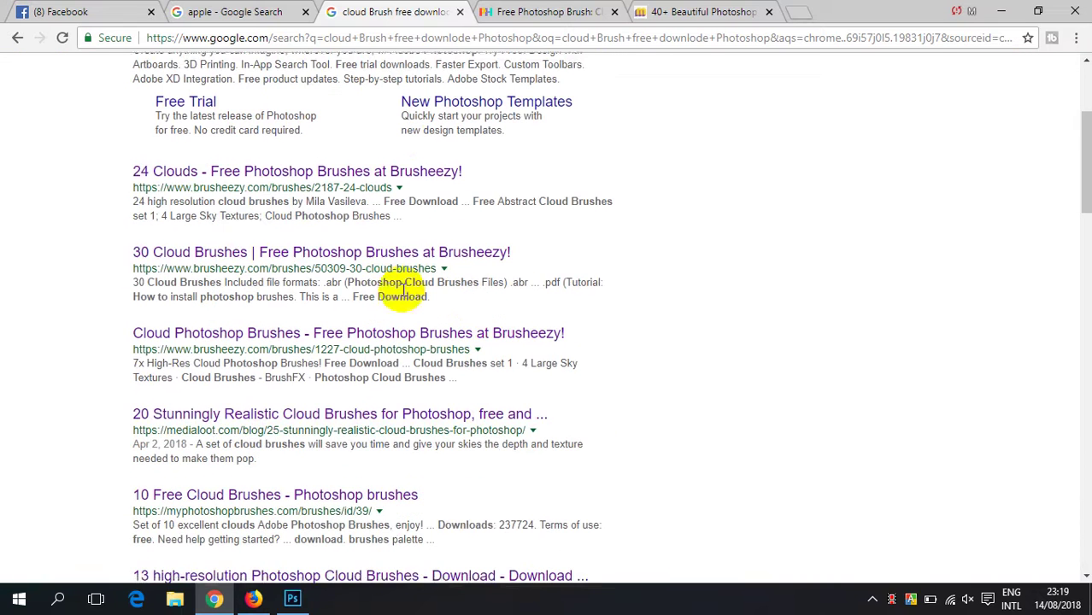
middle_click(299, 168)
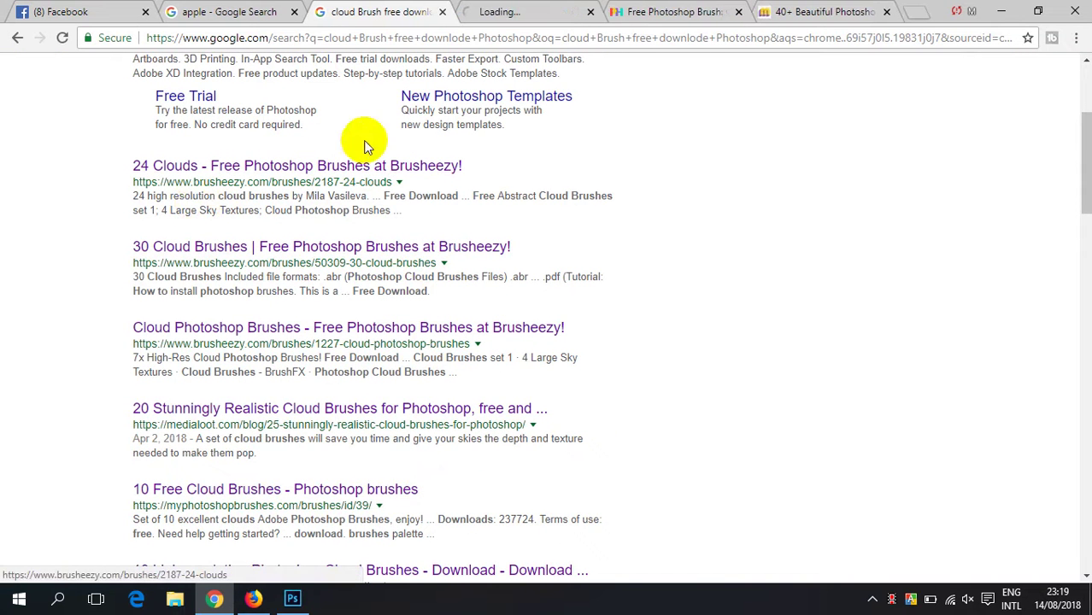
middle_click(205, 247)
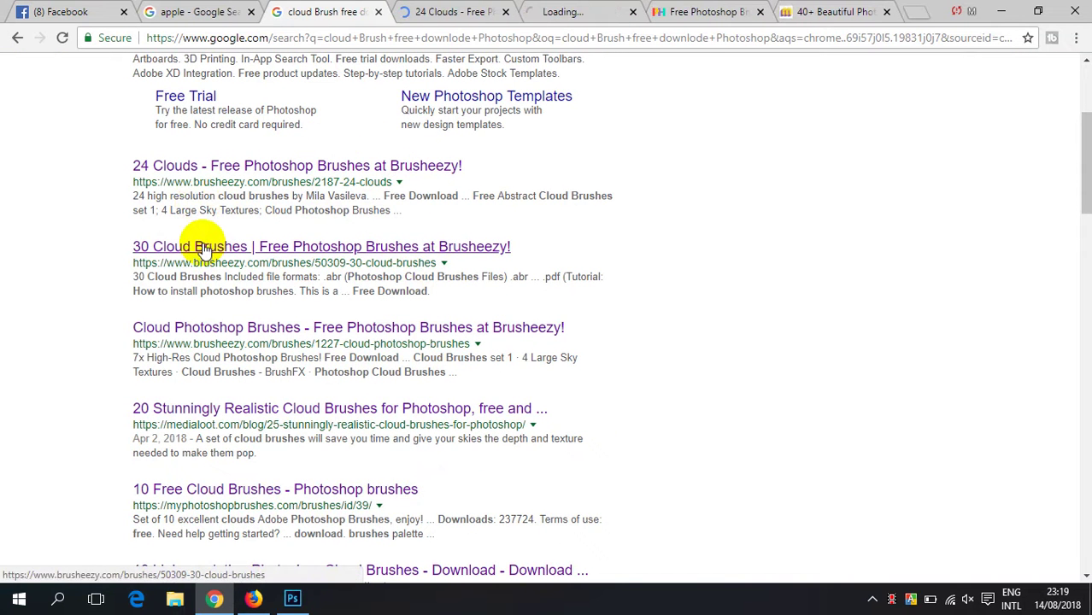
- Download the free 24 Clouds brush set from its Brusheezy page and close the download pop-up
click(452, 11)
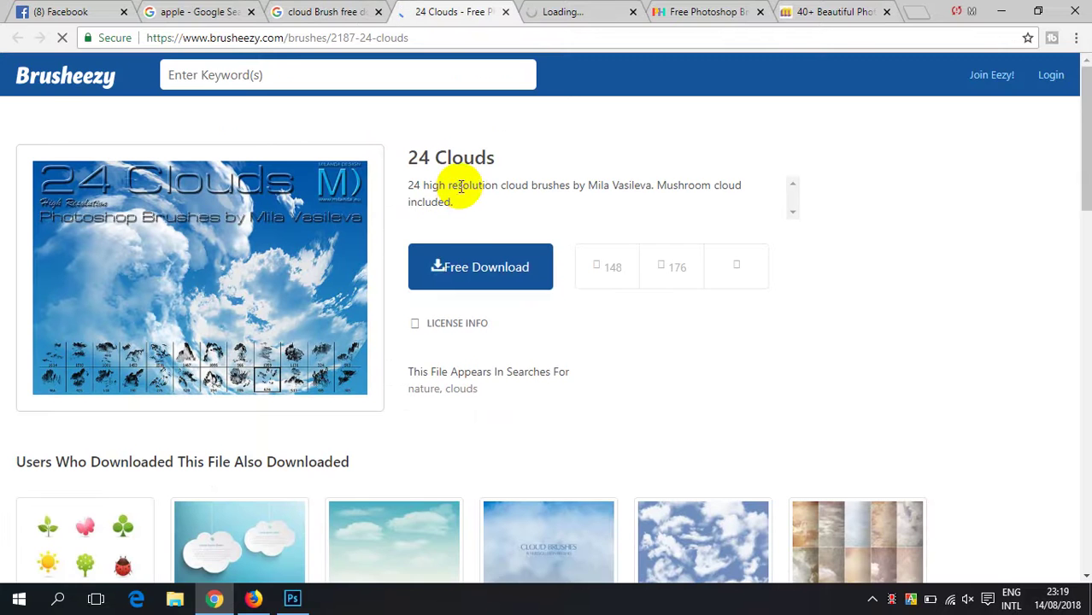
scroll(460, 186, down, 1)
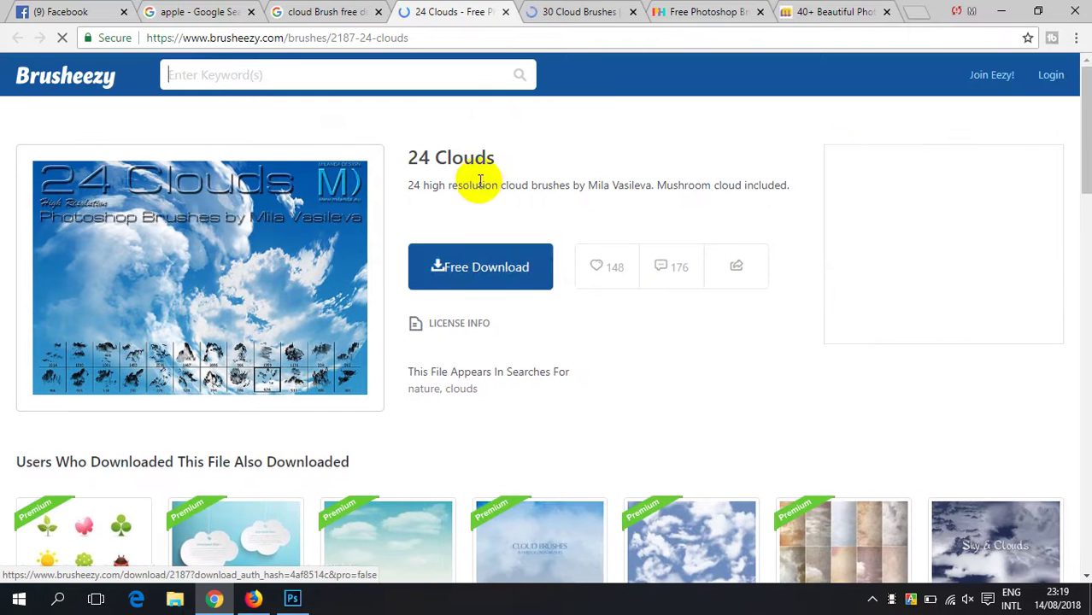
click(457, 267)
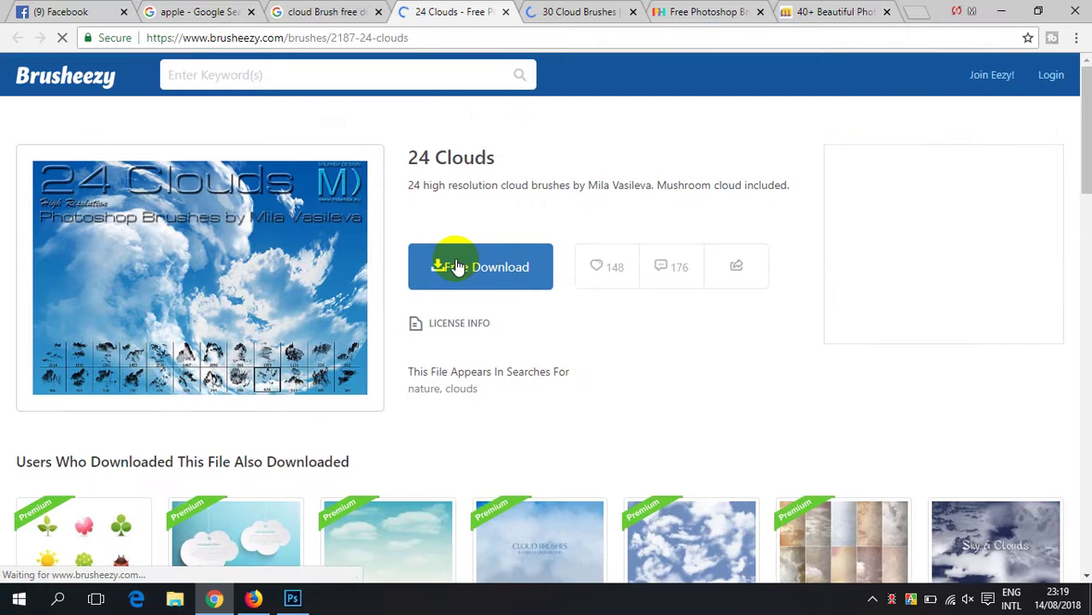
click(457, 268)
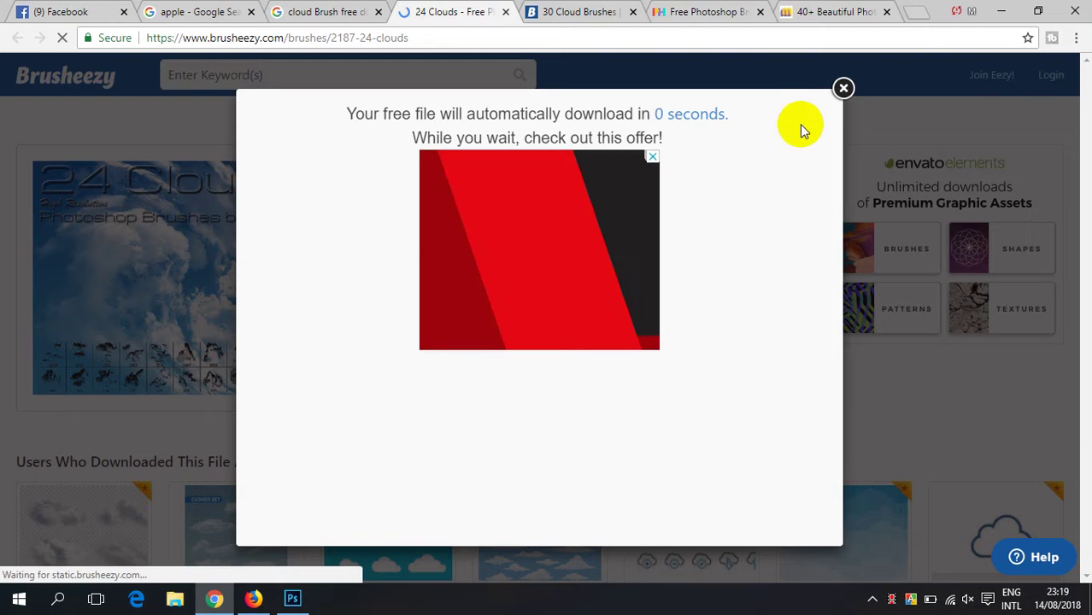
click(628, 205)
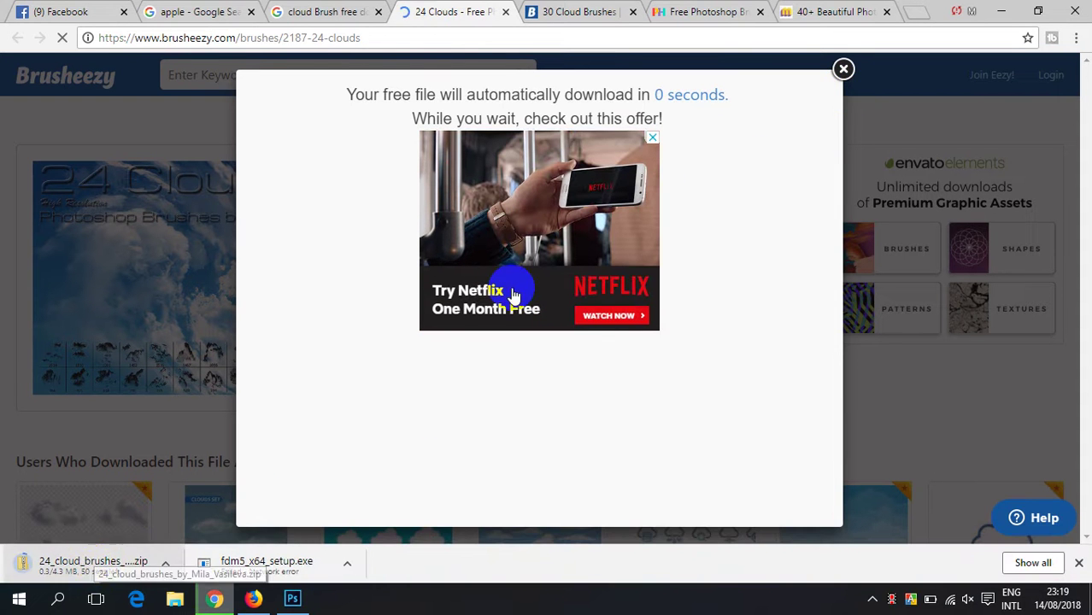
click(844, 69)
- Browse the related files on the 24 Clouds page and open two of the Shutterstock cloud set previews
scroll(517, 201, down, 5)
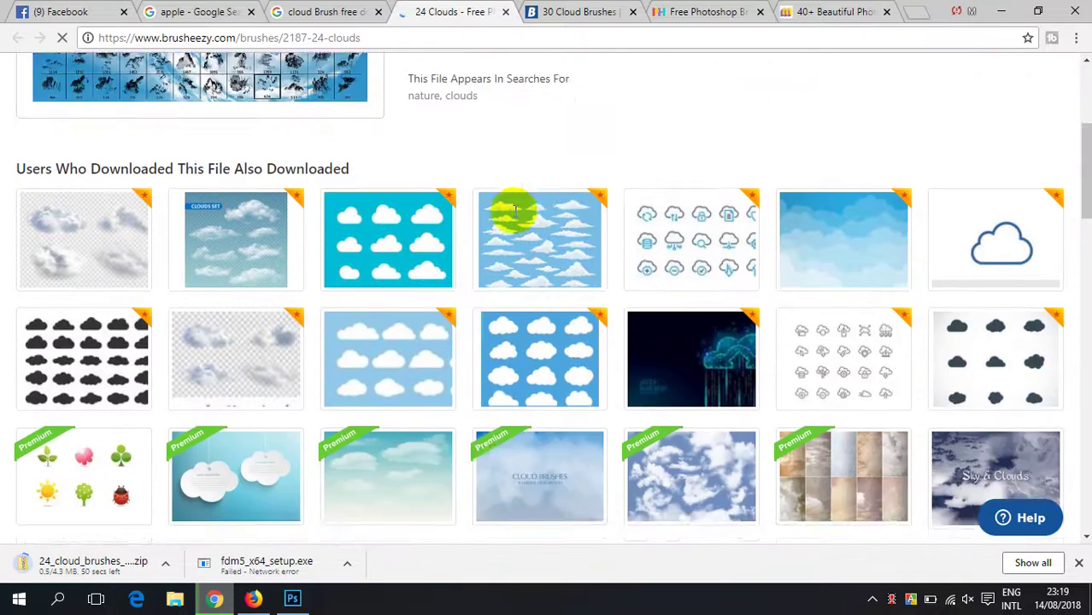
click(404, 124)
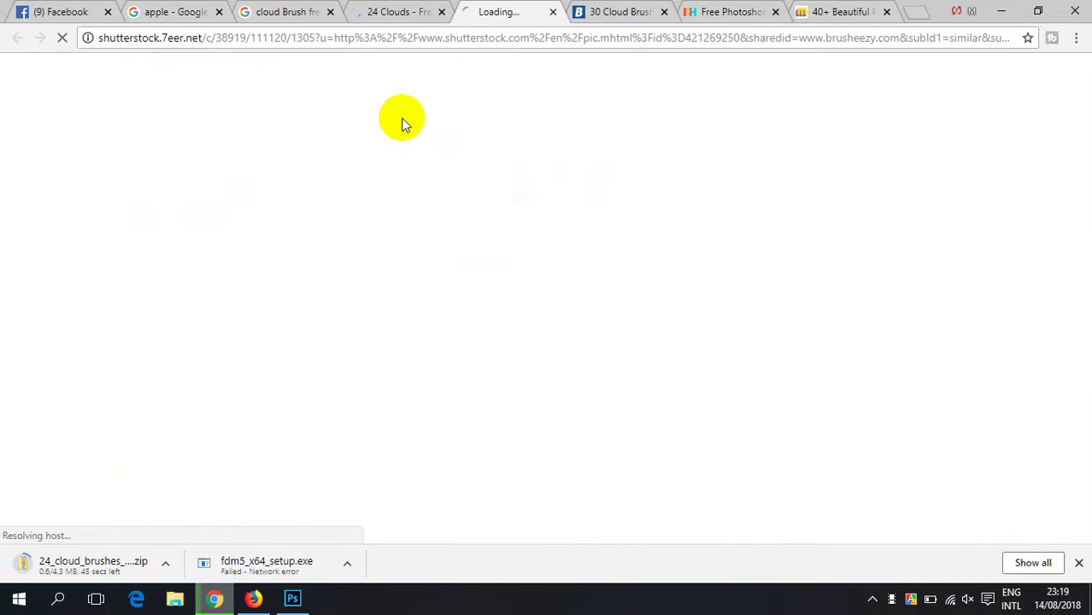
click(376, 12)
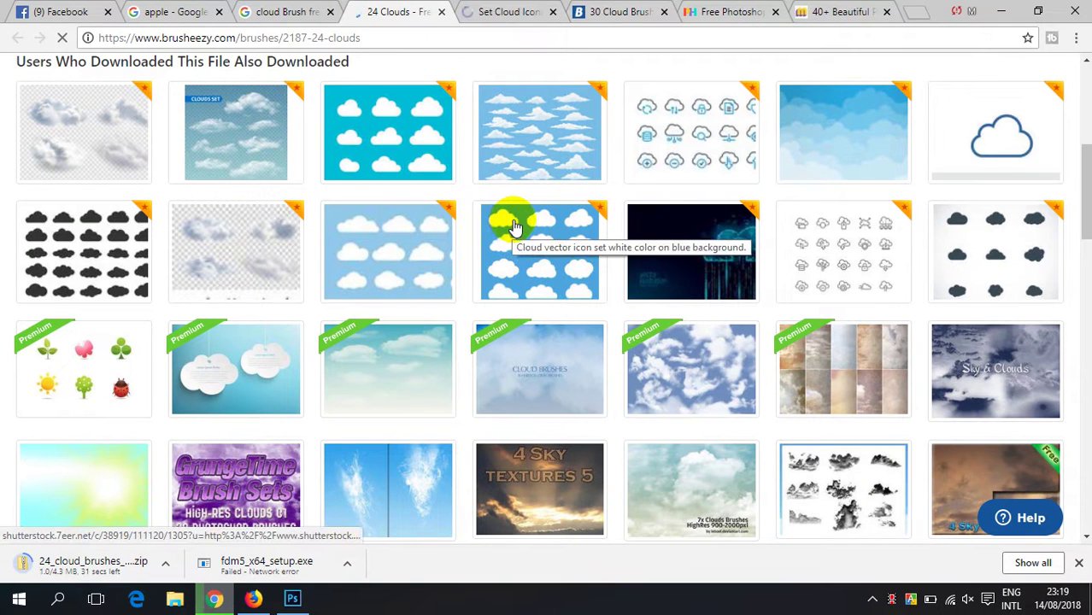
click(537, 133)
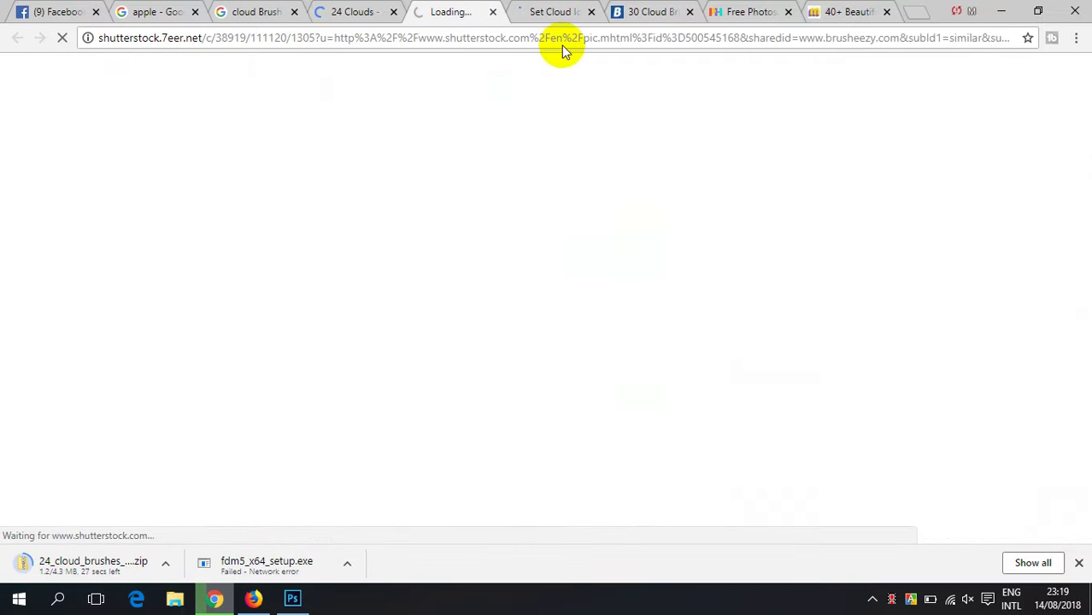
- Download the free 30 Cloud Brushes set from its Brusheezy page and close the download pop-up
click(654, 11)
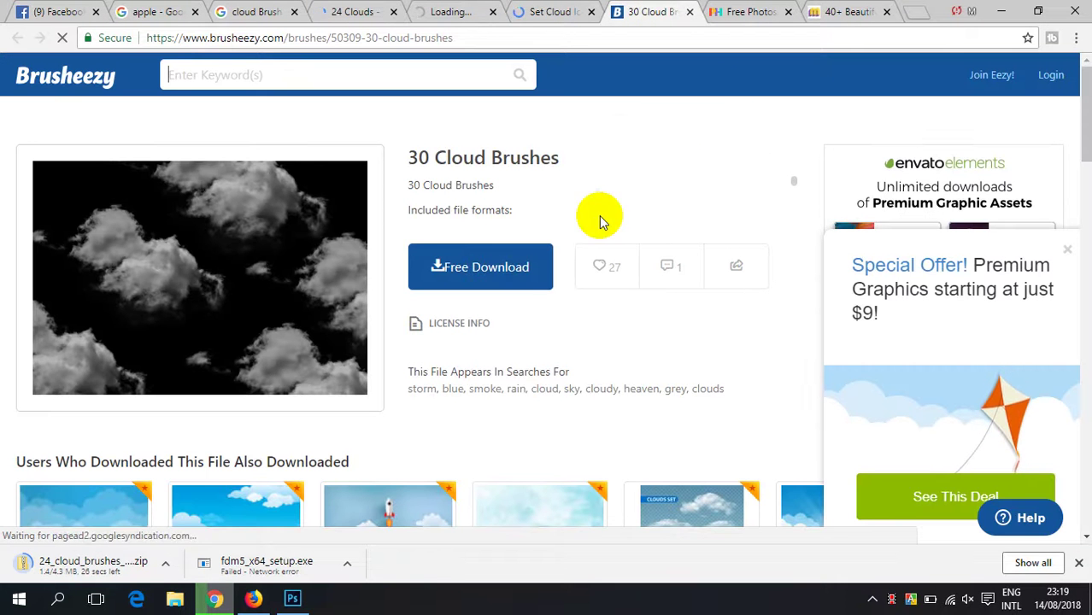
click(476, 267)
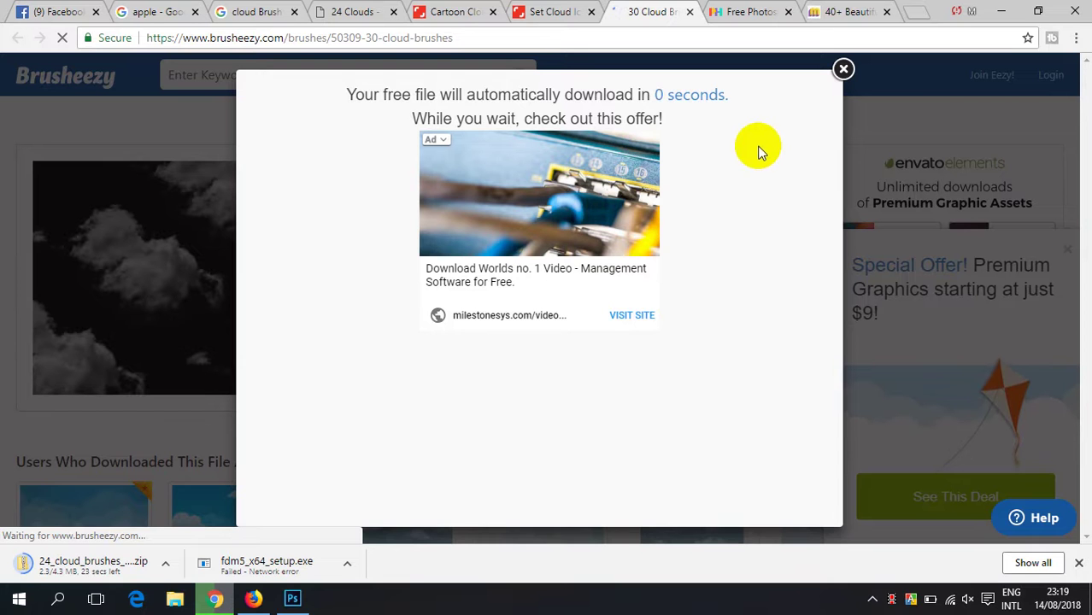
click(844, 70)
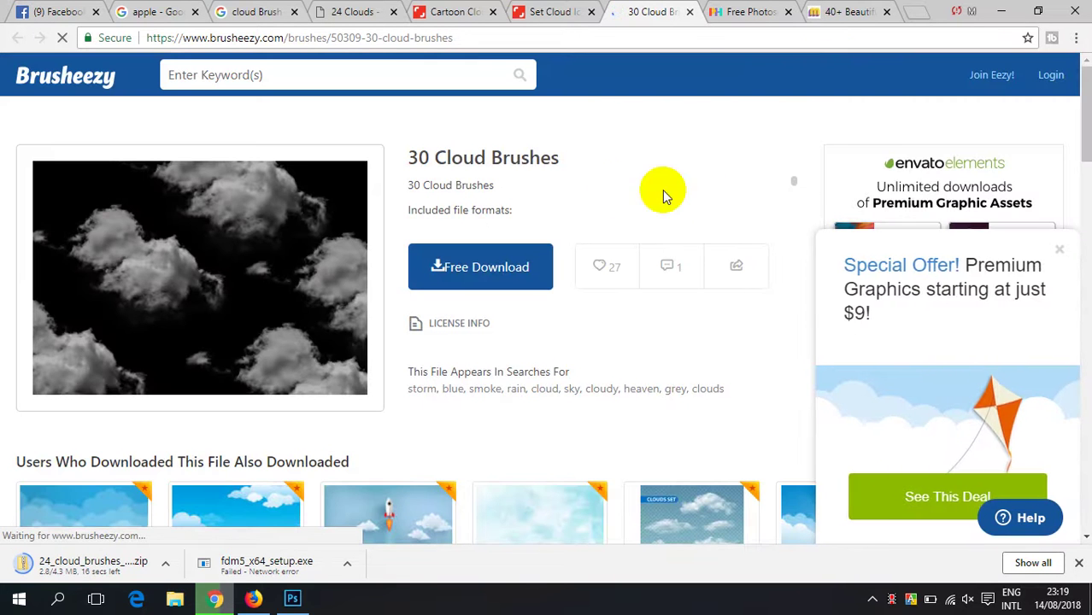
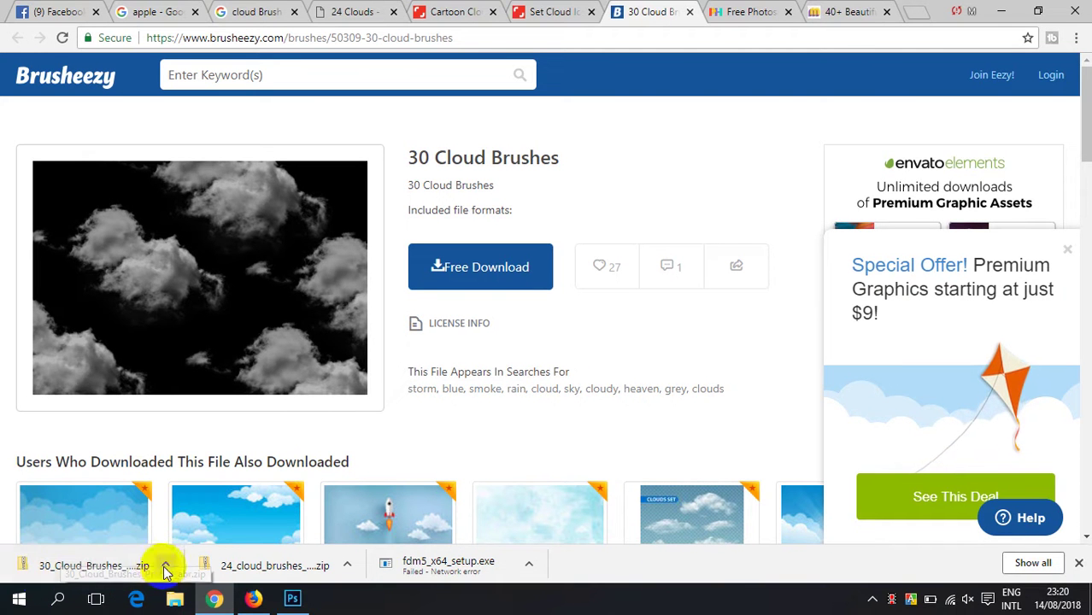
- Minimize the browser and Photoshop, and open the Downloads folder from This PC in File Explorer
click(1002, 11)
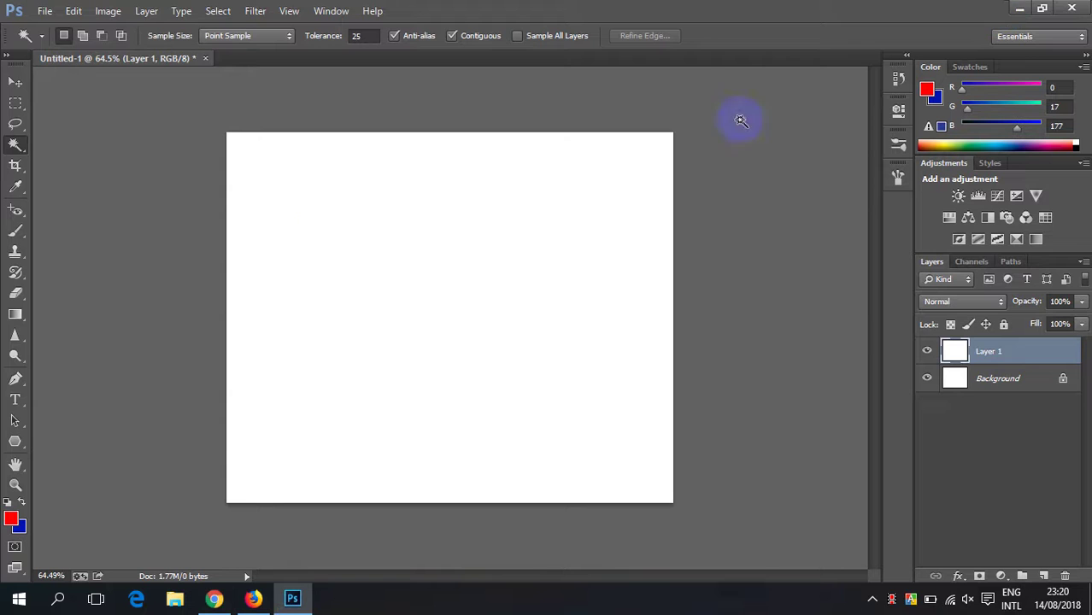
click(1021, 9)
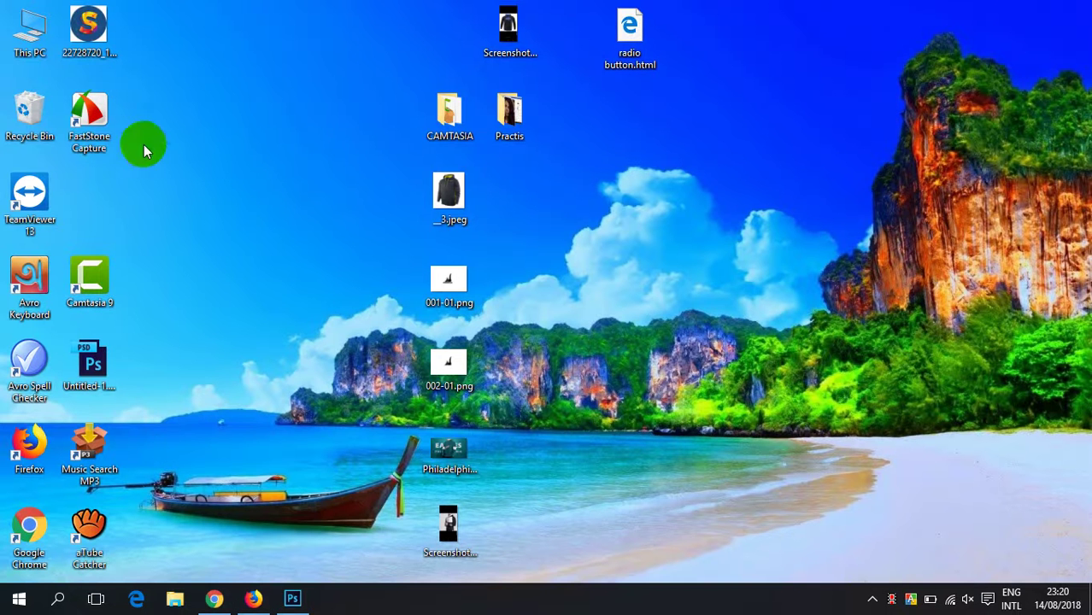
double_click(56, 31)
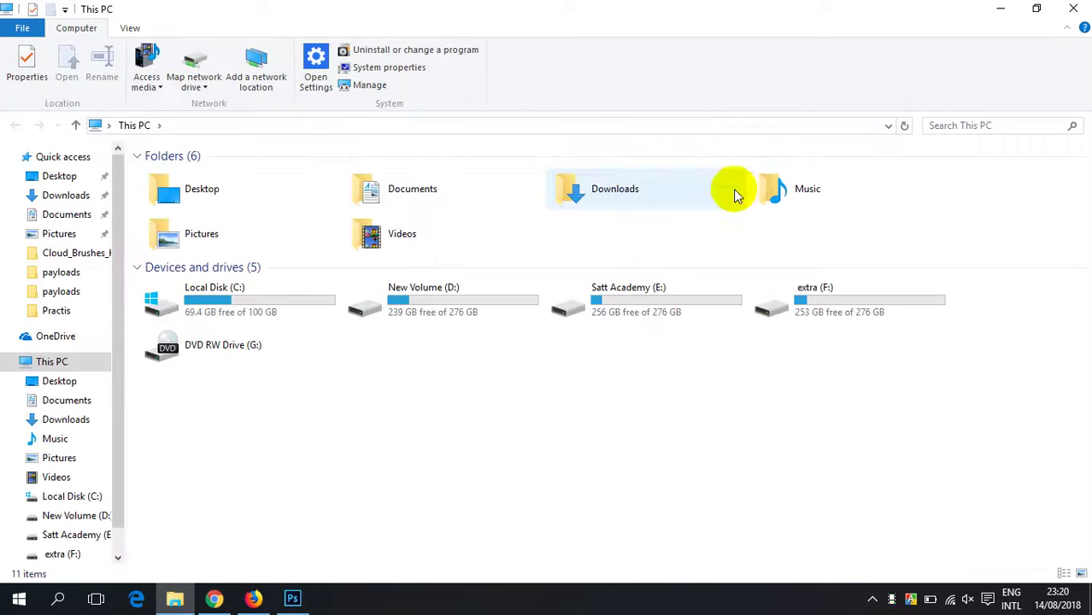
double_click(614, 189)
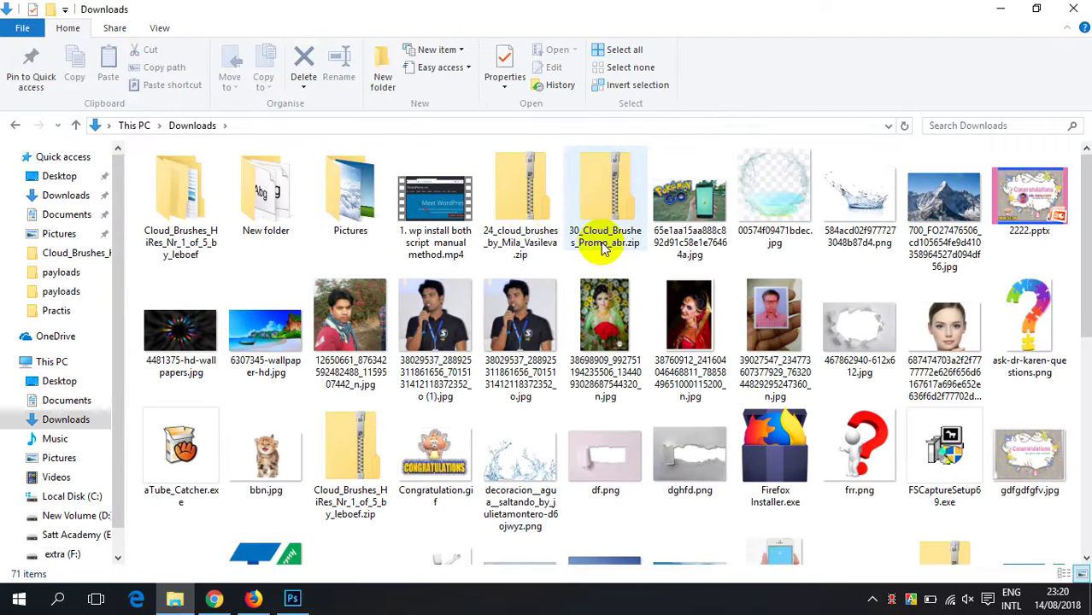
- Extract 30_Cloud_Brushes_Promo_abr.zip to the suggested folder inside Downloads
click(609, 196)
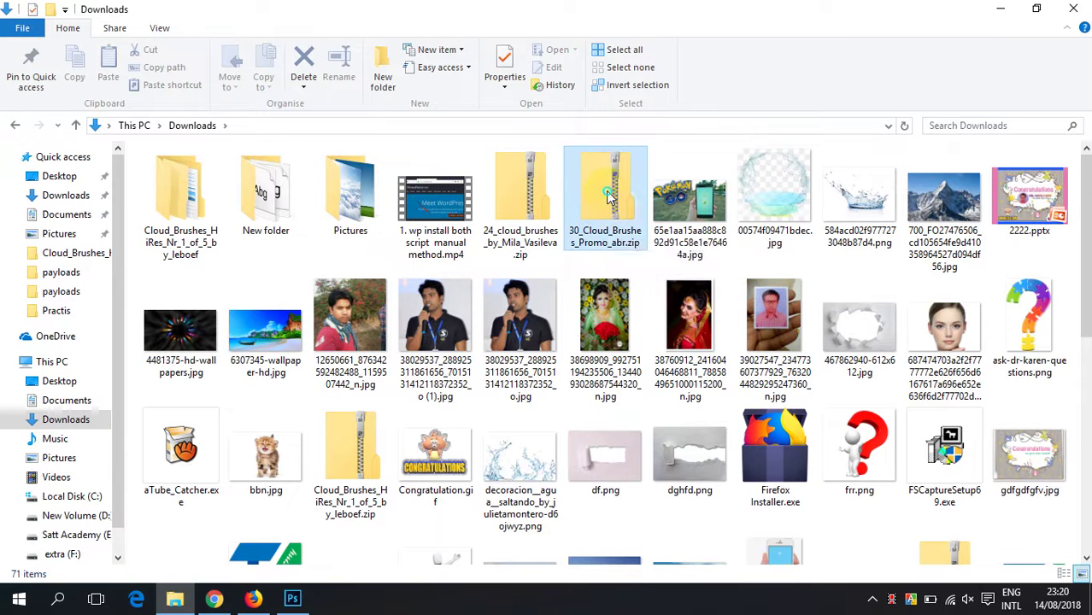
right_click(606, 190)
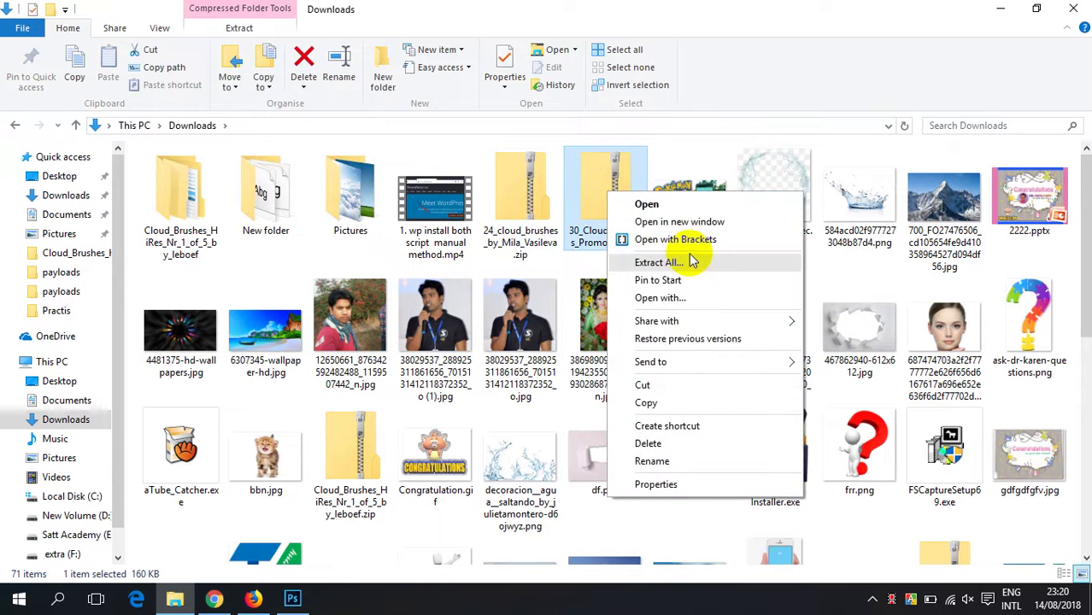
click(652, 264)
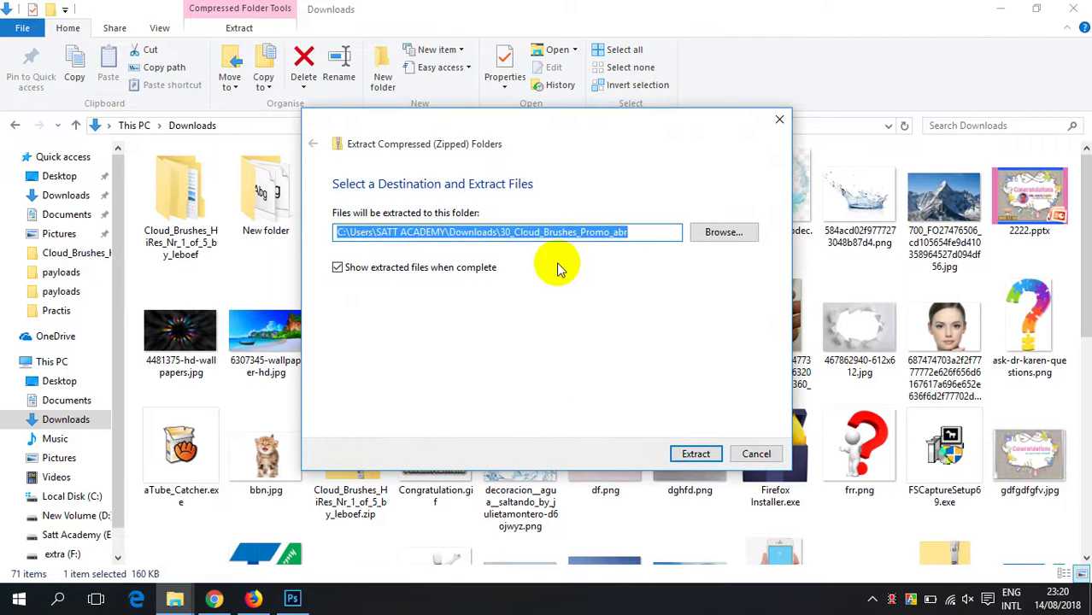
click(695, 453)
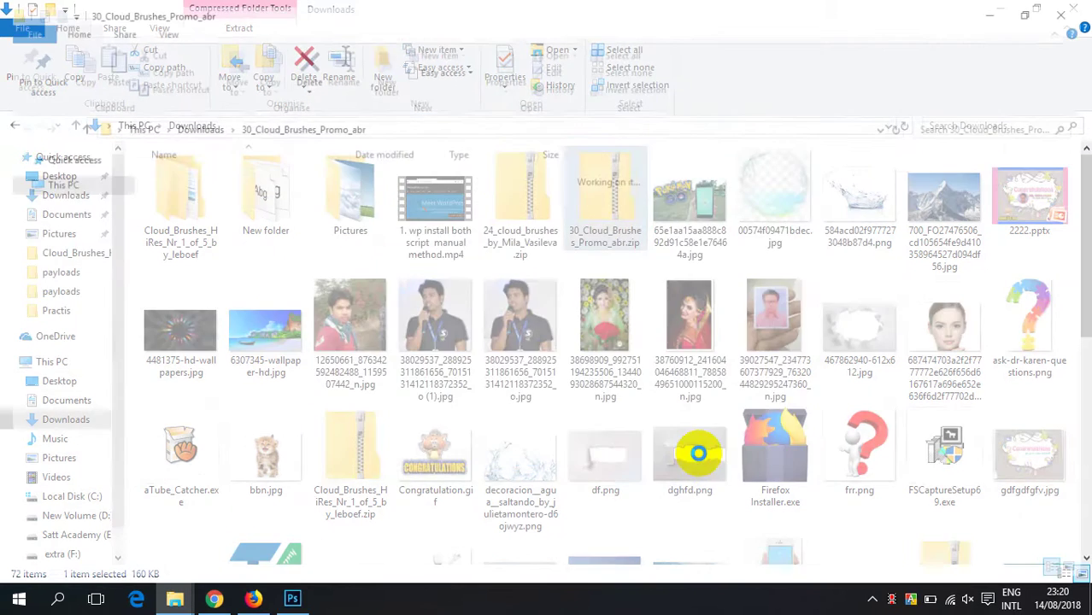
- Refresh and close the extracted files' window, and locate the 30_Cloud_Brushes_Promo_abr folder in Downloads
right_click(252, 259)
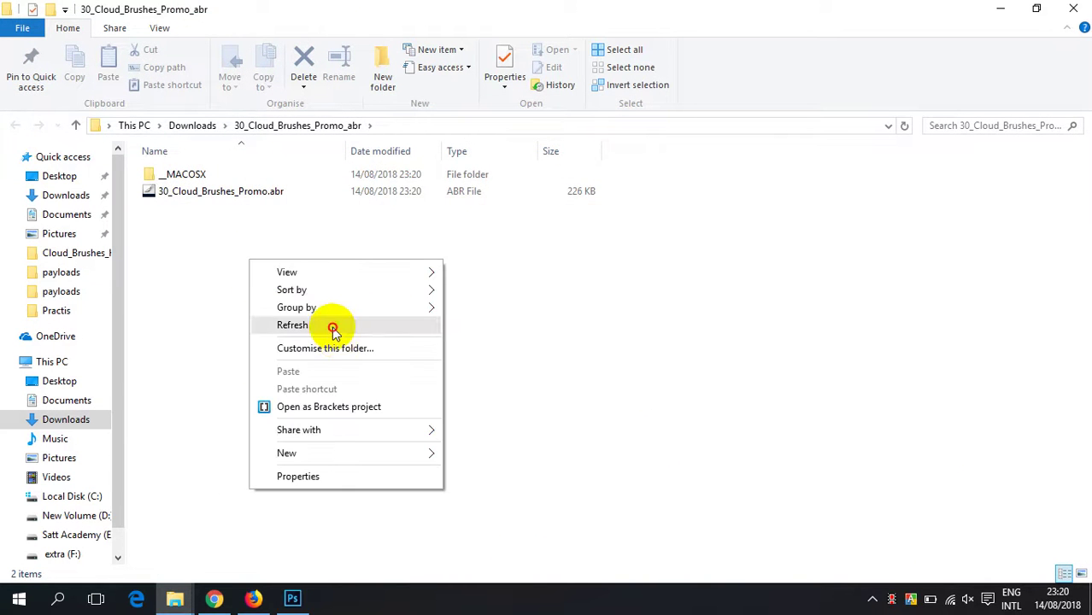
click(332, 324)
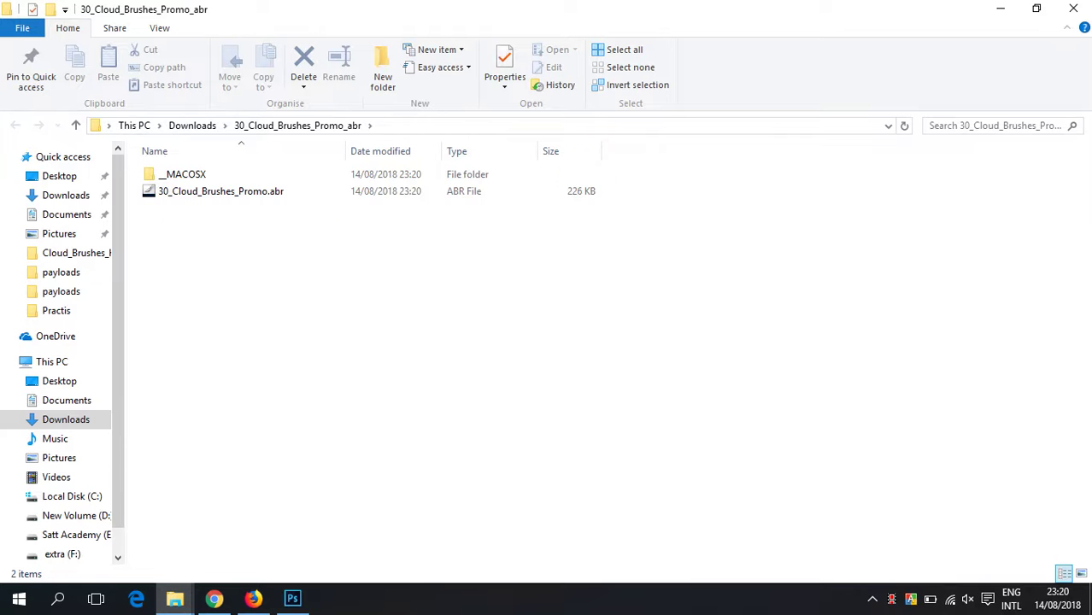
click(1078, 8)
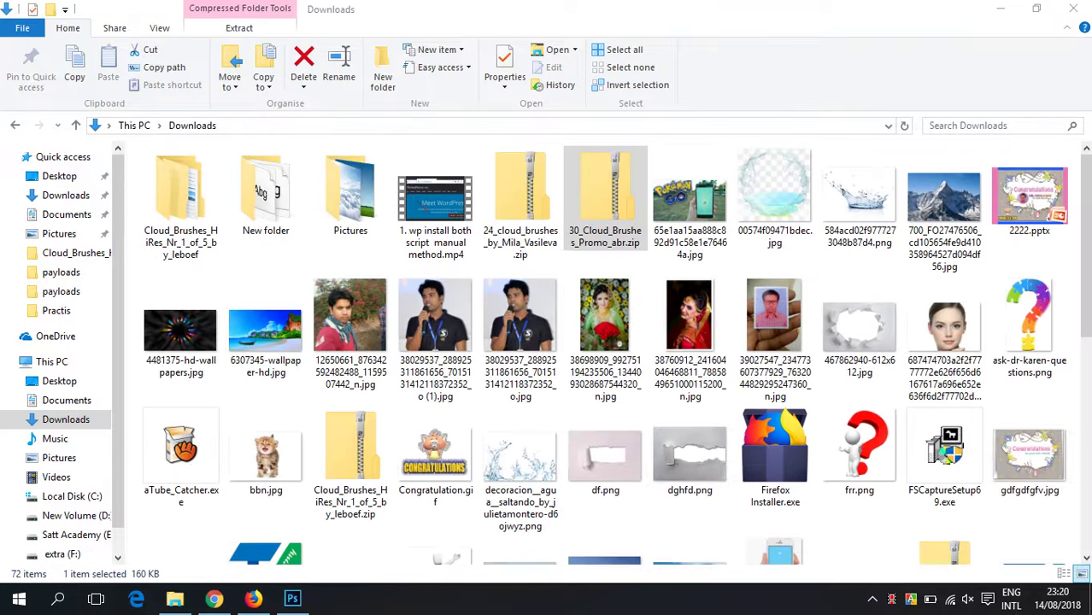
click(608, 257)
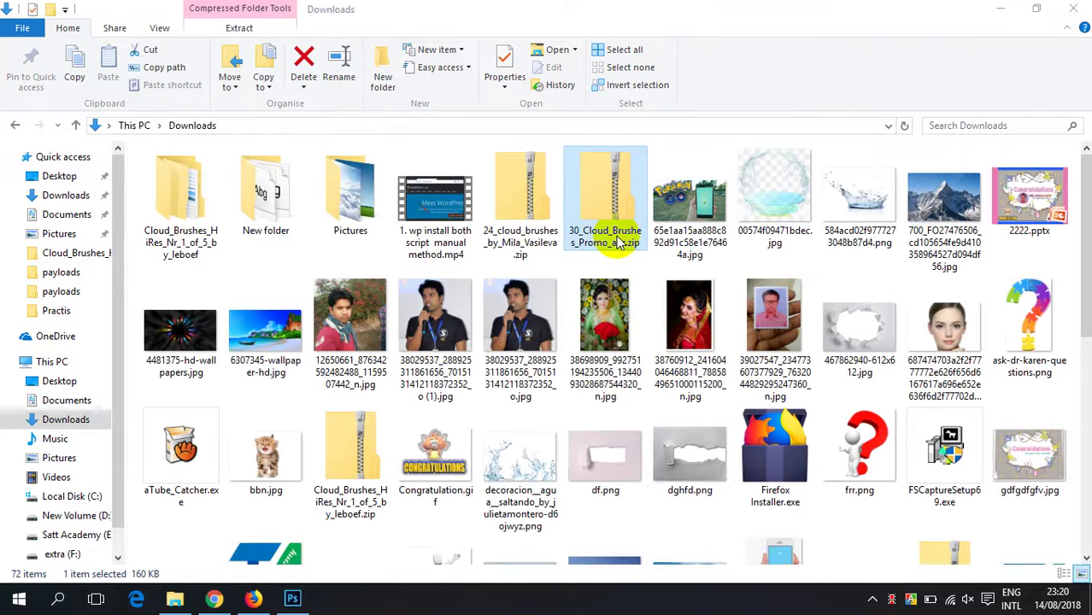
scroll(619, 243, down, 10)
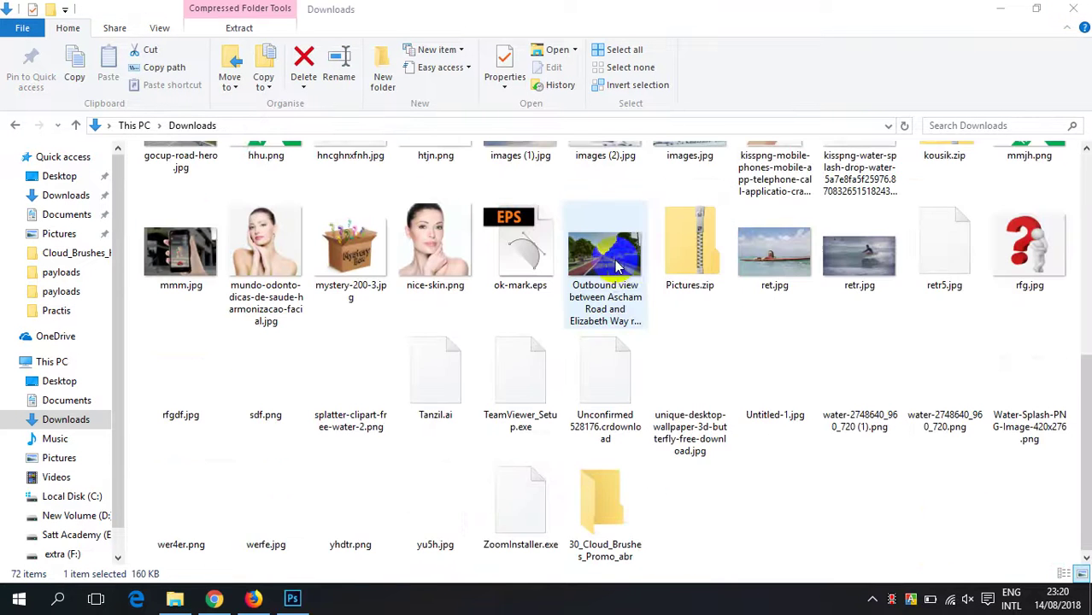
- Close the Downloads window with the extracted cloud brushes folder and refresh the desktop
click(605, 519)
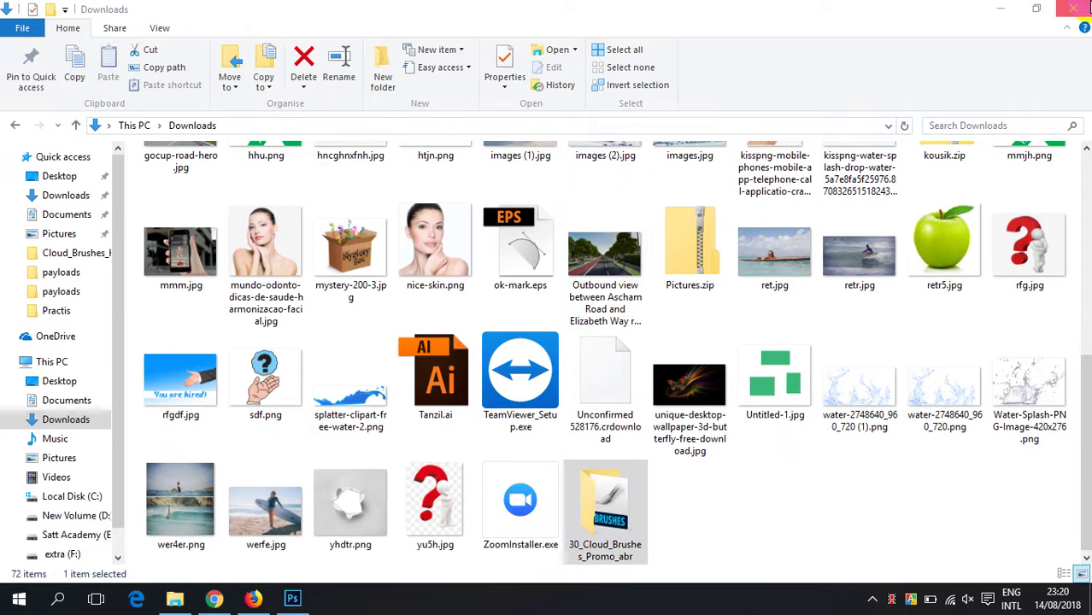
click(1078, 9)
right_click(866, 81)
click(882, 127)
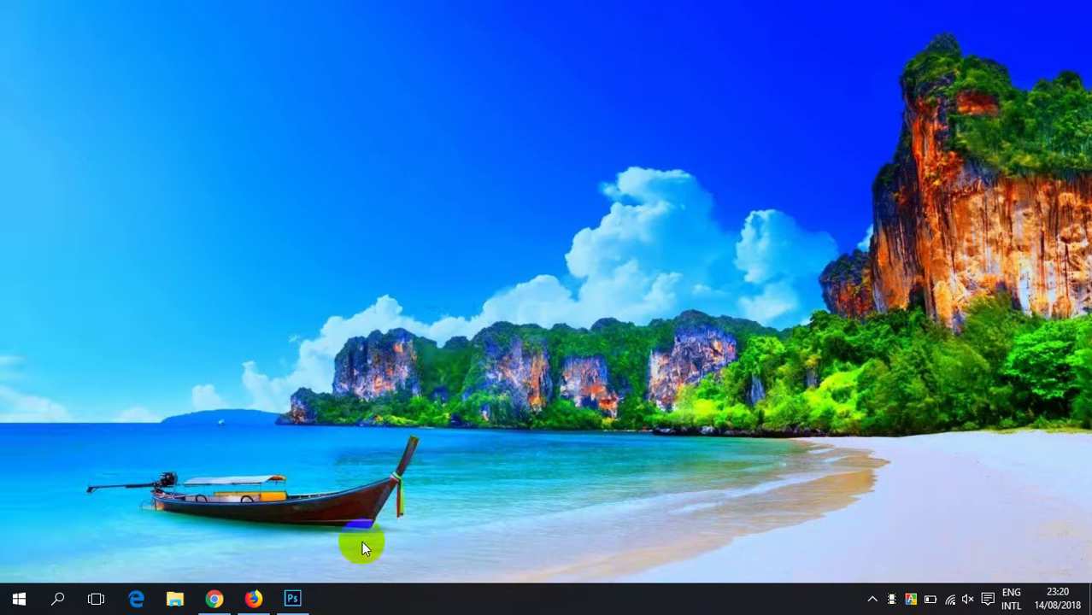
- Switch to Photoshop, expand the Brush settings panel and activate the Brush tool
click(282, 602)
click(898, 179)
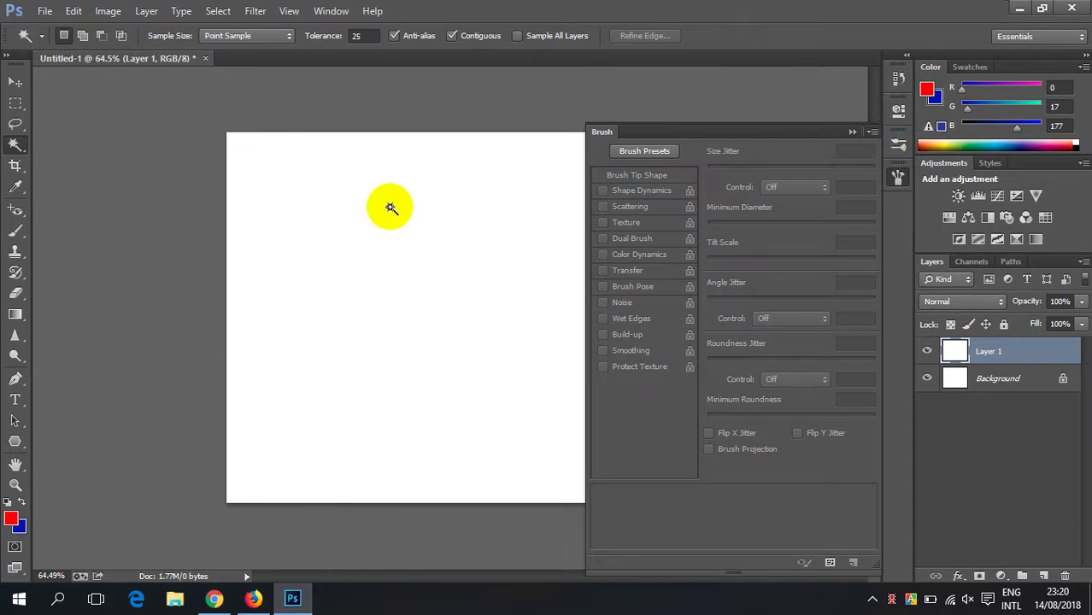
click(15, 232)
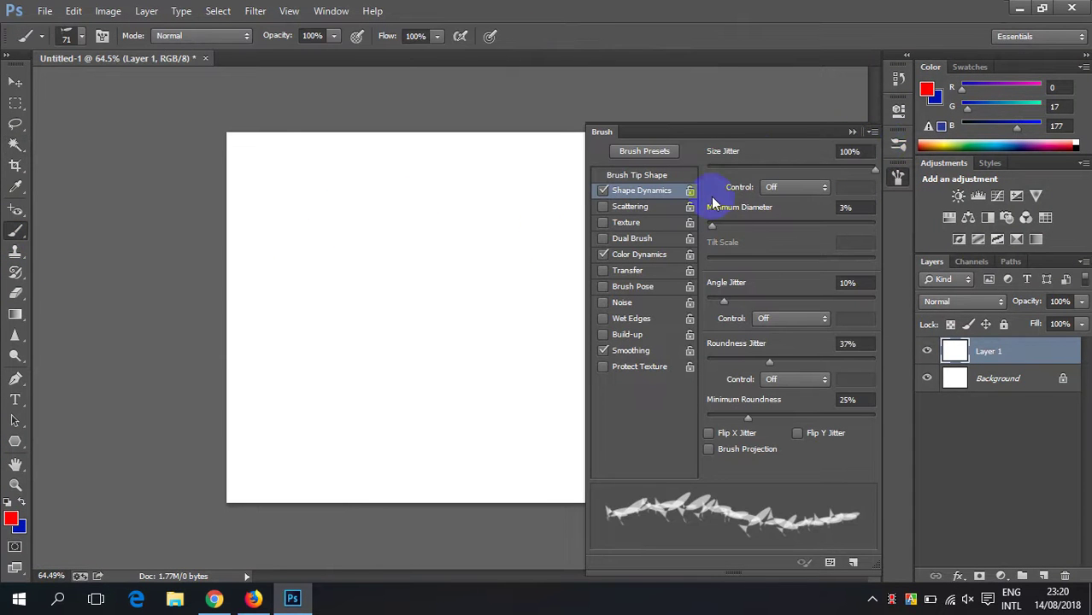
- Detach the Brush panel so it floats over the canvas, and check the commands in its options menu
click(872, 133)
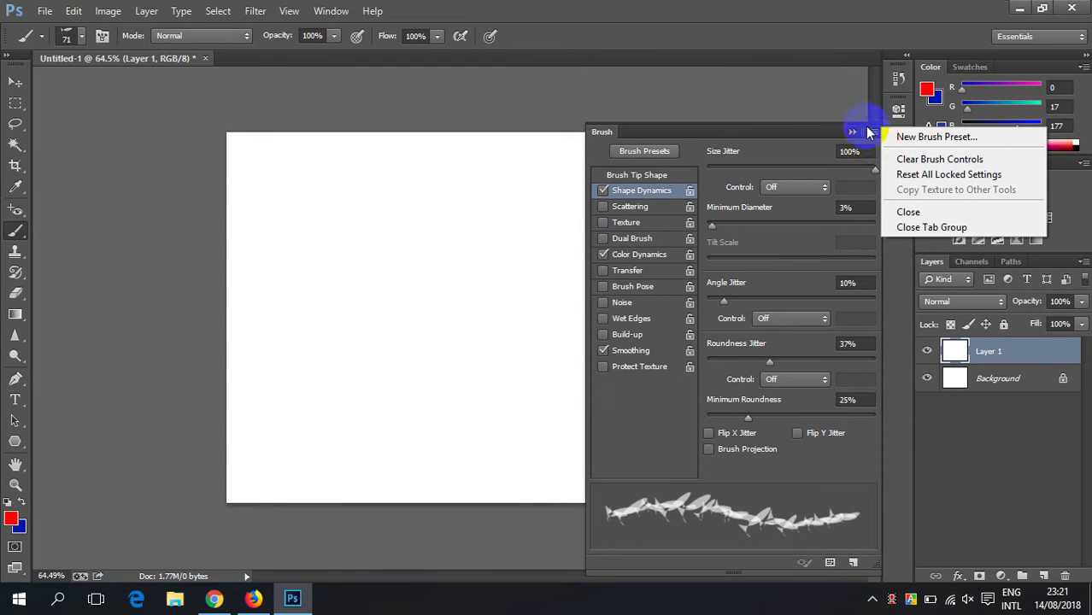
click(804, 129)
drag(691, 136, 580, 150)
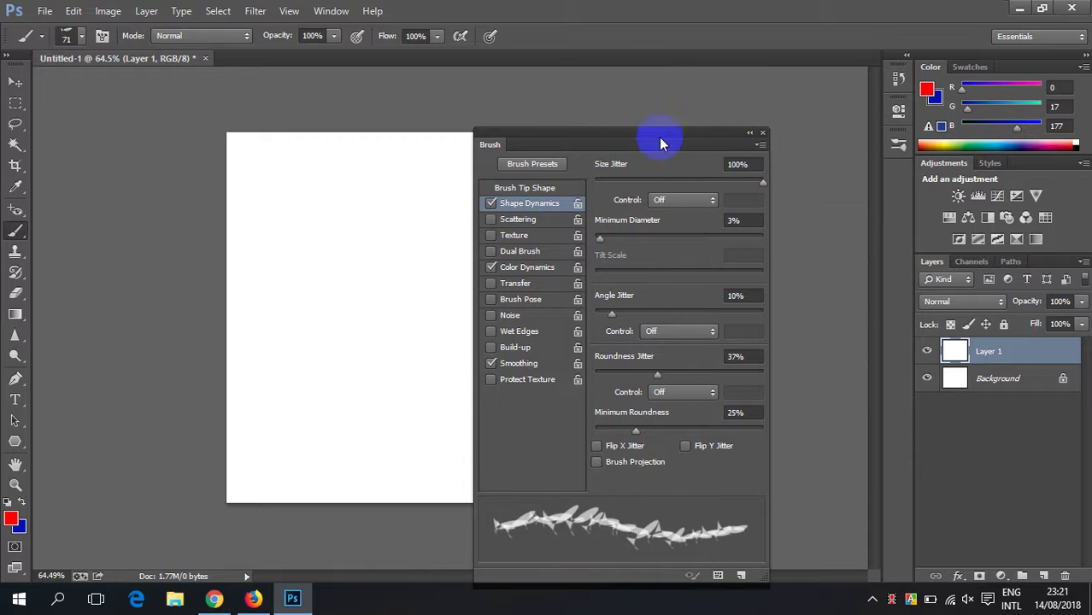
click(760, 145)
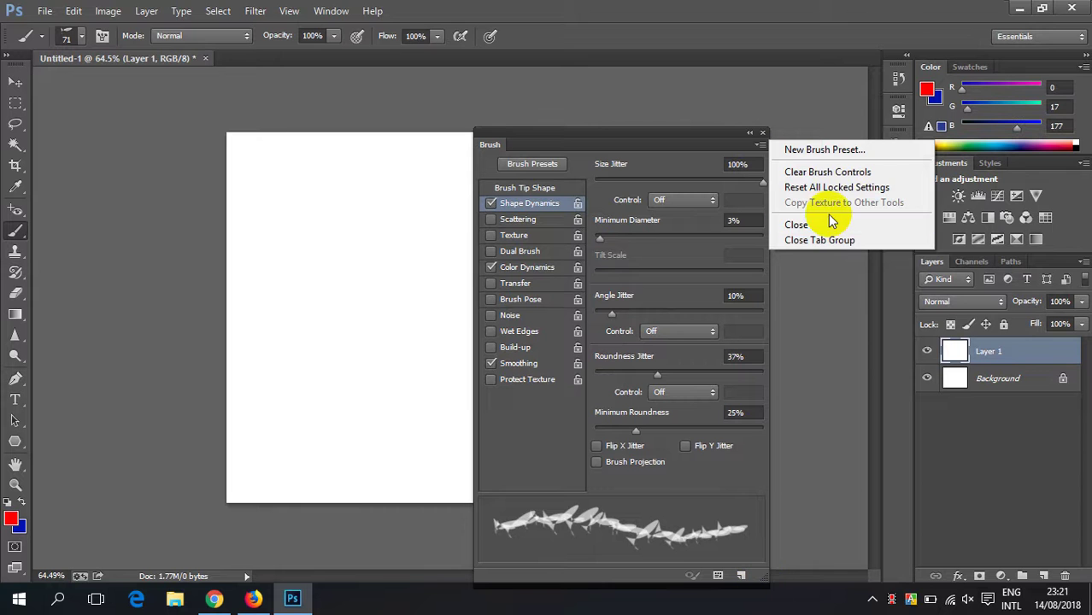
click(757, 146)
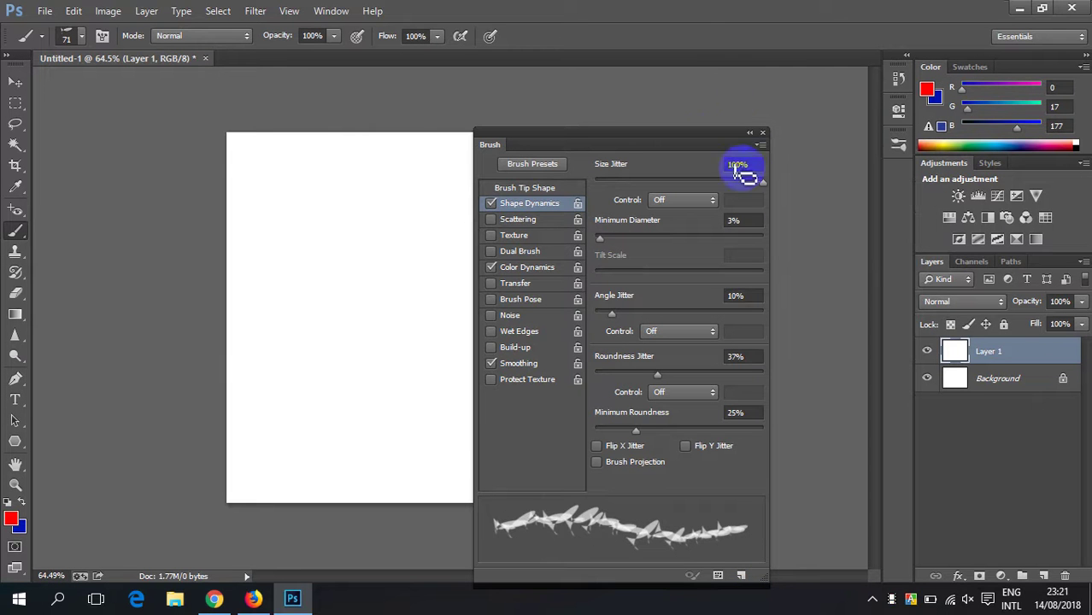
- Open the Preset Manager for brushes and review the brush sets offered in its options list
click(717, 576)
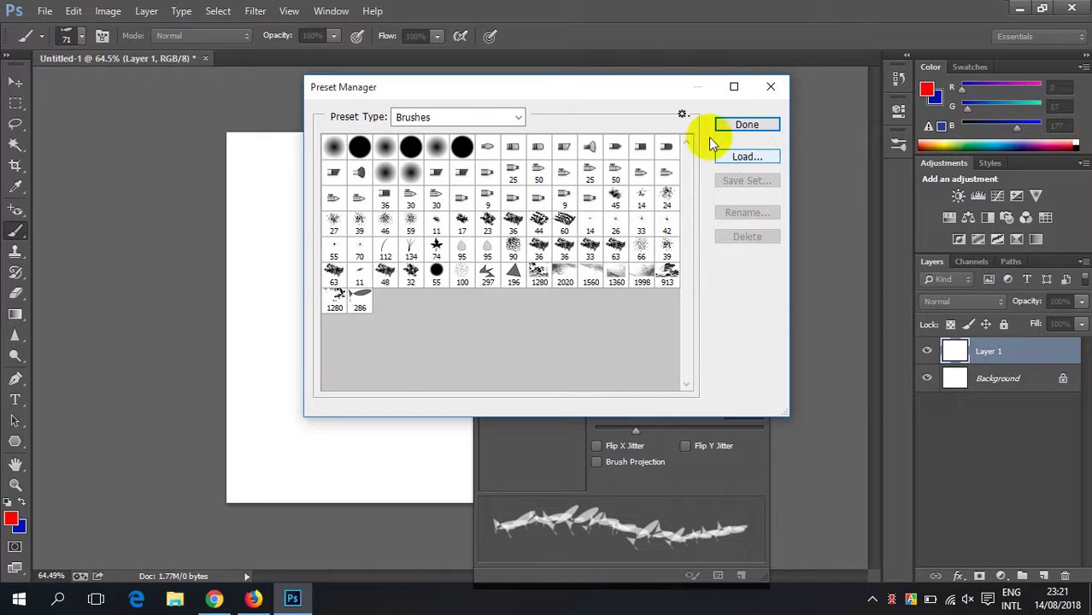
click(681, 113)
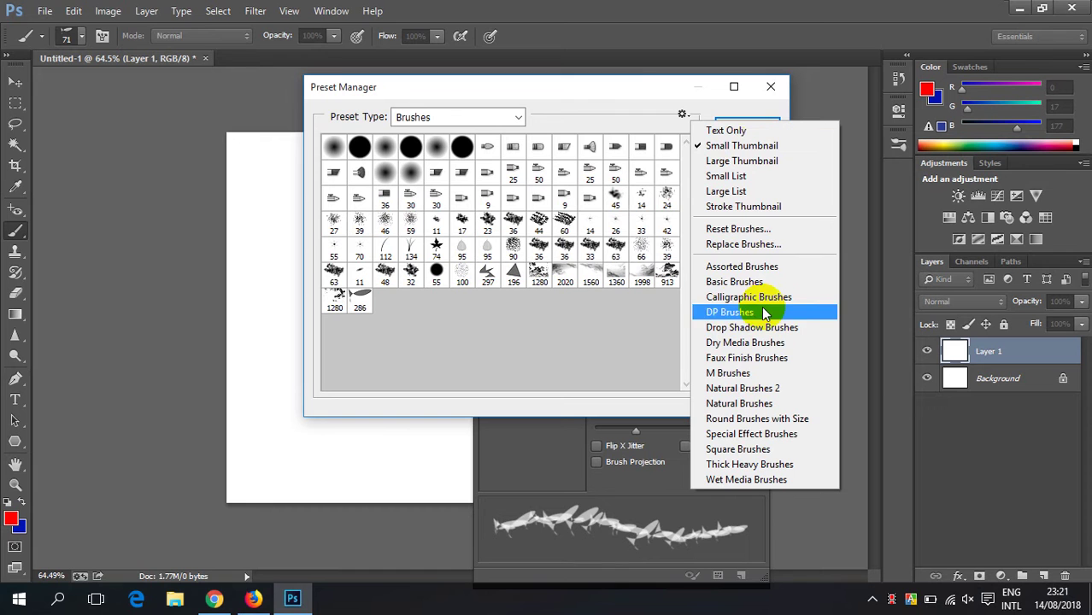
click(619, 88)
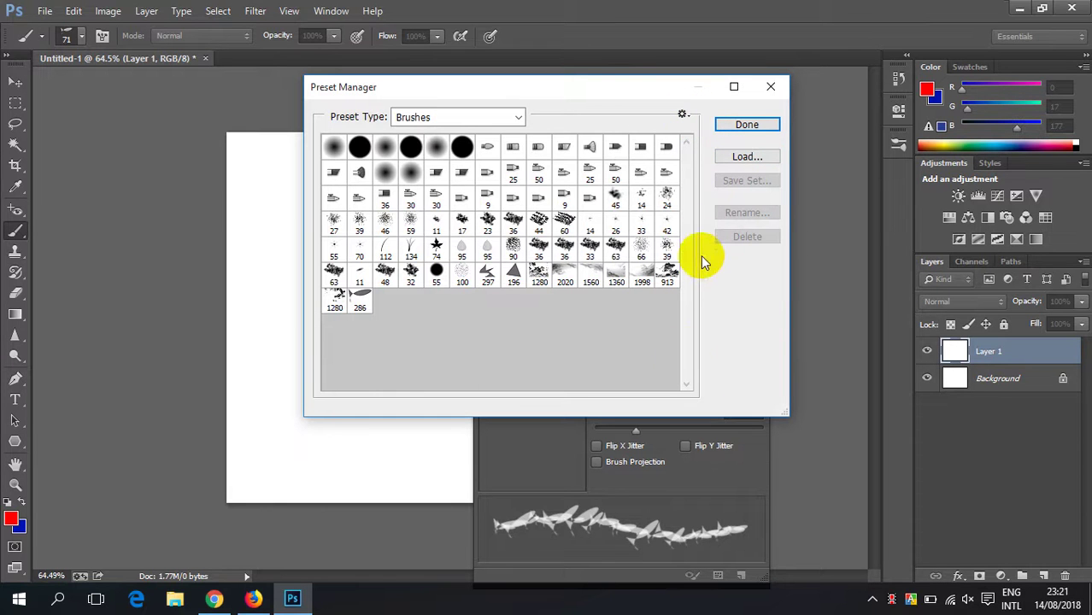
click(681, 116)
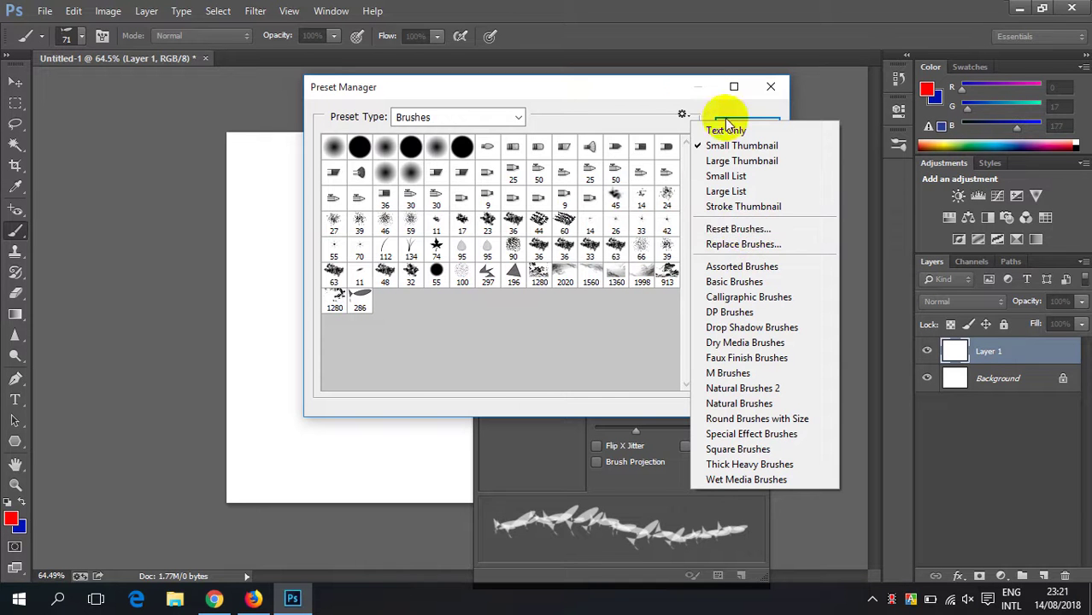
click(676, 95)
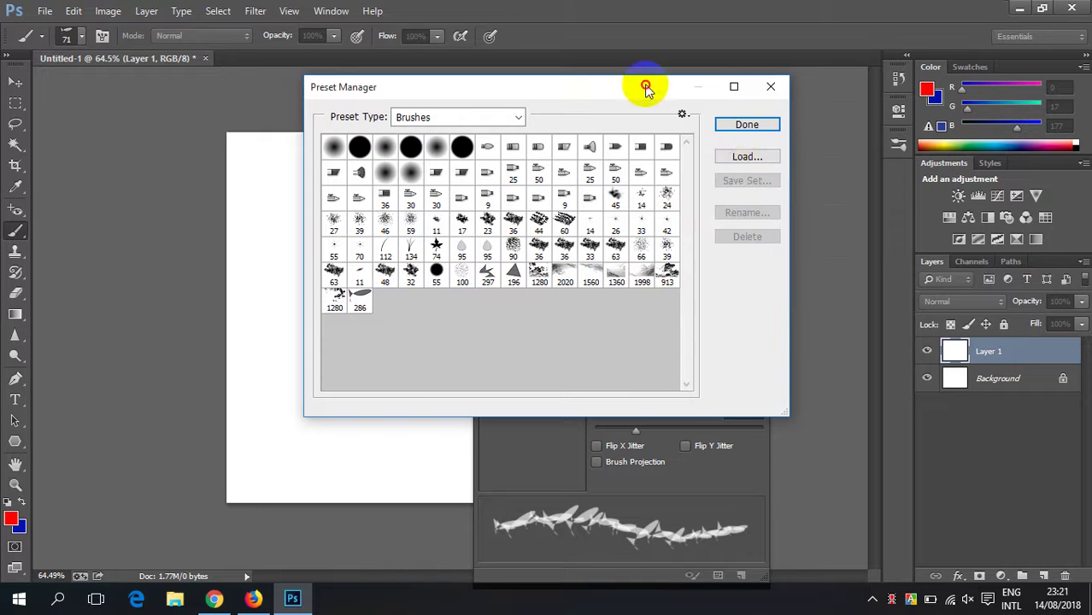
- Load 30_Cloud_Brushes_Promo.abr from the 30_Cloud_Brushes_Promo_abr folder in Downloads into the brush presets, and close the Preset Manager
click(732, 162)
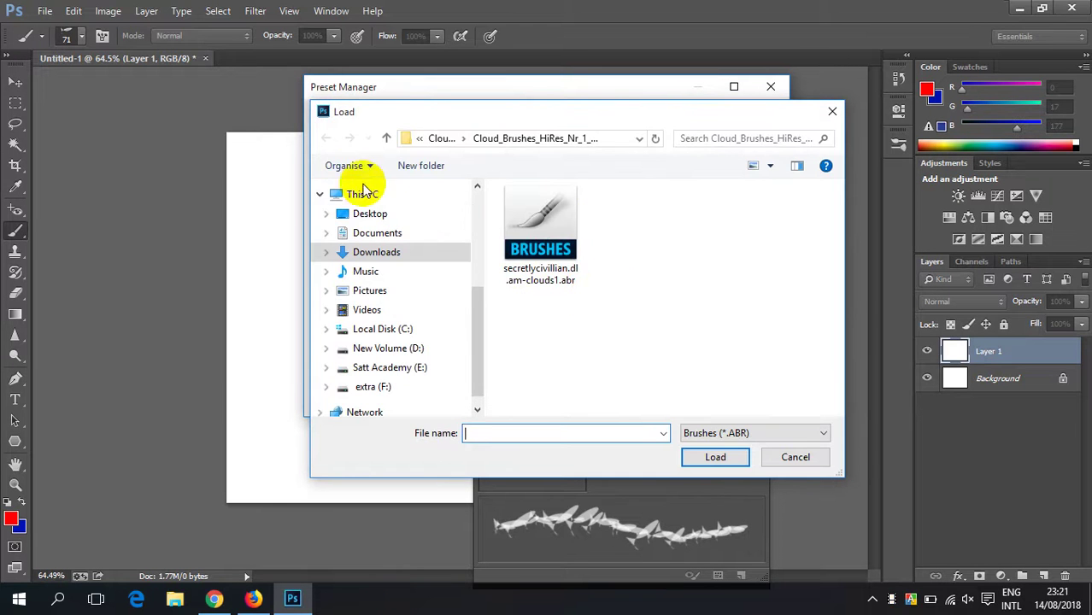
click(385, 139)
click(373, 256)
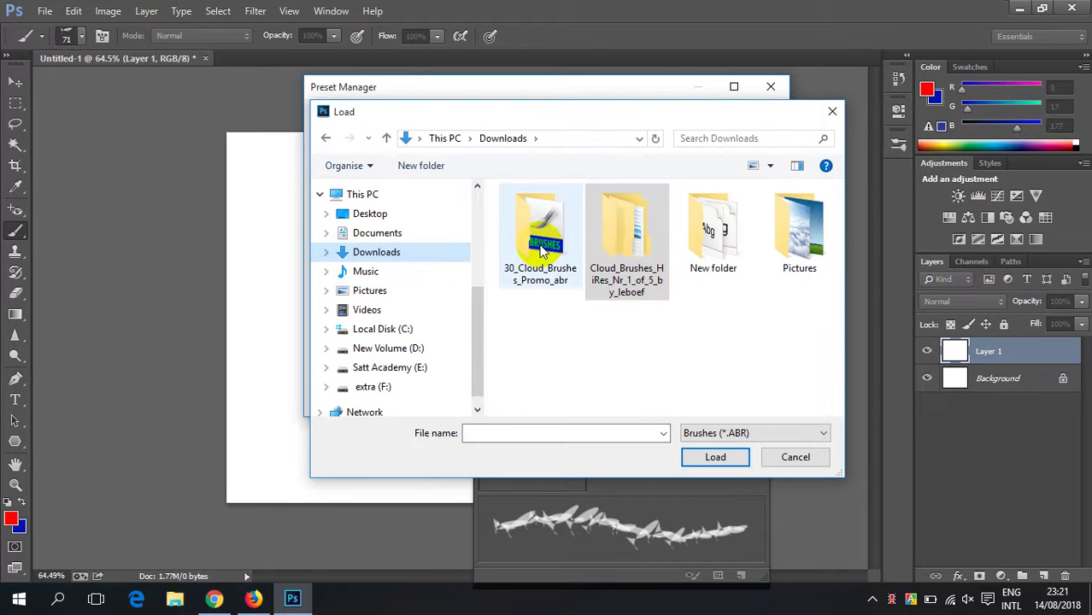
double_click(540, 243)
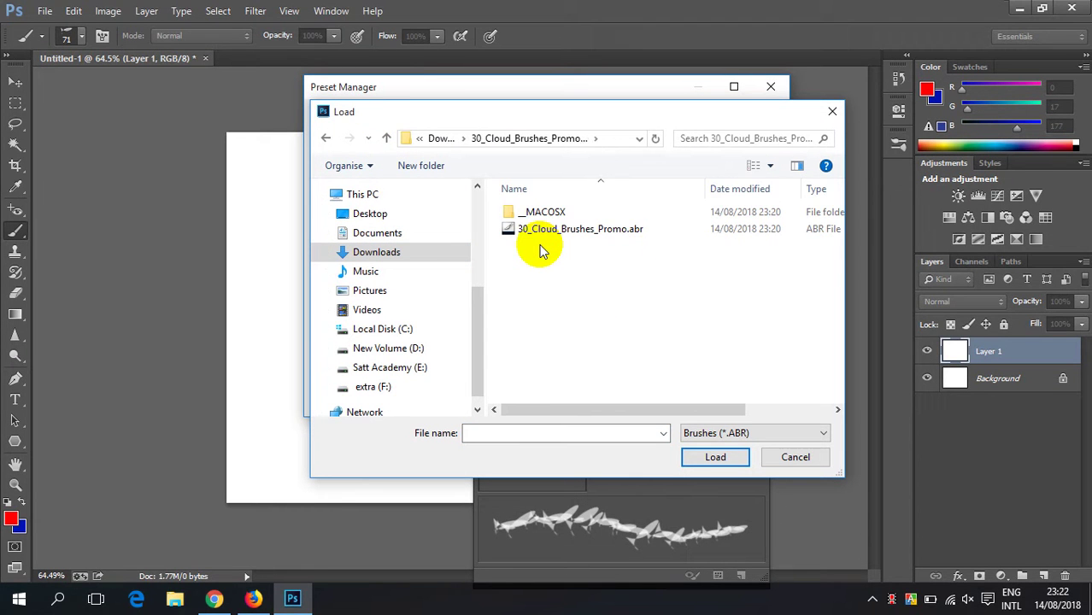
click(540, 230)
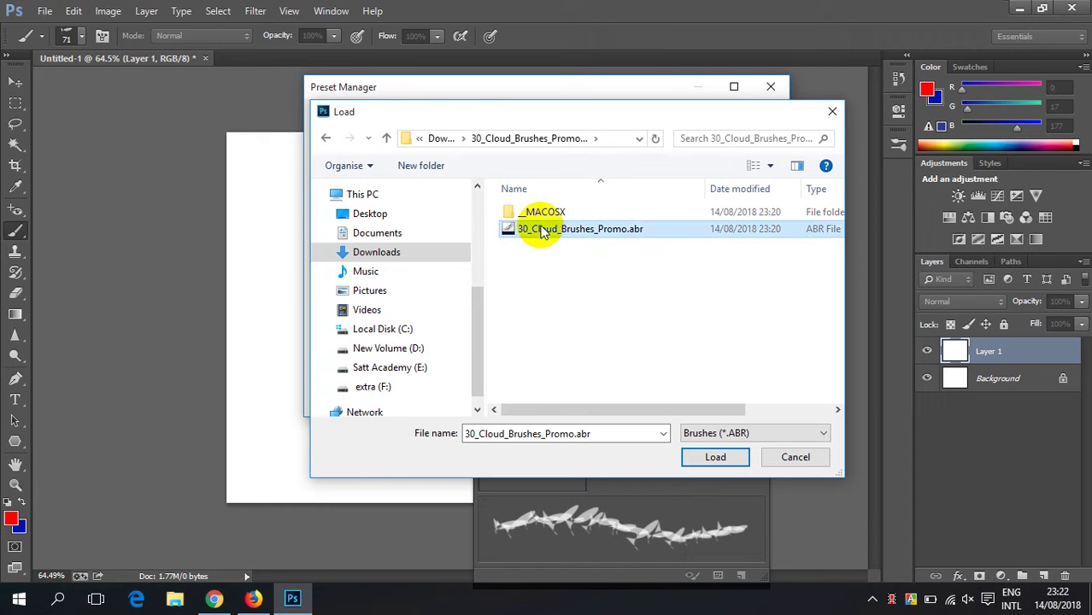
click(713, 455)
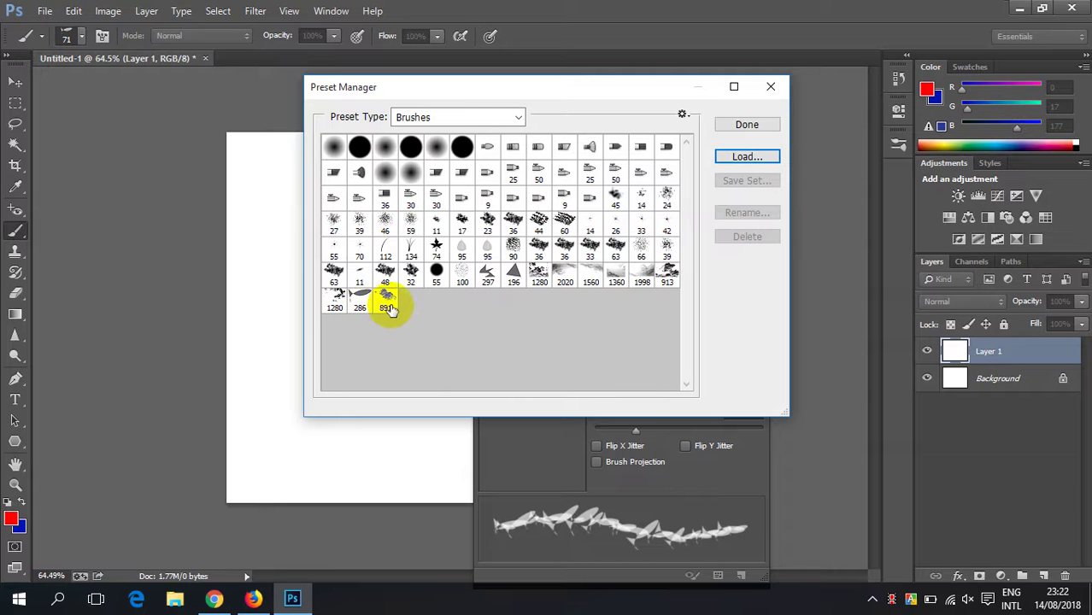
click(746, 125)
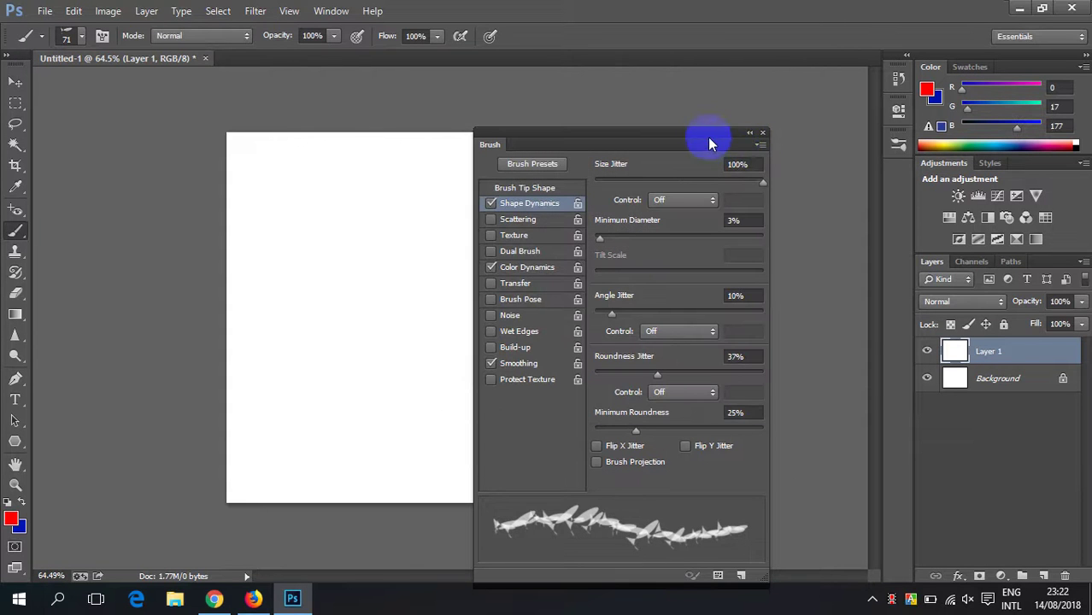
- Dock the floating Brush panel again, swap the foreground and background colors, and fill Layer 1 with the dark blue
mouse_move(707, 142)
mouse_down()
mouse_move(858, 136)
mouse_move(900, 176)
mouse_up()
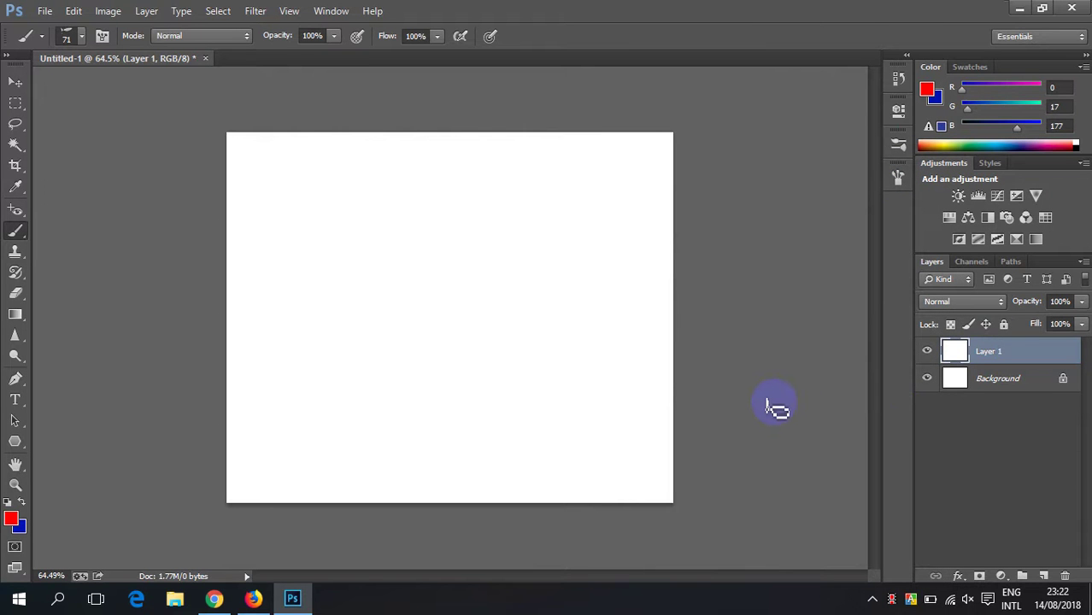
key(x)
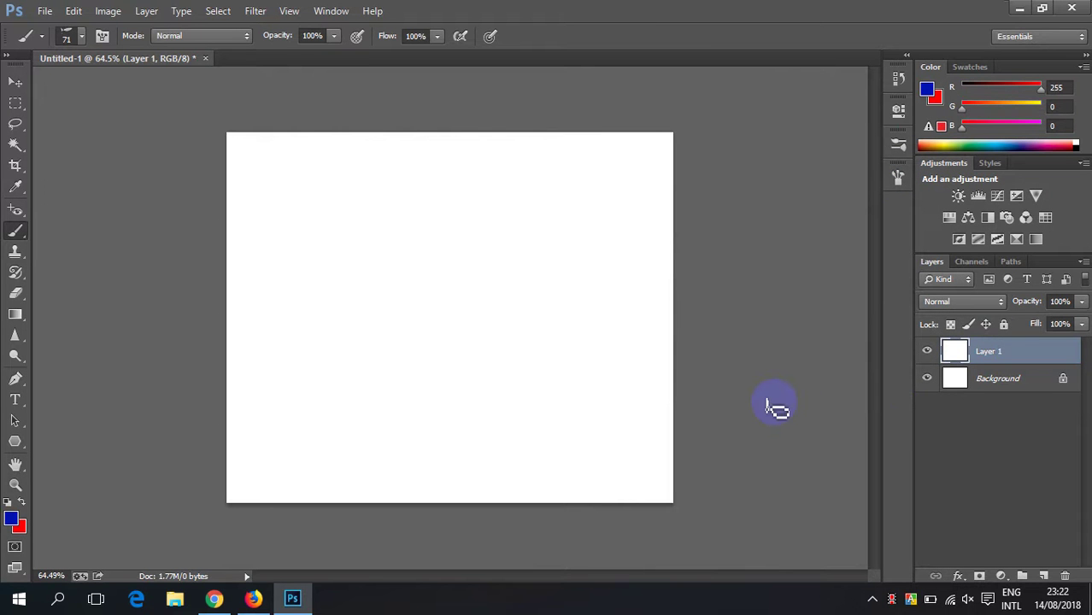
key(alt+BackSpace)
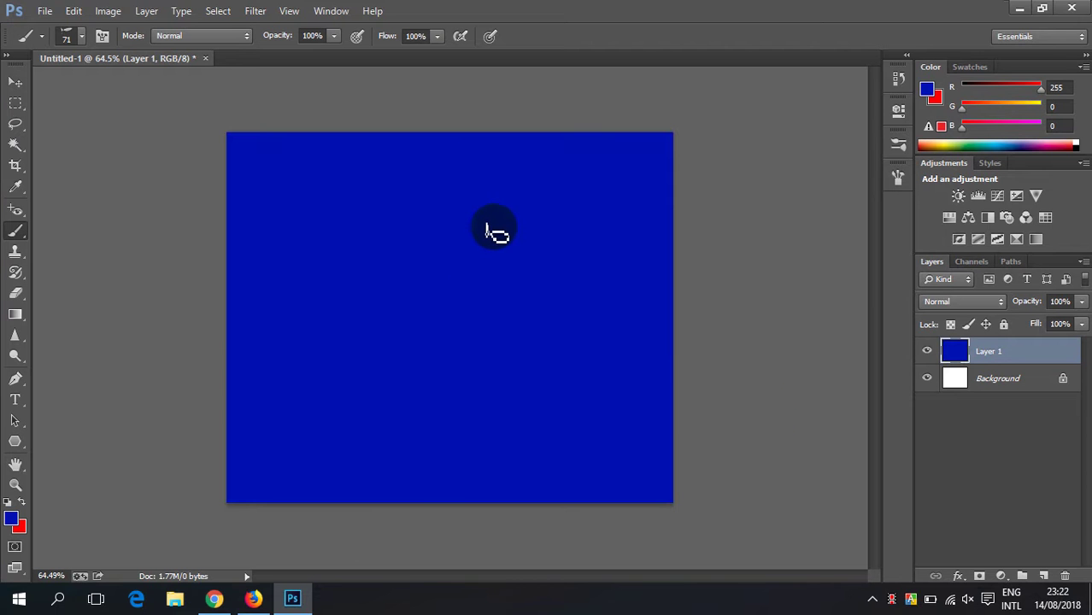
- Set the foreground color to the brighter blue 1027ff and fill Layer 1 with it
click(13, 518)
click(860, 70)
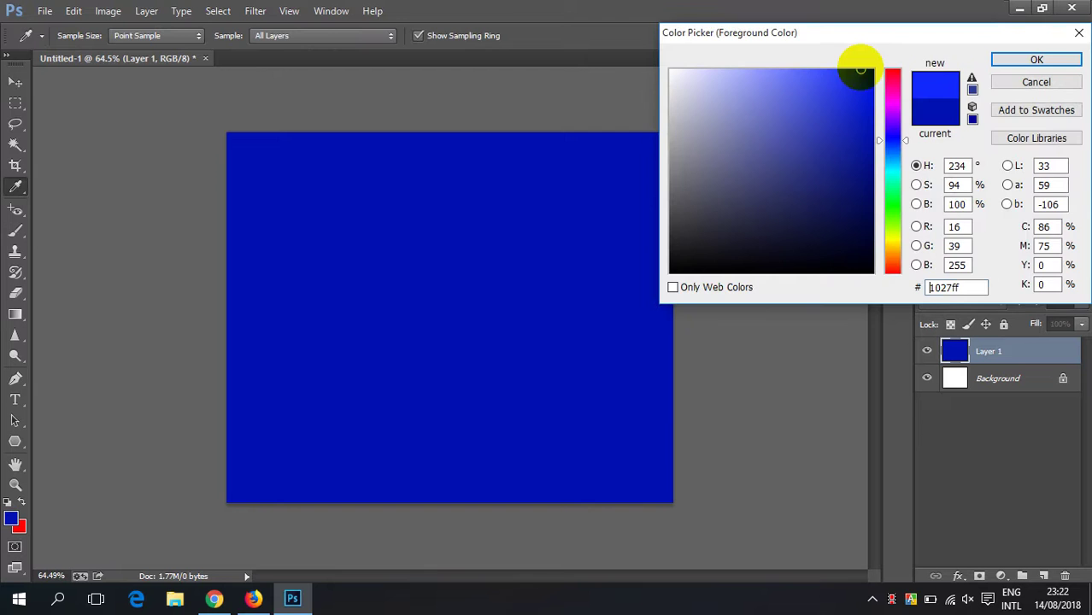
click(1029, 60)
key(b)
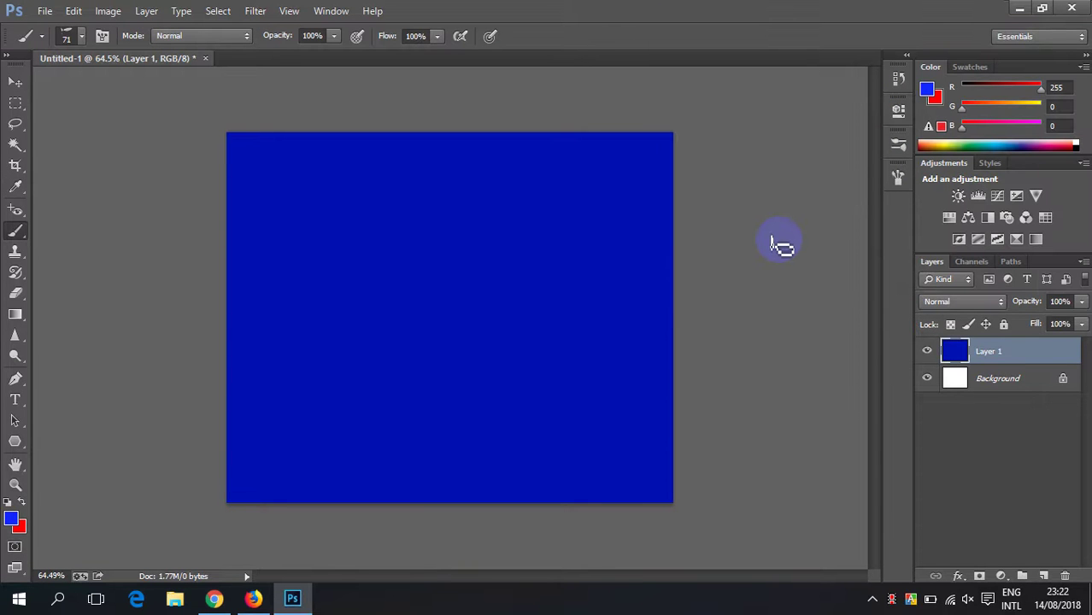
key(alt+BackSpace)
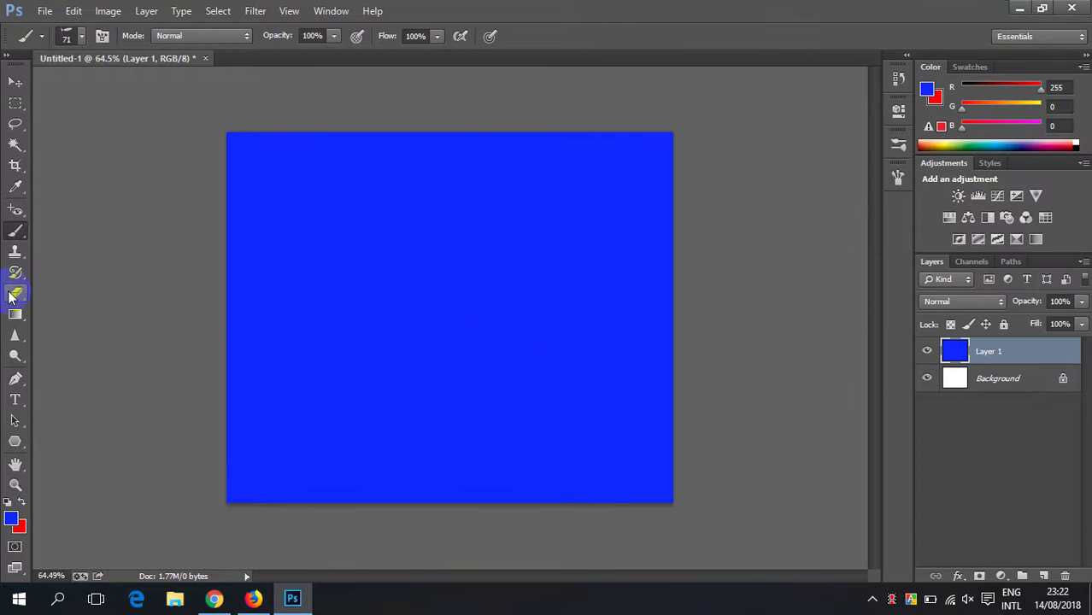
- Fill Layer 1 with a vertical linear gradient running from blue at the canvas top to red at its base
click(15, 315)
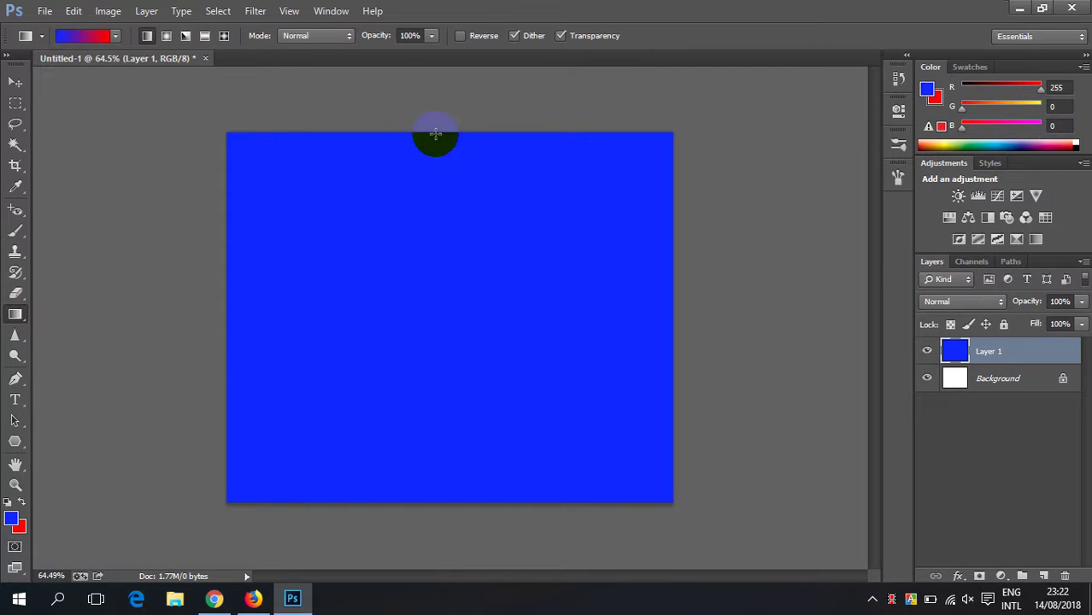
drag(435, 134, 429, 504)
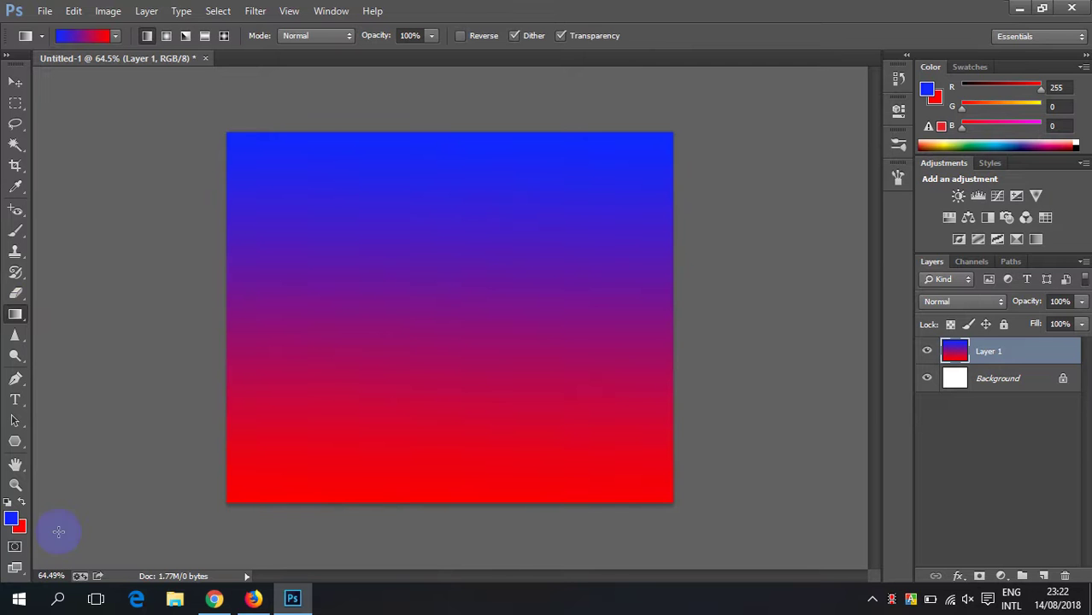
- Set the background color to gray a0a0a0
click(21, 530)
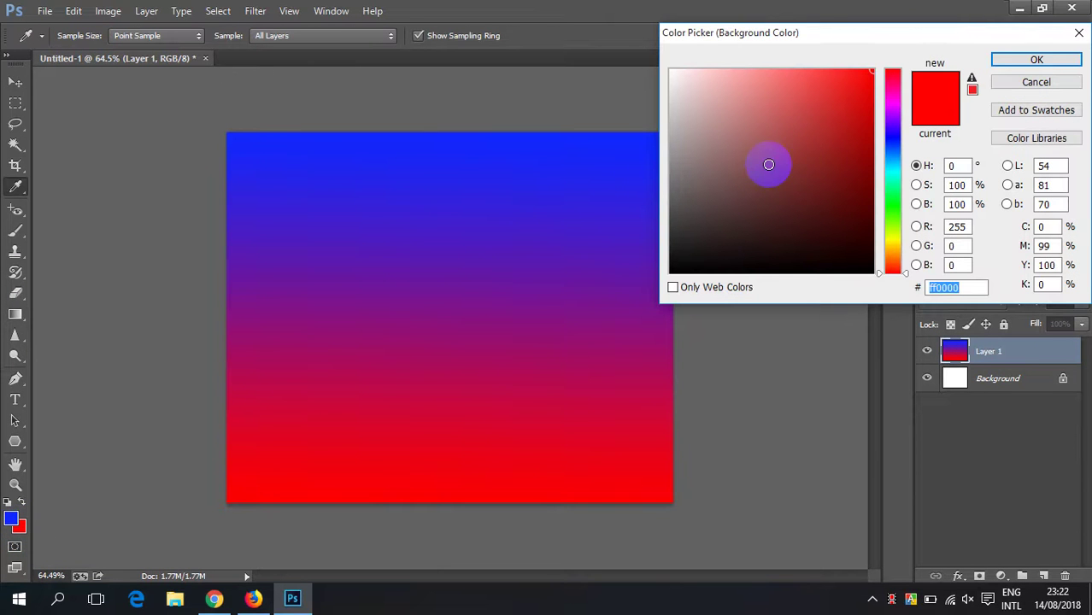
click(893, 199)
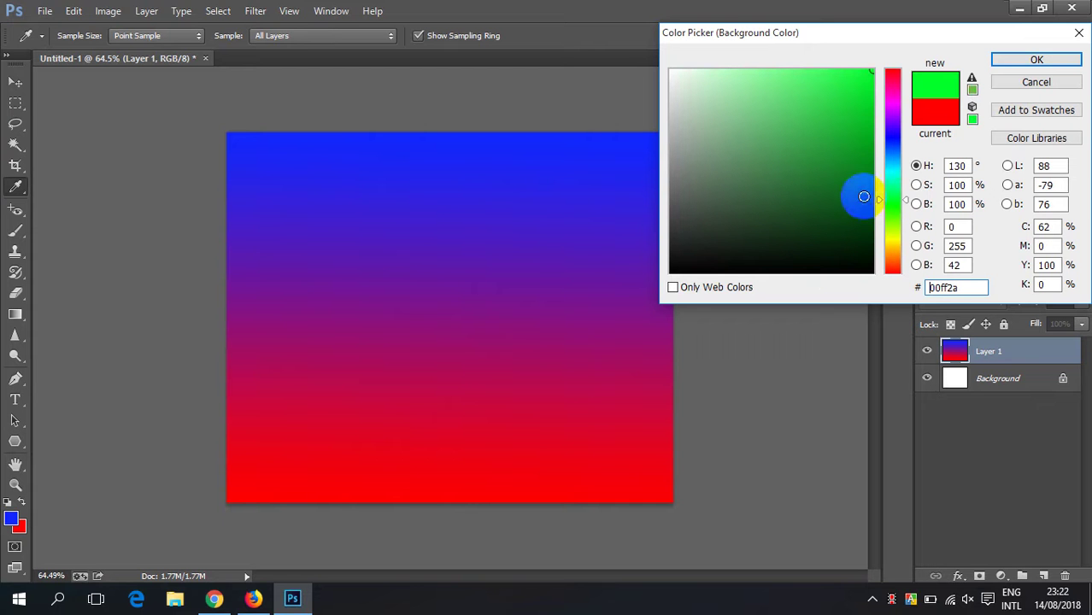
drag(863, 196, 641, 146)
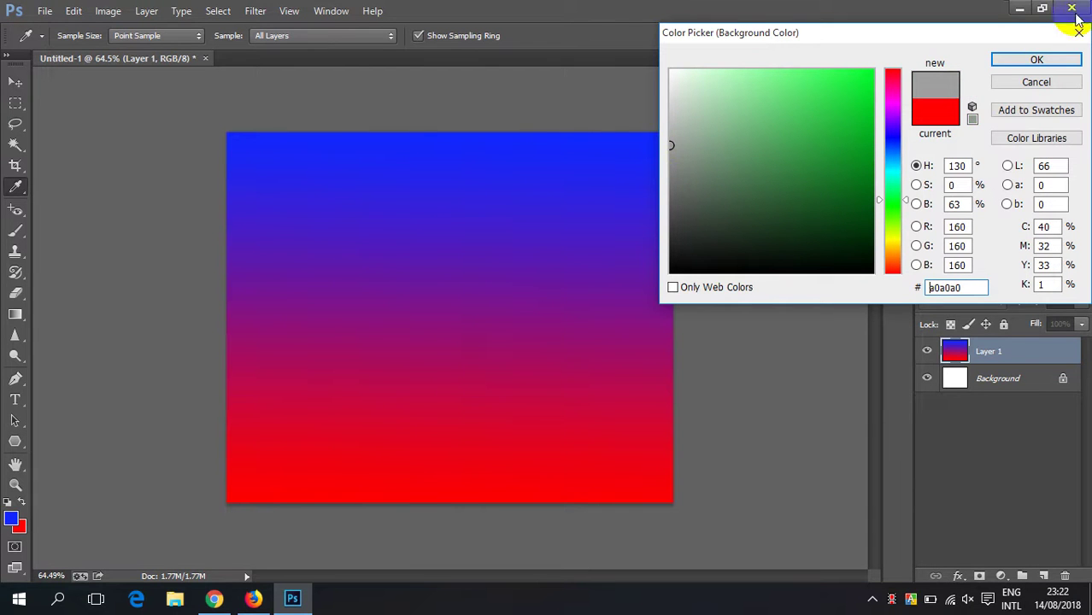
click(1023, 58)
- Fill Layer 1 with the gray background color and cover it with a vertical blue-to-gray linear gradient
key(ctrl+BackSpace)
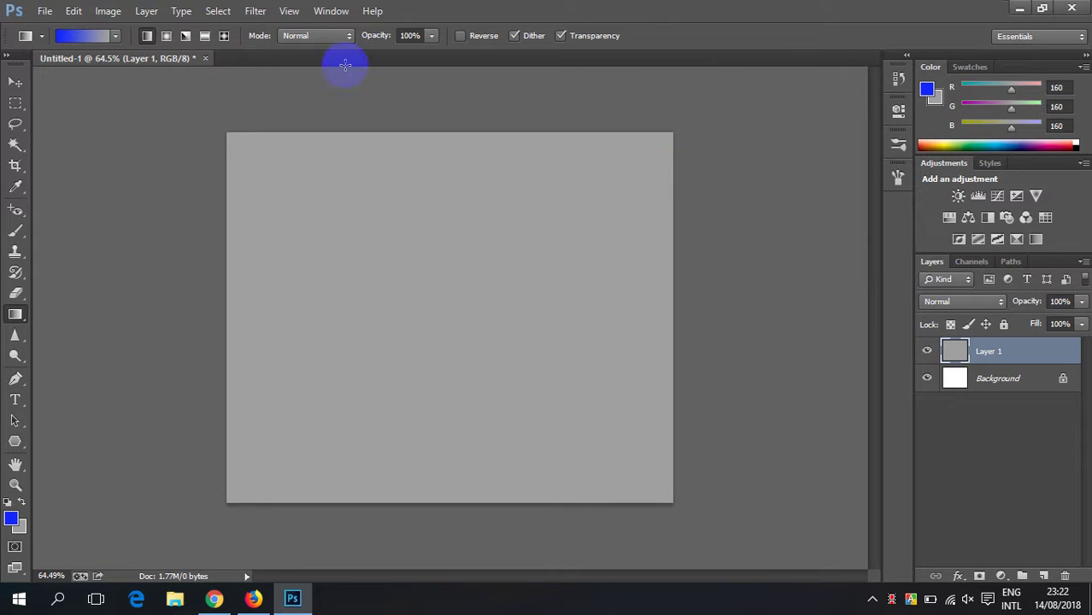
drag(430, 519, 431, 518)
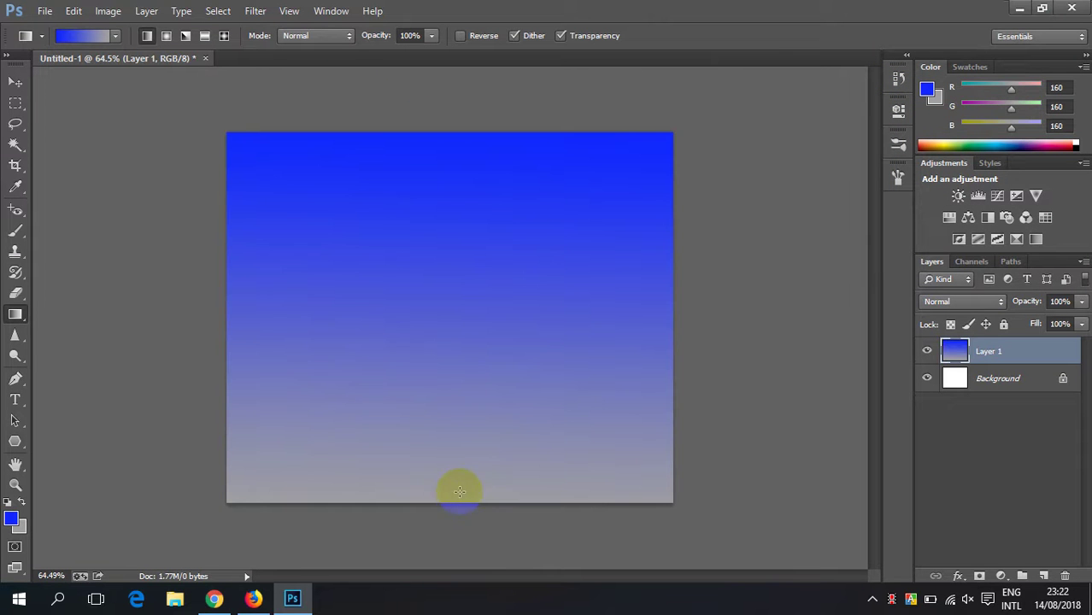
scroll(537, 254, up, 1)
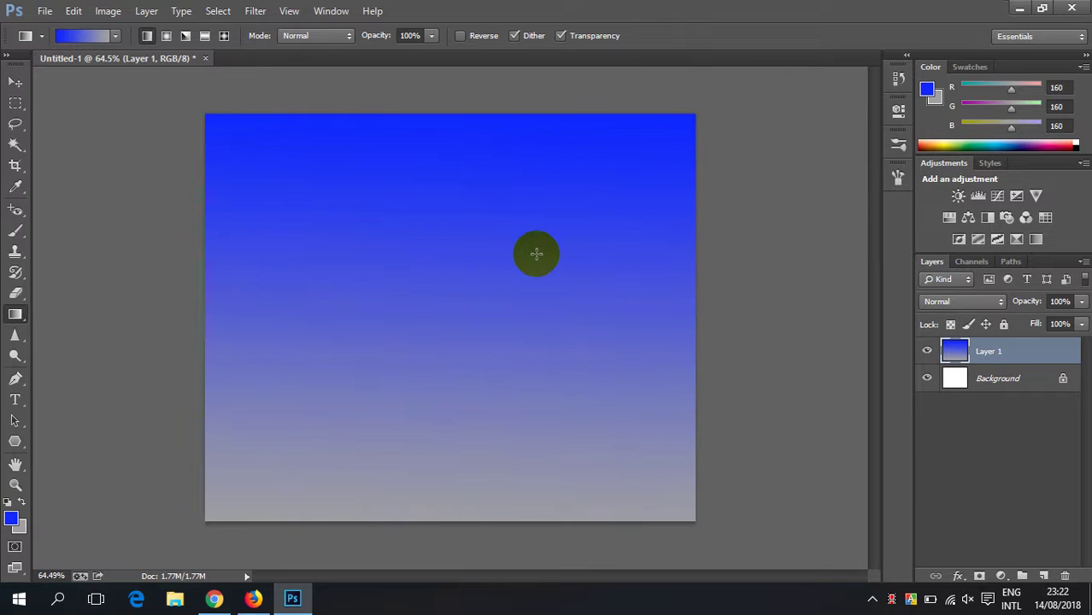
scroll(537, 254, down, 2)
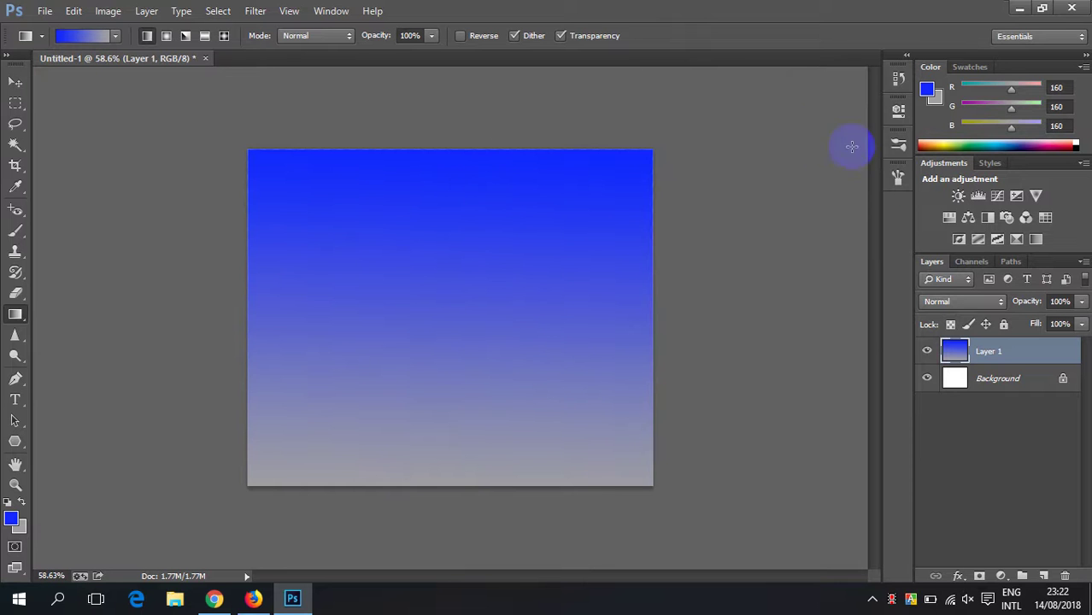
- Activate the Brush tool and choose the 891 px cloud brush tip
click(897, 177)
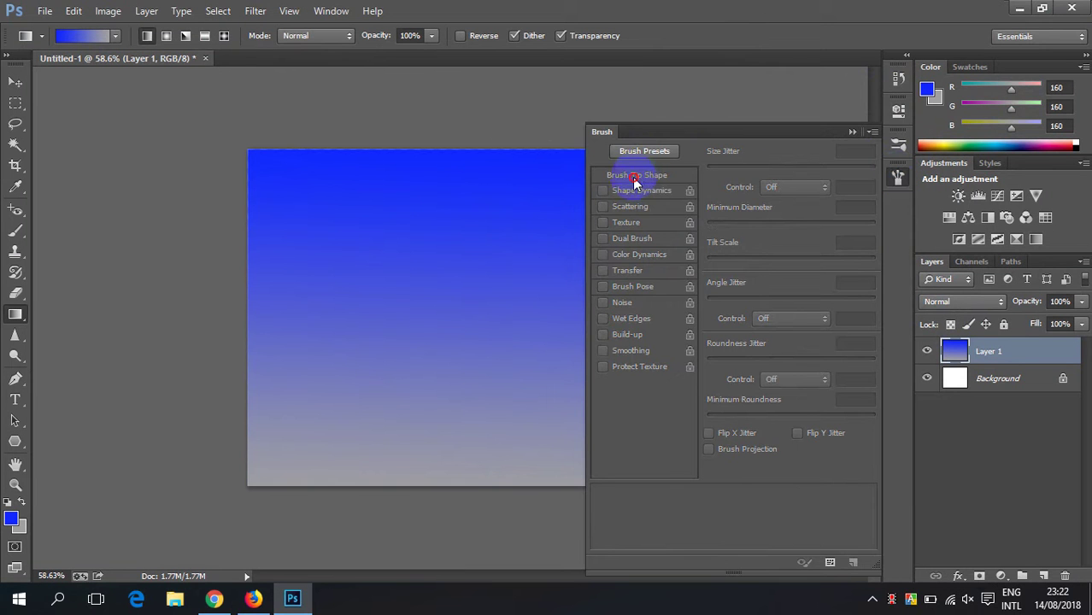
click(606, 144)
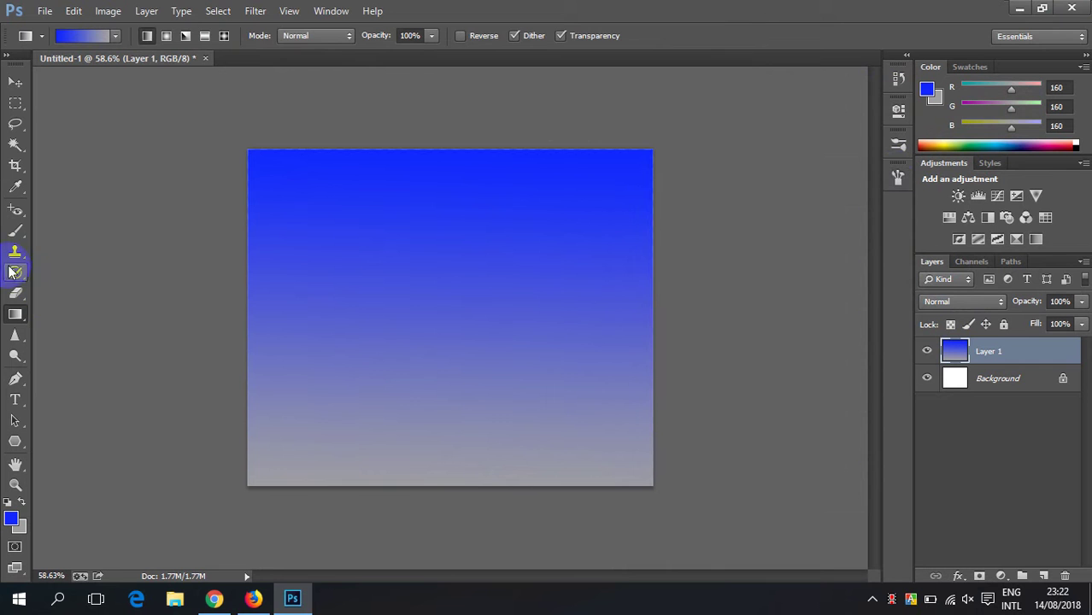
click(16, 233)
click(897, 177)
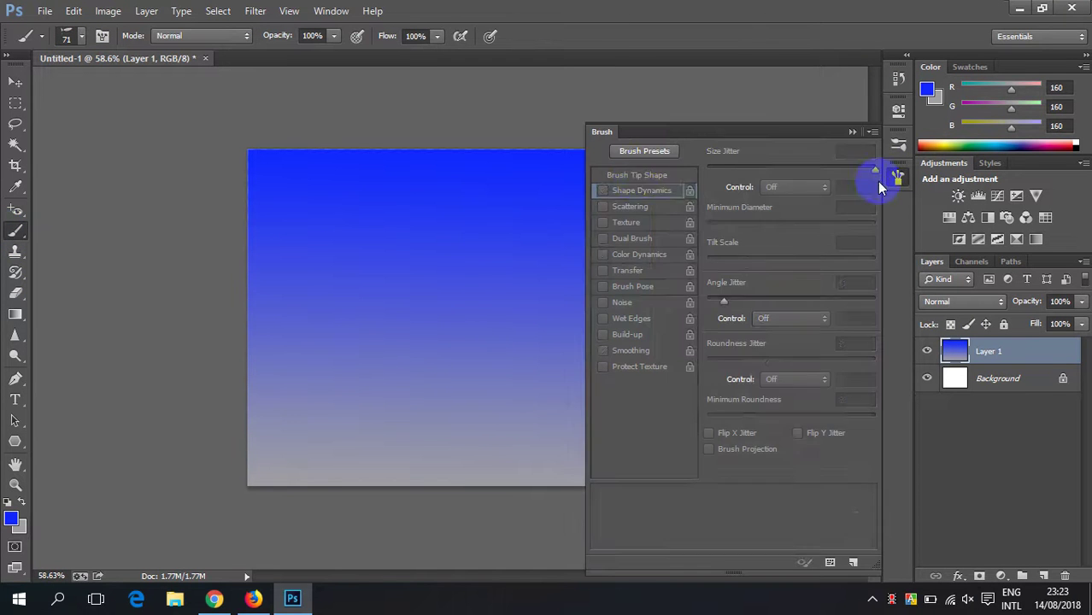
click(621, 175)
scroll(792, 214, down, 5)
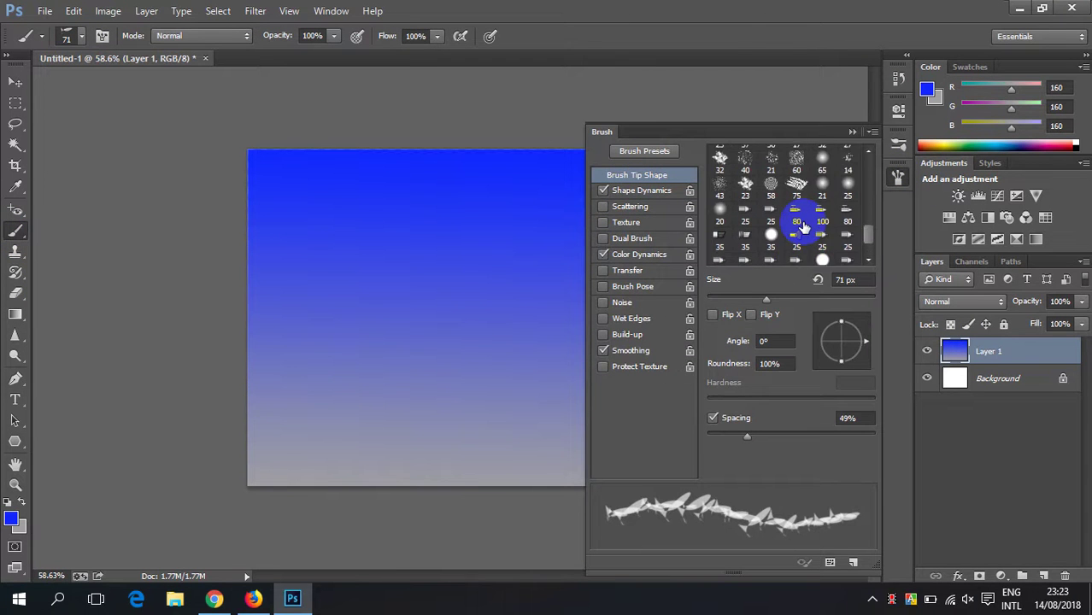
scroll(801, 226, up, 1)
scroll(803, 227, up, 2)
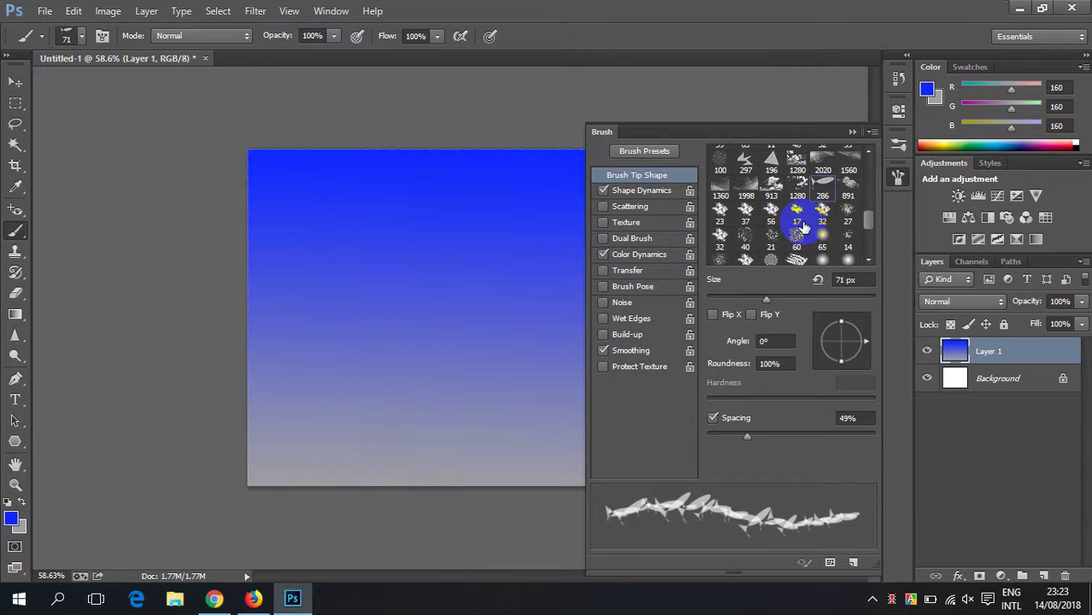
click(848, 190)
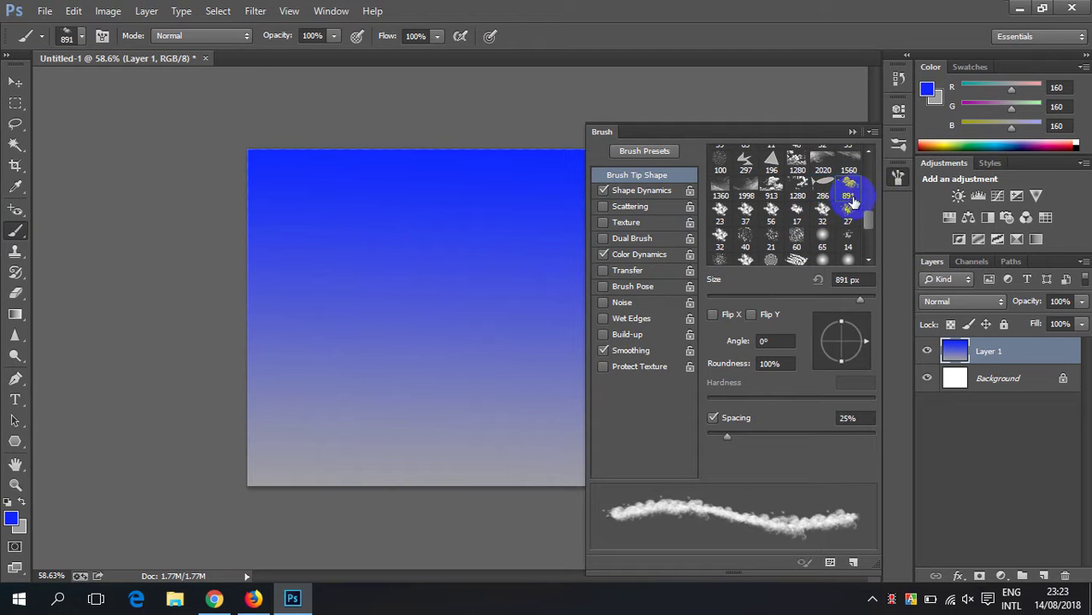
- Set the foreground color to white (ffffff)
click(8, 517)
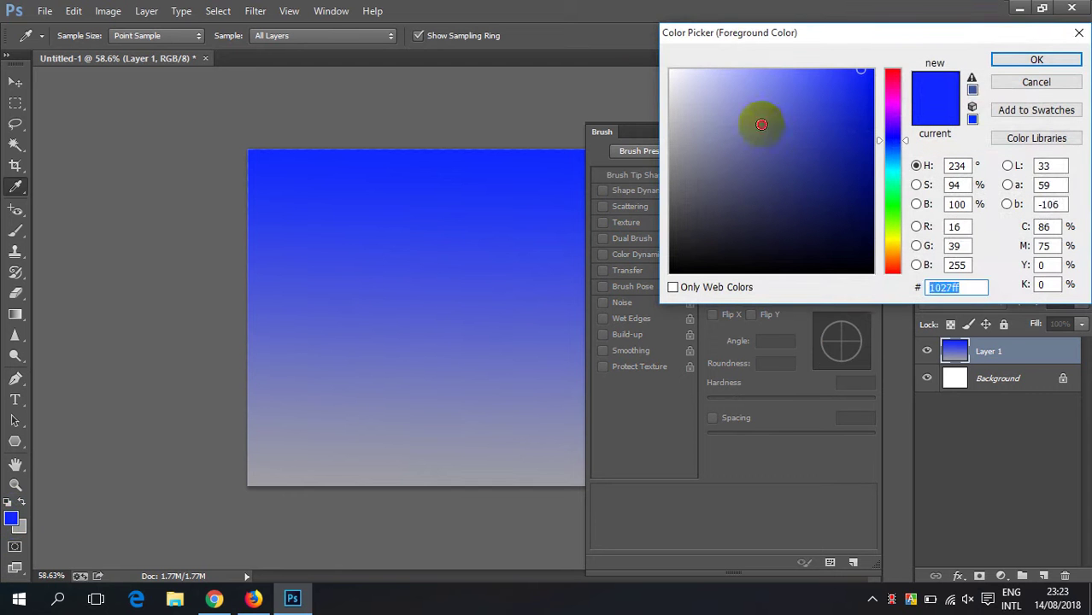
drag(761, 125, 621, 60)
click(1034, 60)
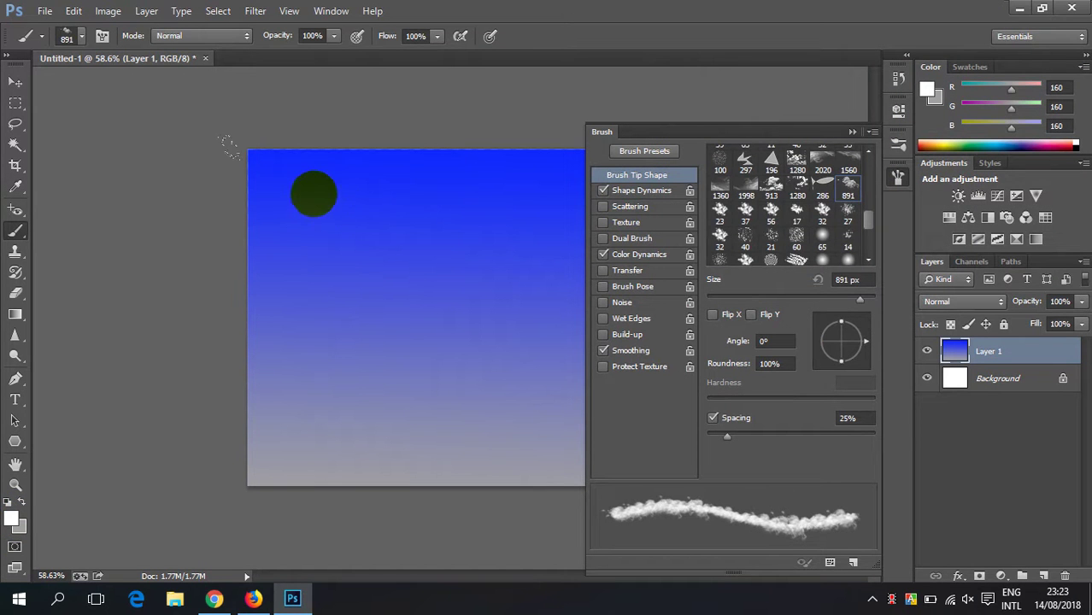
- Stamp one white cloud in the upper-left part of the sky and another in its upper-right corner
click(362, 211)
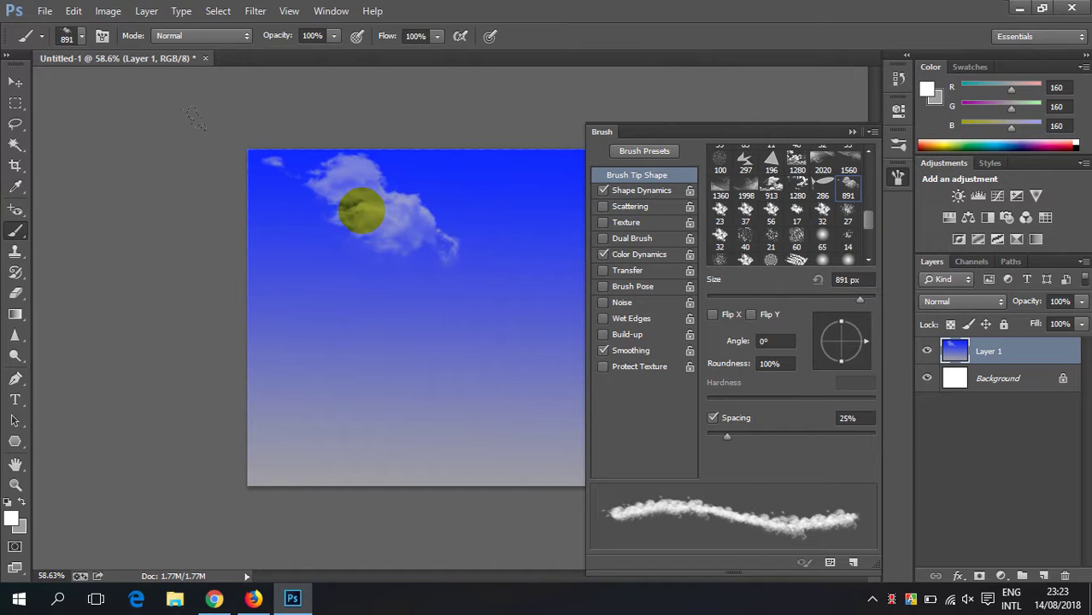
scroll(414, 214, down, 1)
scroll(427, 224, up, 2)
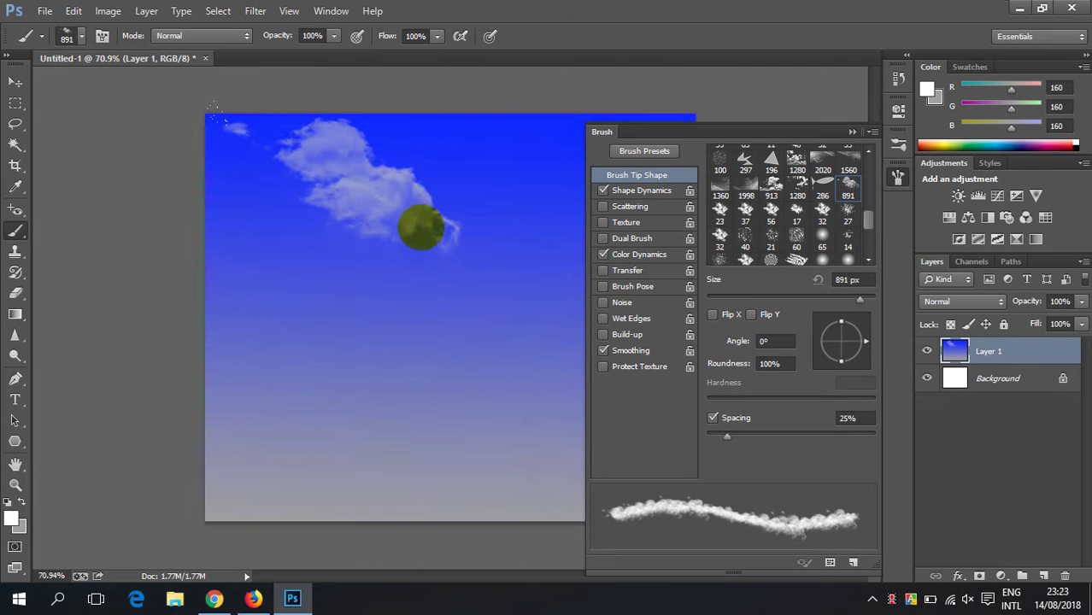
click(852, 133)
click(11, 518)
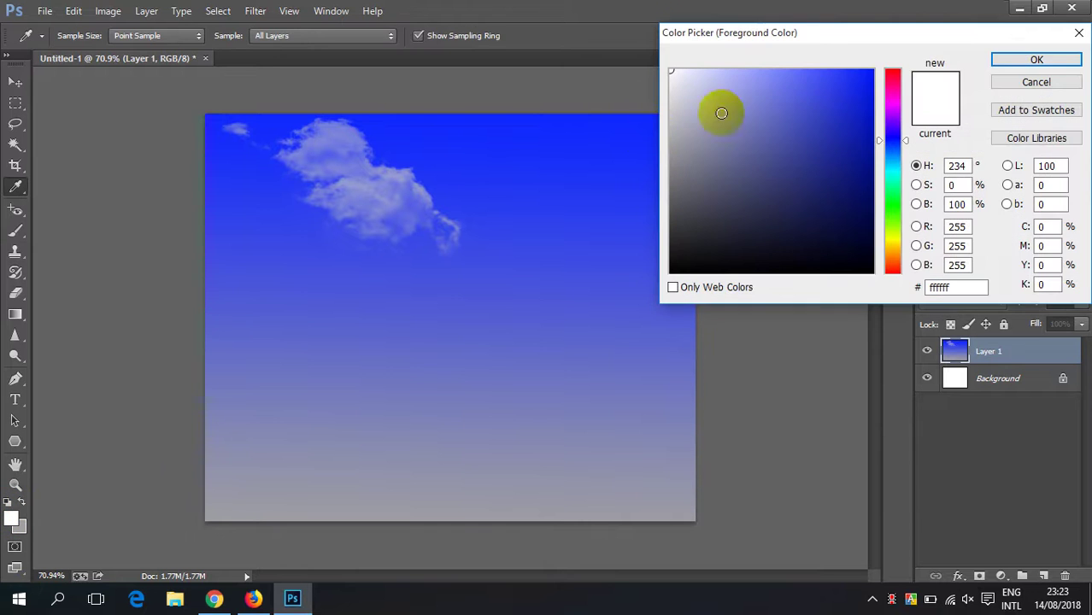
click(1008, 59)
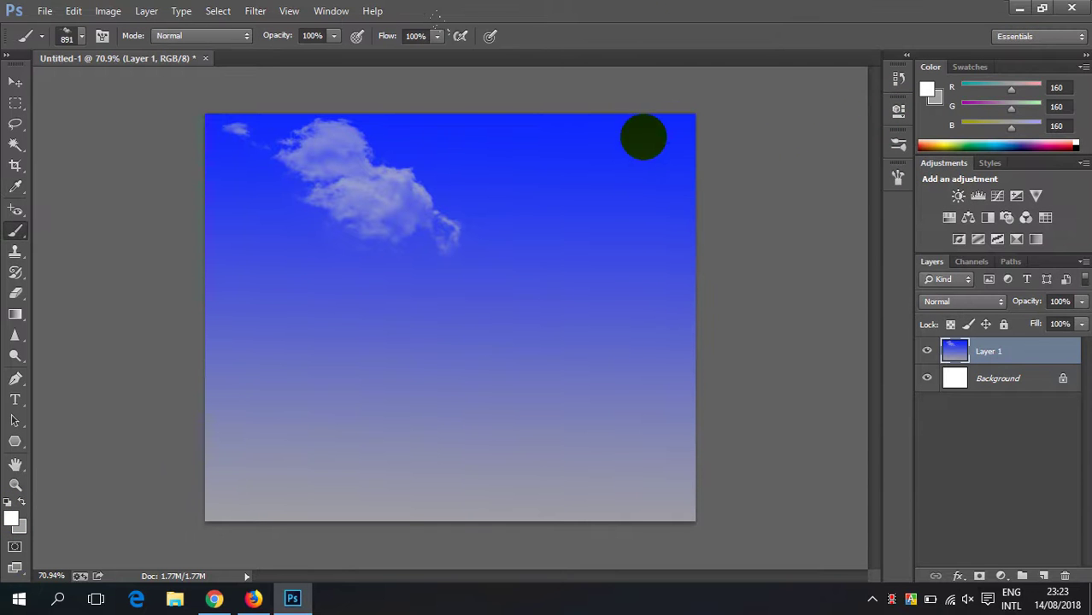
click(644, 137)
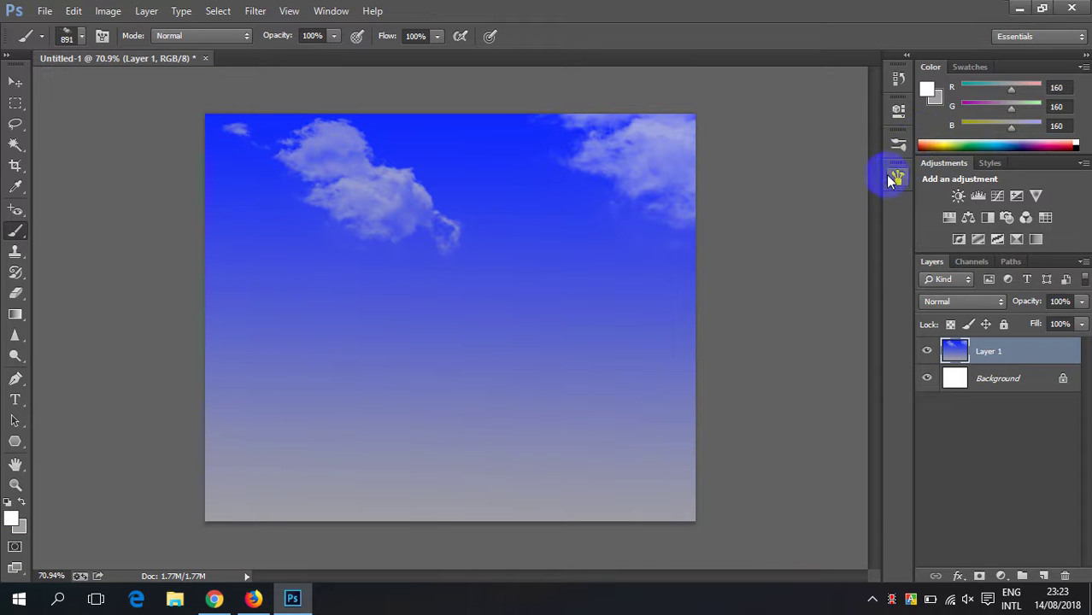
- Choose the 23 px brush tip and stamp a small white mark near the top center of the sky
click(898, 179)
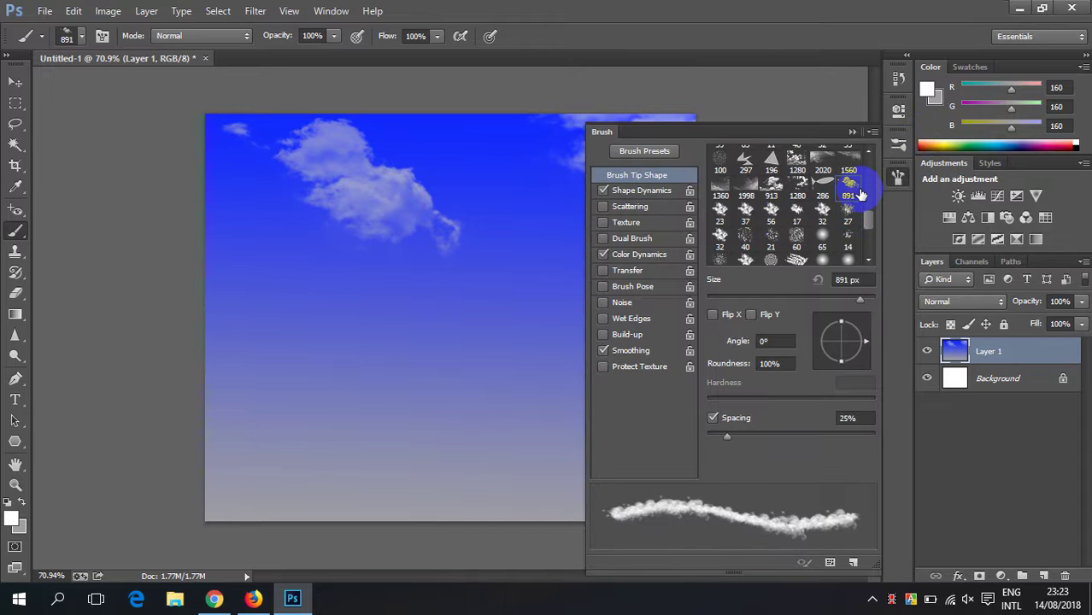
click(719, 215)
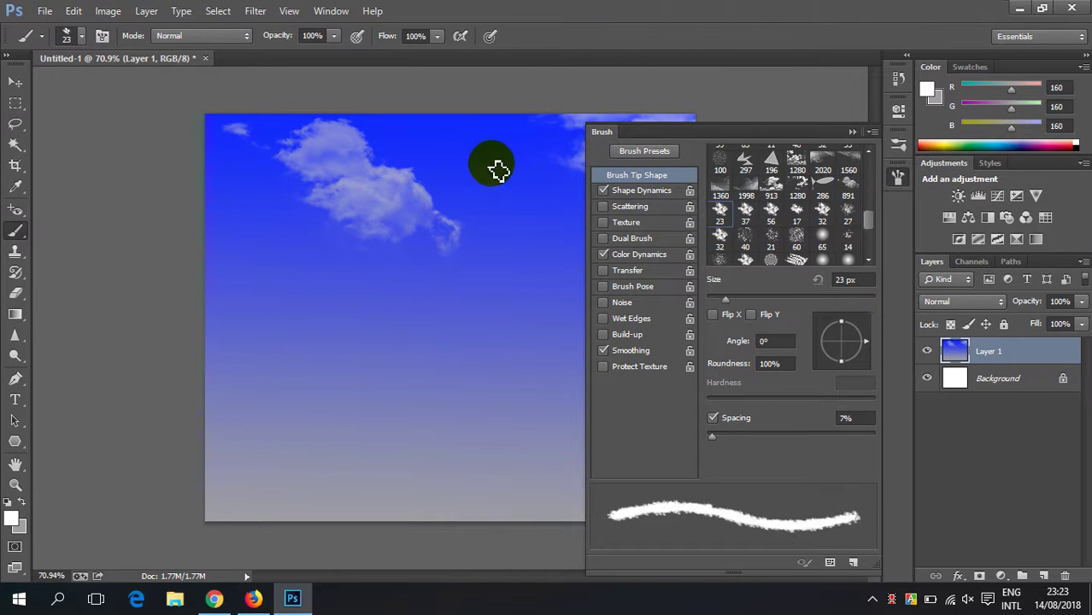
click(470, 143)
- Switch to the 913 px cloud brush tip and stamp clouds at the sky's left edge and top center
click(771, 193)
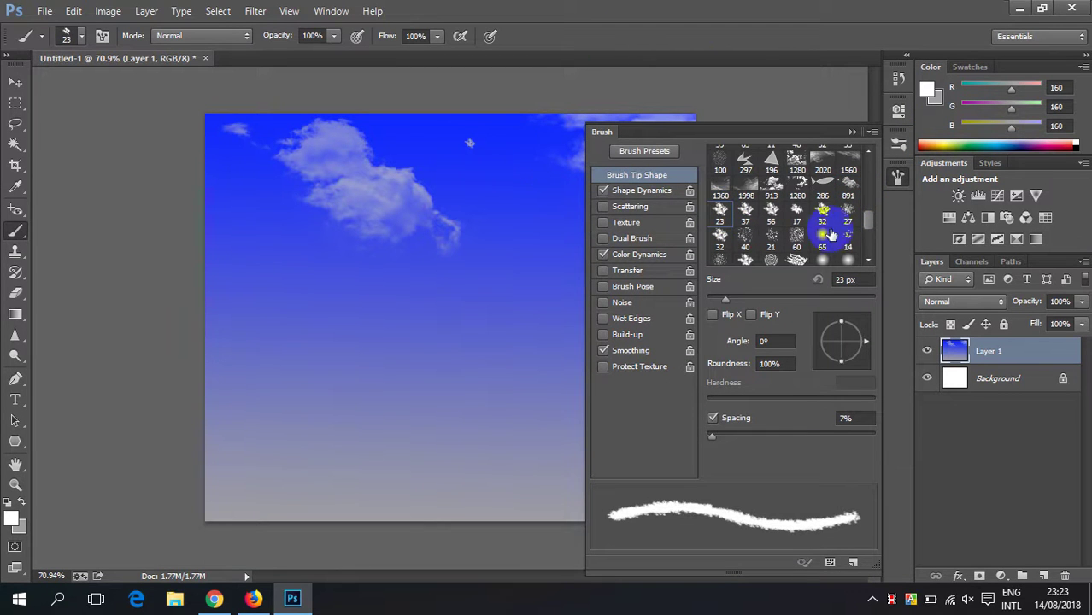
click(772, 188)
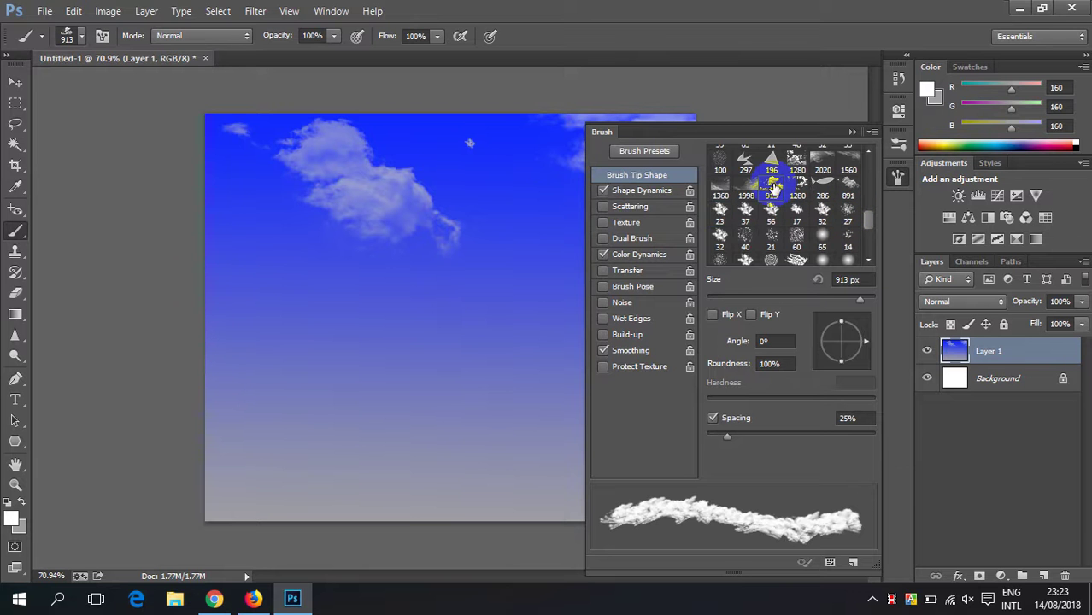
click(244, 185)
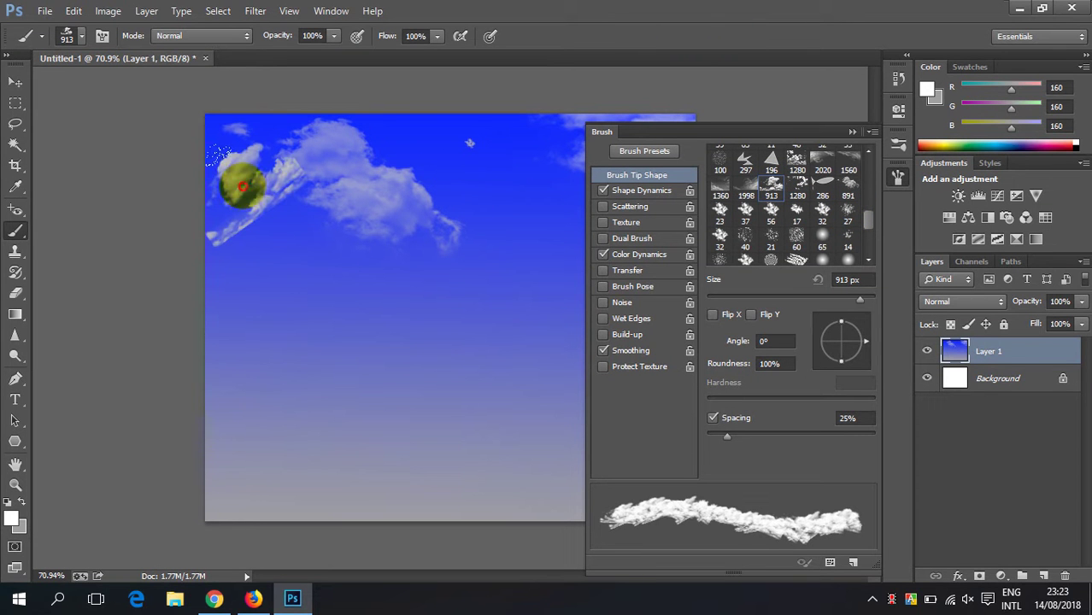
click(449, 139)
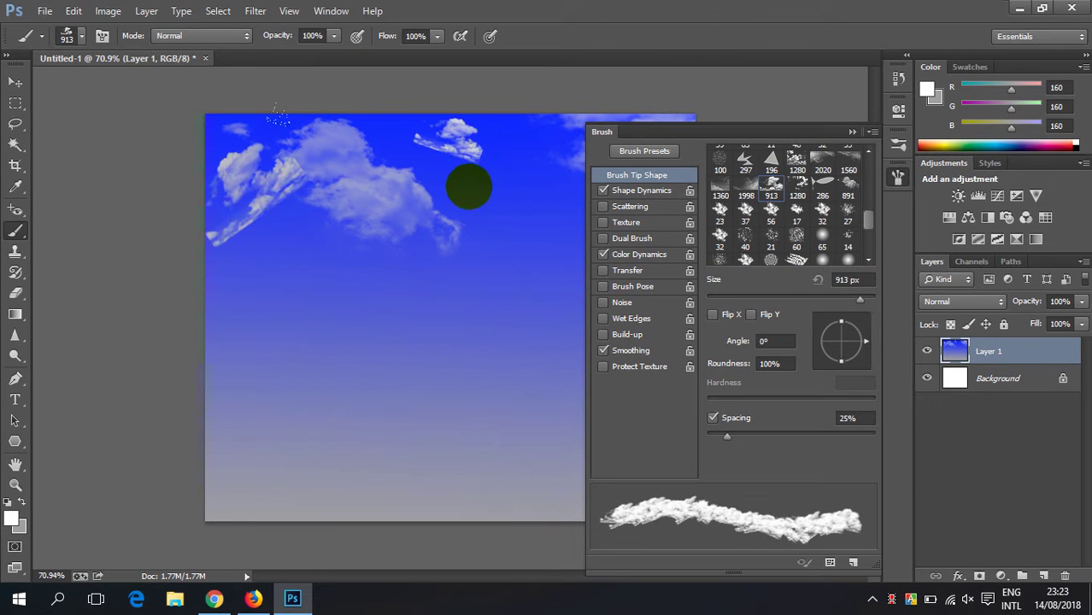
- Stamp more clouds with the 913 px tip over the right side, left-center and left edge of the sky
click(851, 131)
click(543, 183)
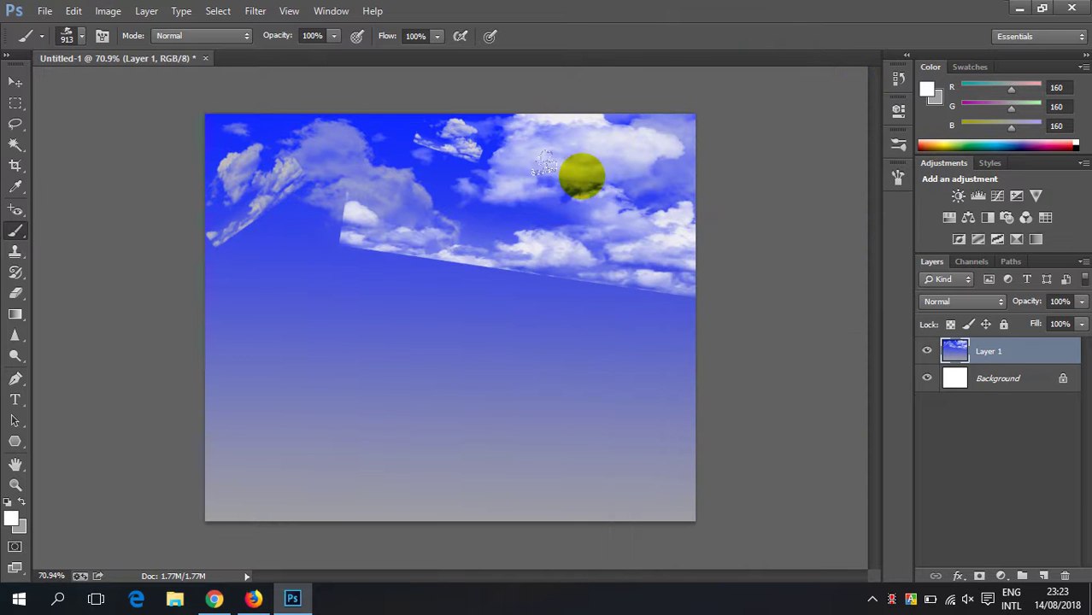
scroll(555, 219, down, 2)
scroll(513, 223, up, 3)
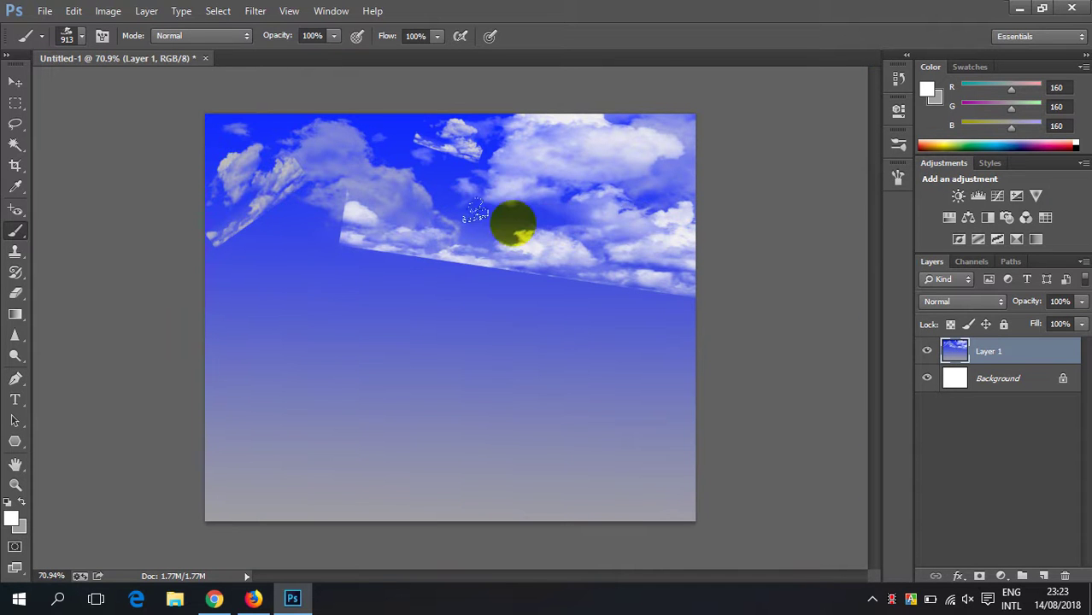
click(294, 227)
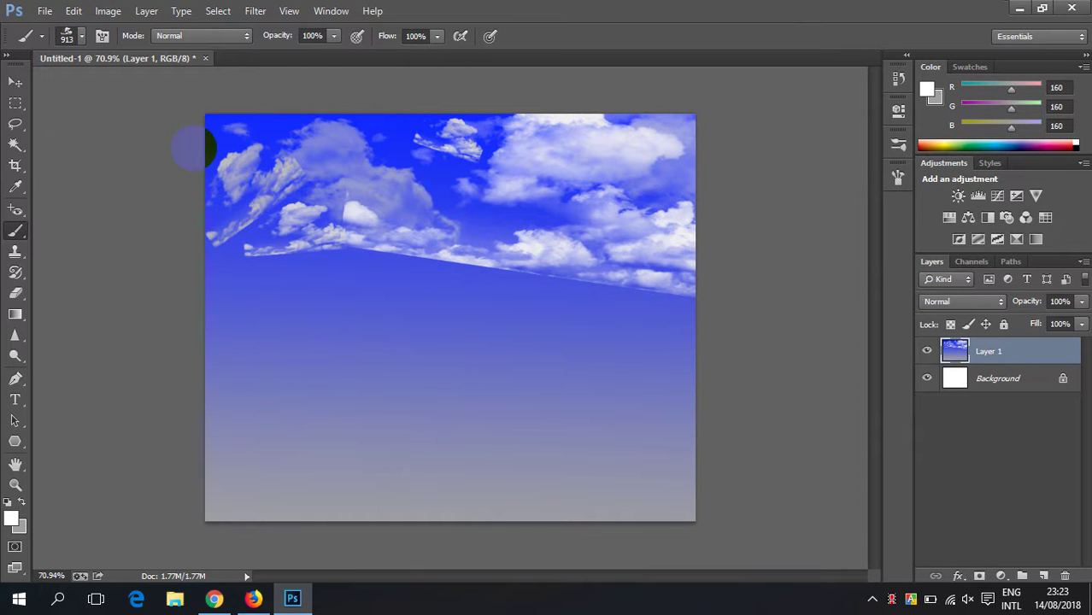
click(71, 128)
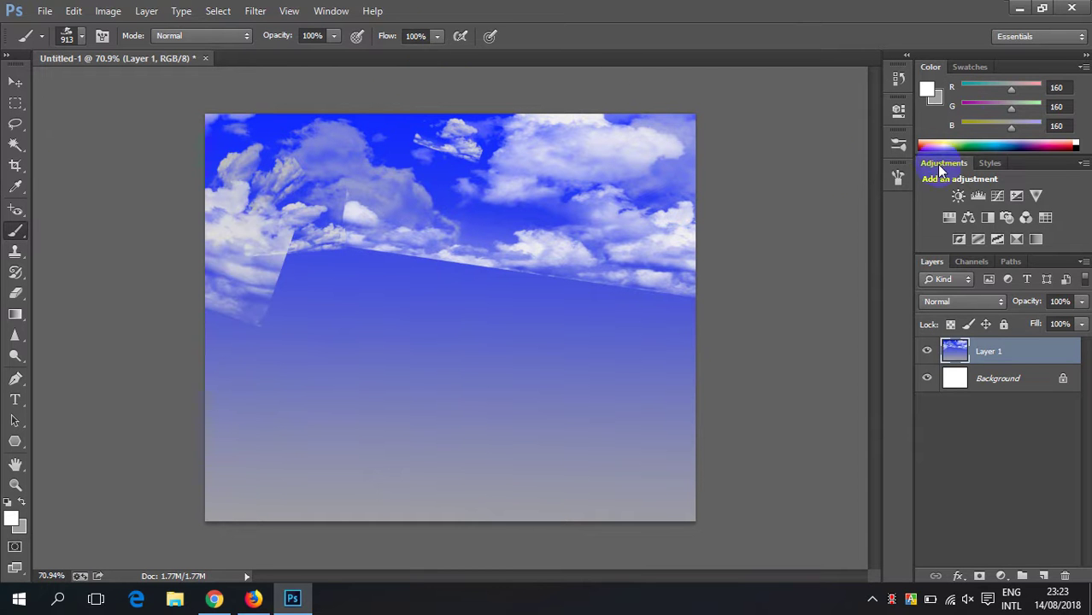
- Choose the 1280 px cloud brush tip and stamp dense white clouds across the upper-left part of the sky
click(897, 175)
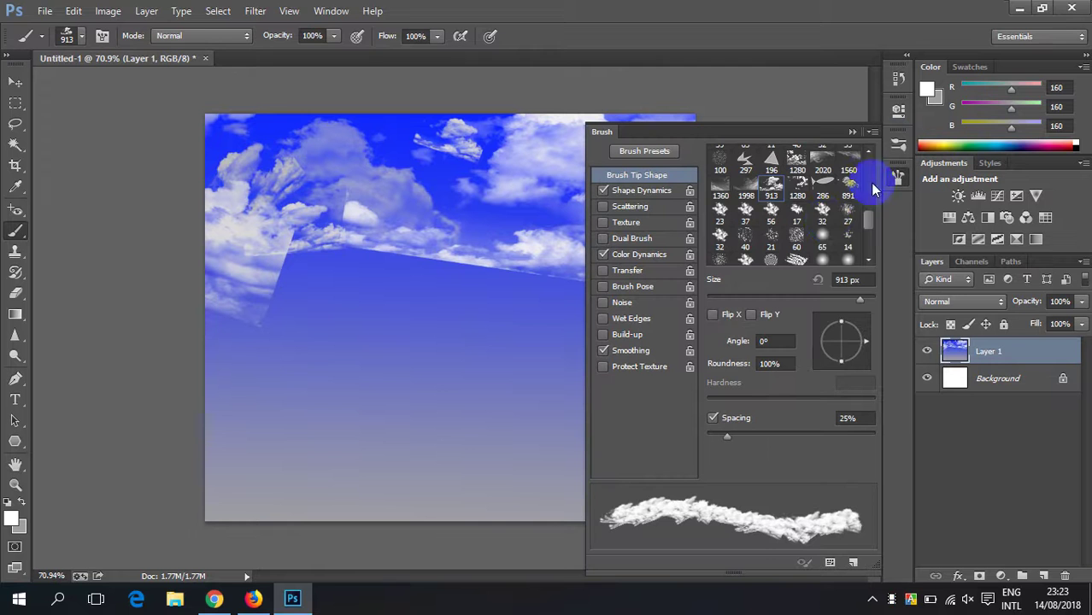
click(798, 189)
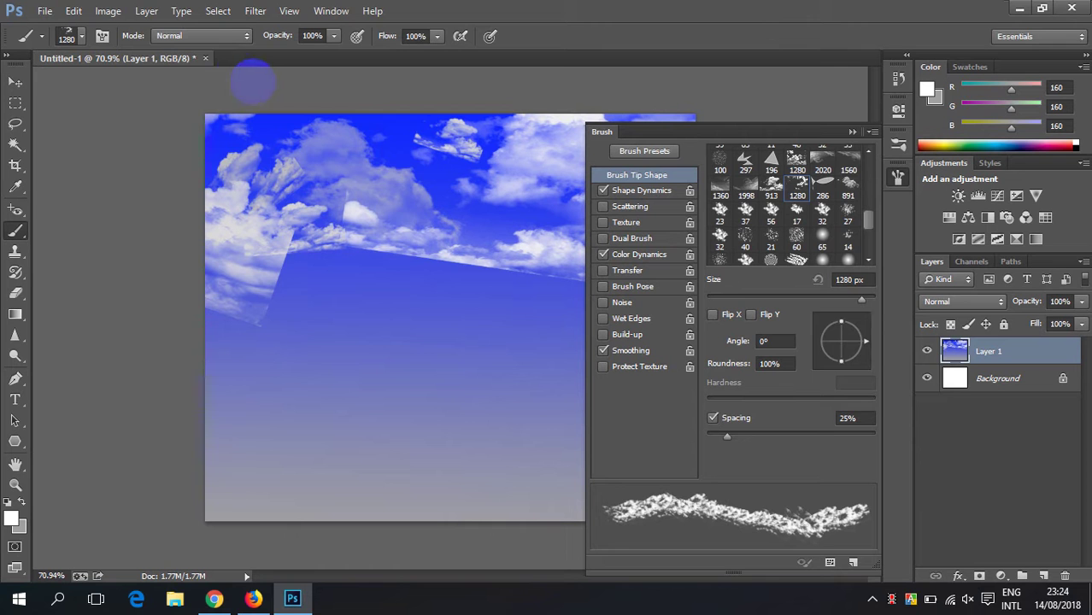
click(229, 79)
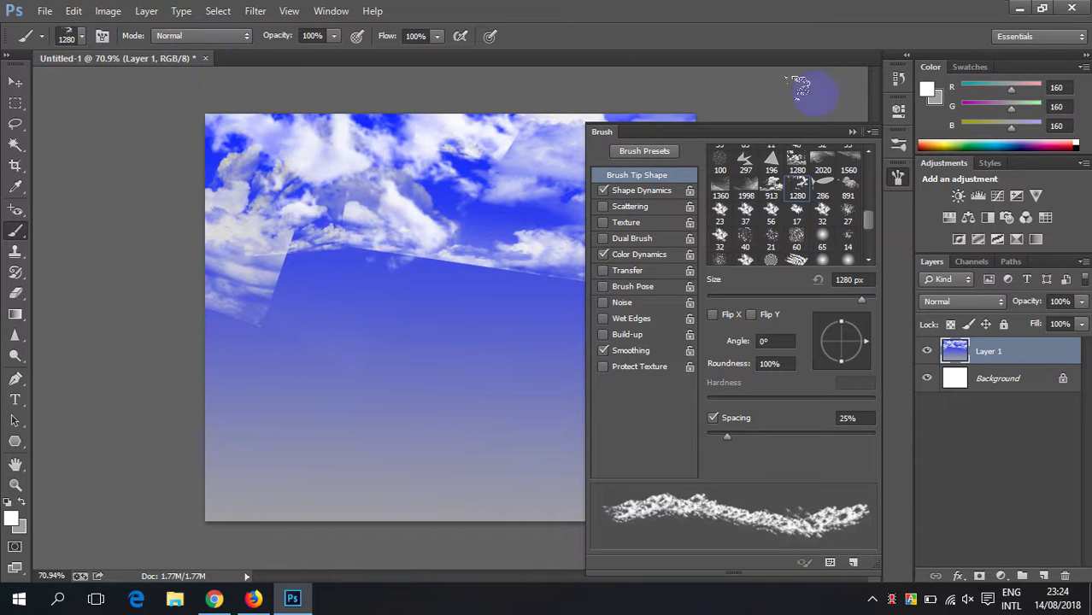
- Stamp three small clouds just below the cloud bank in the middle of the sky
click(851, 132)
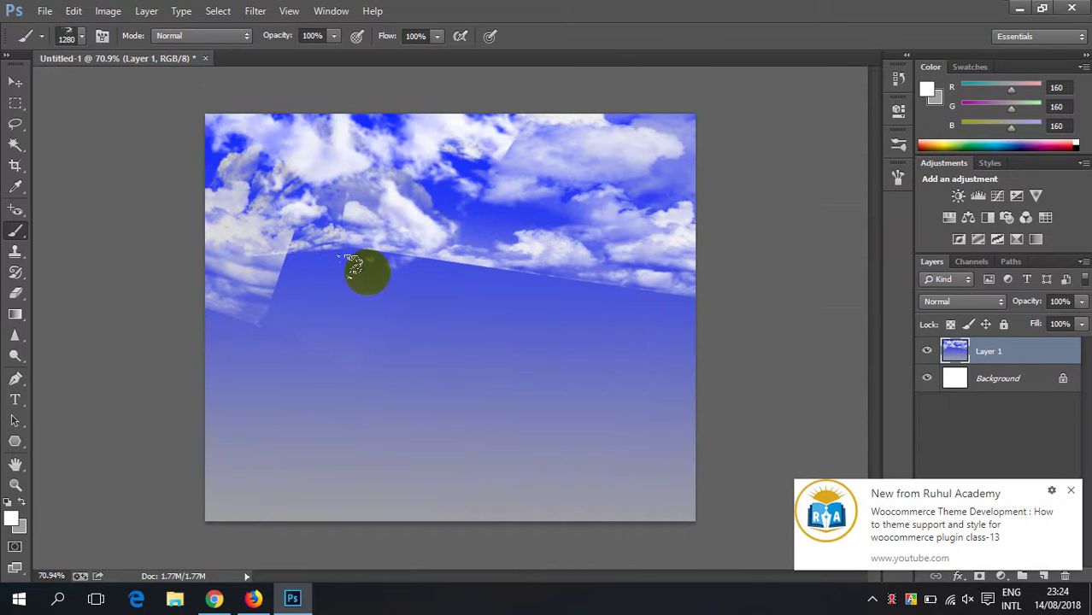
click(359, 270)
click(408, 280)
click(479, 291)
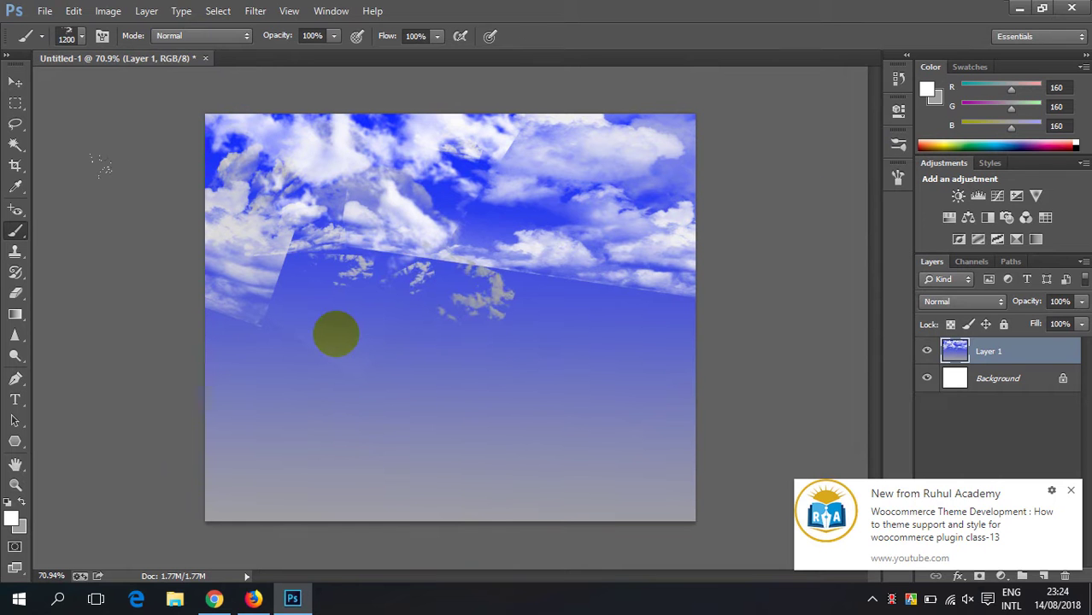
- Reduce the cloud brush to 400 px and add clouds along the left and right parts of the cloud bank's lower edge
key(bracketleft)
key(bracketleft)
click(269, 277)
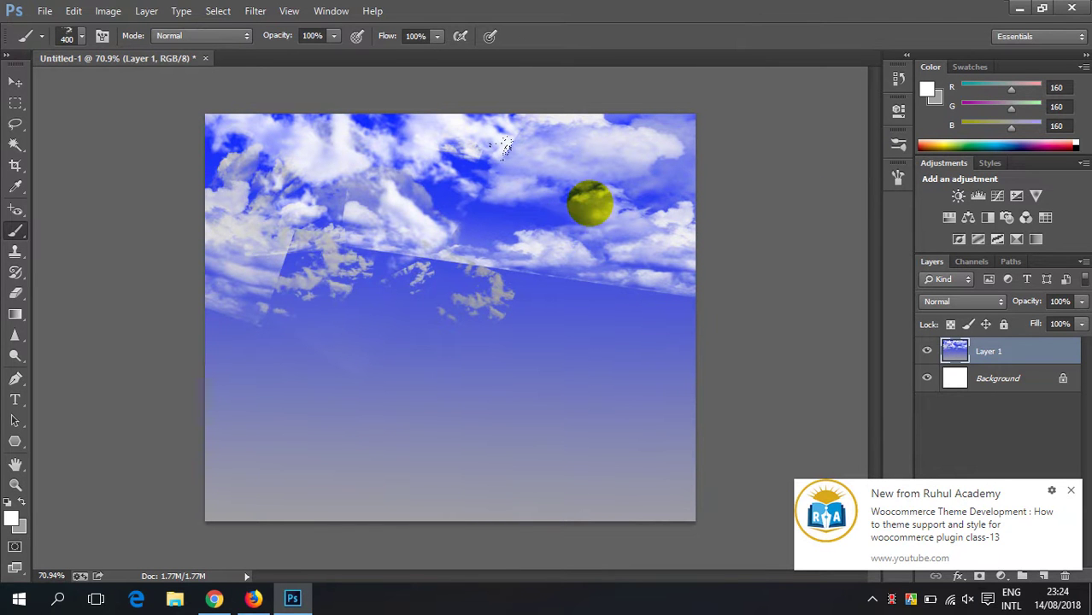
click(1070, 490)
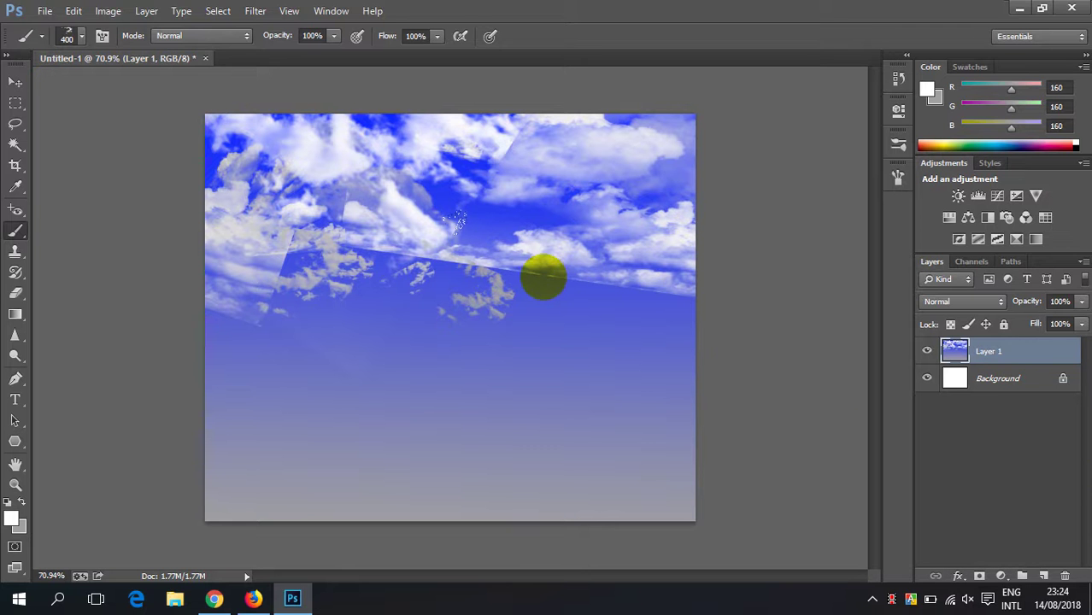
click(559, 258)
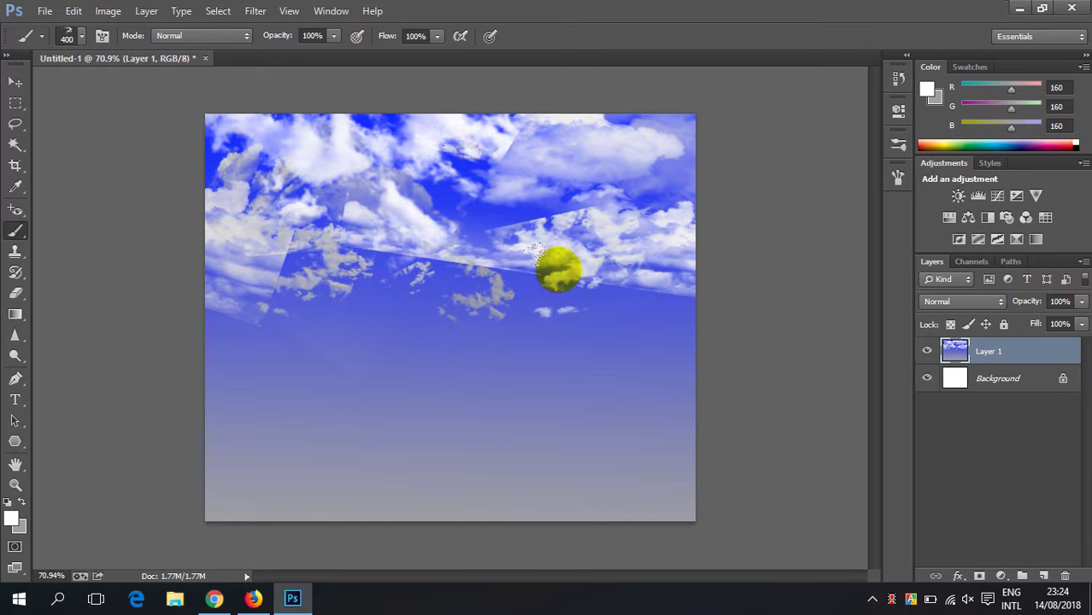
- Choose the 134 px grass brush tip and turn off Shape Dynamics
click(897, 177)
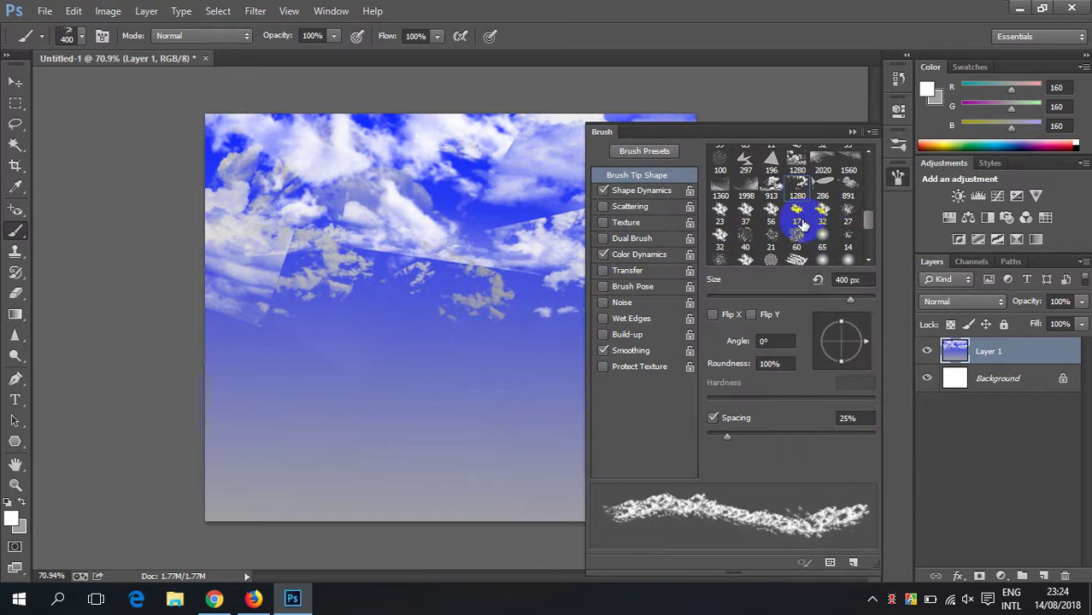
scroll(801, 224, up, 5)
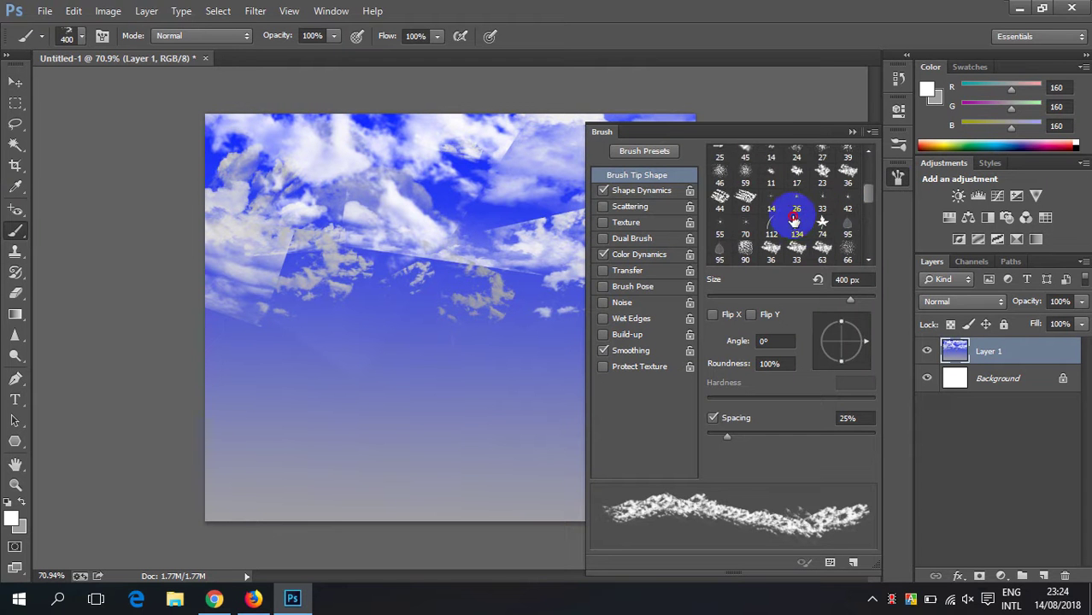
click(794, 220)
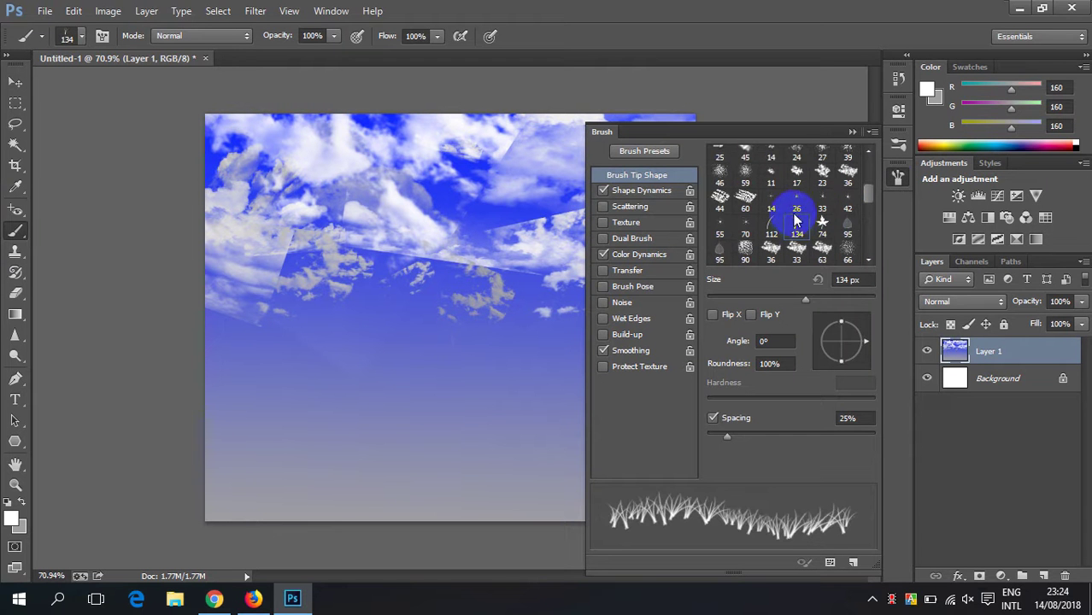
click(604, 190)
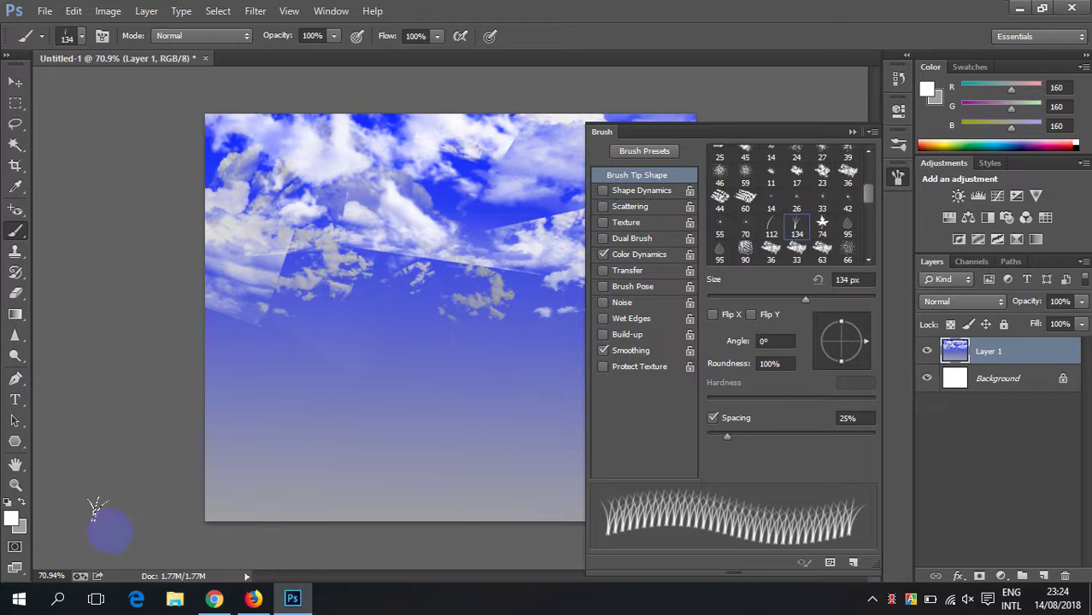
- Set the foreground color to bright blue
click(12, 513)
drag(724, 115, 886, 79)
click(1024, 62)
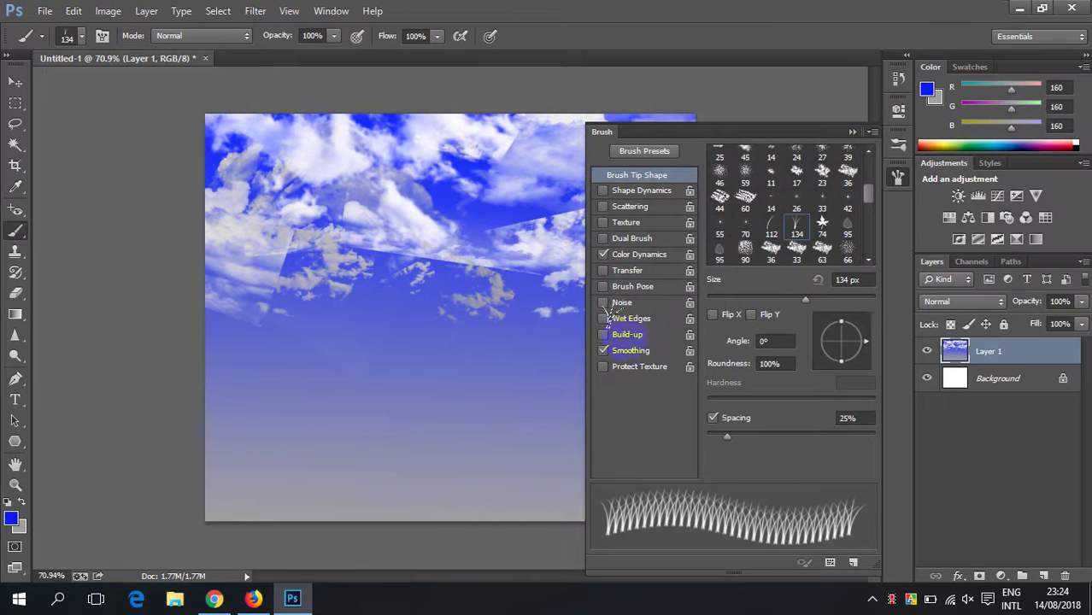
- Set the background color to pure red (#ff0000)
click(22, 532)
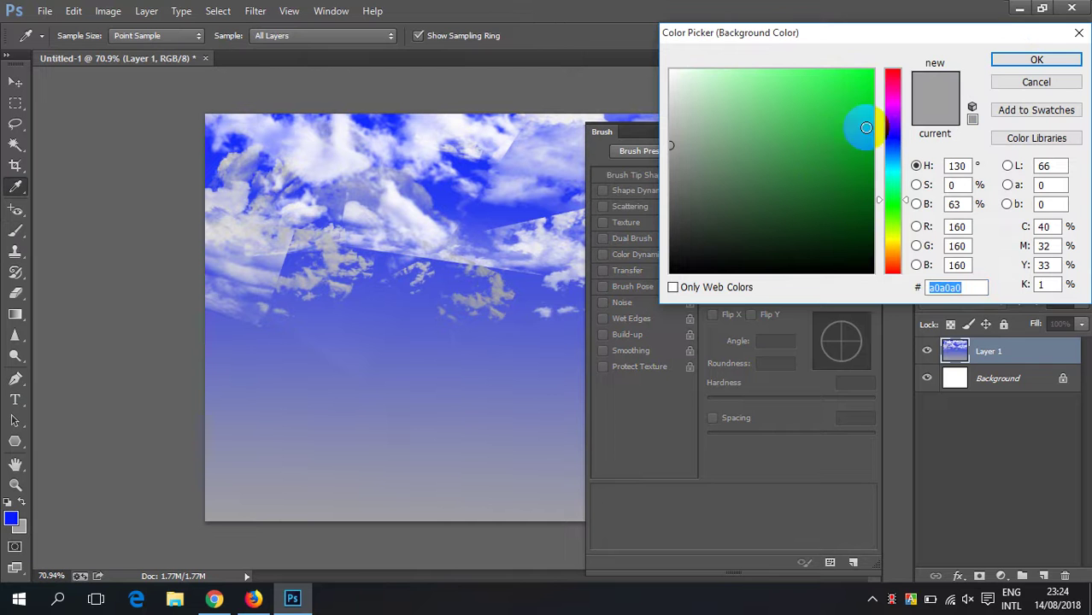
click(881, 66)
click(872, 69)
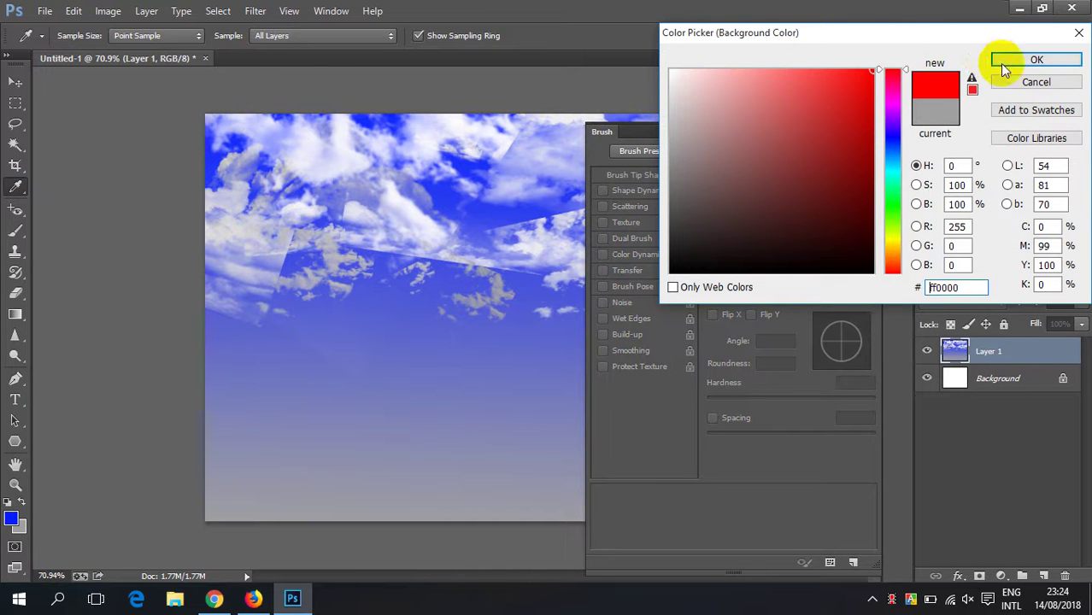
click(1029, 60)
- Set the foreground color to a medium green
click(11, 519)
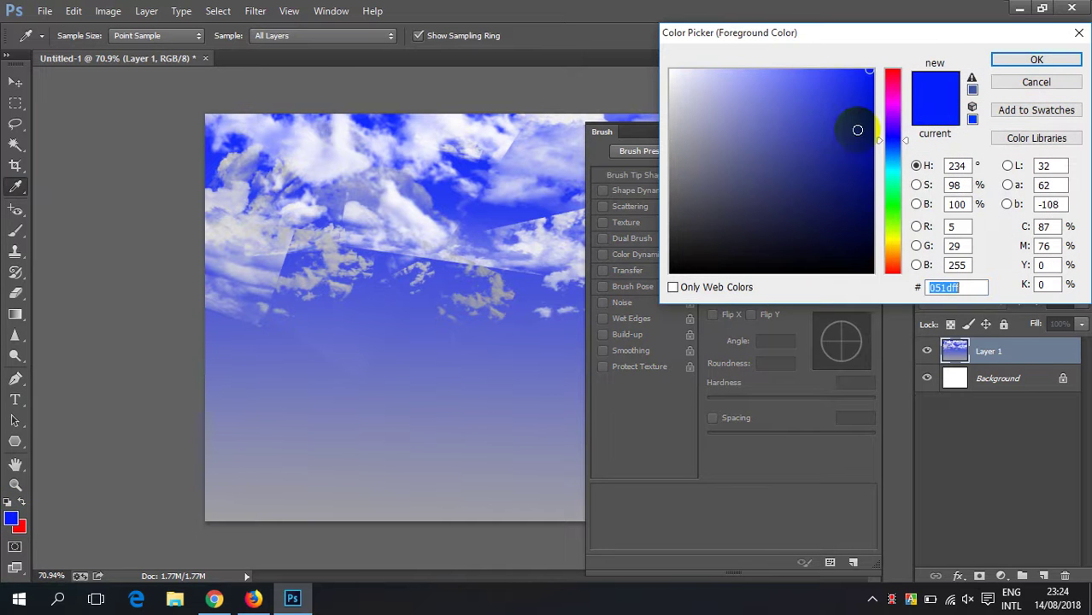
click(893, 217)
click(873, 126)
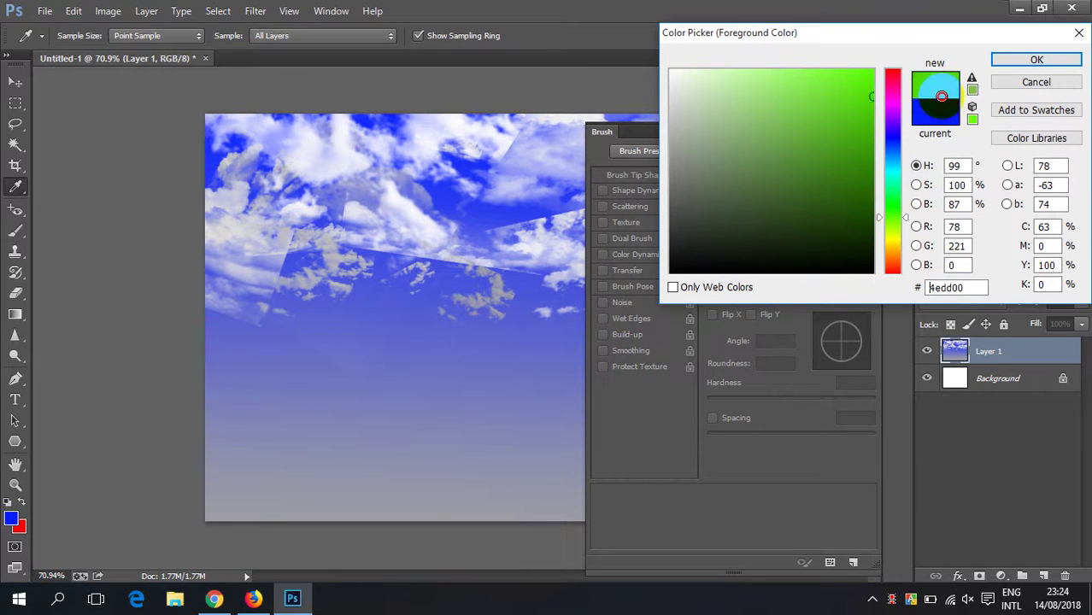
click(1025, 58)
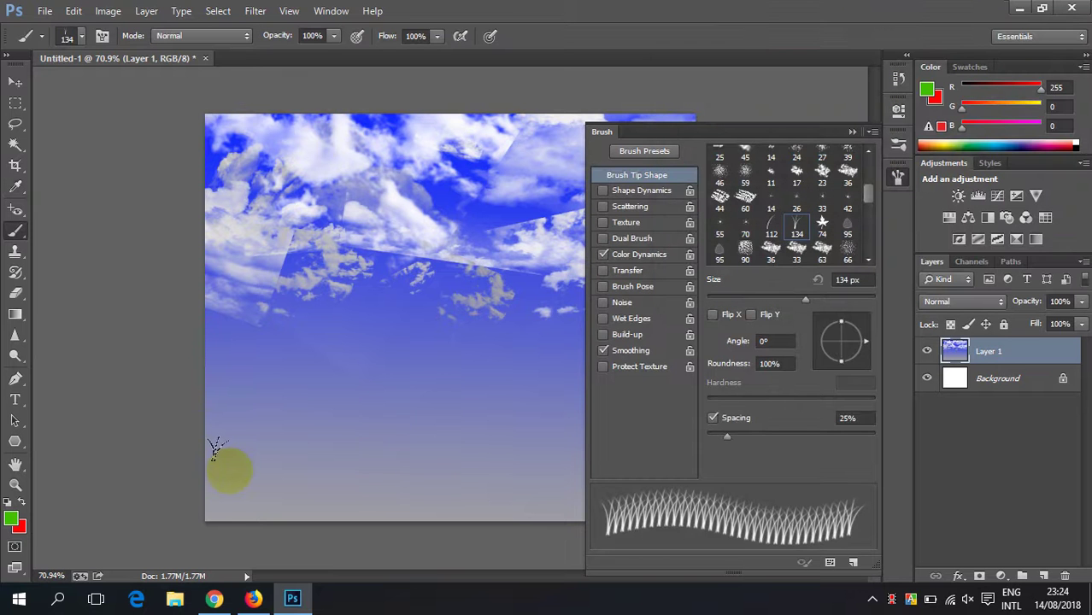
- Paint a row of multicolored grass along the bottom of the picture from the left edge to past the middle
drag(220, 468, 261, 472)
drag(333, 472, 480, 471)
scroll(480, 447, down, 1)
key(v)
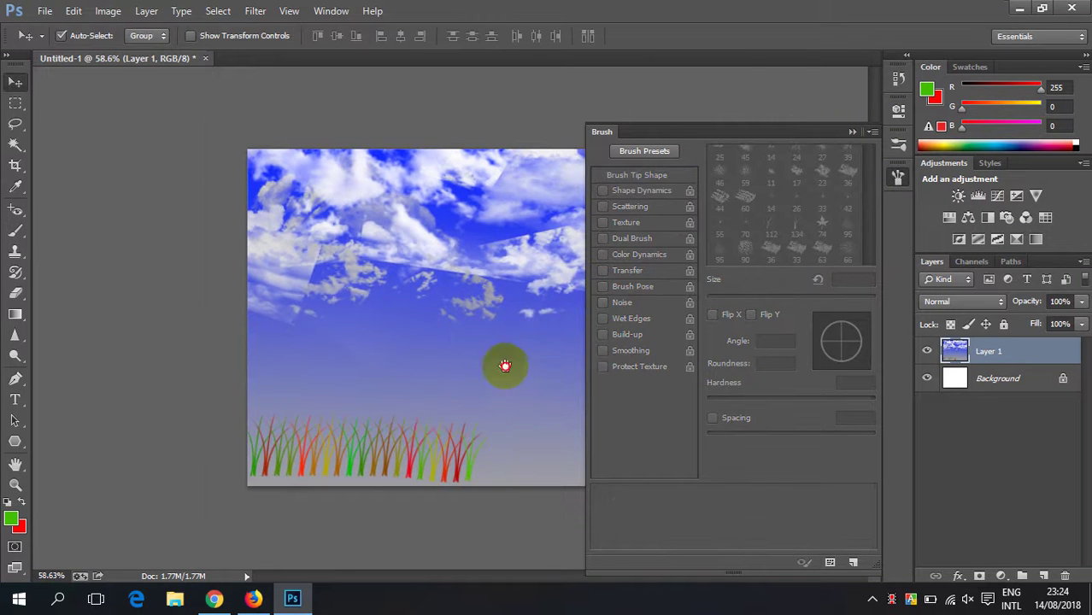
scroll(351, 333, up, 3)
scroll(351, 333, down, 1)
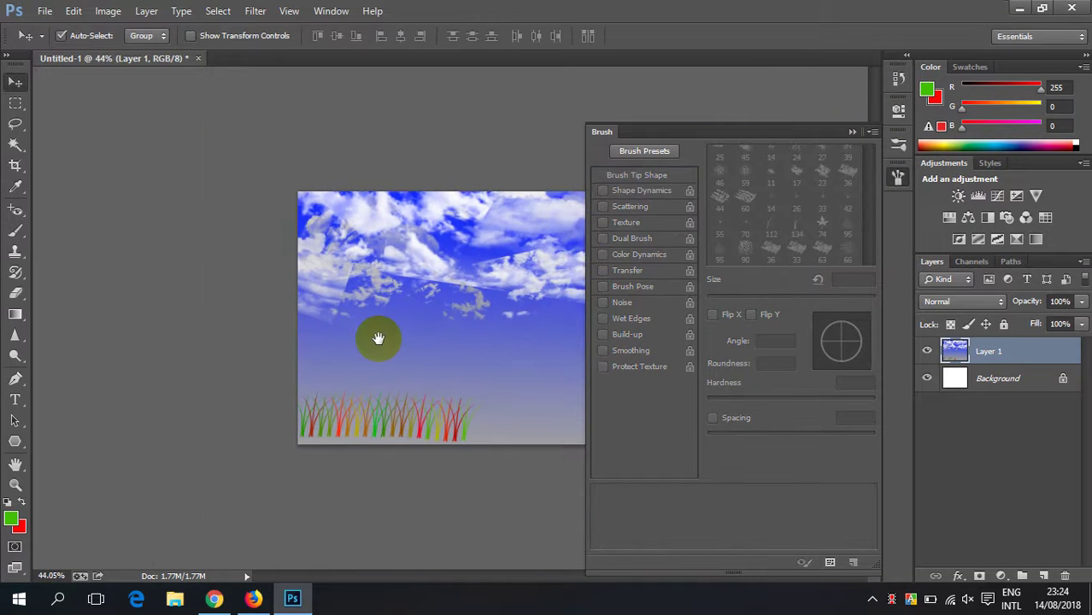
click(852, 133)
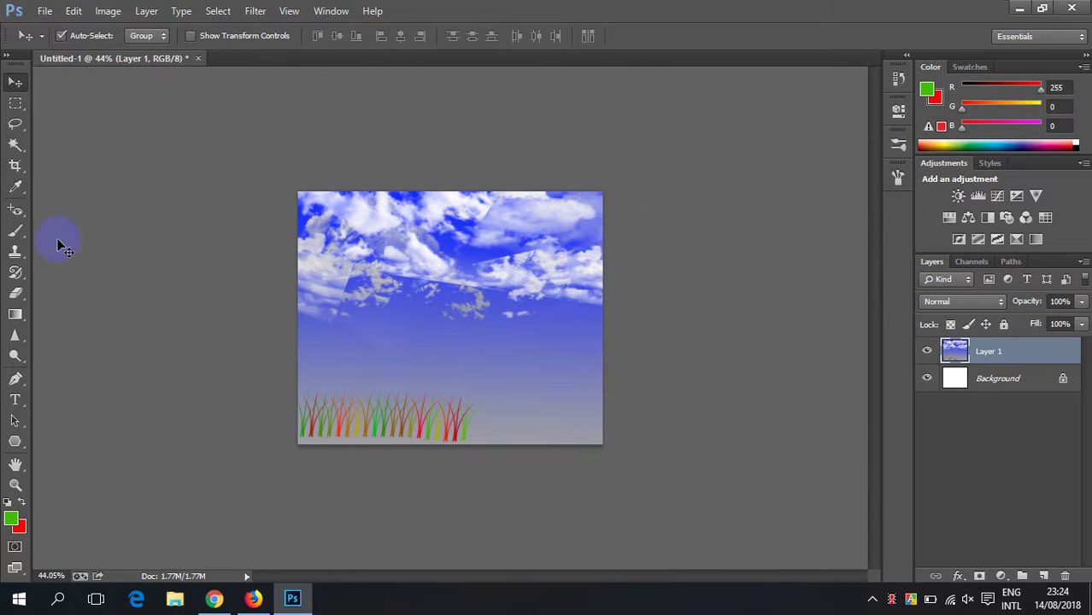
- Extend the grass to the right edge with the Brush tool and paint overlapping rows to thicken it across the bottom
click(17, 232)
drag(485, 398, 608, 416)
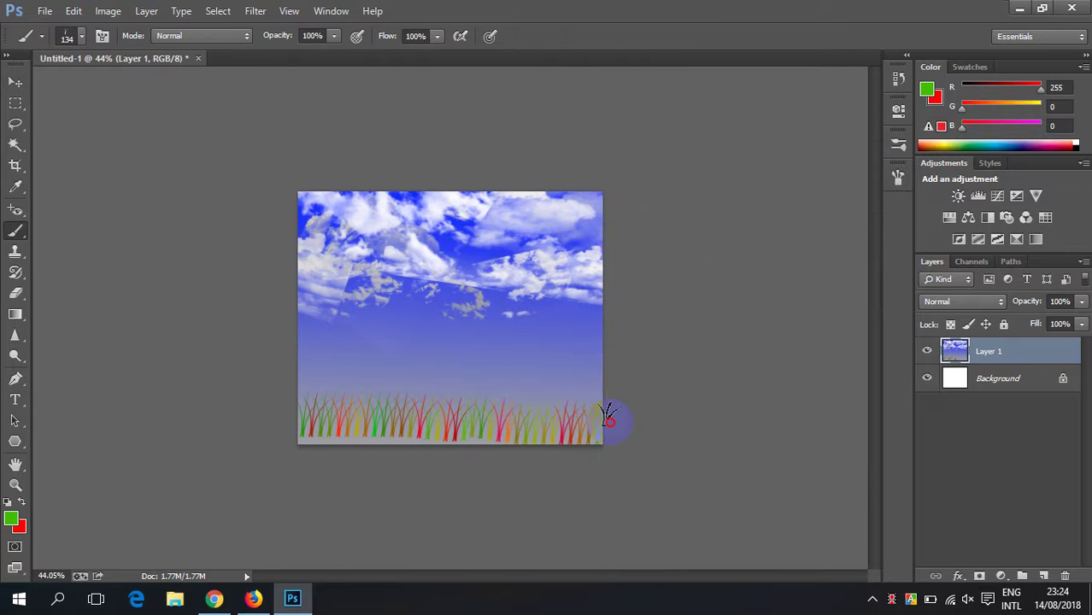
drag(384, 423, 567, 436)
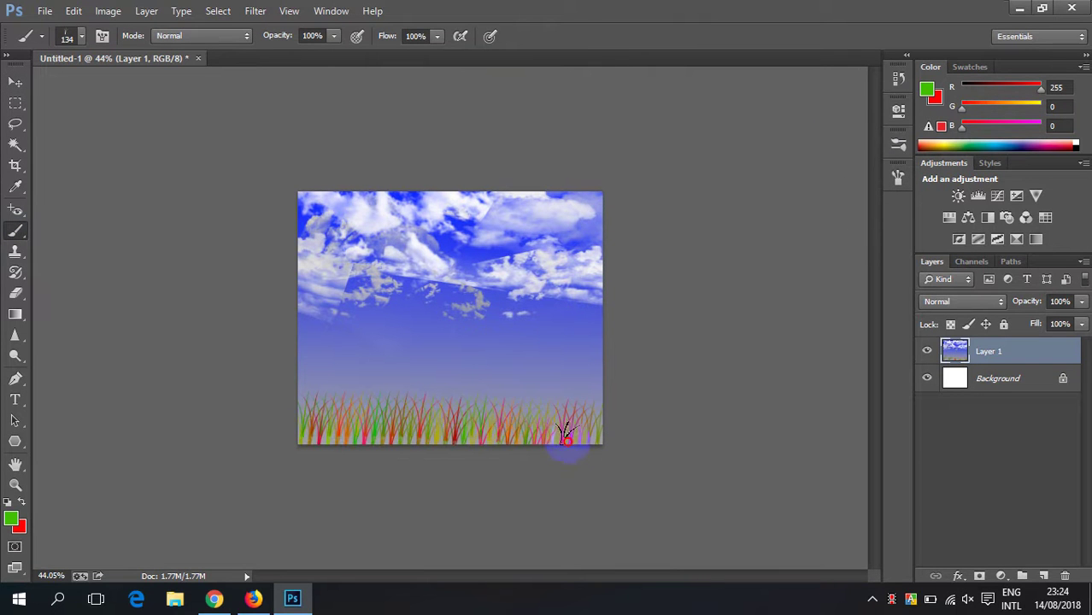
drag(614, 380, 506, 395)
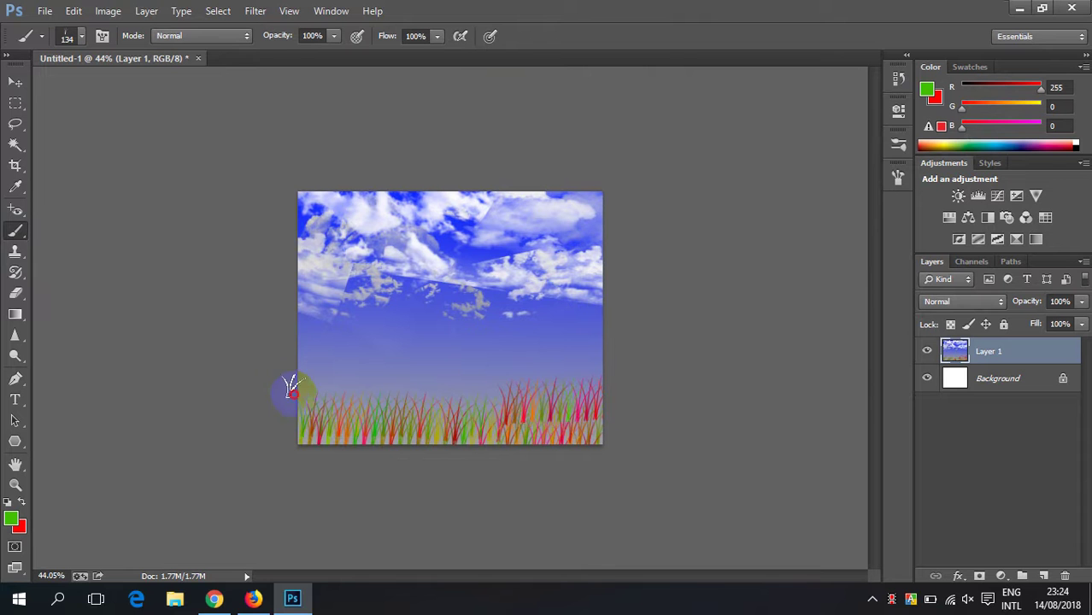
mouse_move(291, 386)
mouse_down()
mouse_move(400, 427)
mouse_move(526, 405)
mouse_up()
scroll(582, 376, up, 2)
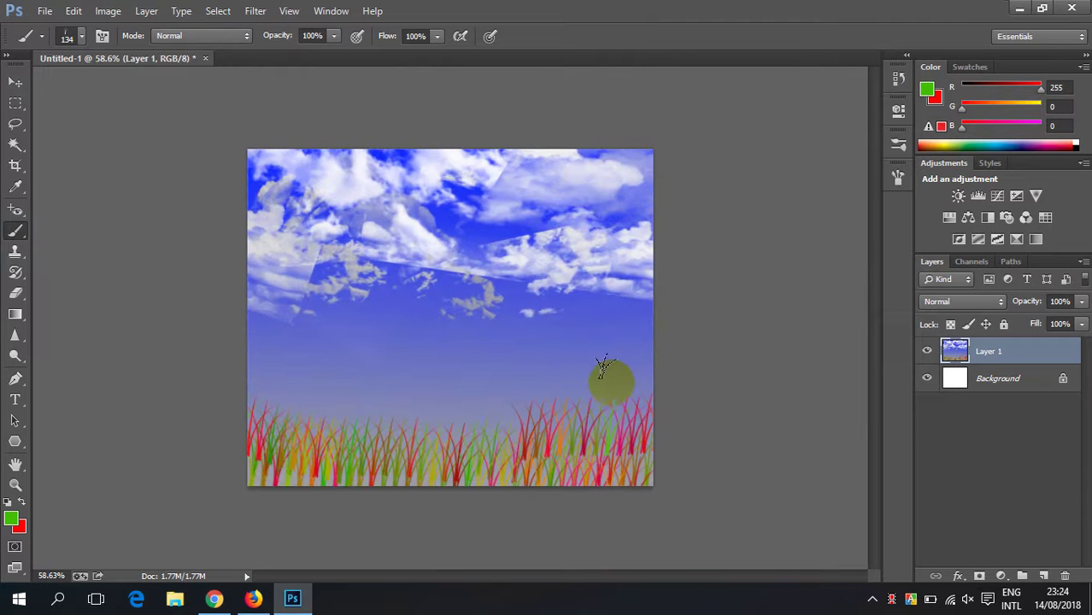
- Enlarge the grass brush to 500 px and stamp tall grass tufts across the picture from the left edge to the right edge
key(bracketright)
key(bracketright)
key(bracketright)
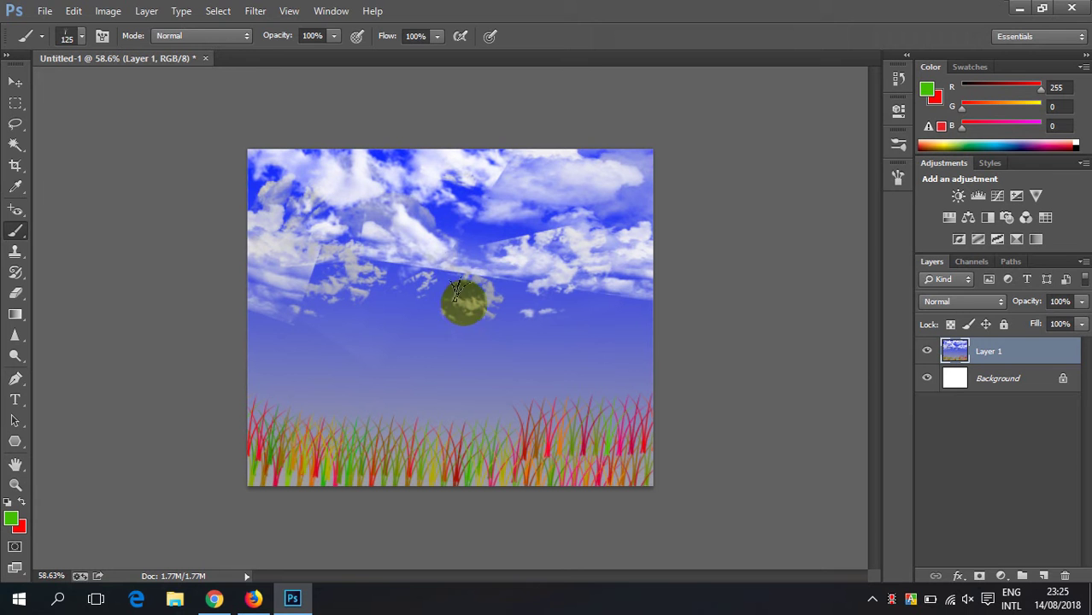
key(bracketright)
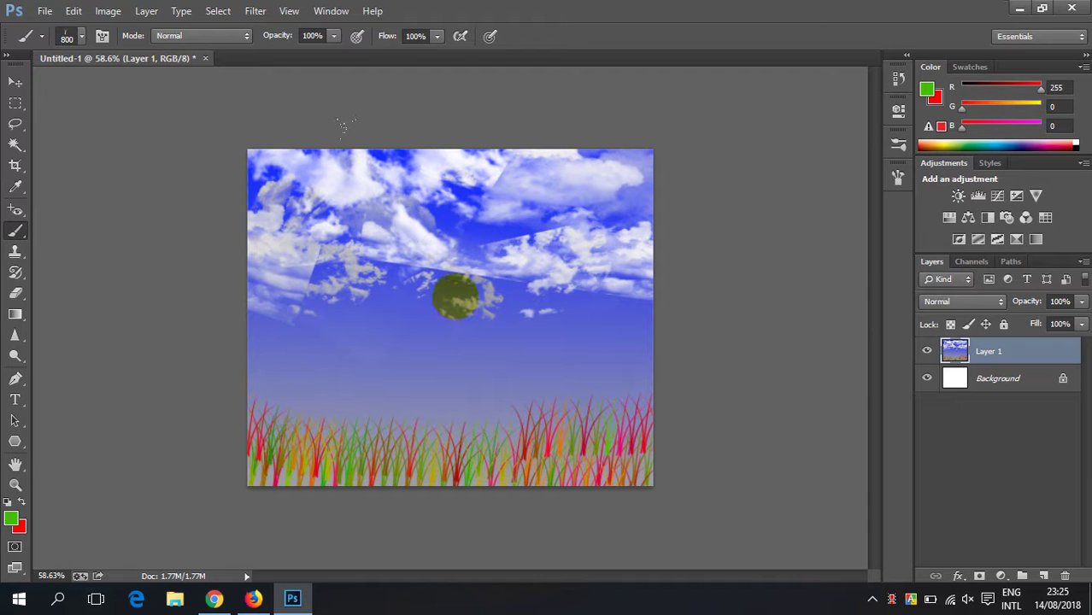
key(bracketleft)
key(bracketleft)
click(290, 334)
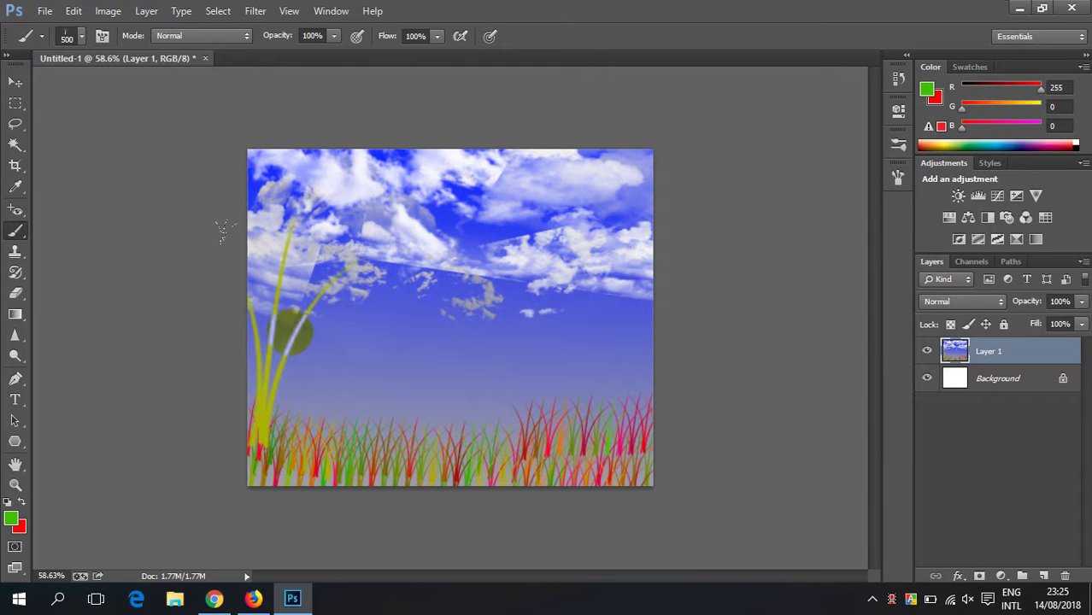
click(646, 339)
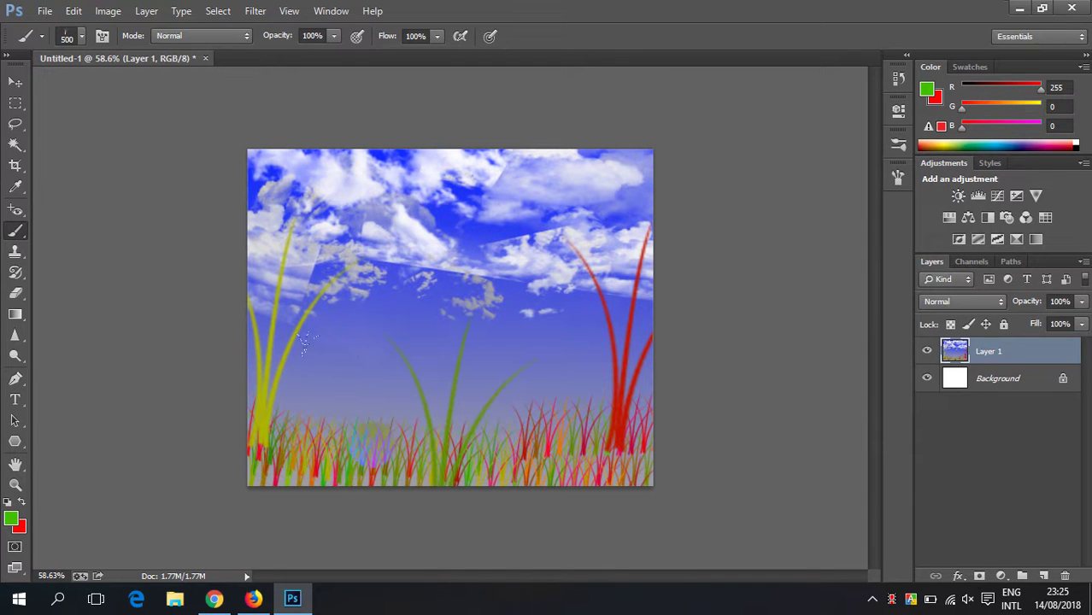
click(323, 342)
scroll(695, 343, down, 6)
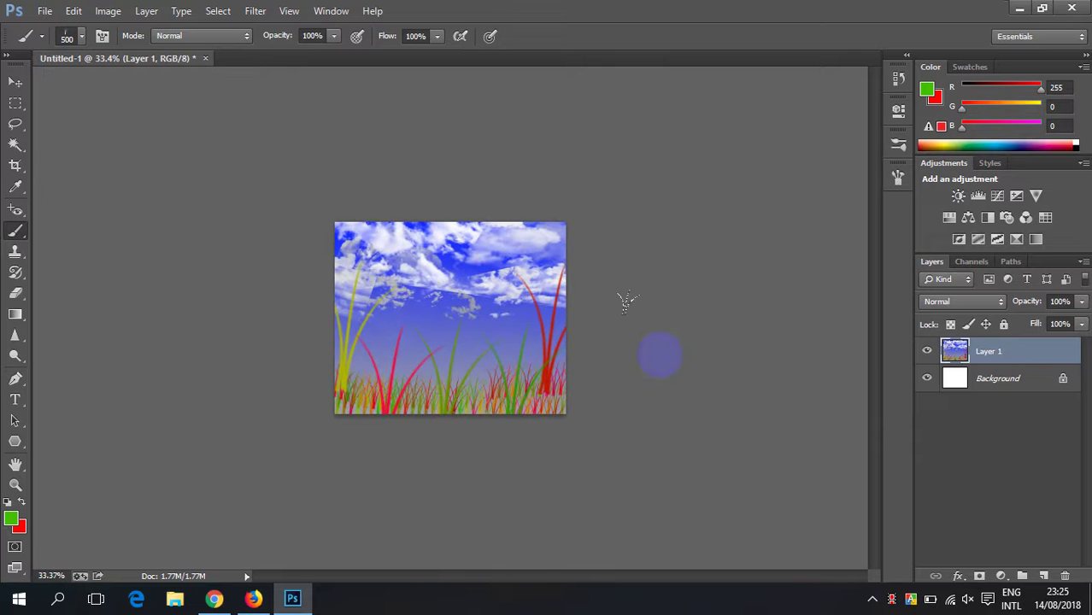
scroll(656, 353, up, 9)
scroll(522, 352, up, 1)
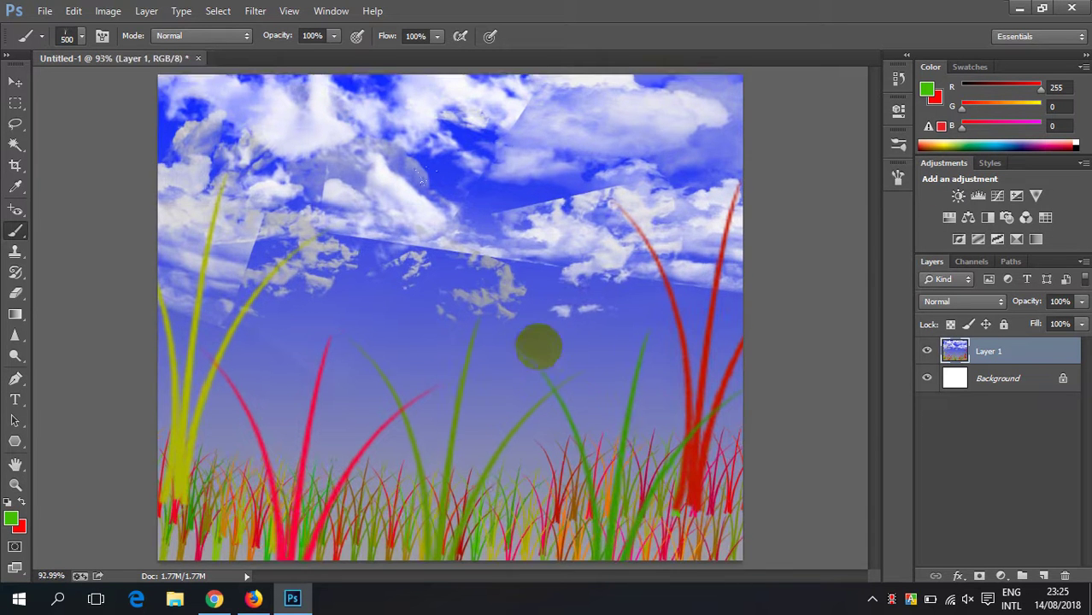
scroll(531, 349, down, 1)
scroll(553, 322, down, 1)
scroll(554, 322, up, 2)
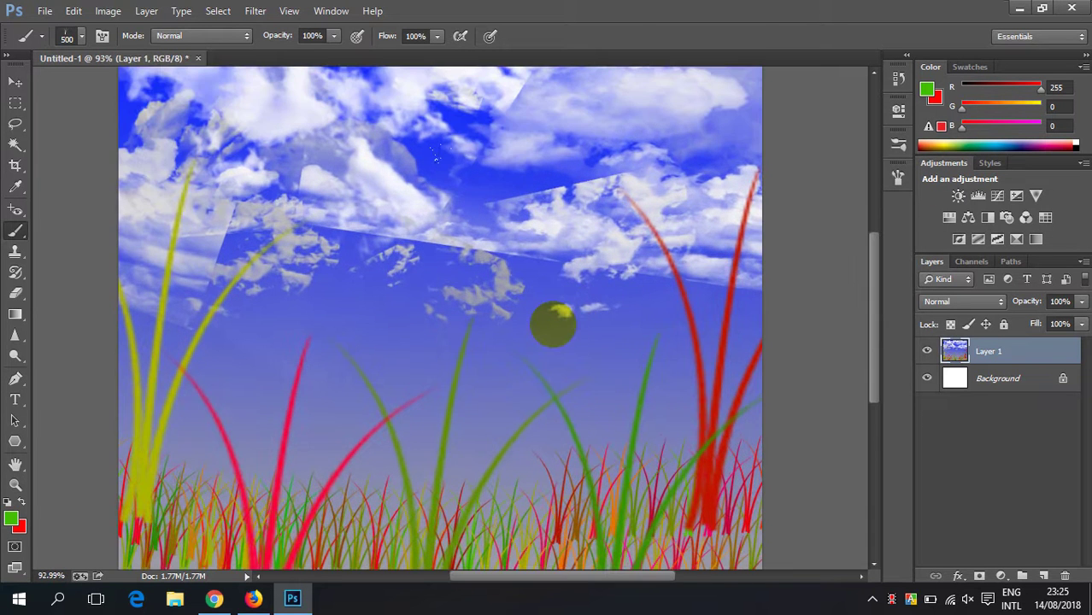
- Delete the painted layer and add a new empty layer above the background
key(Delete)
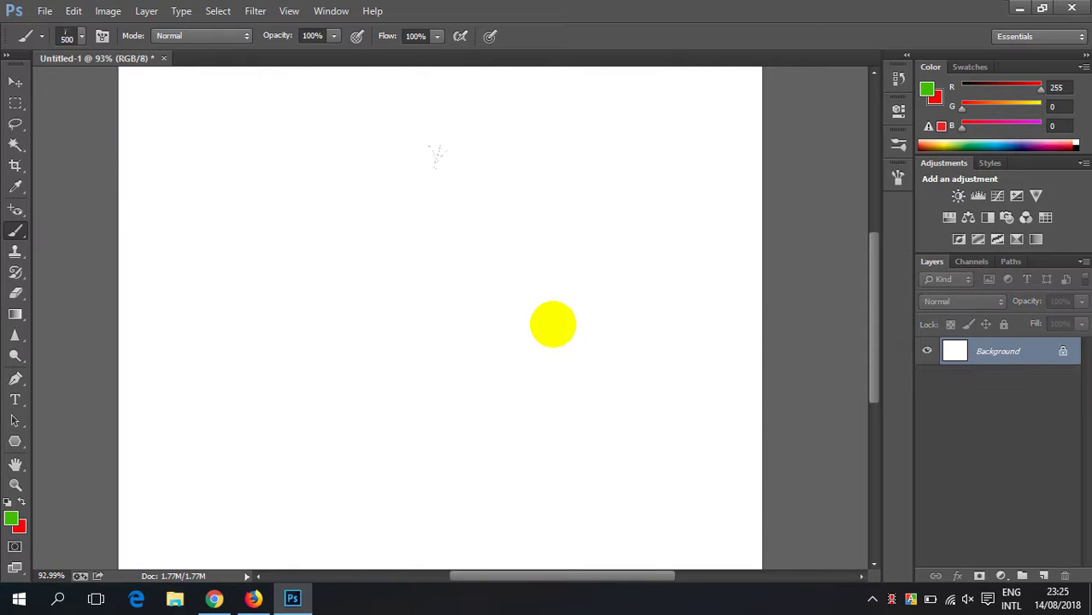
key(ctrl+z)
- Reduce the grass brush size to 90 px
key(bracketleft)
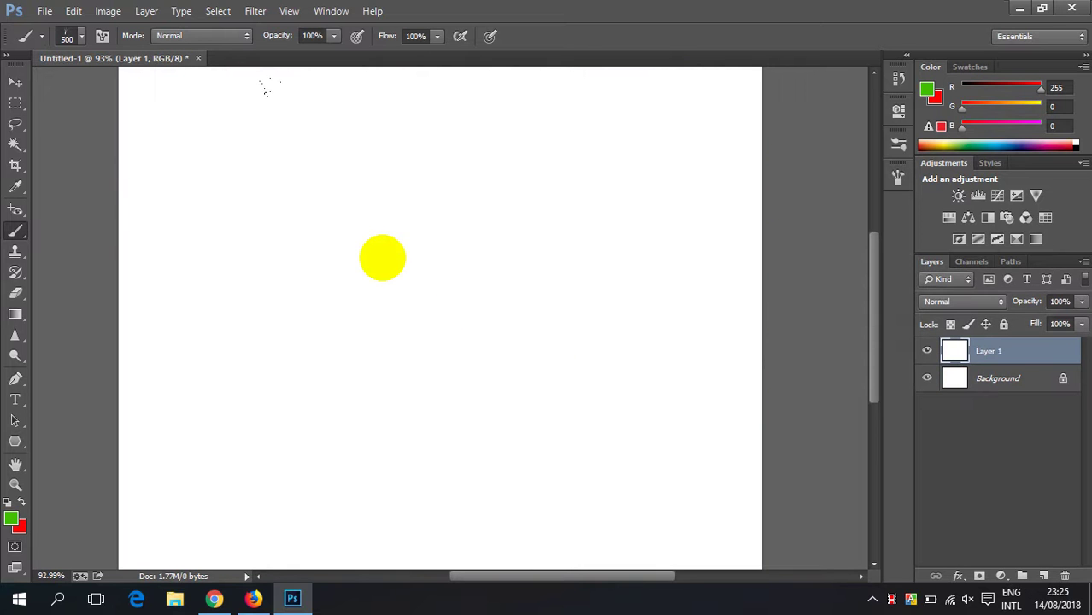
key(bracketleft)
key(bracketleft)
key(bracketleft)
key(bracketleft)
key(bracketleft)
key(bracketleft)
key(bracketleft)
key(bracketleft)
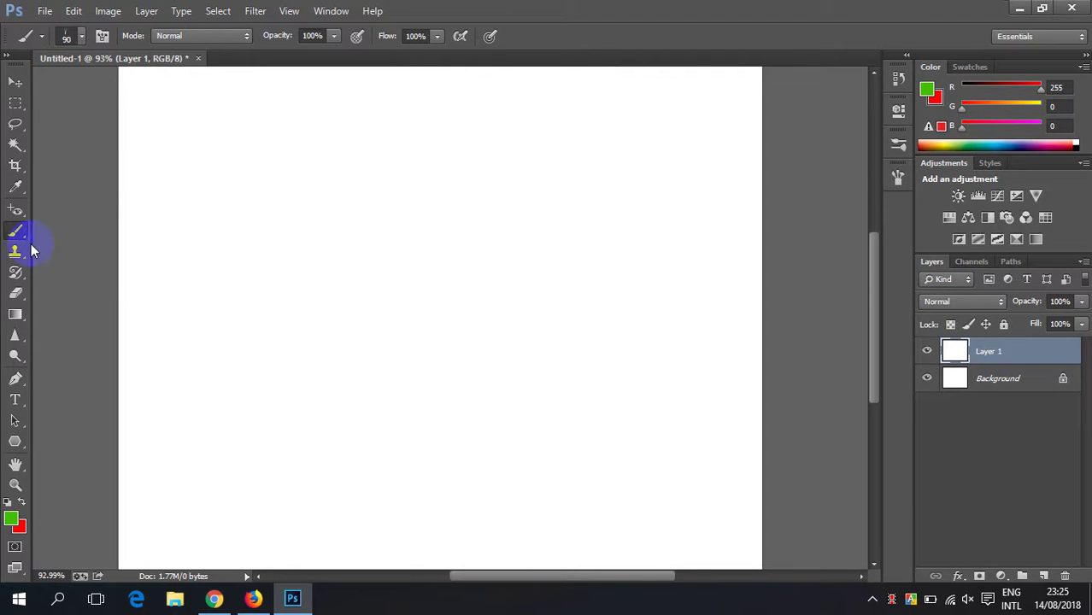
- Switch to the Pencil tool and draw a long horizontal green stroke and a short one beside it near the canvas top
click(23, 237)
click(88, 242)
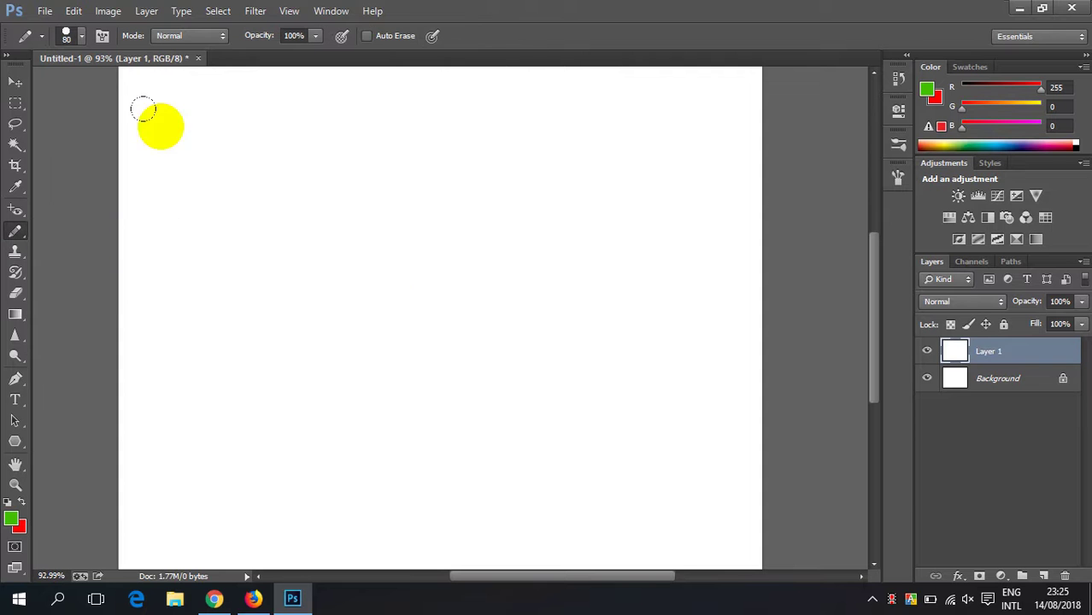
drag(298, 160, 479, 149)
drag(598, 147, 571, 184)
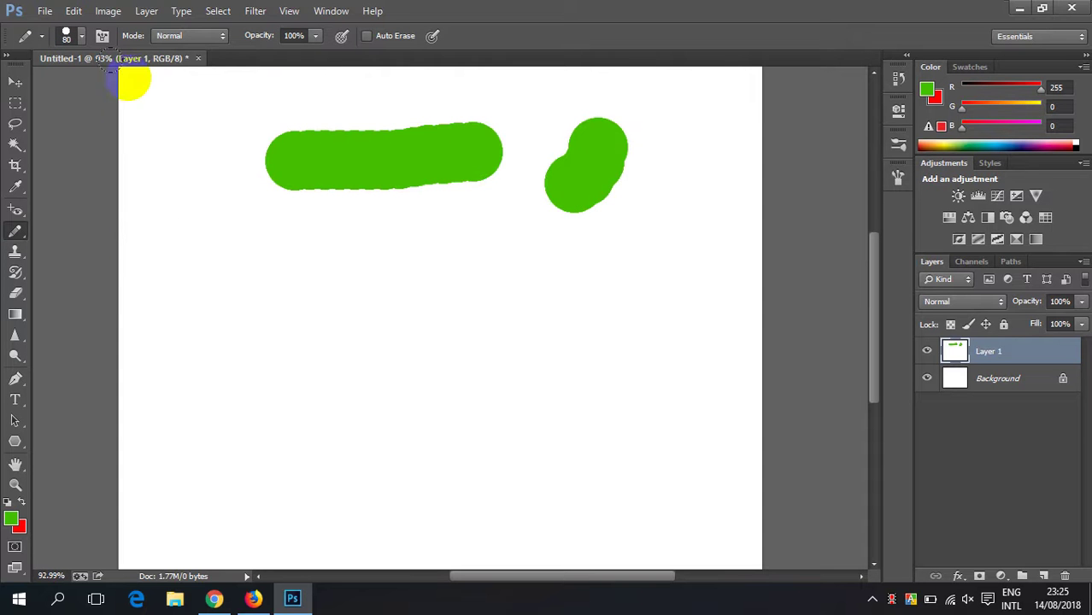
- Choose a 9 px erodible pencil-point tip and draw three short green marks below the thick strokes
click(82, 37)
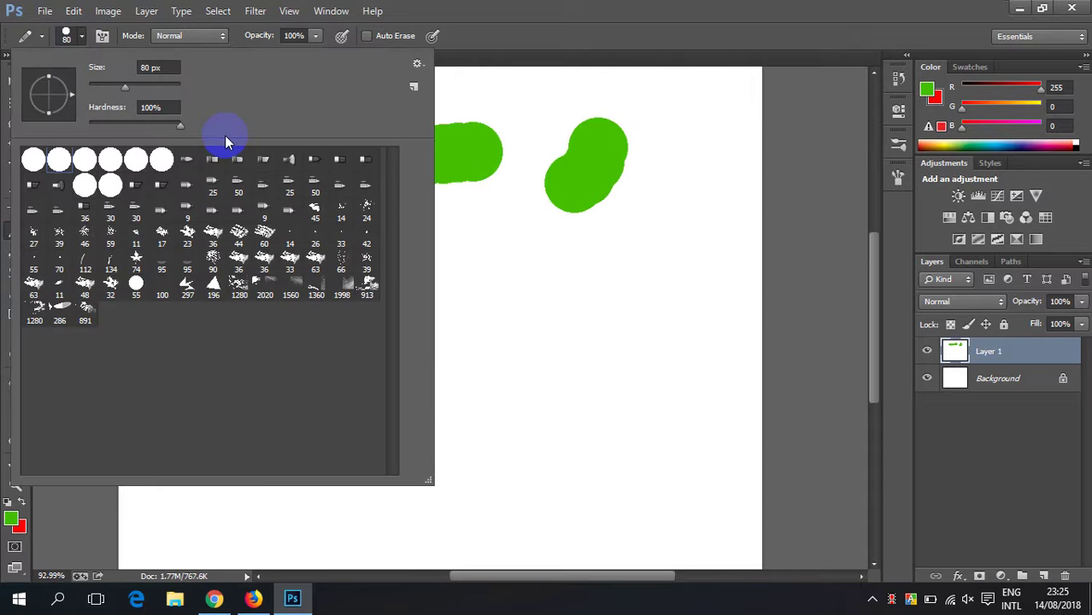
click(189, 221)
drag(507, 259, 520, 272)
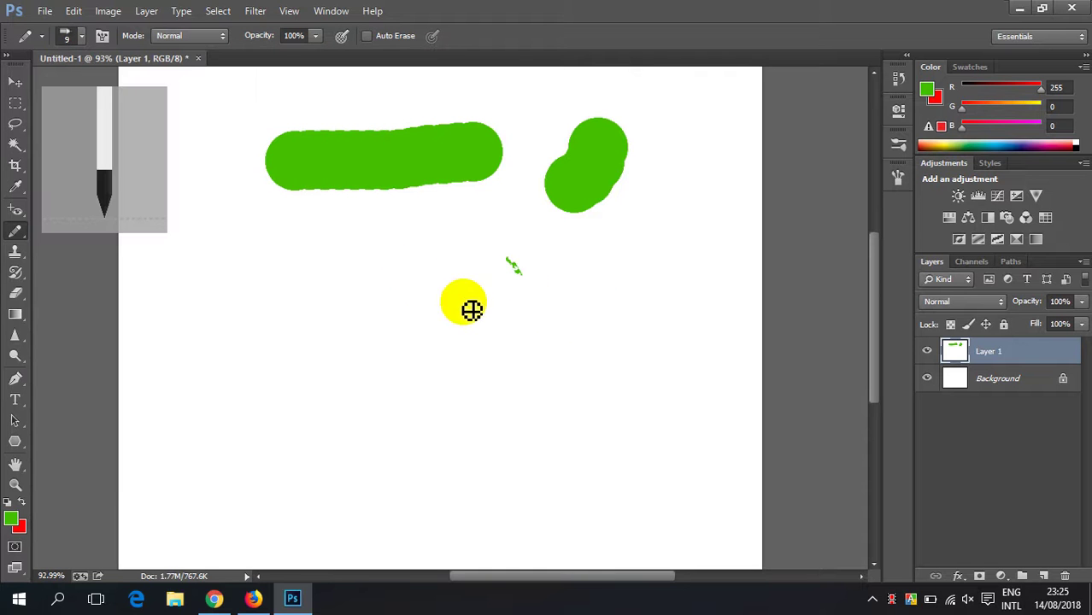
drag(403, 269, 408, 286)
drag(564, 302, 547, 318)
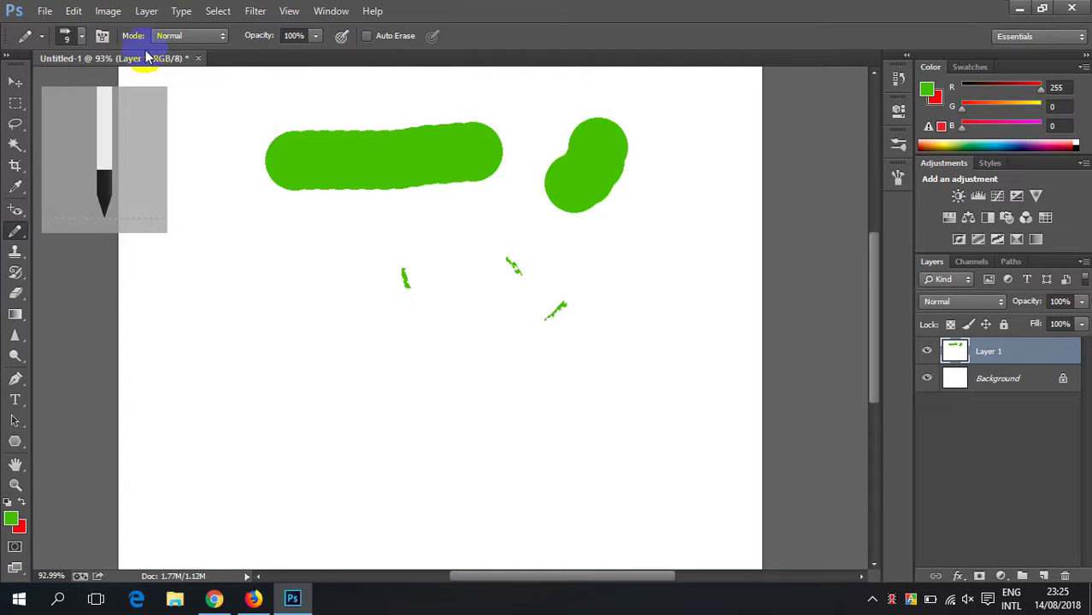
- Choose round Pencil tips and draw a thick zigzag line across the lower canvas and a thin 6 px scribble above it
click(82, 40)
click(85, 180)
click(589, 290)
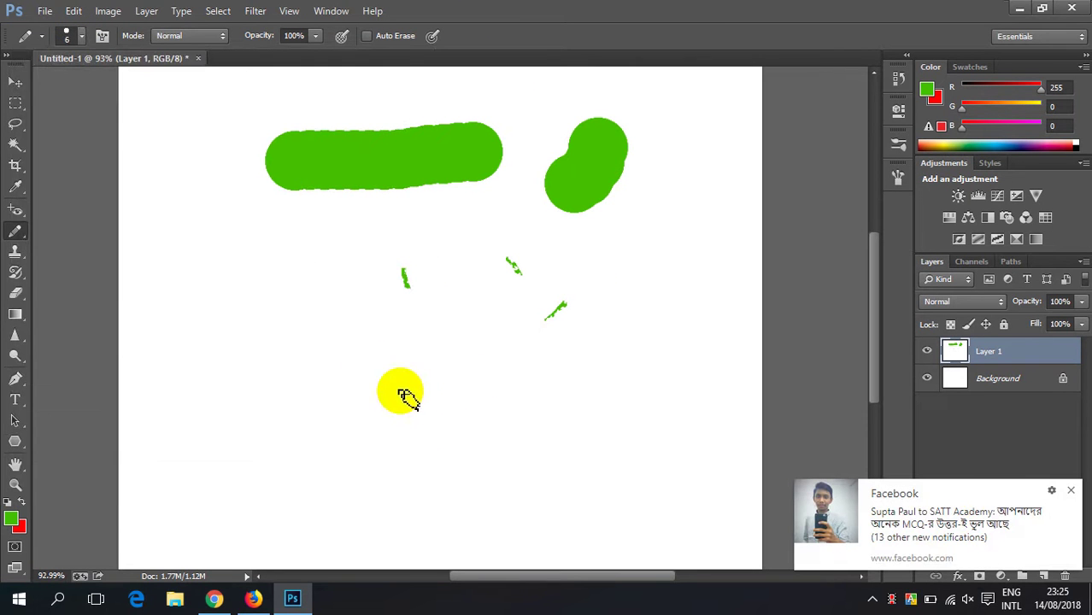
mouse_move(367, 372)
mouse_down()
mouse_move(584, 378)
mouse_move(581, 410)
mouse_move(699, 354)
mouse_move(714, 271)
mouse_move(657, 277)
mouse_up()
click(76, 35)
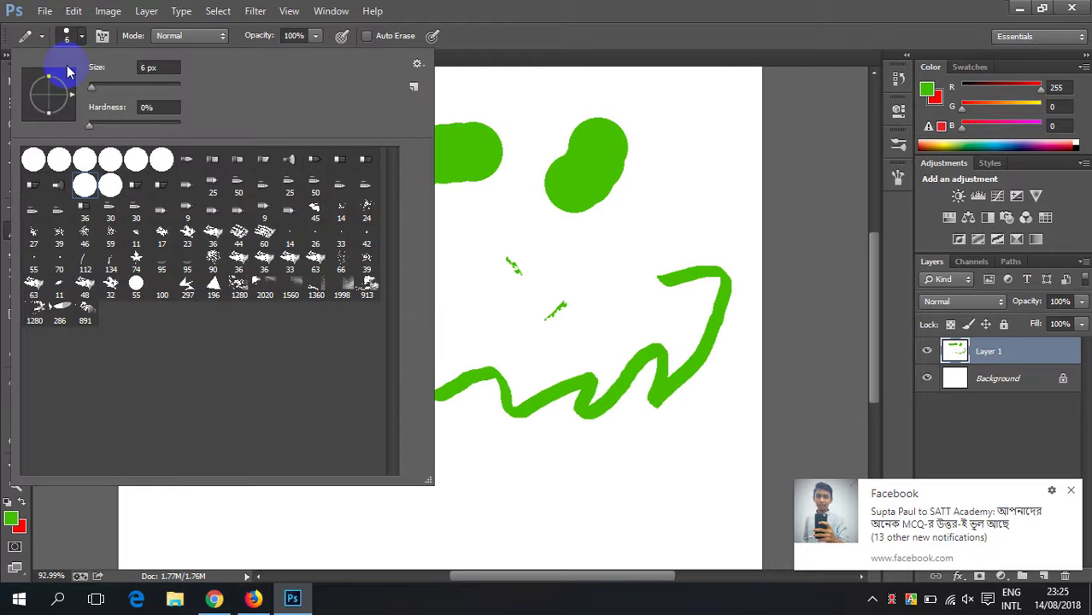
mouse_move(524, 228)
mouse_down()
mouse_move(503, 254)
mouse_move(205, 256)
mouse_move(303, 304)
mouse_move(242, 378)
mouse_up()
- Choose a 6 px narrow point tip and scribble long loops over and around the existing strokes
click(76, 37)
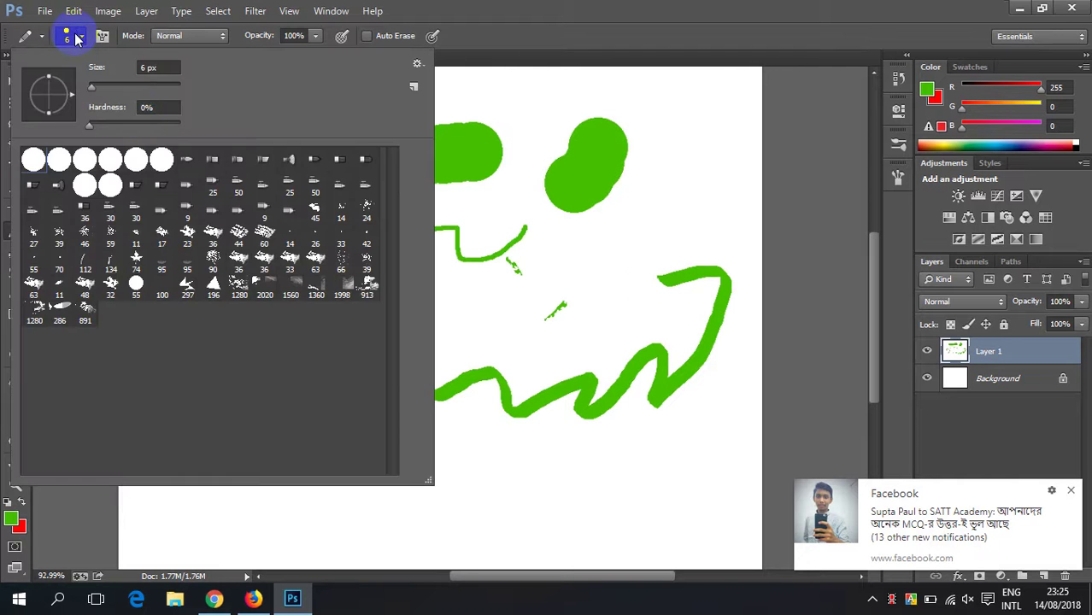
click(323, 256)
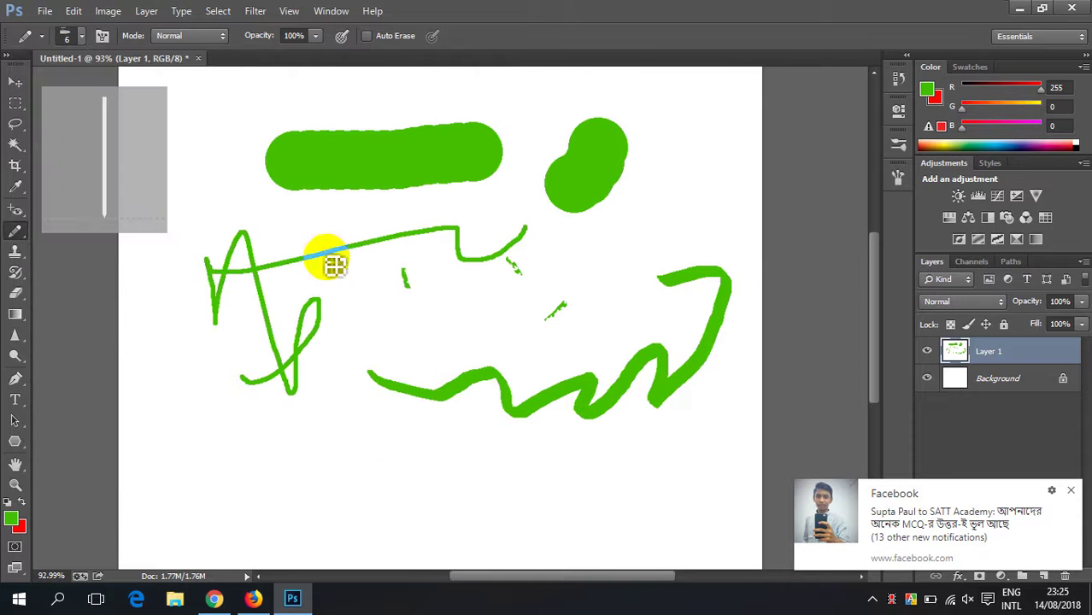
mouse_move(219, 171)
mouse_down()
mouse_move(253, 229)
mouse_move(253, 391)
mouse_move(339, 463)
mouse_move(585, 443)
mouse_move(696, 152)
mouse_move(588, 115)
mouse_move(260, 122)
mouse_move(198, 307)
mouse_move(478, 510)
mouse_move(658, 205)
mouse_move(409, 132)
mouse_up()
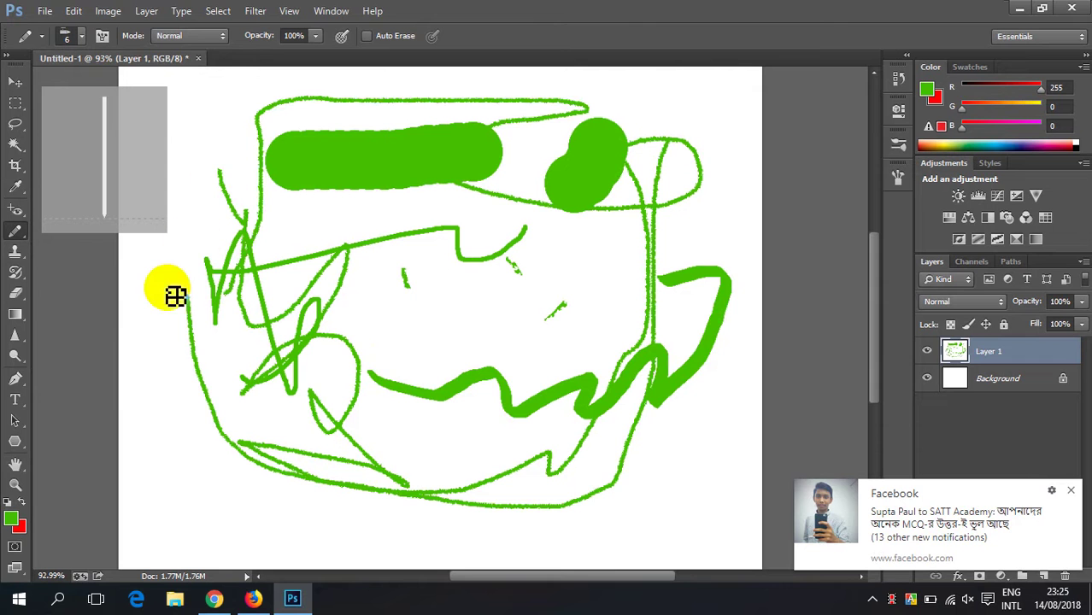
mouse_move(195, 298)
mouse_down()
mouse_move(244, 87)
mouse_move(329, 73)
mouse_move(564, 81)
mouse_move(613, 103)
mouse_move(695, 202)
mouse_move(691, 391)
mouse_move(579, 496)
mouse_up()
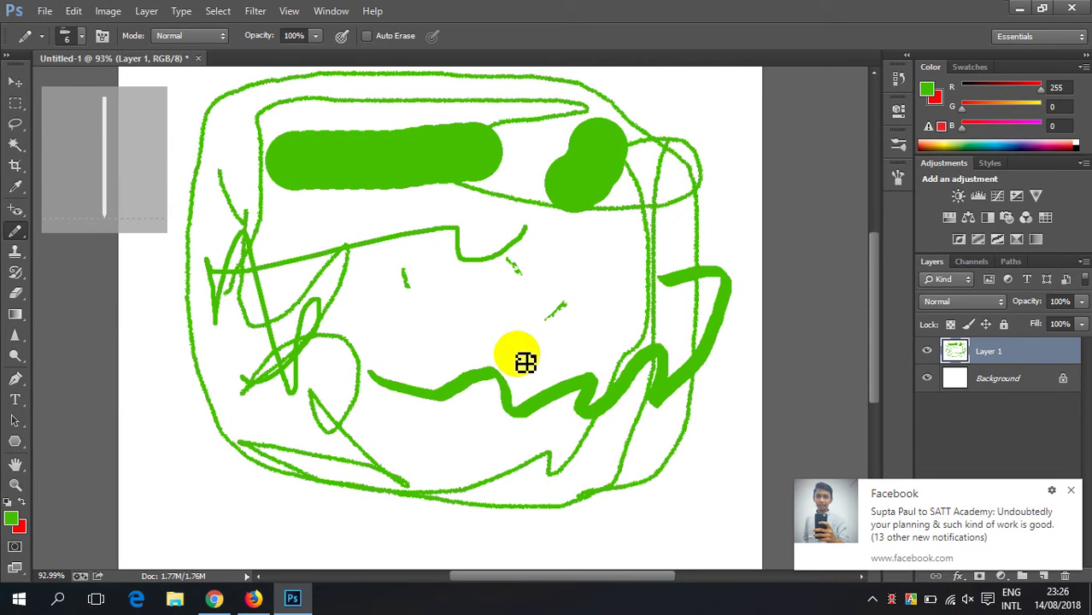
- Undo all the pencil strokes on Layer 1, including the two thick green ones
key(ctrl+alt+z)
key(ctrl+alt+z)
key(ctrl+alt+z)
key(ctrl+alt+z)
key(ctrl+alt+z)
key(ctrl+alt+z)
key(ctrl+alt+z)
key(ctrl+alt+z)
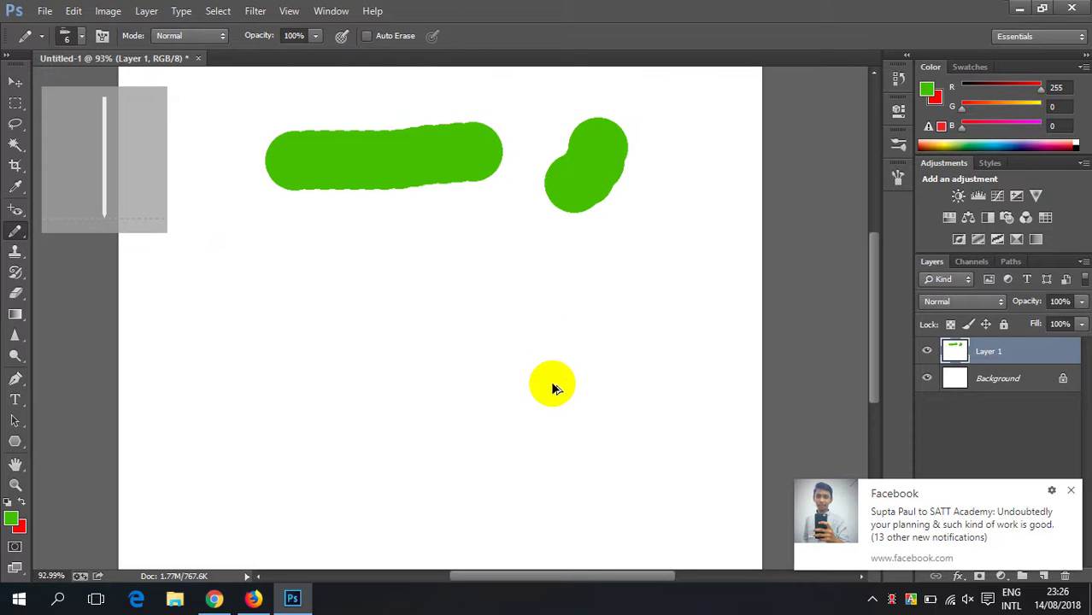
key(ctrl+alt+z)
key(ctrl+alt+z)
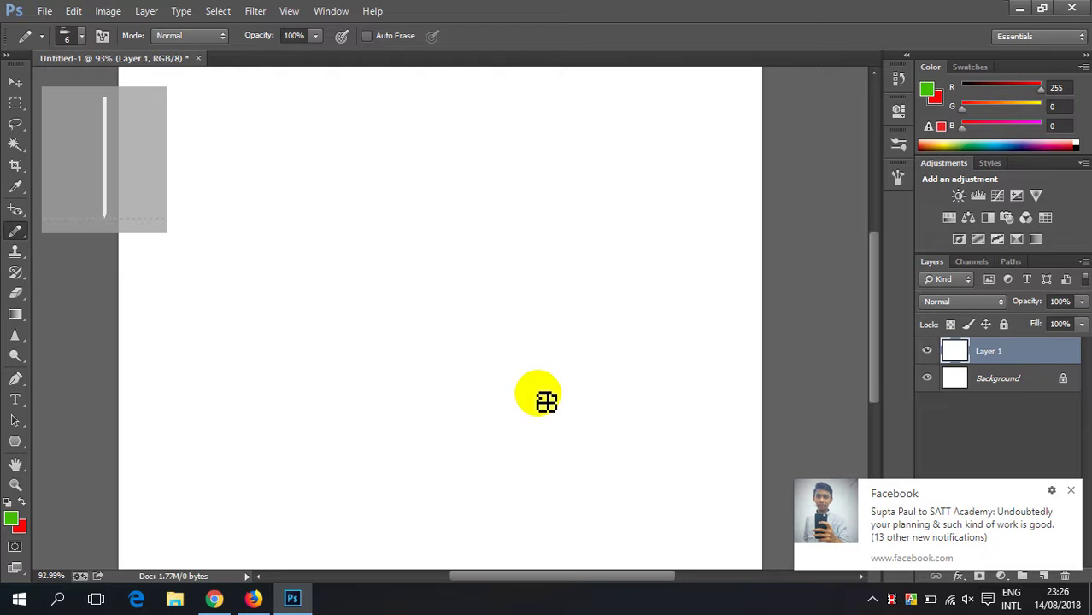
- Switch the painting tool from Pencil back to Brush and set the Pen tool to Path mode
scroll(395, 404, down, 1)
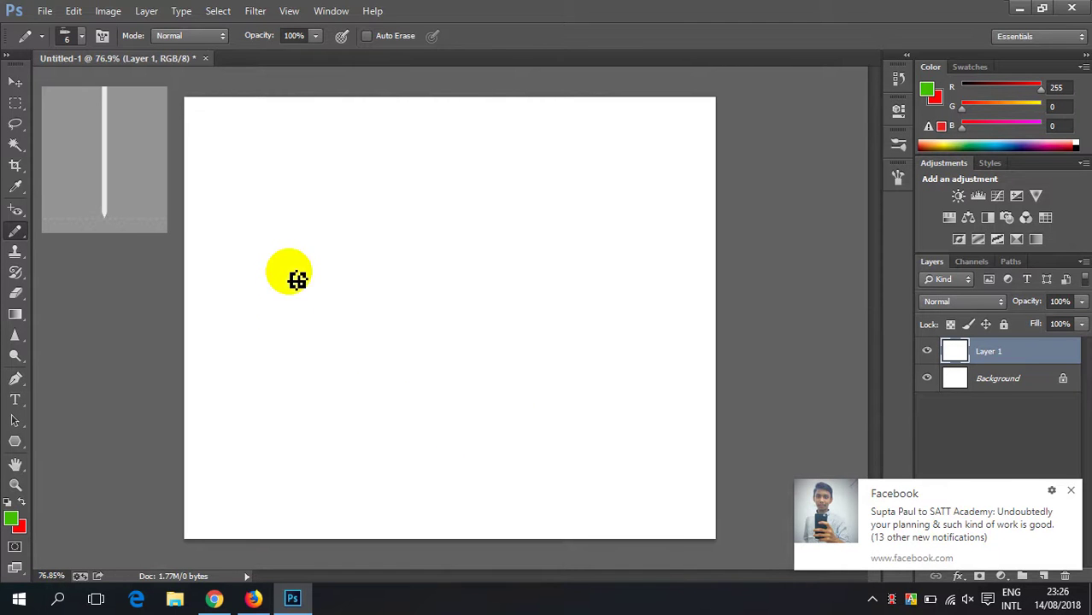
mouse_move(168, 222)
scroll(440, 199, up, 1)
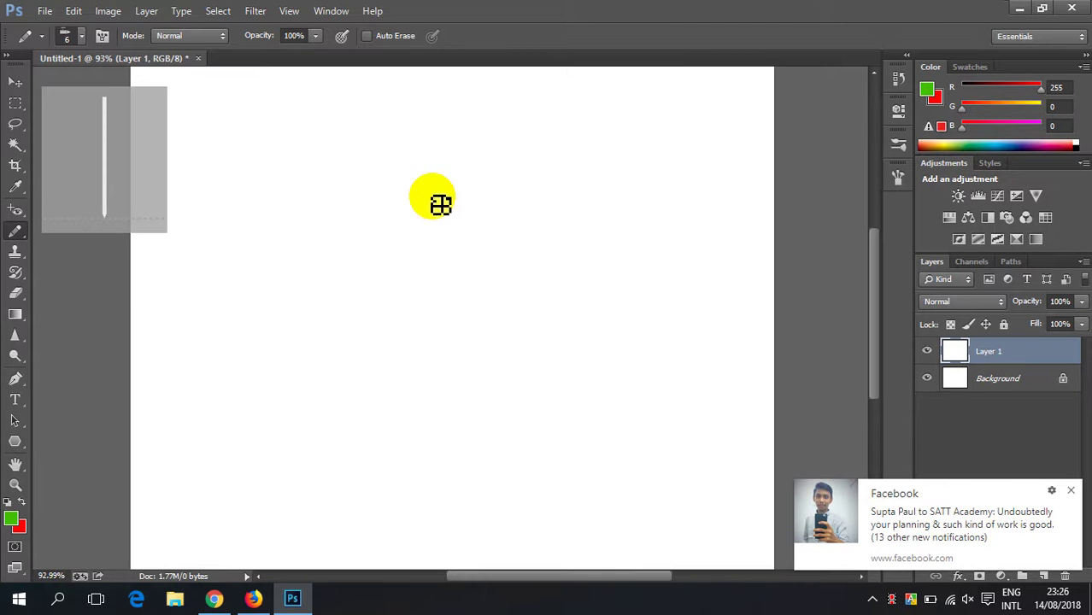
right_click(17, 233)
click(74, 236)
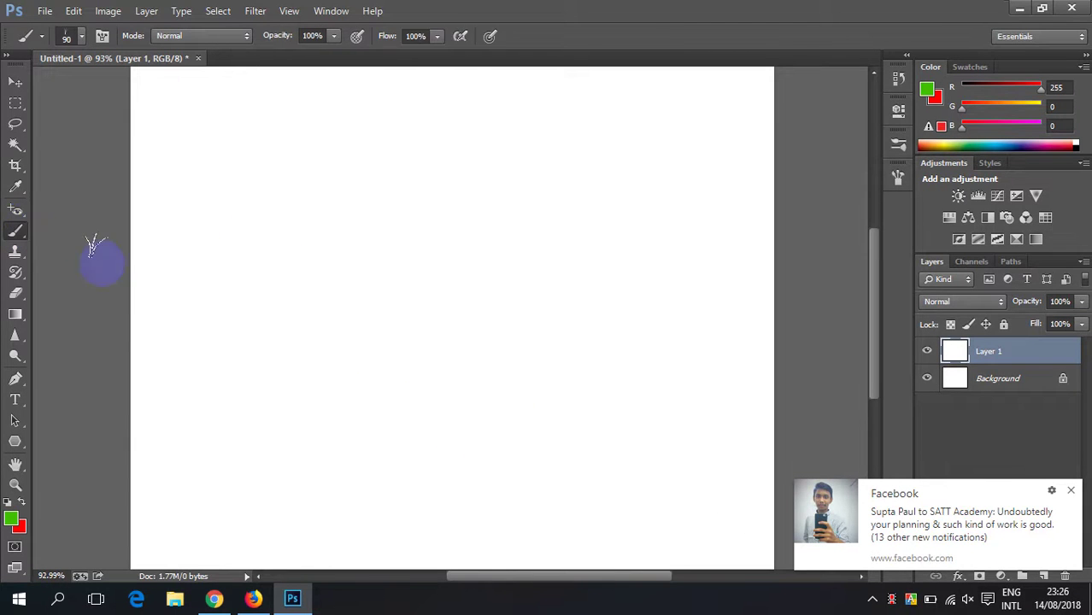
click(16, 386)
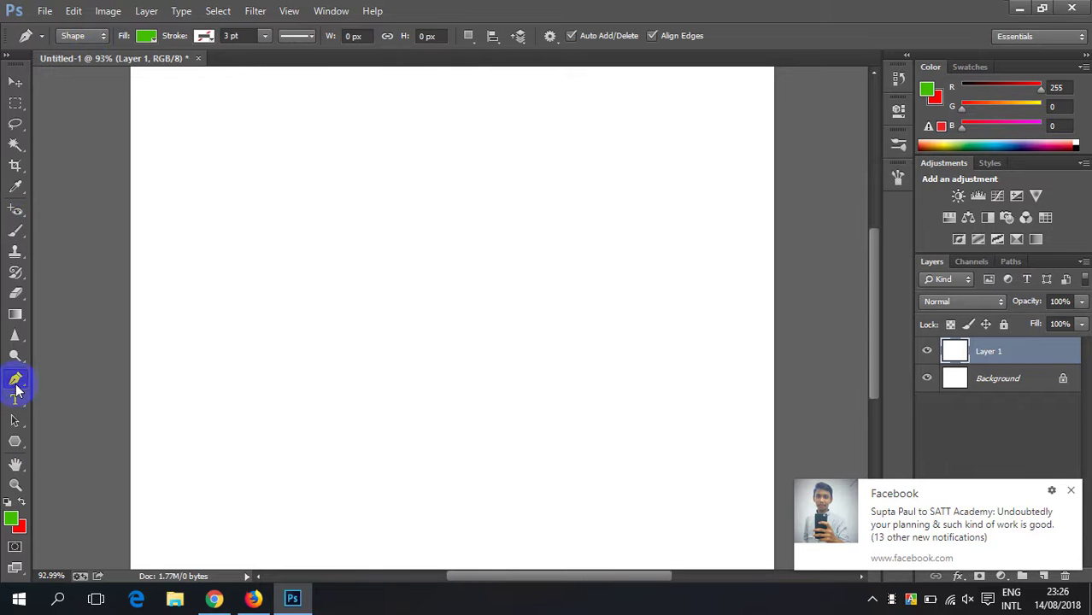
click(87, 50)
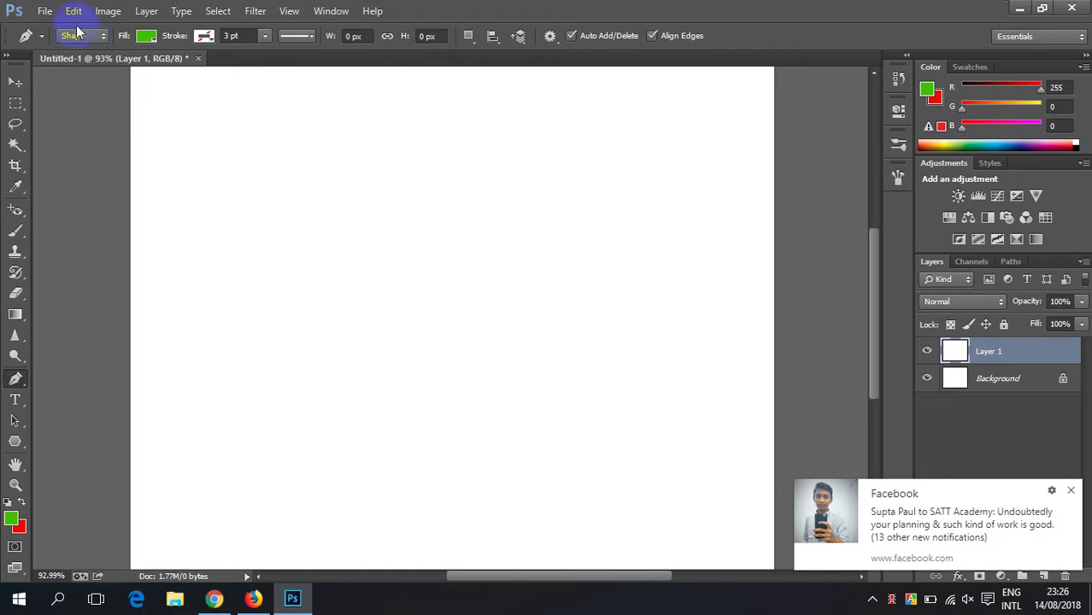
click(76, 36)
click(89, 67)
- Draw an open wavy path across the canvas with four anchor points, curving up, down and up again
click(183, 322)
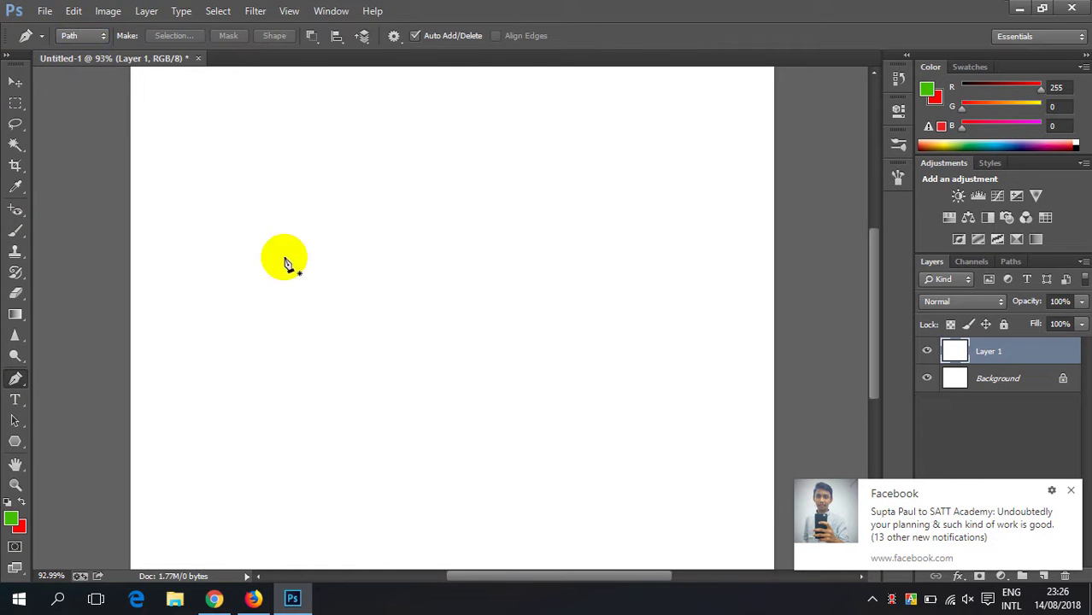
drag(495, 381, 605, 380)
drag(694, 188, 762, 218)
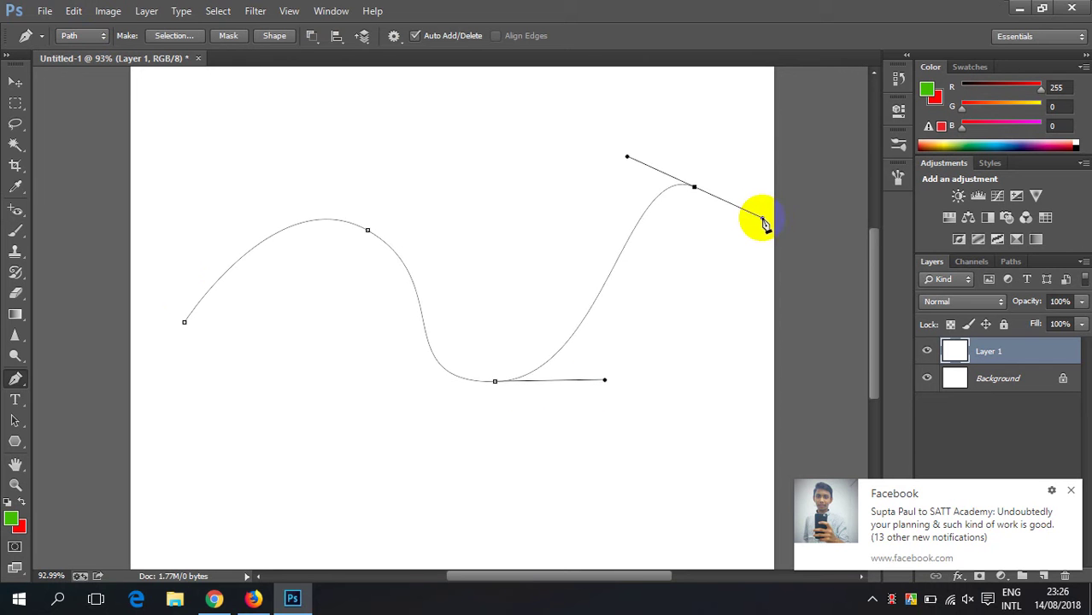
- Stroke the wavy path with the Brush tool, with Simulate Pressure enabled
right_click(692, 189)
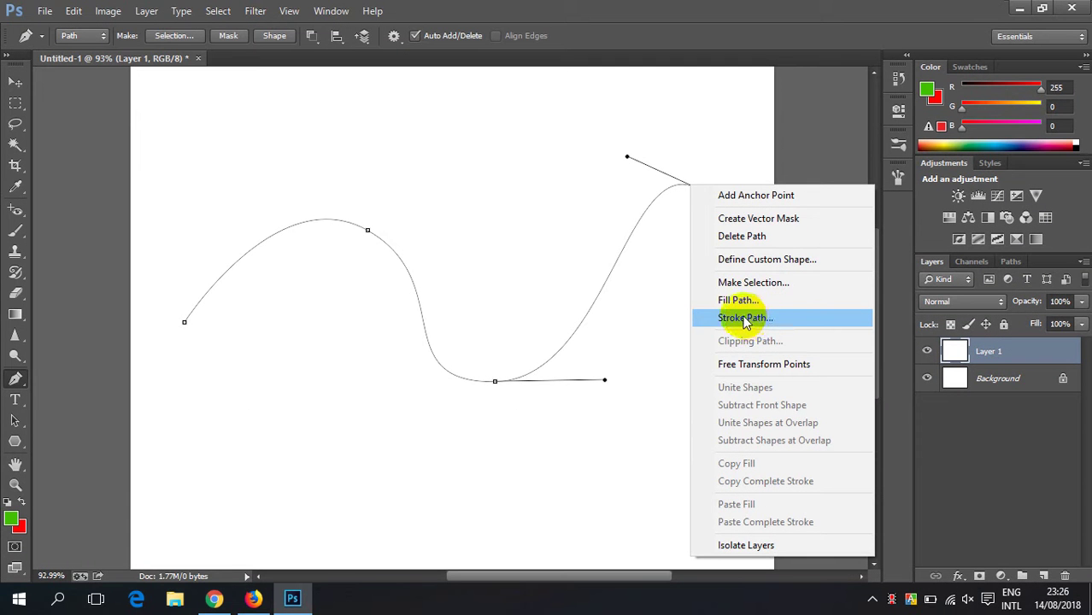
click(741, 316)
click(412, 226)
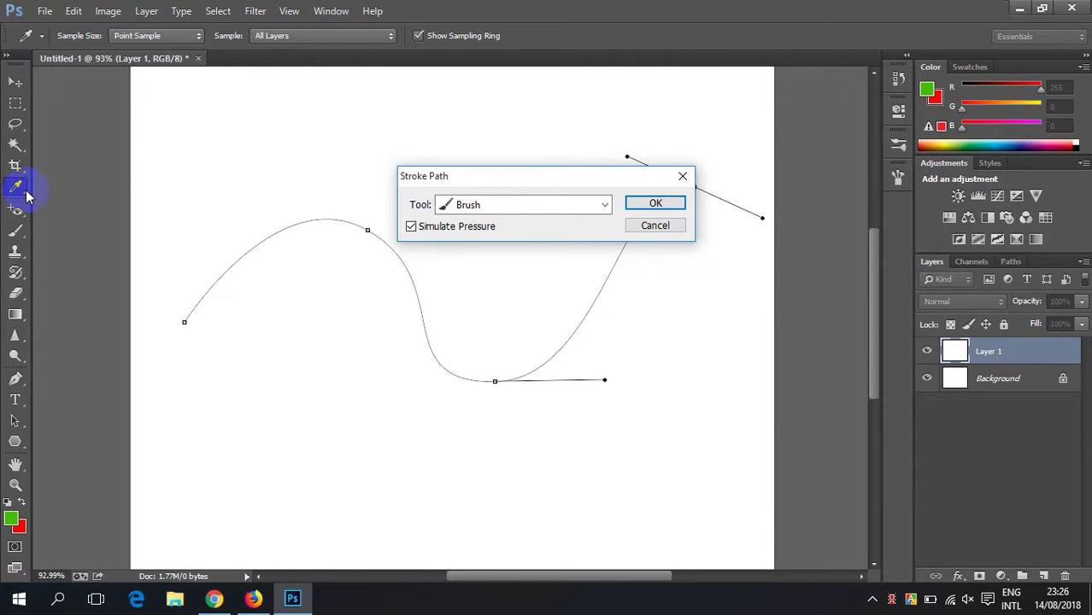
click(601, 205)
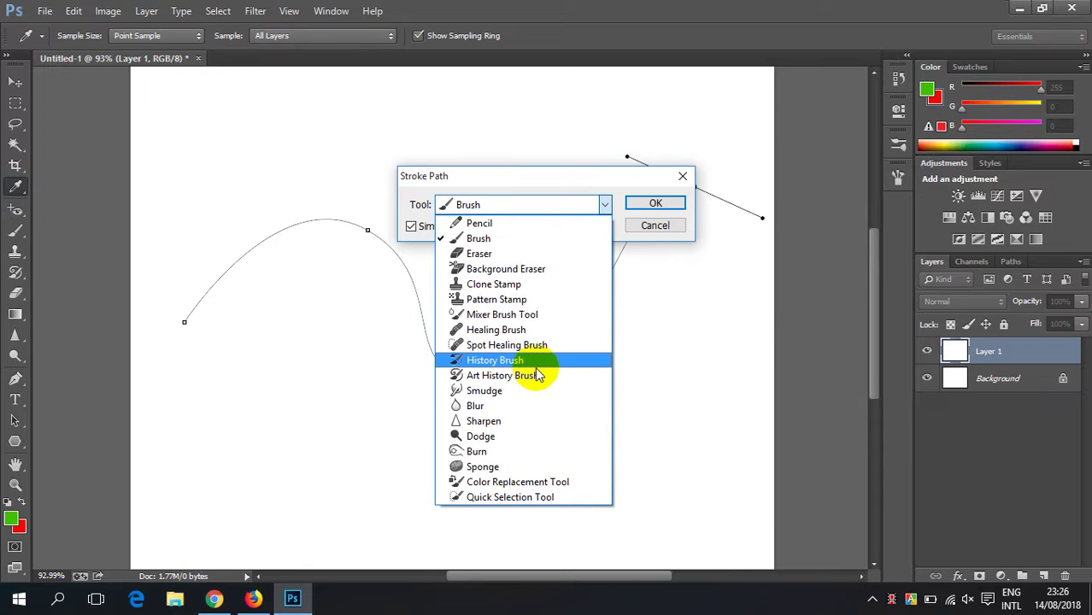
click(476, 241)
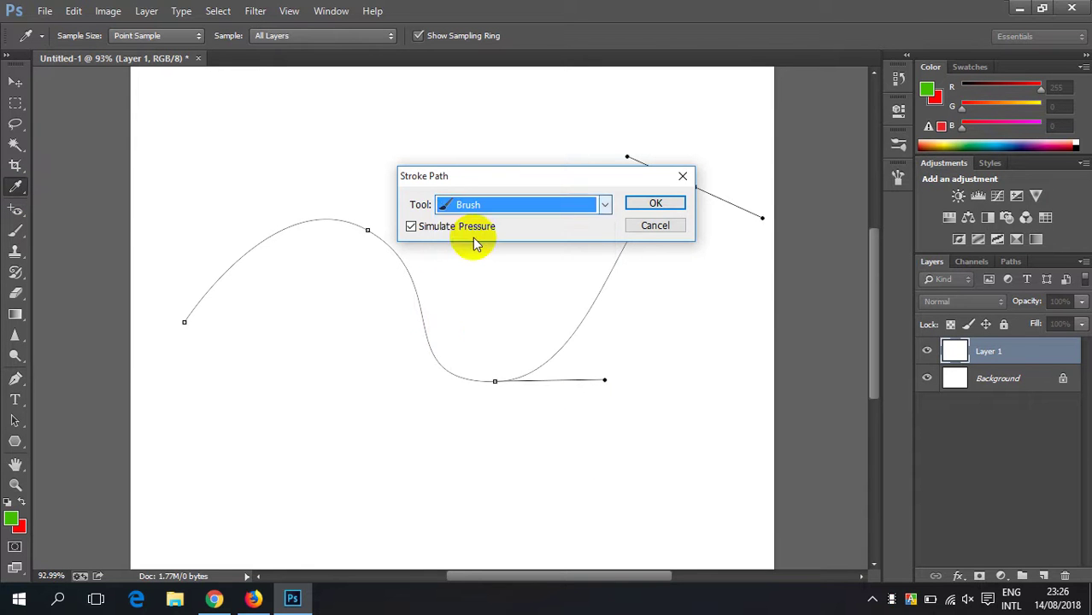
click(411, 226)
click(411, 227)
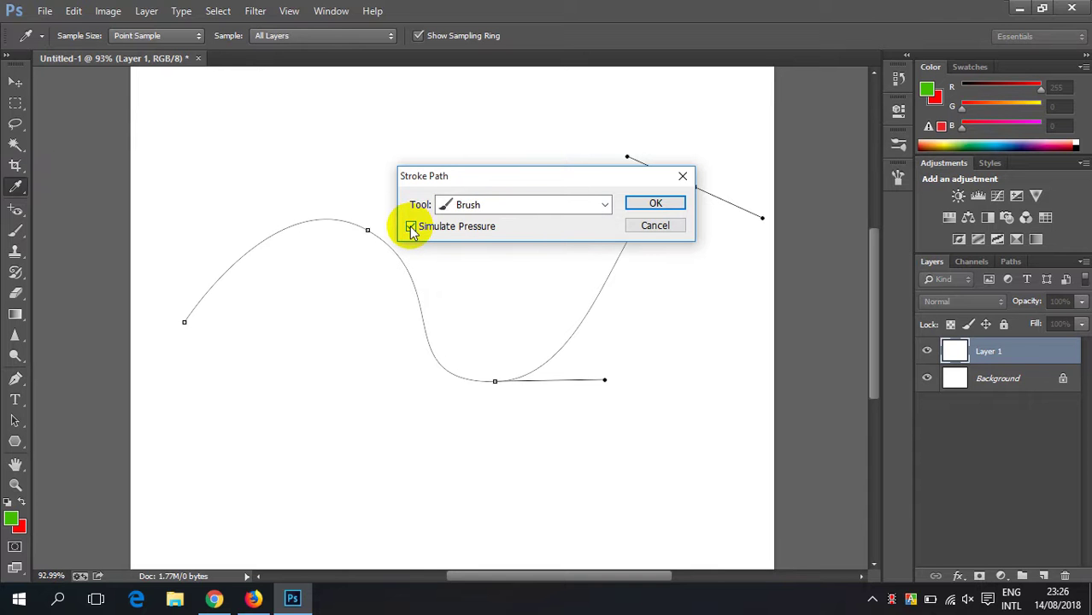
click(655, 203)
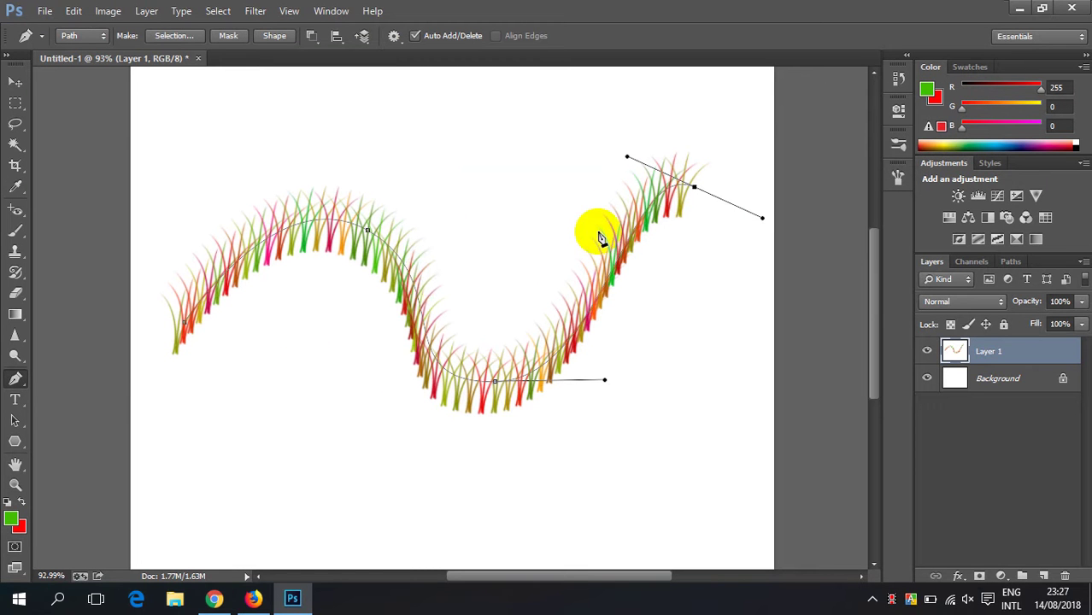
- Add a new empty layer above the grass stroke layer and hide Layer 1
scroll(585, 274, down, 2)
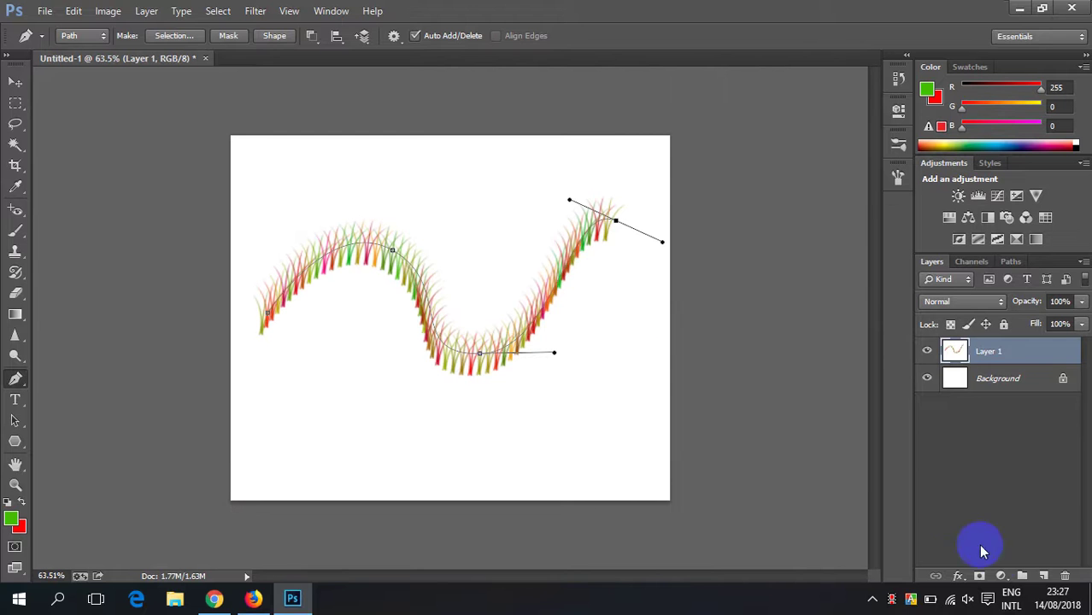
click(1043, 575)
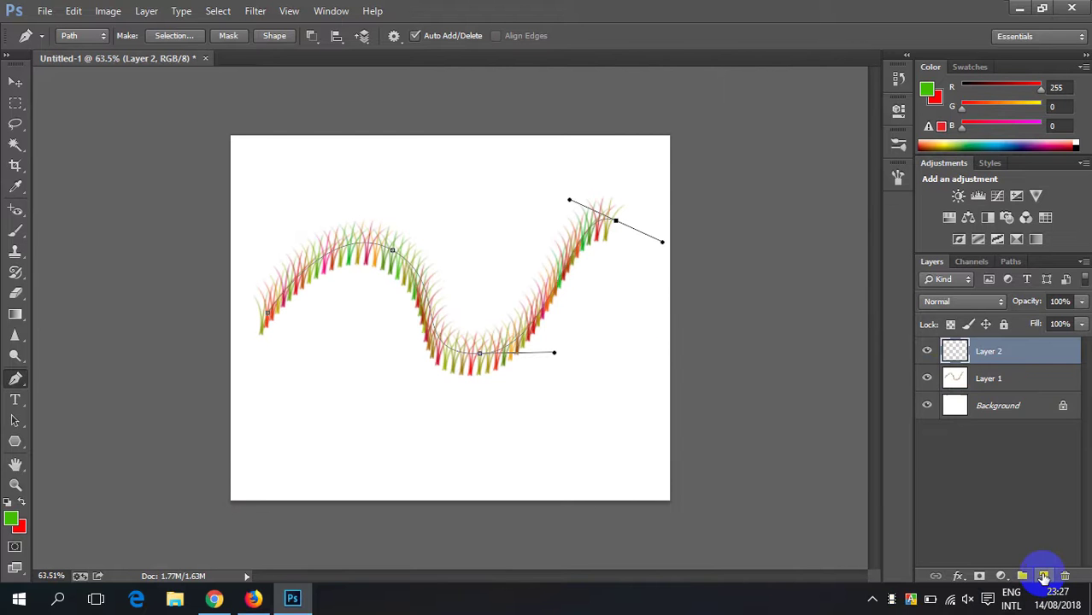
click(926, 383)
scroll(592, 280, up, 3)
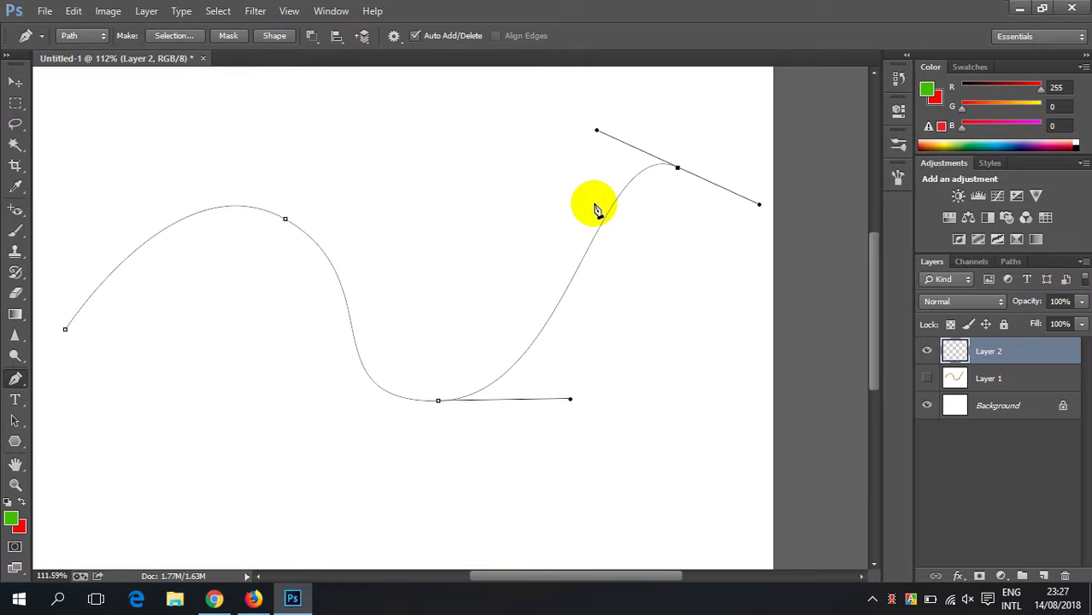
- Switch to the Brush tool and choose the 74 px star brush tip
click(15, 236)
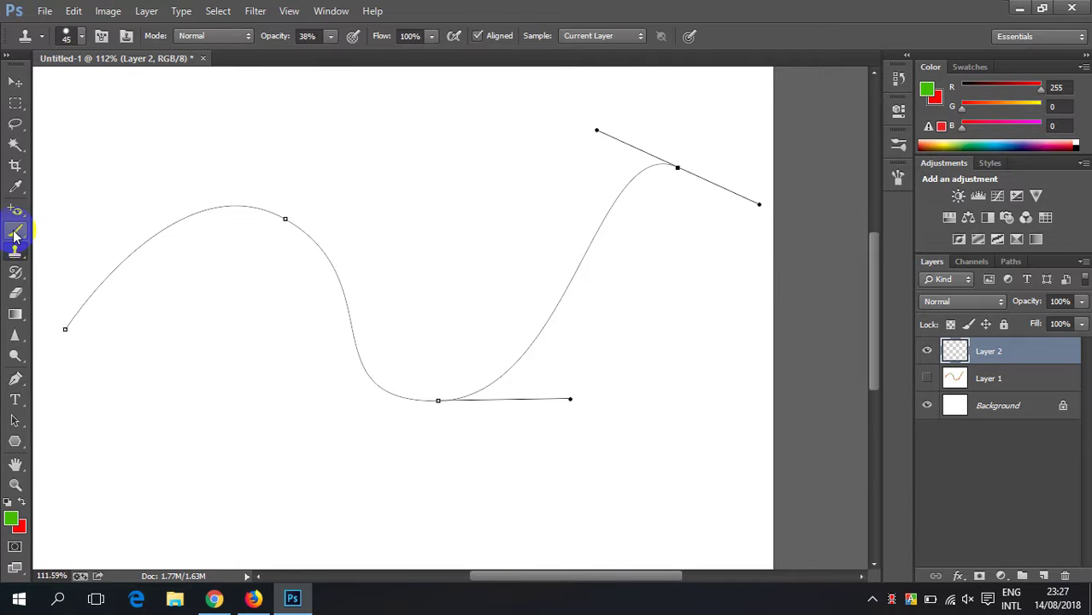
click(14, 232)
click(82, 38)
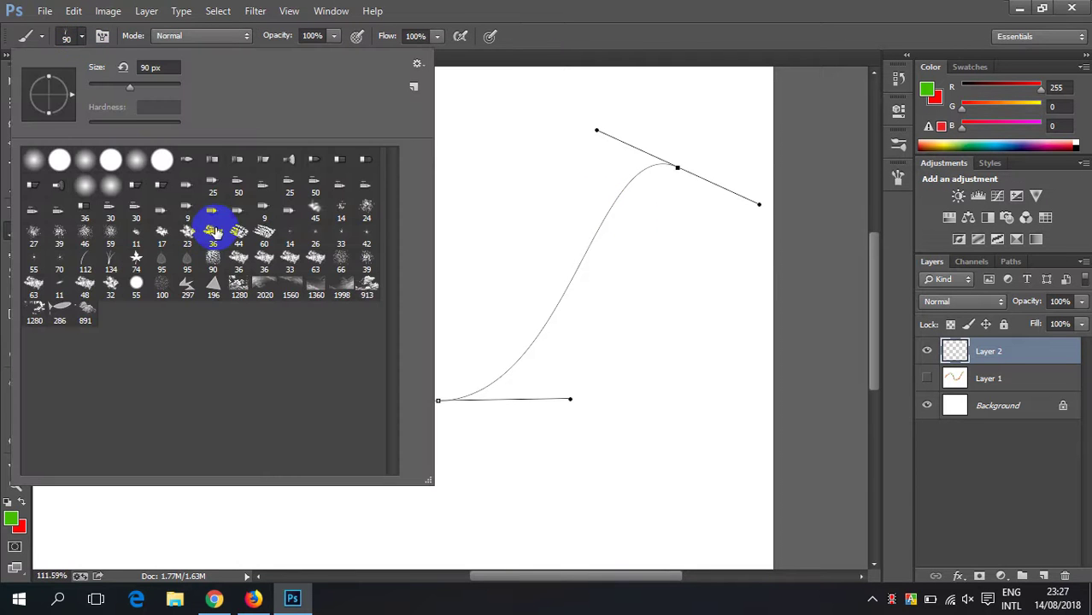
click(590, 9)
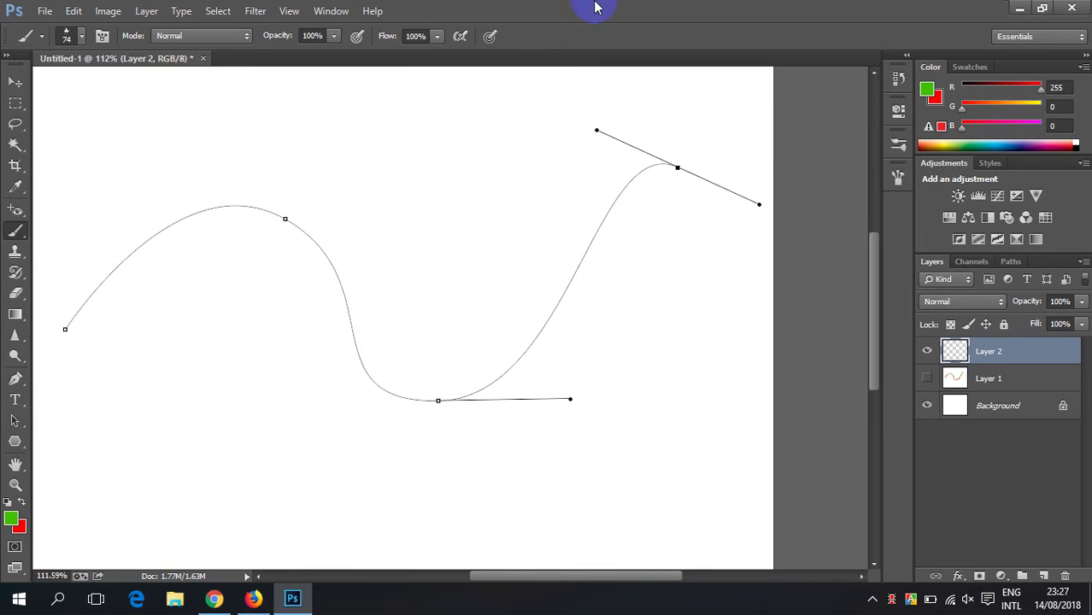
right_click(671, 167)
click(782, 22)
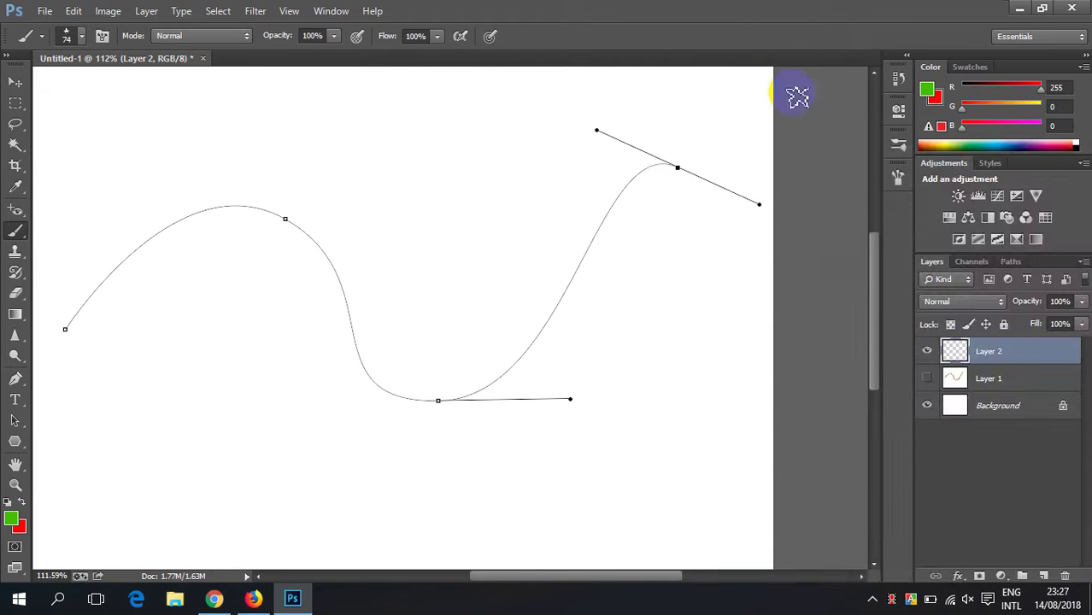
- Show Layer 1 to review the grass stroke, hide it again and clear the old path
click(926, 377)
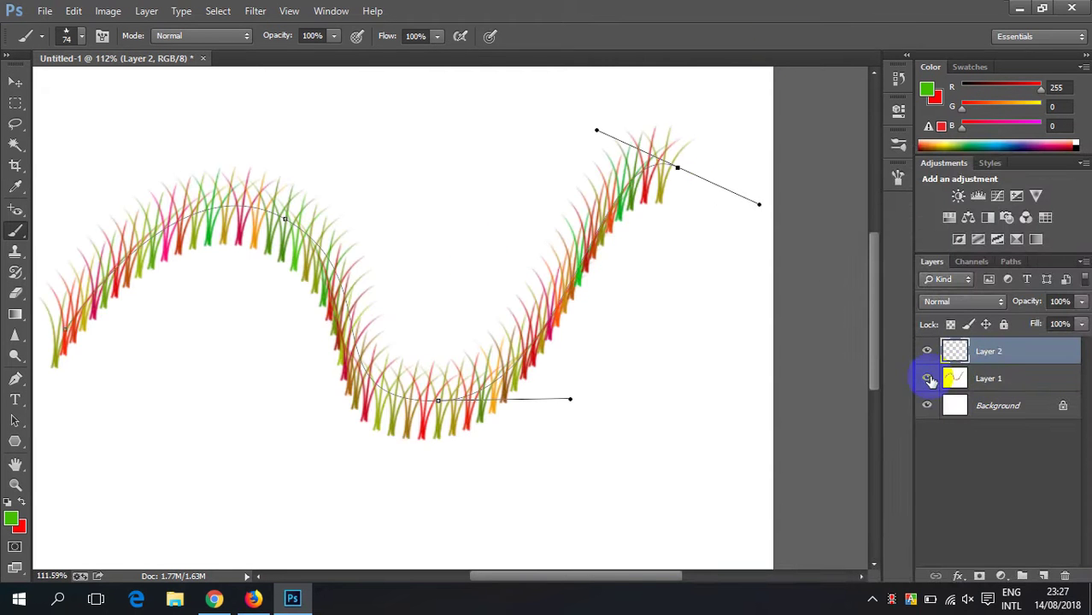
click(928, 380)
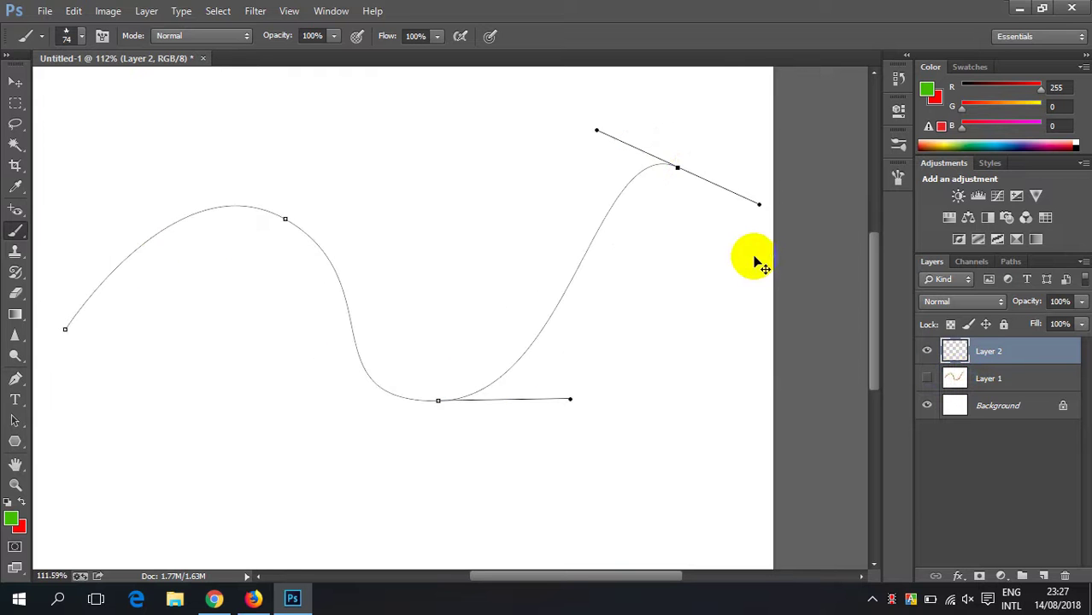
click(969, 377)
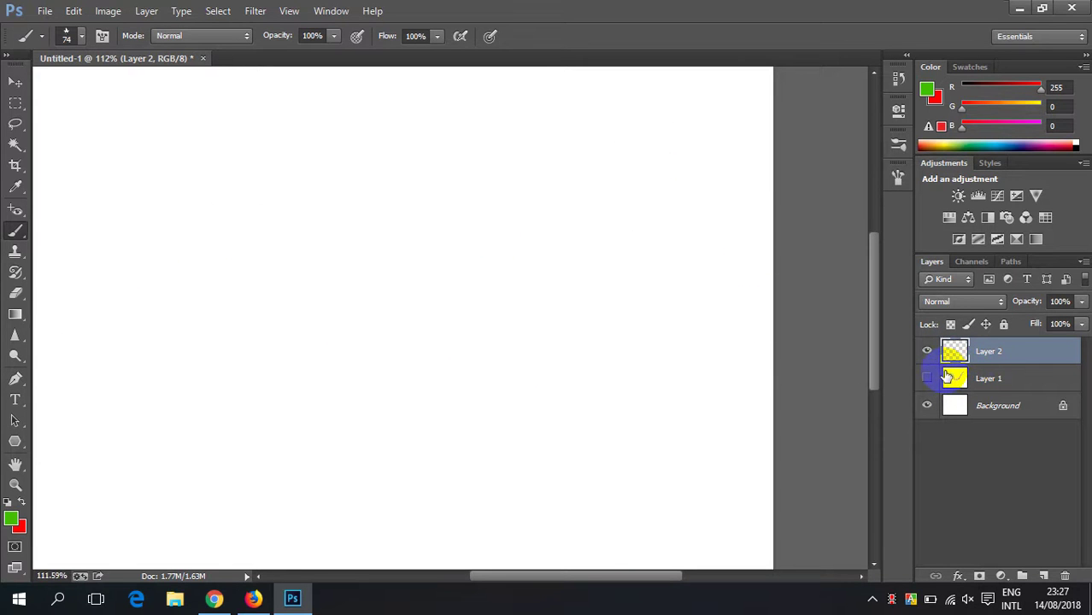
- Draw a new open wavy path with the Pen tool using four anchor points, curving up, down and up again
click(14, 379)
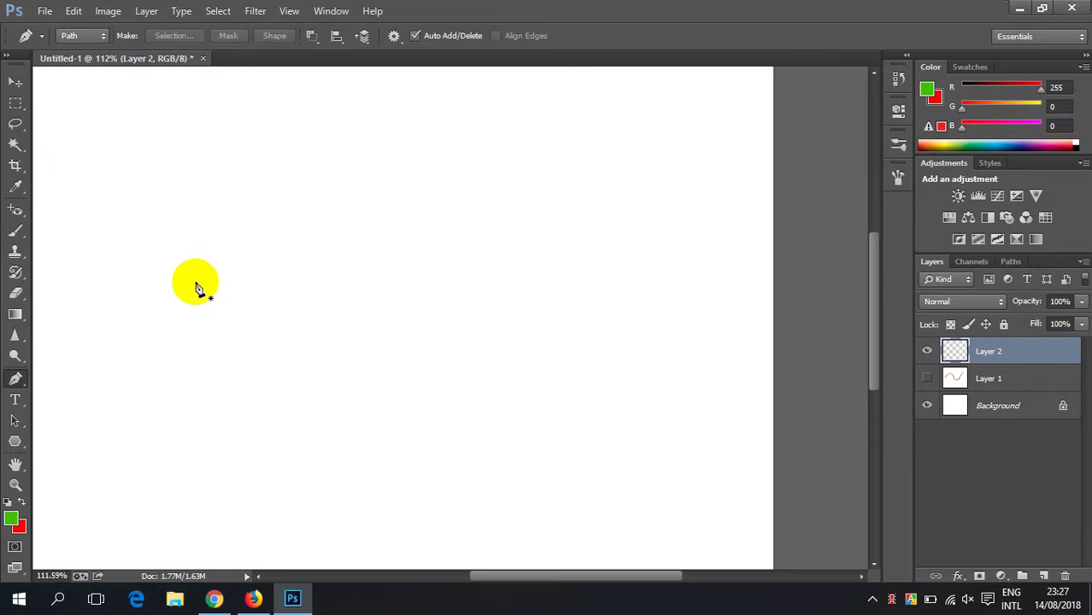
scroll(195, 288, down, 2)
scroll(188, 292, up, 1)
click(185, 299)
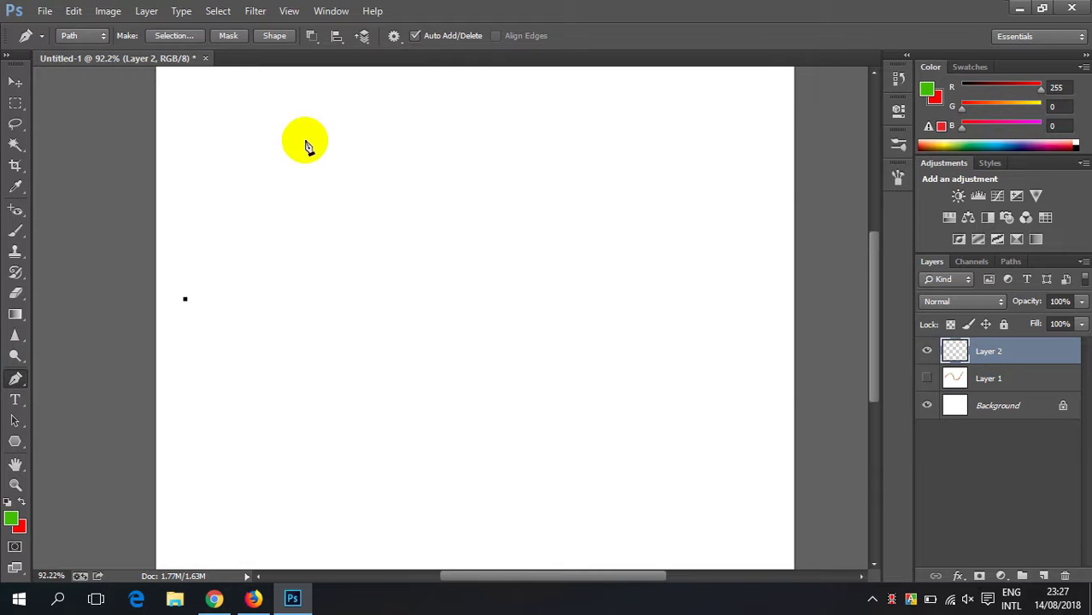
drag(313, 145, 436, 174)
drag(551, 314, 675, 323)
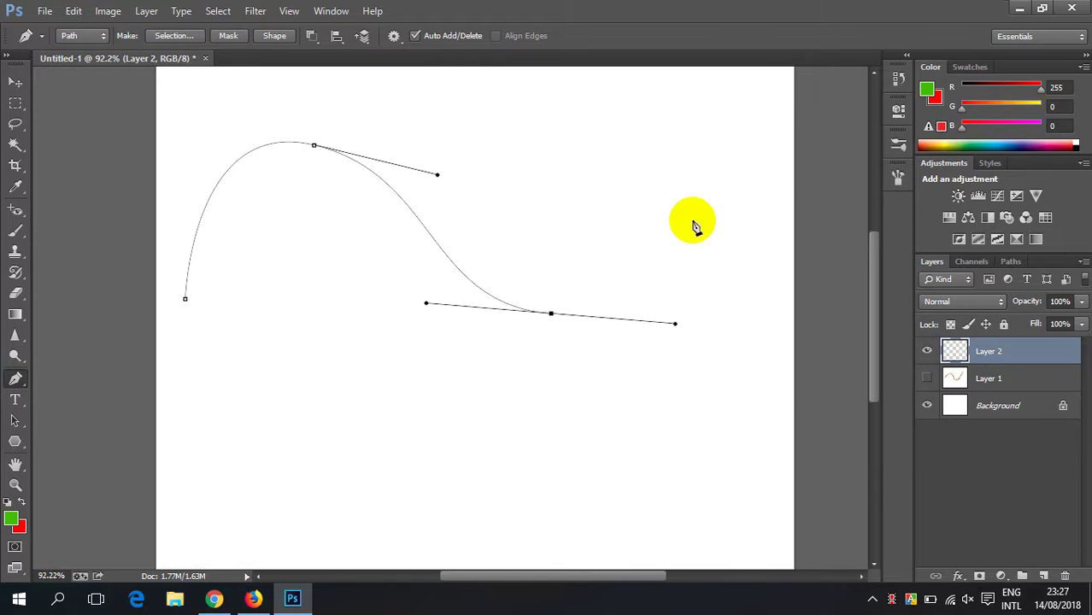
drag(697, 139, 784, 125)
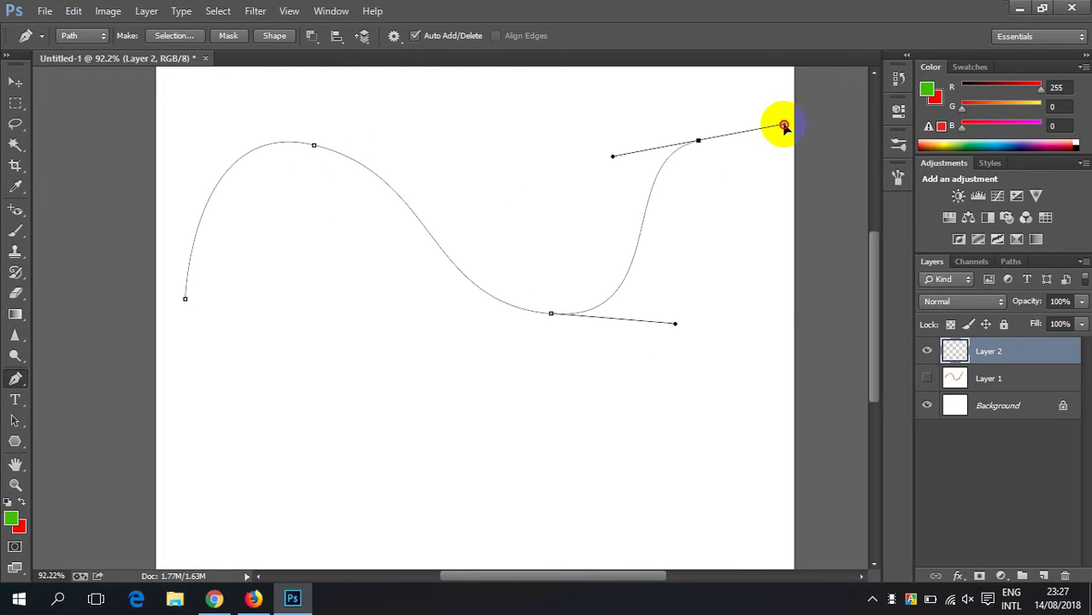
- Try stroking the wavy path with the 74 px star brush and Simulate Pressure enabled, and undo the stroke
right_click(698, 142)
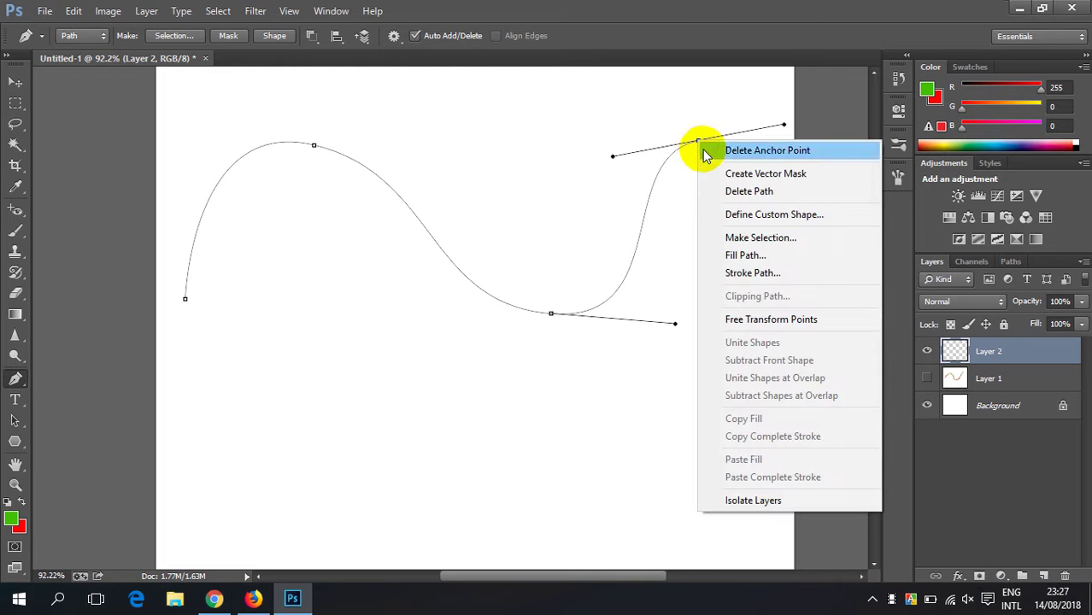
click(751, 271)
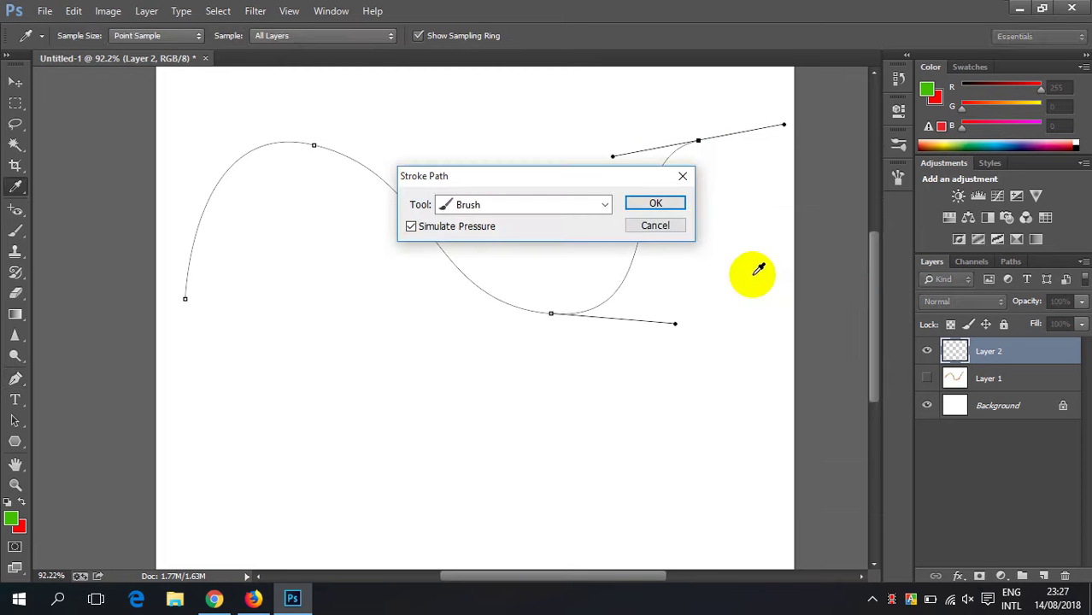
click(654, 202)
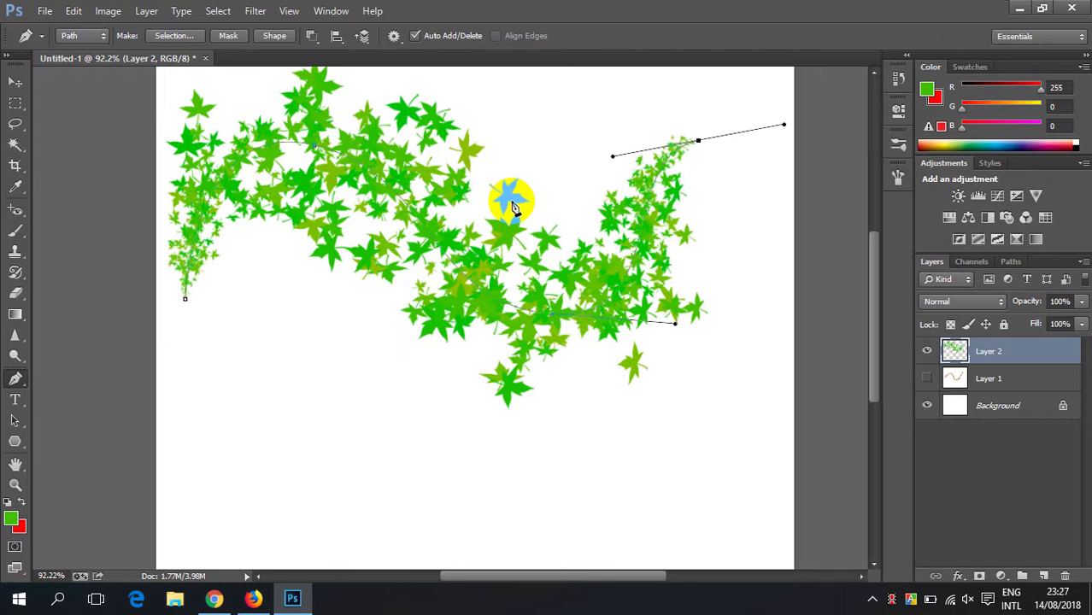
key(ctrl+z)
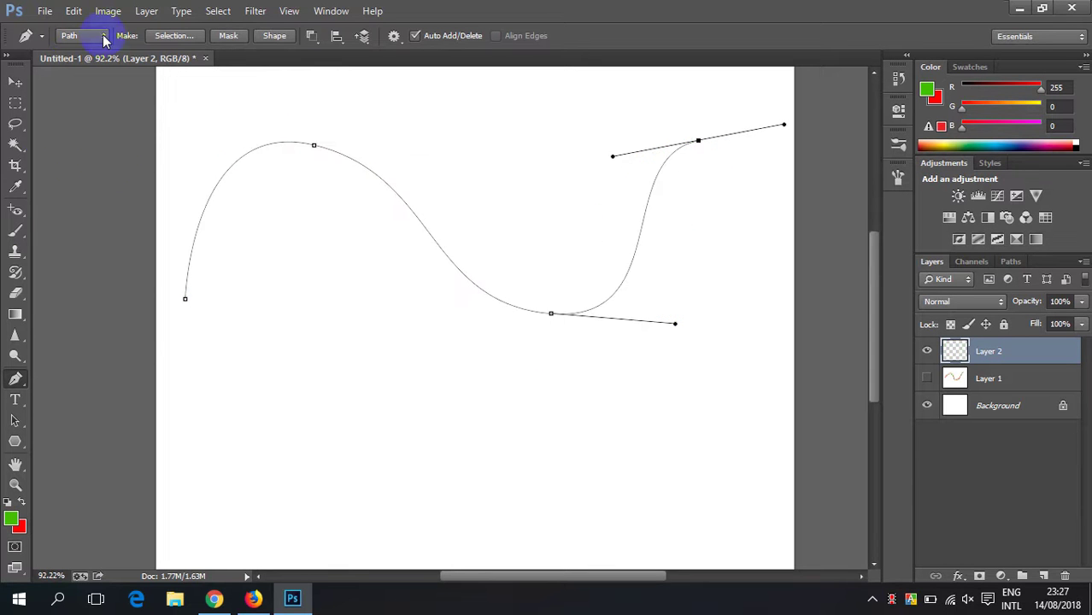
- Switch to the Brush tool and set the star brush size to 17 px
click(14, 238)
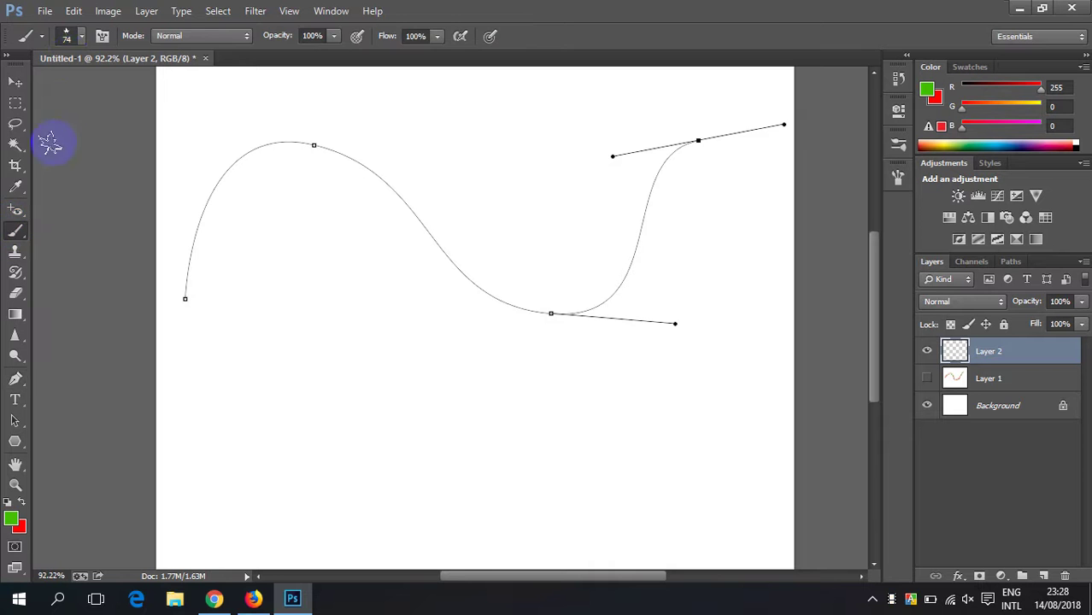
click(81, 37)
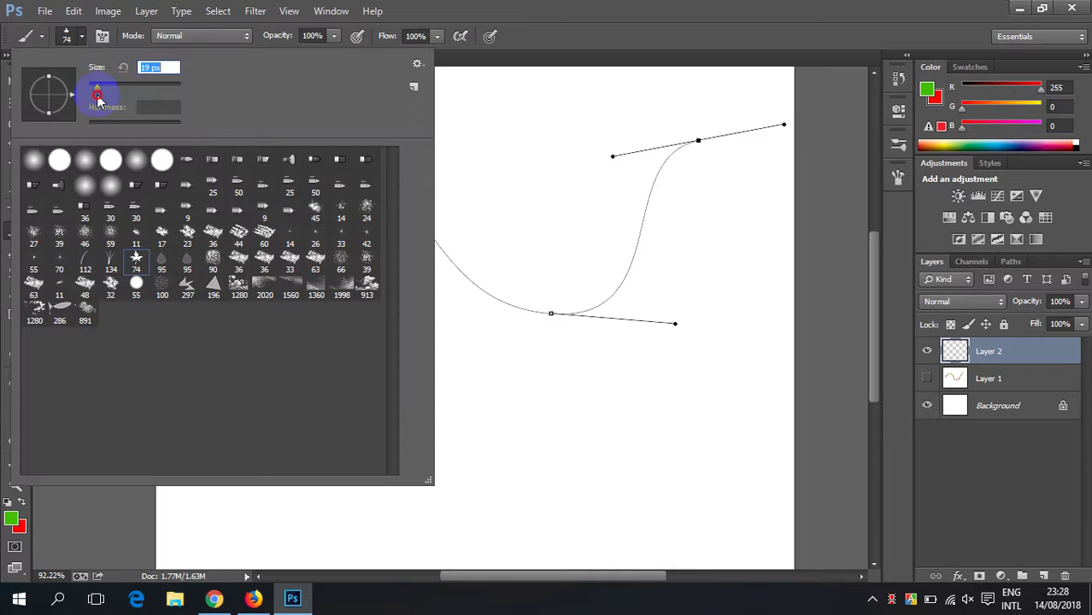
key(Return)
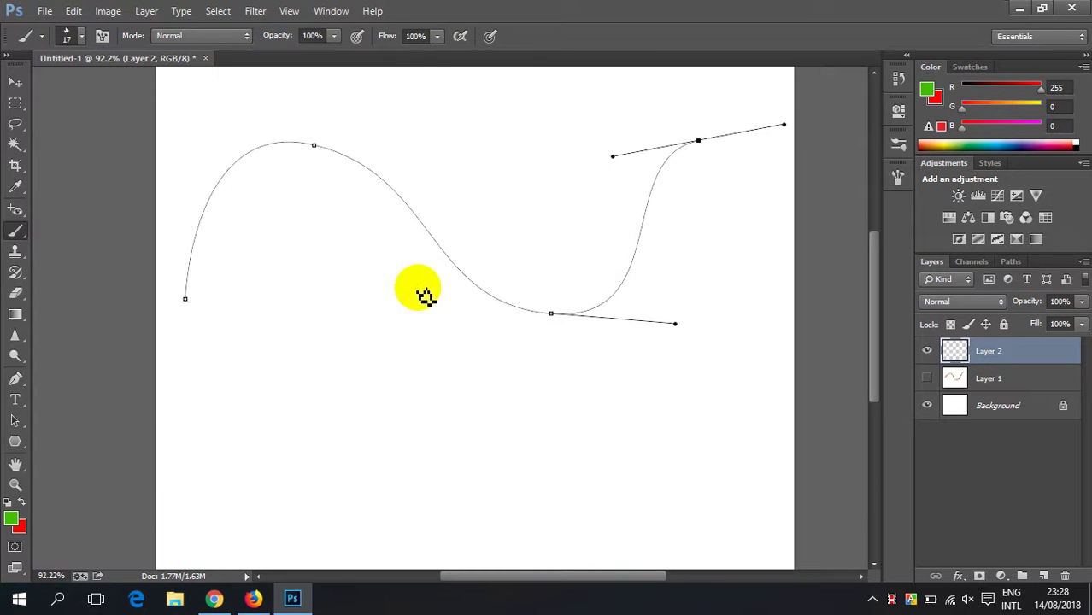
- Stroke the wavy path on Layer 2 with the 17 px star brush, with Simulate Pressure enabled
click(15, 378)
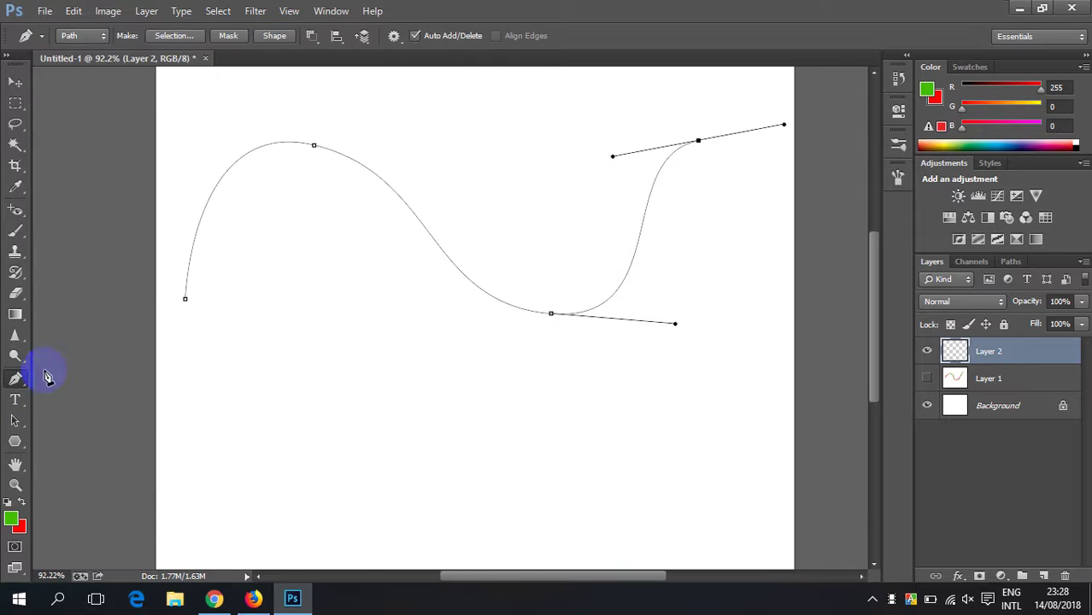
right_click(695, 141)
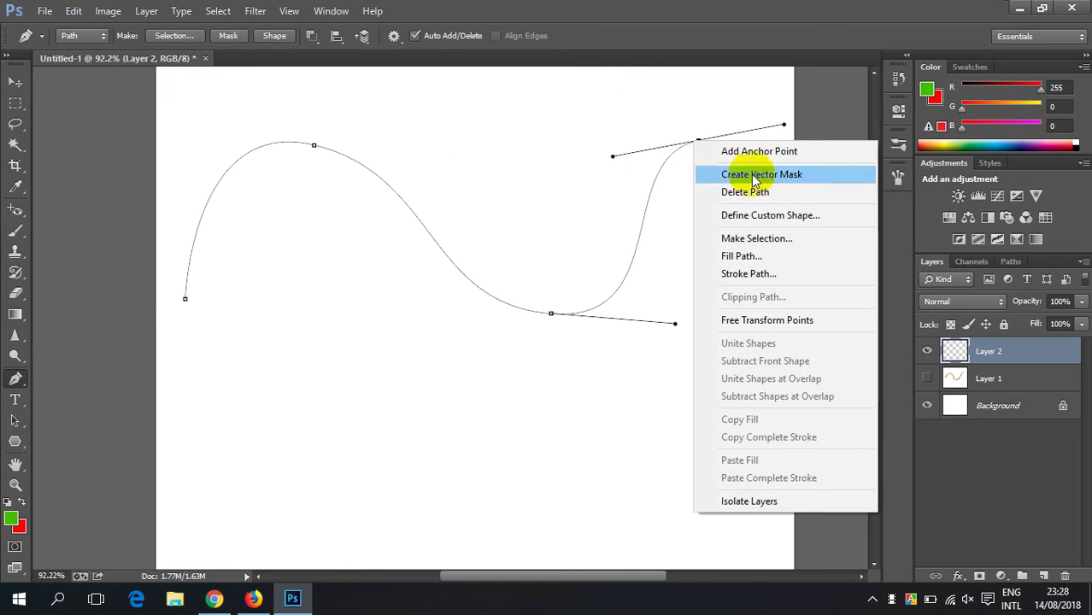
click(736, 275)
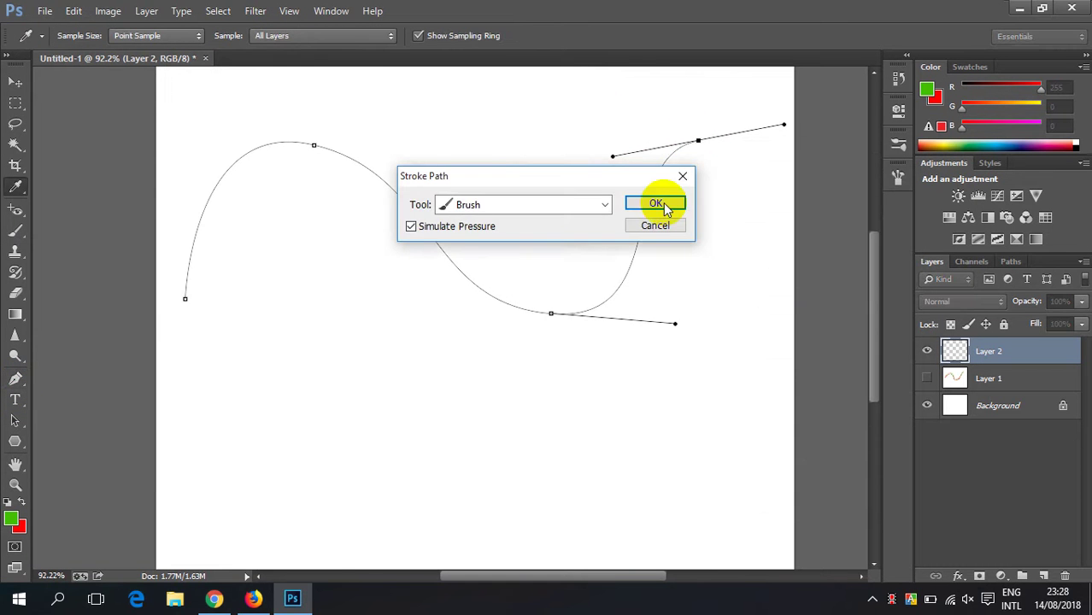
click(654, 204)
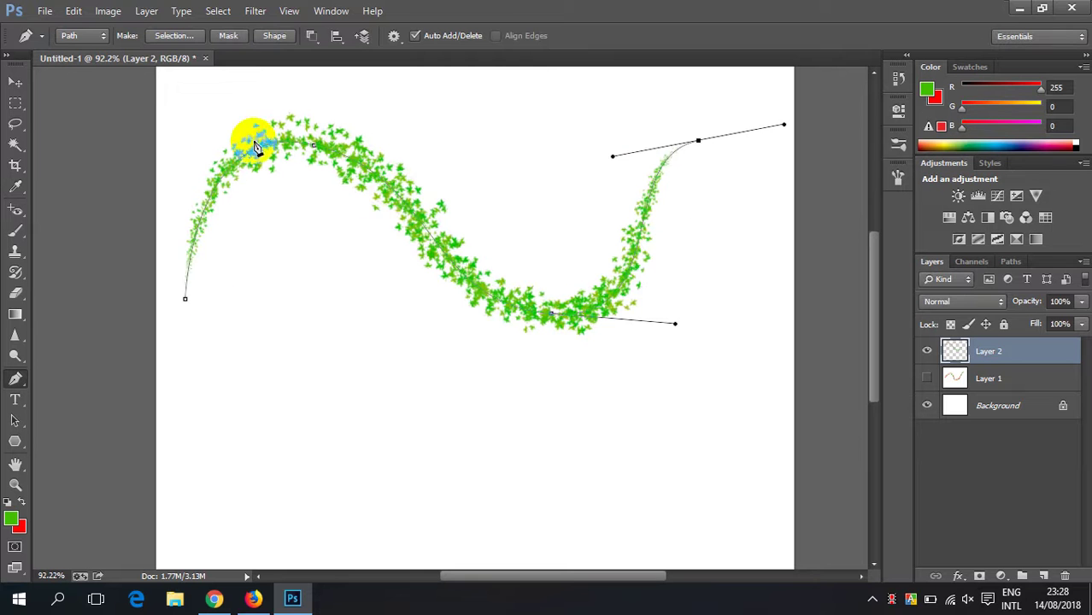
- Toggle Layer 1's visibility on and off, examine the leaf stroke up close and undo the stroke
click(926, 378)
click(926, 380)
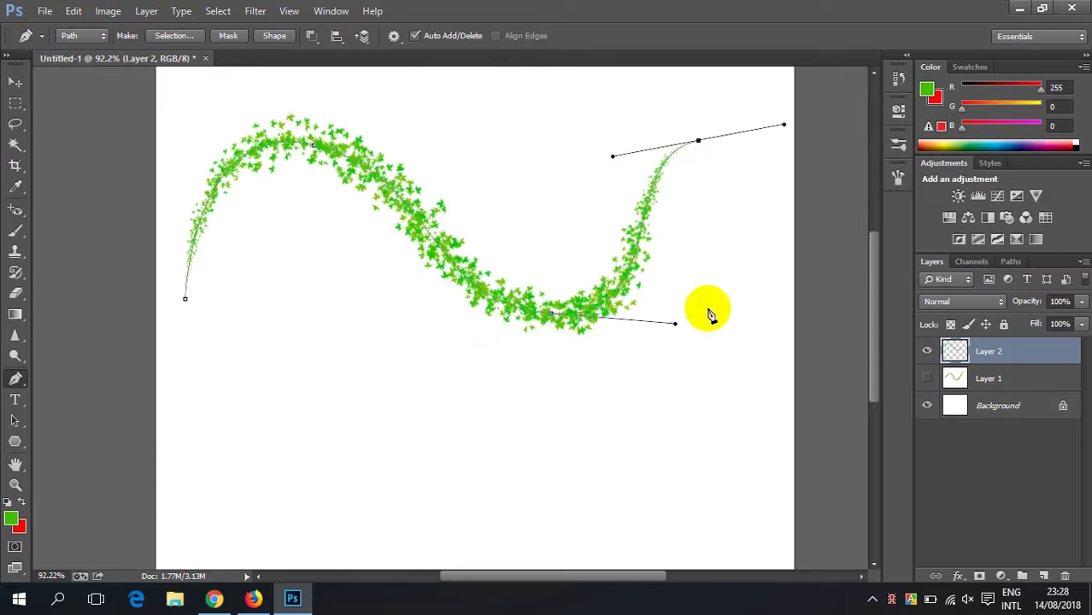
scroll(575, 195, up, 2)
scroll(546, 186, up, 2)
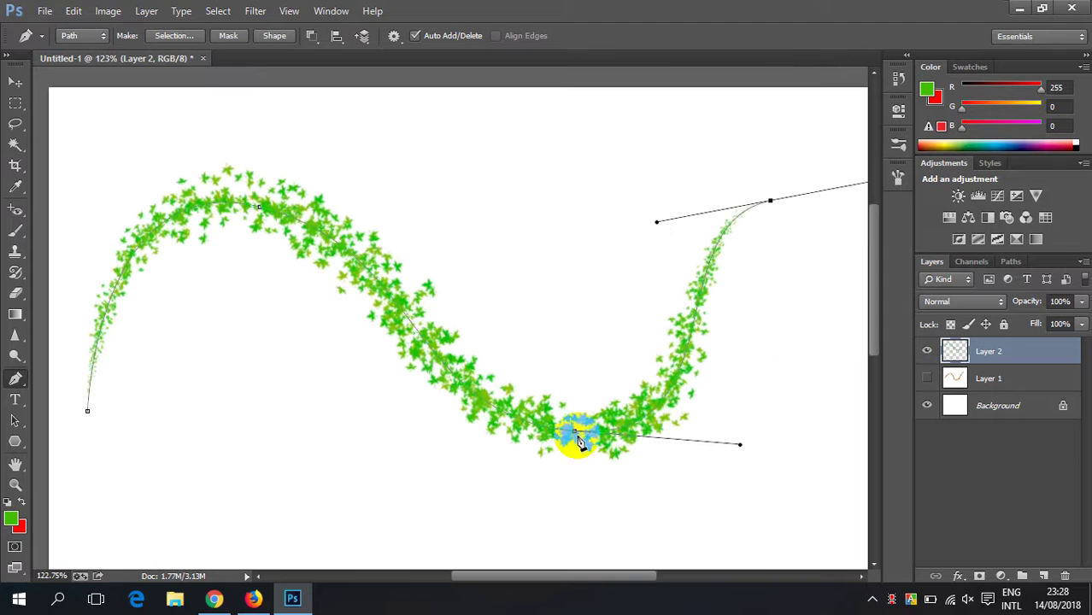
scroll(717, 332, down, 2)
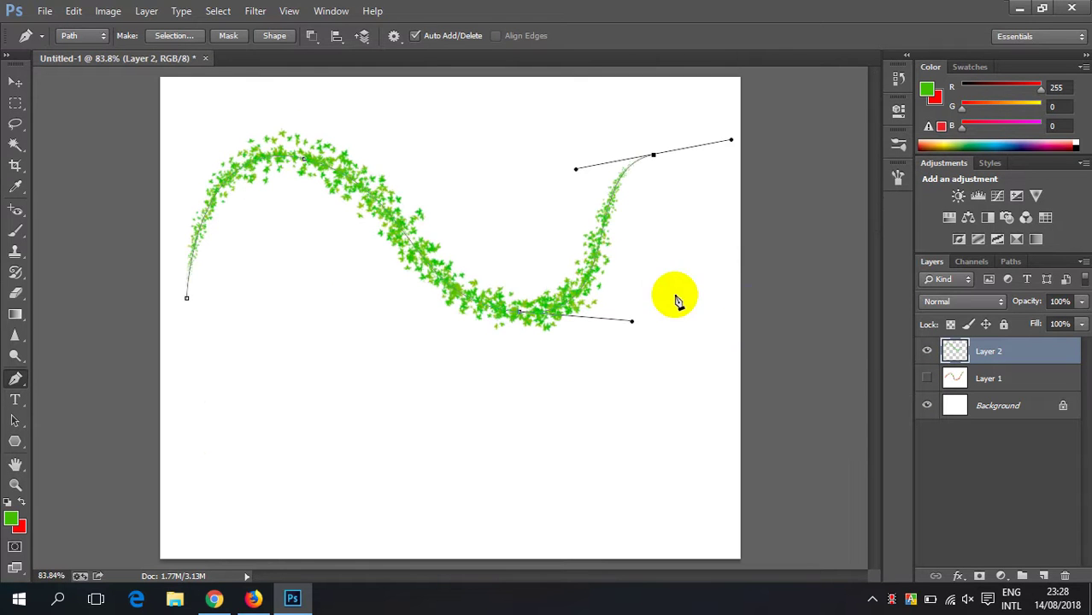
key(ctrl+z)
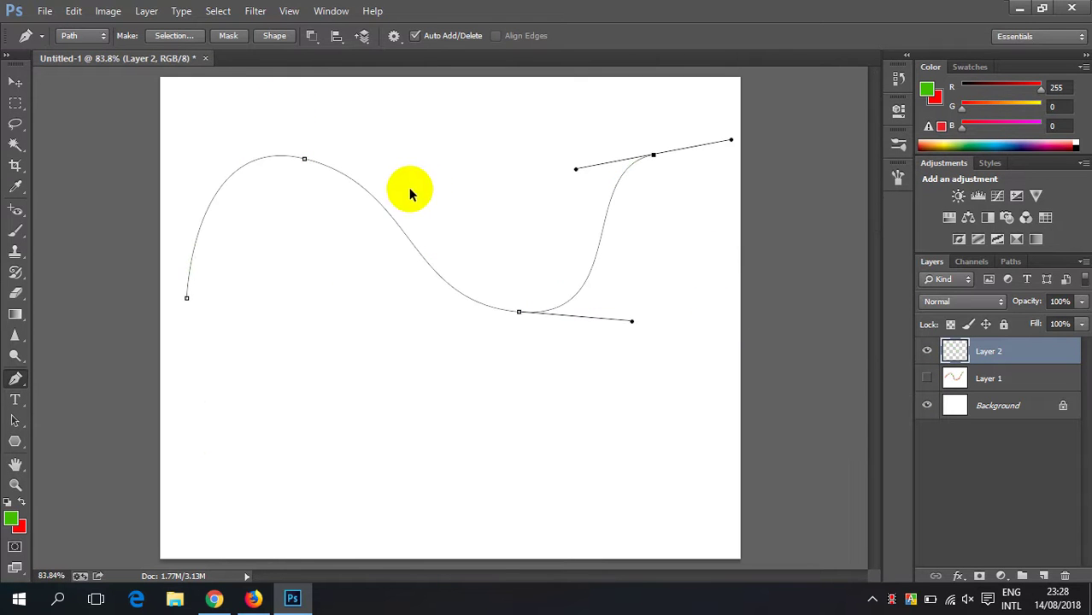
- Switch to the Brush tool and choose the soft round tip at 17 px with 0% hardness
click(19, 234)
click(80, 37)
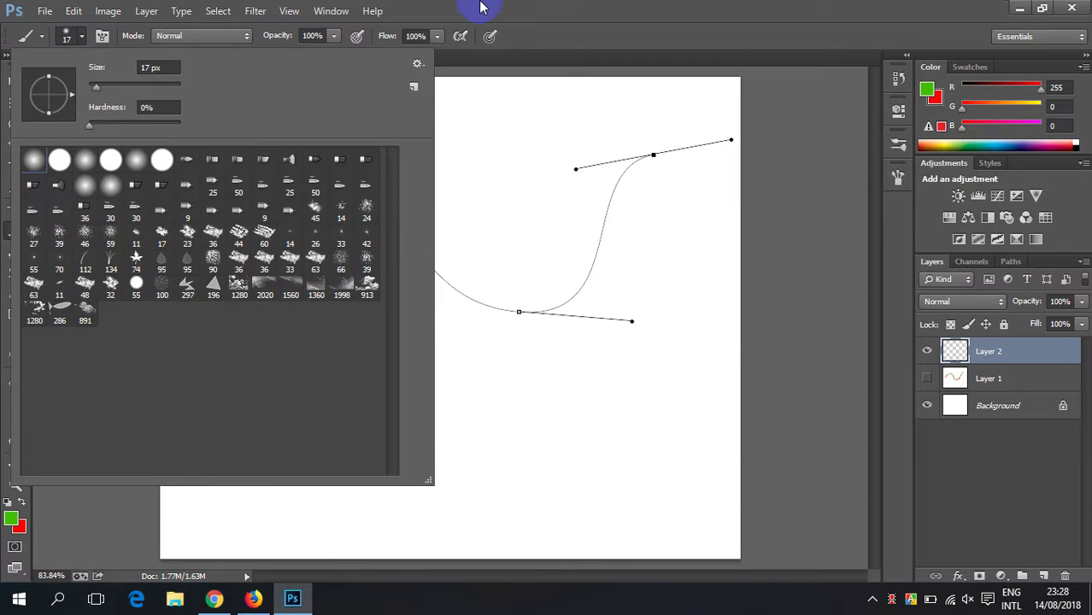
click(480, 7)
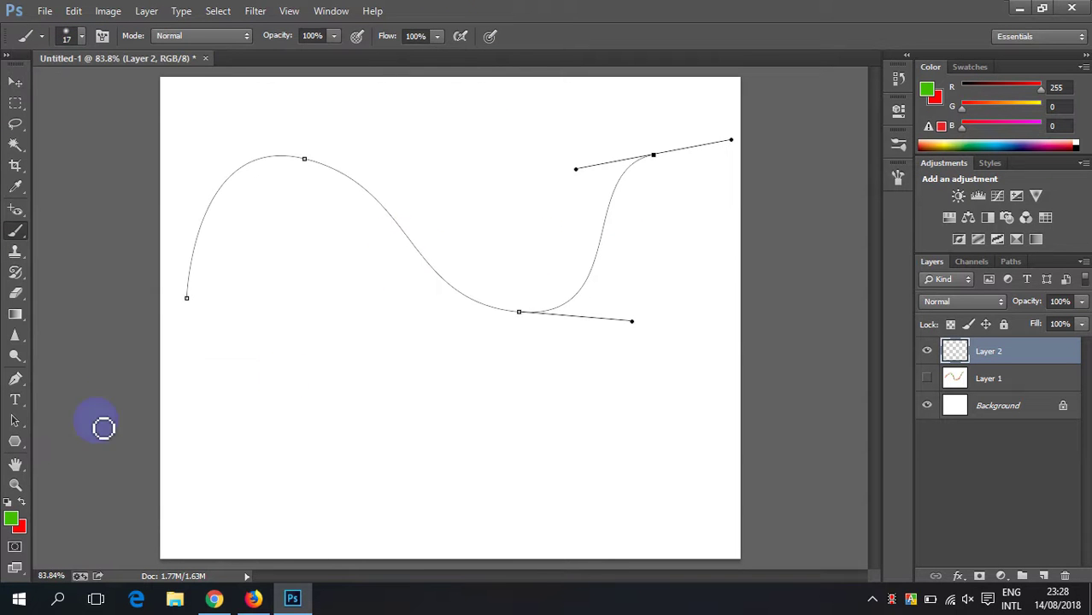
- Stroke the wavy path in green with the soft round brush, with Simulate Pressure enabled, and inspect the line
click(17, 384)
right_click(649, 161)
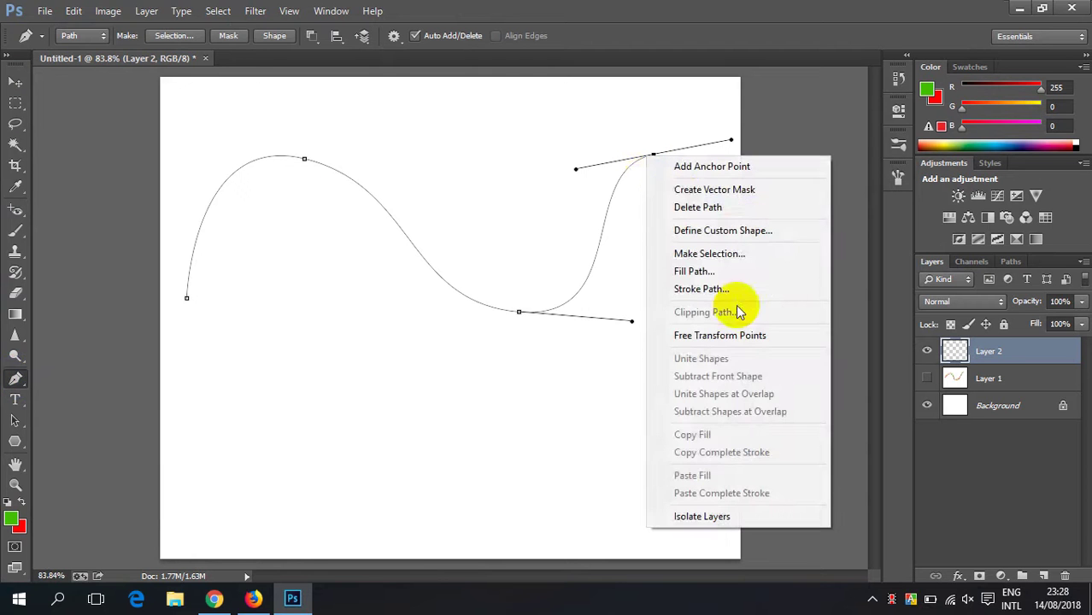
click(707, 287)
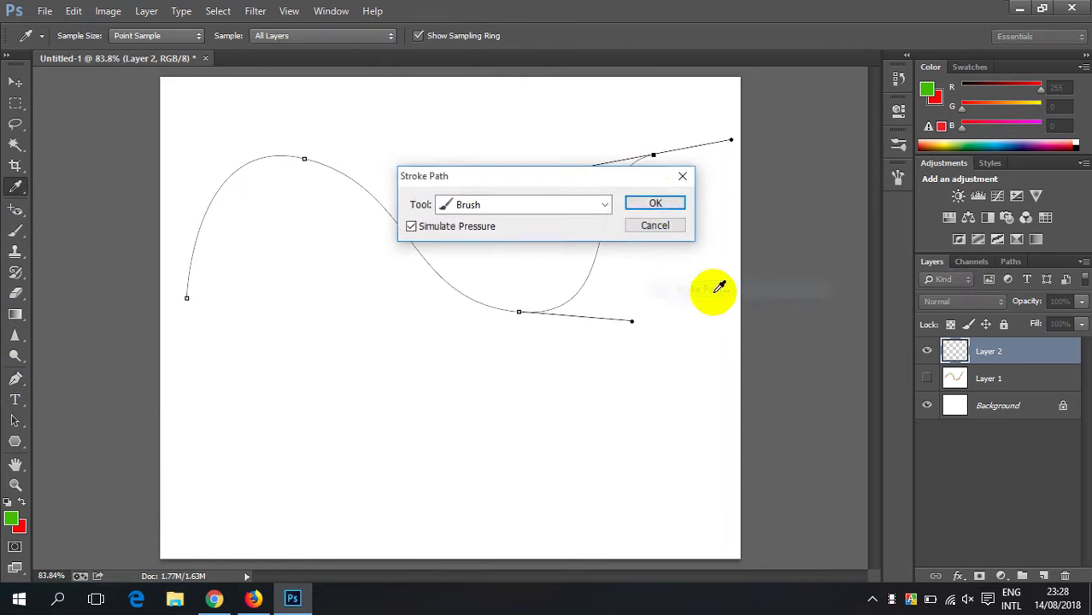
click(654, 206)
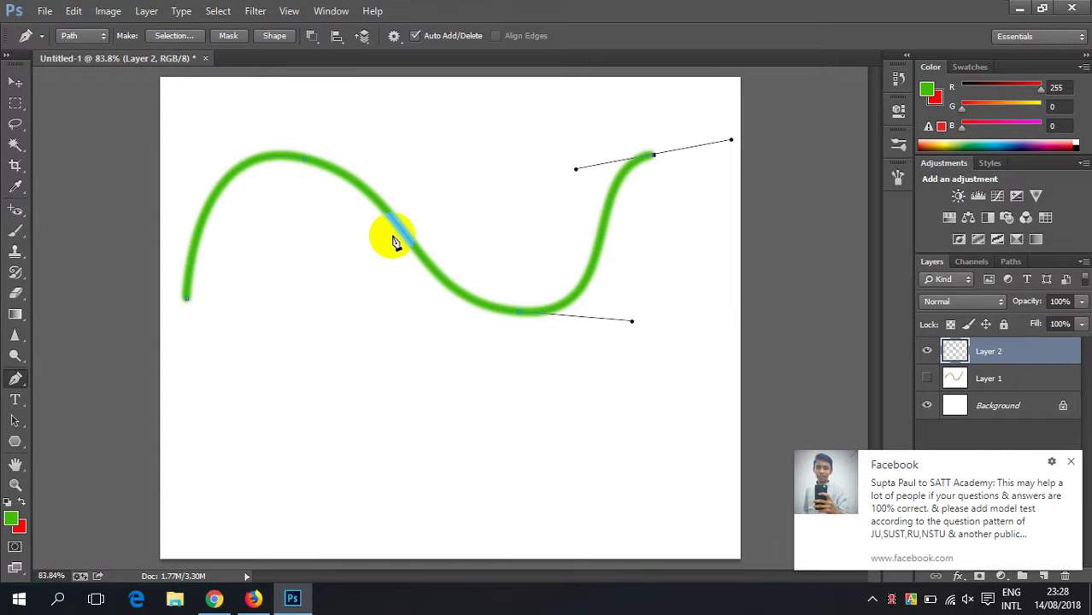
click(1070, 462)
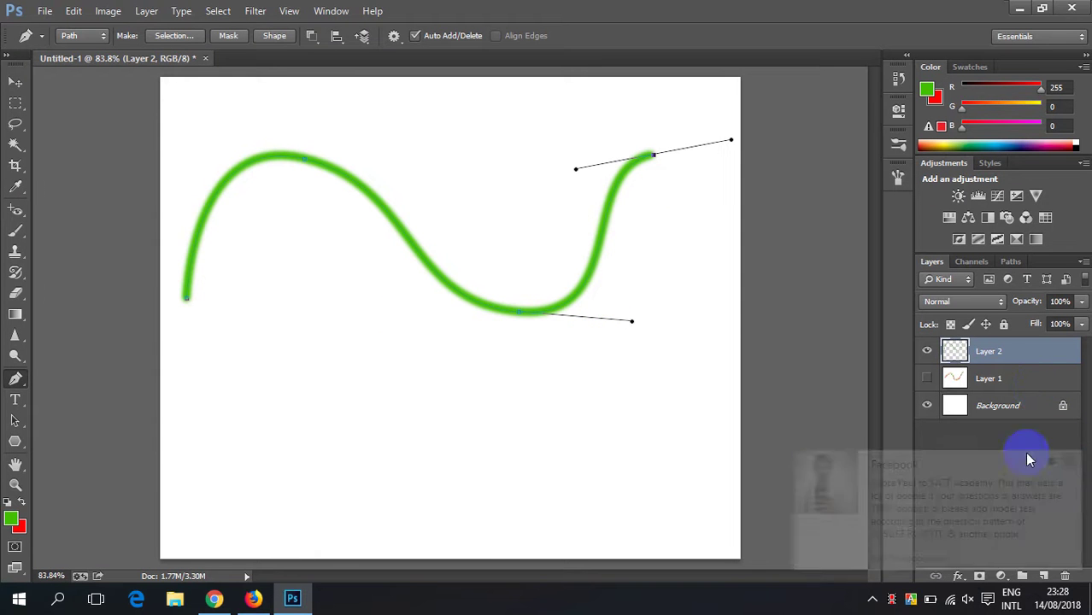
scroll(532, 267, down, 3)
scroll(565, 273, up, 3)
scroll(570, 288, down, 3)
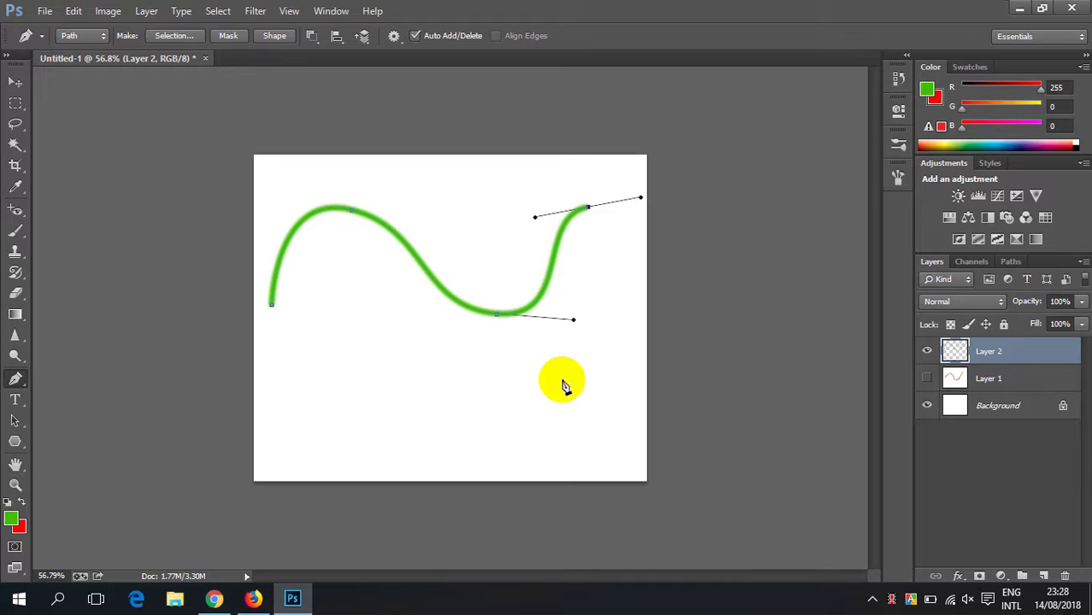
- Switch from the Pen tool to the Color Replacement tool
click(16, 232)
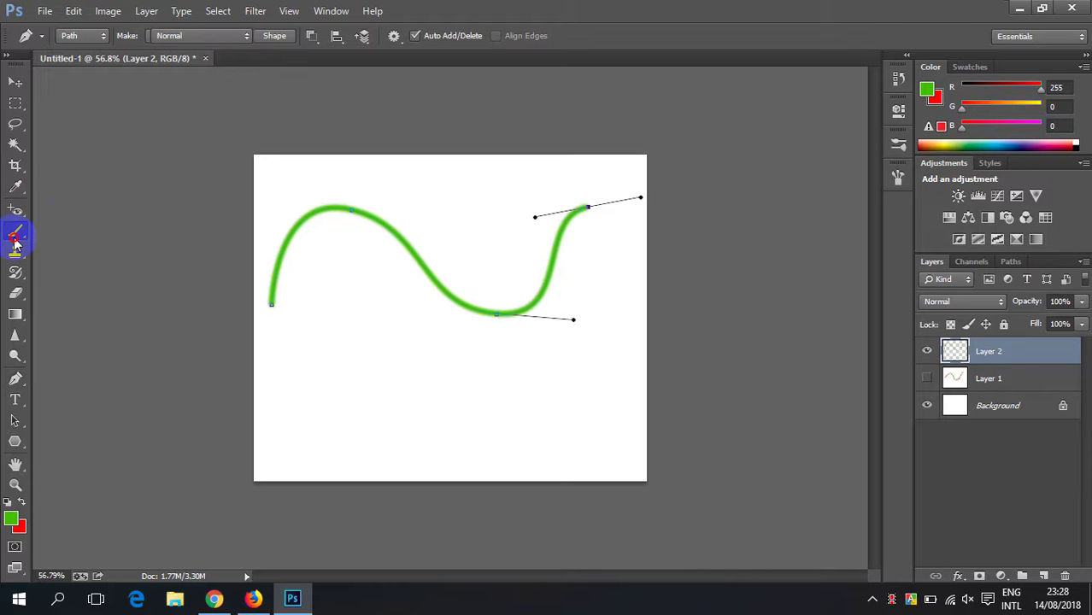
click(94, 260)
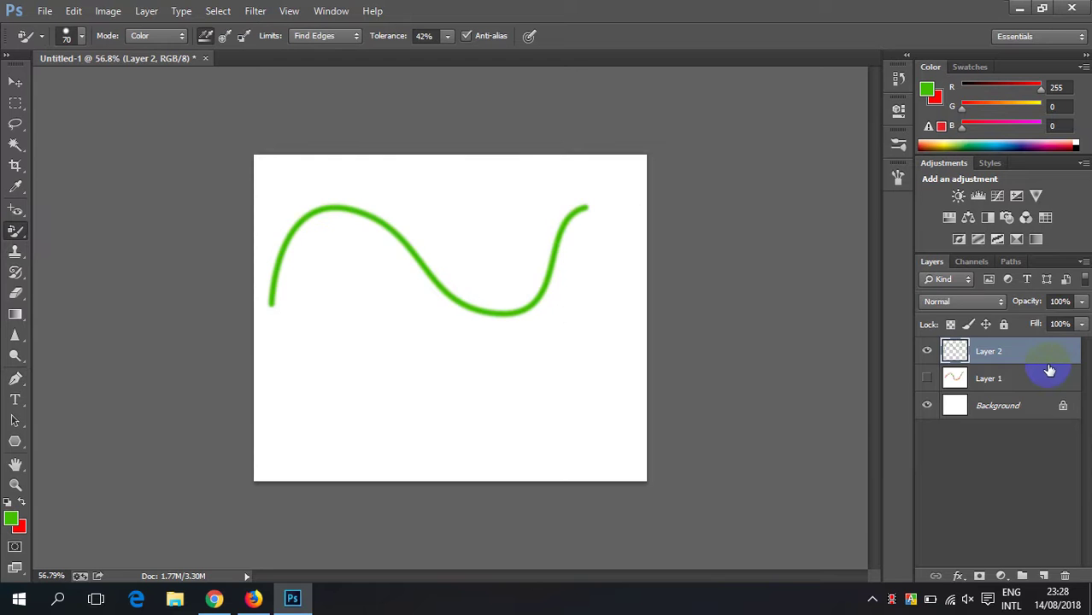
- Delete Layer 2 and the grass stroke layer, and duplicate the white Background layer twice
key(Delete)
key(Delete)
key(ctrl+j)
key(ctrl+j)
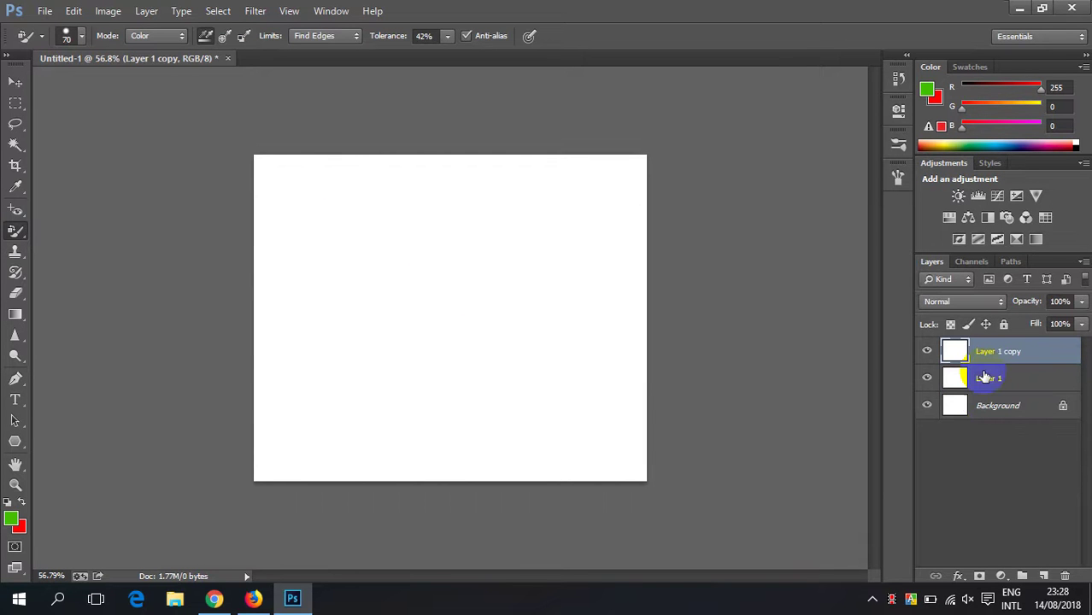
click(619, 345)
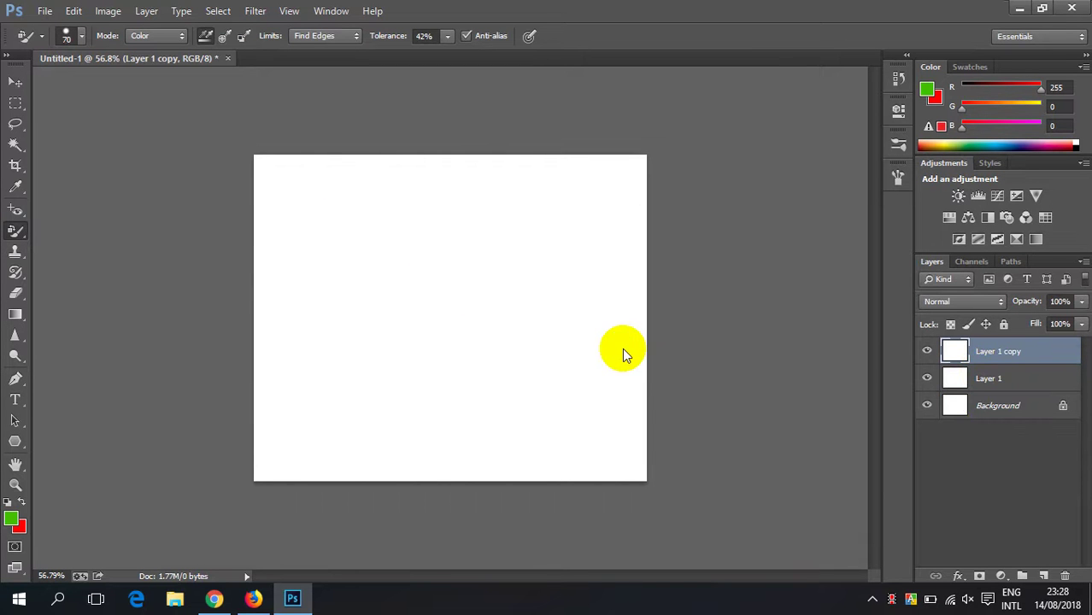
- Open the green apple image retr5.jpg from the Downloads folder and duplicate its Background layer twice
key(ctrl+o)
scroll(316, 192, down, 1)
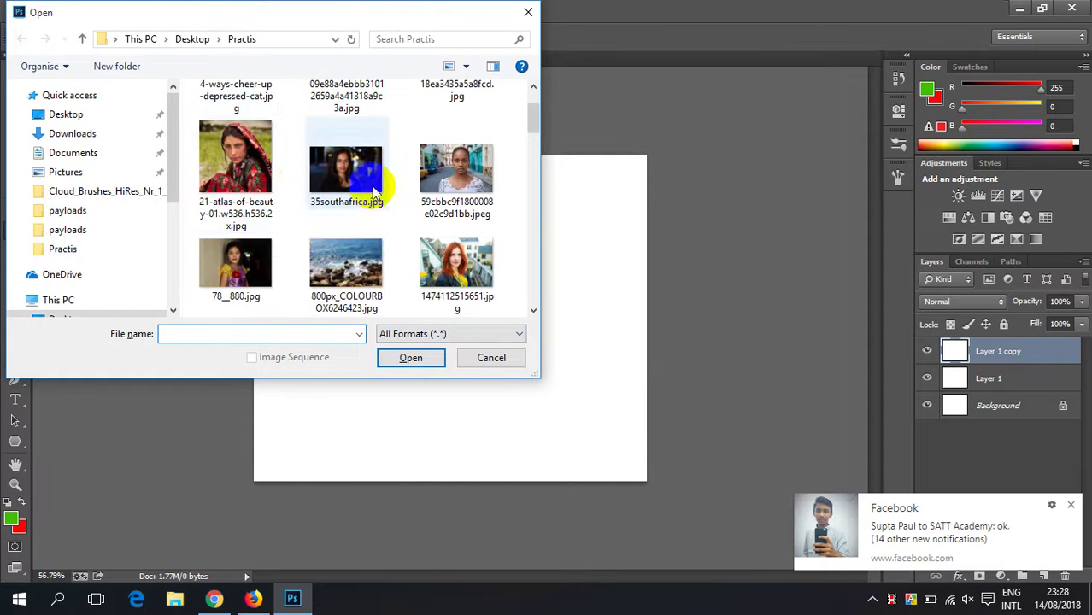
scroll(372, 190, down, 10)
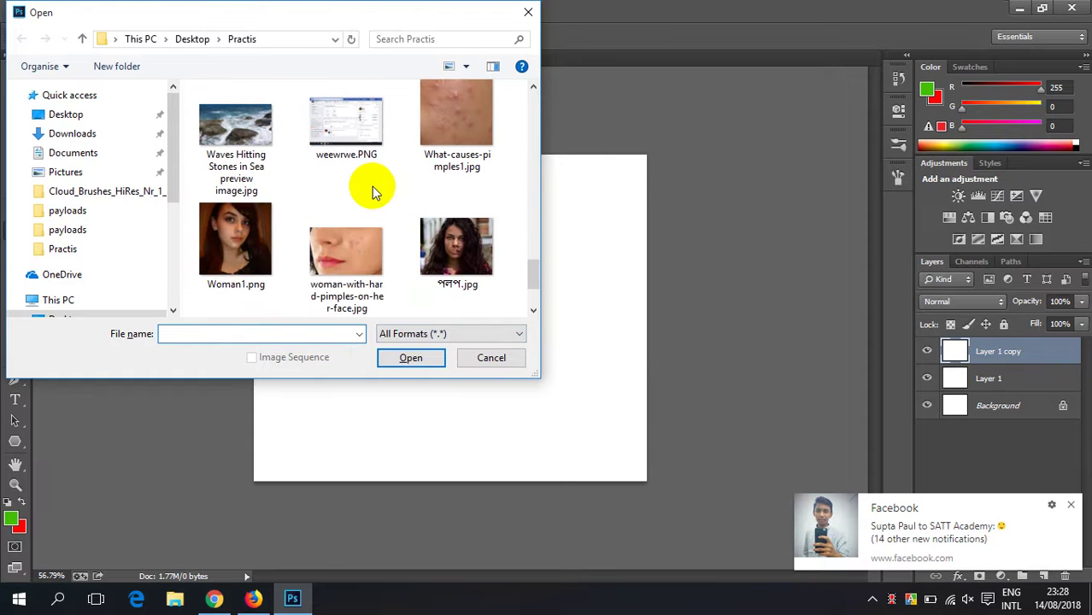
scroll(367, 184, down, 1)
click(77, 134)
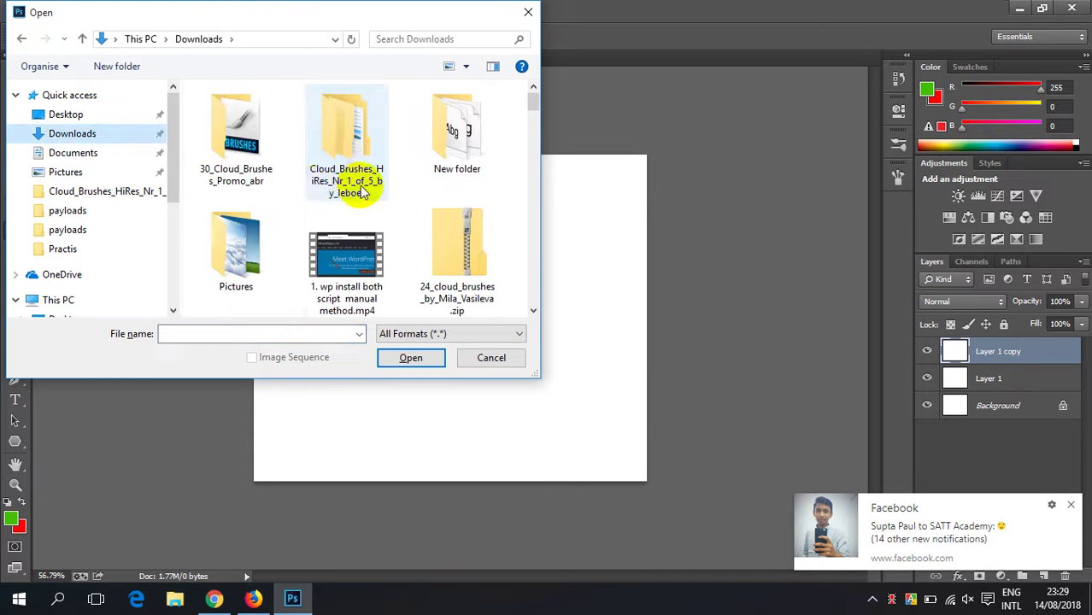
scroll(365, 193, down, 10)
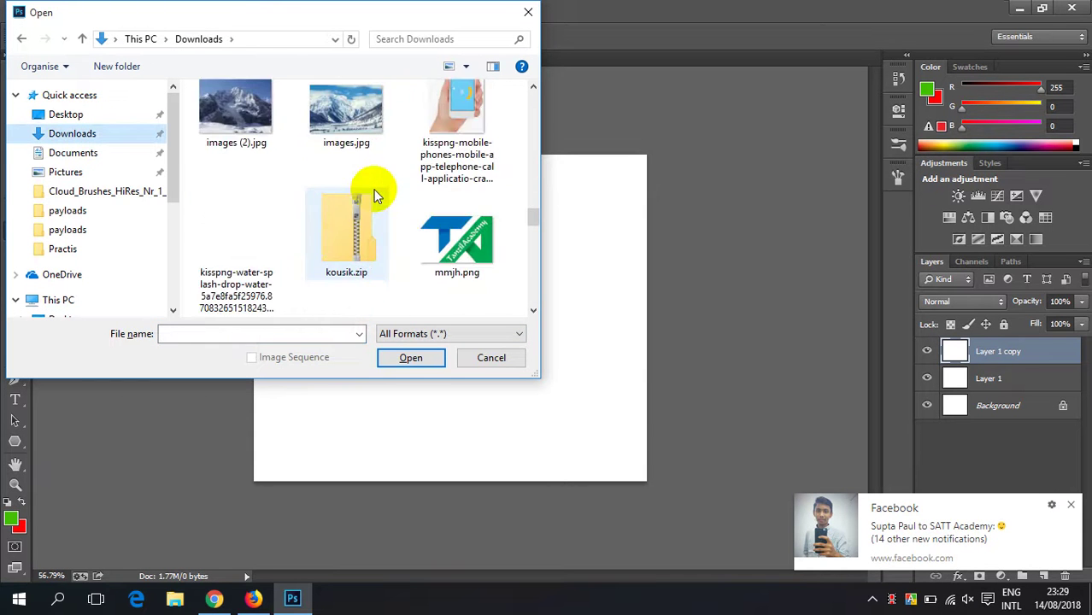
scroll(376, 197, down, 10)
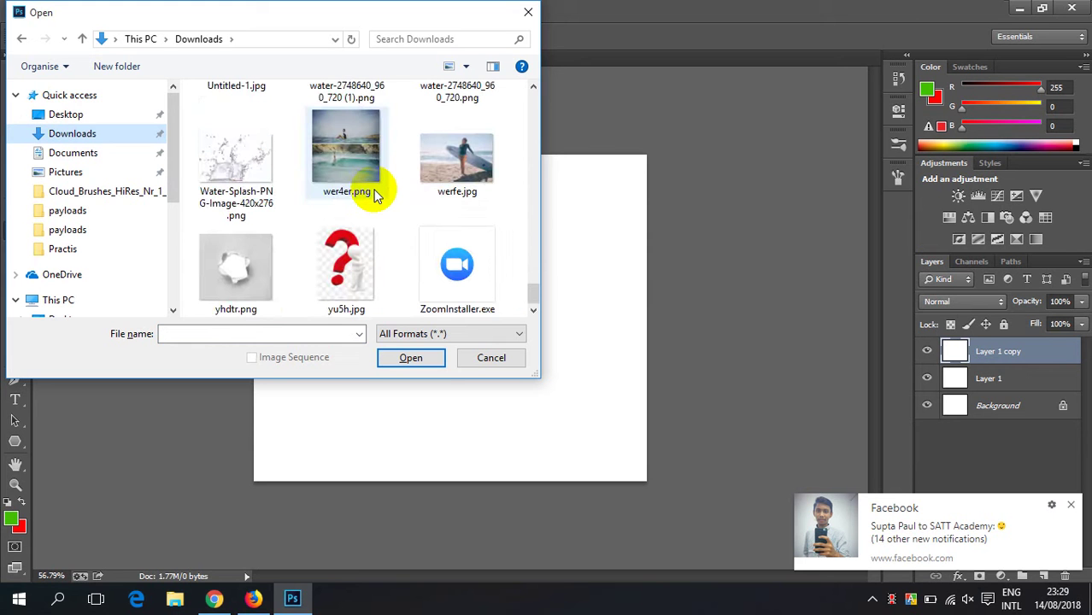
scroll(367, 184, up, 10)
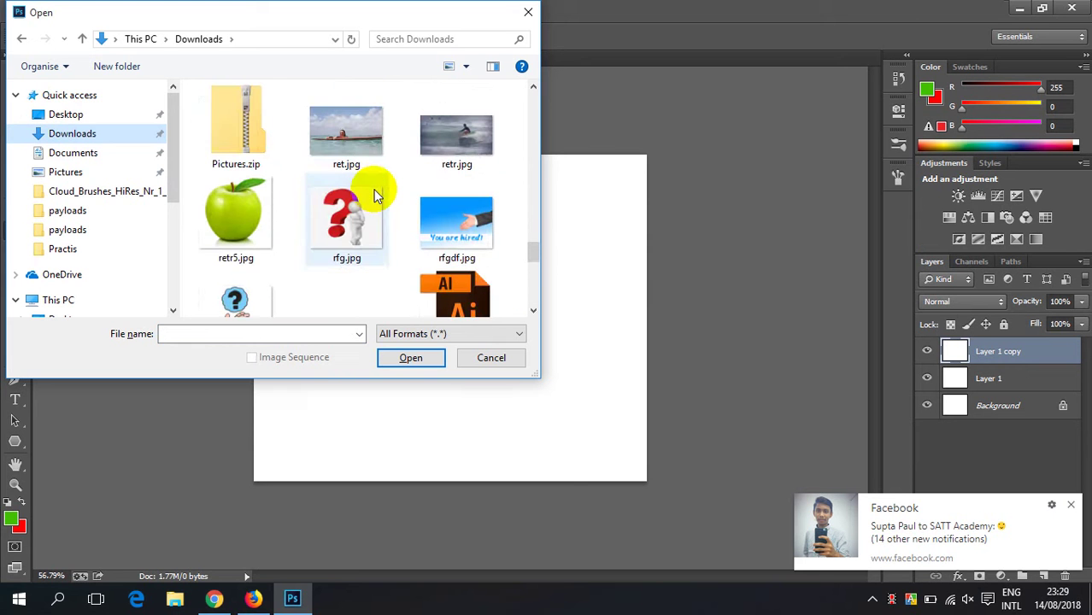
key(Escape)
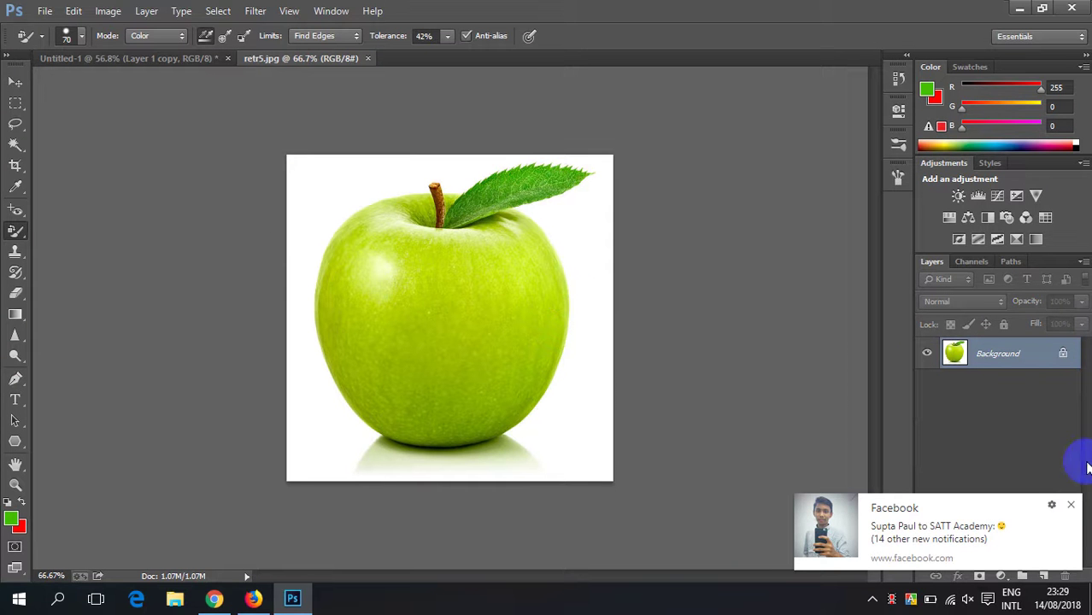
click(1069, 504)
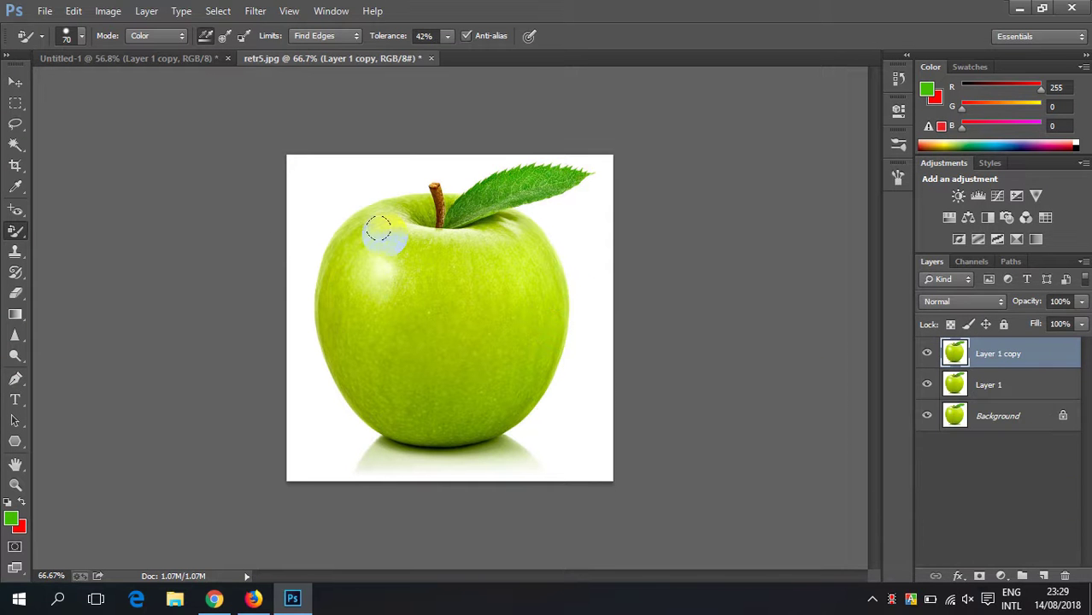
- Try a green Color Replacement stroke across the upper part of the apple and undo it
scroll(409, 205, up, 3)
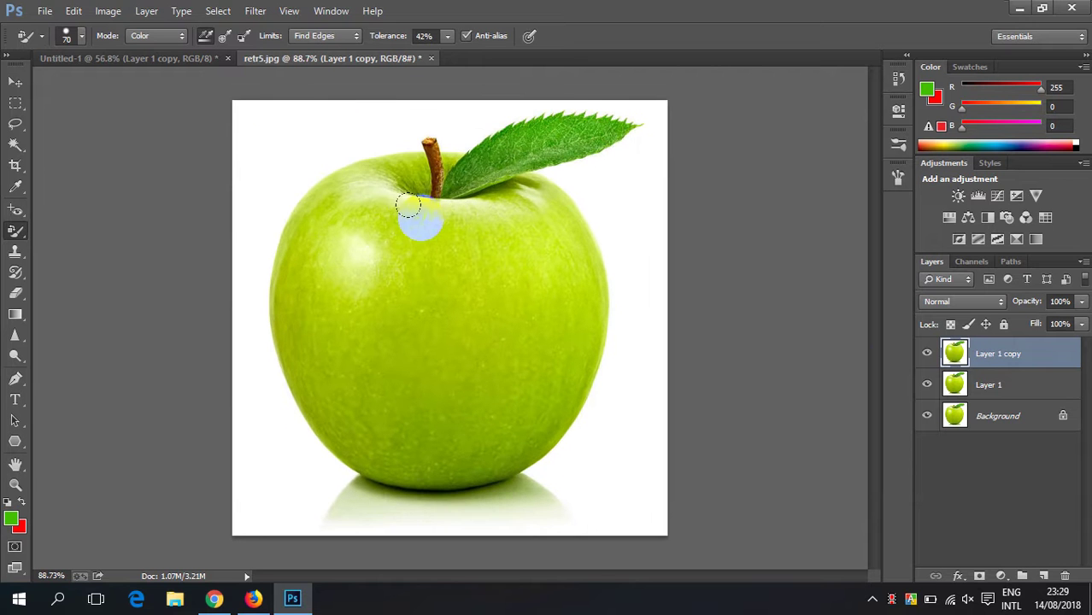
mouse_move(382, 180)
mouse_down()
mouse_move(373, 148)
mouse_move(409, 117)
mouse_up()
key(ctrl+z)
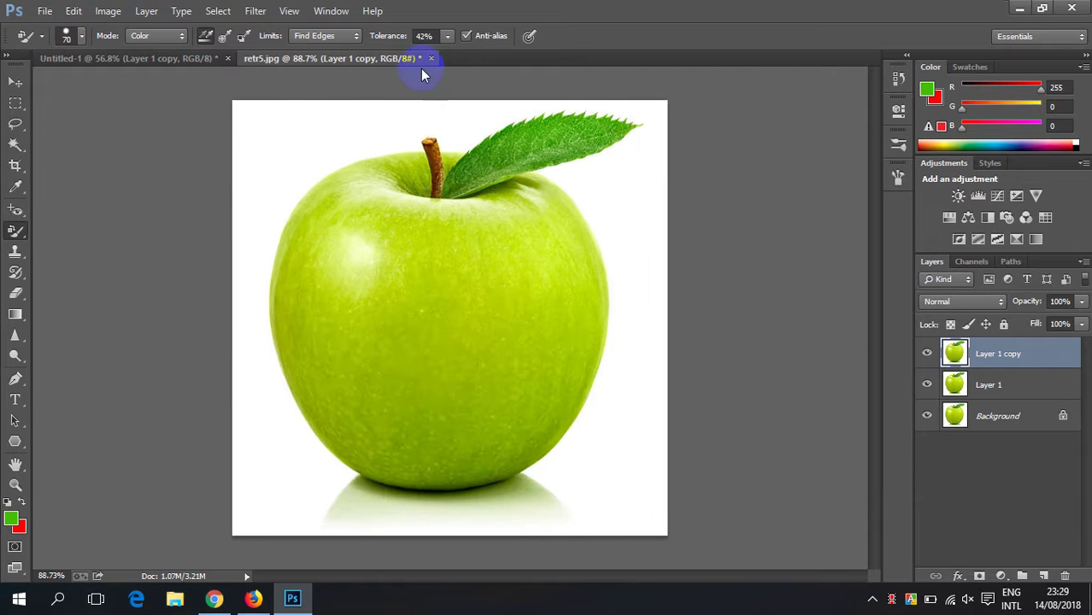
- Set the Color Replacement tool's tolerance to 51% and its limits to Contiguous
click(445, 38)
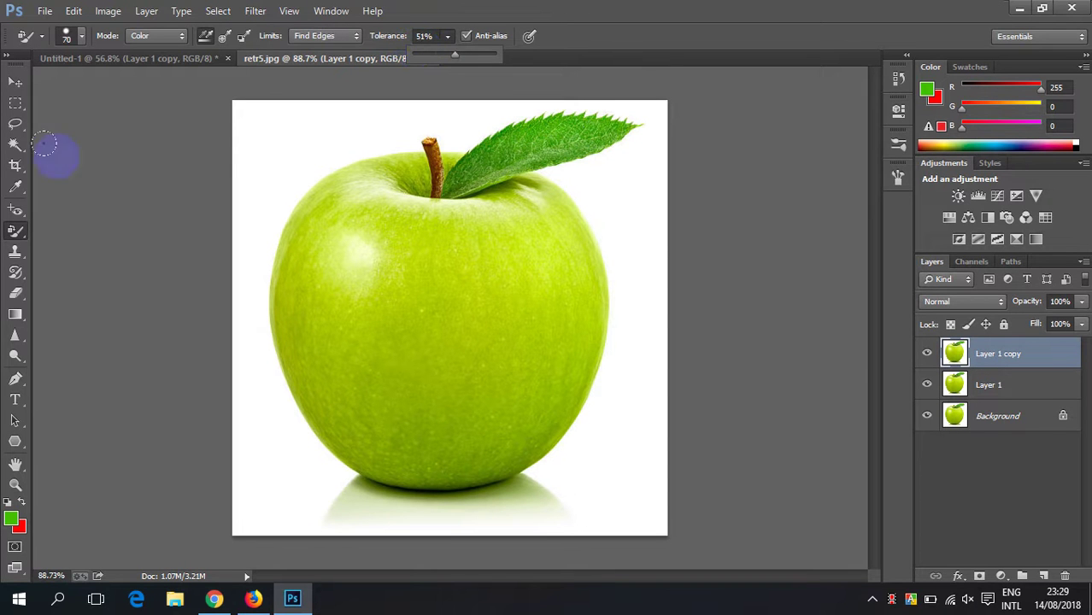
right_click(17, 232)
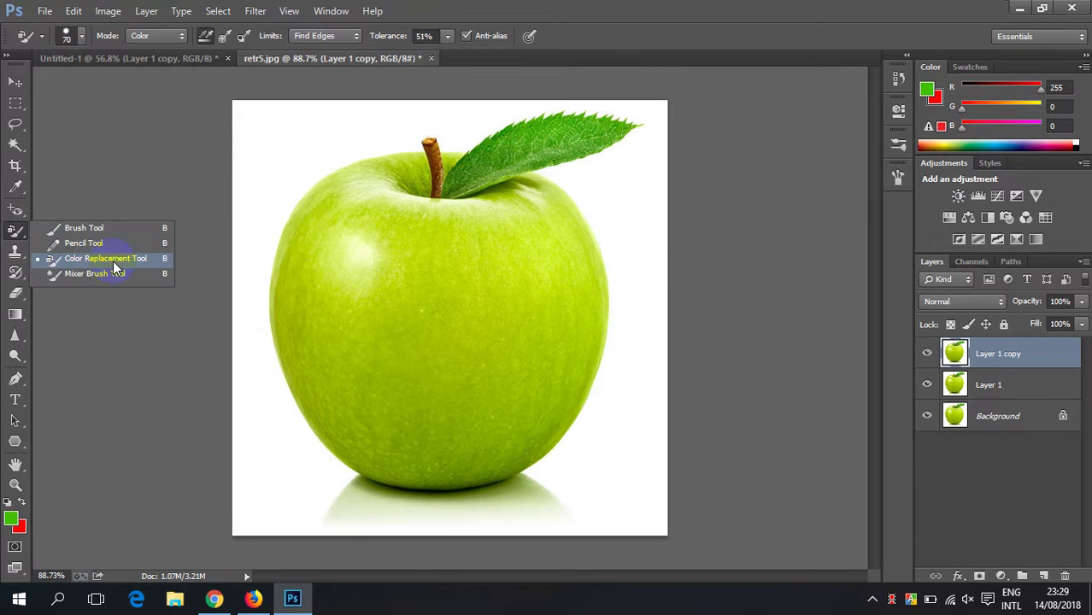
click(113, 260)
click(320, 38)
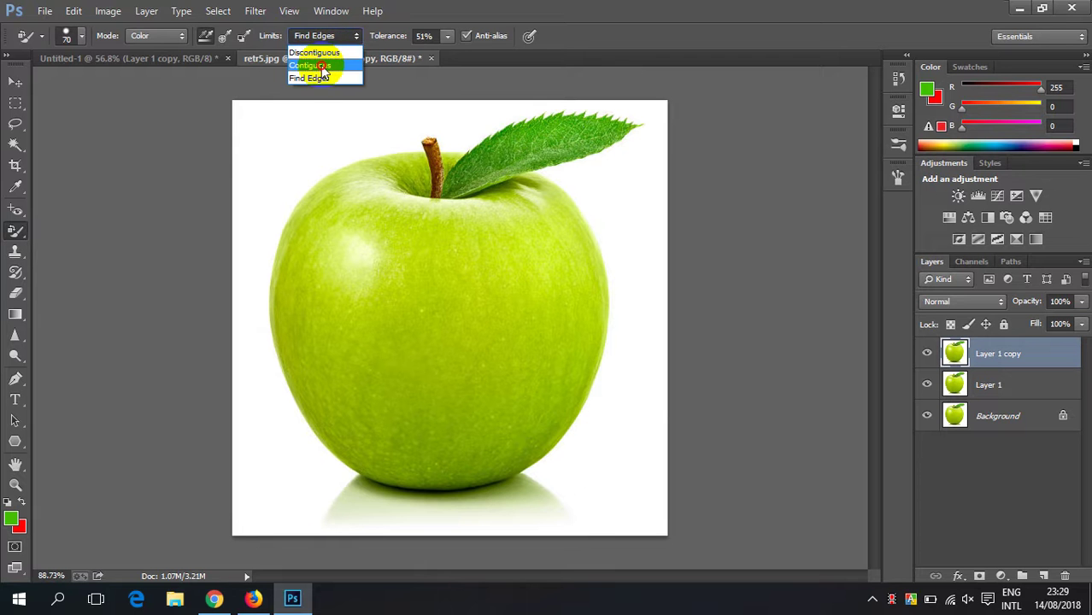
click(321, 66)
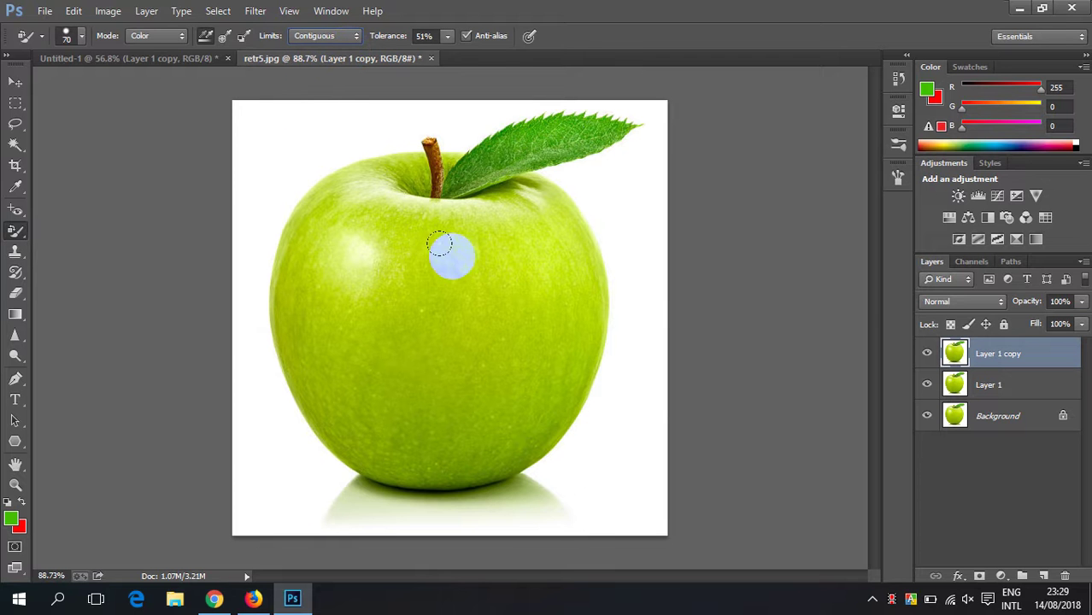
- Set the foreground color to pure red, ff0000
click(12, 519)
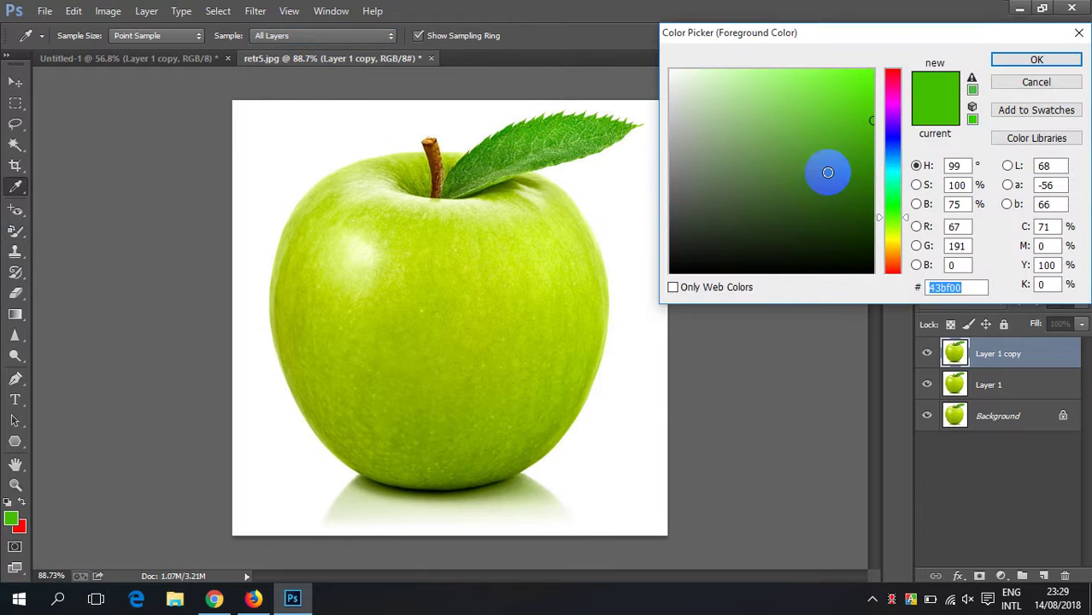
click(892, 70)
drag(864, 83, 874, 70)
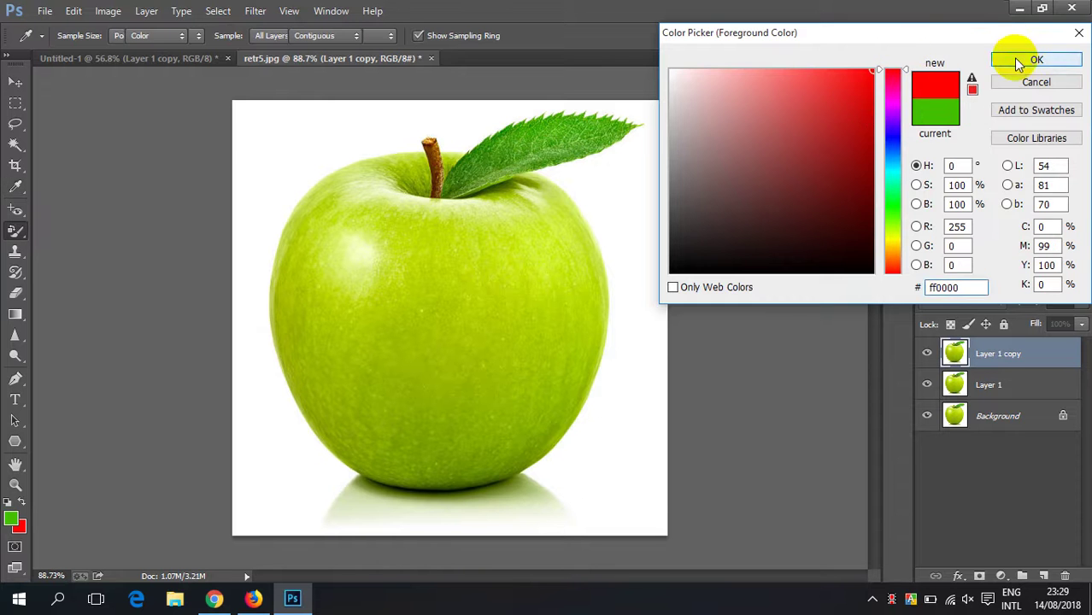
click(1030, 59)
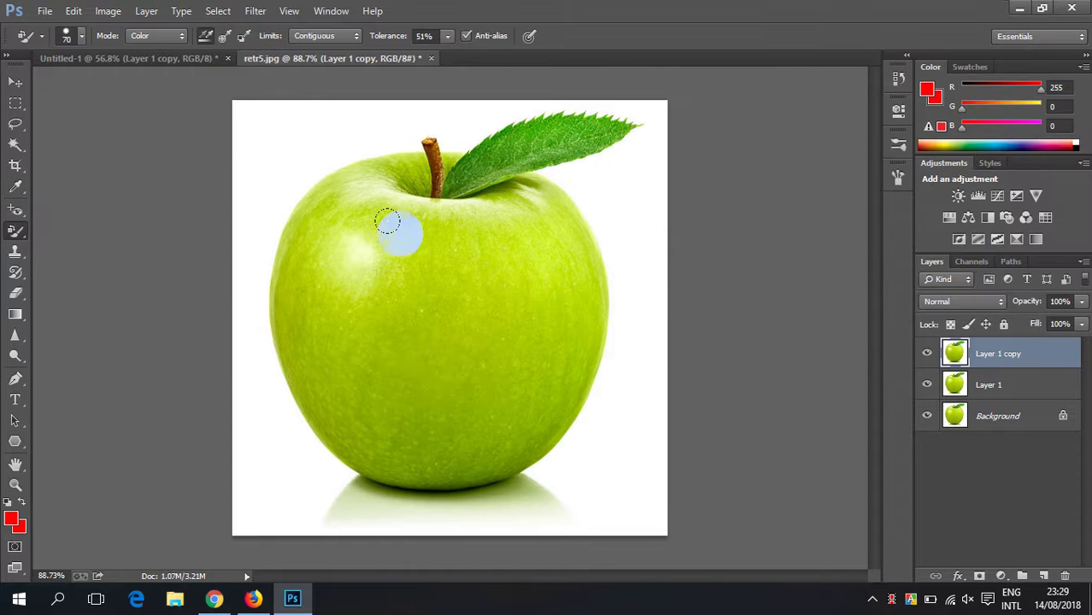
- Recolor the middle and right side of the apple red with vertical strokes, raising the tolerance to 100% for the right-hand ones
mouse_move(399, 231)
mouse_down()
mouse_move(419, 275)
mouse_move(427, 373)
mouse_up()
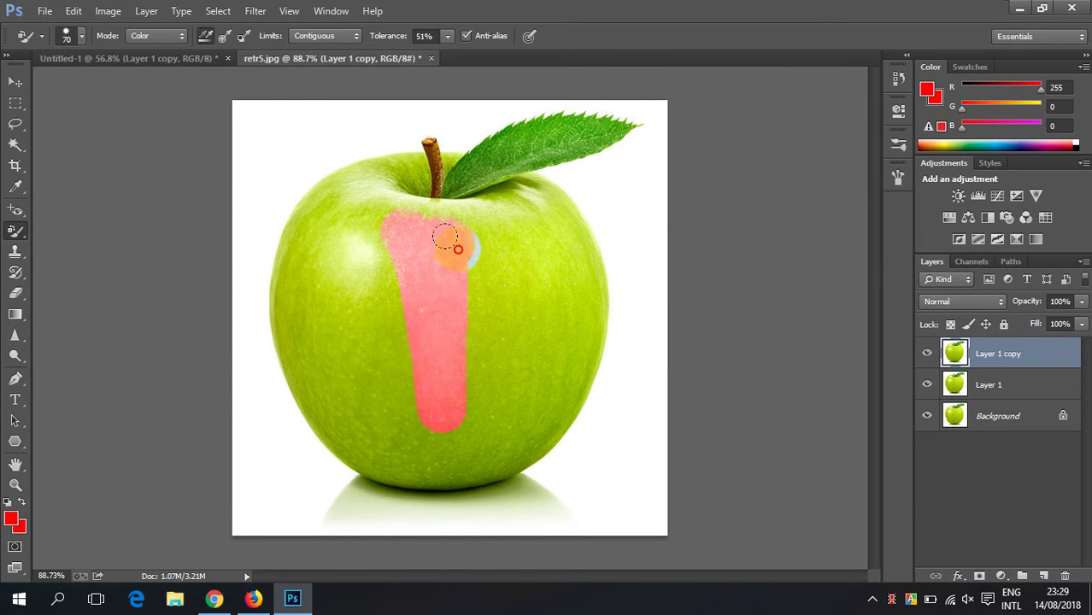
mouse_move(445, 238)
mouse_down()
mouse_move(465, 301)
mouse_move(460, 405)
mouse_up()
drag(491, 233, 505, 342)
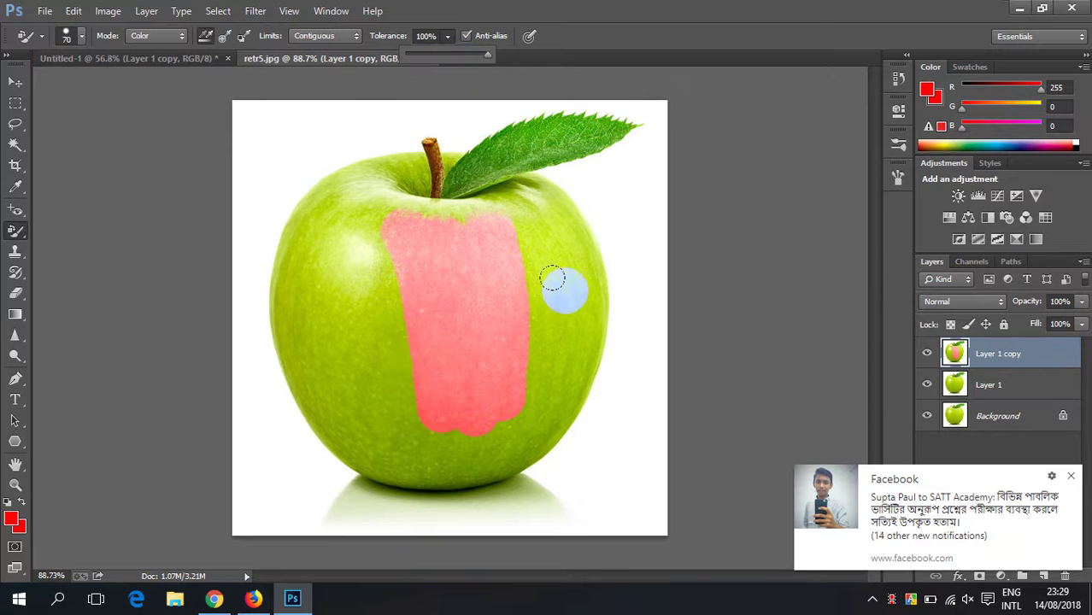
drag(512, 224, 519, 385)
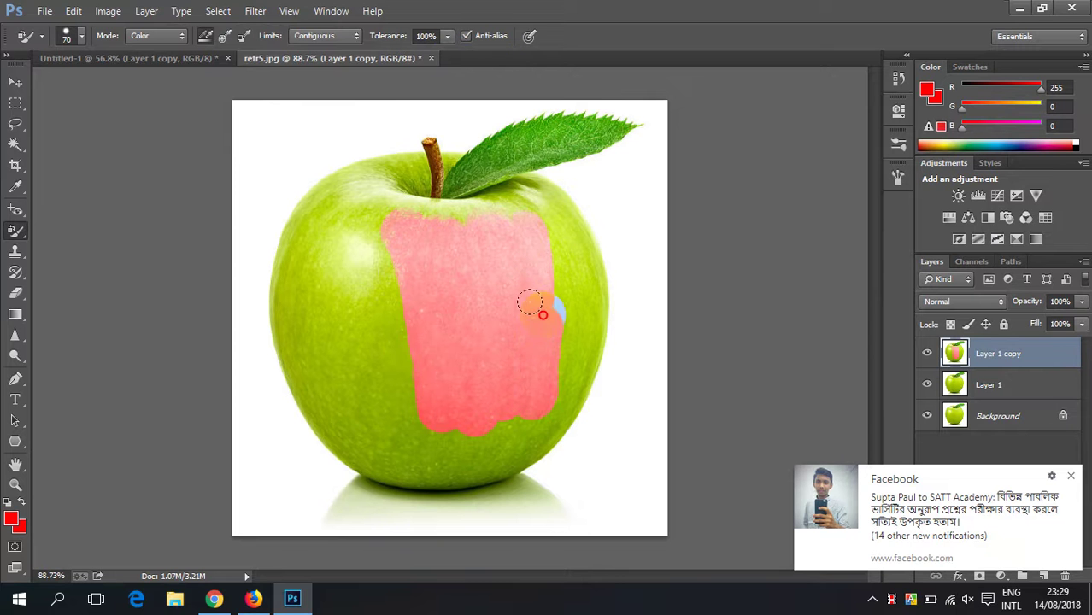
mouse_move(529, 303)
mouse_down()
mouse_move(531, 220)
mouse_move(539, 383)
mouse_move(535, 217)
mouse_move(551, 293)
mouse_up()
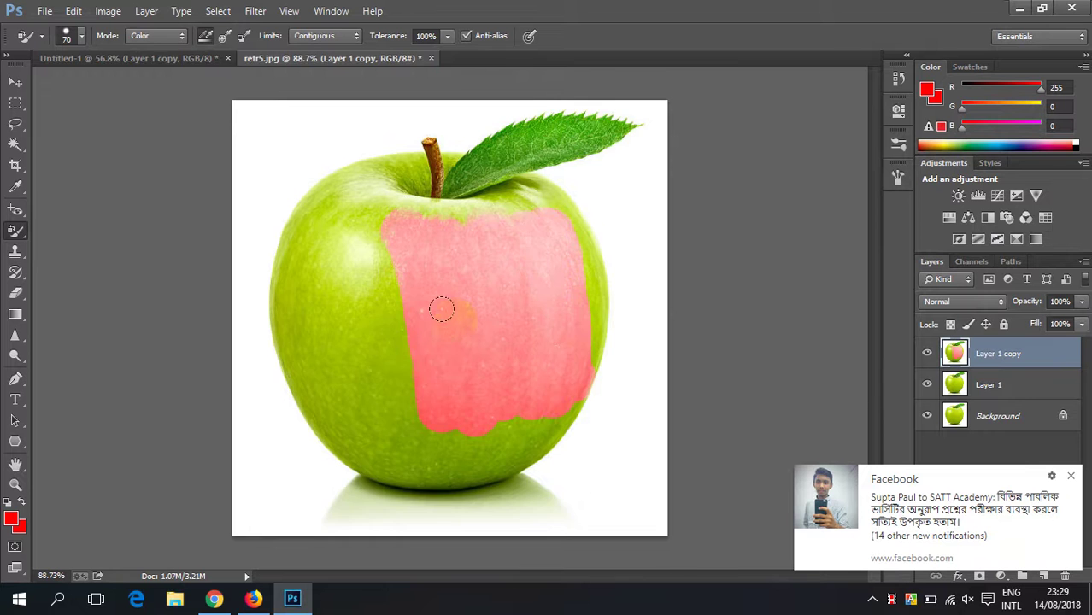
- Switch the Color Replacement mode to Hue and paint a red strip down the apple beside the left edge of the red area
scroll(442, 309, up, 2)
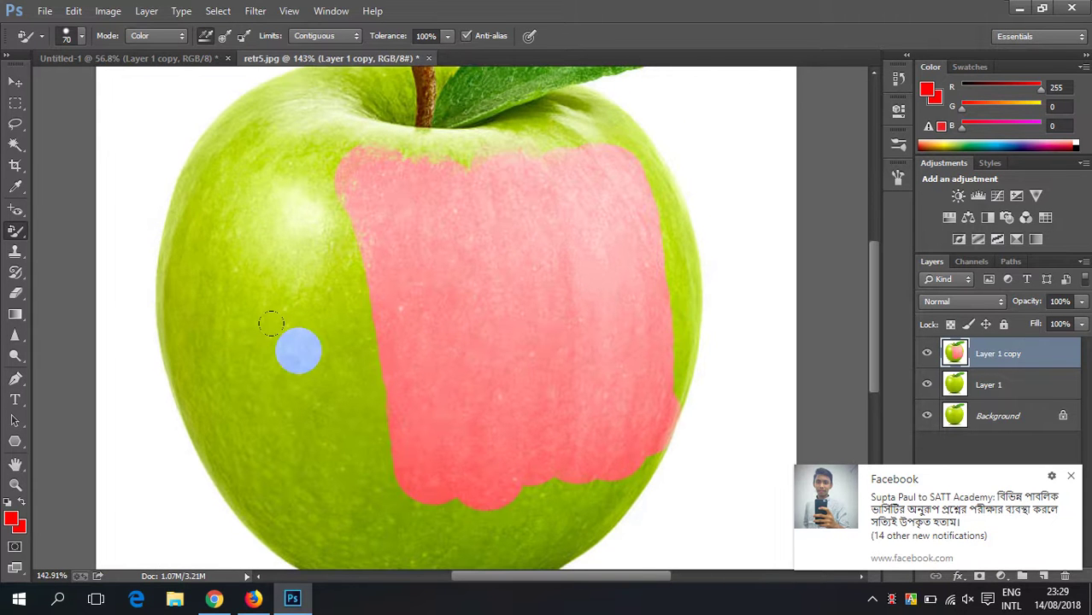
click(178, 35)
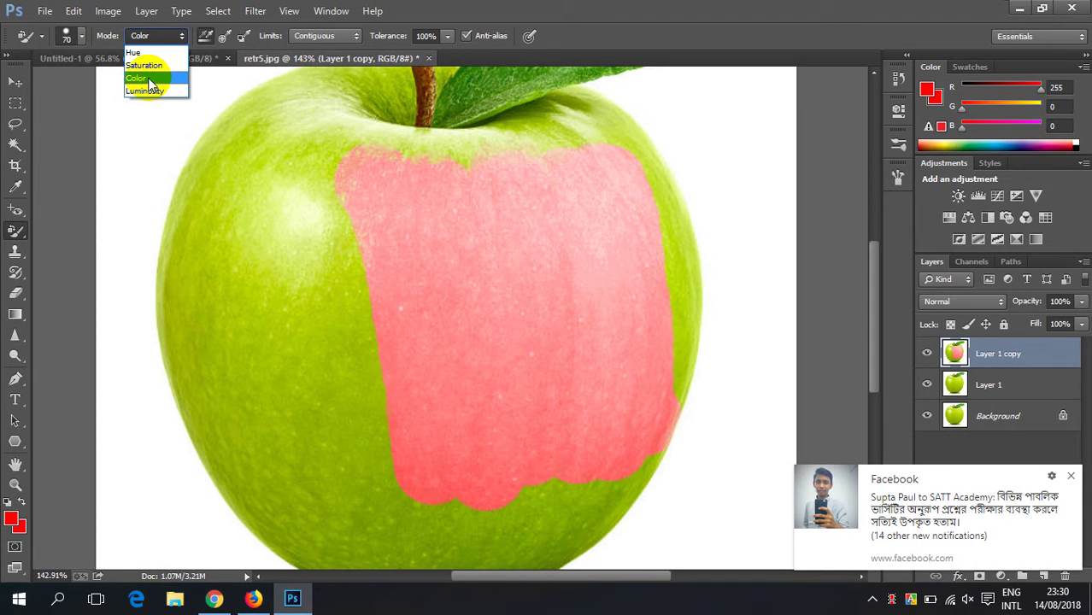
click(137, 52)
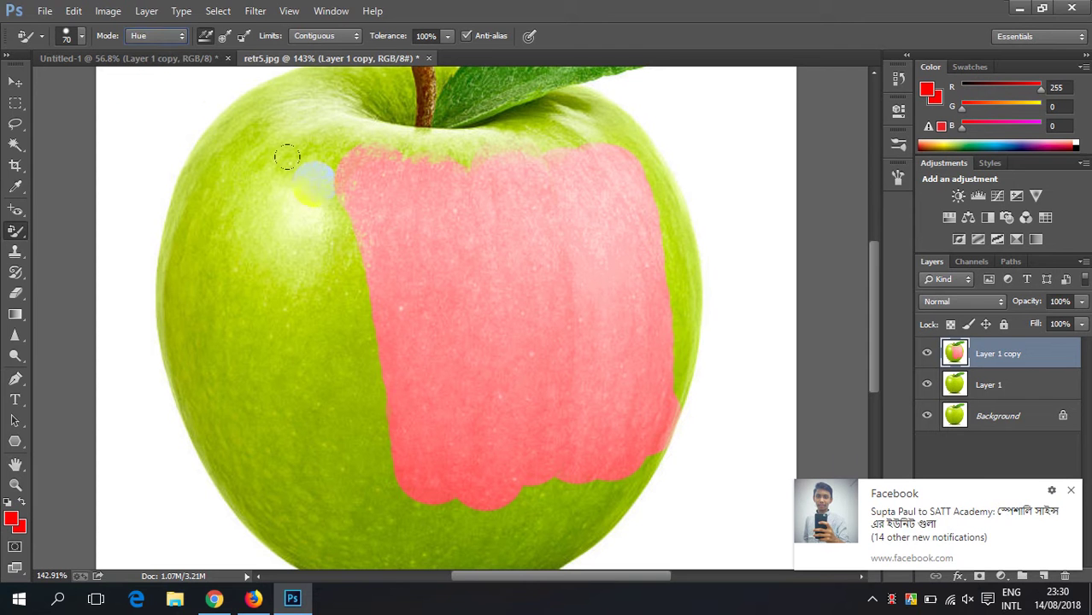
mouse_move(288, 156)
mouse_down()
mouse_move(288, 126)
mouse_move(309, 254)
mouse_up()
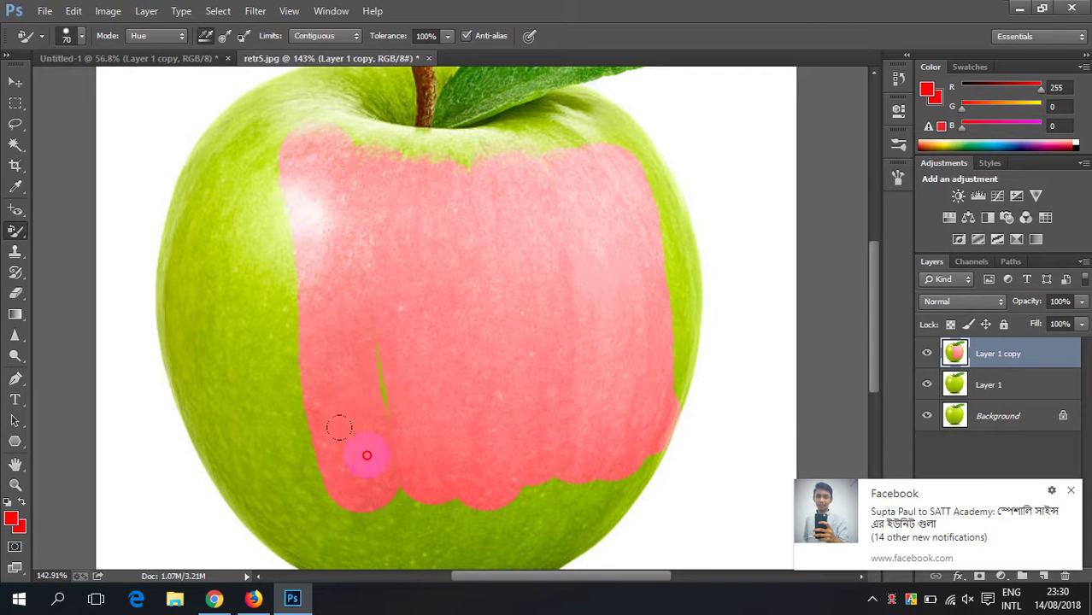
- Switch the mode to Saturation and paint over the green skin left of the red area and down its edge
click(165, 36)
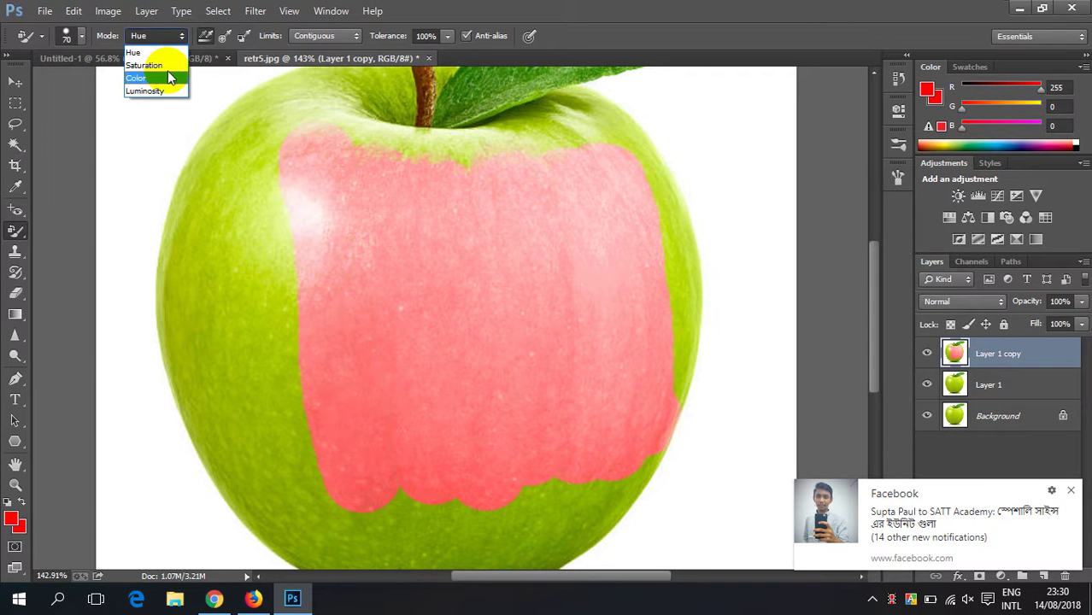
click(153, 67)
mouse_move(279, 282)
mouse_down()
mouse_move(256, 249)
mouse_move(236, 166)
mouse_move(256, 205)
mouse_move(271, 427)
mouse_move(239, 158)
mouse_move(271, 359)
mouse_move(271, 249)
mouse_move(443, 480)
mouse_move(403, 512)
mouse_up()
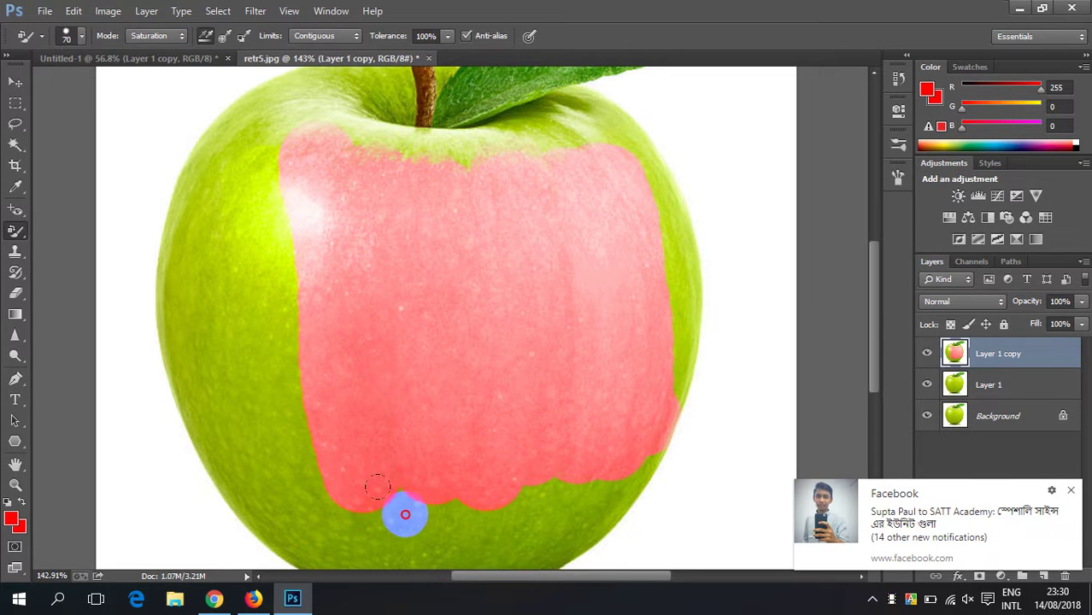
- Set the background color to white, ffffff
click(20, 527)
drag(675, 75, 657, 61)
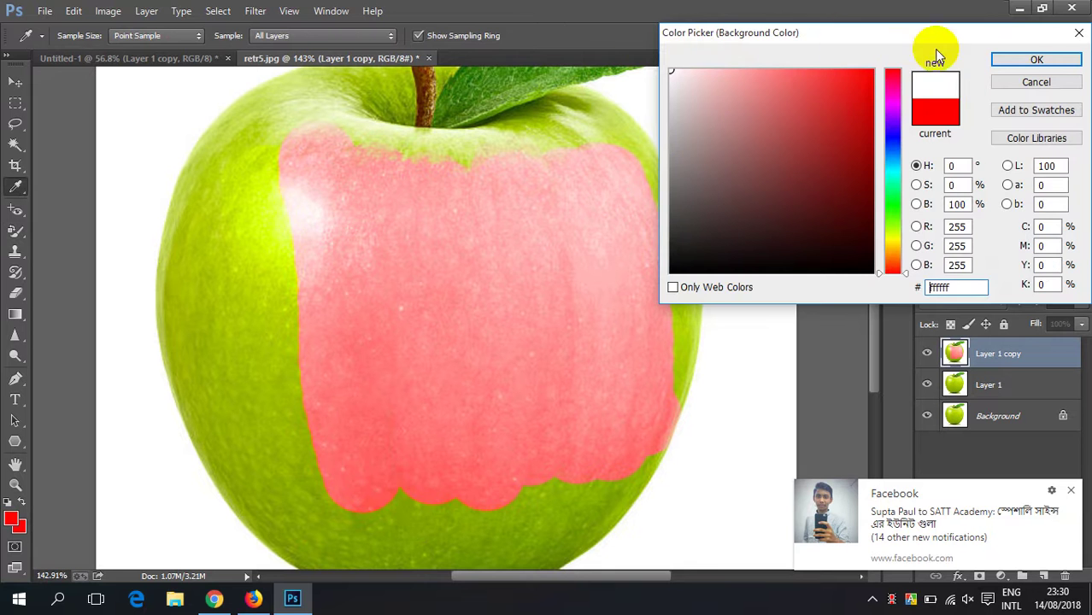
click(1046, 61)
- Try a Luminosity-mode stroke along the apple's upper left side and undo it
click(145, 36)
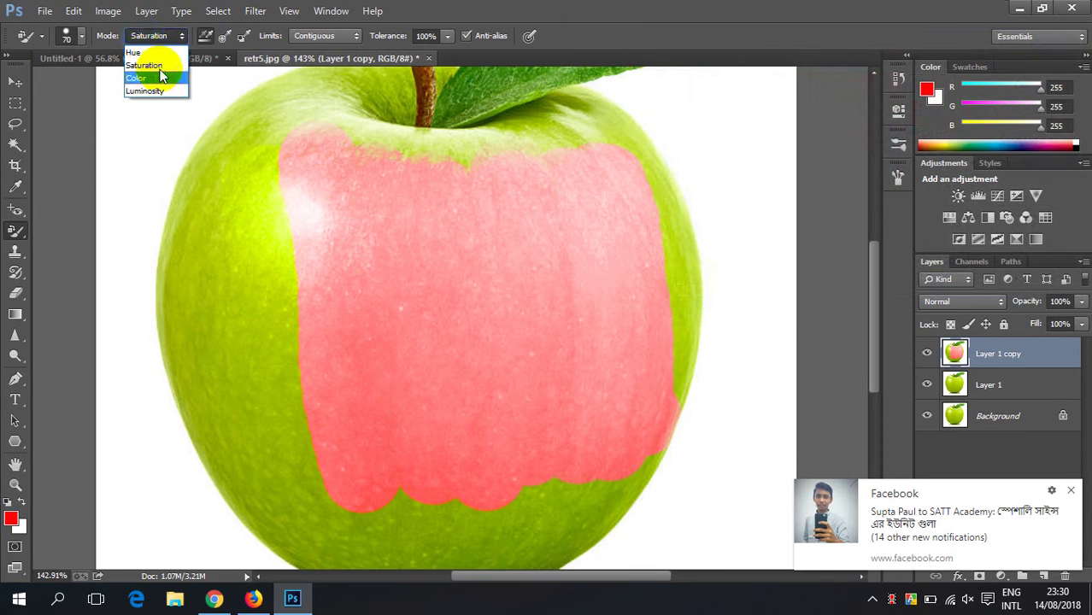
click(142, 89)
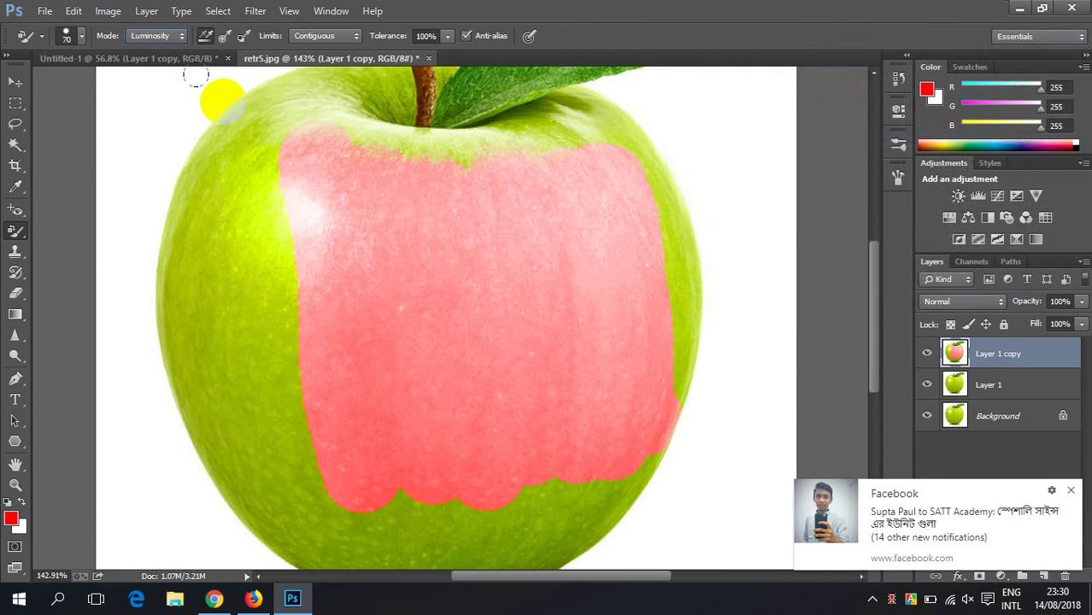
mouse_move(250, 132)
mouse_down()
mouse_move(269, 466)
mouse_move(230, 333)
mouse_move(213, 193)
mouse_move(217, 267)
mouse_move(261, 431)
mouse_move(301, 513)
mouse_move(363, 546)
mouse_move(503, 543)
mouse_move(603, 504)
mouse_move(675, 366)
mouse_move(654, 197)
mouse_move(631, 153)
mouse_move(561, 127)
mouse_move(303, 118)
mouse_move(213, 166)
mouse_move(204, 228)
mouse_move(176, 201)
mouse_move(194, 241)
mouse_up()
key(ctrl+z)
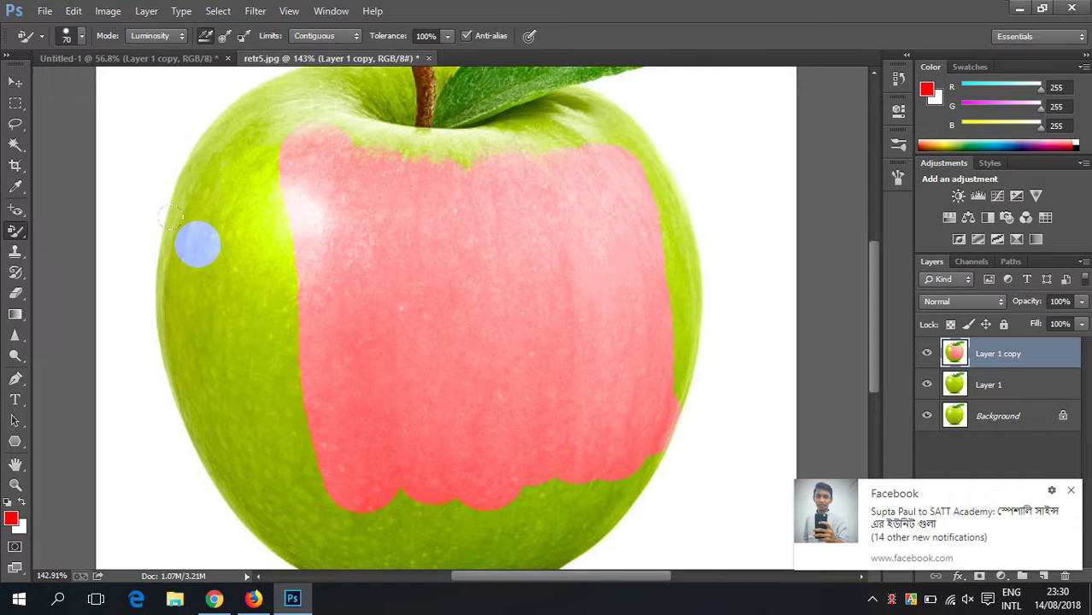
- Set the Color Replacement mode to Color with Contiguous limits and paint the apple's remaining green sides and base red
click(154, 36)
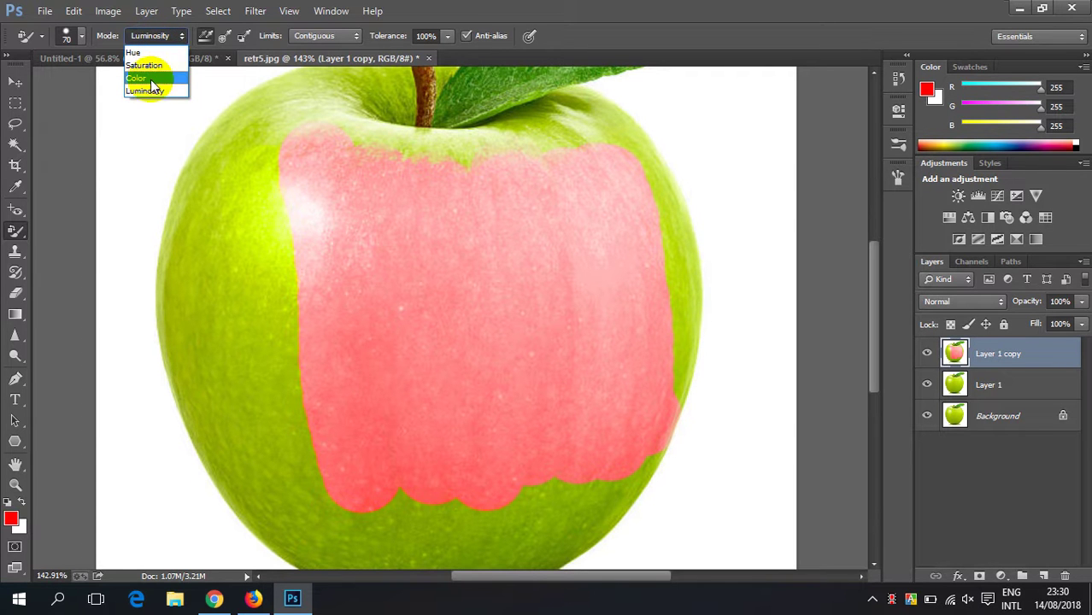
click(147, 80)
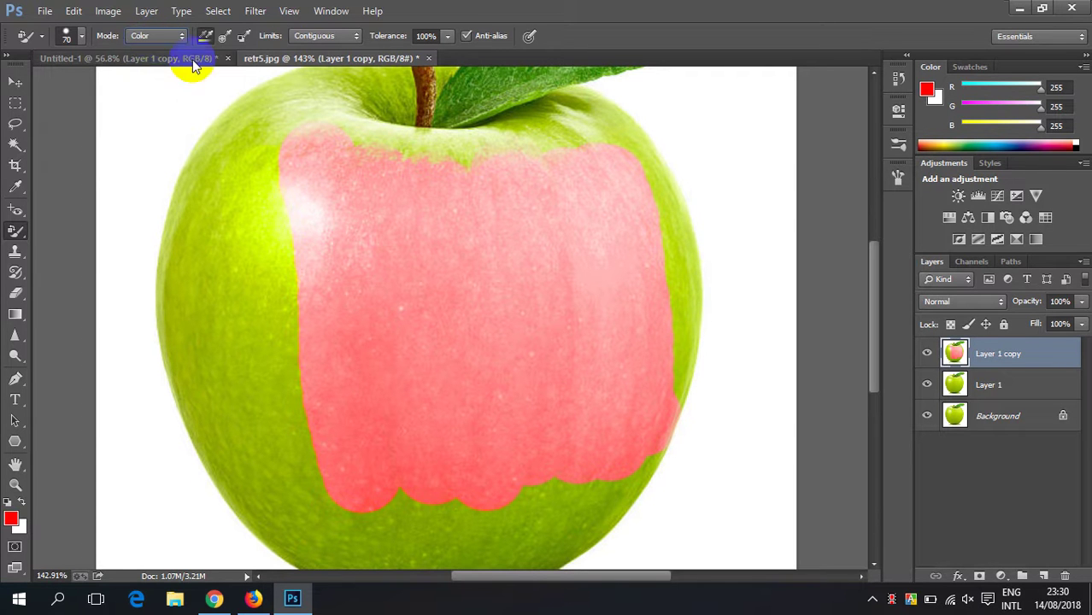
click(326, 38)
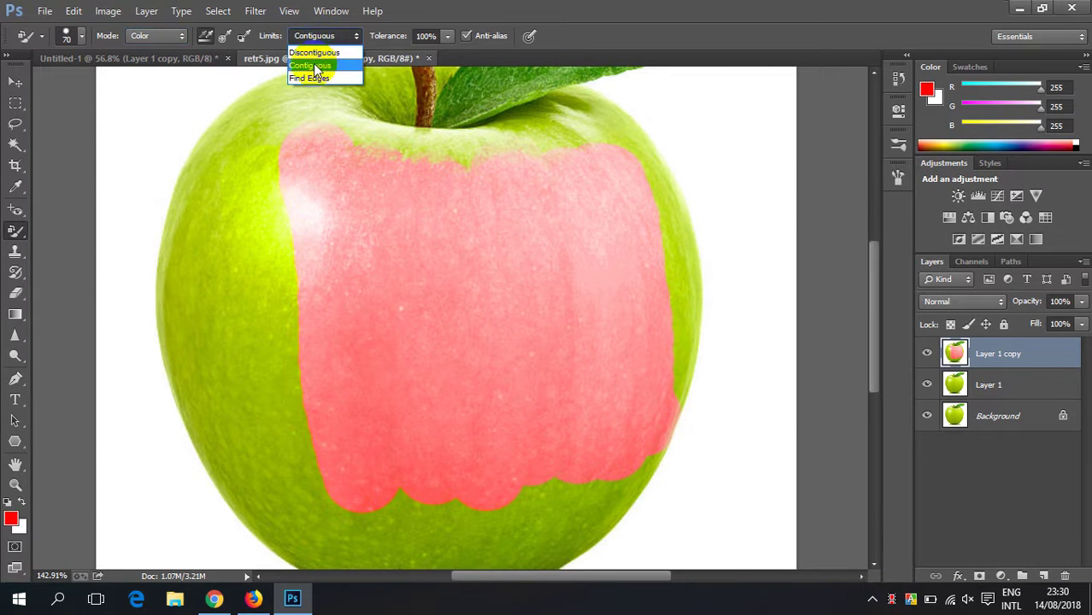
click(313, 65)
mouse_move(256, 215)
mouse_down()
mouse_move(274, 259)
mouse_move(280, 436)
mouse_up()
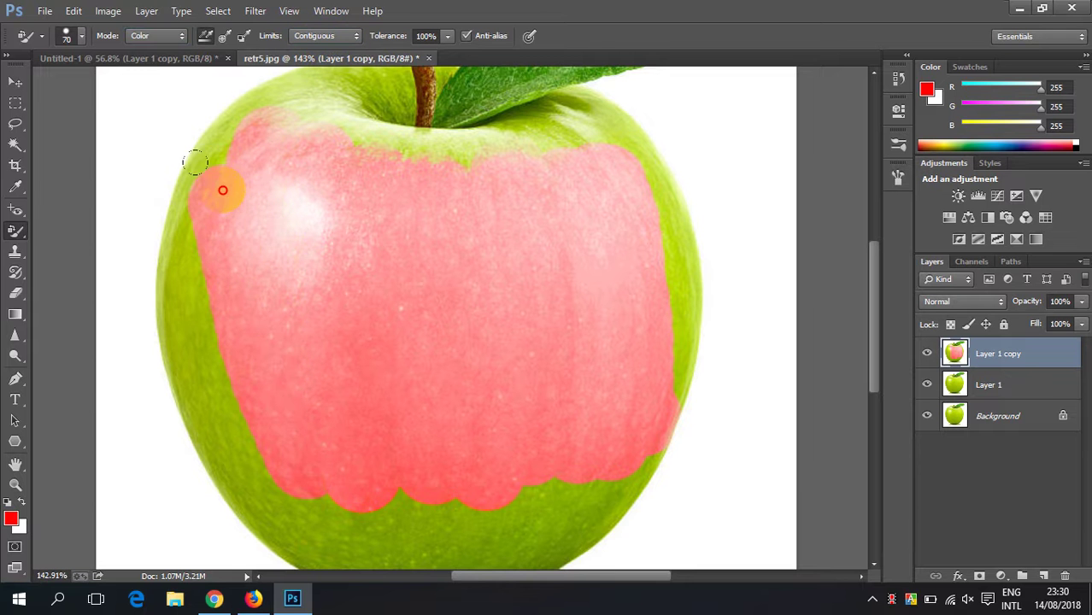
mouse_move(224, 461)
mouse_down()
mouse_move(261, 515)
mouse_move(402, 555)
mouse_move(509, 550)
mouse_move(612, 480)
mouse_up()
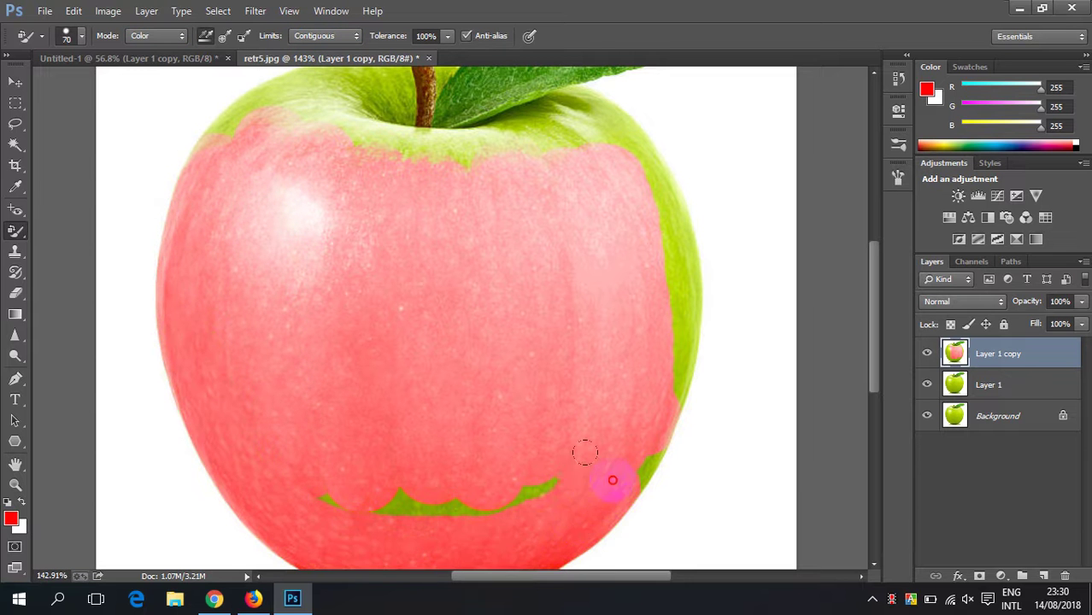
scroll(433, 411, down, 5)
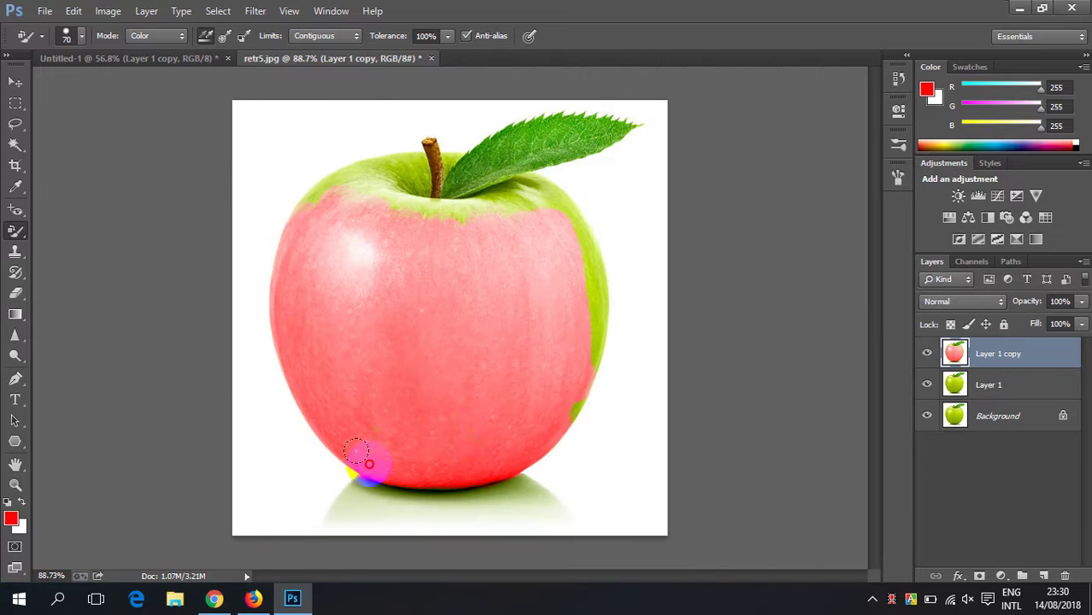
mouse_move(369, 463)
mouse_down()
mouse_move(456, 461)
mouse_move(553, 418)
mouse_move(575, 358)
mouse_move(579, 248)
mouse_move(548, 193)
mouse_up()
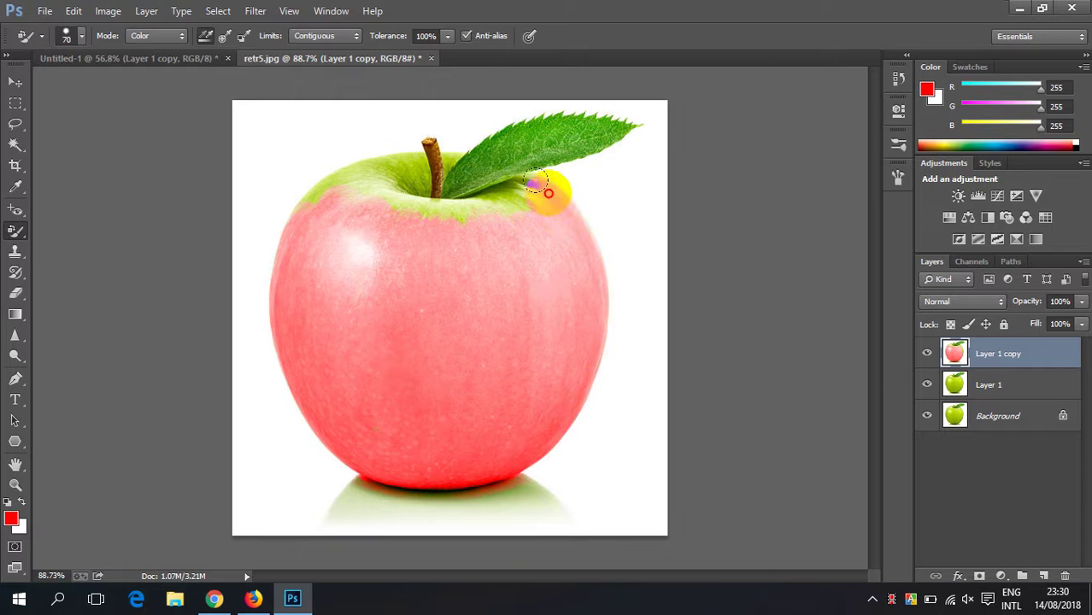
- Paint the green skin across the apple's top and around the stem hollow red
scroll(549, 193, up, 5)
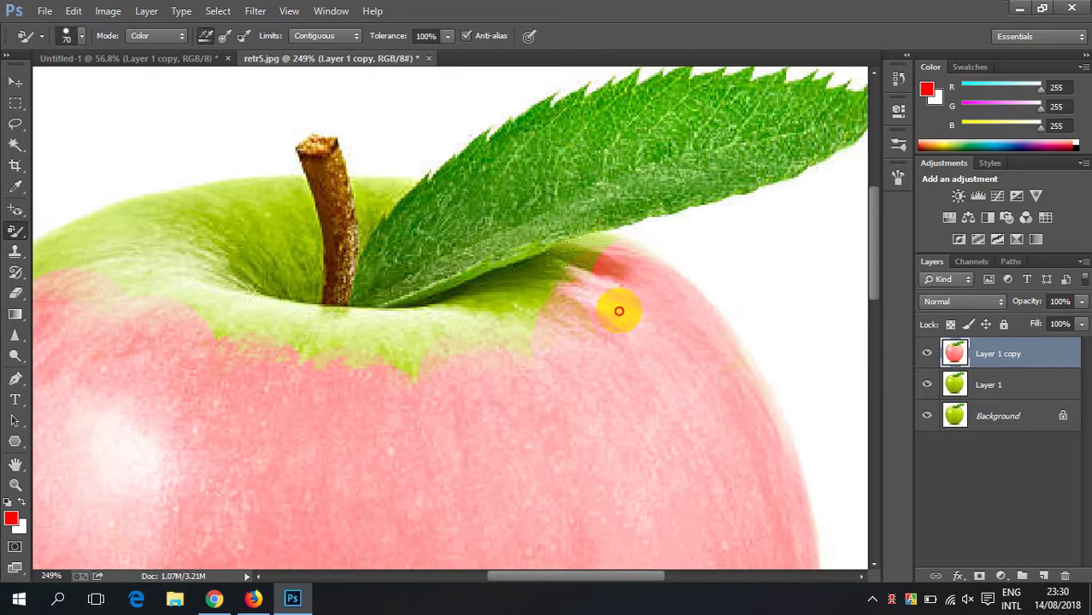
mouse_move(618, 311)
mouse_down()
mouse_move(588, 296)
mouse_move(558, 305)
mouse_move(615, 301)
mouse_move(404, 361)
mouse_move(242, 316)
mouse_move(234, 239)
mouse_move(255, 194)
mouse_up()
drag(215, 278, 475, 277)
drag(300, 239, 210, 340)
drag(369, 293, 213, 362)
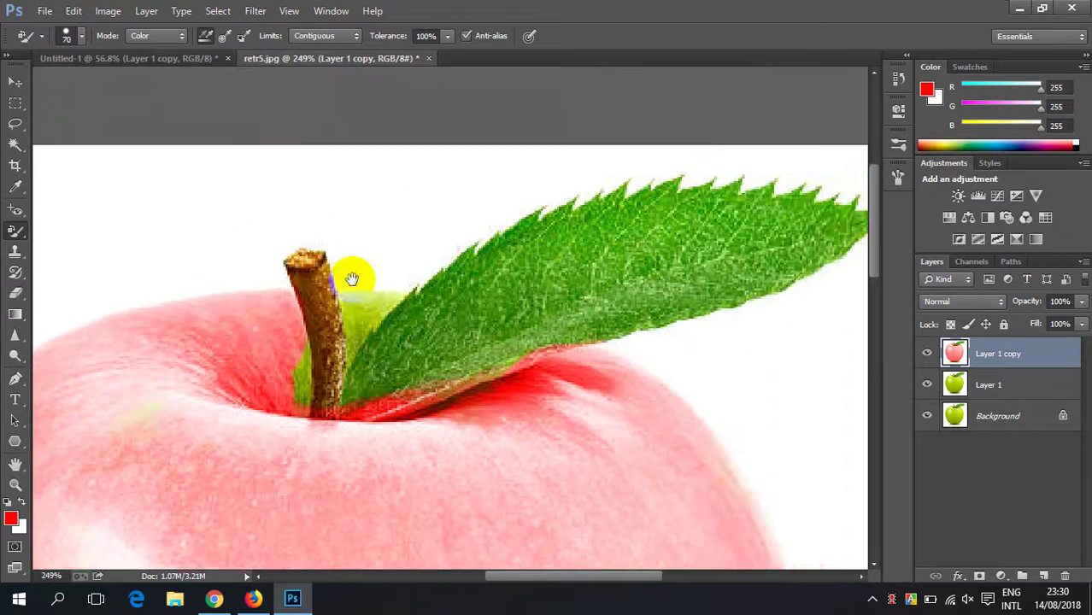
- Reduce the brush size to 20 and paint the green gaps on both sides of the stem red
scroll(314, 392, up, 5)
key(bracketleft)
key(bracketleft)
key(bracketleft)
key(bracketleft)
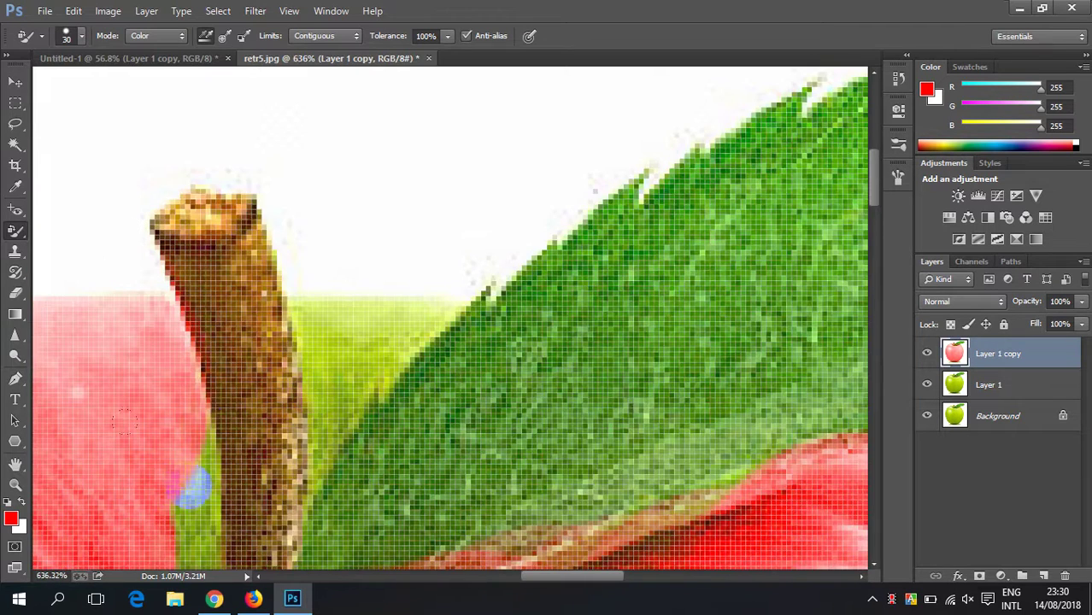
drag(172, 495, 170, 472)
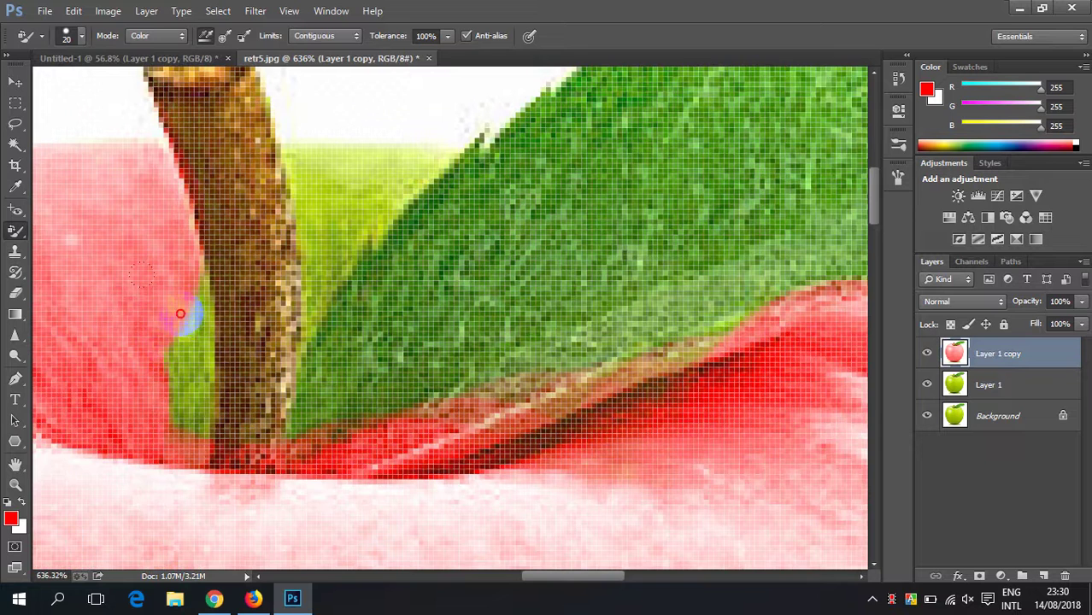
mouse_move(366, 141)
mouse_down()
mouse_move(366, 280)
mouse_move(344, 326)
mouse_move(325, 306)
mouse_move(318, 431)
mouse_move(397, 307)
mouse_move(415, 304)
mouse_move(368, 342)
mouse_up()
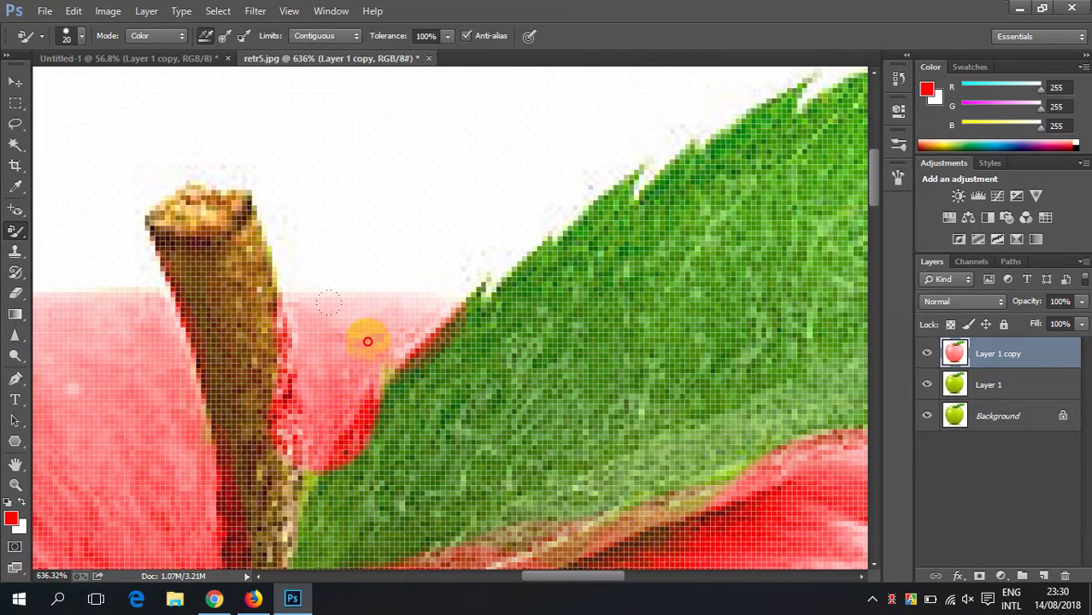
- Examine the recolored apple up close and compare it with the original by hiding and reshowing Layer 1 copy
scroll(331, 313, down, 5)
scroll(451, 378, up, 3)
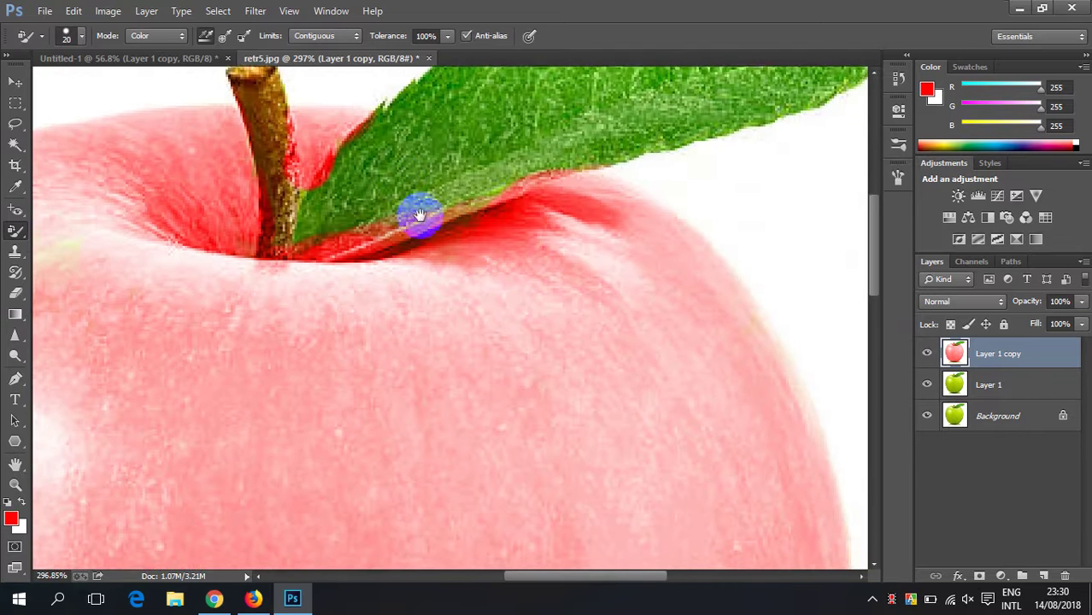
scroll(482, 366, down, 2)
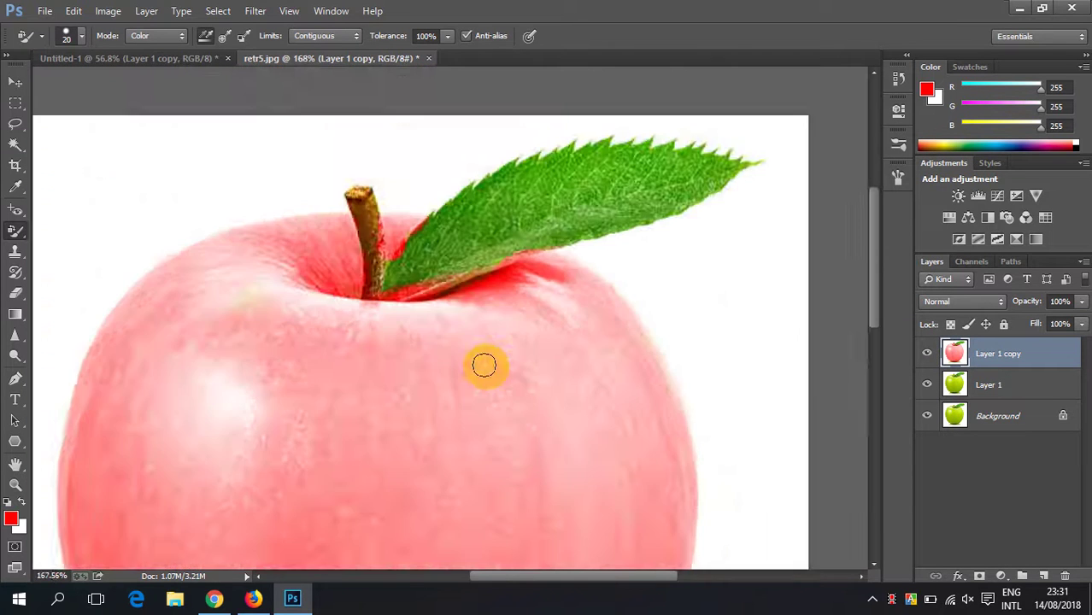
scroll(444, 439, down, 2)
scroll(444, 438, down, 2)
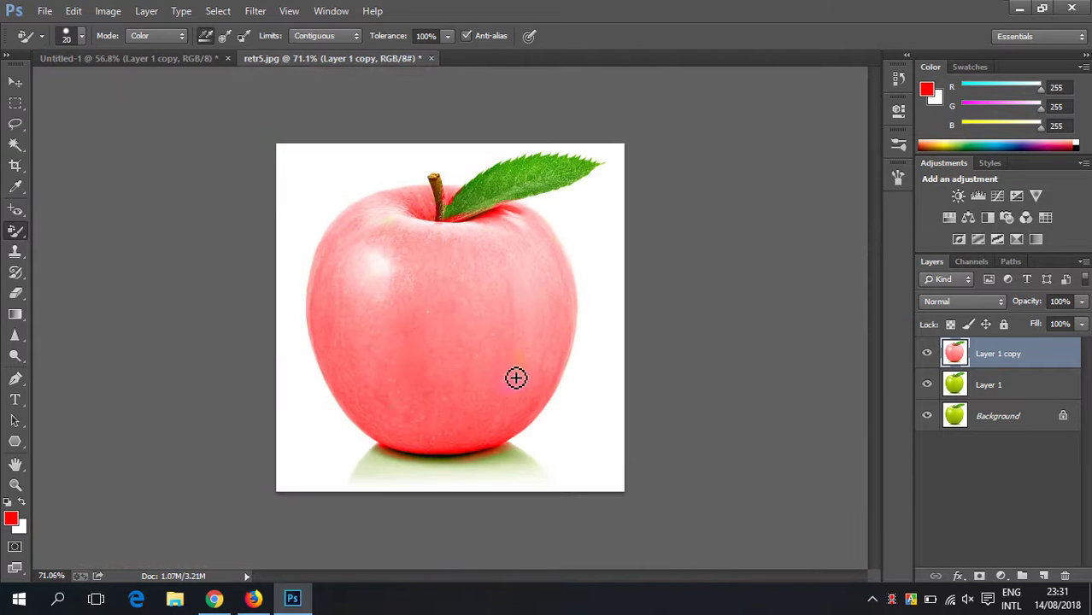
scroll(509, 288, down, 1)
scroll(510, 288, up, 3)
scroll(500, 282, down, 2)
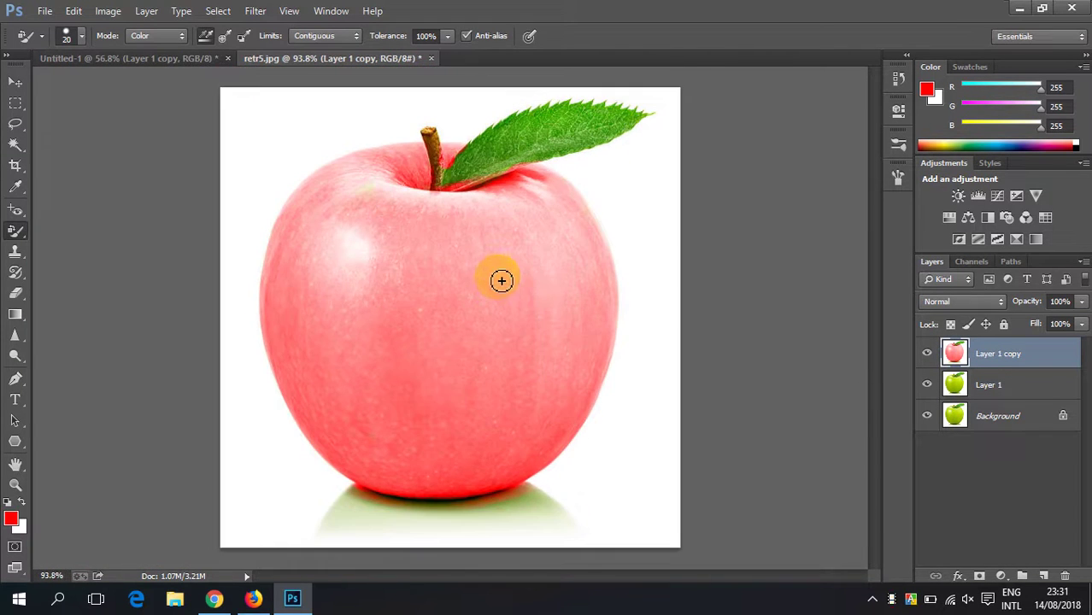
click(926, 354)
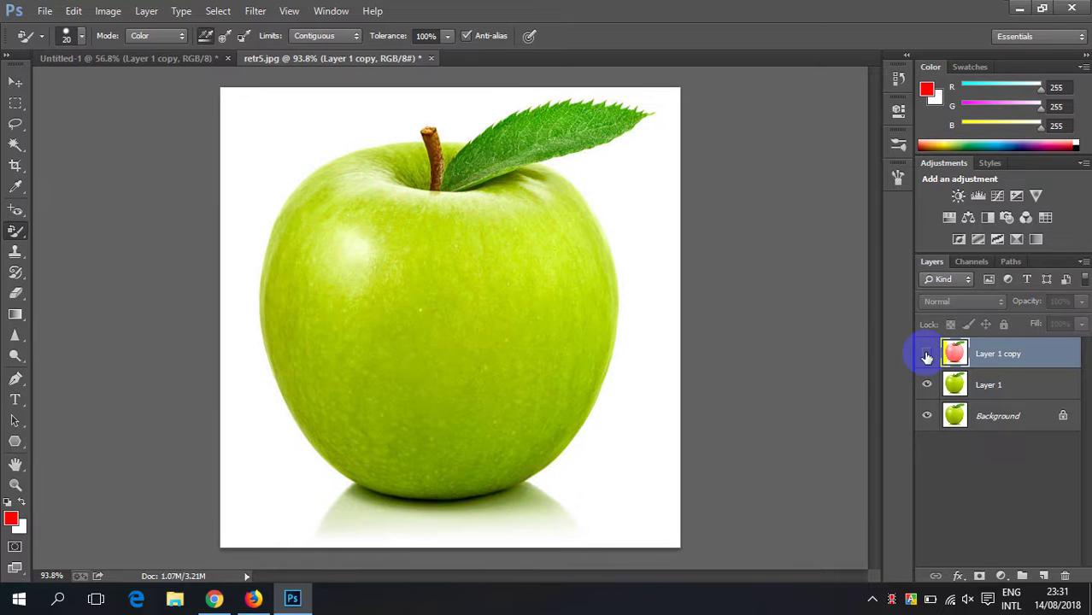
click(927, 353)
scroll(461, 258, up, 1)
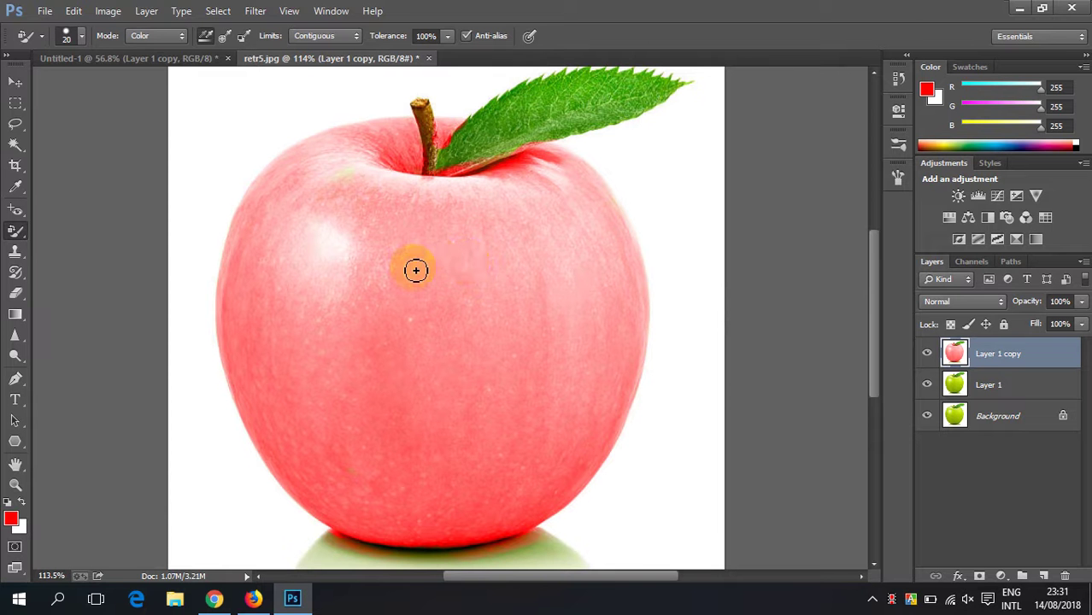
scroll(391, 243, up, 1)
scroll(391, 242, down, 1)
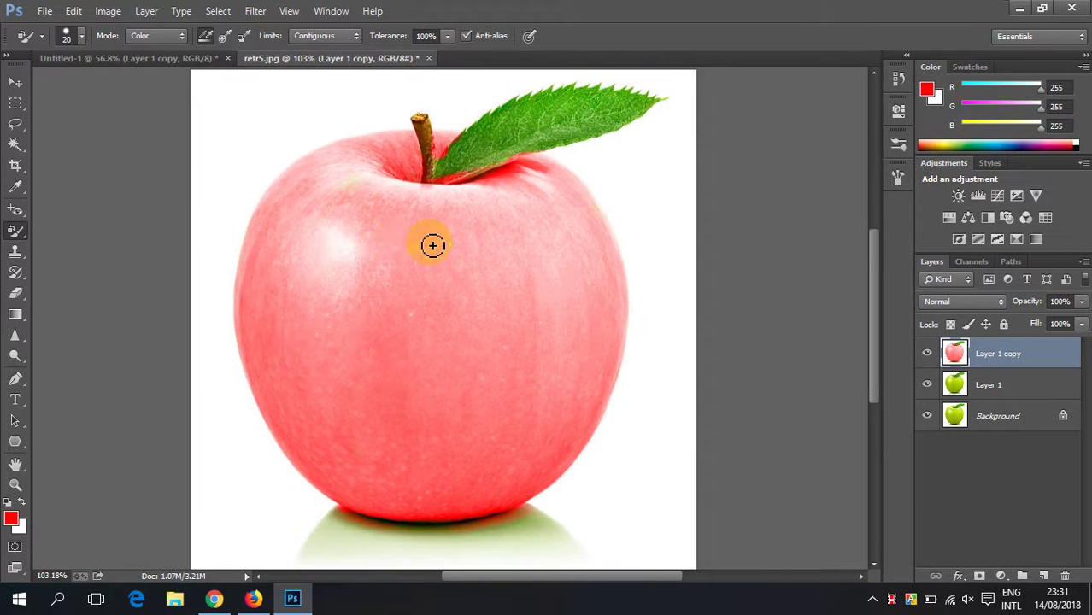
scroll(431, 244, up, 5)
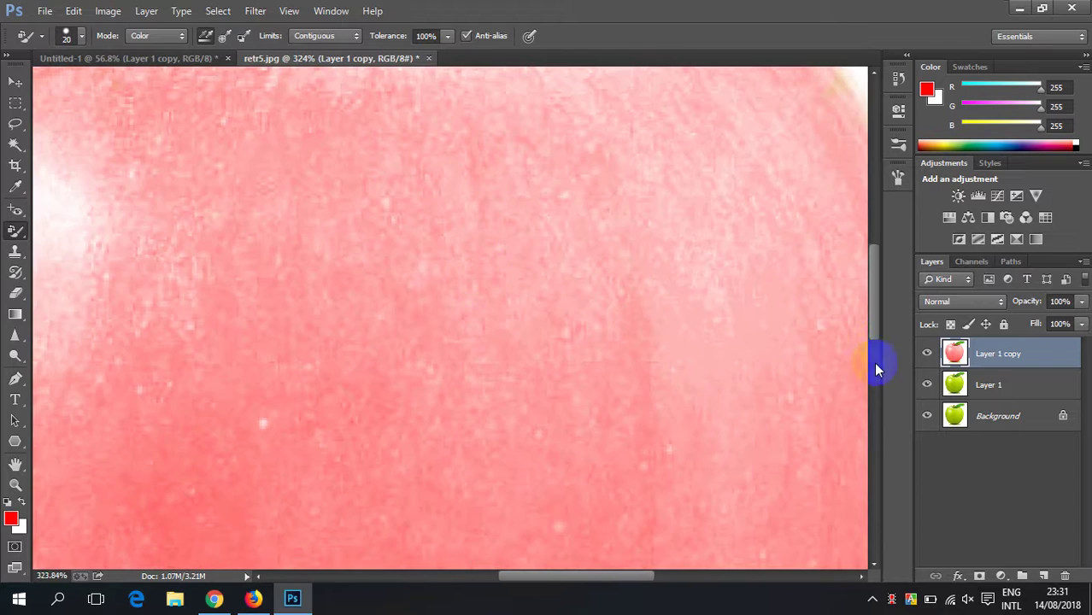
- Hide Layer 1 copy and select Layer 1 with the original green apple
click(926, 353)
click(991, 384)
scroll(542, 274, down, 3)
scroll(536, 273, down, 2)
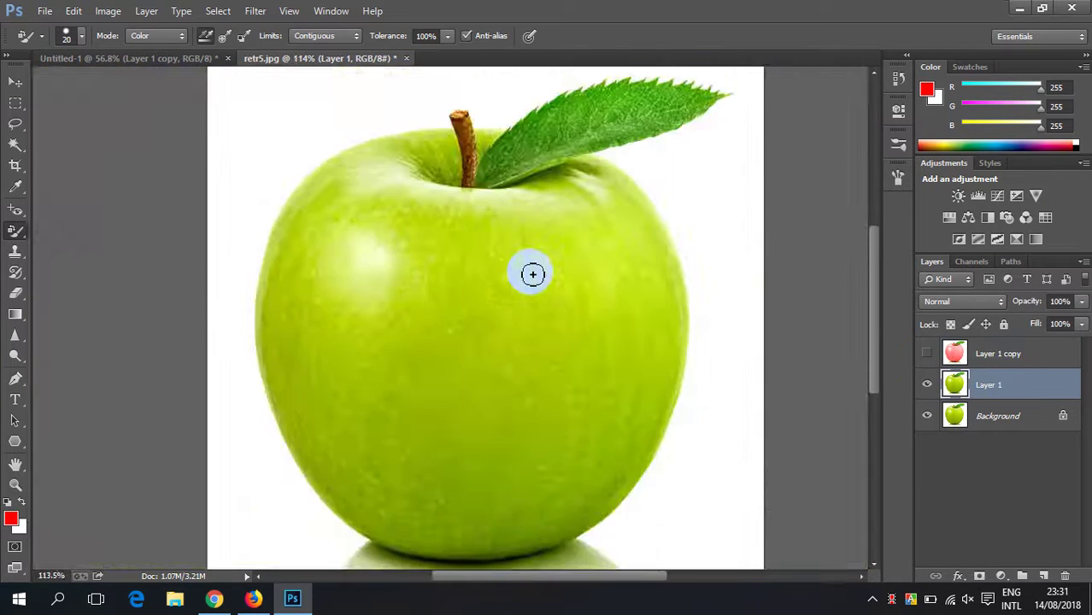
scroll(466, 267, up, 6)
scroll(437, 273, down, 5)
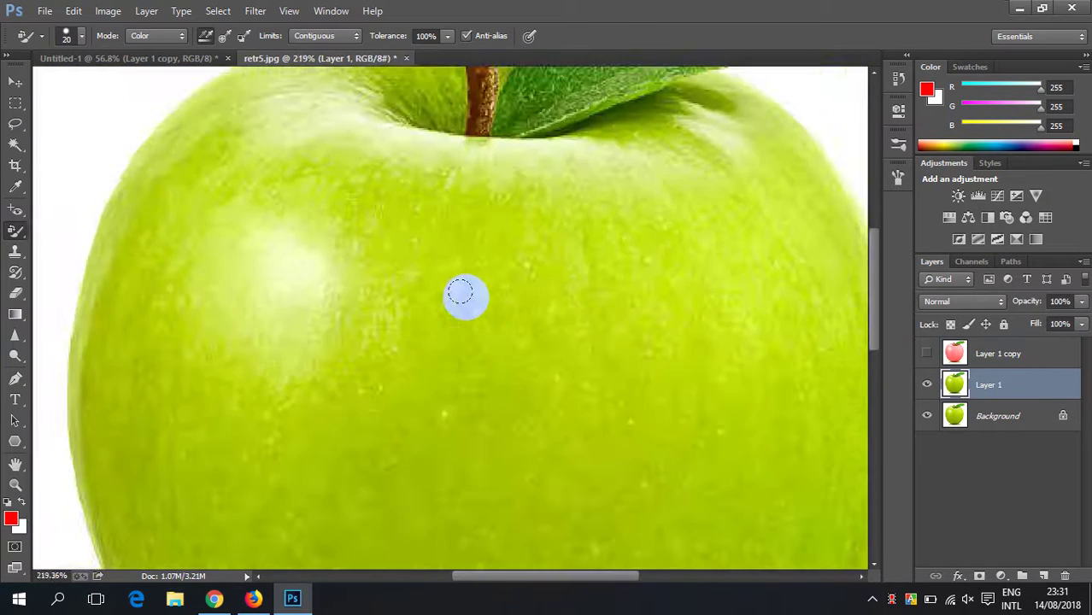
scroll(414, 263, up, 2)
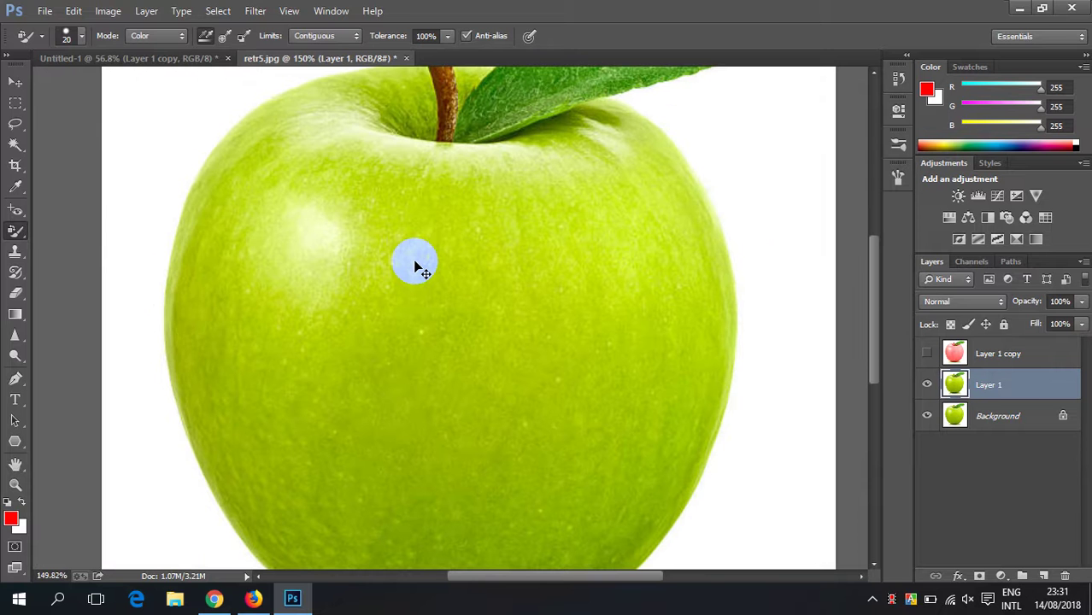
- Open the woman's face portrait from the Downloads folder and duplicate its layer
key(ctrl+o)
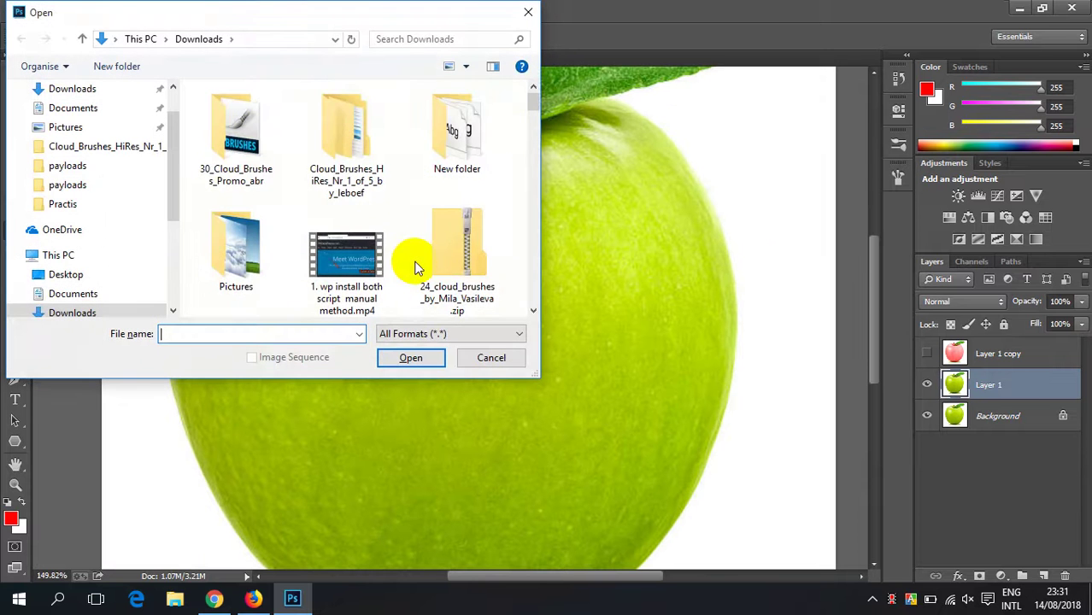
scroll(265, 211, down, 4)
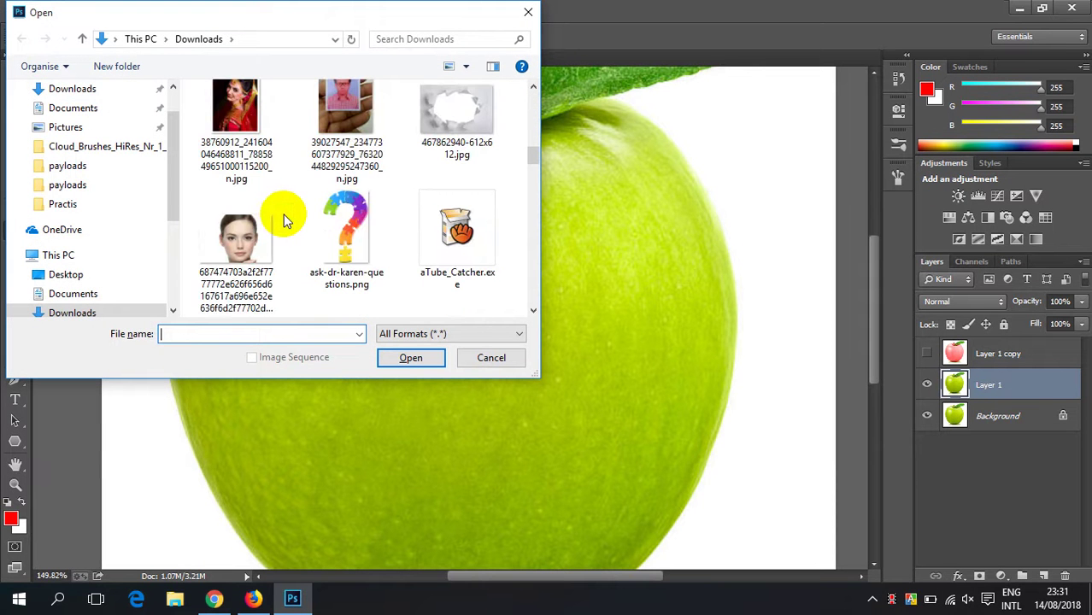
scroll(283, 214, down, 3)
scroll(285, 220, down, 3)
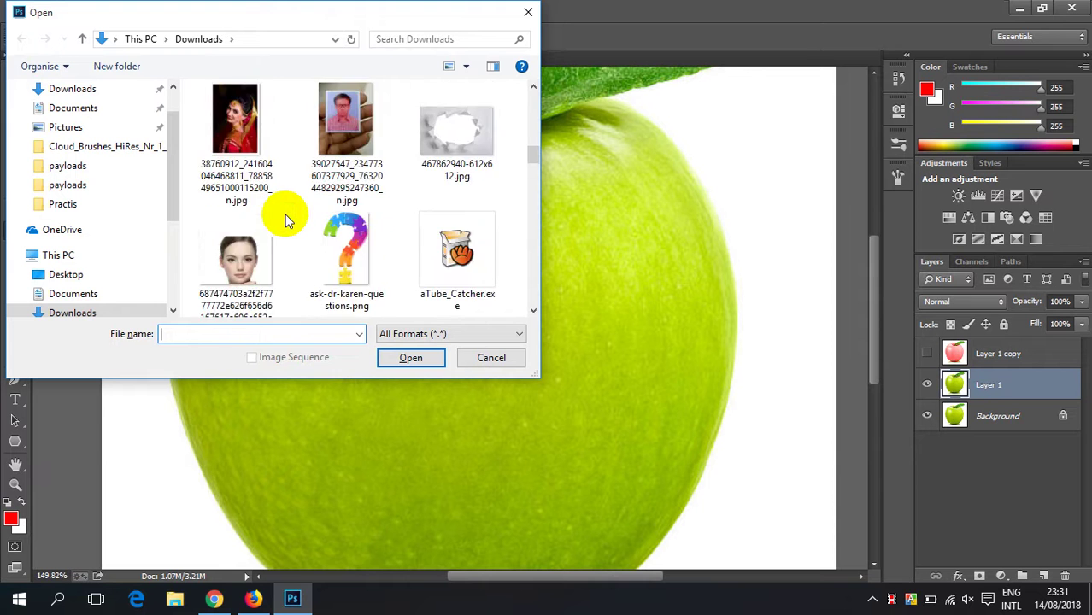
scroll(285, 221, up, 3)
scroll(287, 221, down, 3)
scroll(288, 219, up, 3)
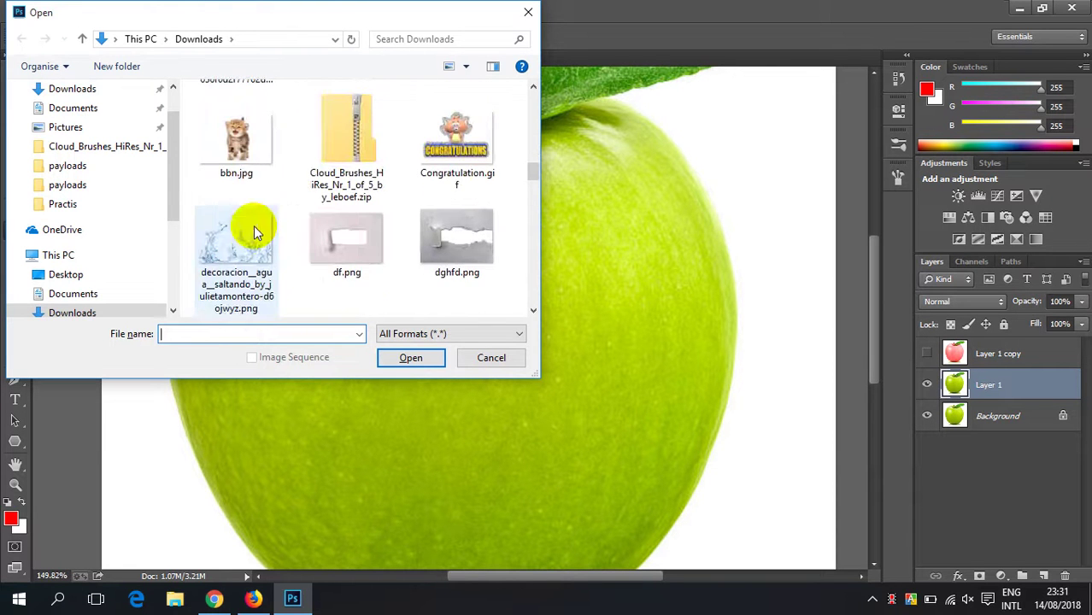
scroll(241, 167, down, 2)
double_click(232, 256)
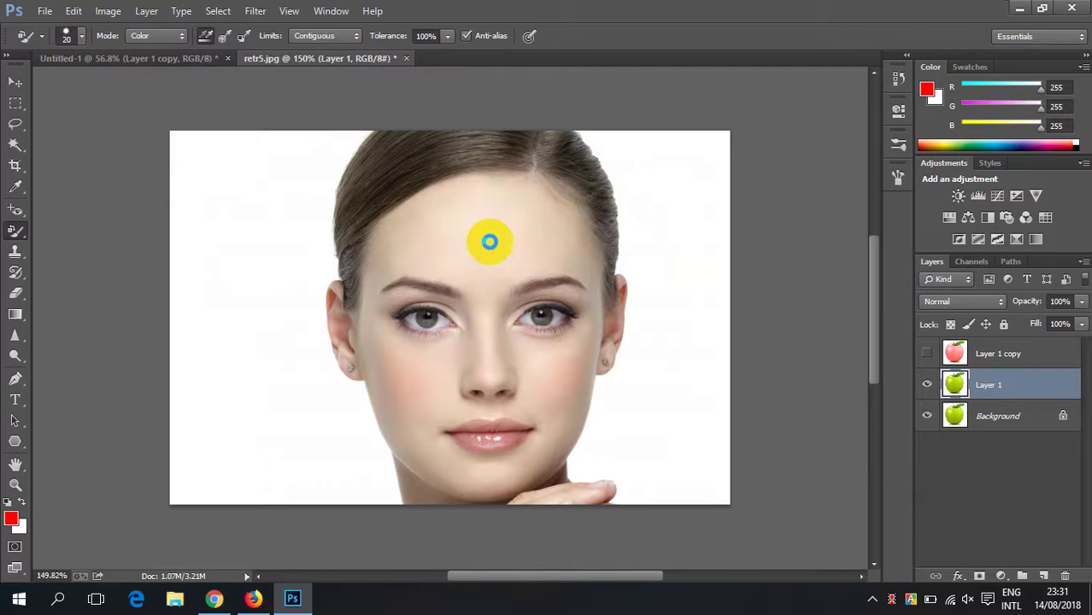
key(ctrl+j)
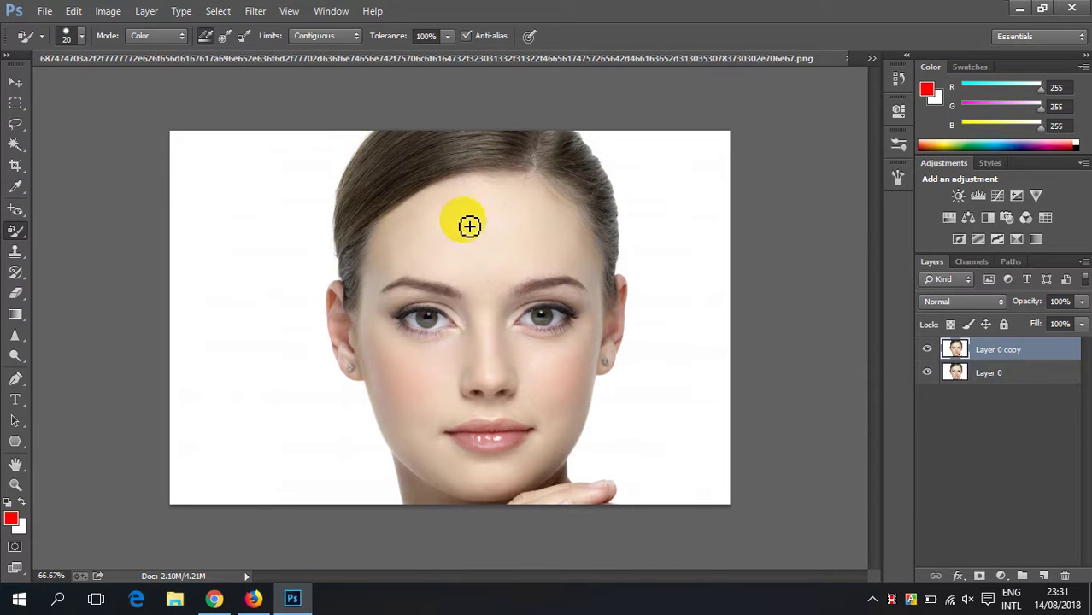
- Enlarge the brush to 90 and try red dabs on the forehead along the hairline
scroll(475, 220, up, 5)
drag(495, 181, 435, 308)
scroll(410, 320, up, 1)
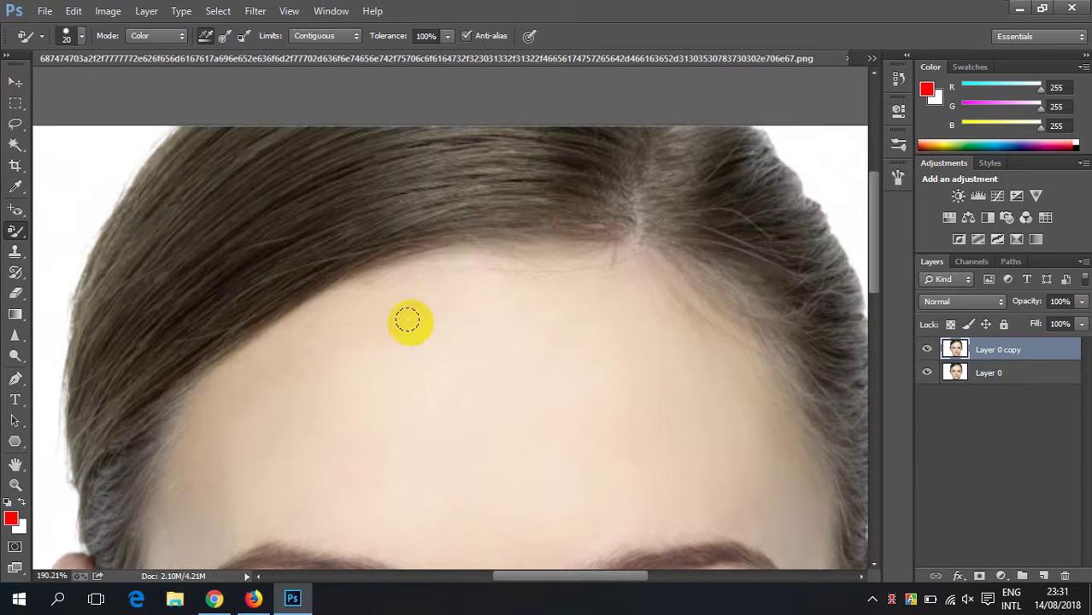
key(bracketright)
key(bracketright)
key(bracketright)
key(bracketright)
key(bracketright)
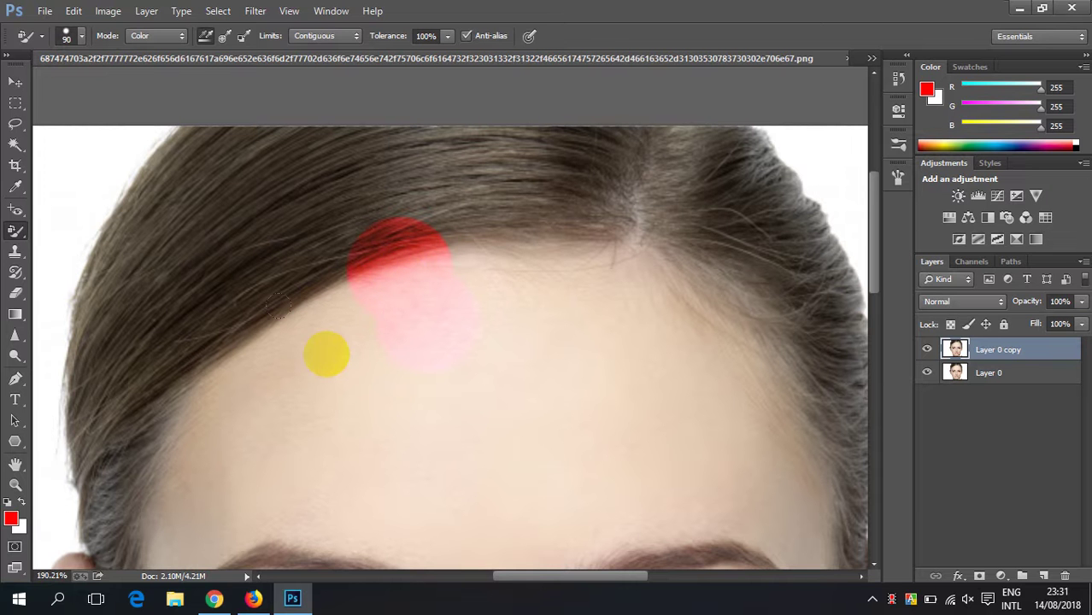
- Enlarge the brush to 200 and try two large red dabs over the forehead and hair with Contiguous limits
key(bracketright)
key(bracketright)
key(bracketright)
key(bracketright)
key(bracketright)
click(320, 346)
click(556, 301)
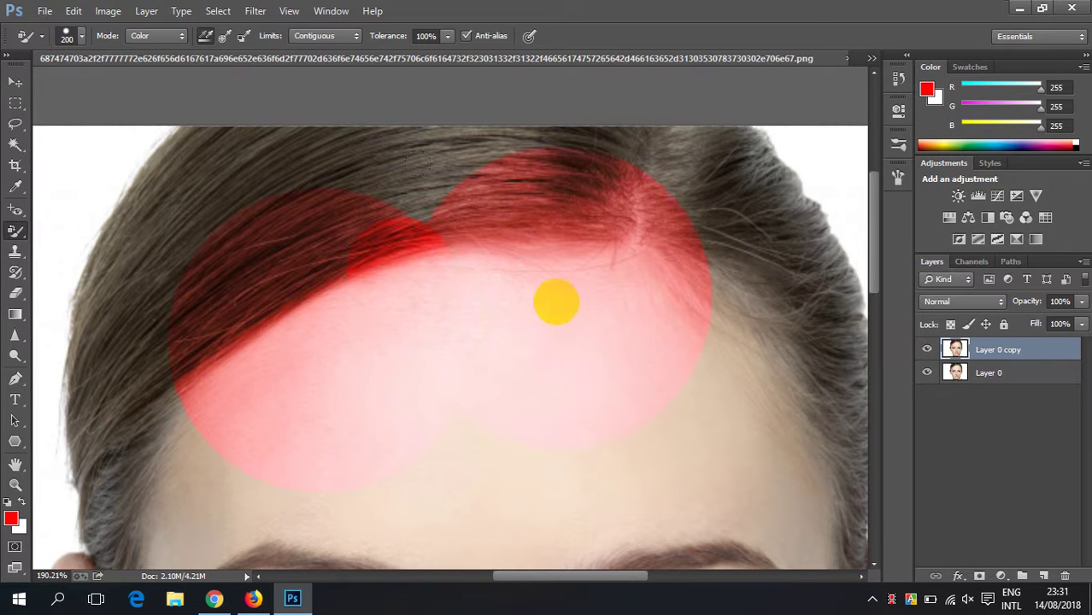
scroll(440, 319, down, 5)
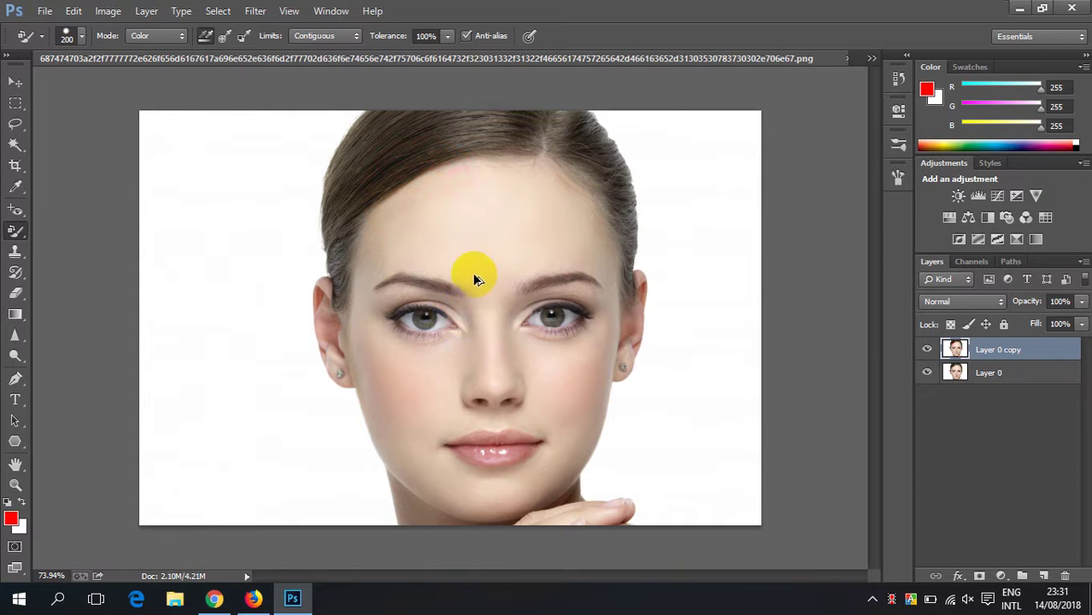
- Set the limits to Discontiguous and paint red over the upper forehead and adjoining hair
click(324, 36)
click(320, 51)
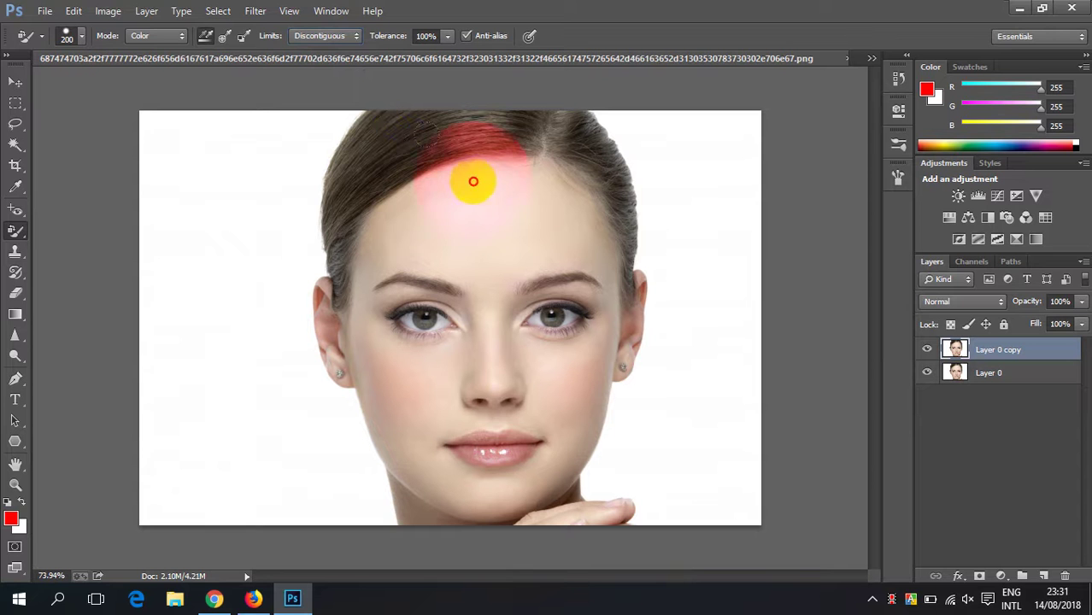
mouse_move(473, 181)
mouse_down()
mouse_move(392, 229)
mouse_move(438, 213)
mouse_move(437, 184)
mouse_up()
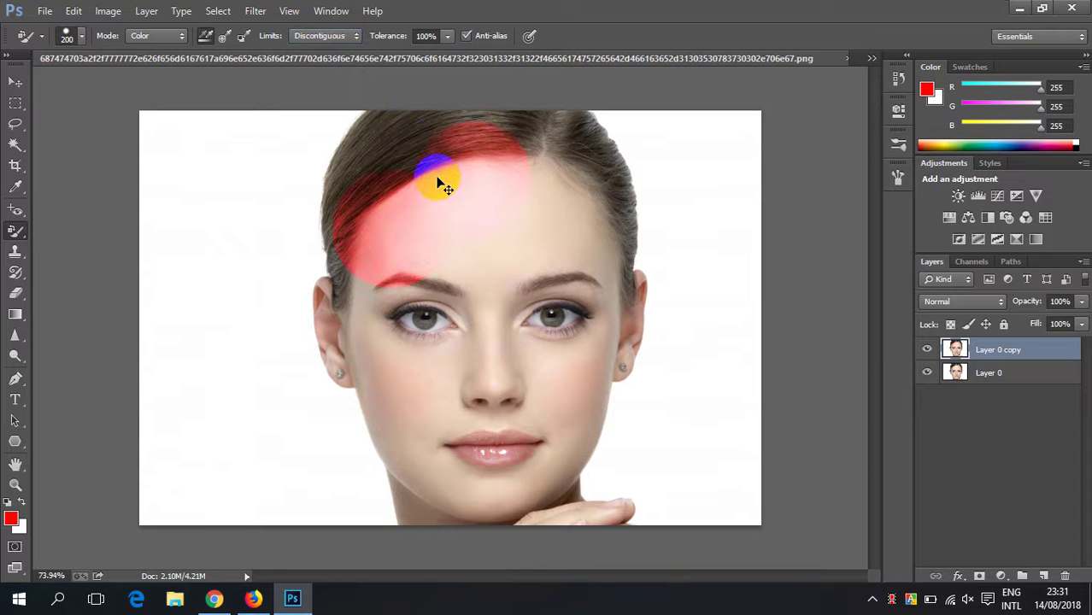
- Undo the last stroke, set the limits to Find Edges, and paint red across the whole forehead along the hairline
key(ctrl+z)
click(329, 36)
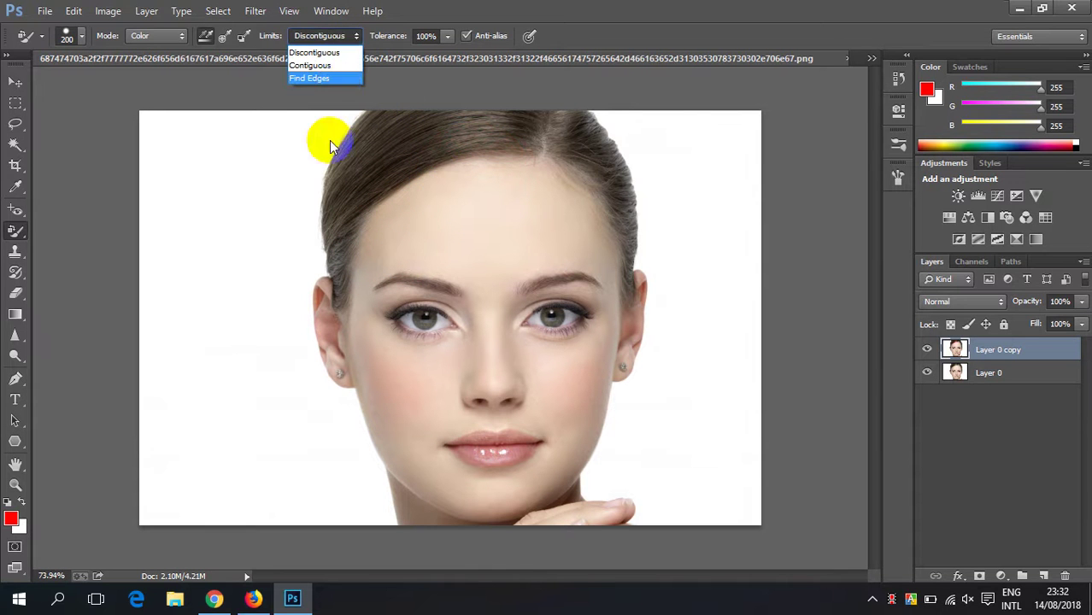
click(312, 77)
mouse_move(537, 213)
mouse_down()
mouse_move(571, 218)
mouse_move(500, 194)
mouse_move(405, 214)
mouse_move(436, 210)
mouse_up()
scroll(489, 204, up, 7)
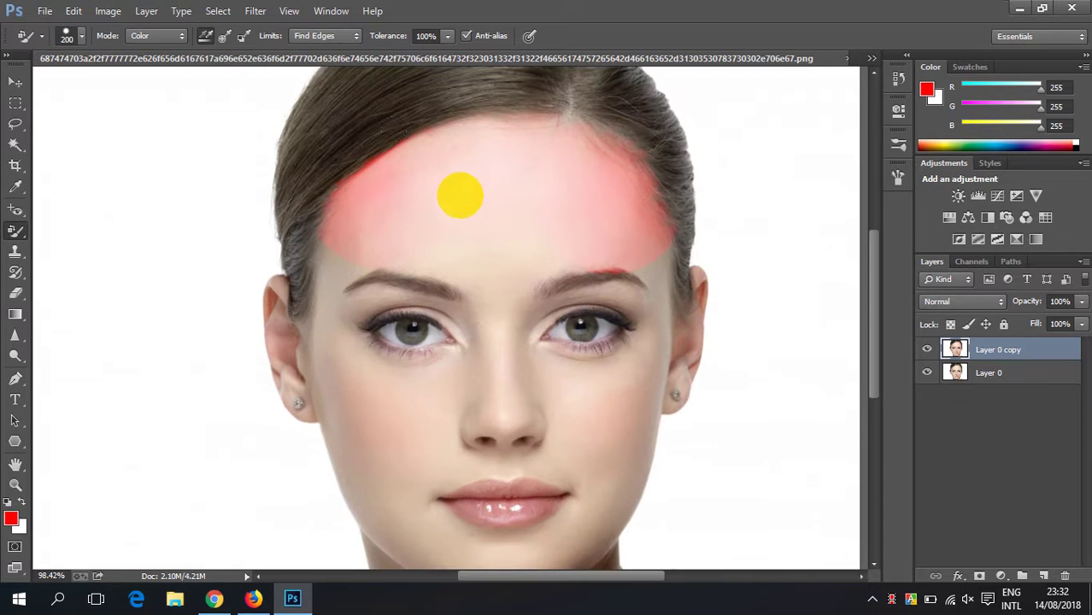
key(space)
drag(523, 208, 517, 288)
scroll(475, 206, up, 3)
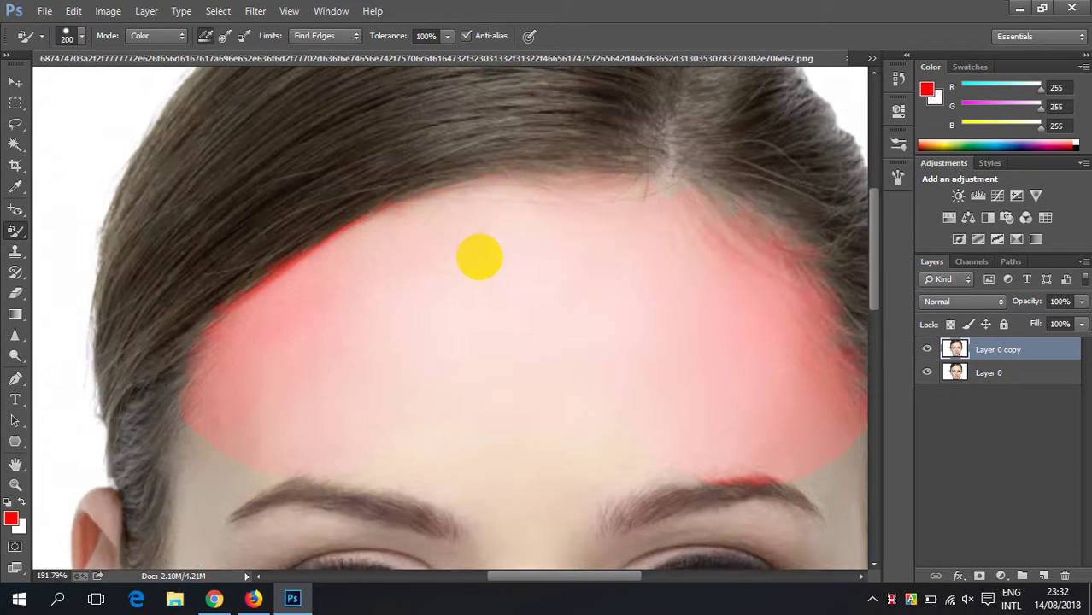
scroll(535, 282, down, 6)
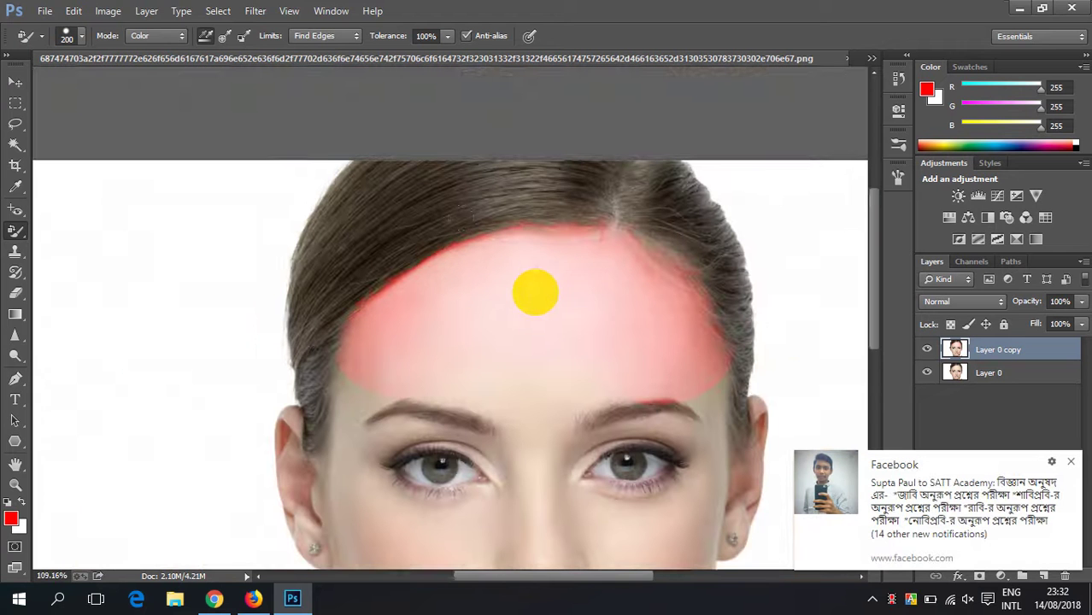
drag(534, 269, 508, 203)
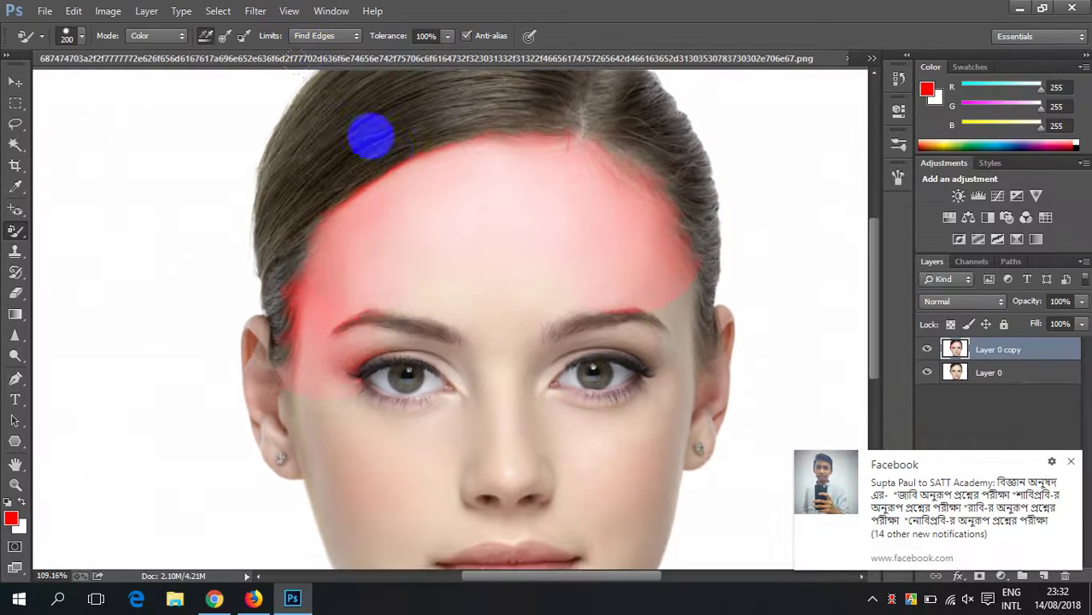
- Reduce the brush to 90 and try a red dab between the outer end of the eyebrow and the eye
scroll(493, 169, up, 4)
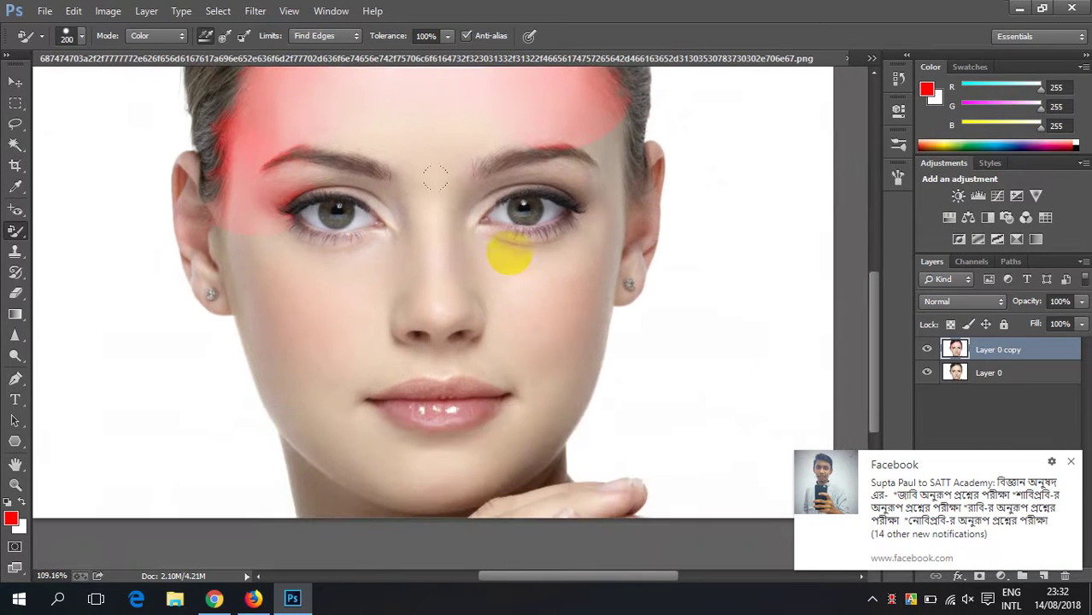
scroll(400, 184, up, 4)
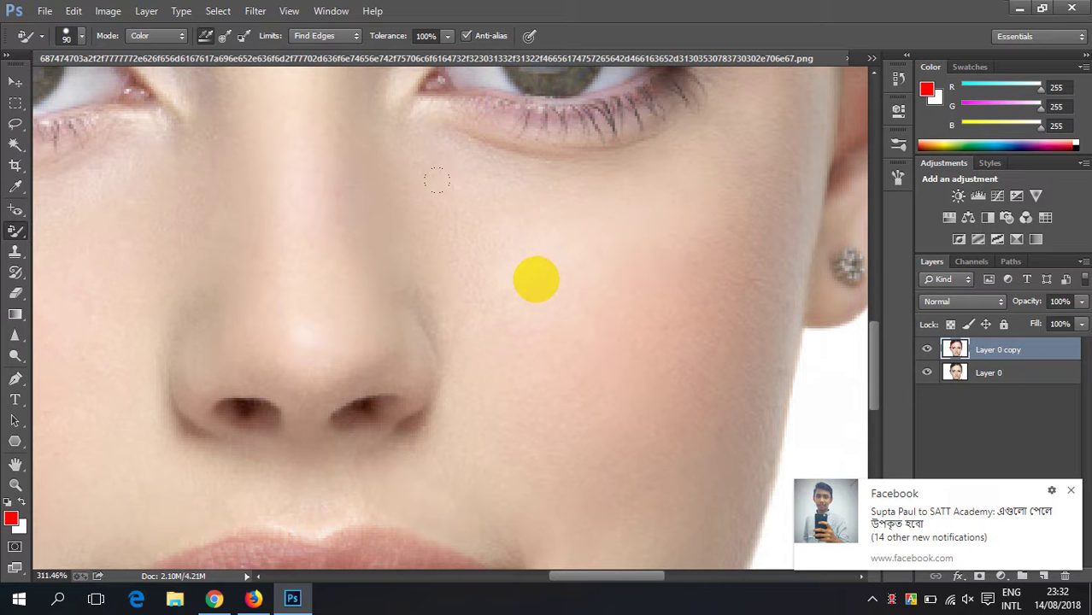
drag(560, 265, 484, 284)
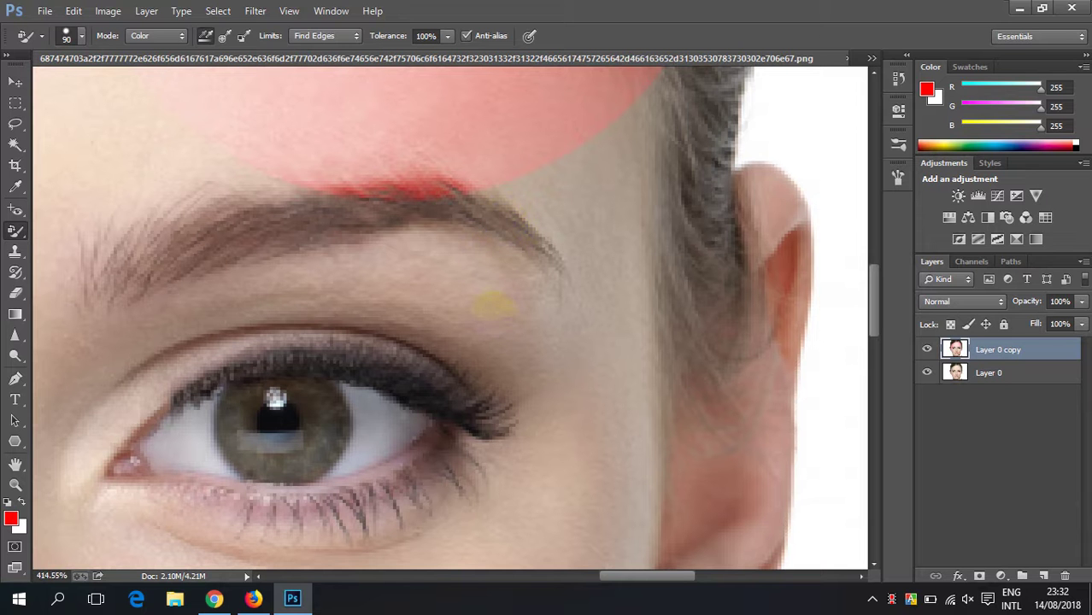
click(486, 309)
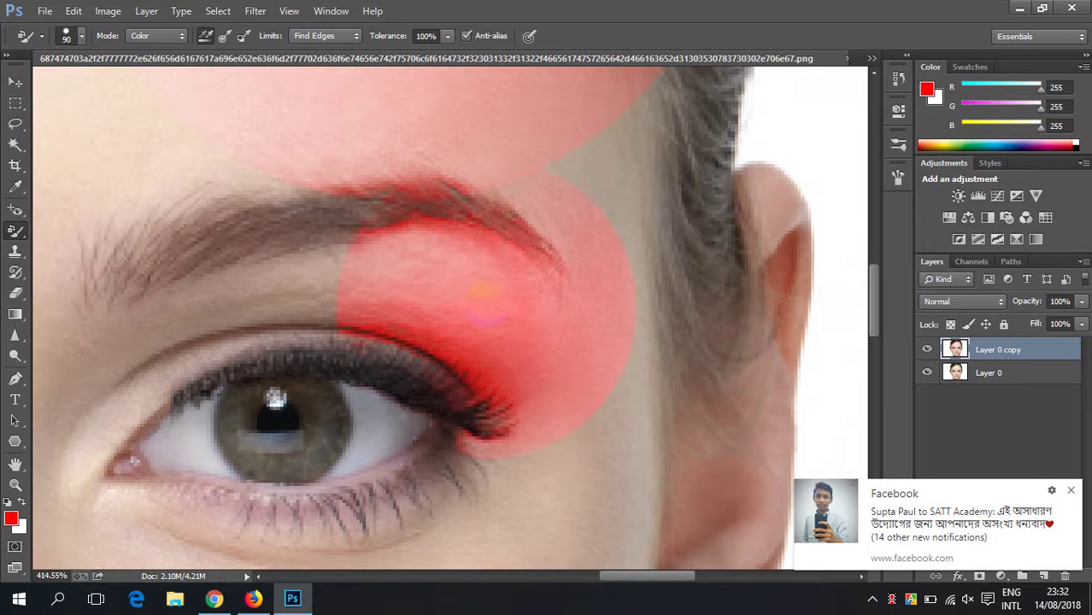
- Lower the tolerance to 41% and replace the red dab between the outer eyebrow and the eye
click(443, 40)
drag(441, 54, 399, 57)
click(494, 291)
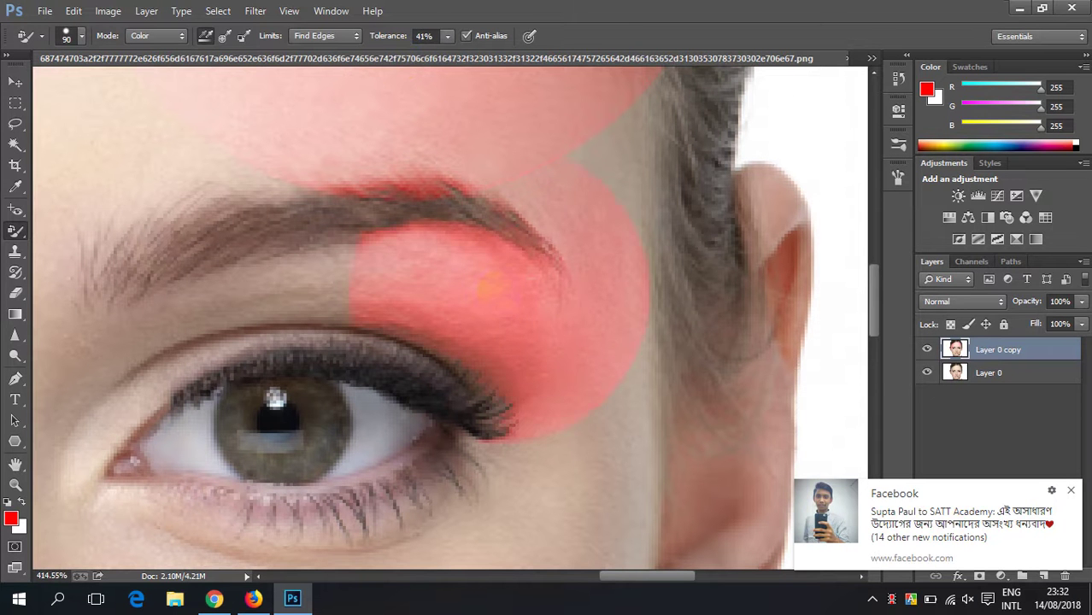
scroll(487, 288, up, 2)
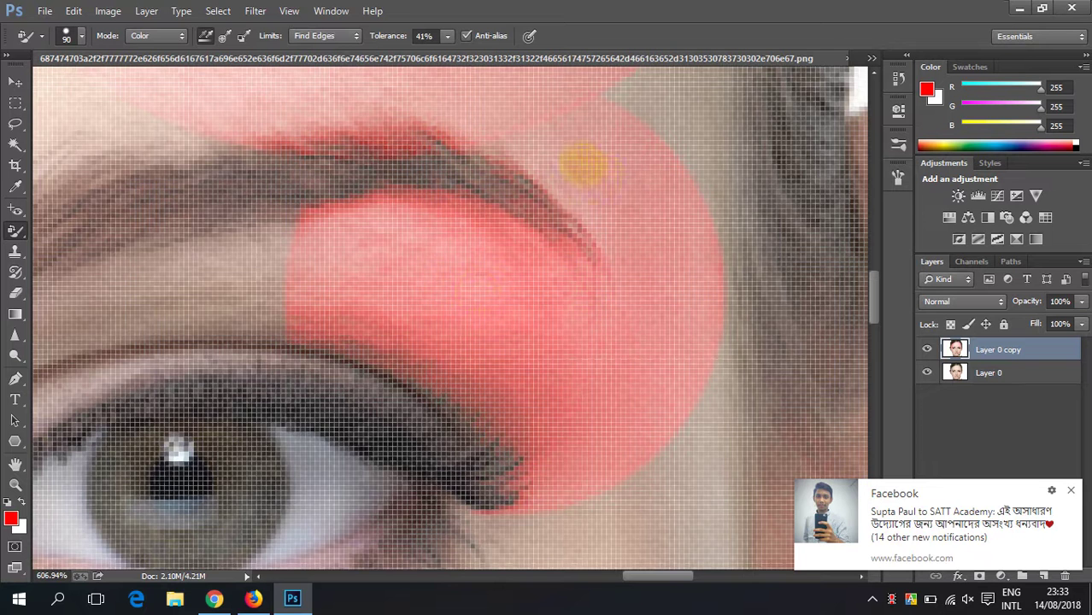
scroll(482, 201, down, 4)
drag(559, 189, 511, 180)
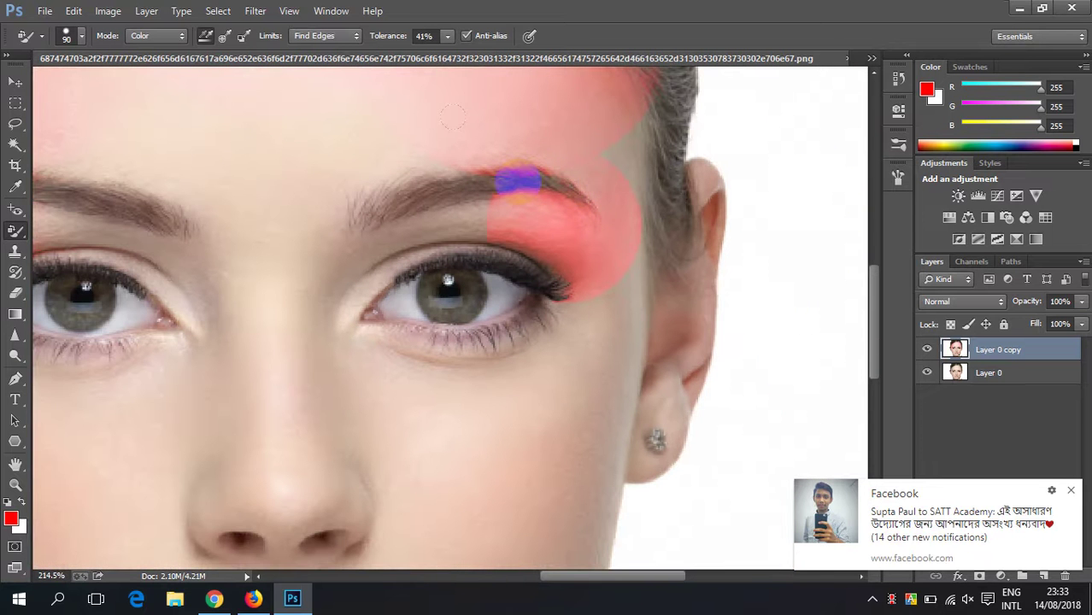
scroll(555, 185, up, 3)
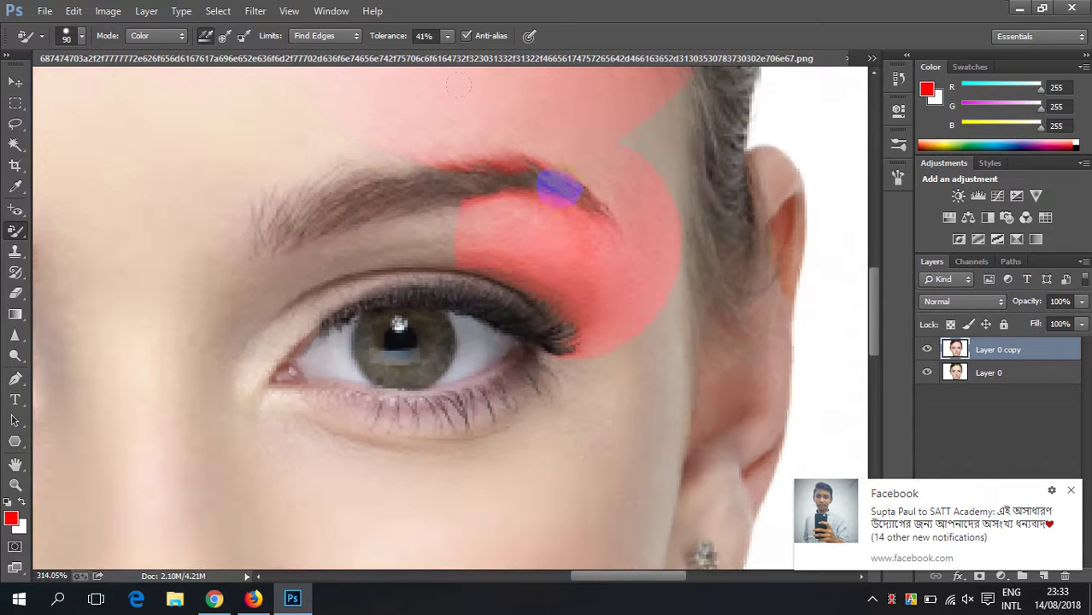
scroll(560, 188, up, 2)
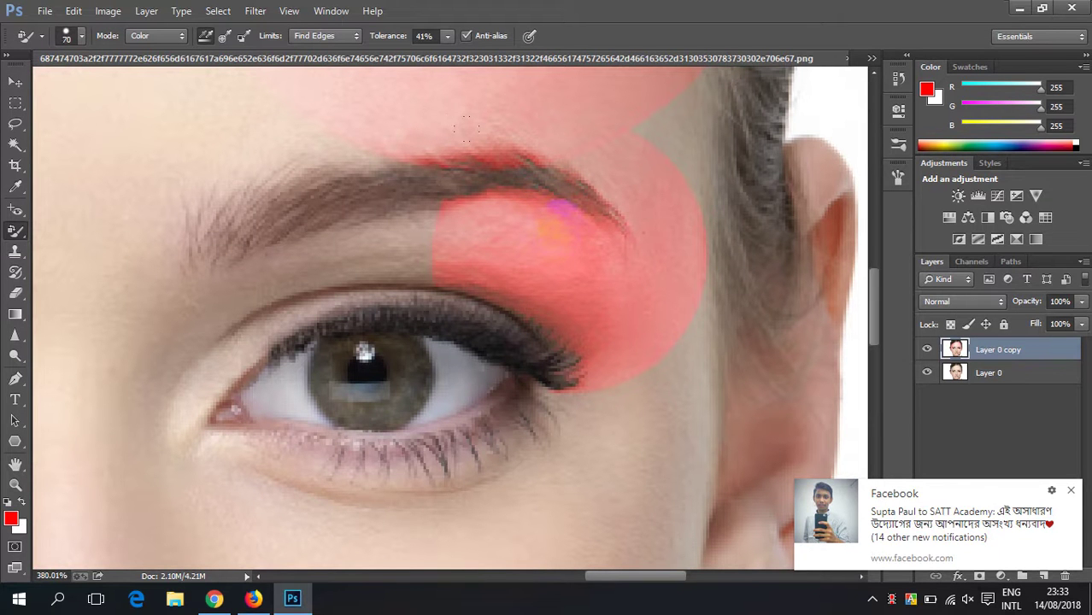
- Set the brush to 45 and the tolerance to 12%, and paint red over the eyelid and around the eyebrow
click(445, 37)
click(433, 51)
click(445, 40)
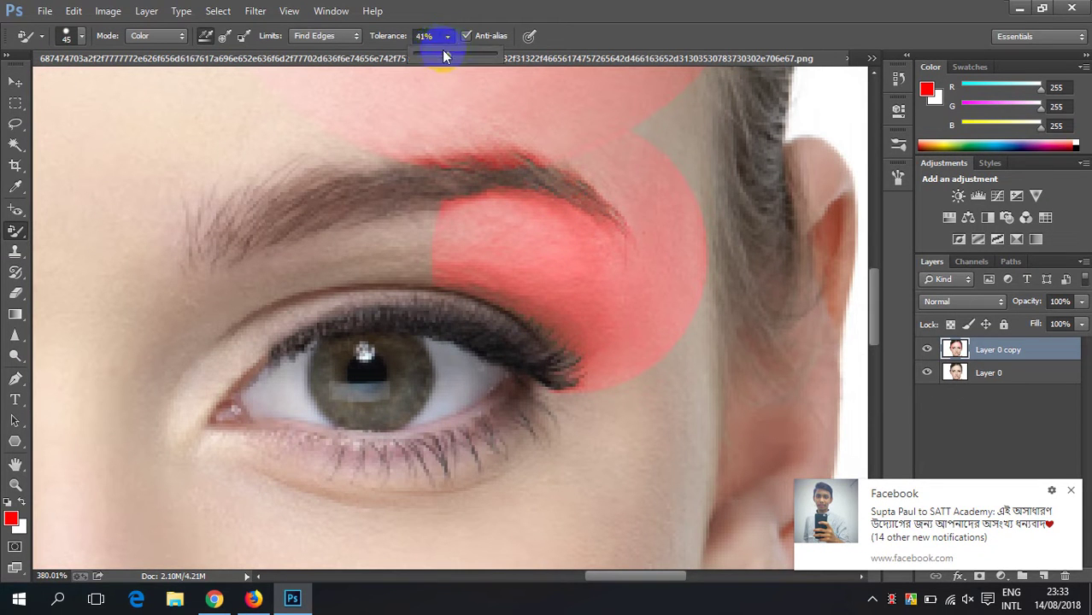
drag(445, 53, 424, 54)
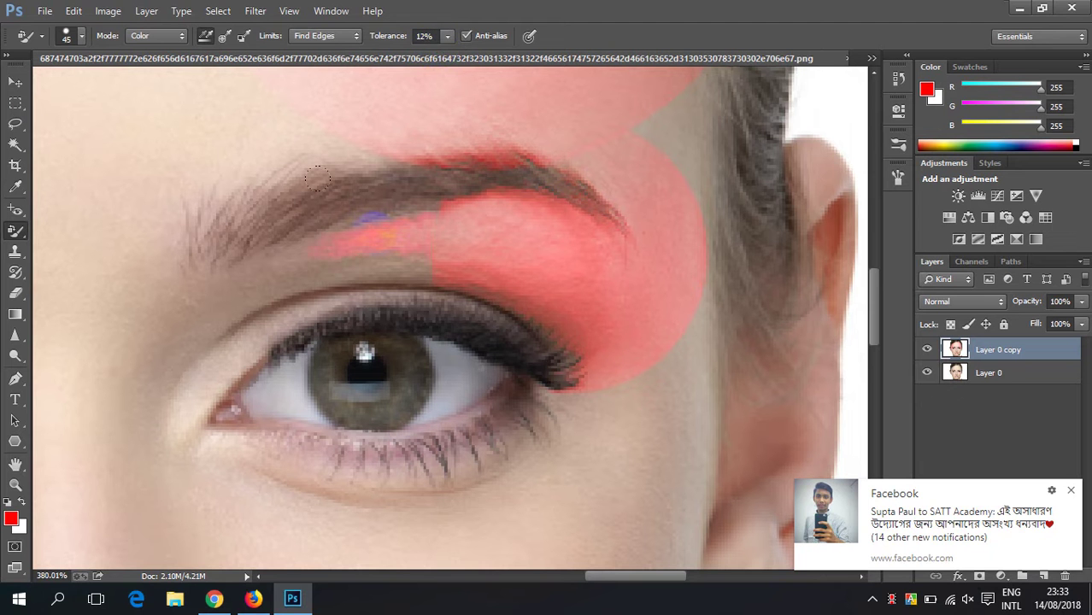
mouse_move(423, 232)
mouse_down()
mouse_move(312, 243)
mouse_move(253, 272)
mouse_up()
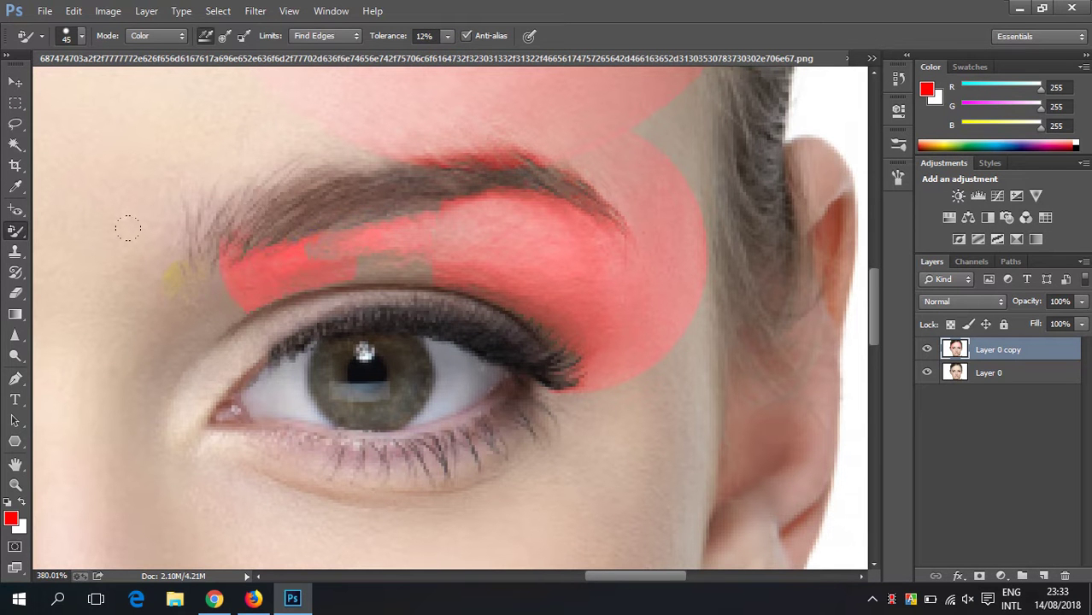
mouse_move(132, 239)
mouse_down()
mouse_move(115, 169)
mouse_move(165, 123)
mouse_move(222, 139)
mouse_up()
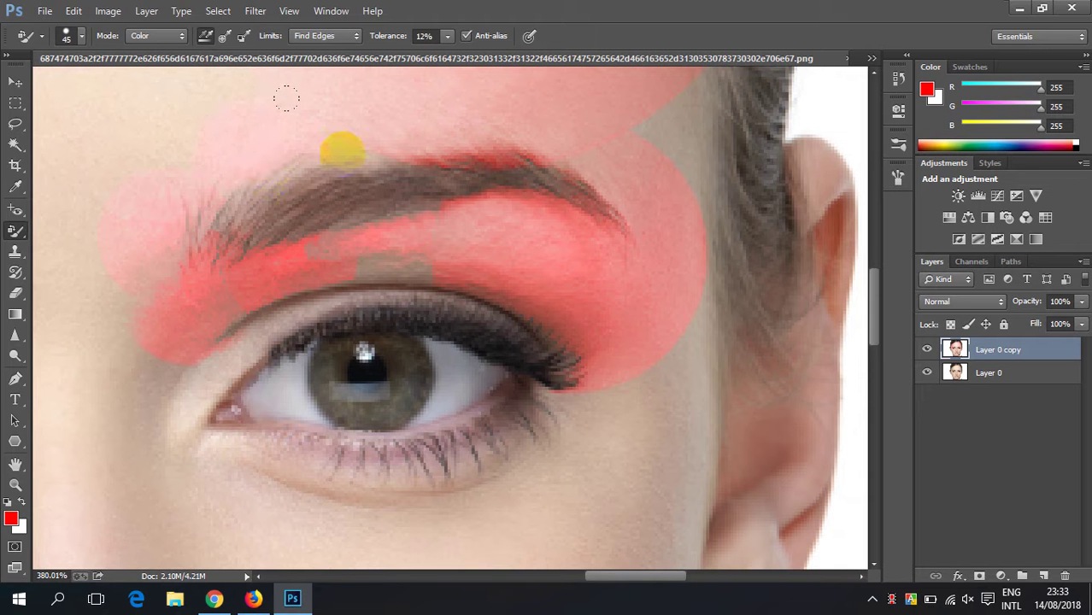
mouse_move(346, 145)
mouse_down()
mouse_move(438, 182)
mouse_move(516, 175)
mouse_up()
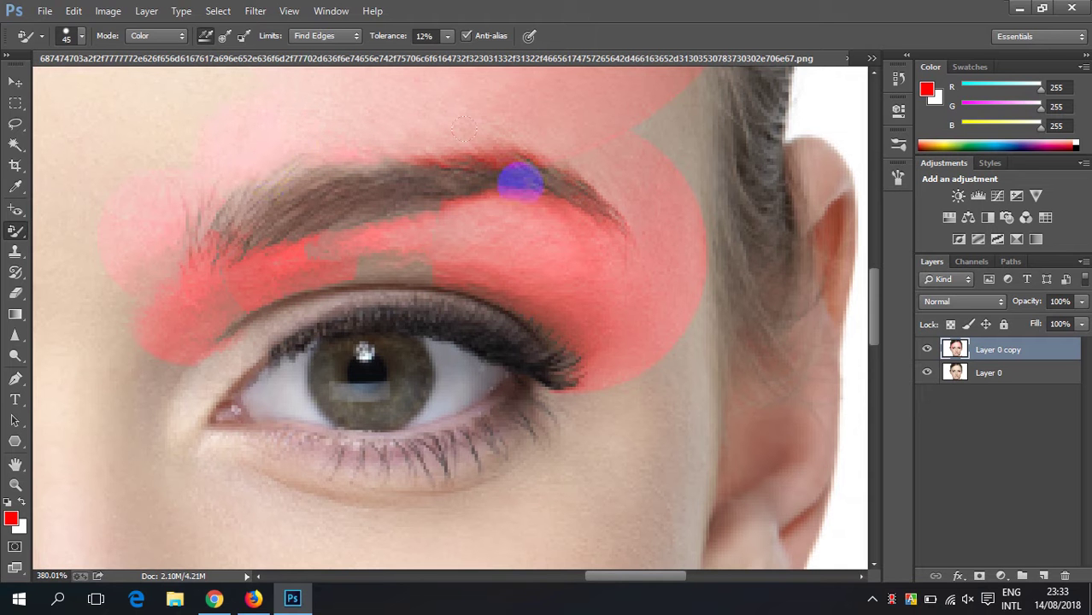
- Raise the Color Replacement tolerance to 25%
click(447, 36)
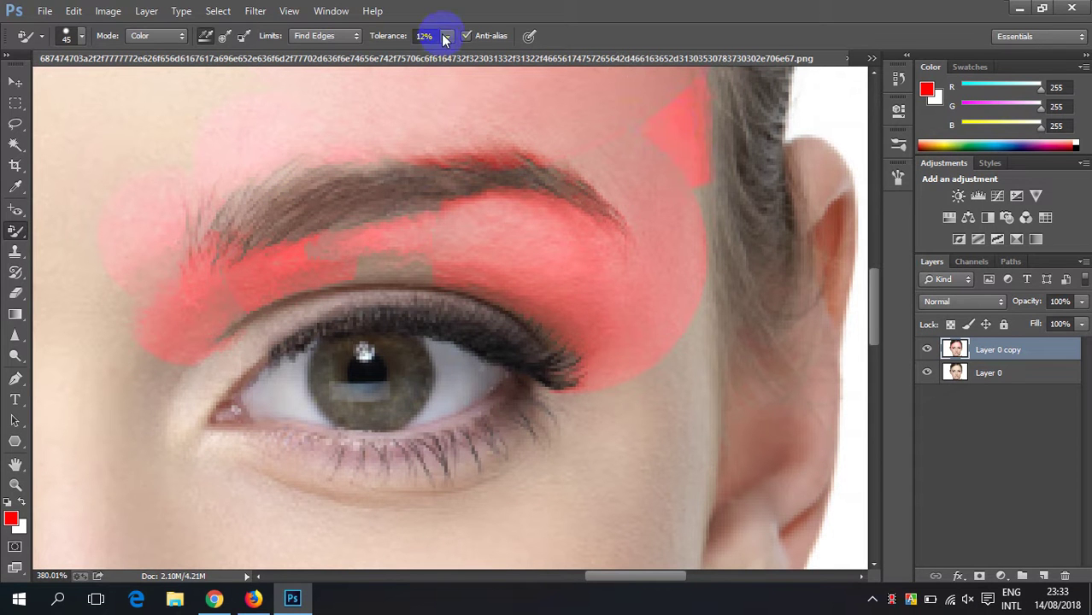
drag(448, 55, 454, 57)
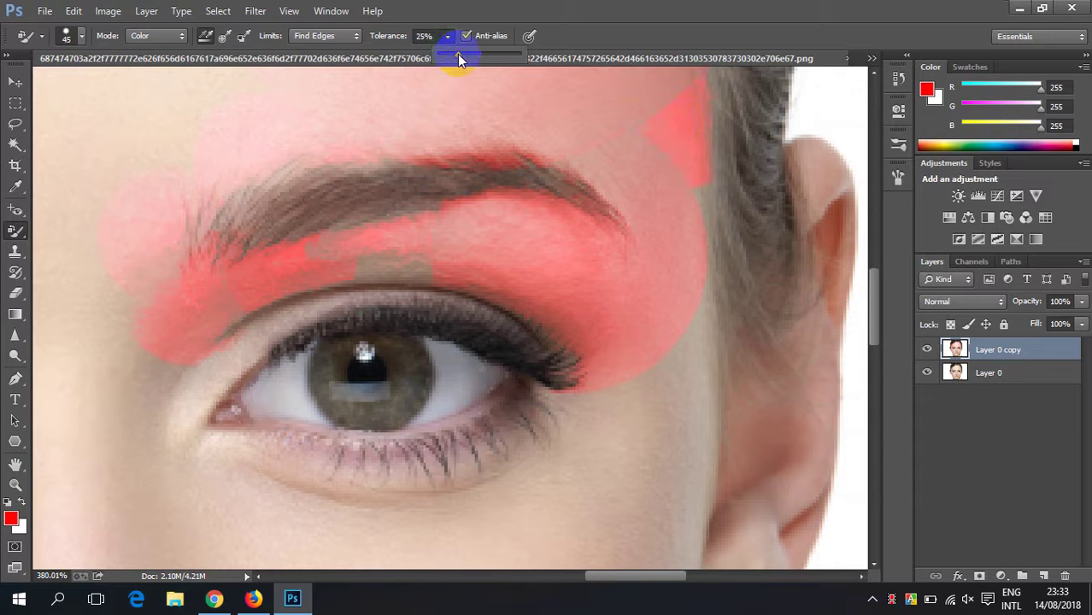
scroll(555, 183, down, 3)
drag(556, 183, 527, 158)
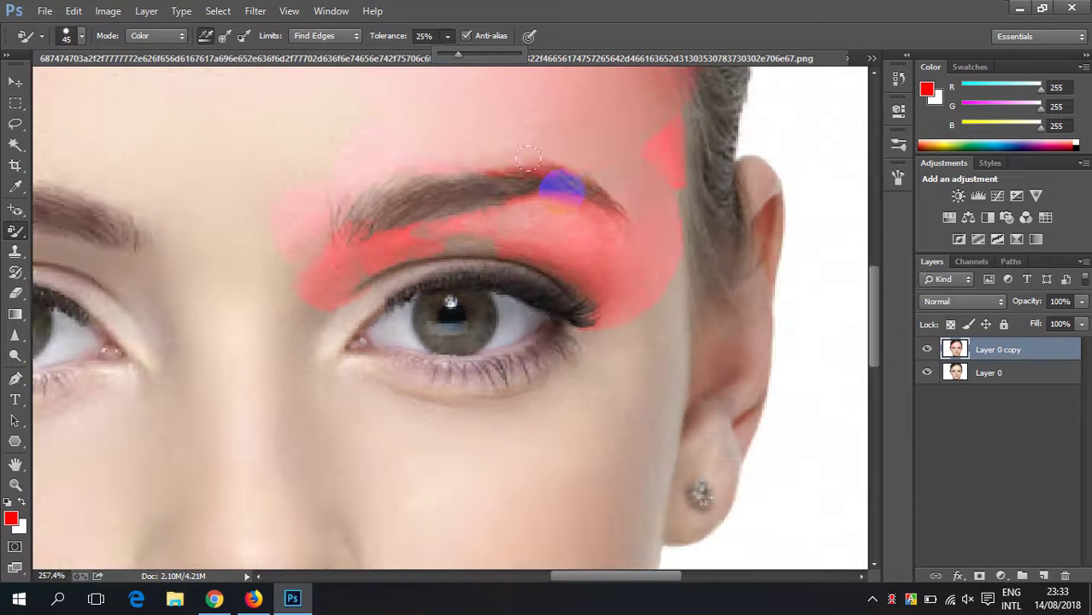
scroll(549, 179, down, 3)
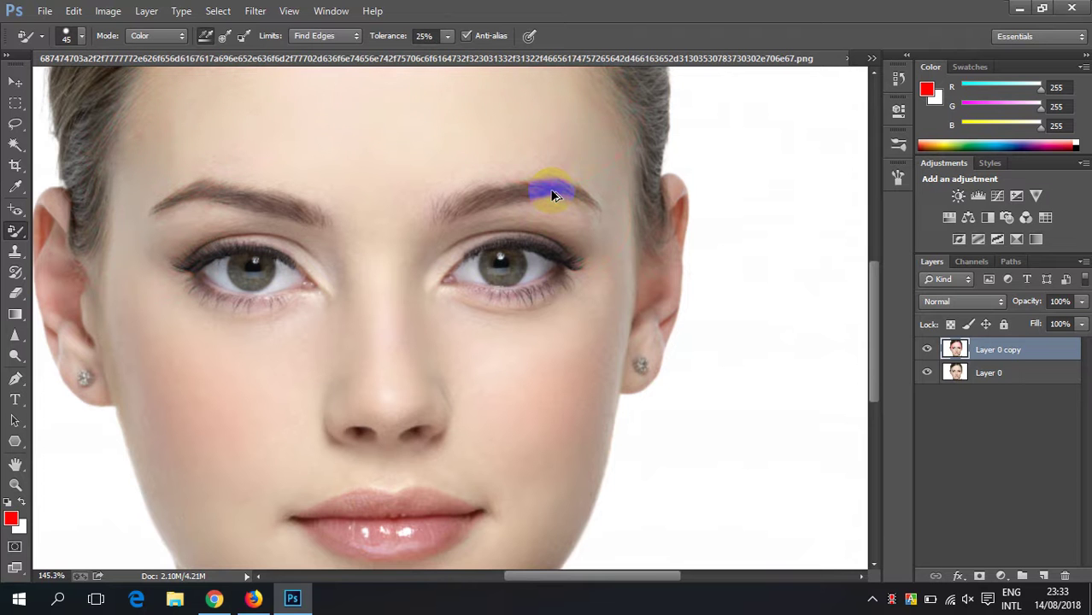
- Delete the painted Layer 0 copy and close the portrait without saving to return to the apple image
key(Delete)
scroll(604, 246, down, 2)
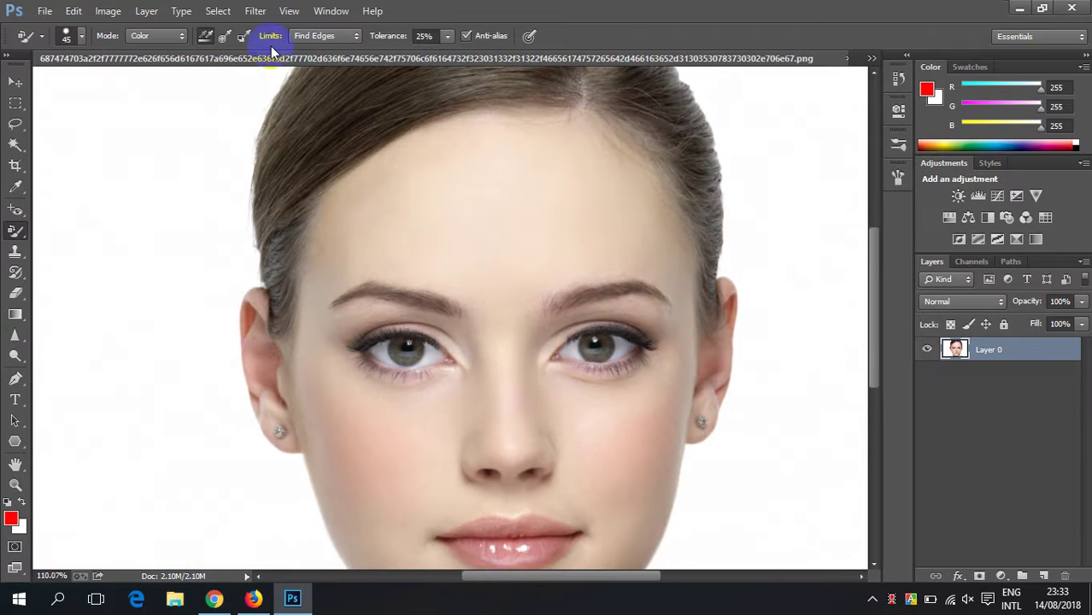
drag(786, 60, 743, 91)
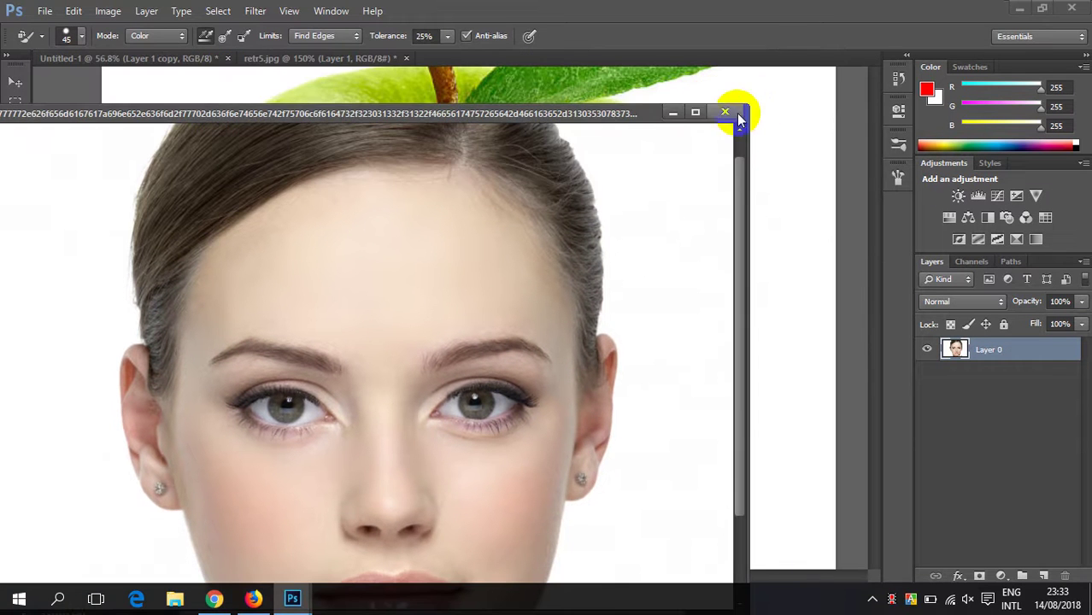
click(731, 112)
click(566, 244)
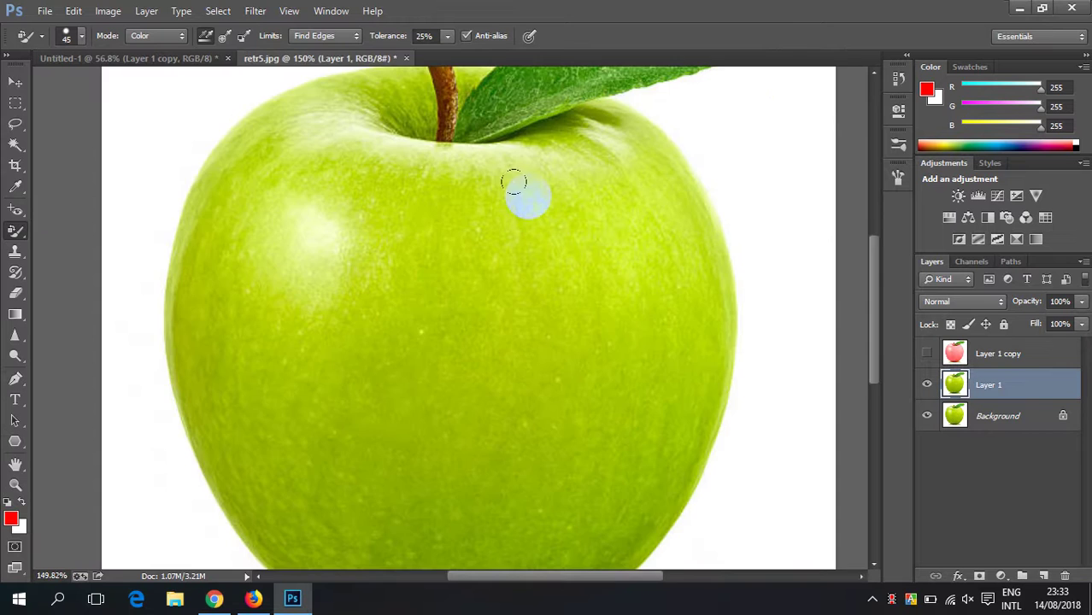
- Recolor a patch red on the middle of the green apple with the Color Replacement tool, then enlarge the brush to 125
scroll(513, 182, down, 5)
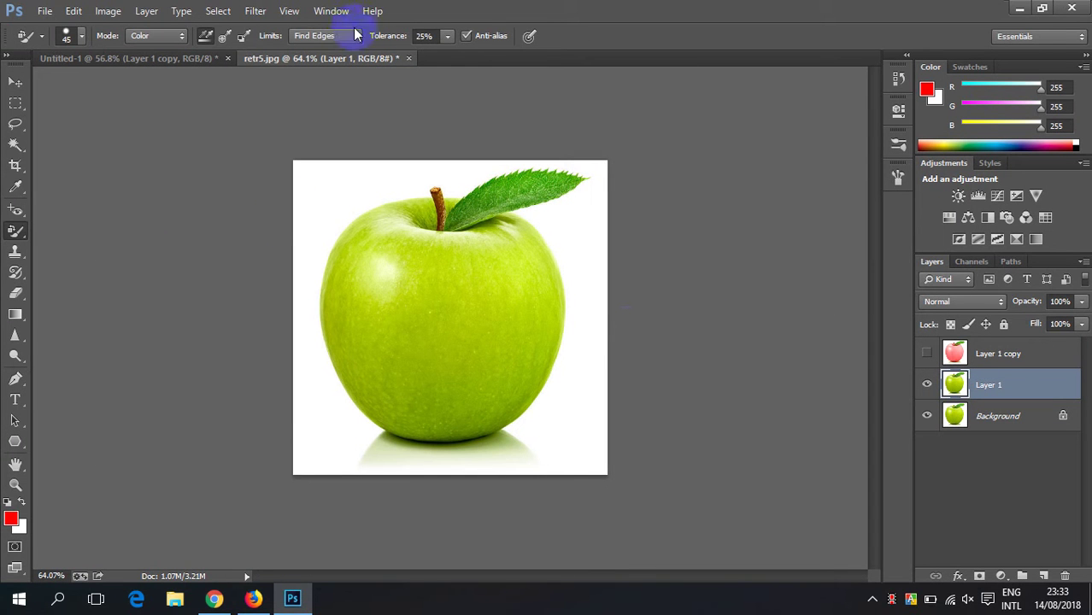
mouse_move(453, 272)
mouse_down()
mouse_move(454, 349)
mouse_move(490, 307)
mouse_move(473, 310)
mouse_up()
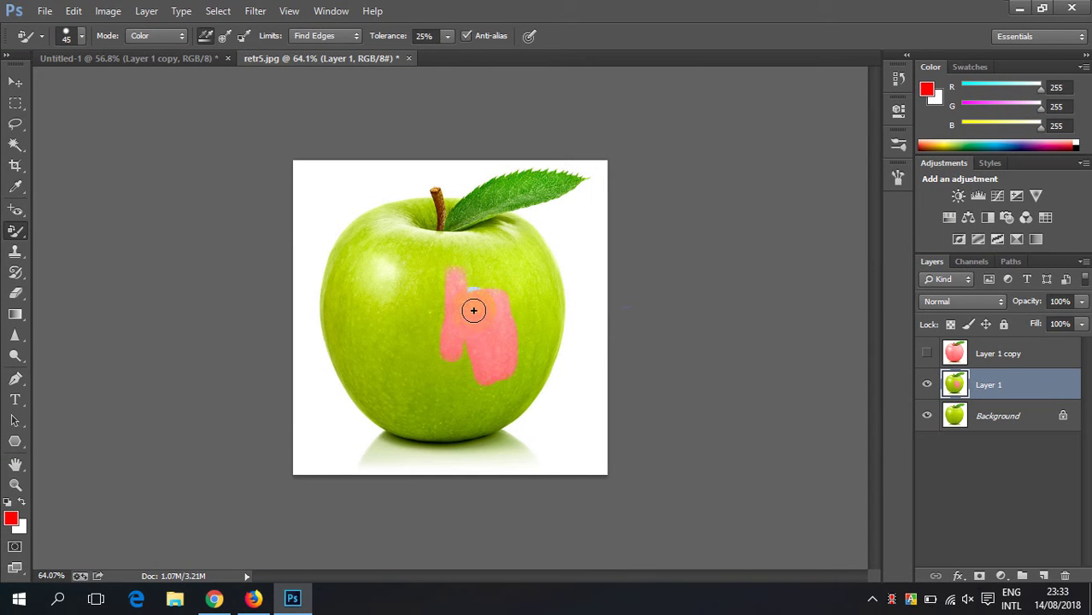
scroll(473, 311, up, 3)
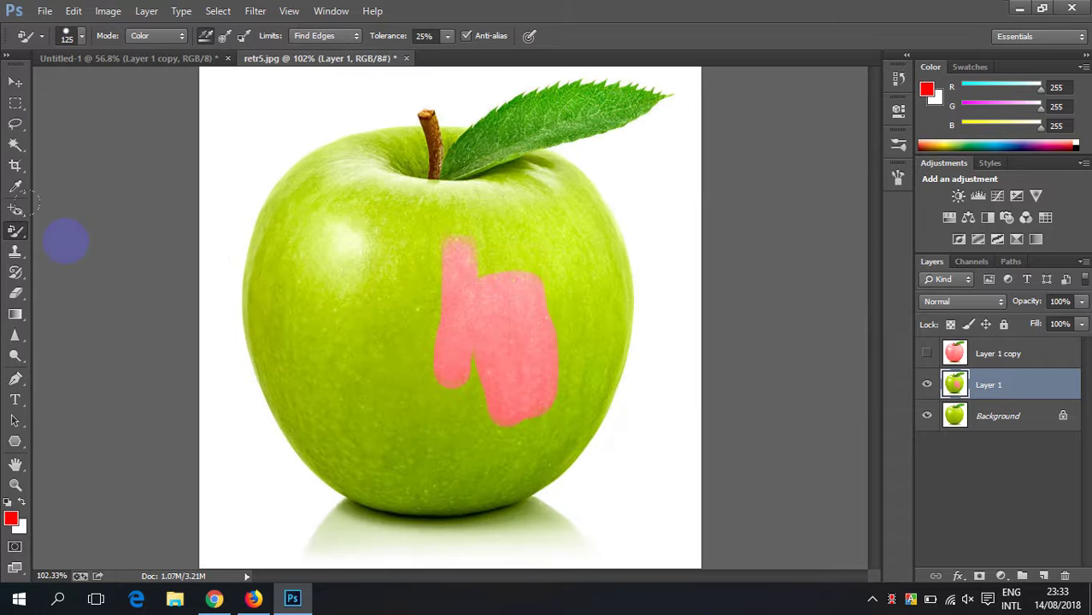
- Paint a solid red patch with the 17-size Brush tool on the green apple beside the recolored patch for comparison
click(16, 233)
click(88, 229)
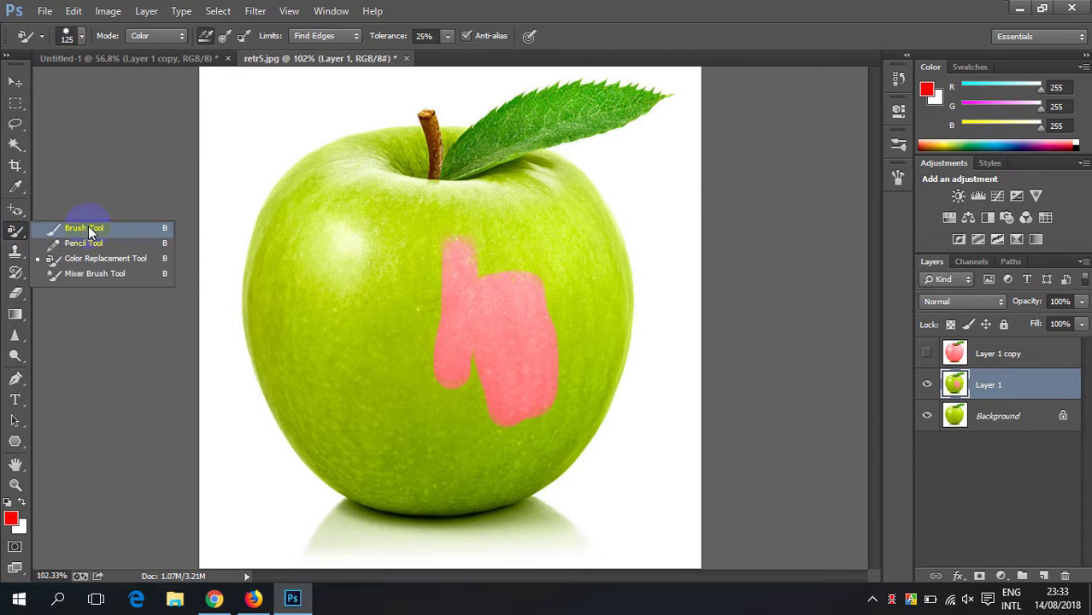
mouse_move(335, 223)
mouse_down()
mouse_move(346, 293)
mouse_move(353, 257)
mouse_move(371, 251)
mouse_move(358, 275)
mouse_move(362, 306)
mouse_up()
scroll(354, 281, up, 5)
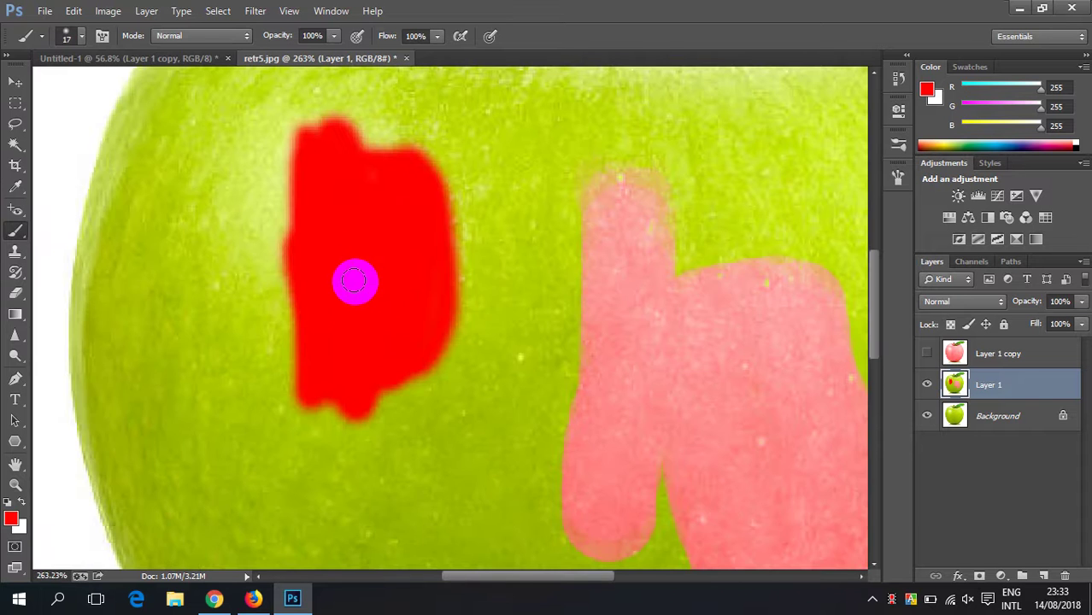
drag(500, 272, 358, 294)
scroll(423, 275, up, 3)
scroll(455, 288, down, 6)
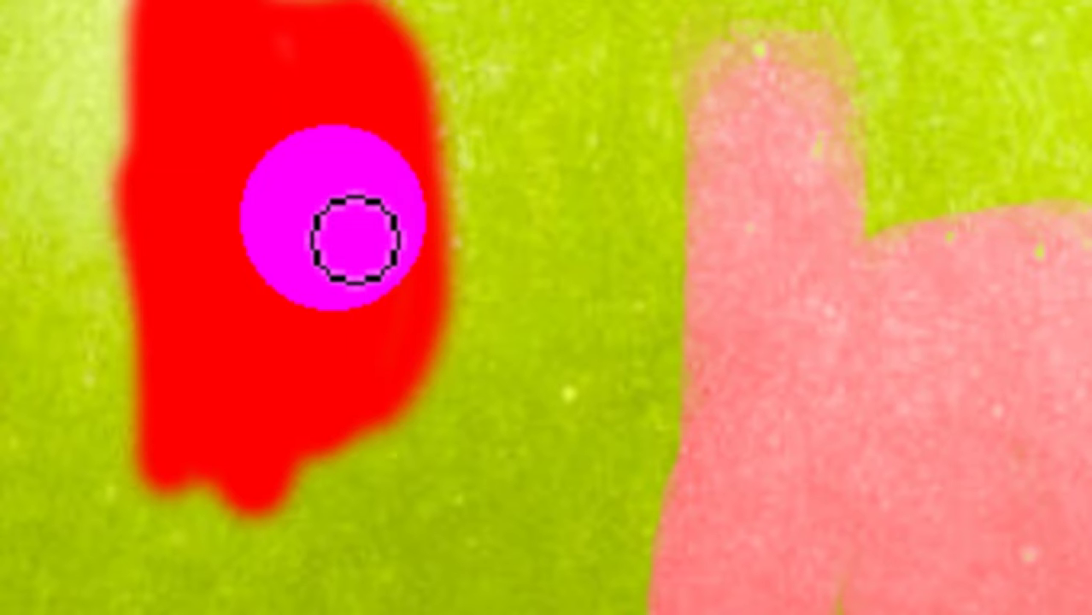
drag(554, 463, 627, 298)
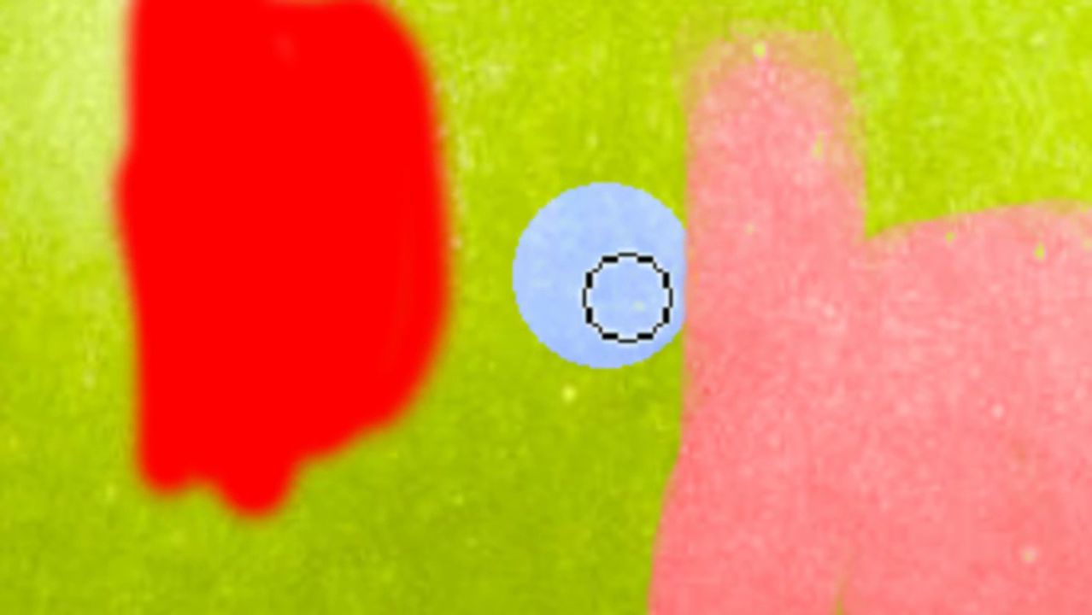
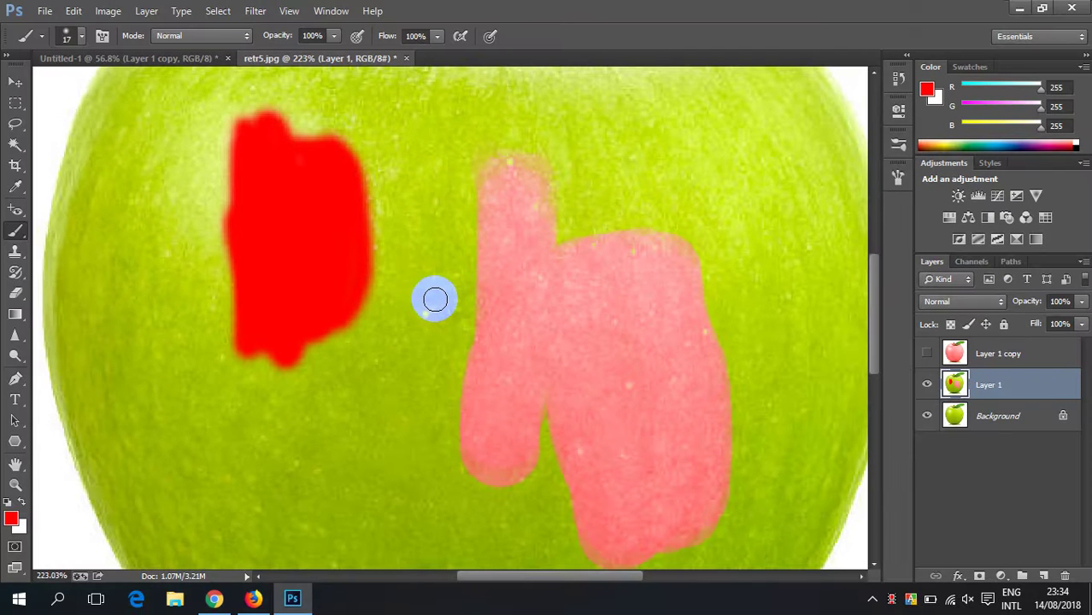
scroll(435, 299, down, 5)
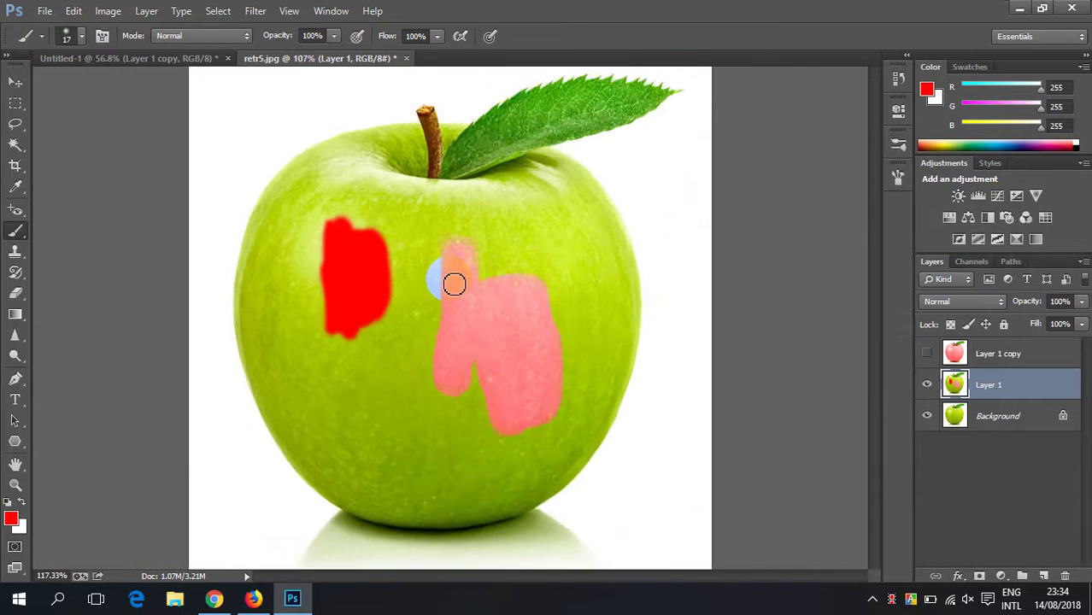
- Lower the Brush tool's flow to 35% and its opacity to 36%
scroll(454, 284, up, 1)
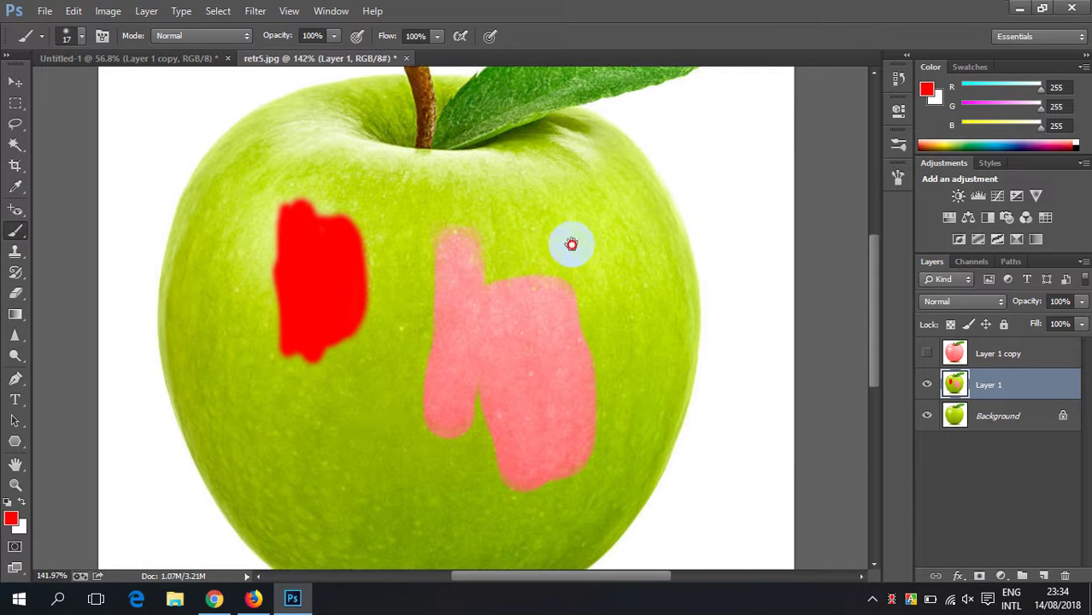
scroll(564, 246, up, 1)
click(437, 36)
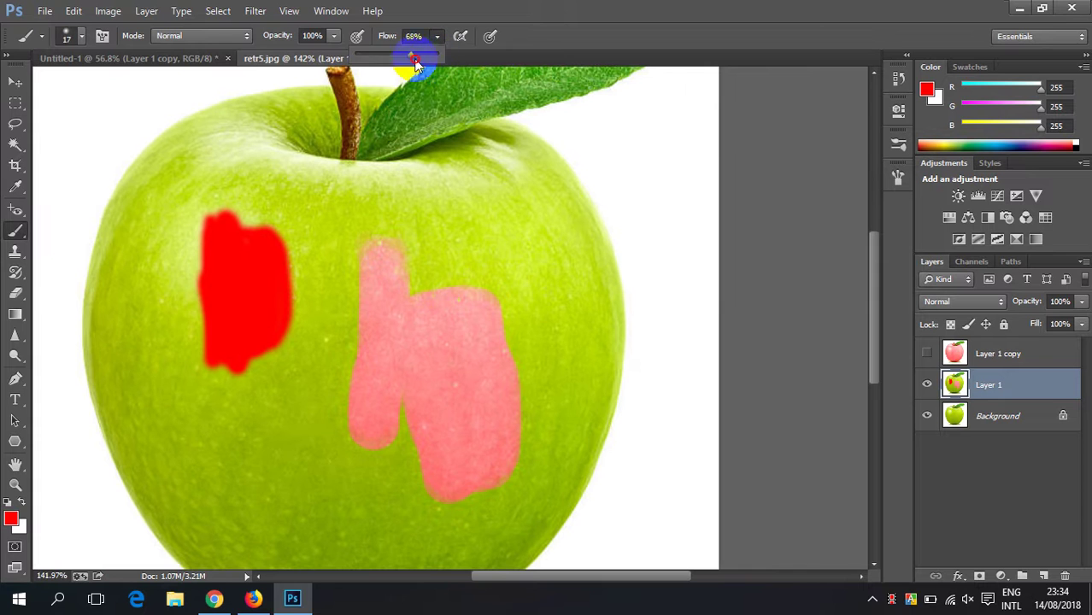
drag(413, 60, 268, 86)
click(333, 36)
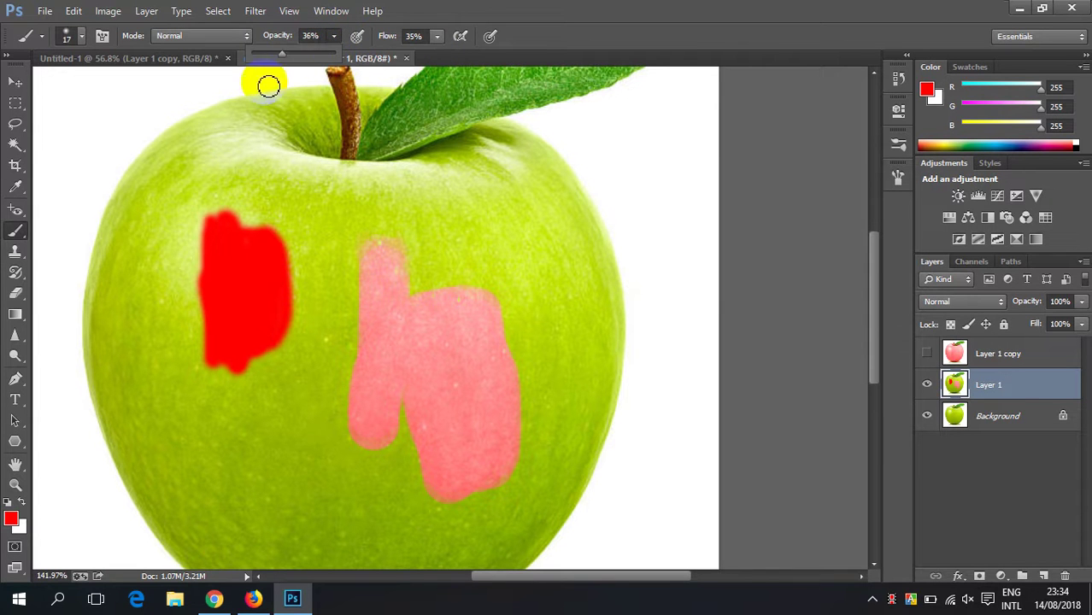
- Recolor a patch on the apple's upper right using the Color Replacement tool in Hue mode
right_click(16, 231)
click(86, 259)
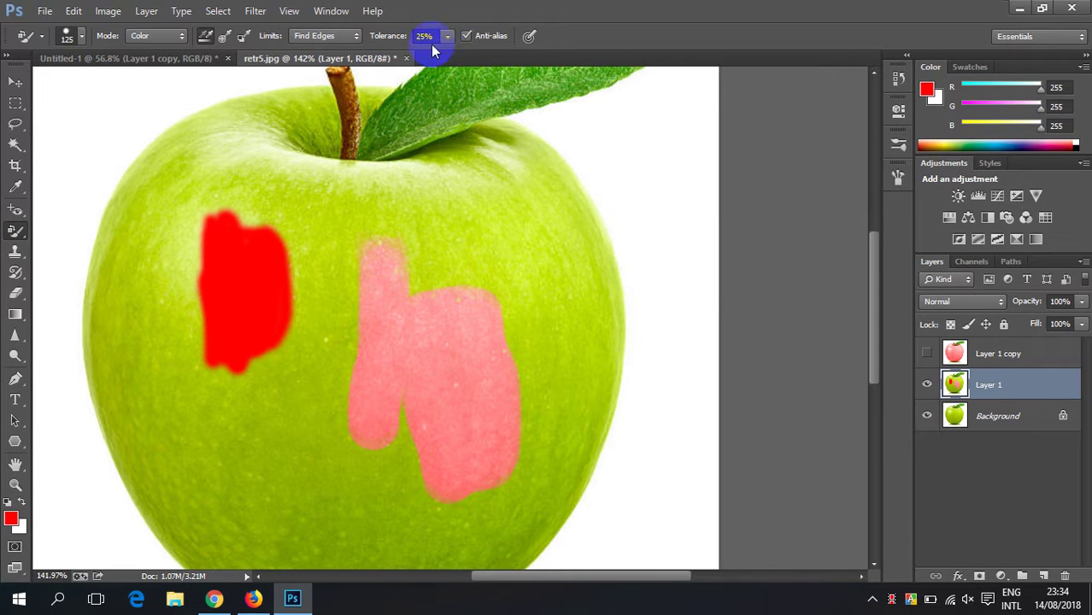
click(139, 40)
click(144, 52)
click(145, 38)
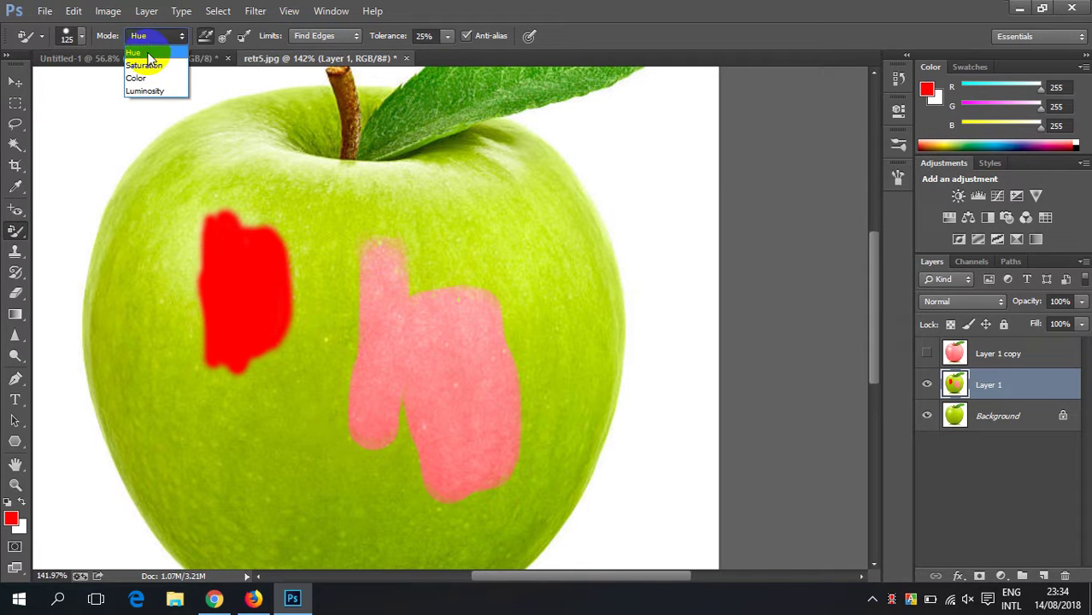
click(147, 55)
mouse_move(519, 226)
mouse_down()
mouse_move(555, 280)
mouse_move(446, 237)
mouse_move(504, 228)
mouse_up()
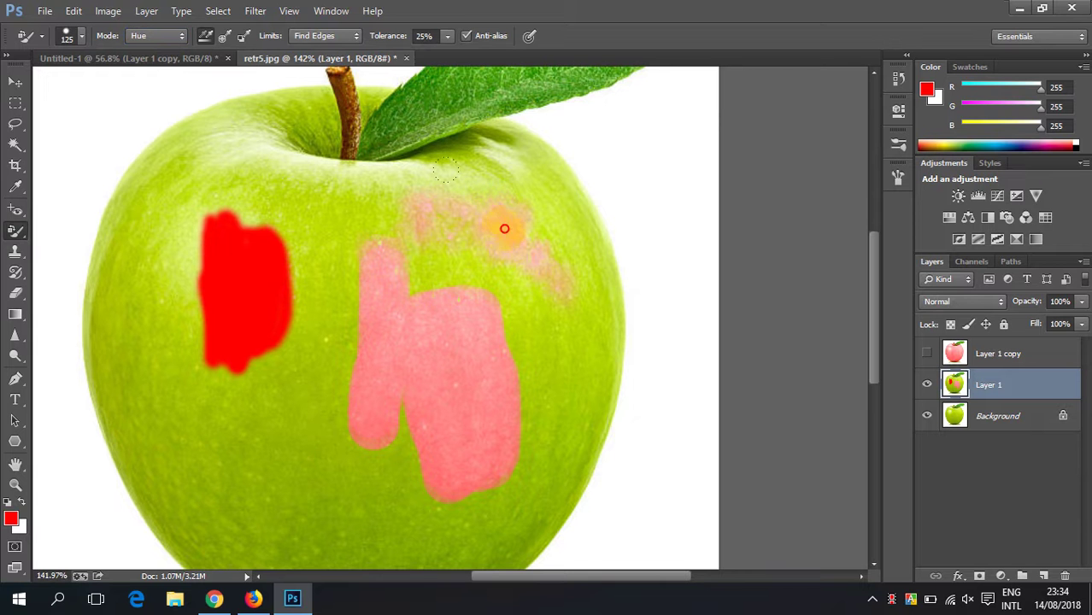
- Raise the Color Replacement tolerance to 40% and extend the Hue-mode patch upward near the leaf
click(447, 36)
drag(448, 54, 460, 54)
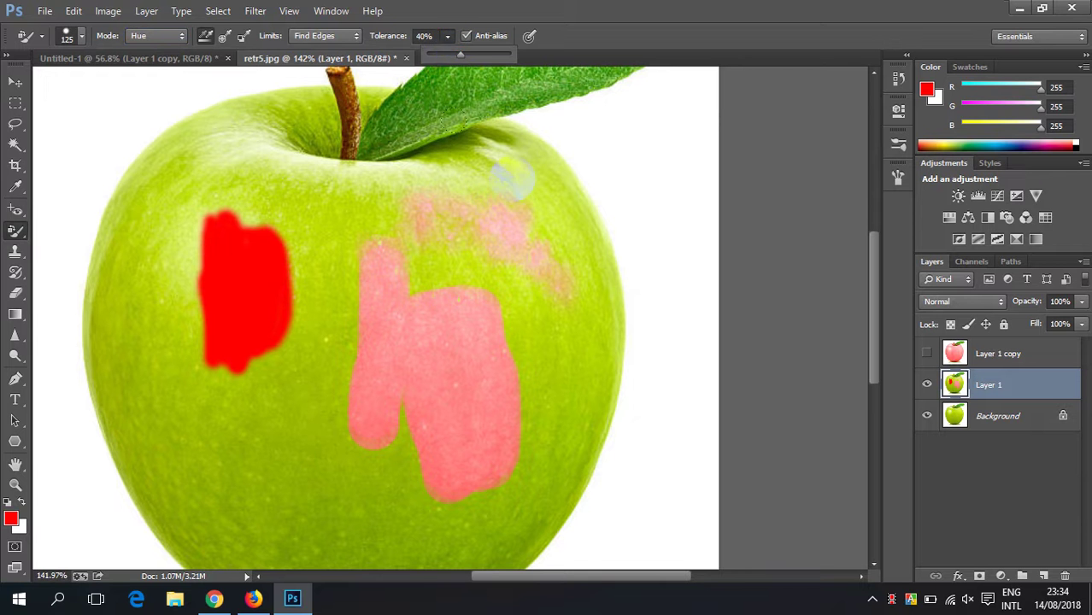
click(513, 175)
- Switch the replacement mode to Color and recolor a tall patch between the solid red area and the middle patch
click(158, 36)
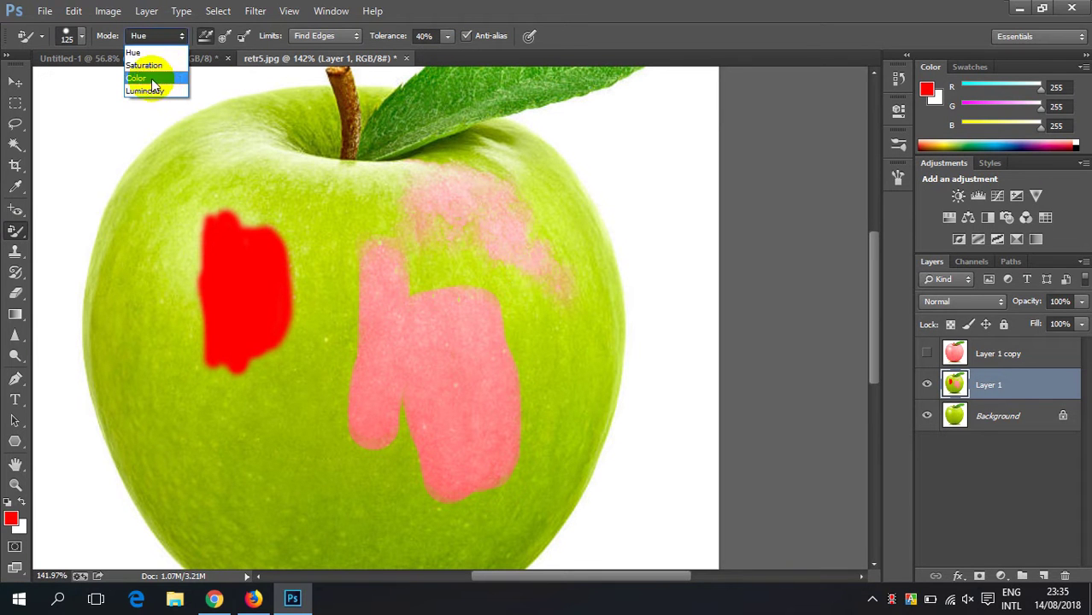
click(145, 65)
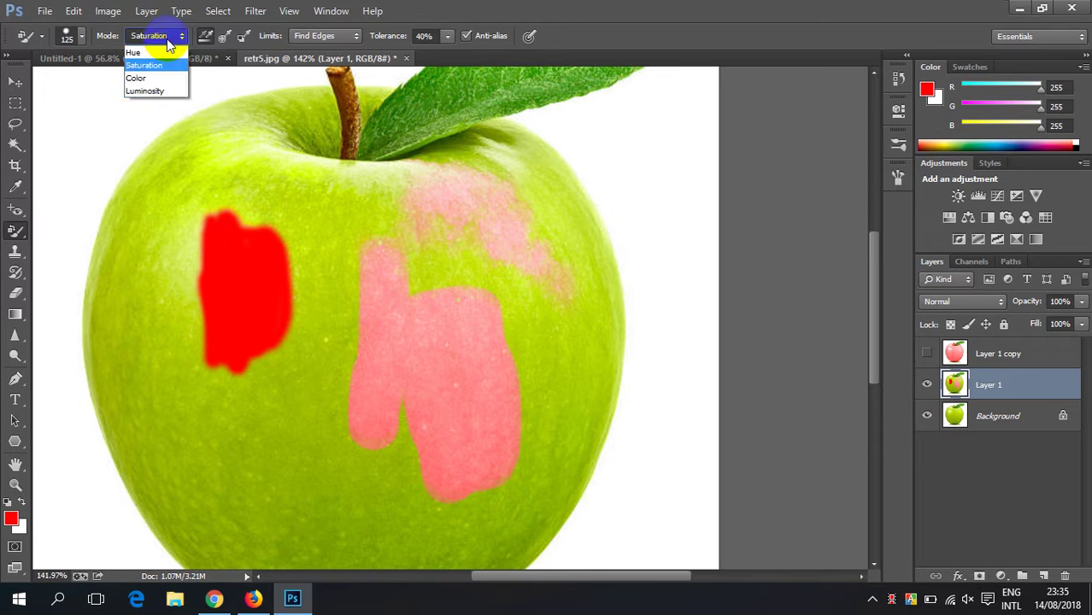
click(158, 81)
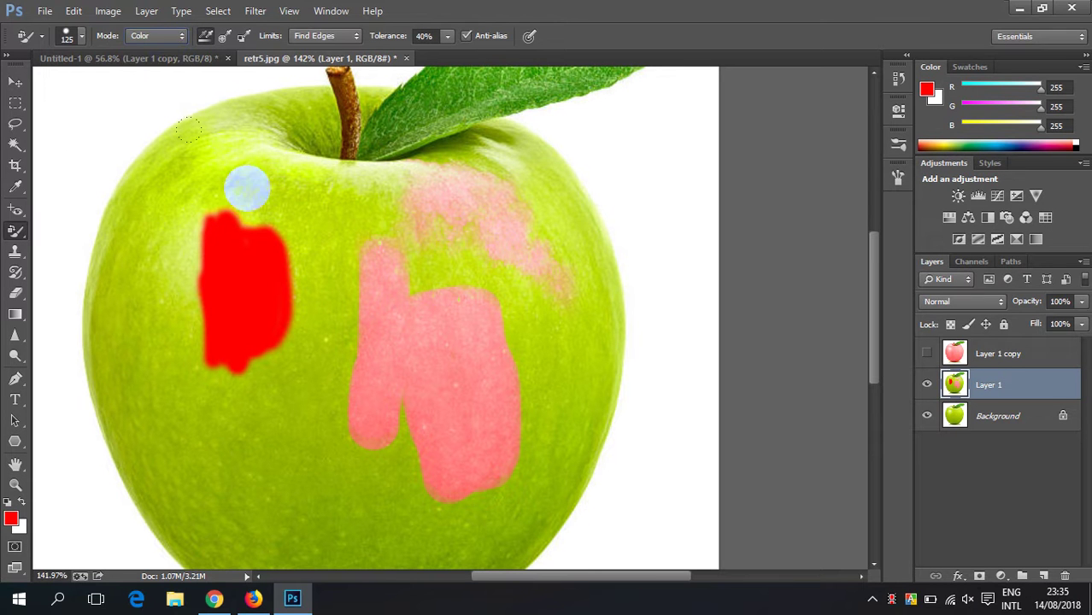
mouse_move(244, 183)
mouse_down()
mouse_move(320, 247)
mouse_move(319, 215)
mouse_move(285, 439)
mouse_up()
- Set the replacement mode to Luminosity and paint down the left side of the apple to darken it
click(145, 40)
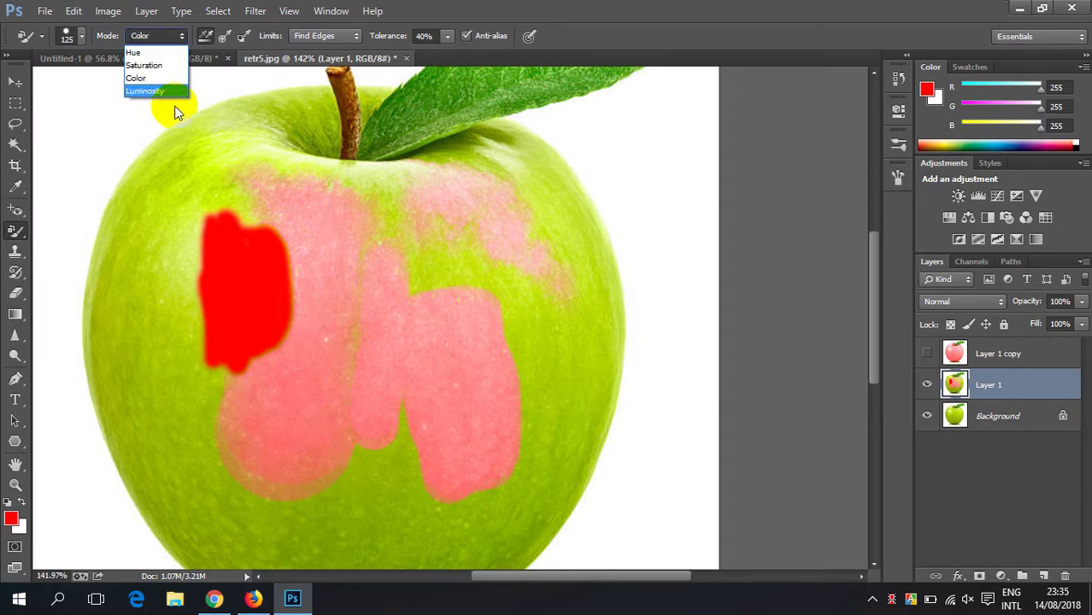
click(162, 91)
mouse_move(171, 146)
mouse_down()
mouse_move(171, 239)
mouse_move(126, 226)
mouse_move(162, 122)
mouse_move(212, 160)
mouse_up()
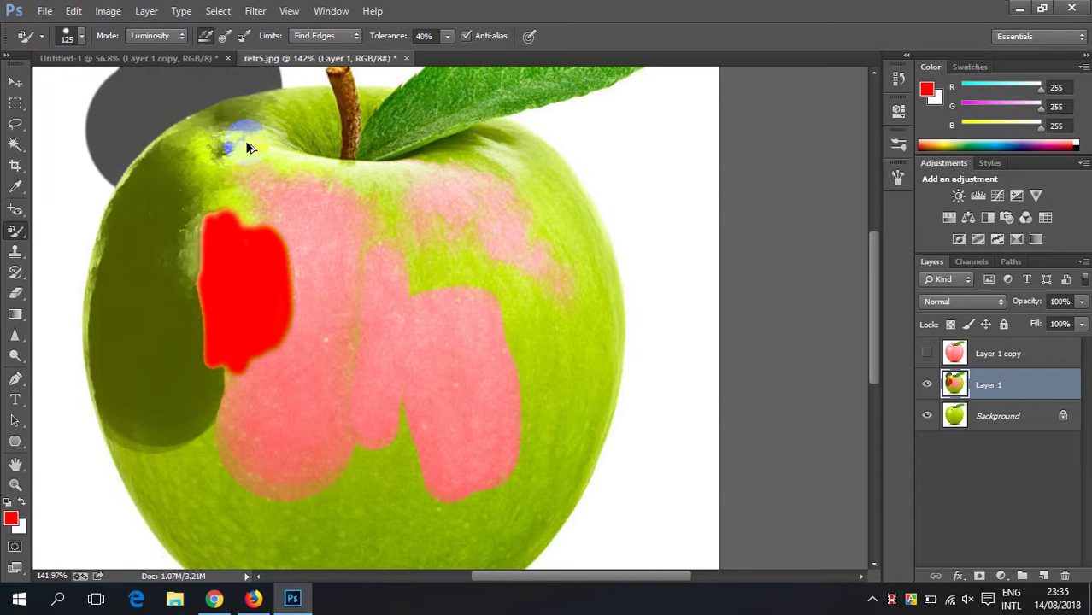
- Step back through the history to remove all test strokes from Layer 1 and restore the visible red apple copy
key(ctrl+z)
key(ctrl+alt+z)
key(ctrl+alt+z)
key(ctrl+alt+z)
key(ctrl+alt+z)
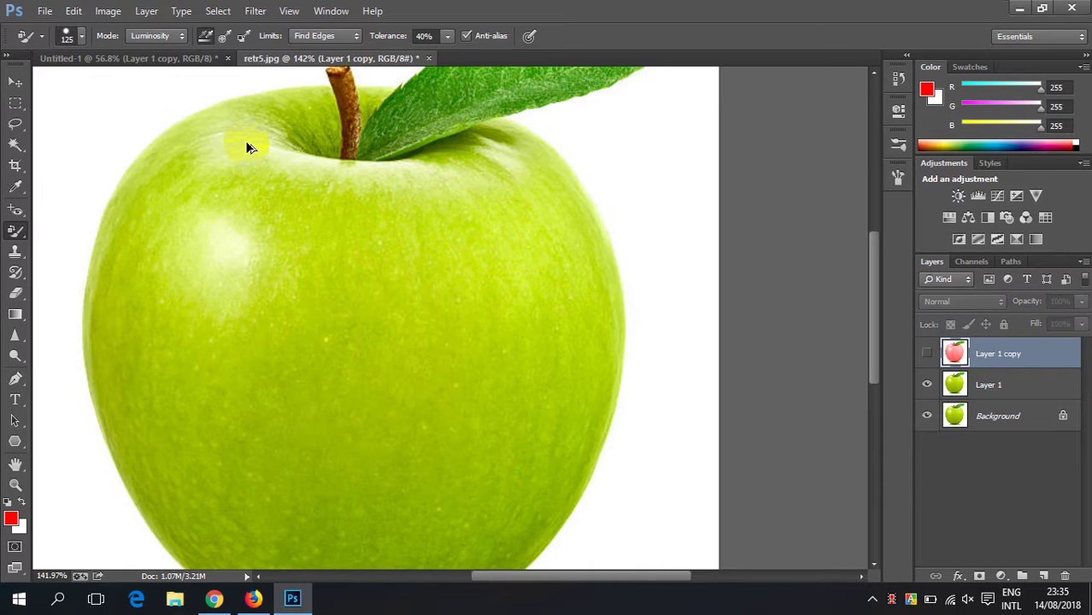
key(ctrl+0)
scroll(451, 321, up, 4)
scroll(444, 317, down, 4)
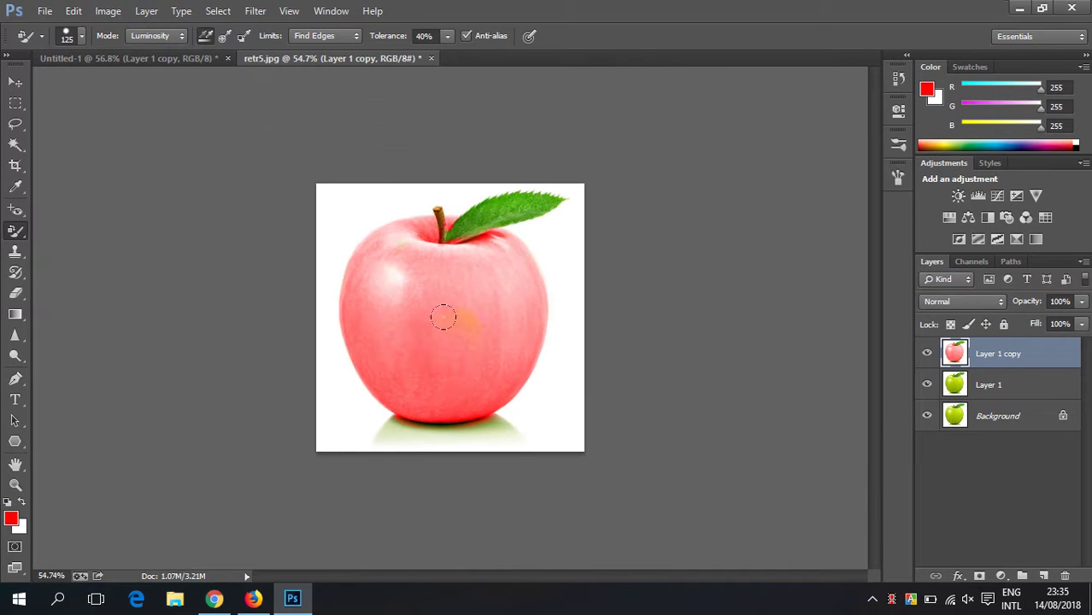
- Switch from the Color Replacement tool to the Mixer Brush tool
right_click(17, 231)
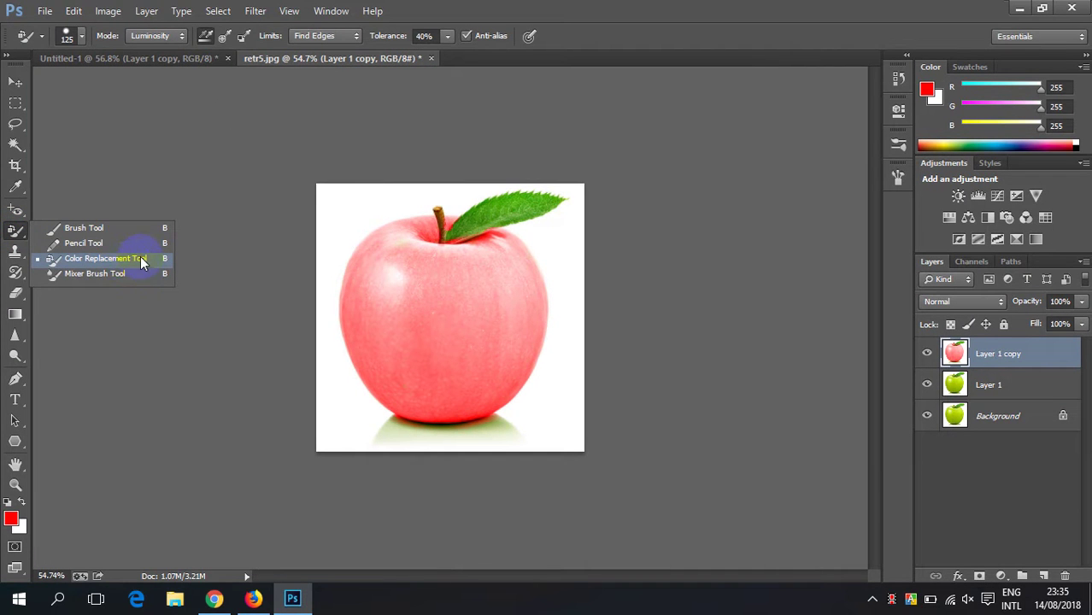
click(484, 306)
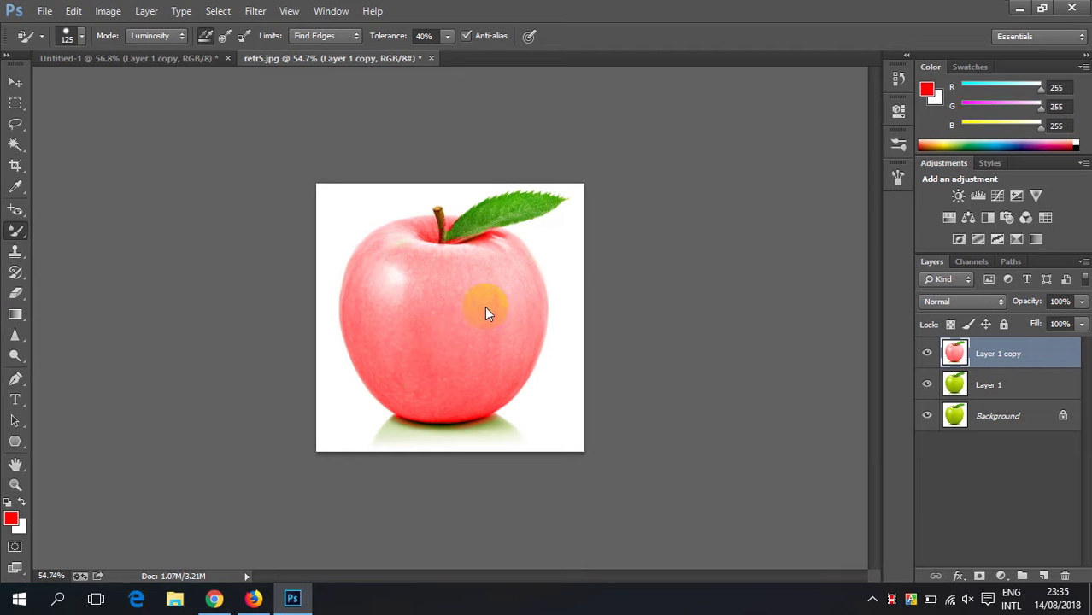
scroll(484, 312, down, 2)
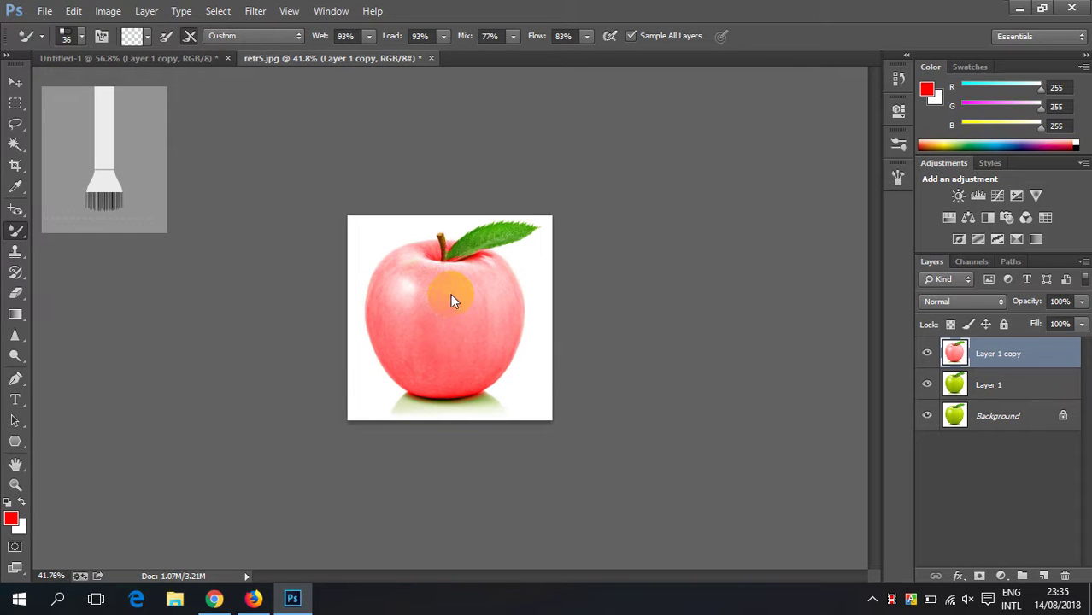
- Open bbn.jpg from the Downloads folder and add a new empty layer above the kitten
key(ctrl+o)
scroll(392, 223, down, 10)
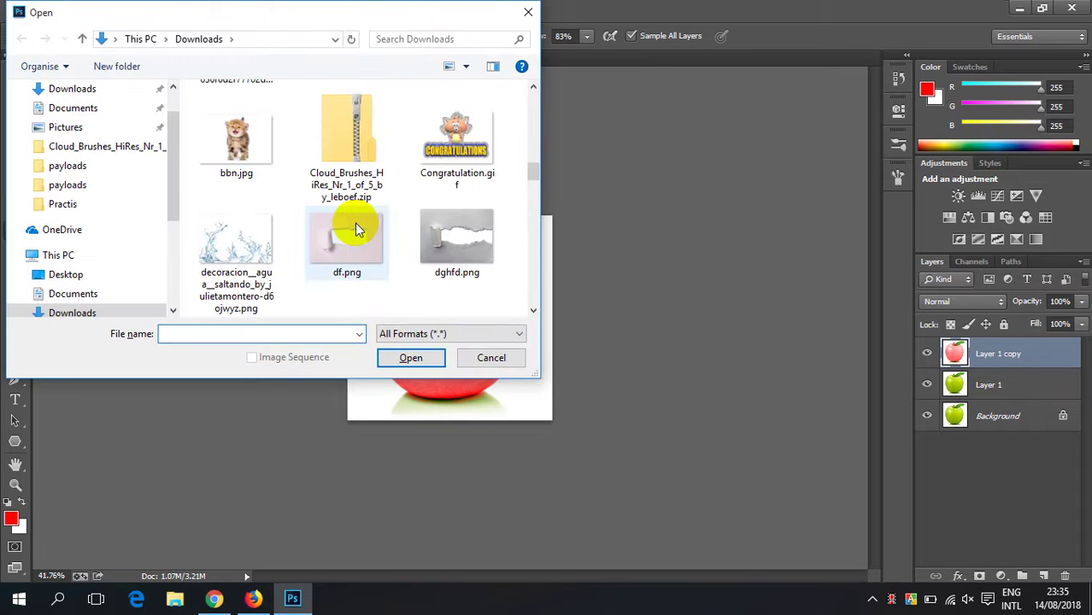
double_click(236, 137)
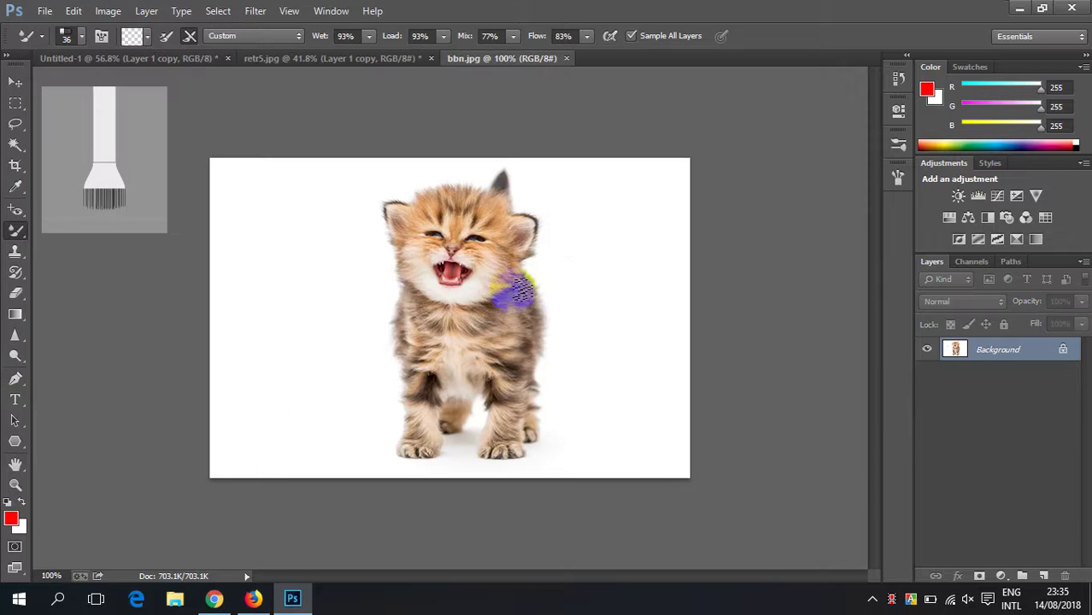
scroll(523, 290, up, 2)
scroll(574, 254, down, 1)
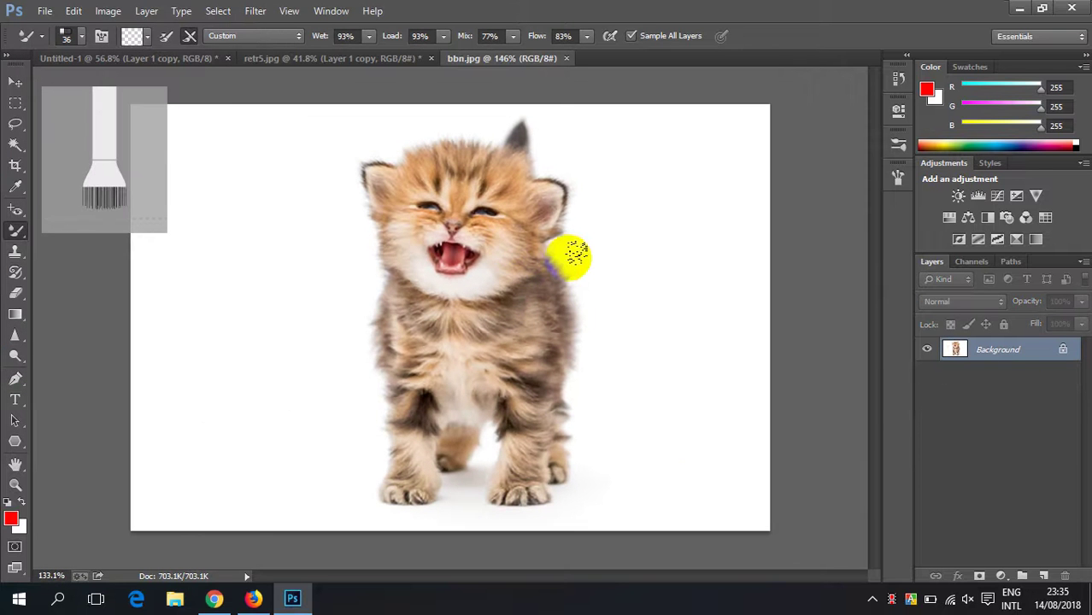
click(1043, 575)
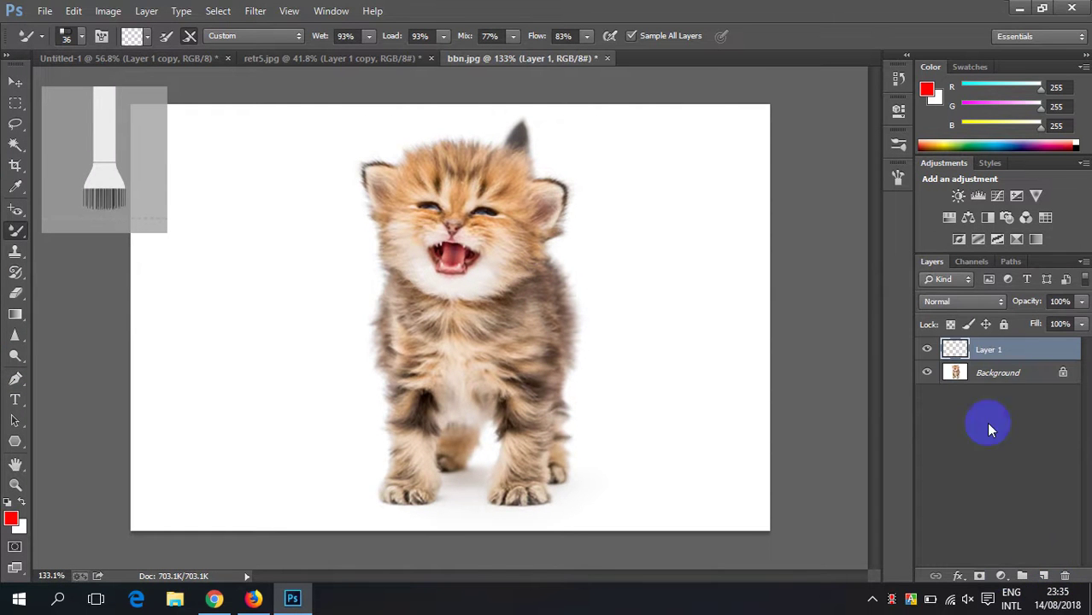
- Try a Mixer Brush stroke over the fur below the kitten's right-hand ear and undo it
mouse_move(547, 260)
mouse_down()
mouse_move(566, 251)
mouse_move(554, 238)
mouse_up()
scroll(561, 237, up, 1)
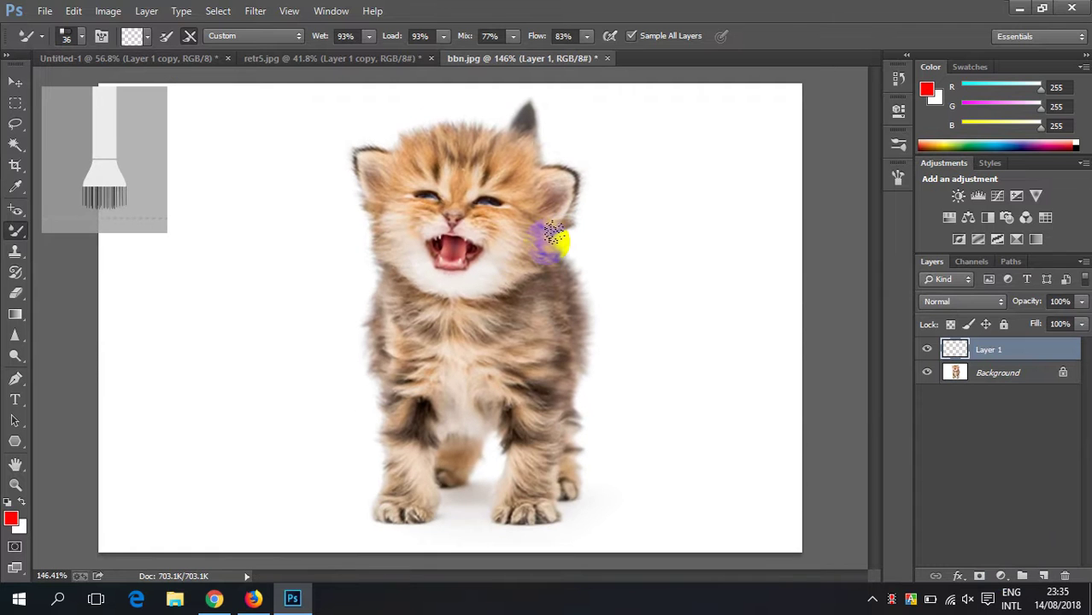
key(ctrl+z)
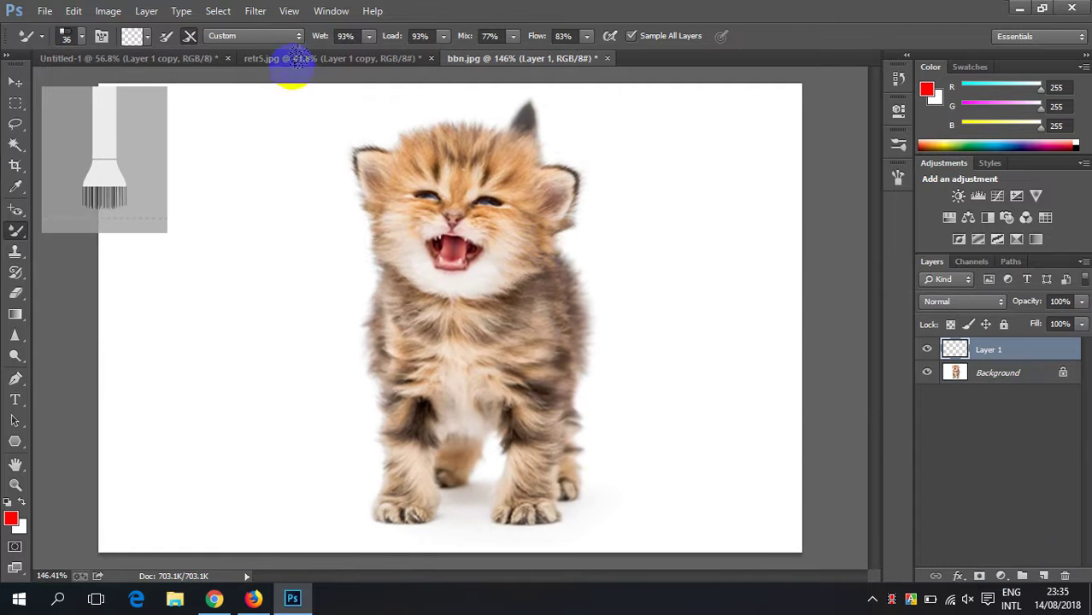
- Choose a flat 36 px brush tip for the Mixer Brush and dab it on the fur behind the kitten's cheek
click(66, 37)
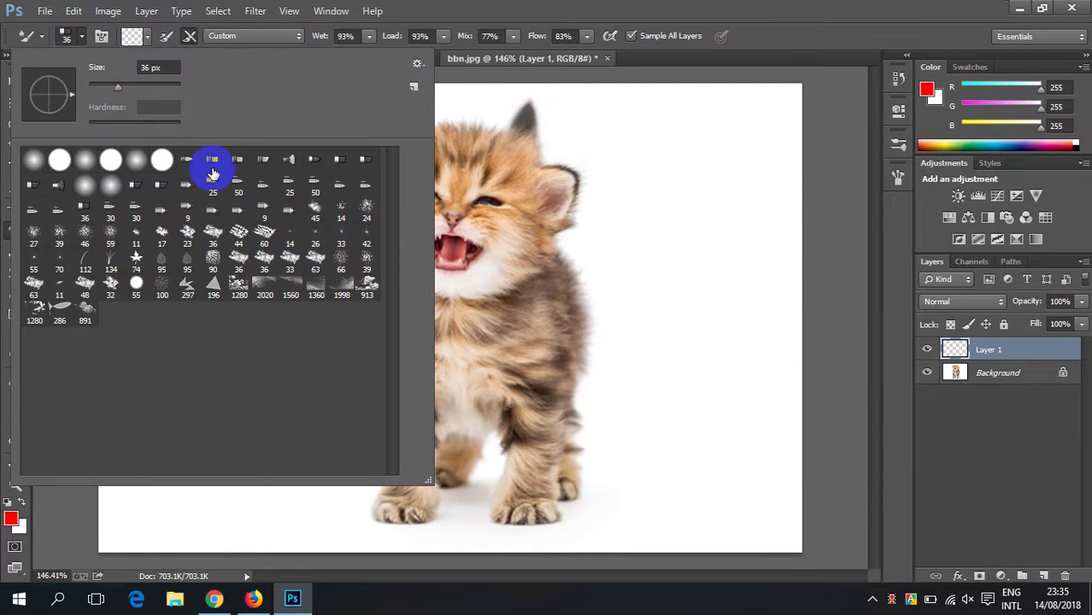
click(186, 186)
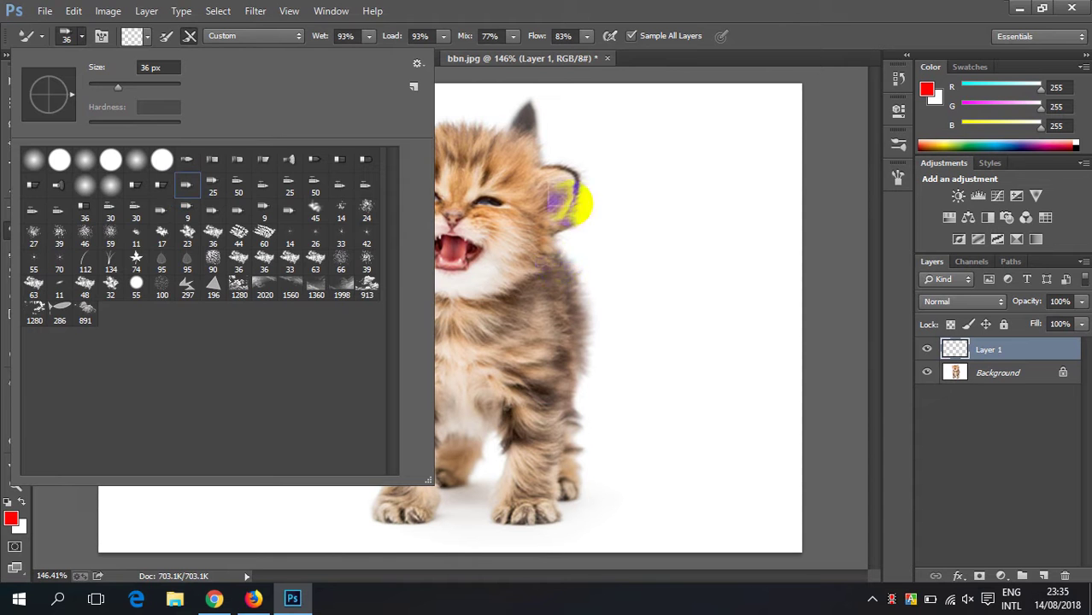
click(560, 263)
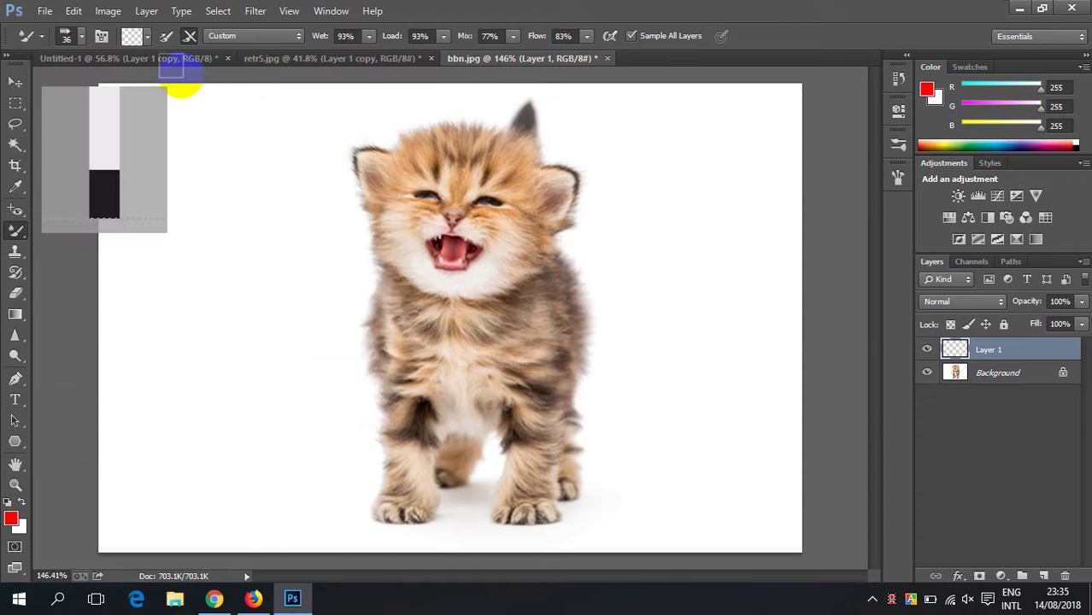
- Change the Mixer Brush tip to the 36 px blunt bristle brush
click(69, 37)
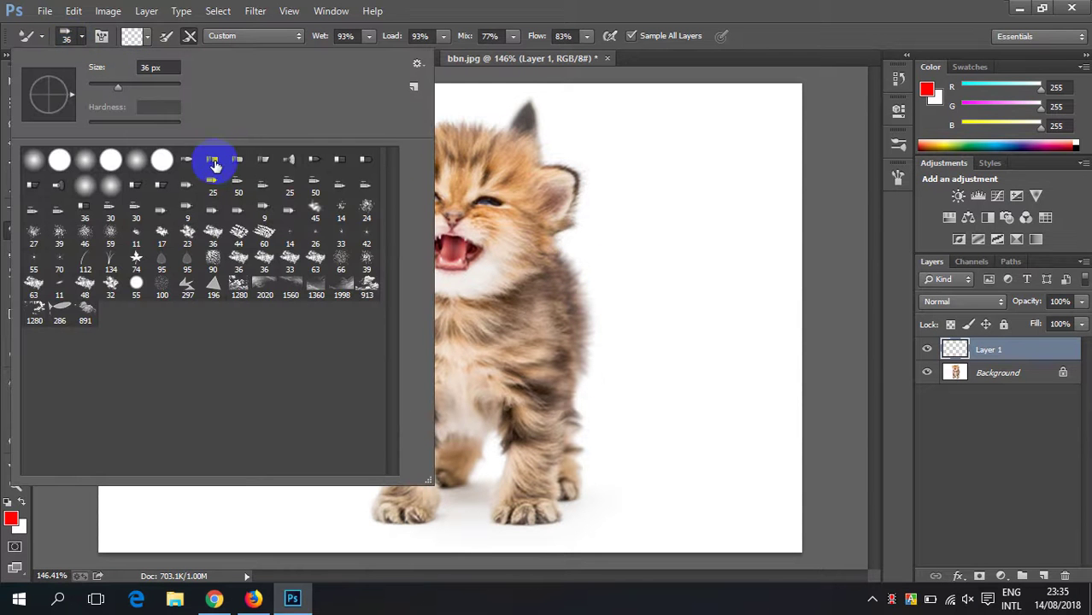
click(192, 162)
click(215, 160)
click(641, 56)
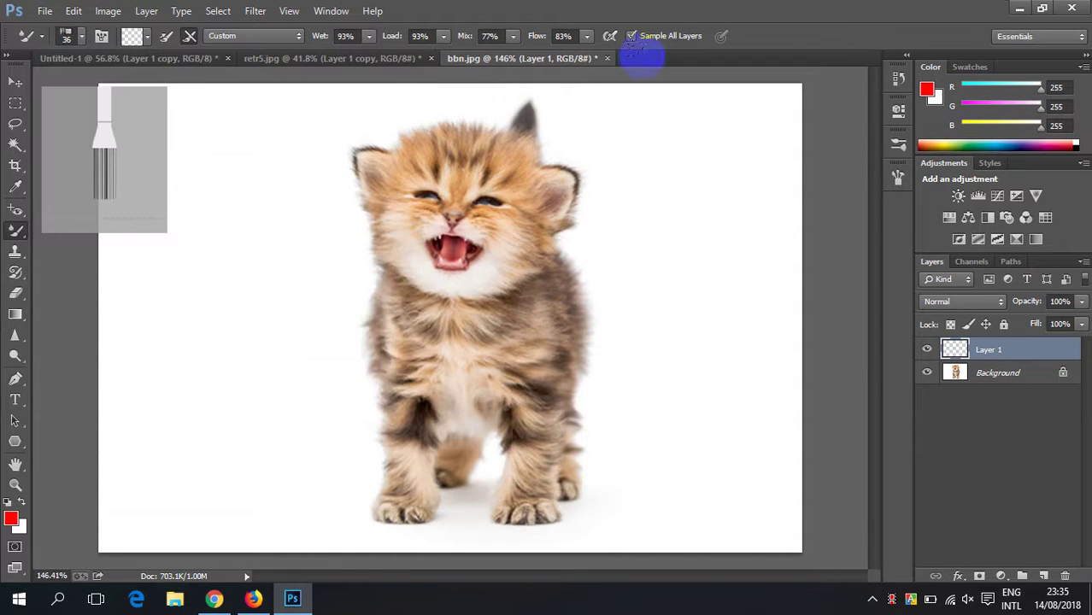
scroll(541, 260, up, 5)
scroll(541, 260, down, 4)
scroll(541, 261, down, 1)
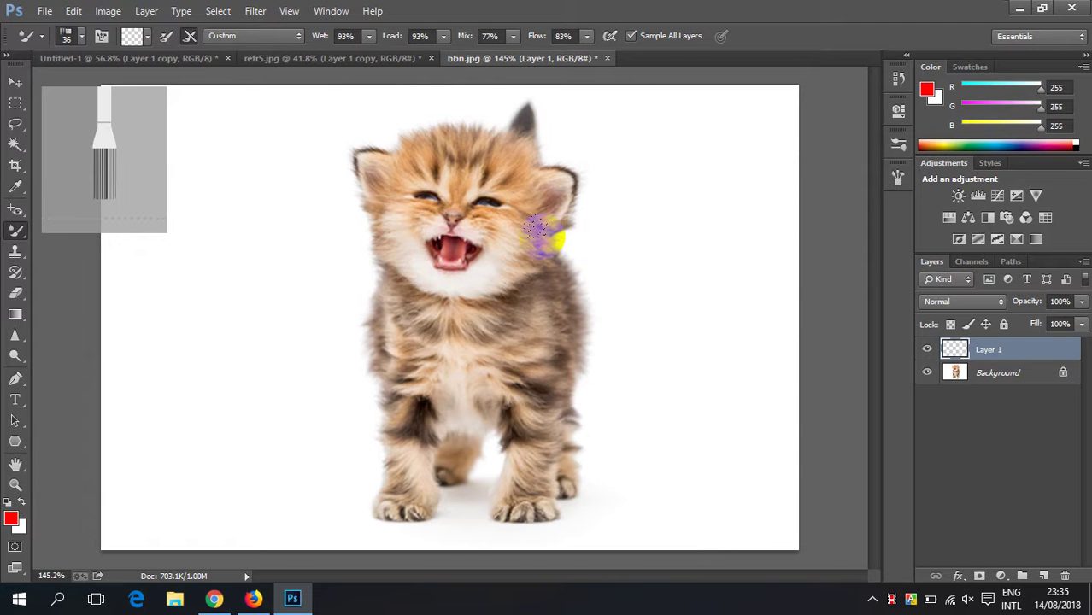
- Set the Mixer Brush load, mix and flow to 100%, keeping Sample All Layers enabled
drag(445, 35, 440, 51)
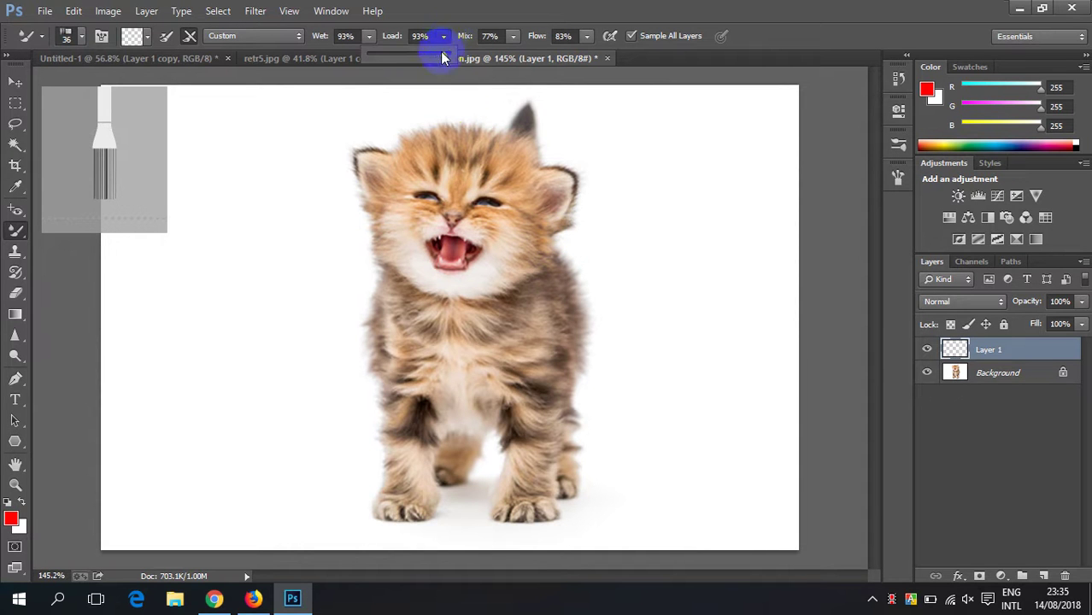
drag(512, 40, 586, 54)
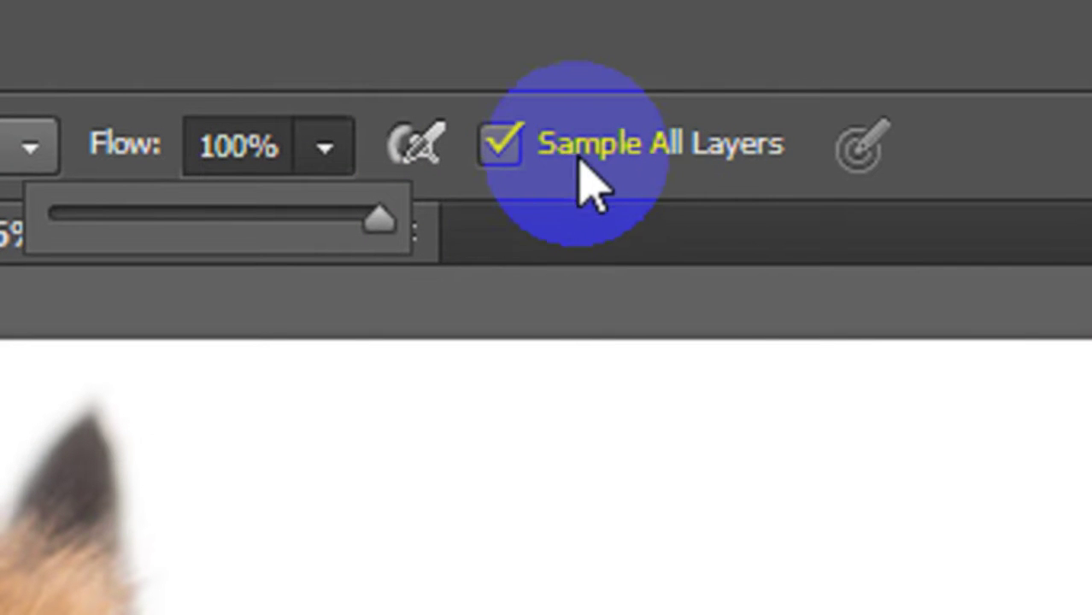
click(509, 150)
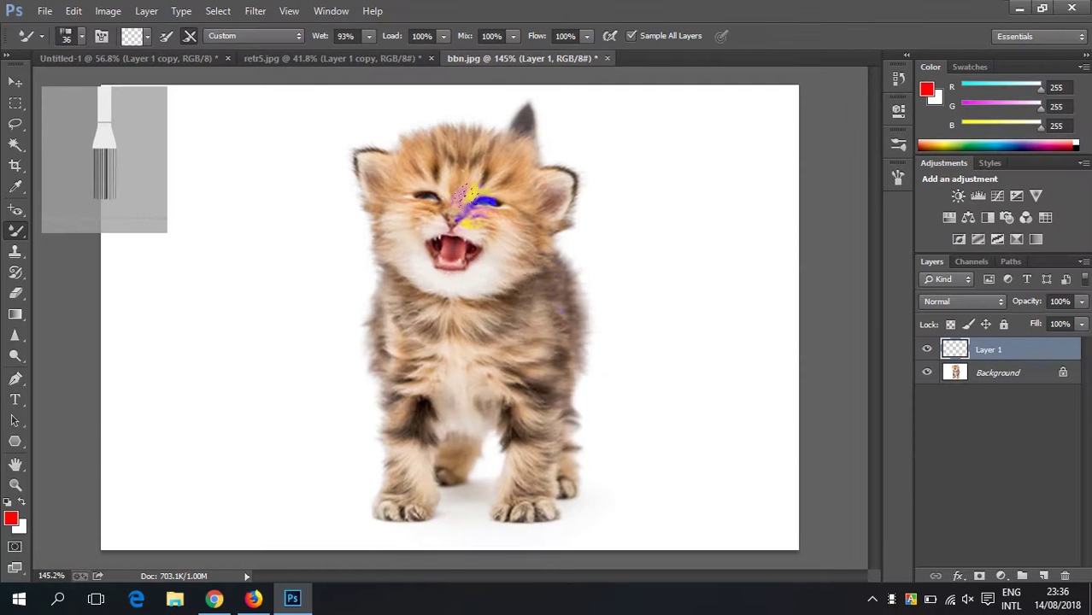
- With the 36 px Mixer Brush, pull fur strands outward from the kitten's head, left-hand ear and cheek down to the left-hand foreleg
scroll(577, 297, up, 5)
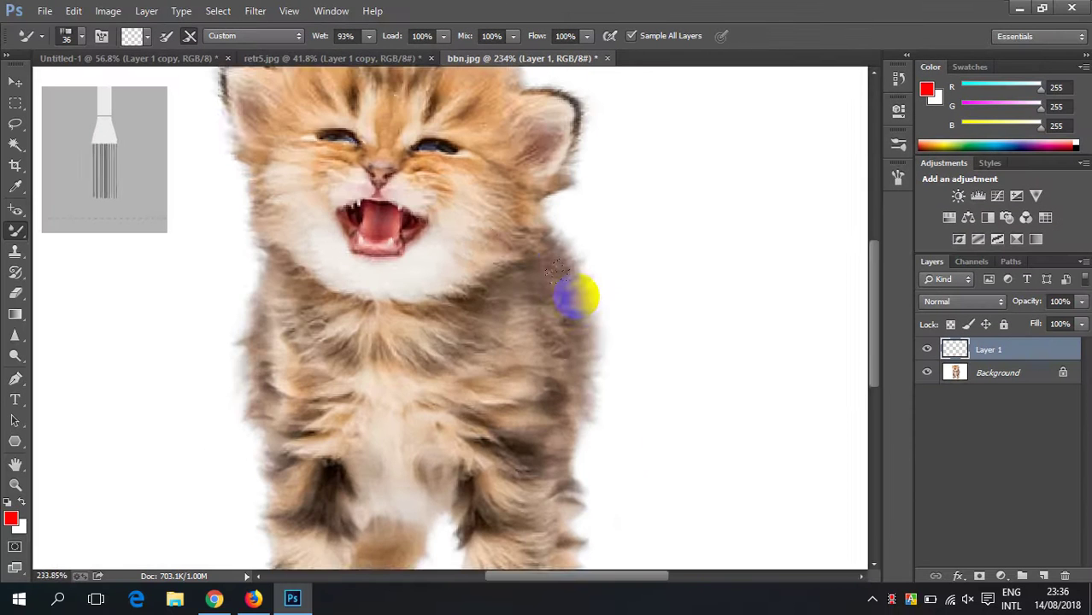
scroll(578, 295, down, 2)
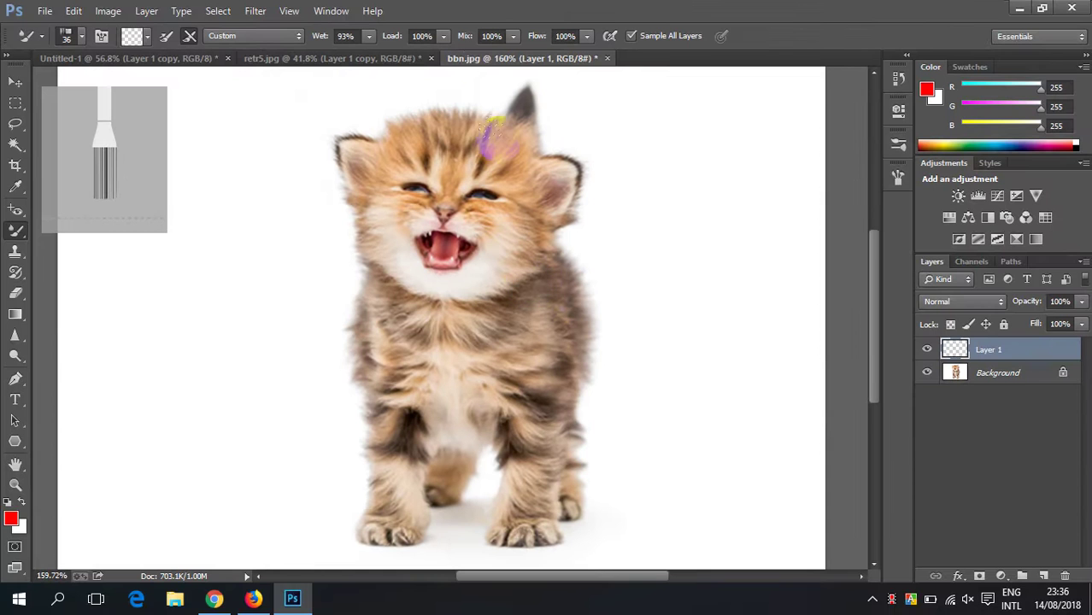
click(15, 229)
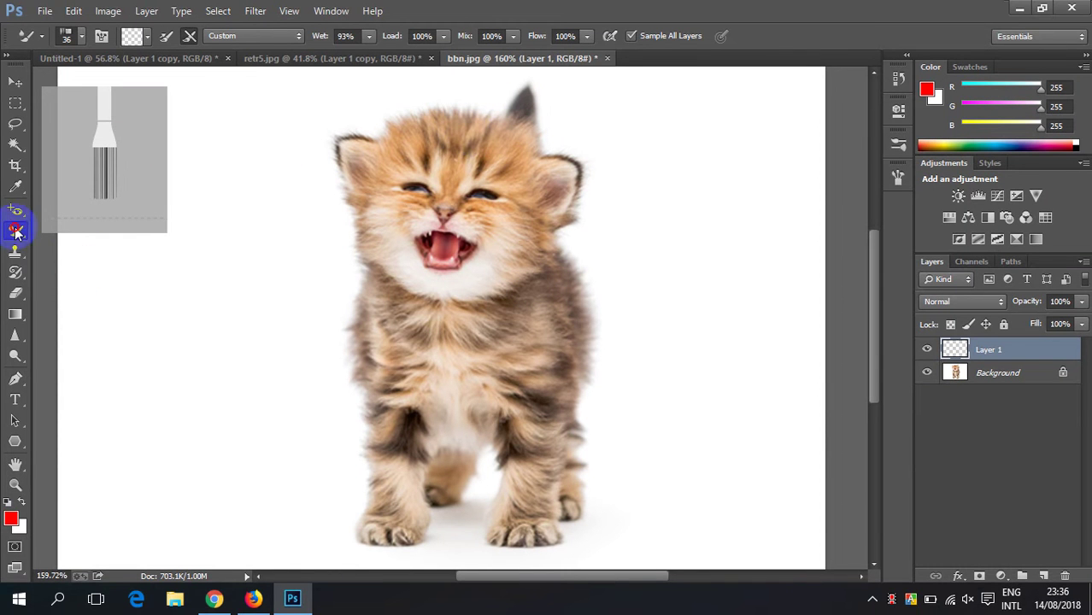
click(85, 277)
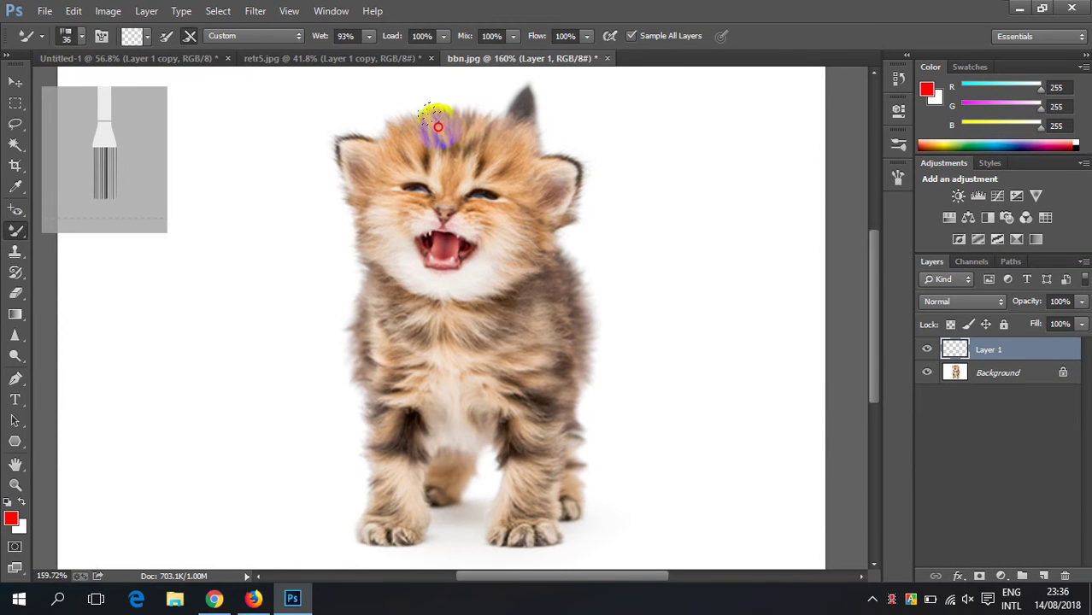
mouse_move(438, 126)
mouse_down()
mouse_move(439, 101)
mouse_move(463, 127)
mouse_move(472, 117)
mouse_move(402, 130)
mouse_move(395, 120)
mouse_move(416, 132)
mouse_move(398, 119)
mouse_move(397, 130)
mouse_move(343, 155)
mouse_move(335, 171)
mouse_move(362, 171)
mouse_move(348, 187)
mouse_move(382, 206)
mouse_up()
mouse_move(379, 244)
mouse_down()
mouse_move(357, 256)
mouse_move(390, 297)
mouse_move(371, 312)
mouse_move(391, 305)
mouse_move(360, 353)
mouse_move(370, 342)
mouse_move(360, 368)
mouse_move(390, 288)
mouse_move(362, 372)
mouse_move(385, 382)
mouse_move(363, 376)
mouse_move(406, 354)
mouse_move(375, 406)
mouse_move(404, 397)
mouse_move(377, 449)
mouse_move(374, 422)
mouse_move(361, 468)
mouse_up()
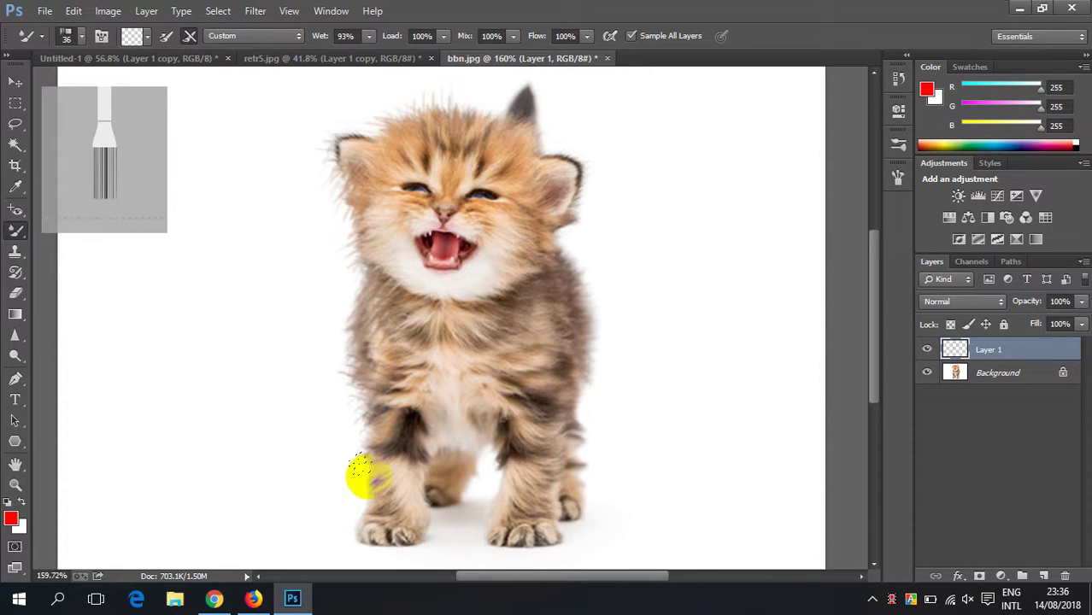
- Set the Mixer Brush size to 25 px and pull fur outward along the legs, right-hand flank, right-hand ear, tail and head top
click(81, 36)
click(340, 39)
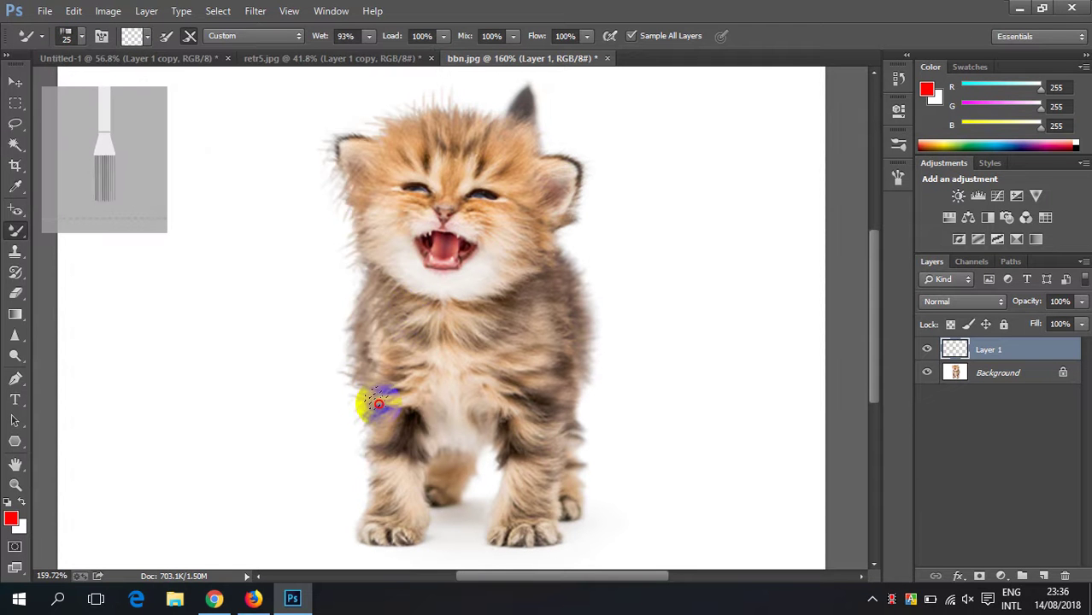
mouse_move(378, 403)
mouse_down()
mouse_move(359, 448)
mouse_move(380, 450)
mouse_move(365, 465)
mouse_move(393, 461)
mouse_move(367, 505)
mouse_move(390, 485)
mouse_move(408, 430)
mouse_move(424, 479)
mouse_move(402, 507)
mouse_move(421, 523)
mouse_move(452, 464)
mouse_move(460, 485)
mouse_move(472, 438)
mouse_move(477, 451)
mouse_move(513, 440)
mouse_move(499, 459)
mouse_move(518, 472)
mouse_move(494, 514)
mouse_move(519, 491)
mouse_move(555, 528)
mouse_move(556, 505)
mouse_move(571, 509)
mouse_move(551, 483)
mouse_move(575, 489)
mouse_move(554, 464)
mouse_move(579, 465)
mouse_move(553, 427)
mouse_move(583, 448)
mouse_move(556, 416)
mouse_move(577, 422)
mouse_move(540, 386)
mouse_move(580, 396)
mouse_move(552, 360)
mouse_move(592, 370)
mouse_move(558, 331)
mouse_move(587, 331)
mouse_move(554, 304)
mouse_move(579, 292)
mouse_move(570, 288)
mouse_move(592, 303)
mouse_move(556, 279)
mouse_move(571, 268)
mouse_move(543, 256)
mouse_move(559, 253)
mouse_move(545, 230)
mouse_move(569, 239)
mouse_move(547, 213)
mouse_move(572, 218)
mouse_move(555, 193)
mouse_move(592, 184)
mouse_move(544, 175)
mouse_up()
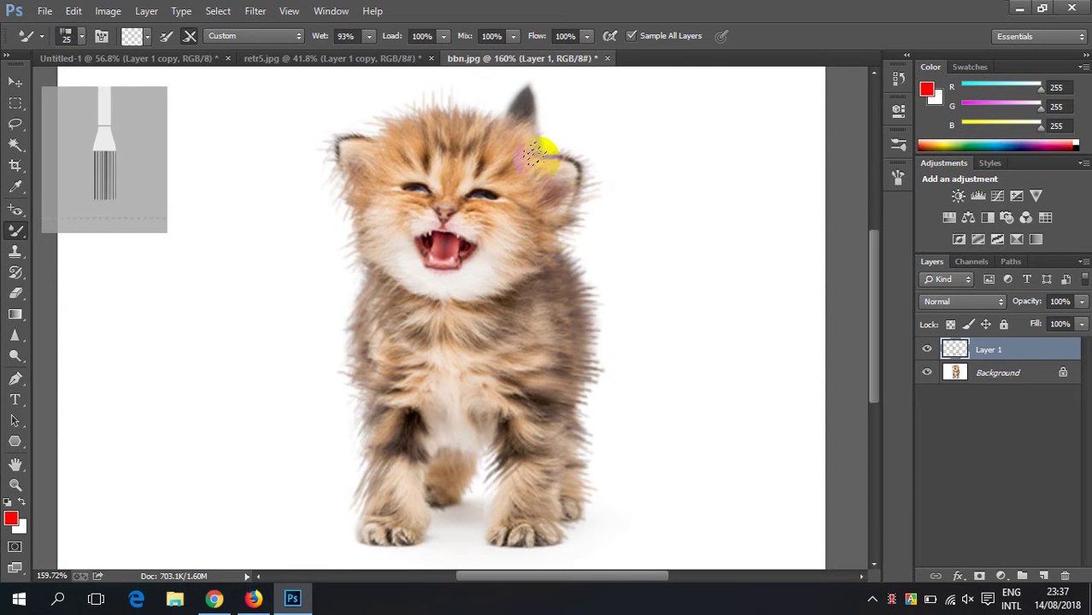
mouse_move(523, 106)
mouse_down()
mouse_move(497, 96)
mouse_move(492, 115)
mouse_move(468, 102)
mouse_up()
scroll(524, 297, down, 3)
scroll(536, 303, up, 2)
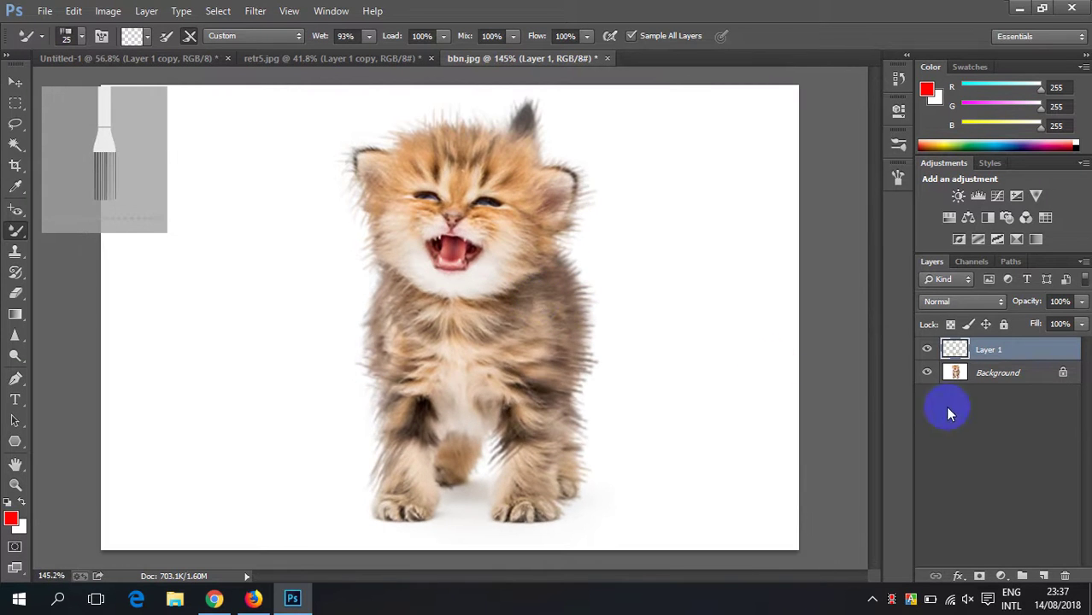
- Hide and show Layer 1, then Background, to compare the painted fur strokes with the original photo
click(926, 351)
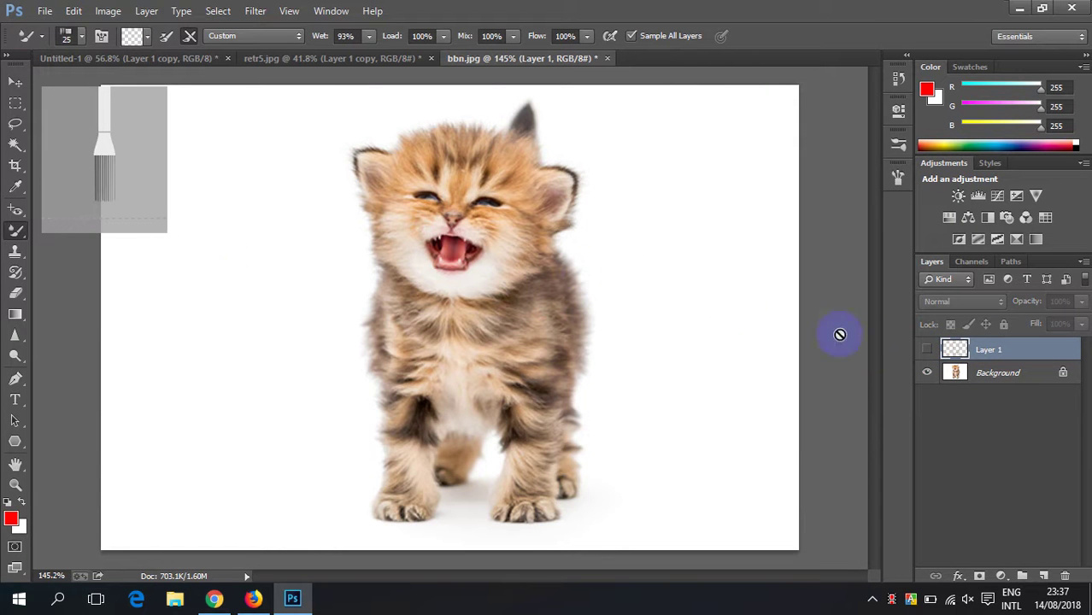
click(926, 350)
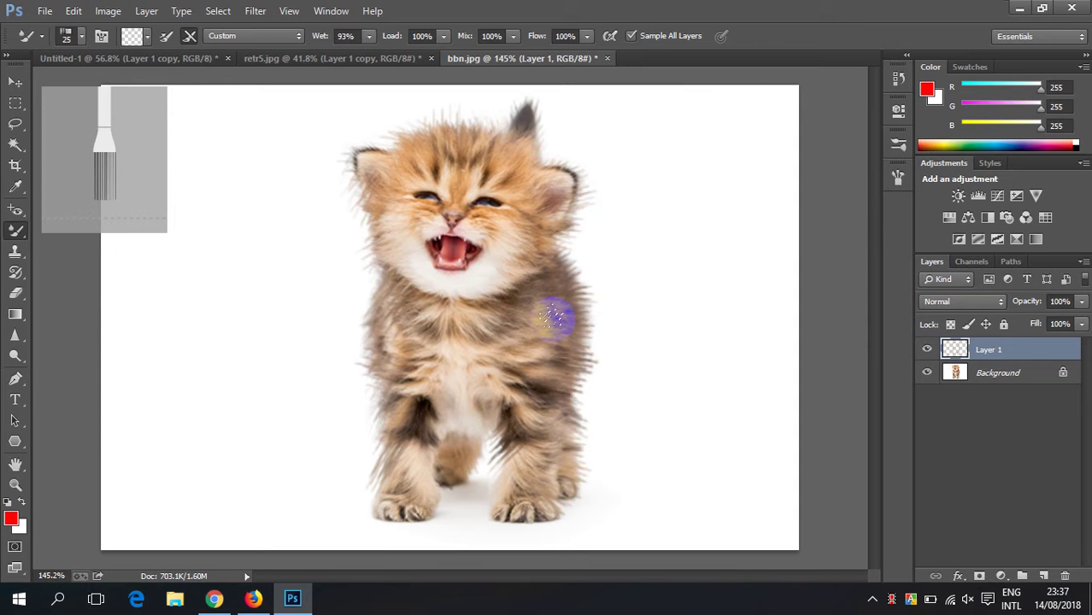
click(927, 372)
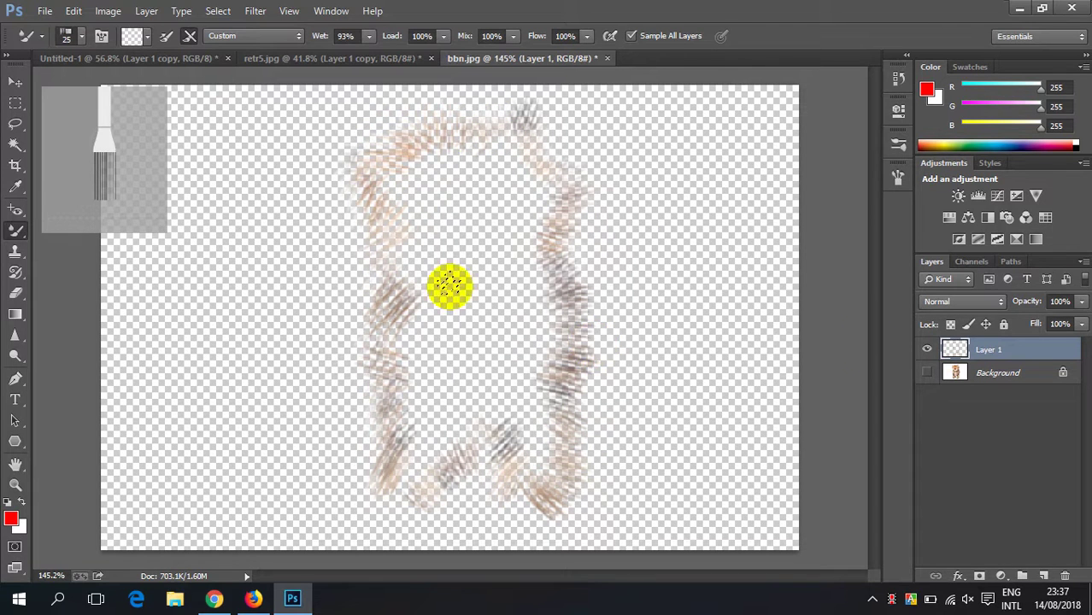
click(927, 373)
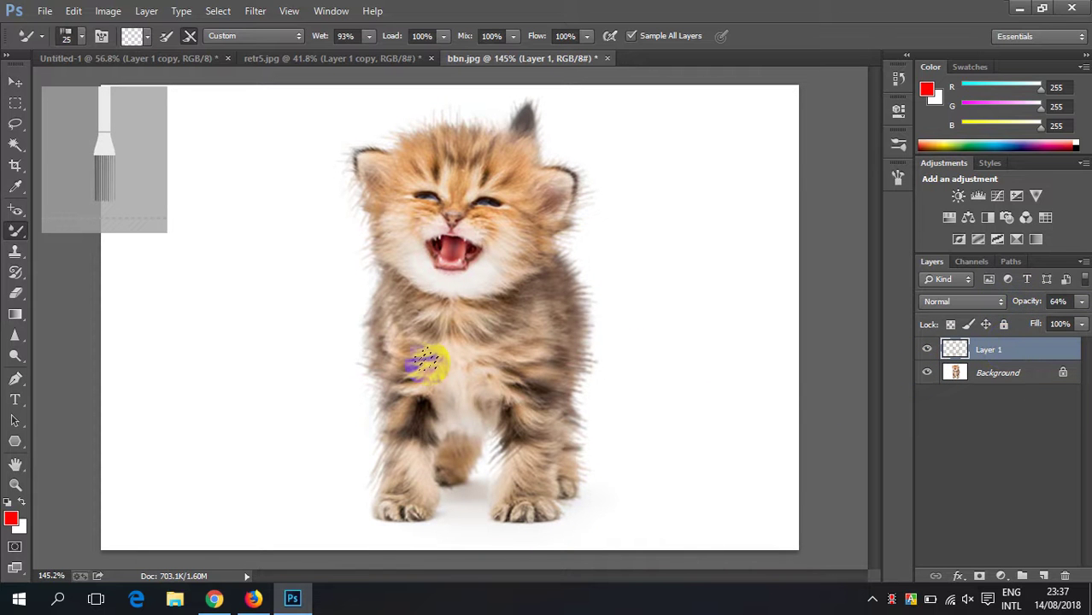
- Lower Layer 1's opacity to 35% and inspect how the fur strokes blend with the photo
click(1016, 353)
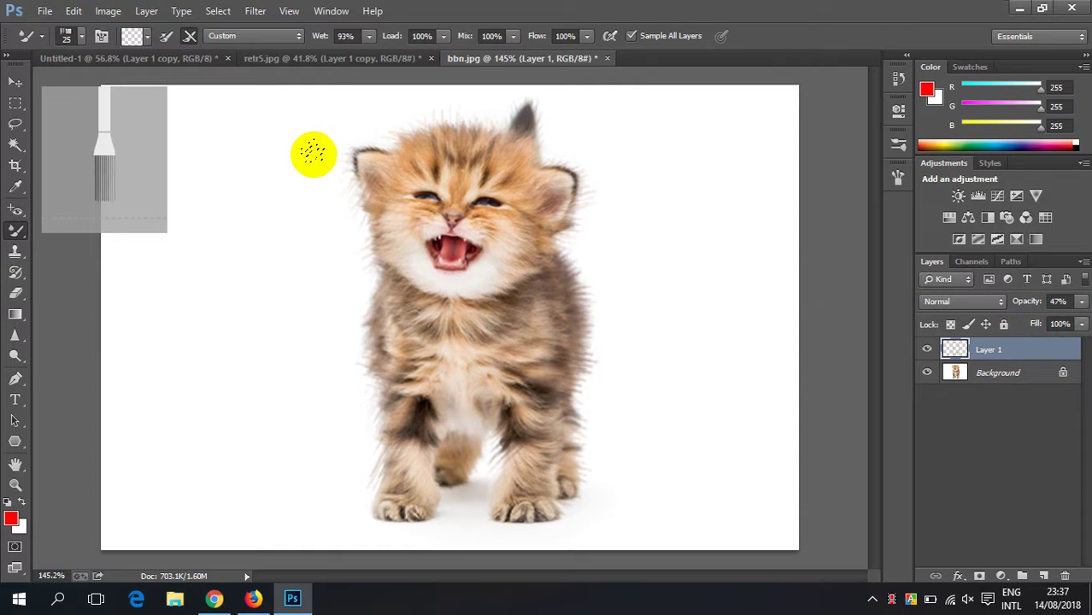
click(1029, 302)
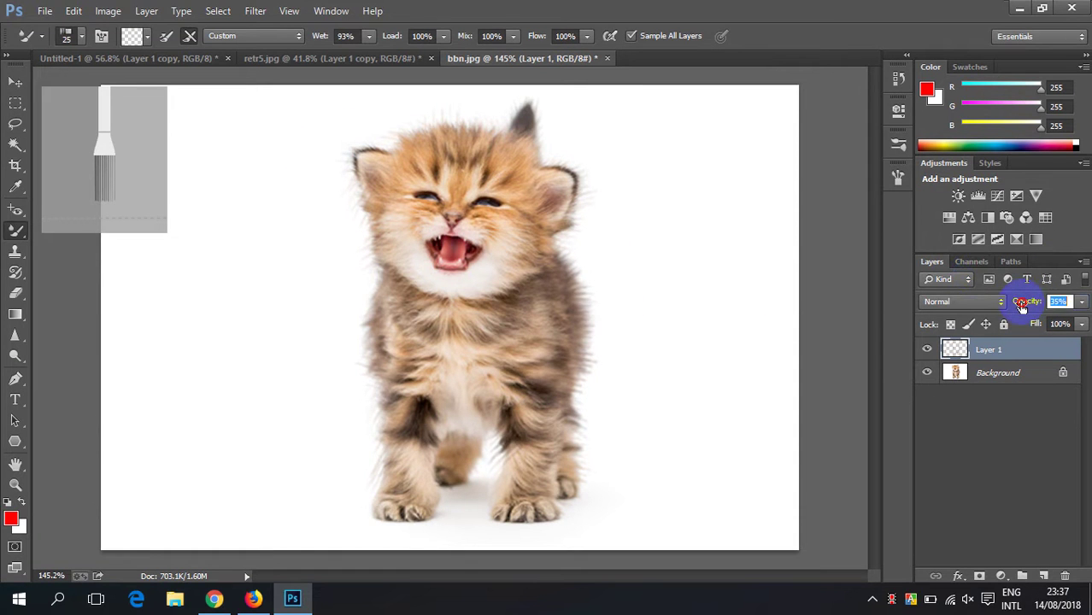
drag(491, 175, 454, 207)
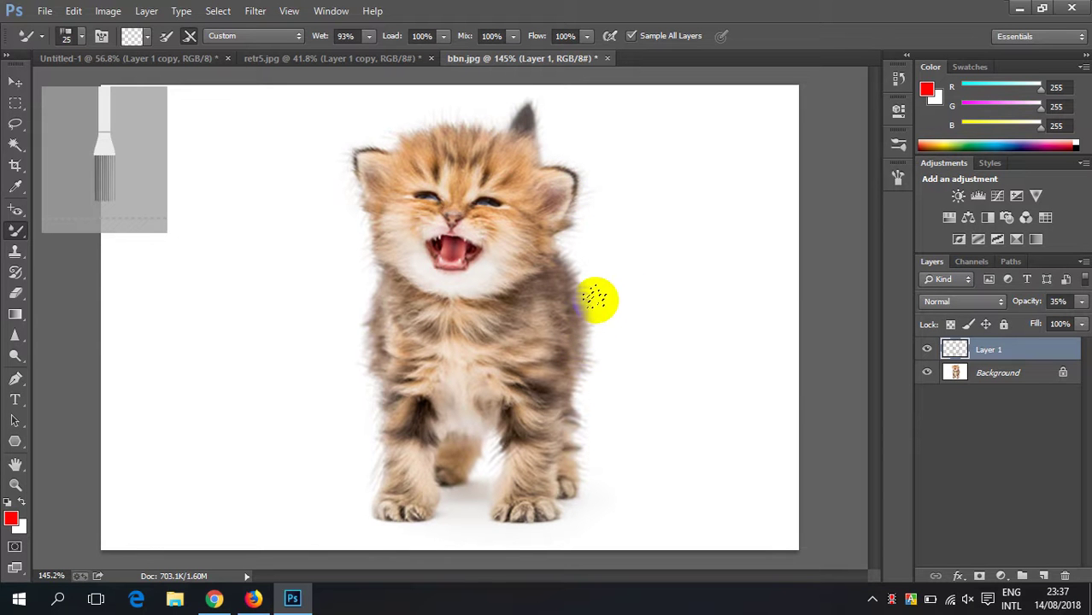
scroll(568, 292, up, 3)
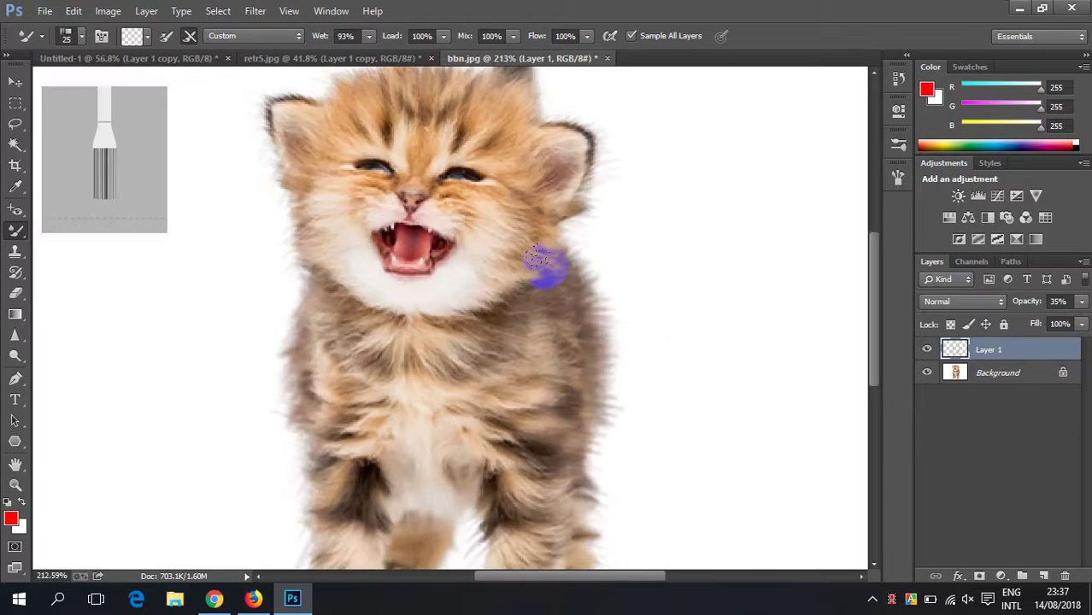
scroll(547, 264, down, 4)
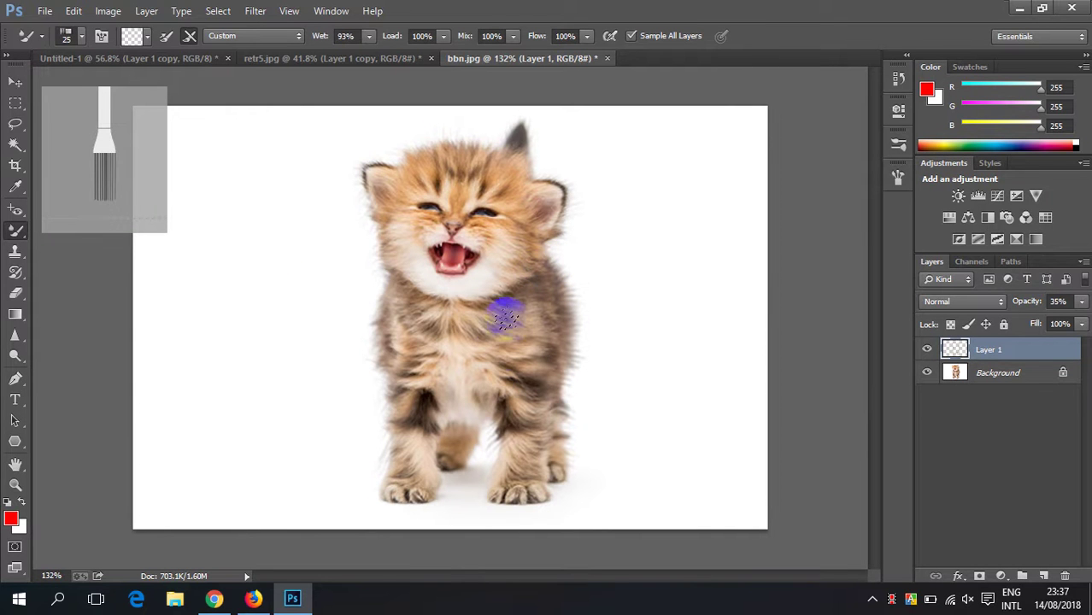
- Change the Mixer Brush tip to the 25 px angled flat bristle brush
drag(482, 357, 493, 402)
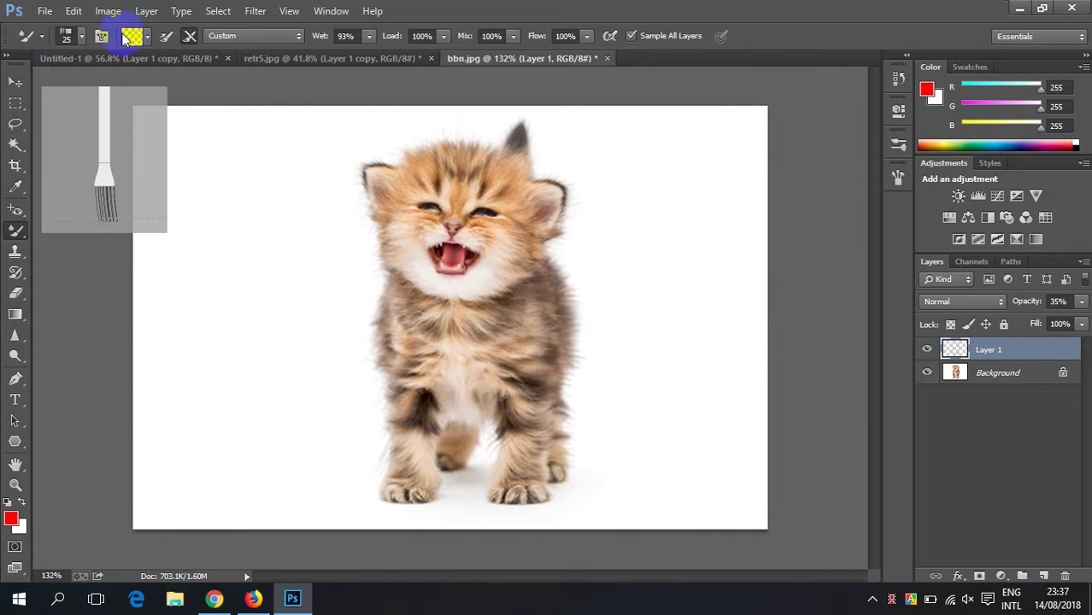
click(75, 36)
click(240, 157)
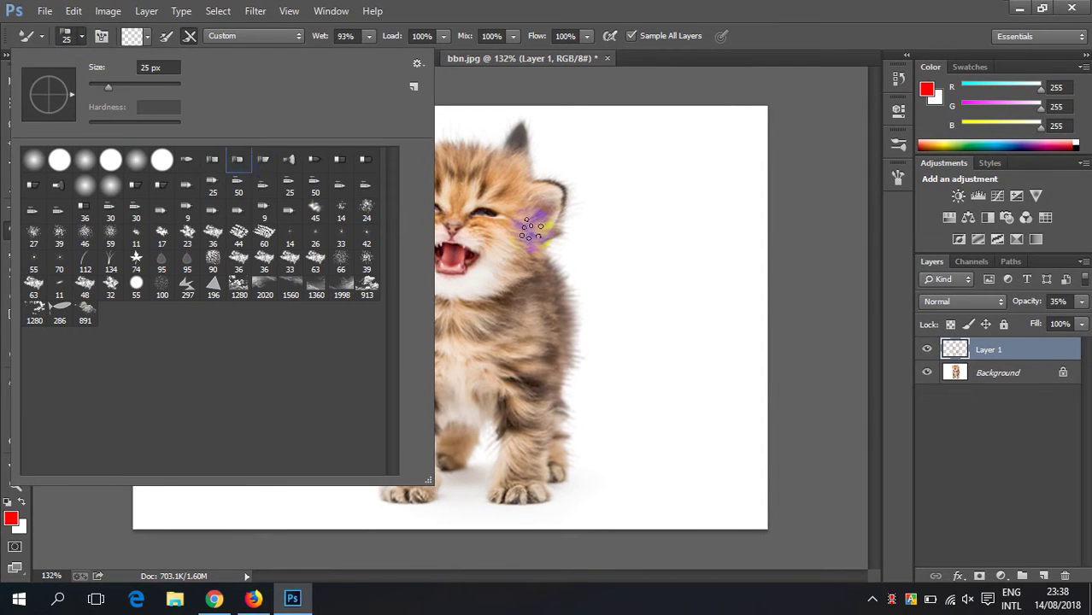
click(263, 158)
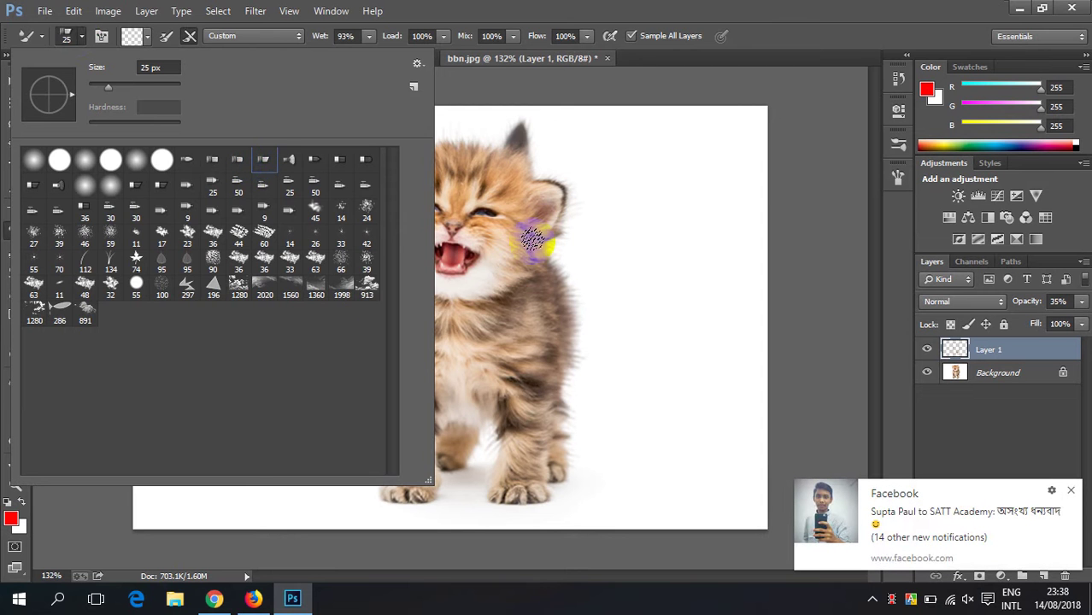
- Raise Layer 1's opacity to 100% and pull fur outward over the top of the head and the right-hand ear
drag(491, 316, 517, 295)
scroll(513, 290, up, 2)
mouse_move(546, 235)
mouse_down()
mouse_move(568, 218)
mouse_move(563, 276)
mouse_up()
mouse_move(491, 183)
mouse_down()
mouse_move(471, 175)
mouse_move(511, 171)
mouse_move(523, 209)
mouse_up()
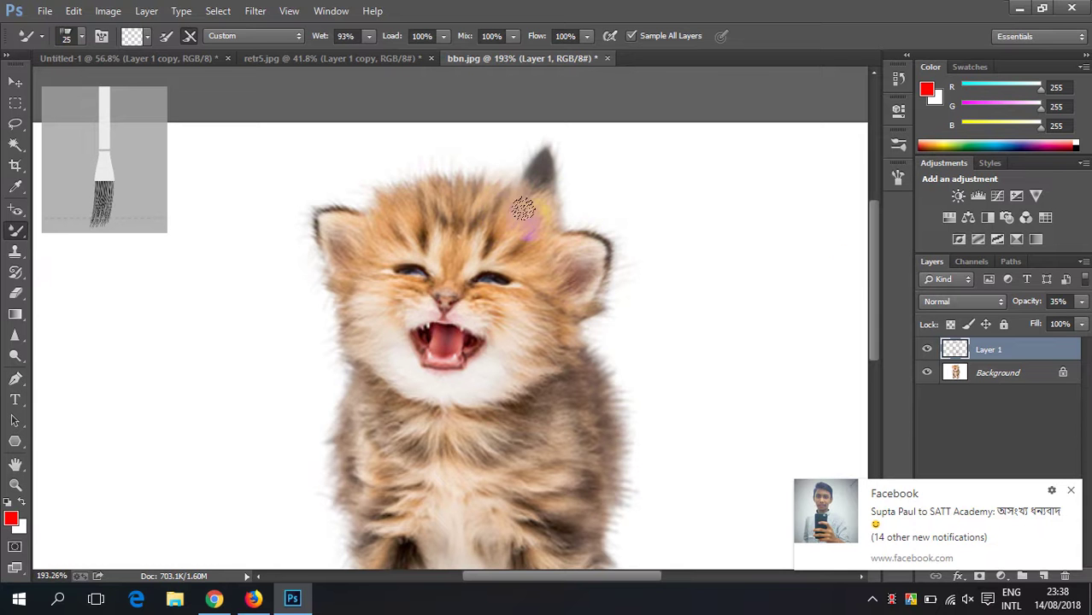
drag(1024, 302, 1068, 305)
mouse_move(743, 240)
mouse_down()
mouse_move(588, 229)
mouse_move(571, 200)
mouse_move(500, 207)
mouse_move(585, 229)
mouse_move(600, 247)
mouse_move(608, 268)
mouse_move(585, 329)
mouse_move(572, 256)
mouse_up()
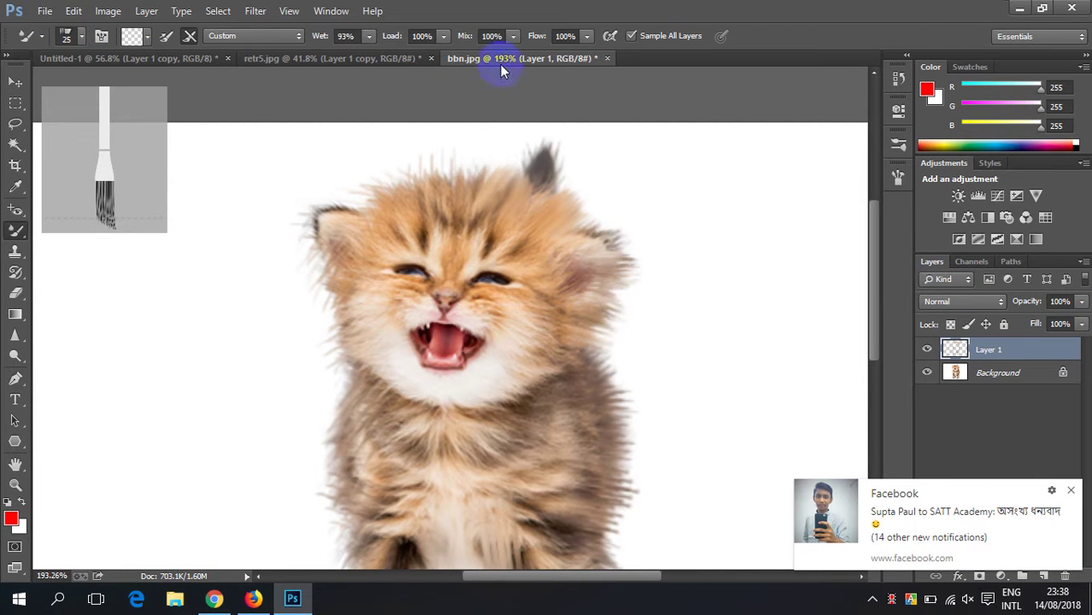
- Set the Mixer Brush load to 81%, mix to 64% and flow to 69%
click(514, 36)
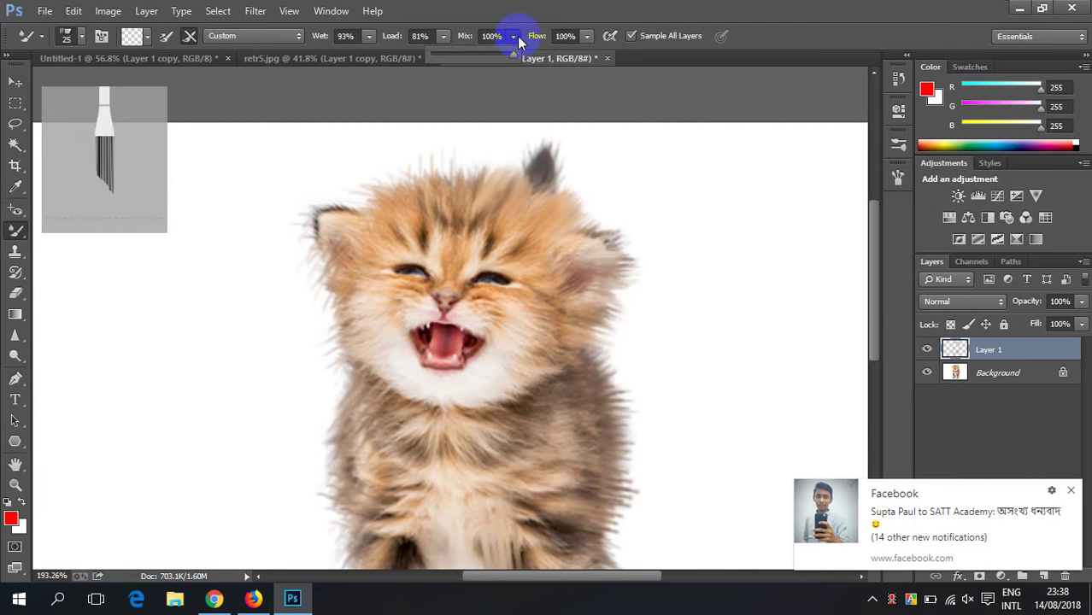
click(588, 36)
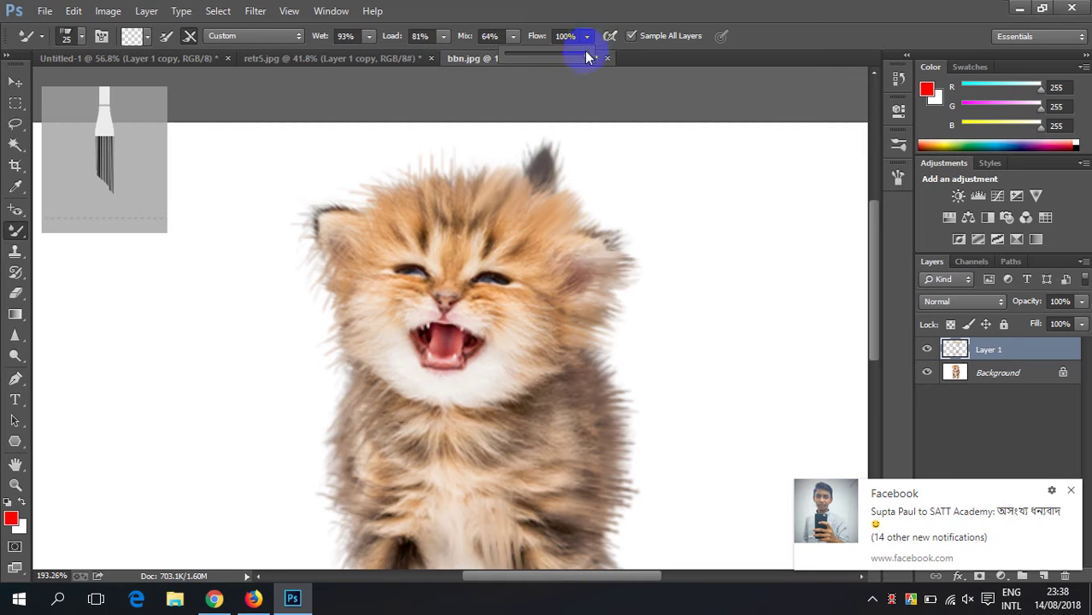
click(561, 58)
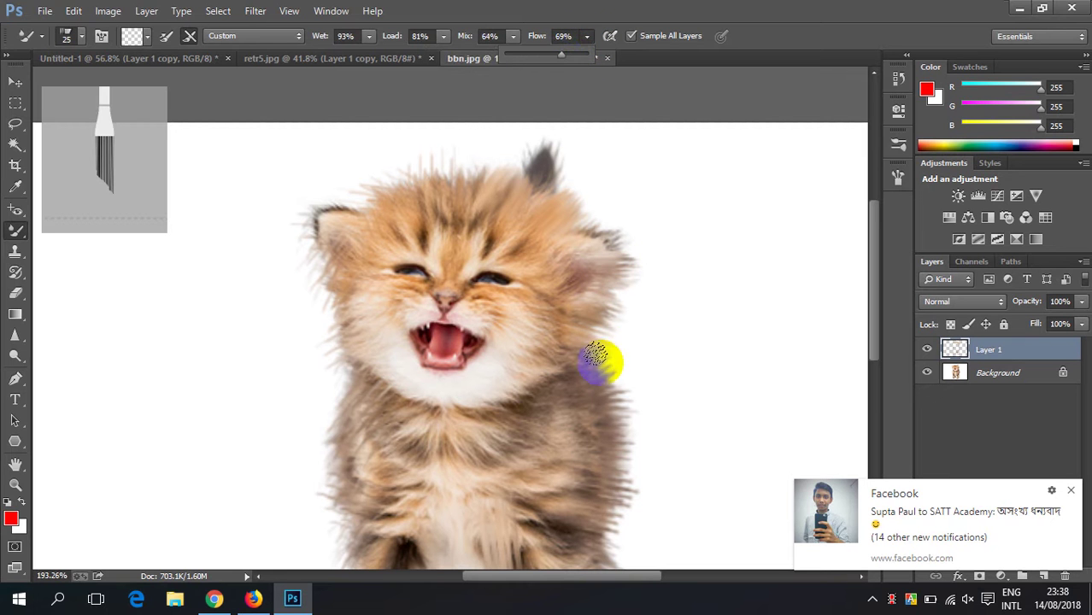
- Smear fur outward at the kitten's right-hand shoulder, then around the left-hand ear and down the left-hand cheek
mouse_move(627, 387)
mouse_down()
mouse_move(596, 414)
mouse_move(624, 443)
mouse_up()
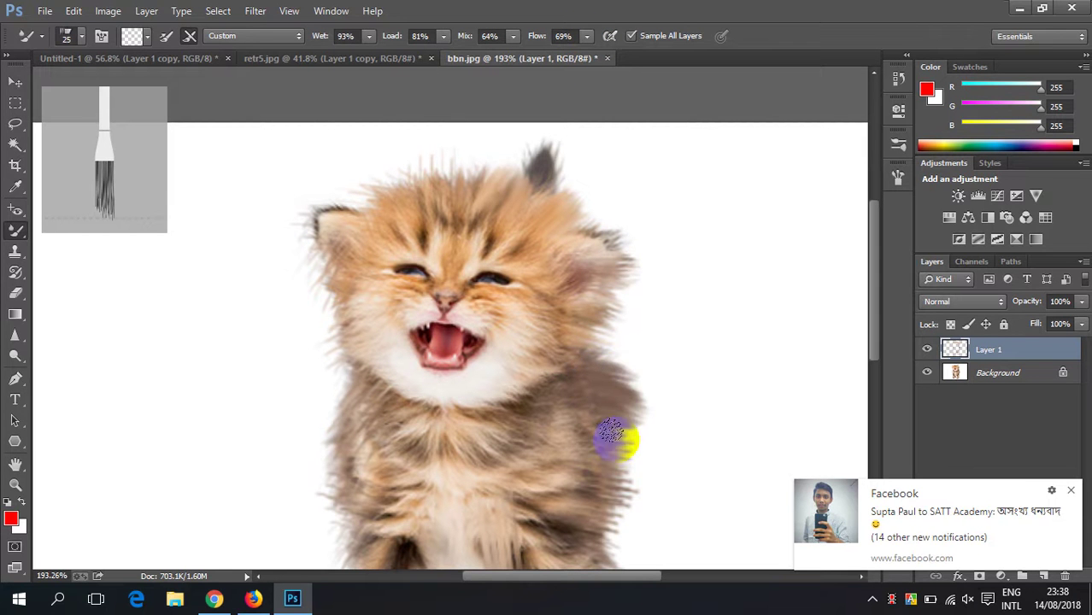
drag(374, 205, 346, 186)
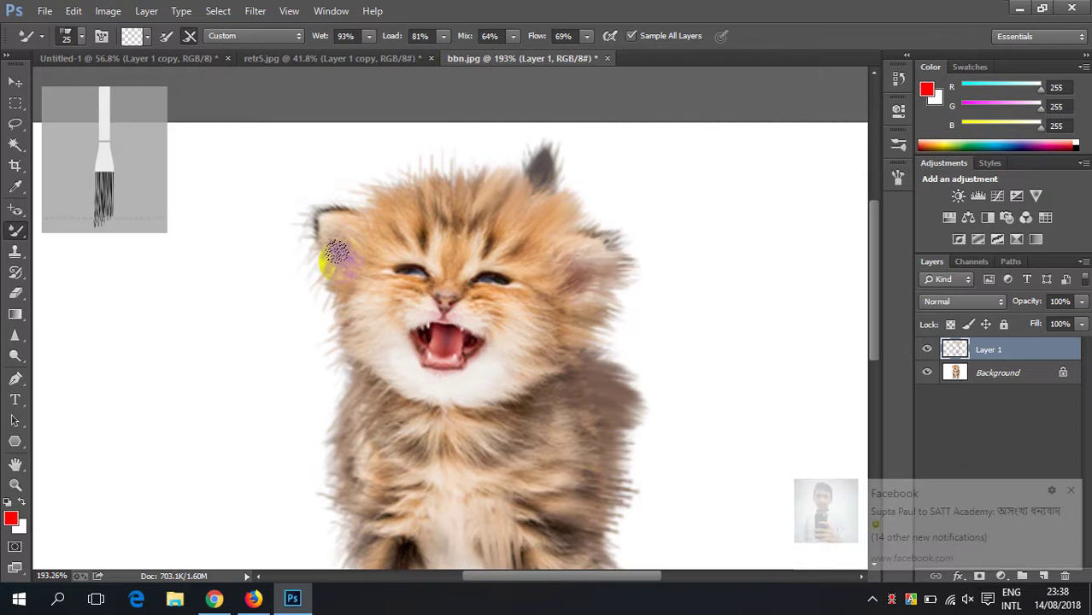
mouse_move(336, 255)
mouse_down()
mouse_move(323, 311)
mouse_move(341, 323)
mouse_move(332, 366)
mouse_up()
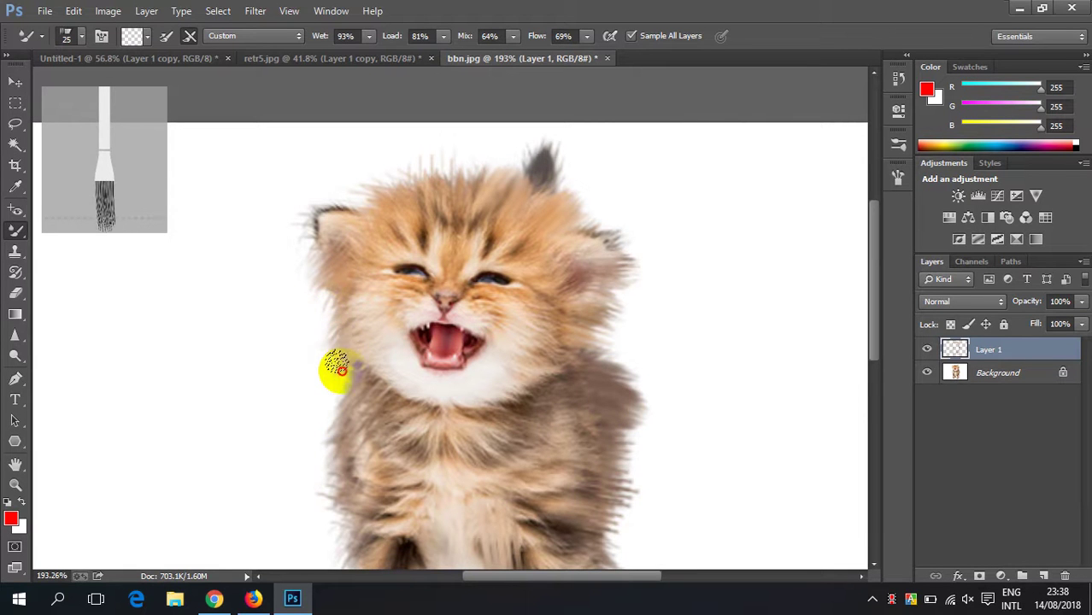
scroll(633, 187, down, 5)
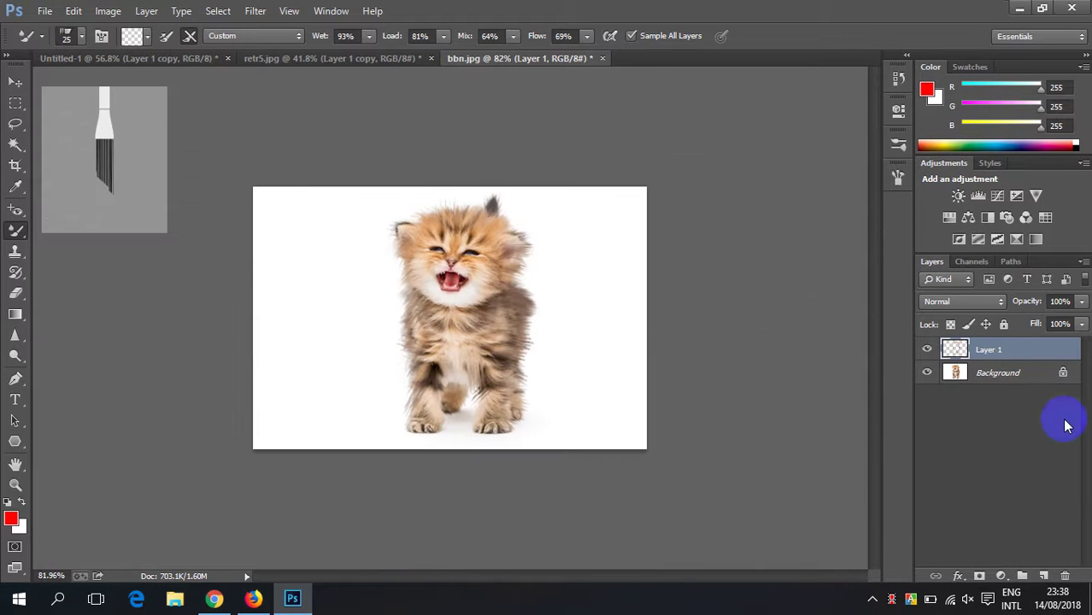
- Lower Layer 1's opacity to 36%, then hide and show Background to inspect the faded fur strokes
drag(1026, 302, 973, 306)
scroll(532, 263, up, 5)
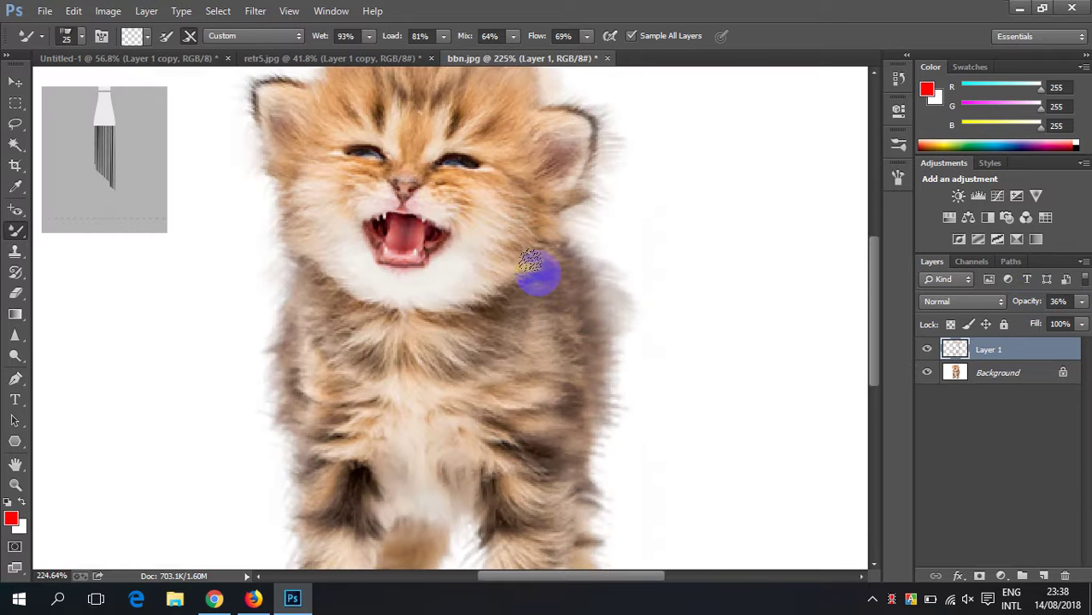
click(929, 373)
scroll(468, 280, down, 4)
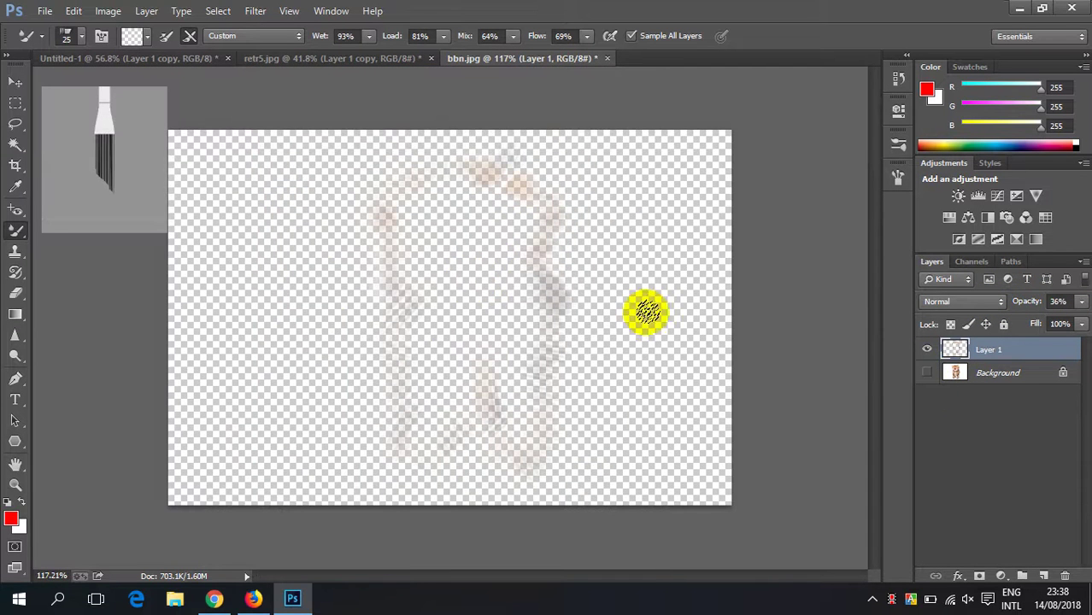
click(927, 374)
scroll(450, 316, down, 3)
scroll(450, 316, up, 3)
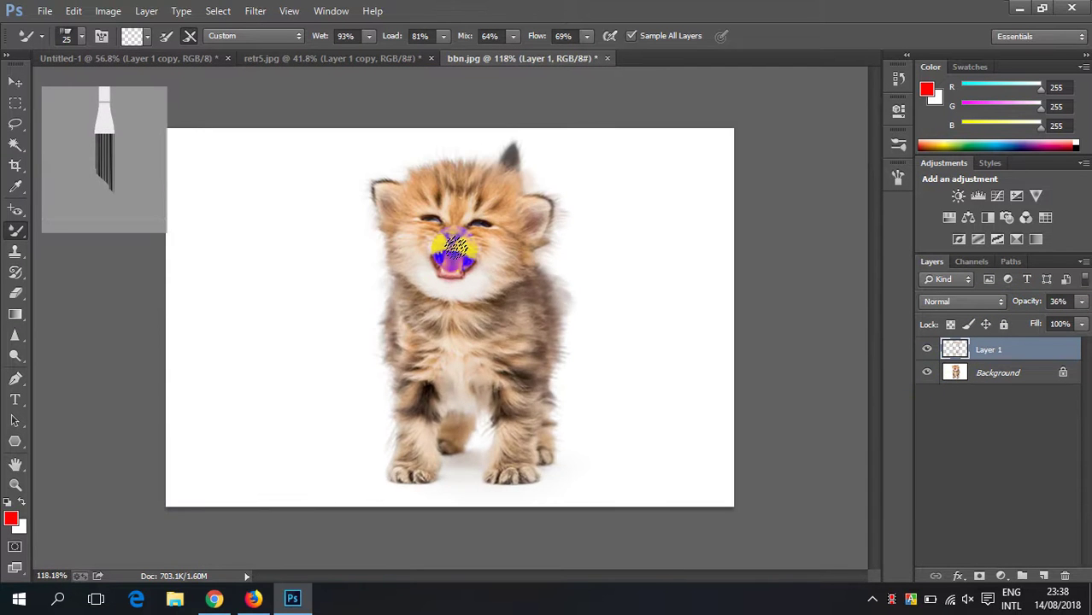
- Switch from the Mixer Brush to the Brush Tool
key(ctrl+z)
right_click(12, 237)
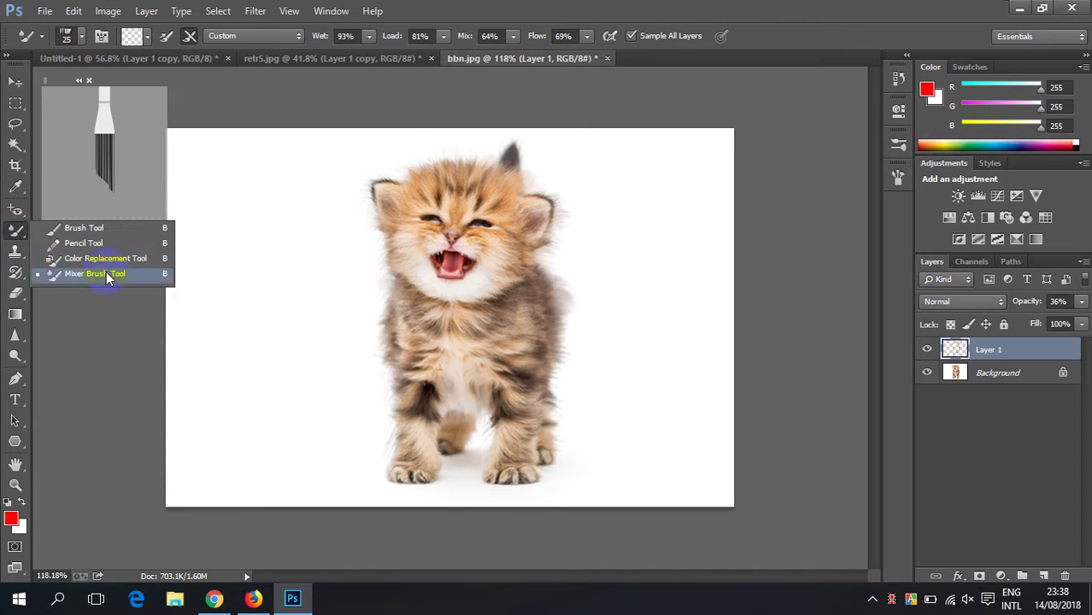
click(103, 275)
right_click(15, 234)
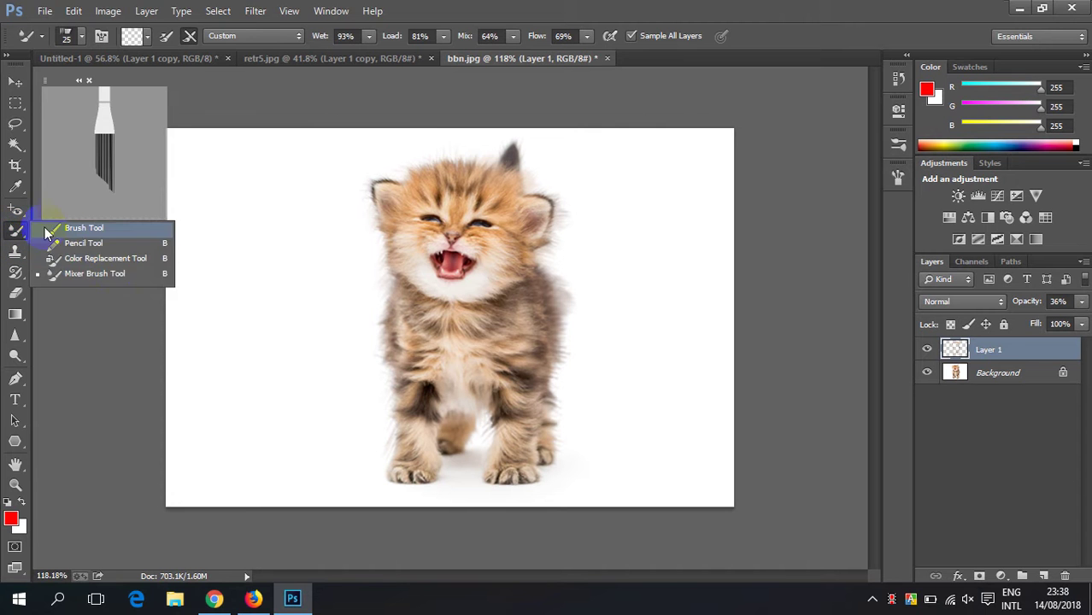
click(81, 228)
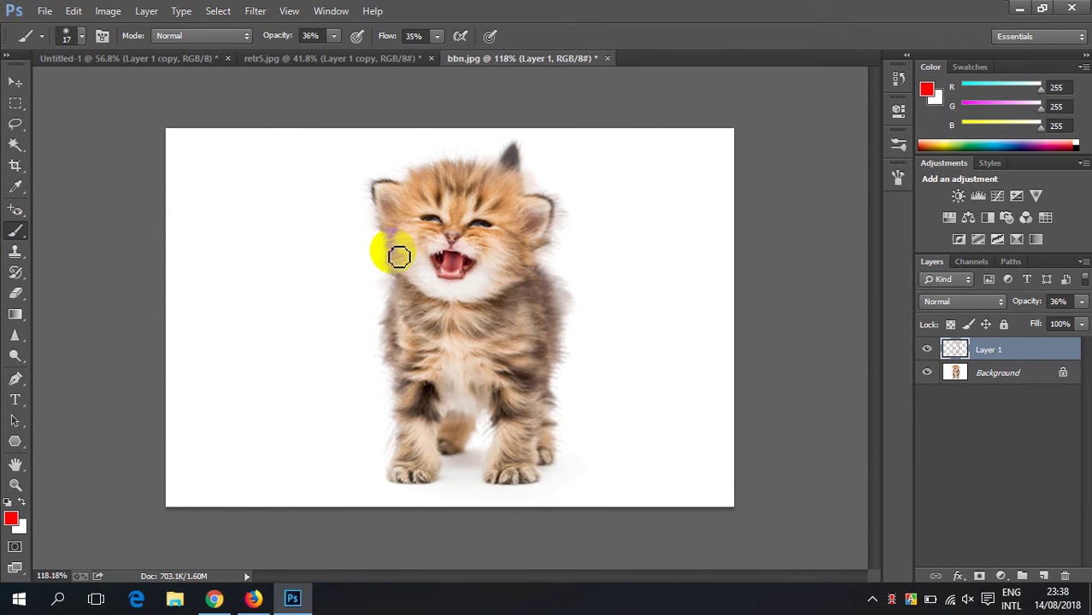